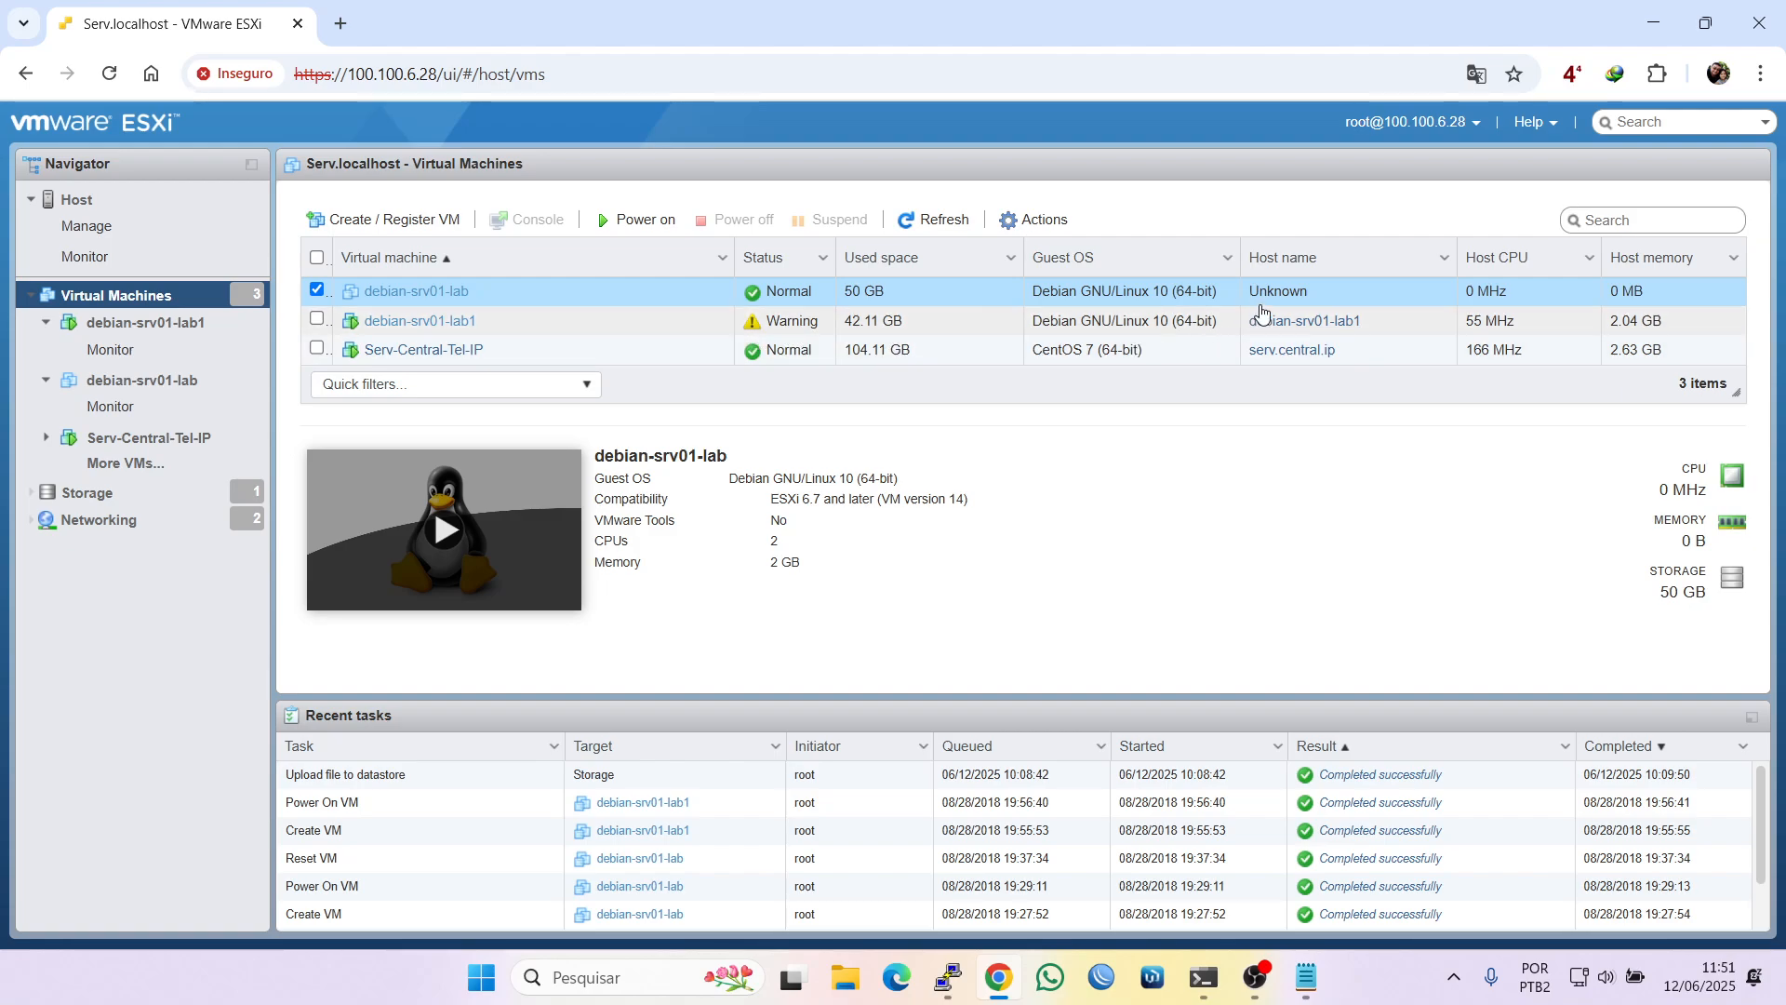
Open the debian-srv01-lab1 virtual machine and review its guest OS and its CPU, memory and storage usage
left_click(419, 321)
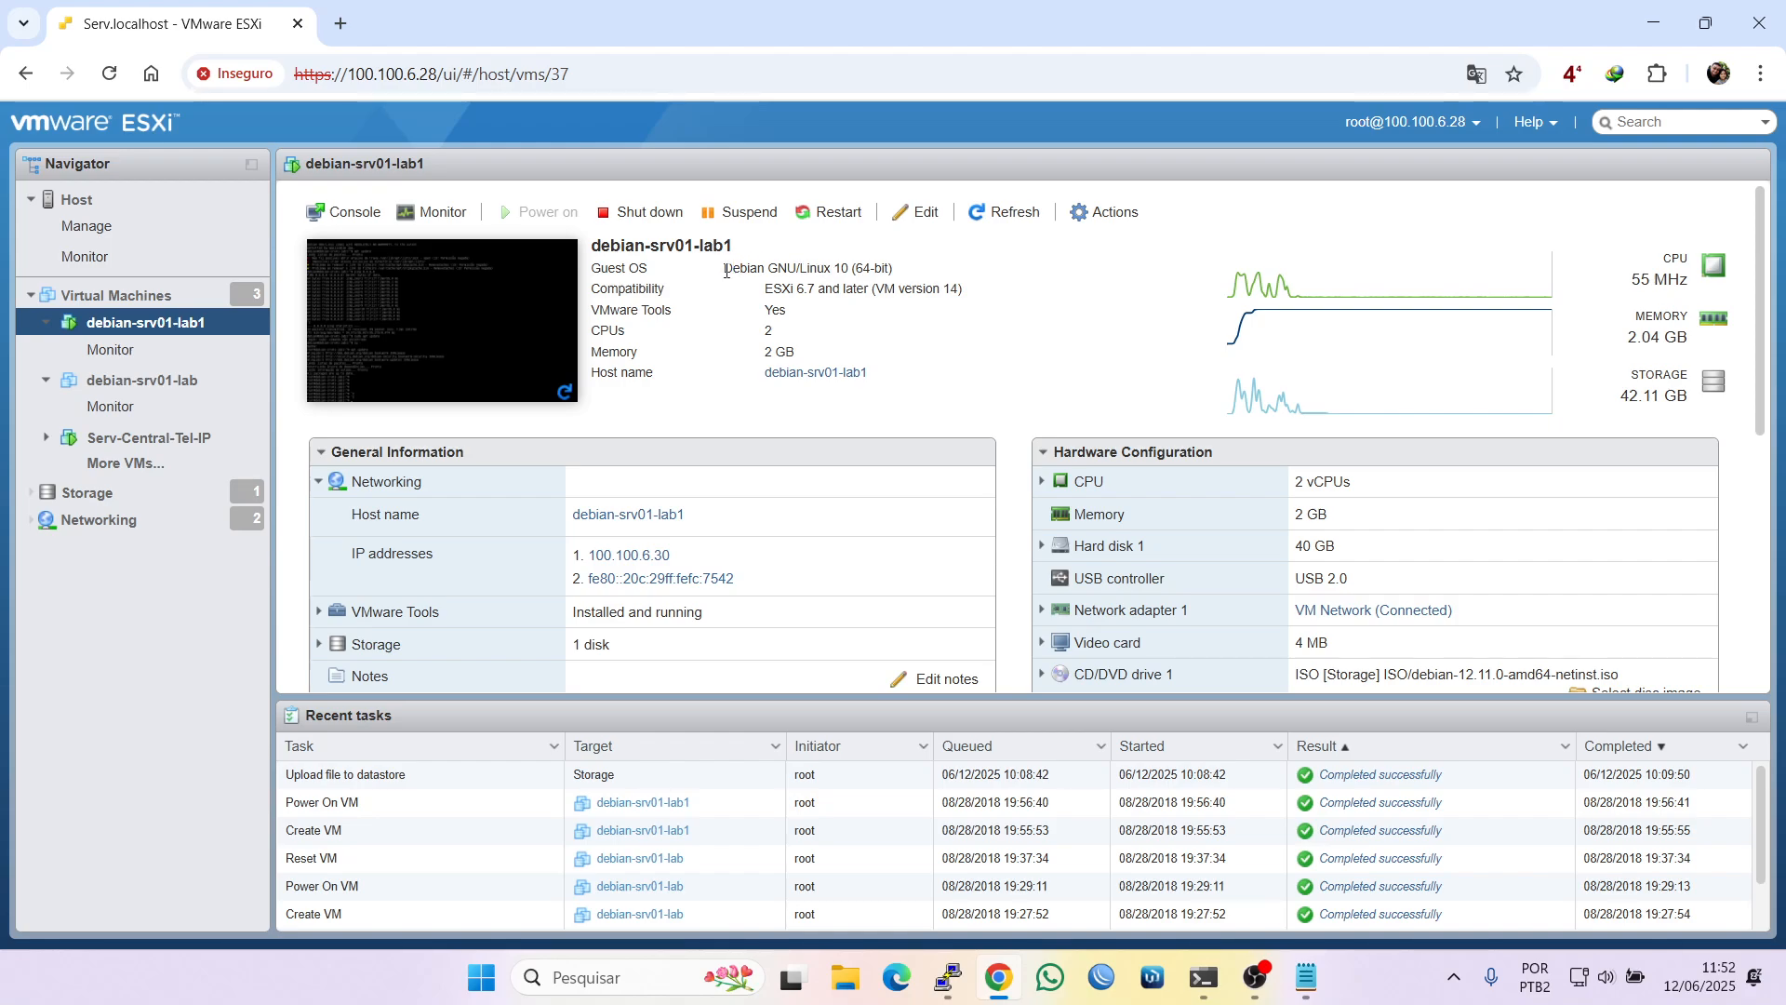
left_click_drag(726, 271, 892, 267)
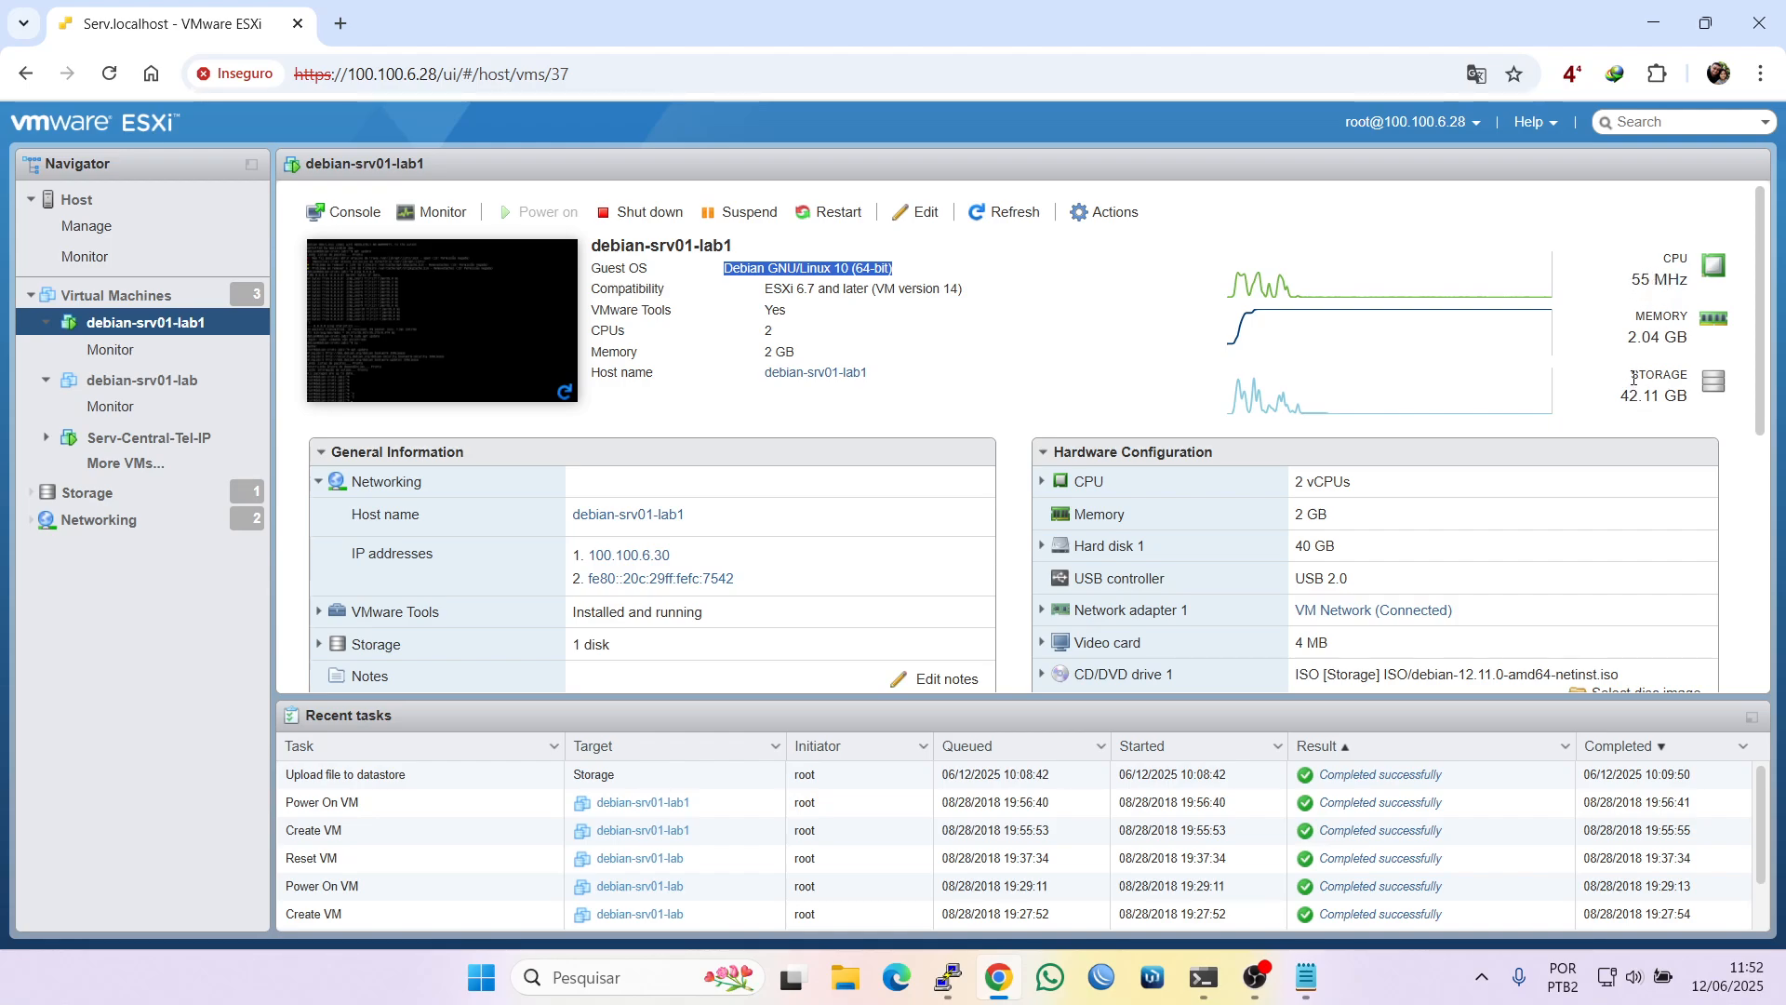
left_click_drag(1632, 377, 1693, 398)
left_click(1682, 430)
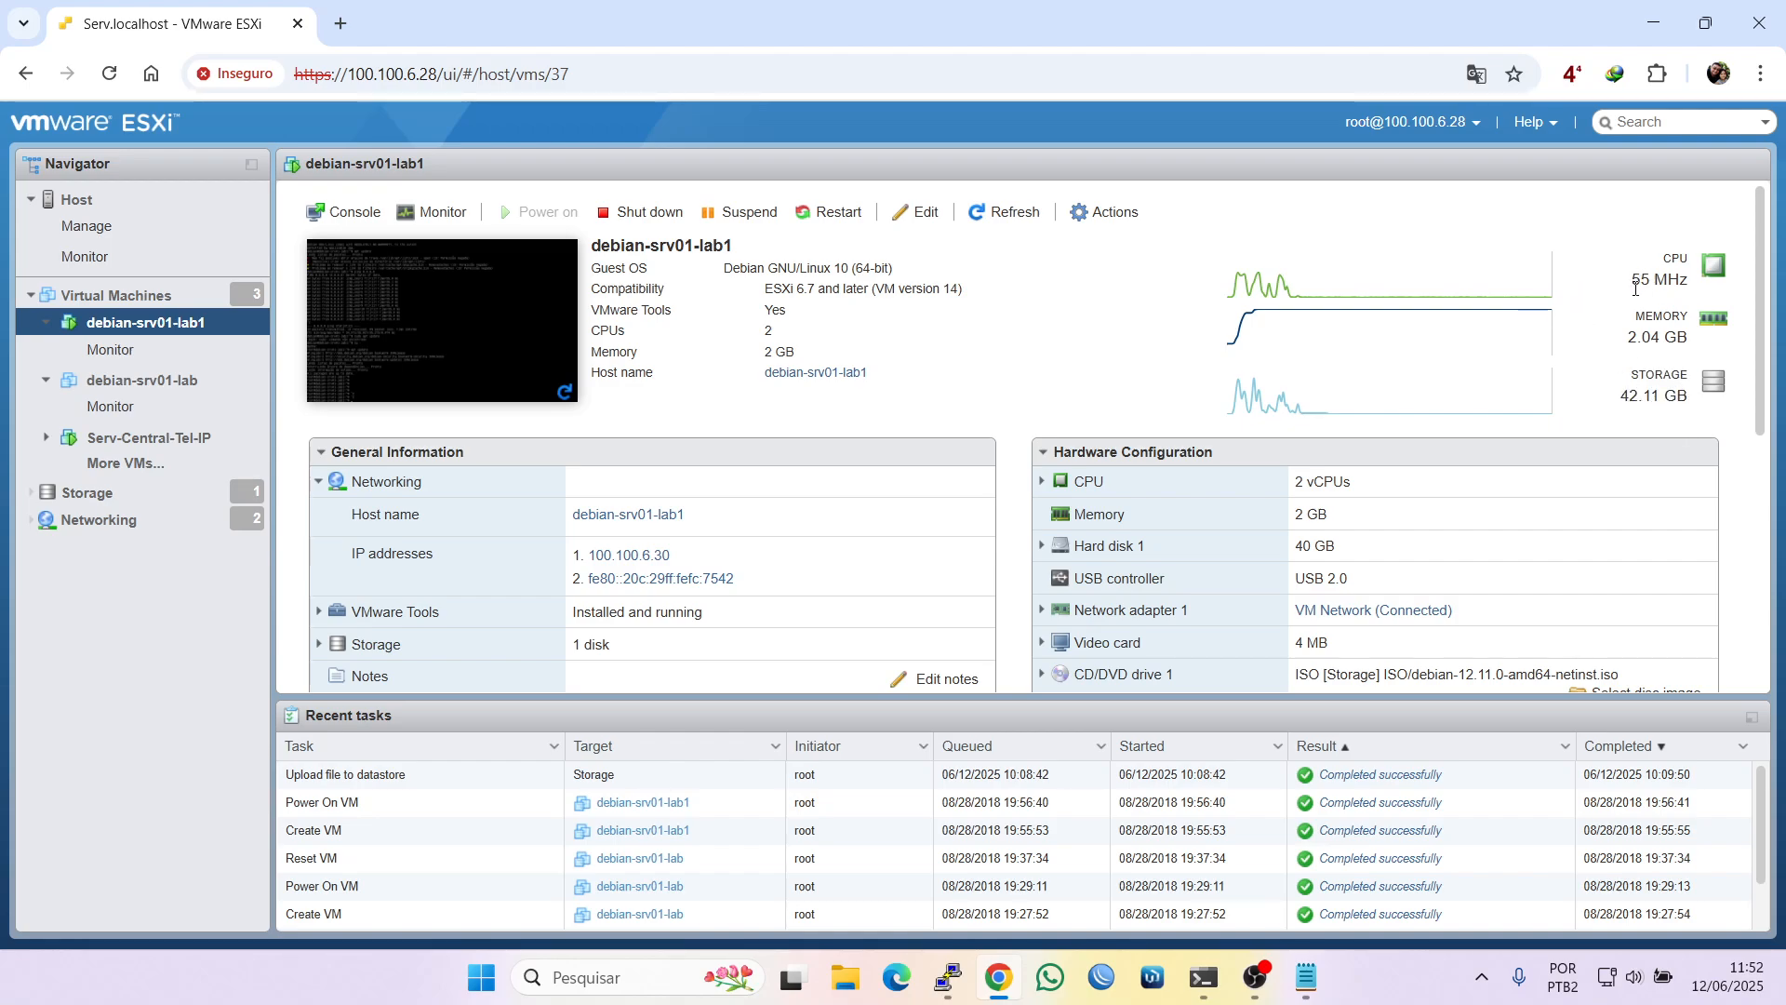
left_click_drag(1647, 282, 1680, 281)
left_click_drag(1630, 344, 1690, 339)
Check the host's CPU, memory and storage usage, and reopen the debian-srv01-lab1 details
left_click(115, 204)
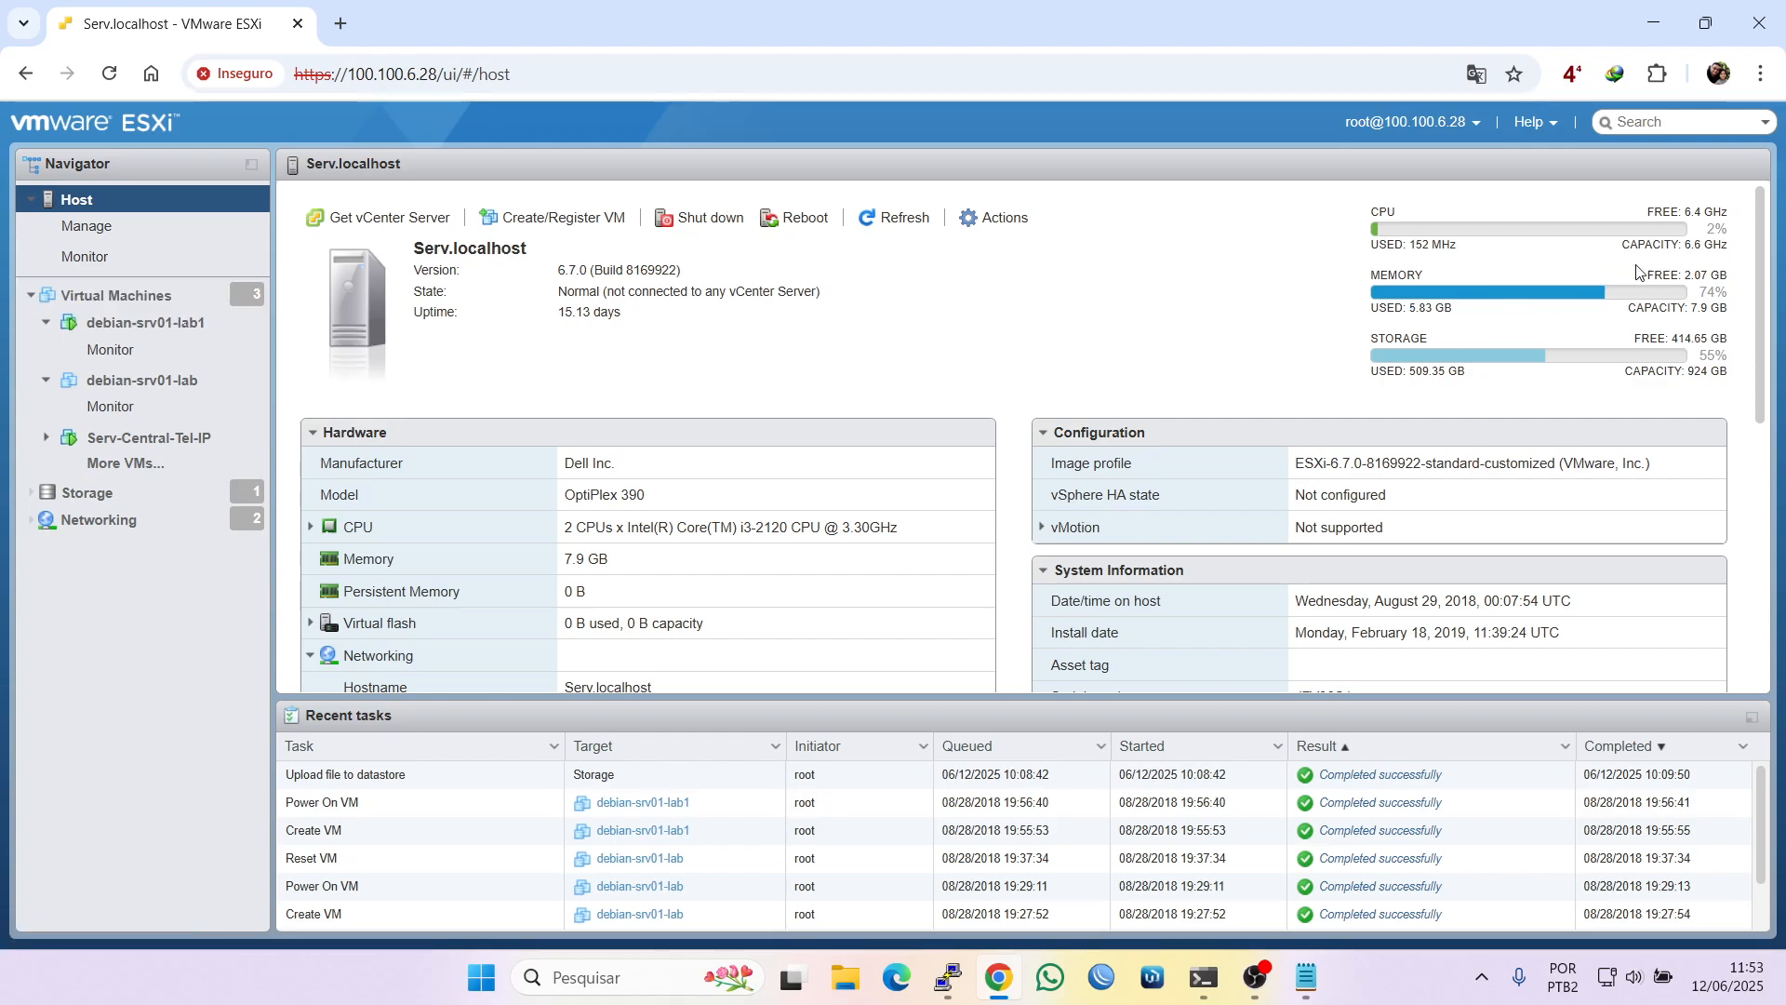
left_click(143, 297)
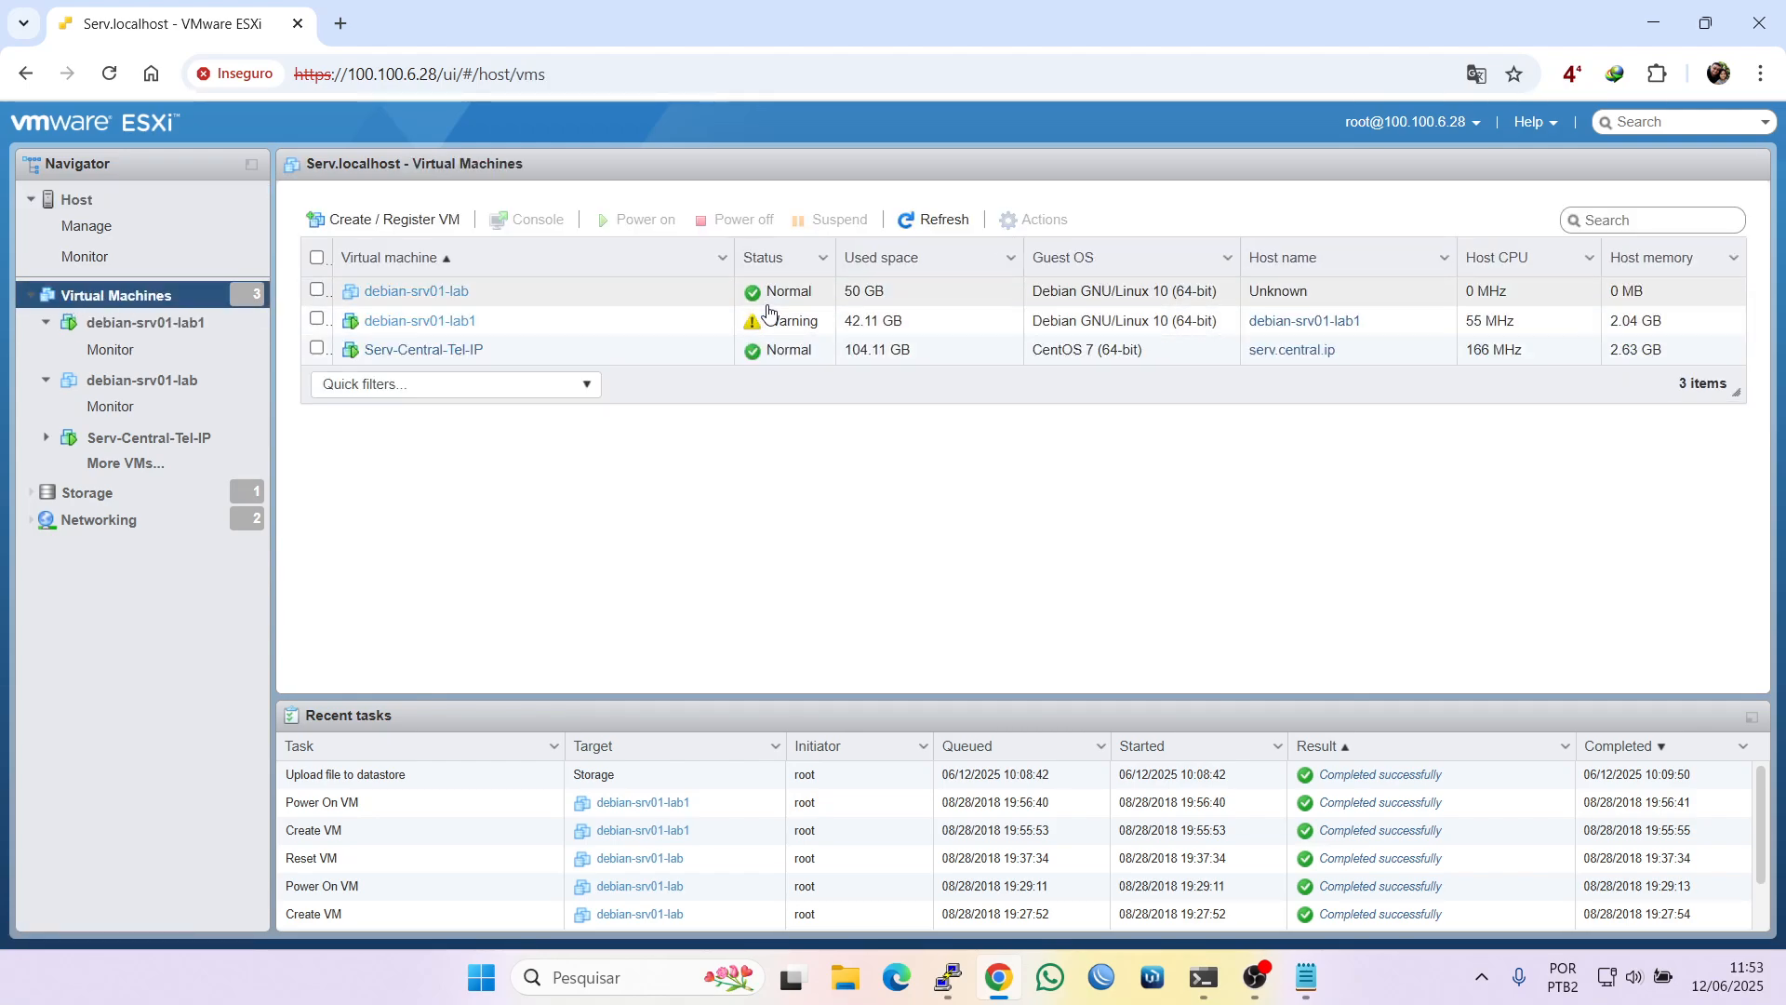
left_click(391, 324)
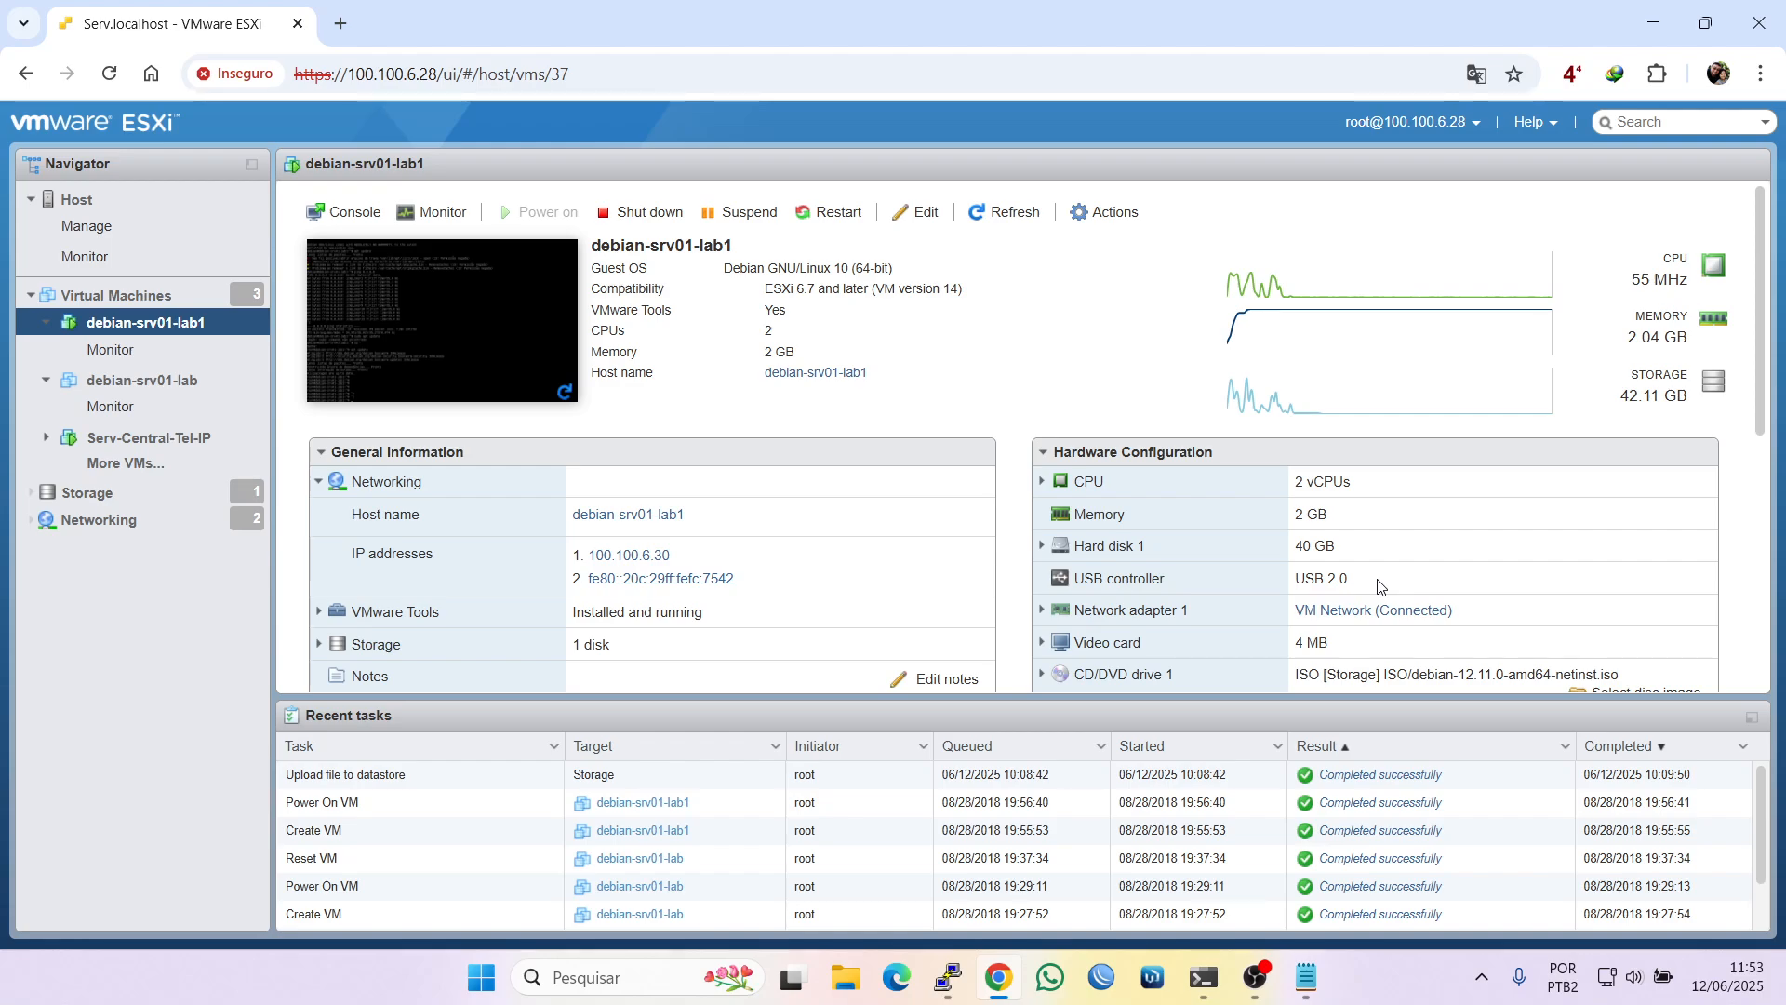
Examine the hardware configuration, last-hour performance summary and resource consumption of debian-srv01-lab1
scroll(1424, 582, "down", 4)
scroll(1444, 541, "down", 2)
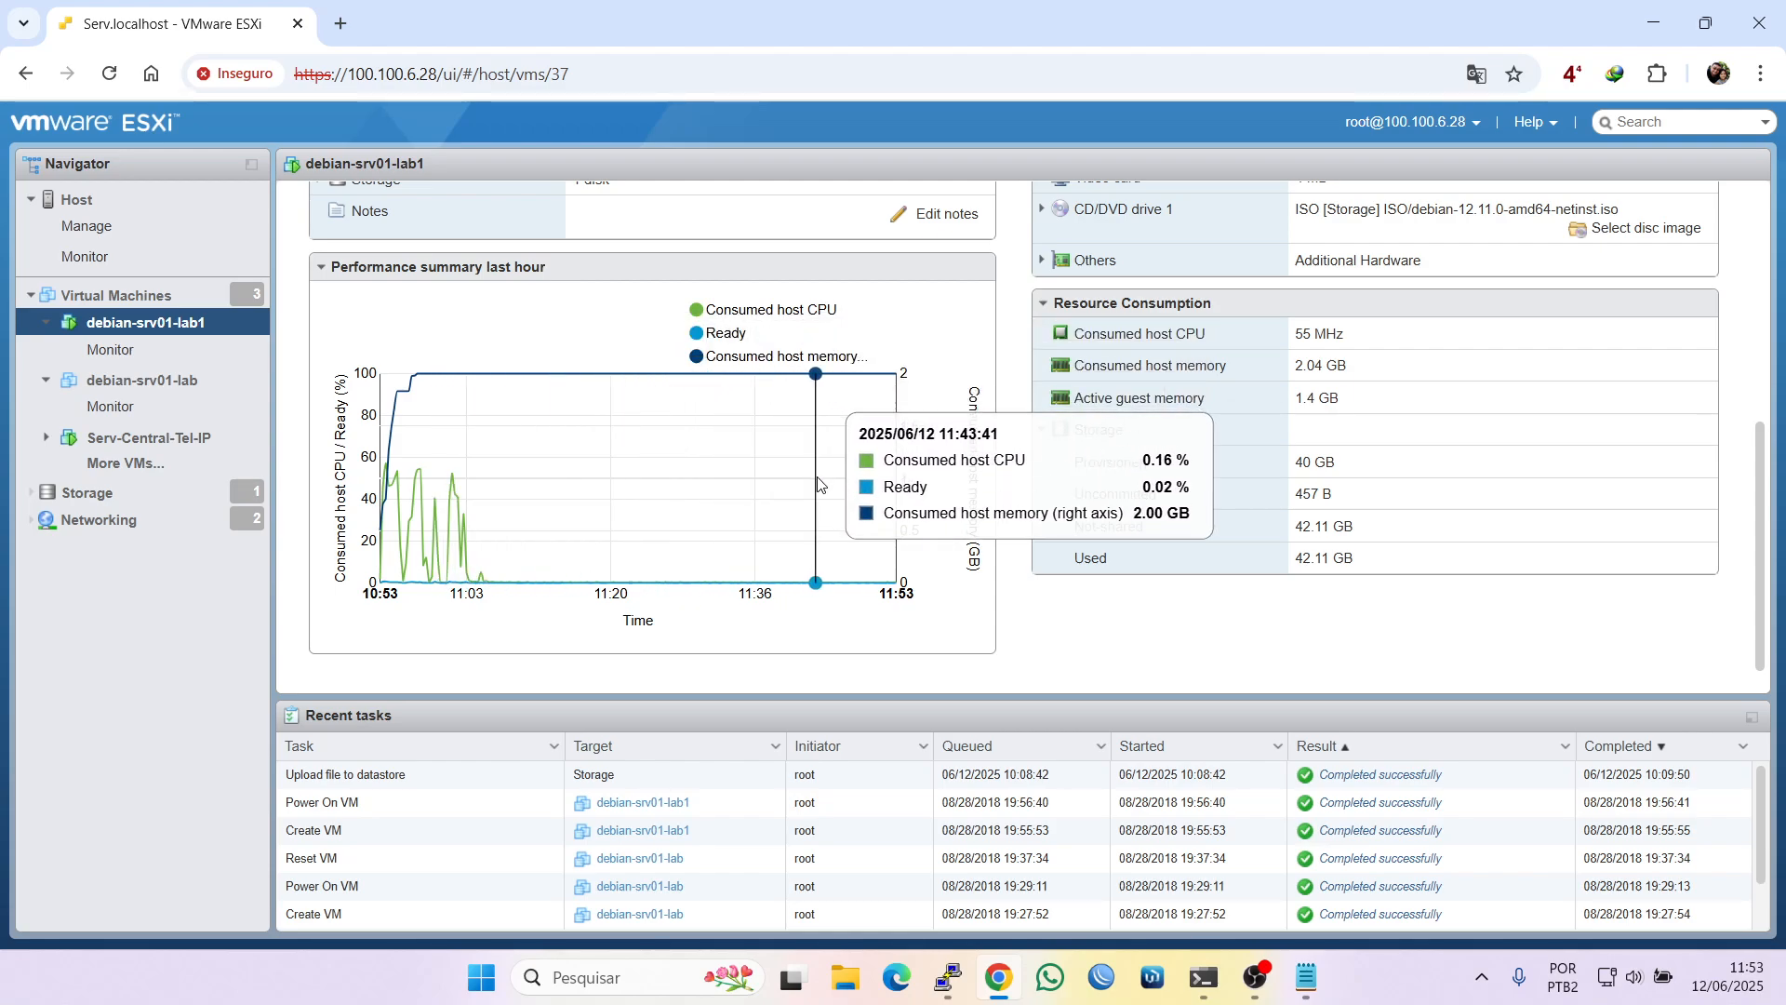
scroll(818, 483, "up", 3)
scroll(651, 447, "down", 3)
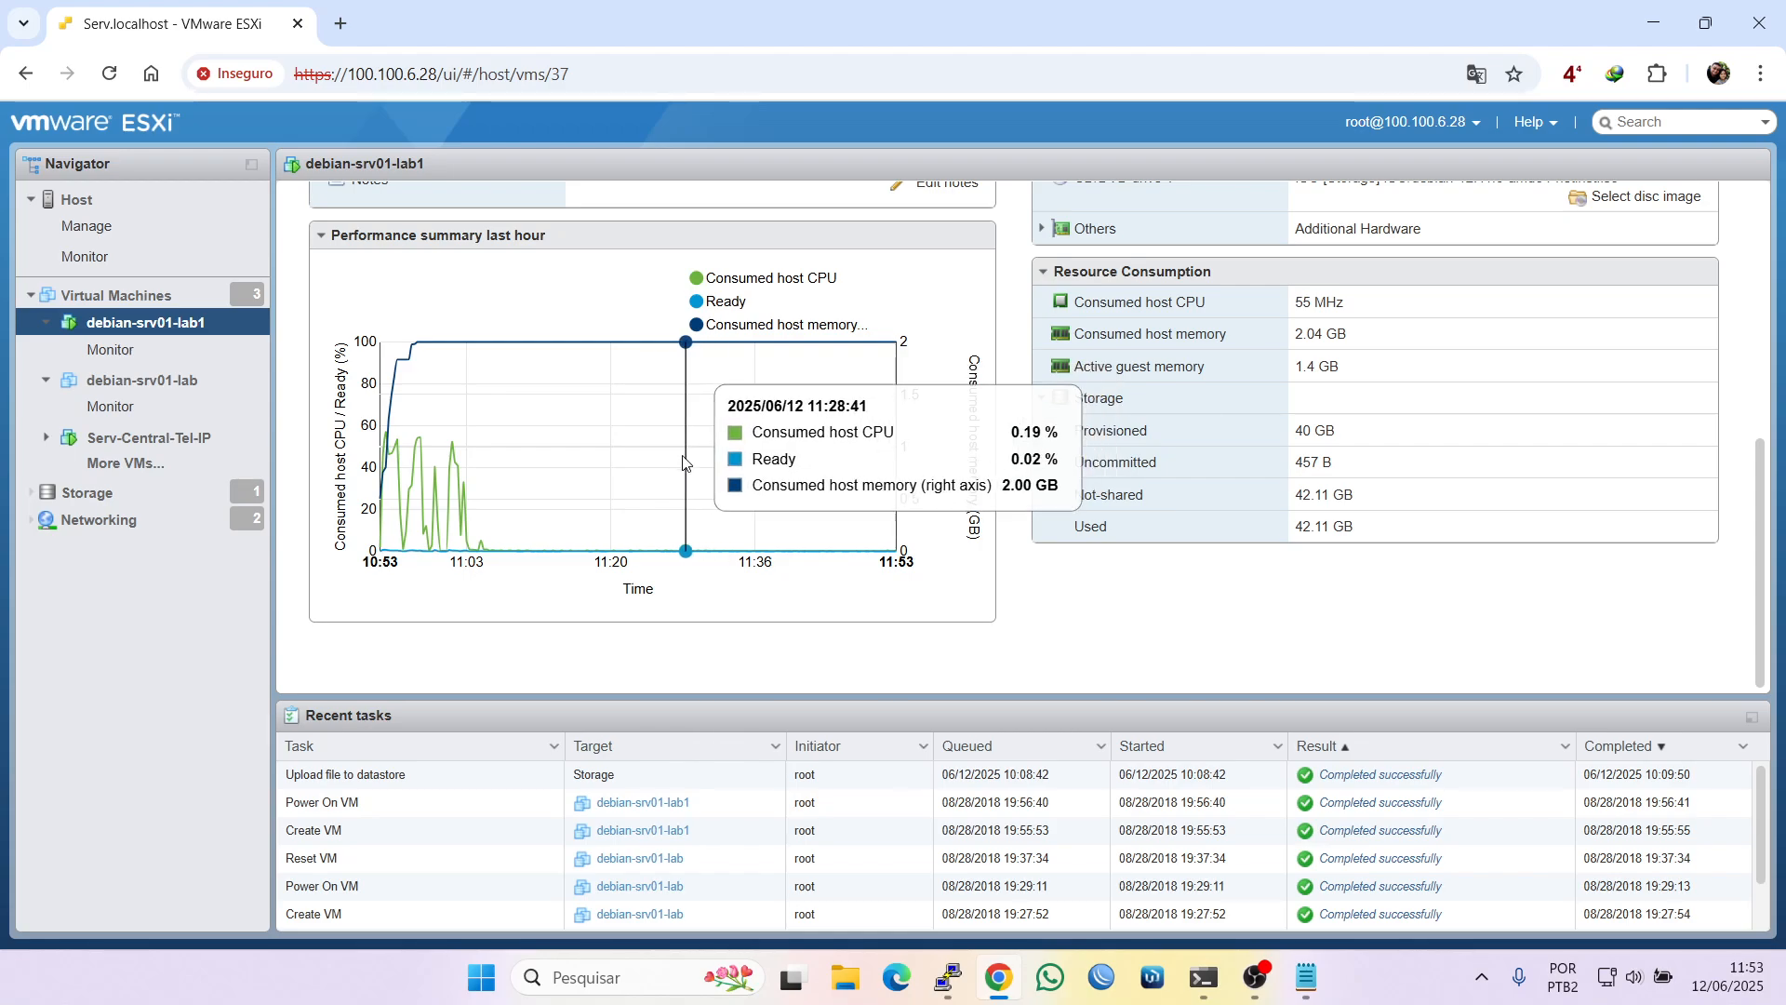
scroll(744, 442, "up", 1)
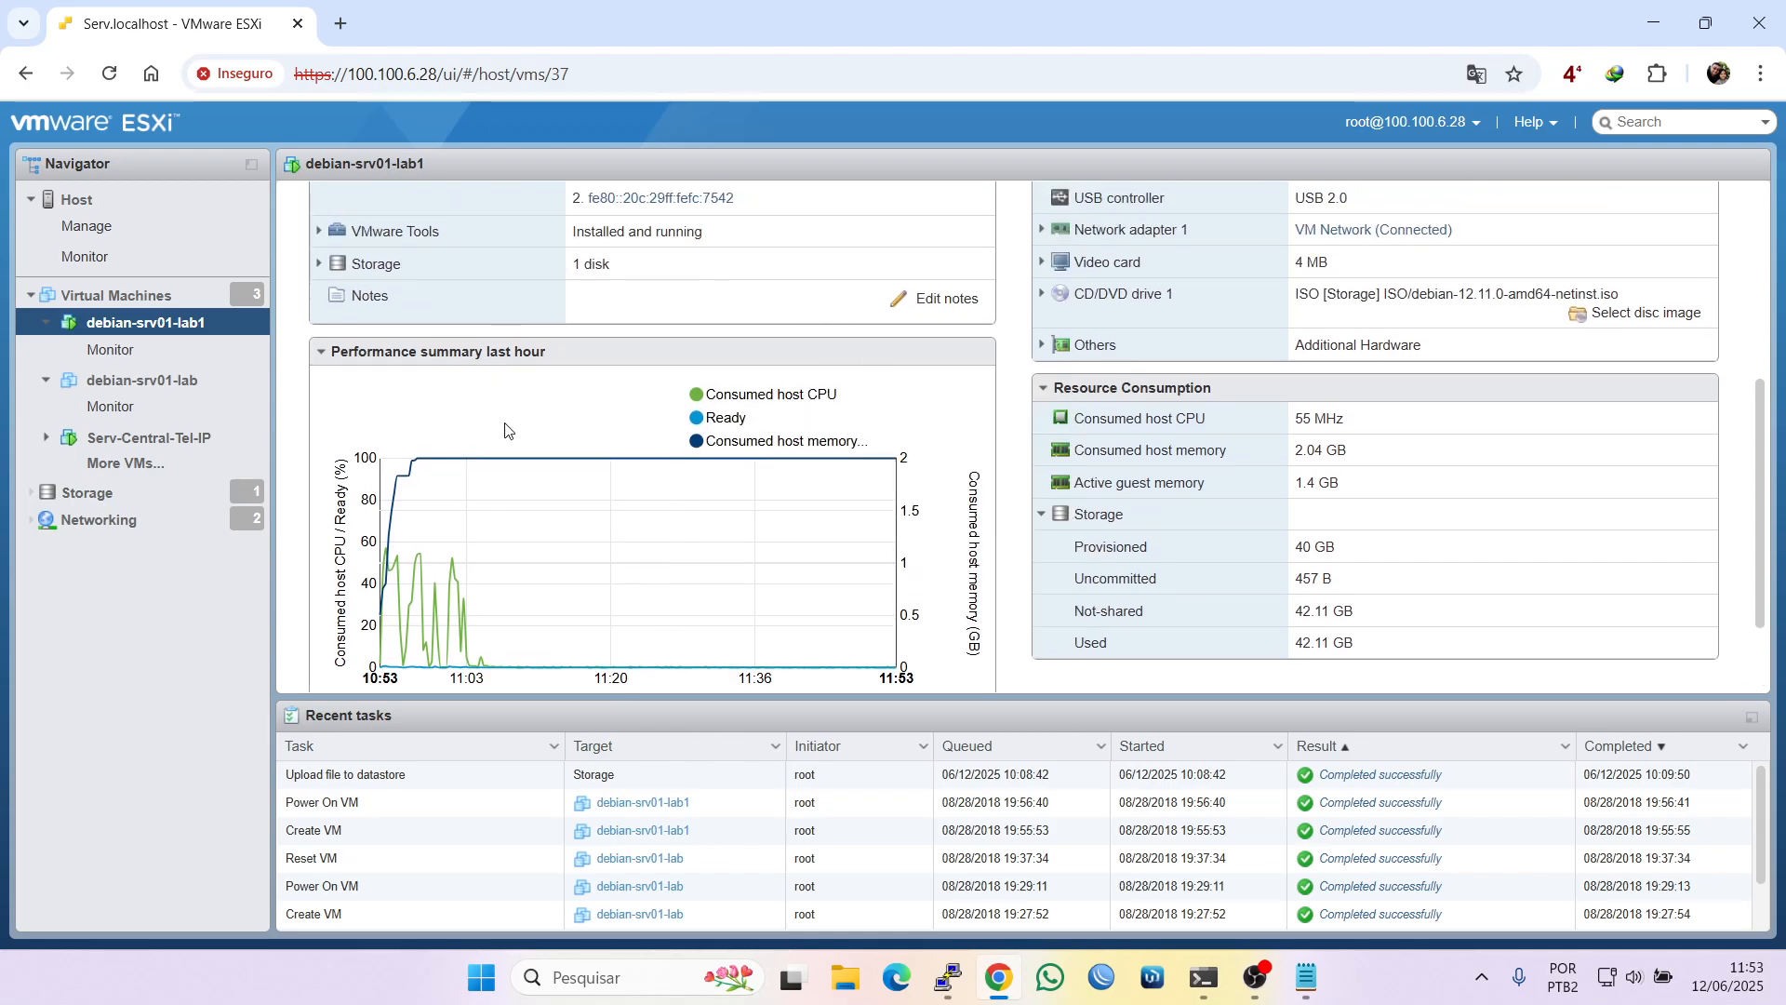
scroll(589, 473, "up", 2)
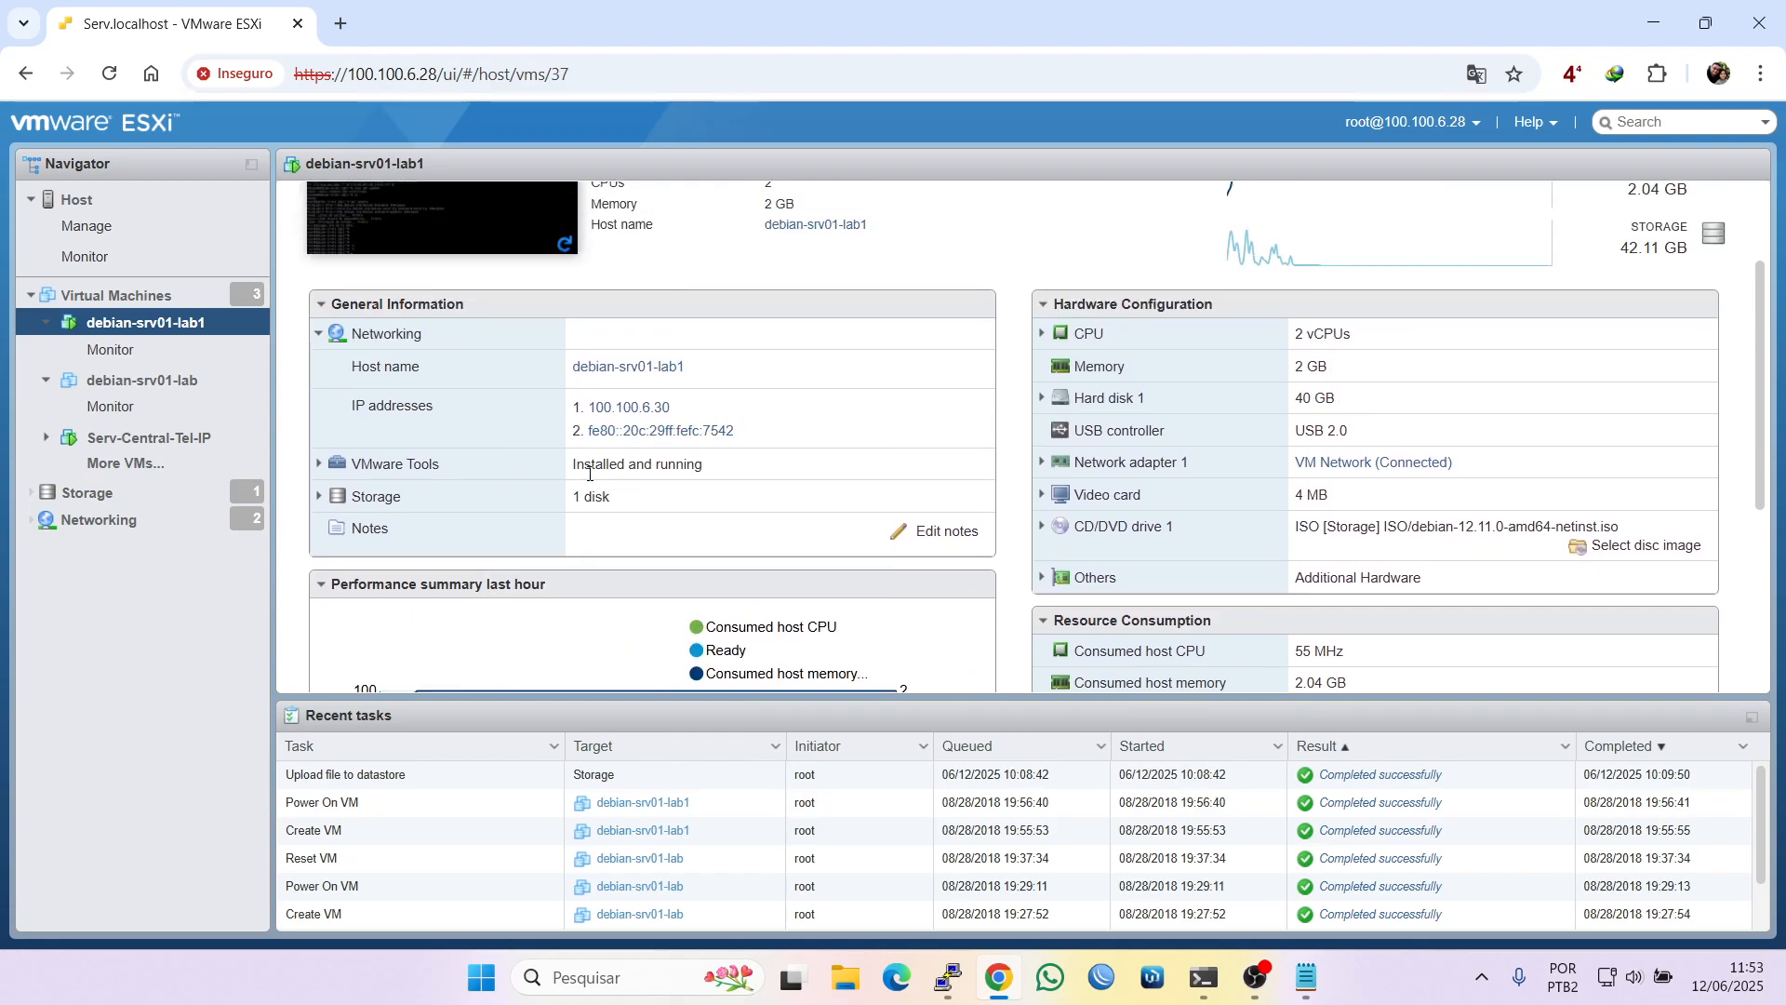
scroll(586, 400, "up", 1)
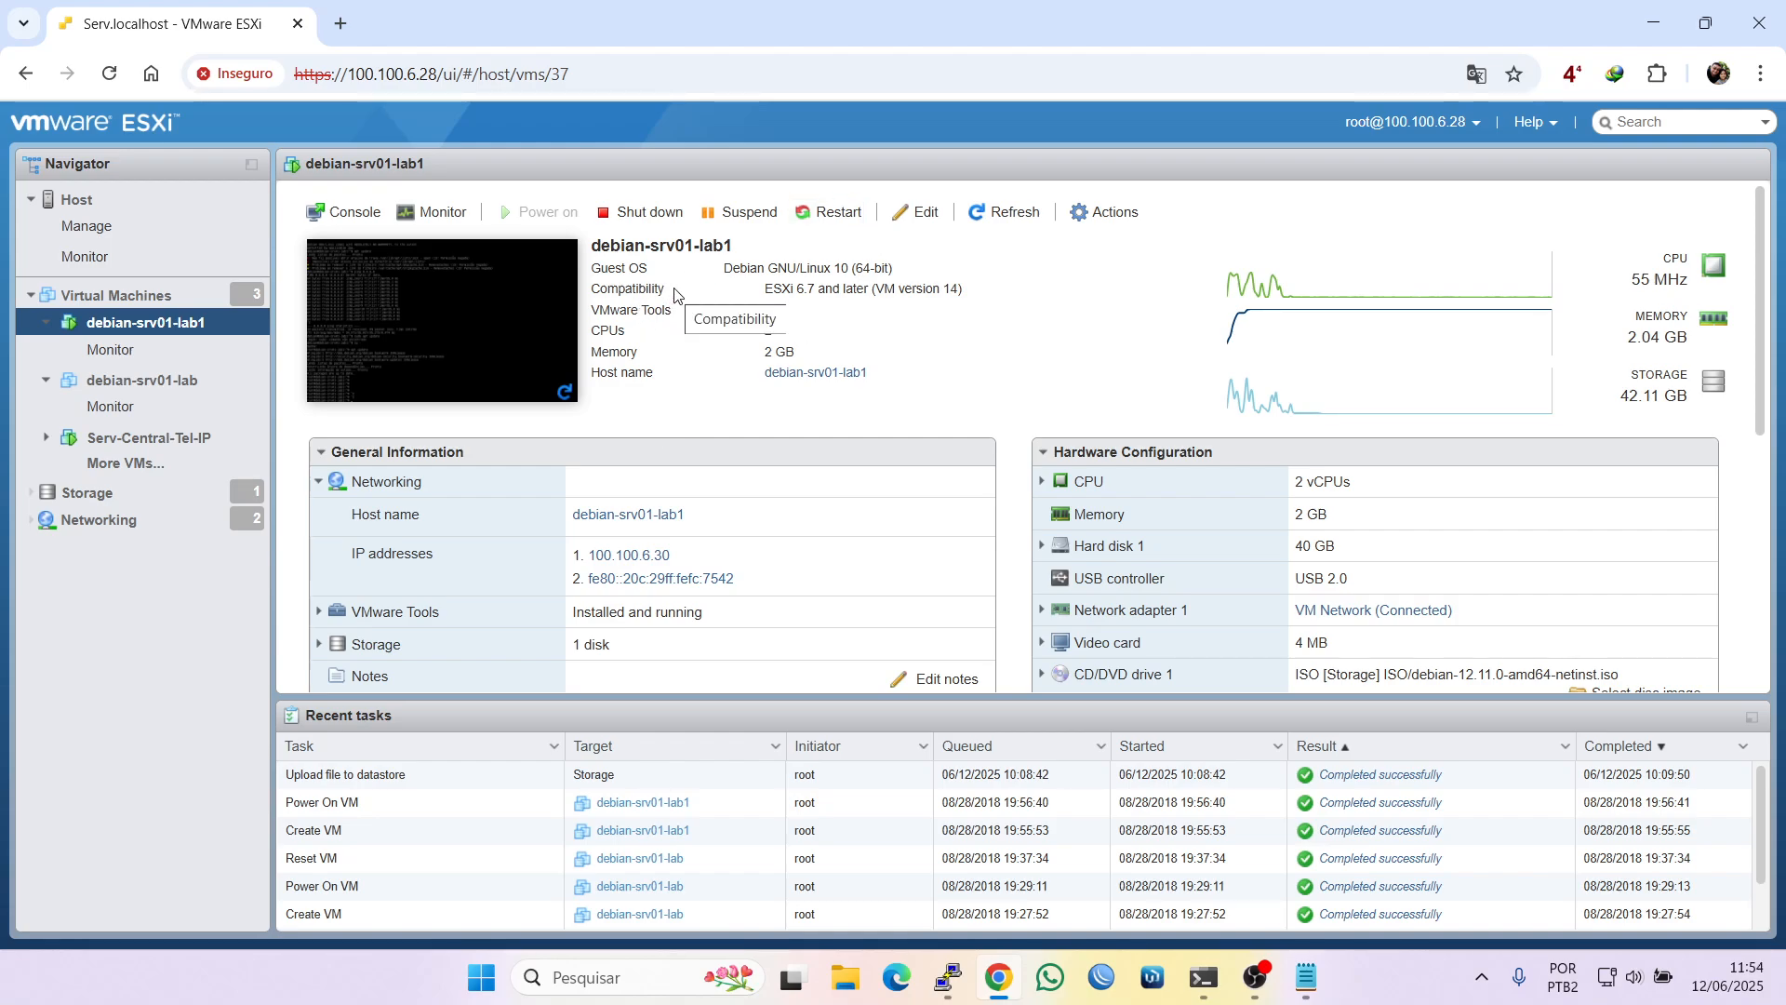
View the debian-srv01-lab1 console in the browser and close it
left_click(402, 294)
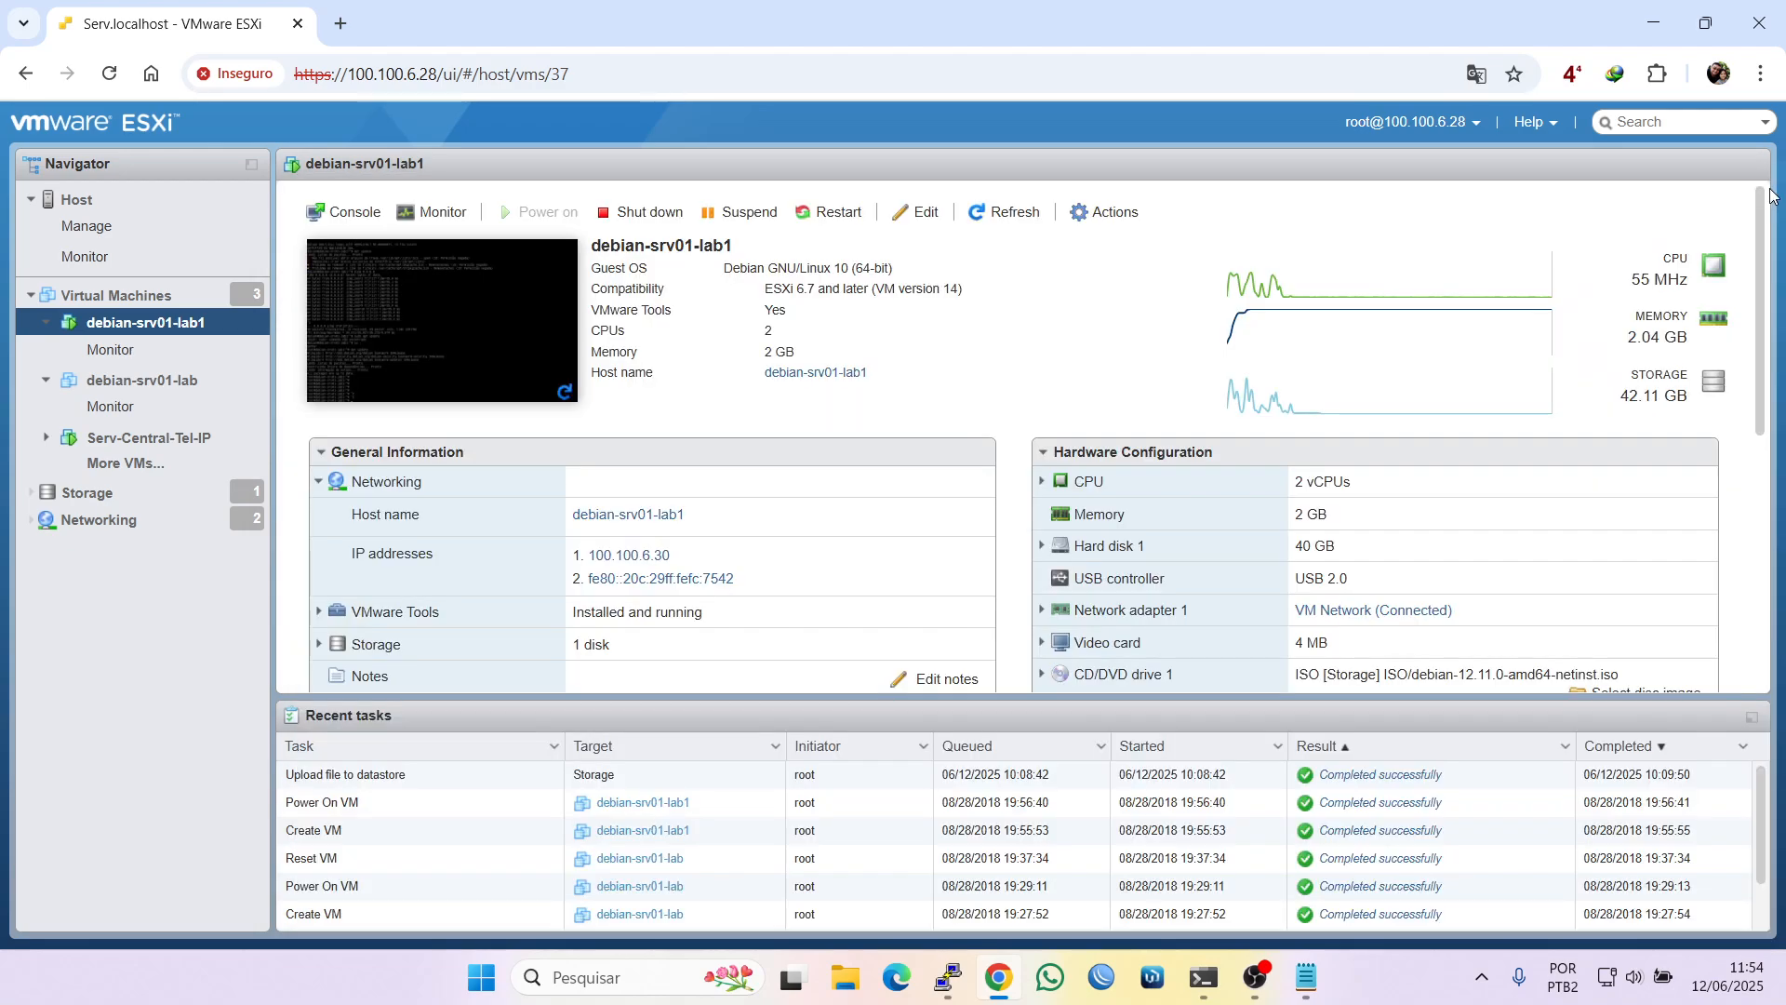
left_click(1770, 186)
Review the running VM's editable hardware settings, including Hard disk 1 and the Network Adapter 1 details, and leave without saving
left_click(921, 218)
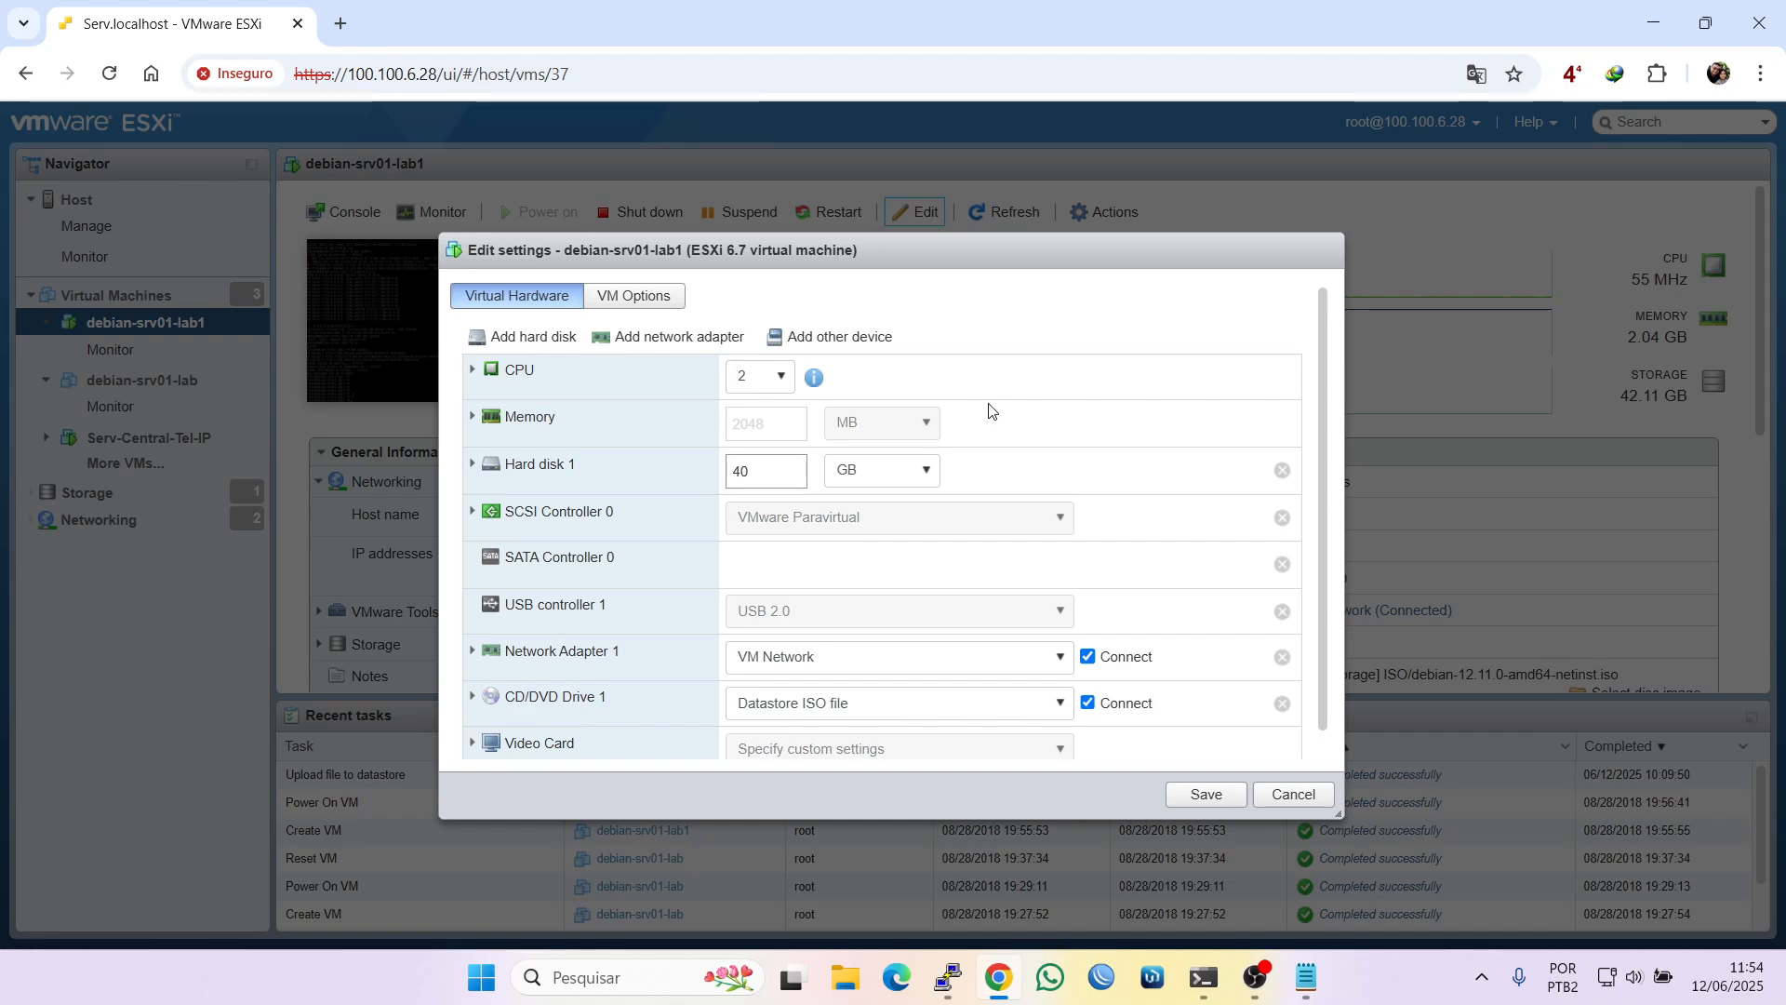
scroll(949, 559, "down", 1)
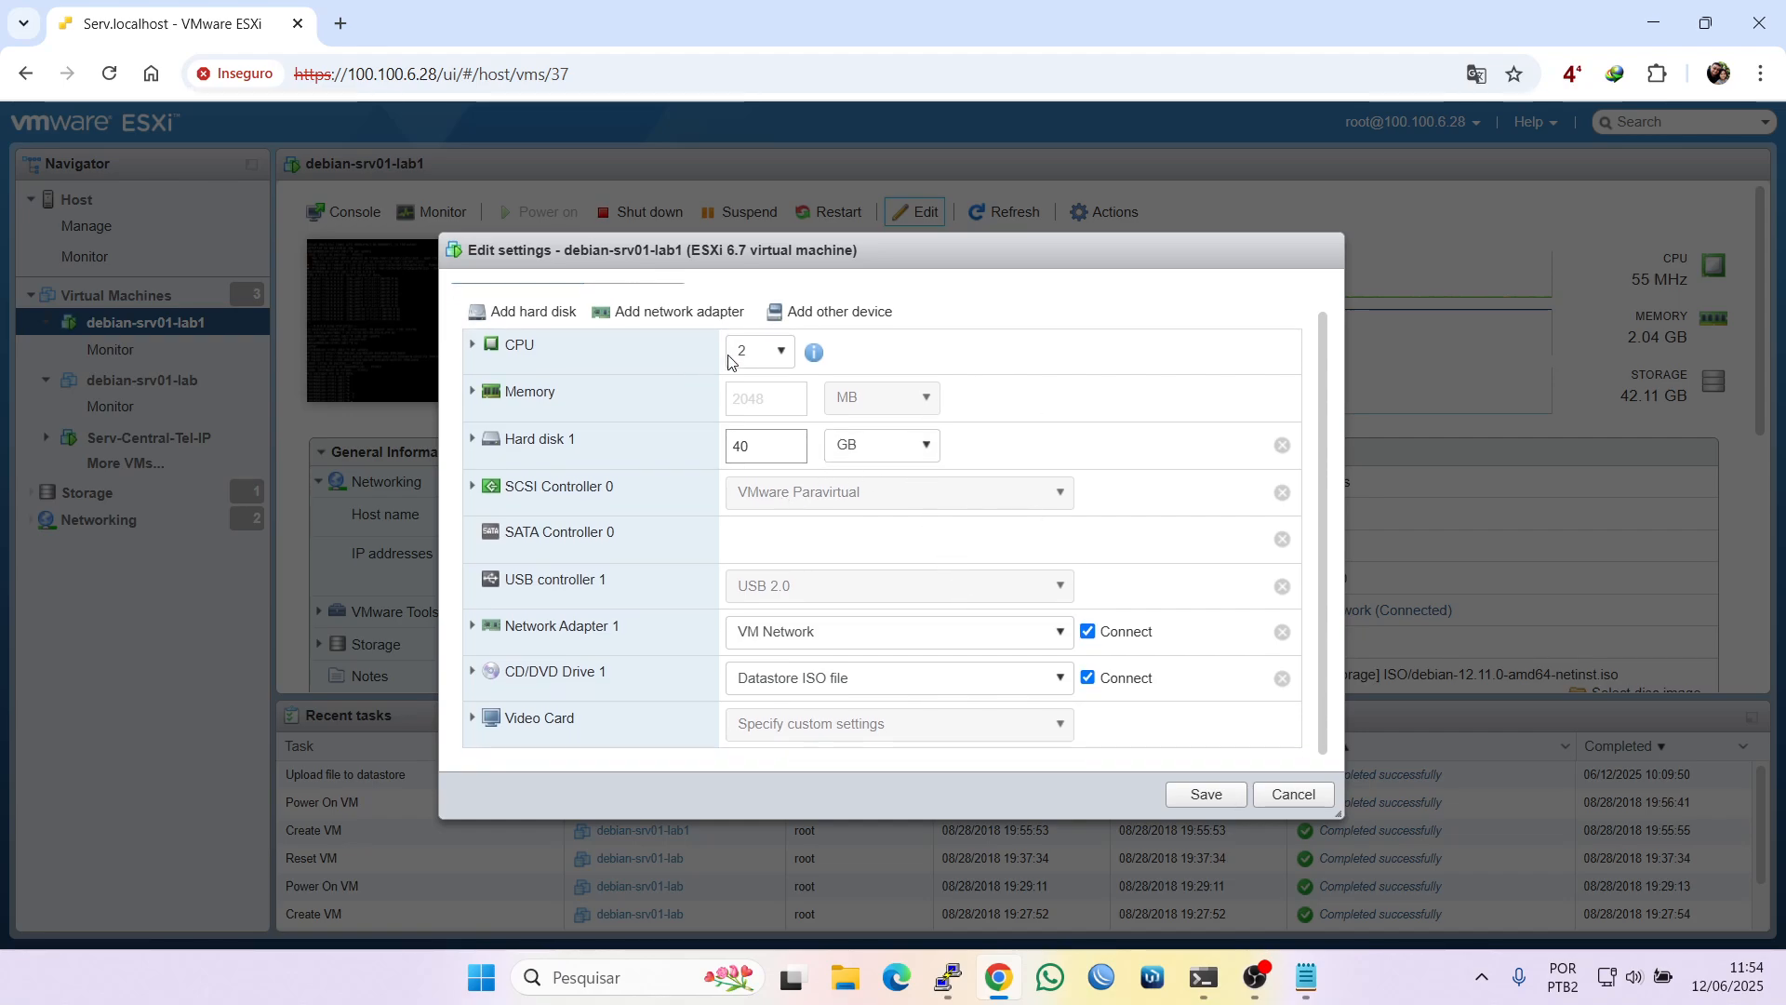
left_click(775, 434)
double_click(763, 445)
left_click(788, 452)
left_click(473, 629)
scroll(1069, 499, "down", 2)
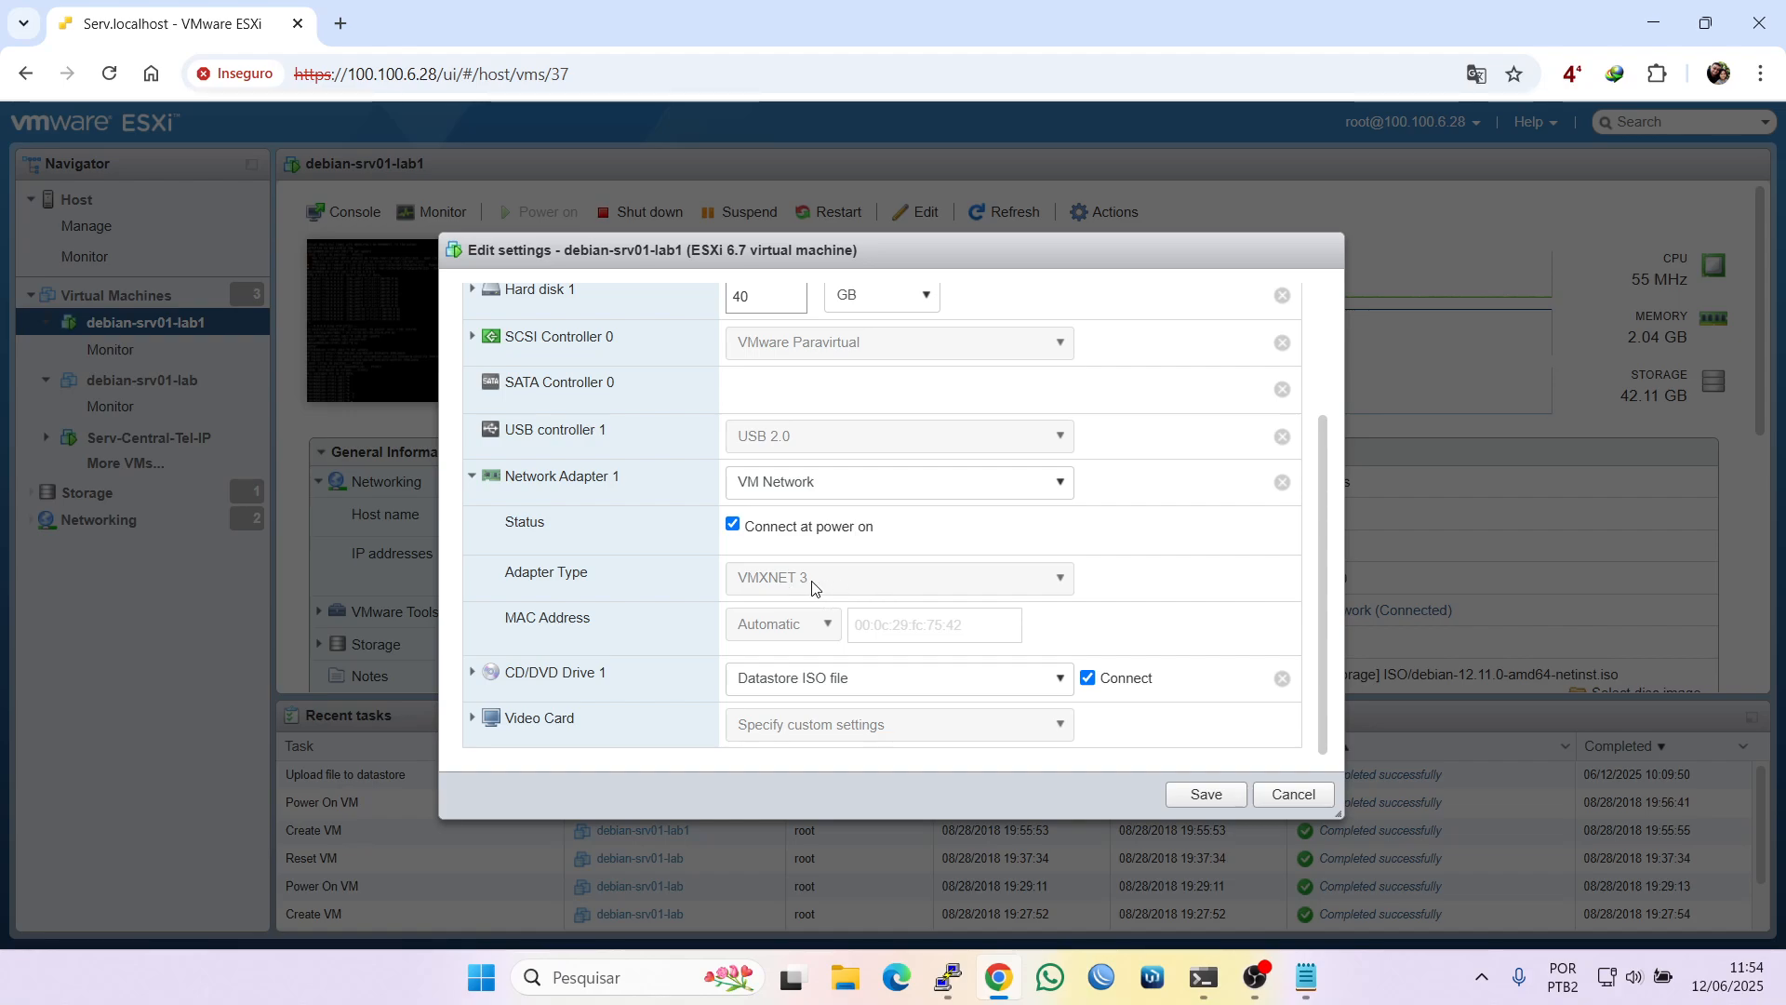
left_click(1300, 796)
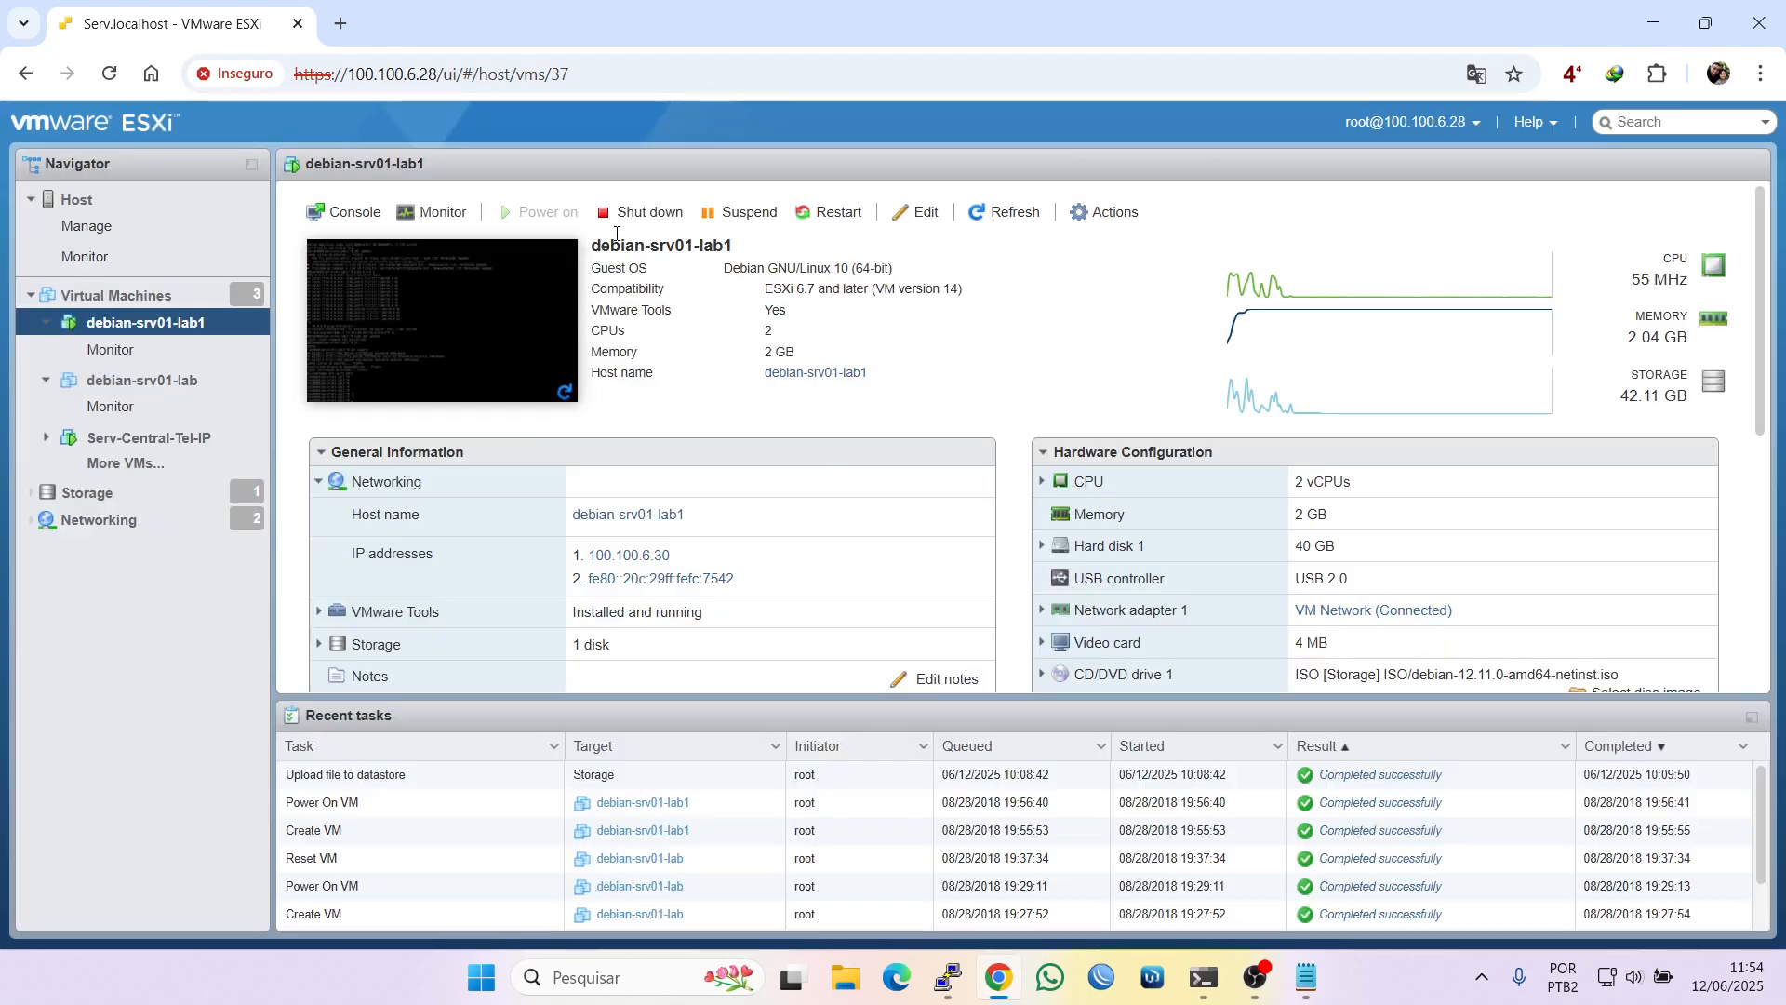
Check the debian-srv01-lab1 console once more, close it and shut down the virtual machine
left_click(441, 312)
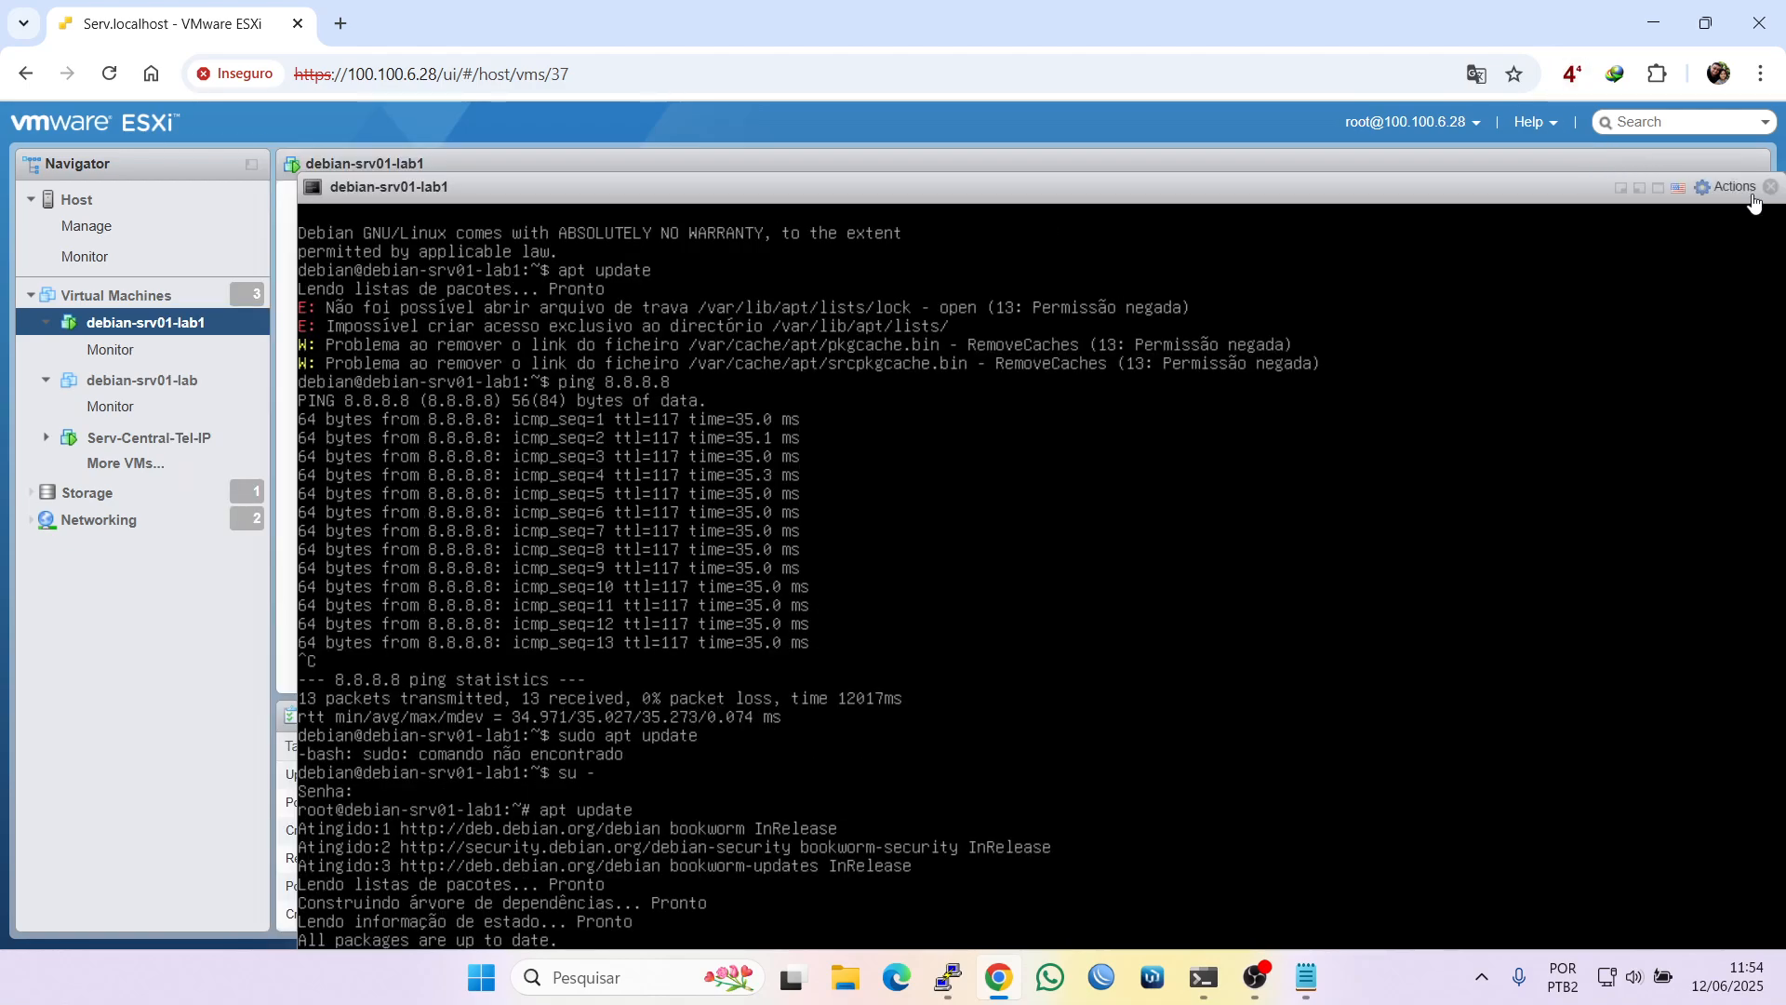
left_click(1770, 190)
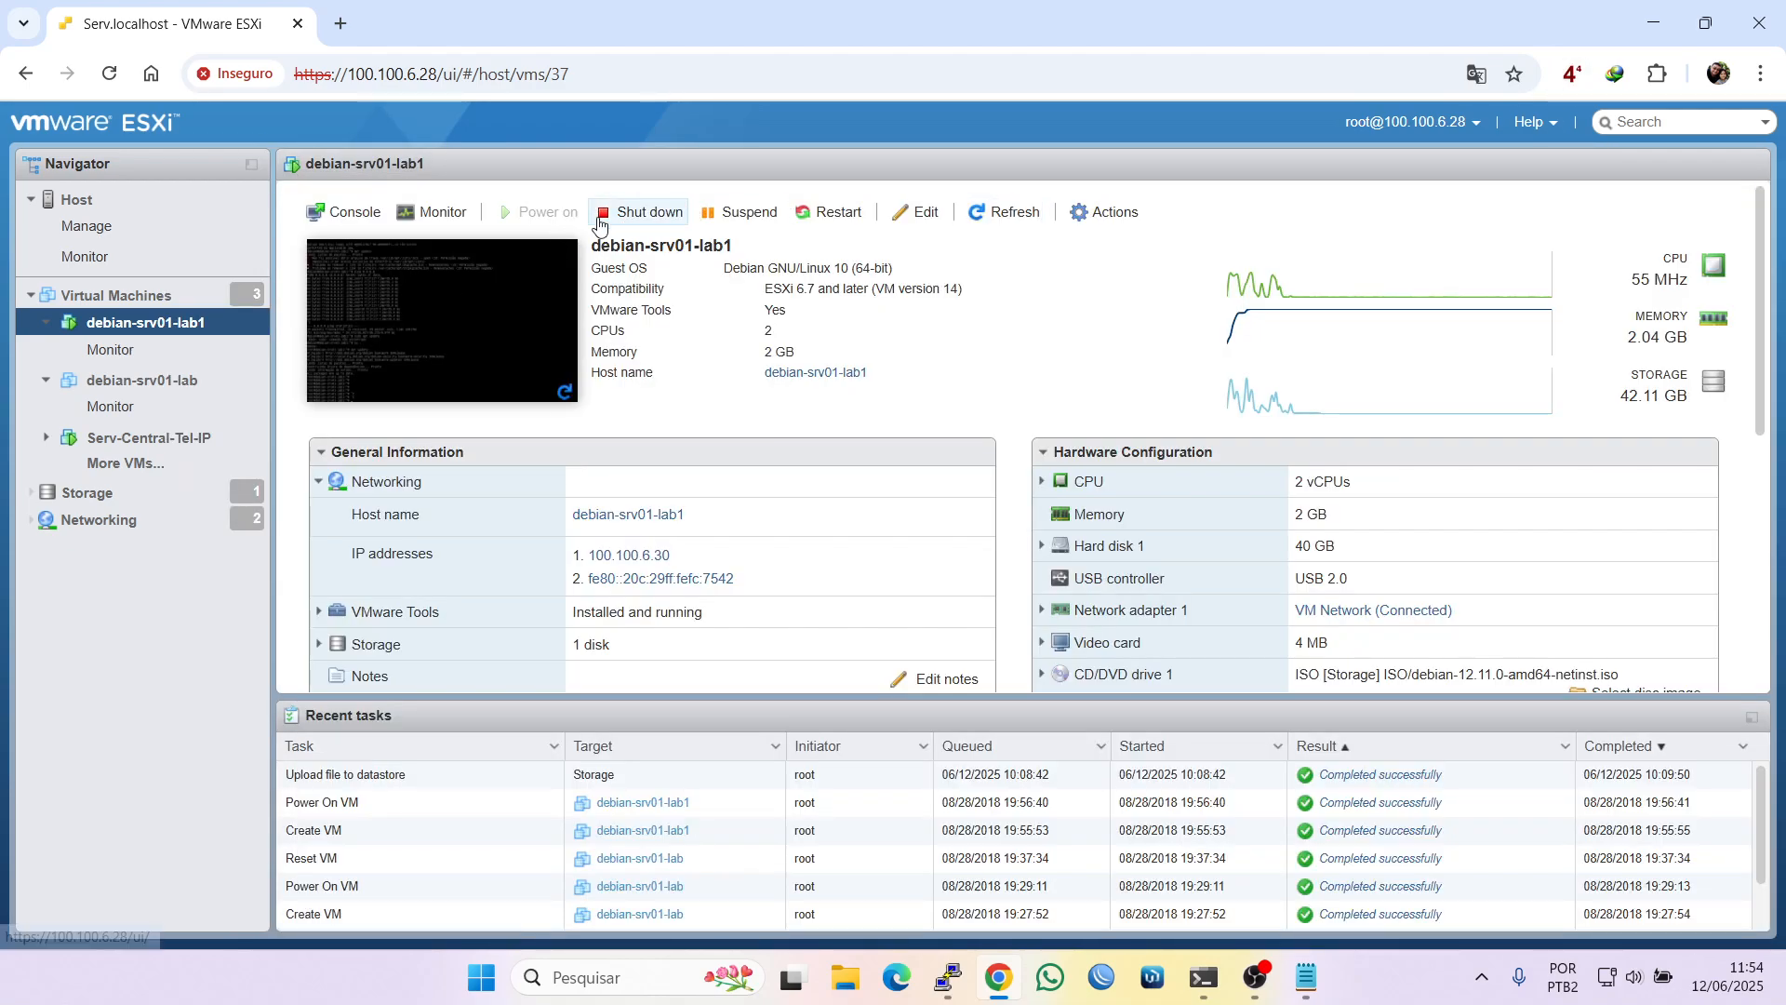
left_click(623, 217)
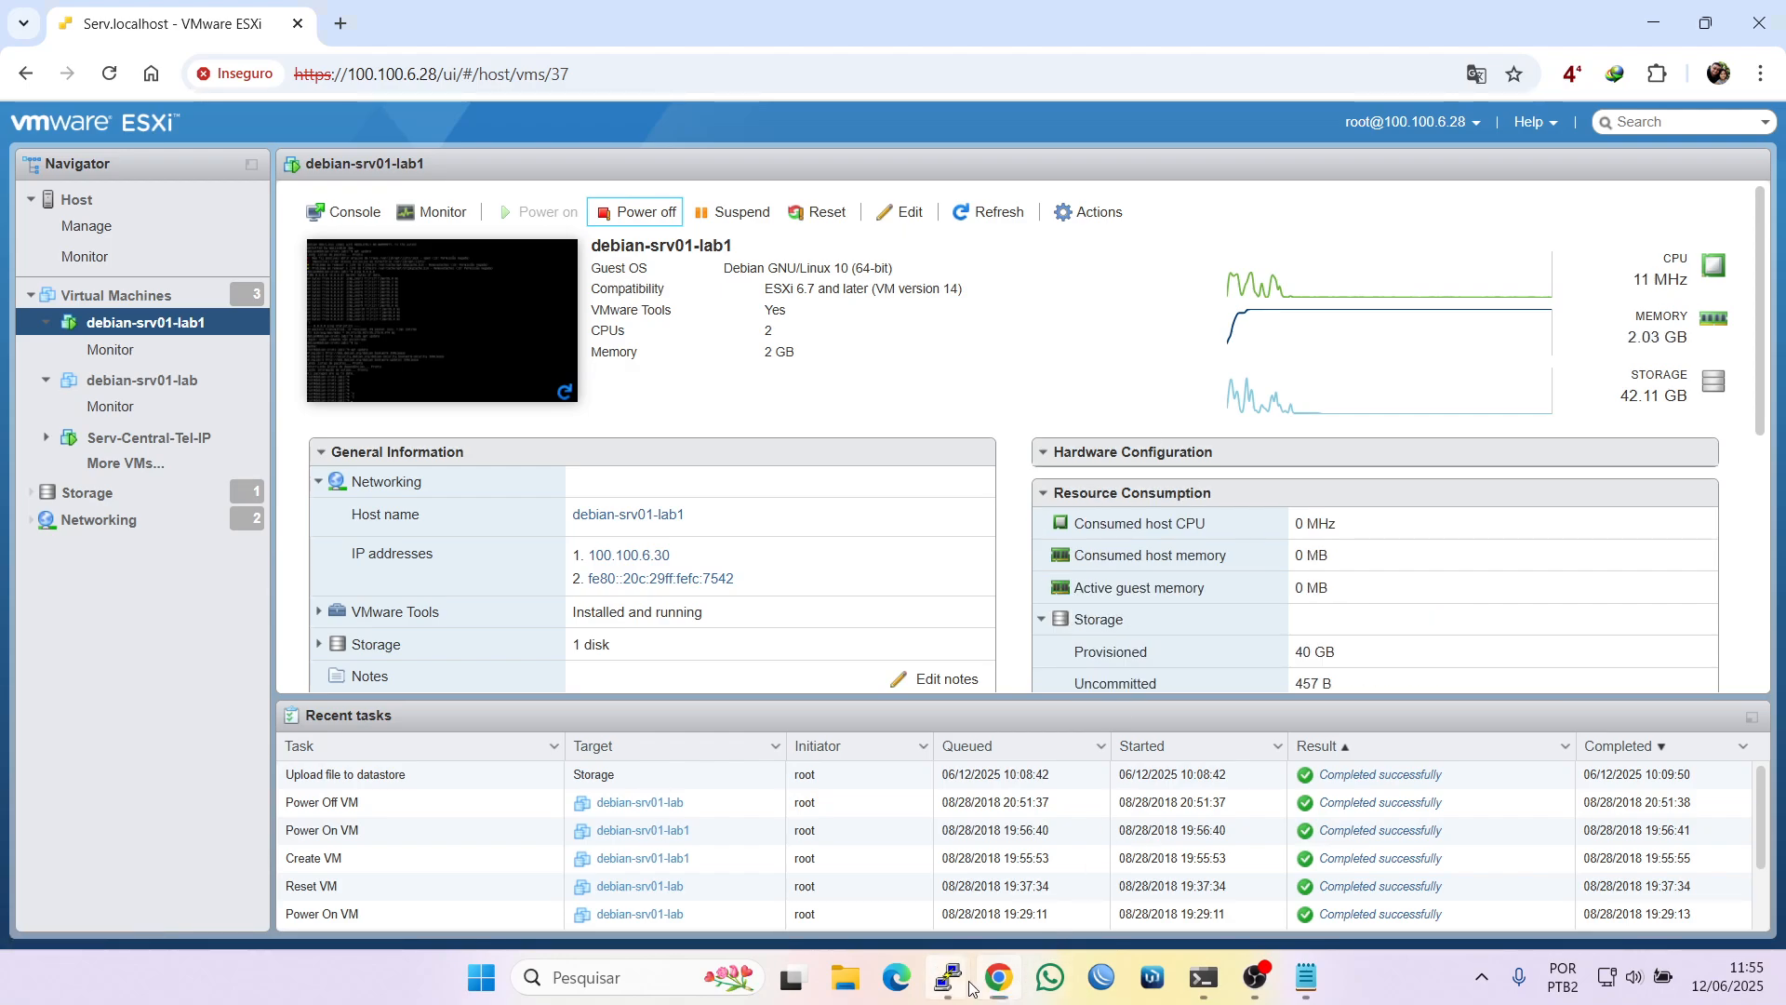
Switch to the PuTTY session of debian-srv01-lab1, dismiss its fatal error message and return to the ESXi page in Chrome
left_click(1020, 891)
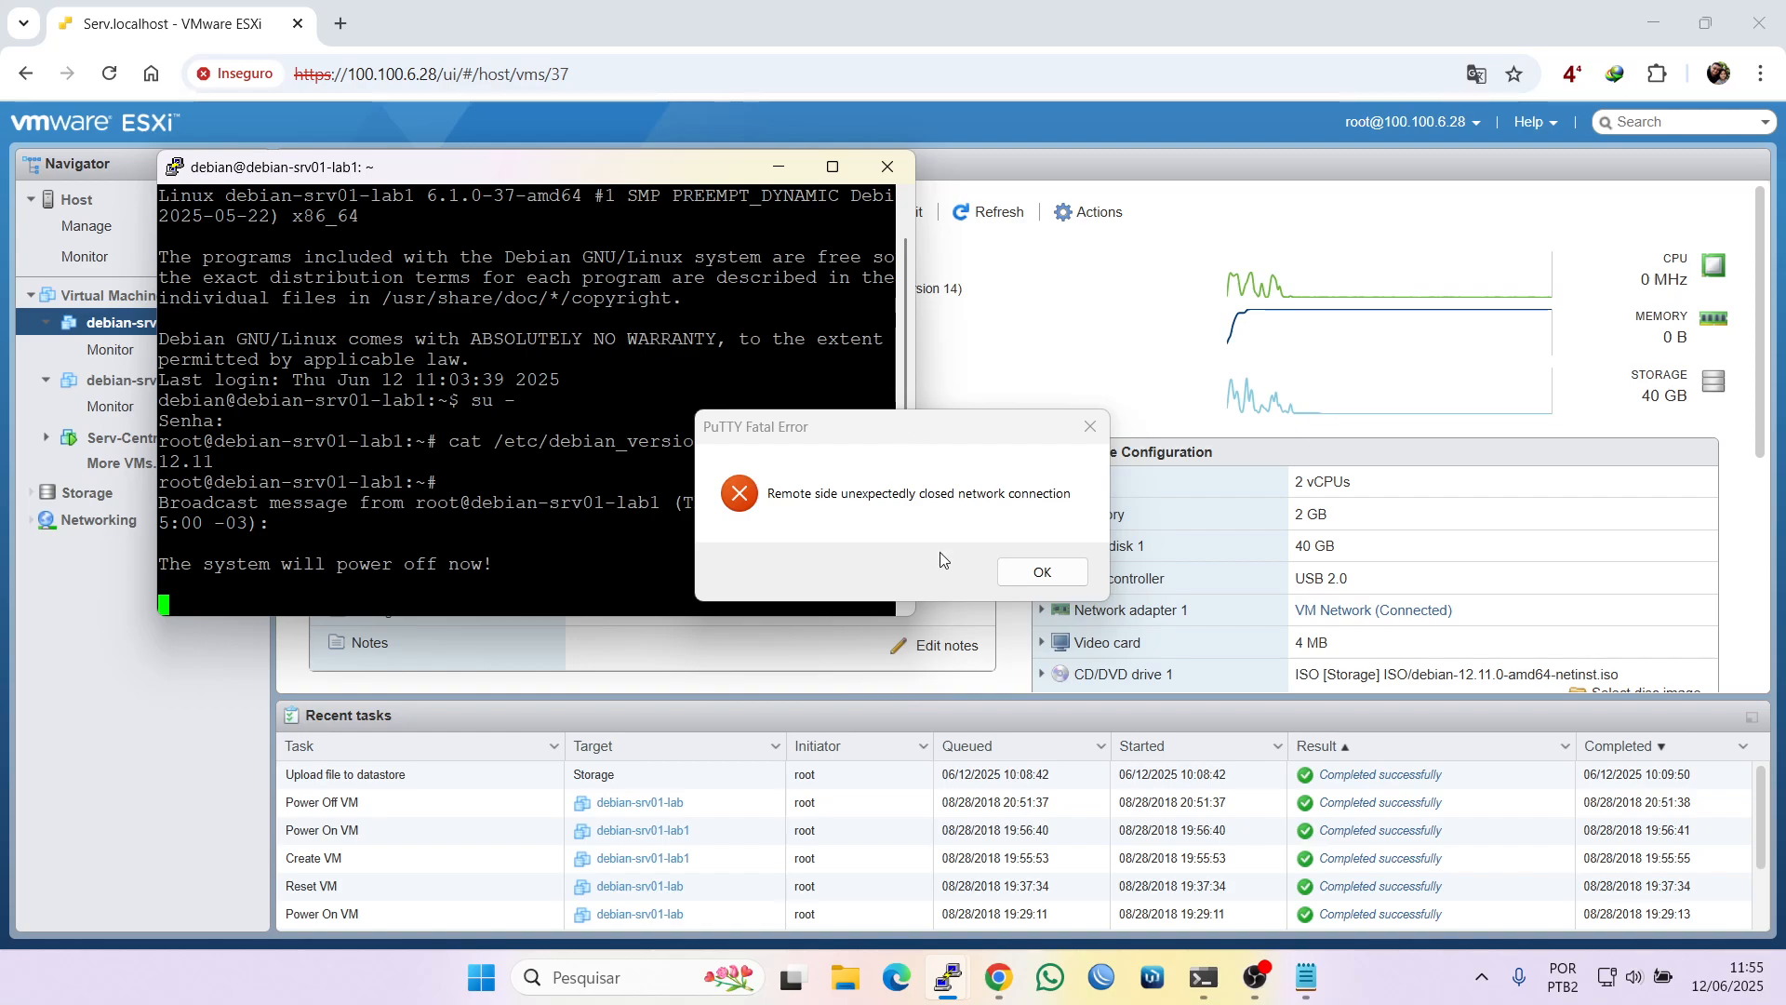
left_click(1041, 573)
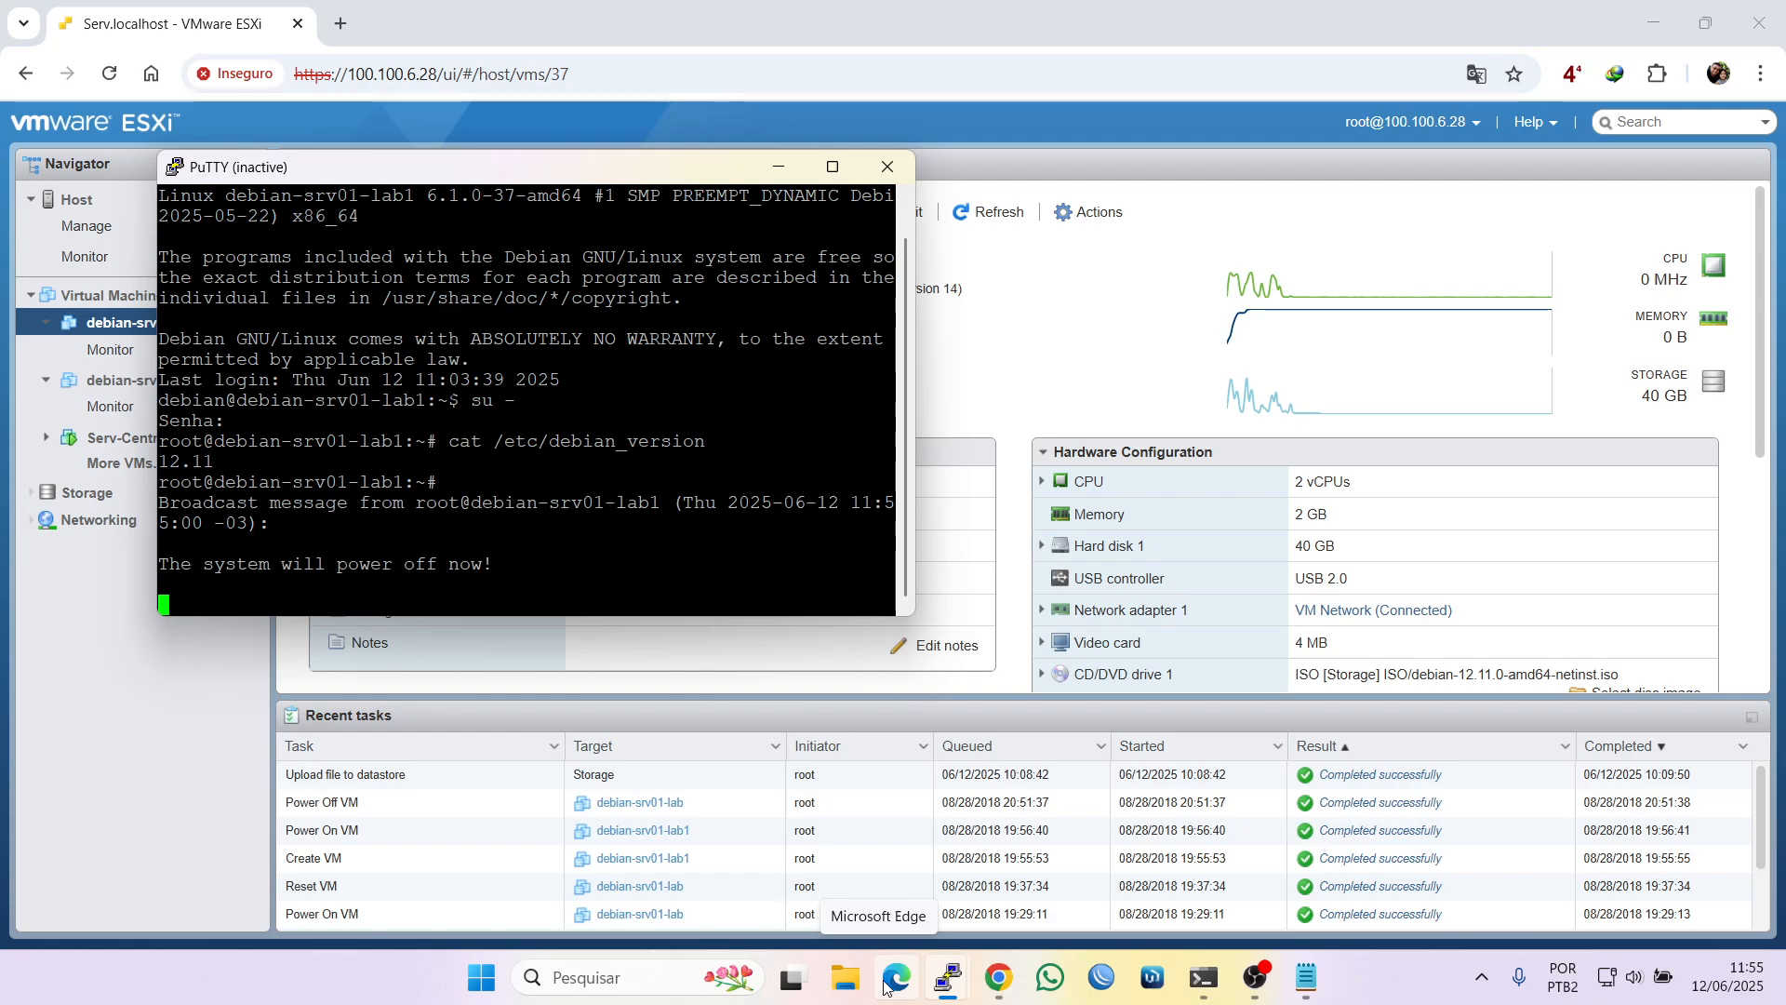
mouse_move(992, 995)
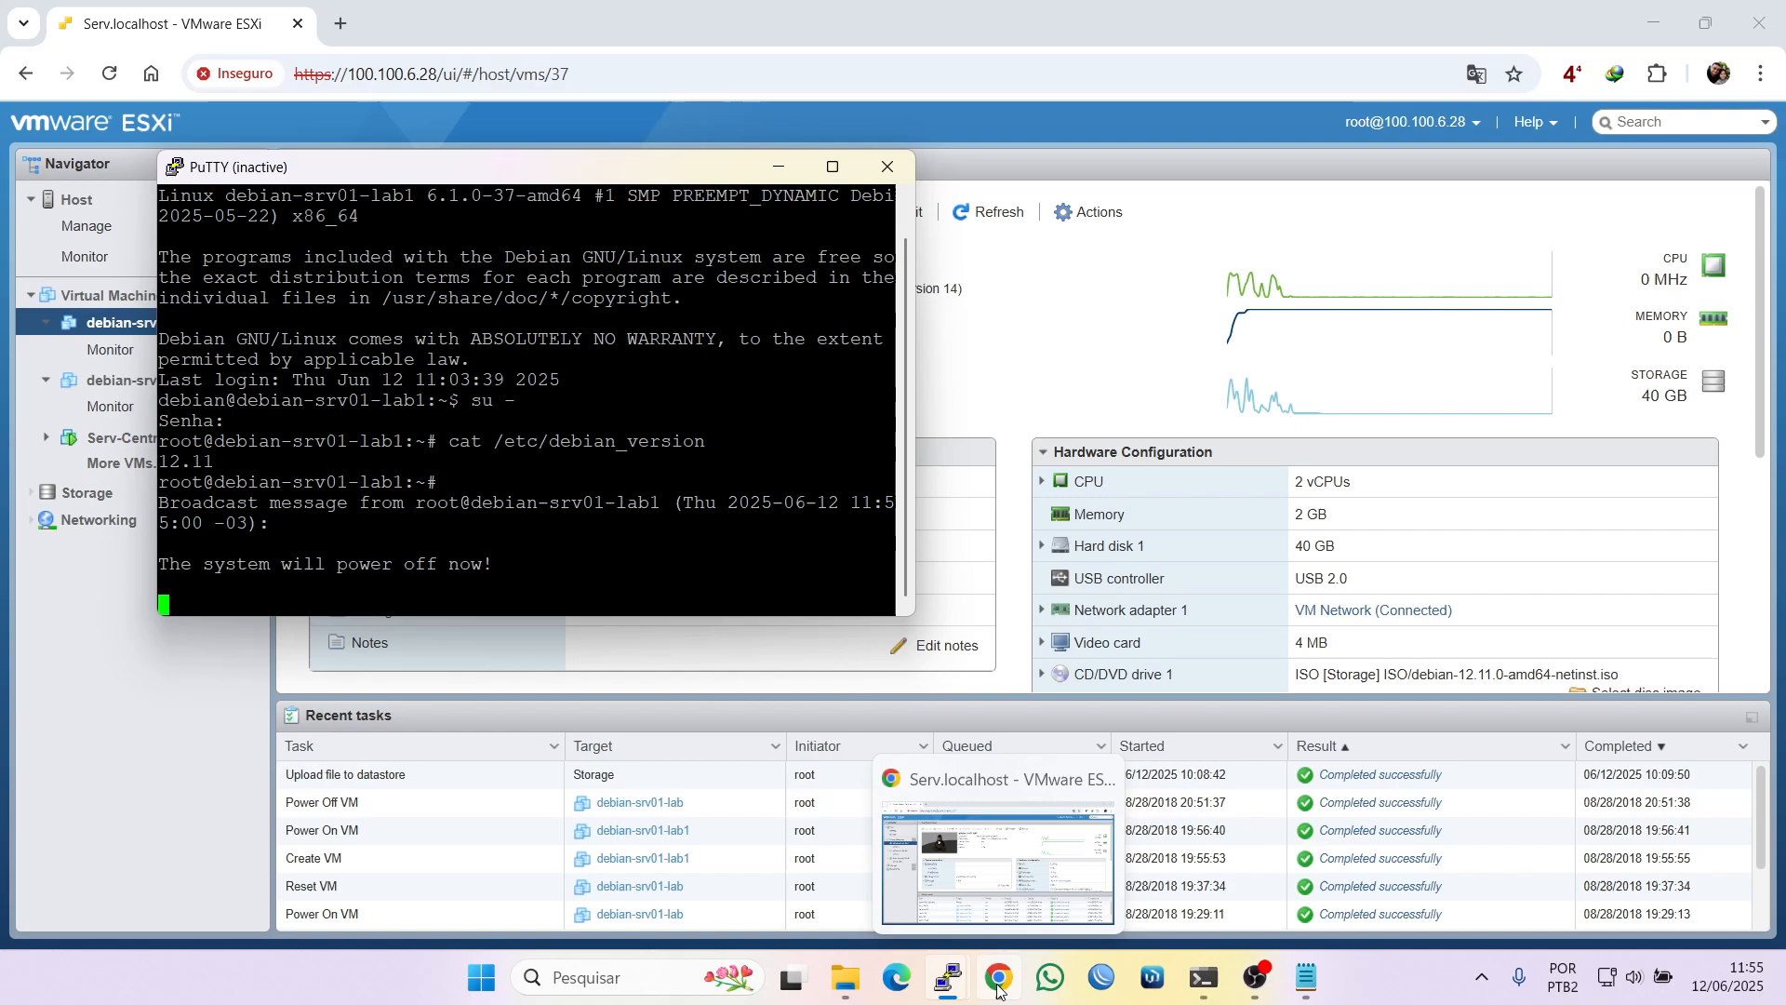
left_click(997, 989)
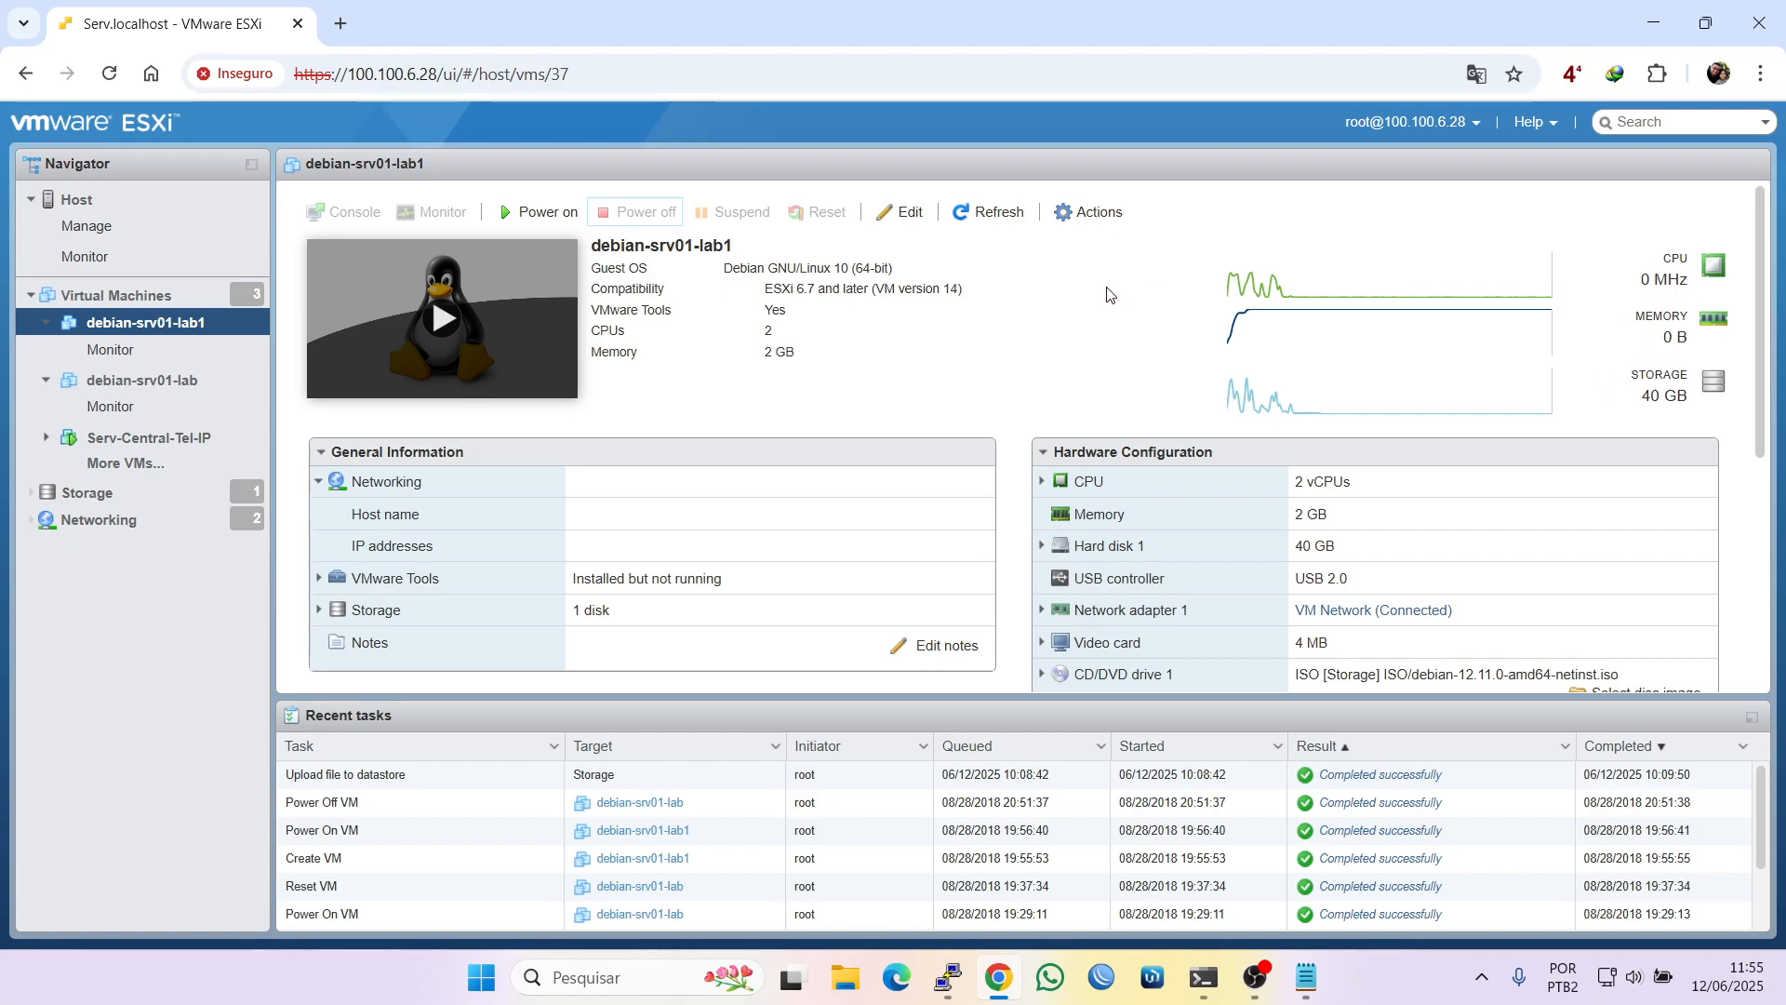
Refresh the VM details, check the host's resource usage and return to the debian-srv01-lab1 details
left_click(1010, 220)
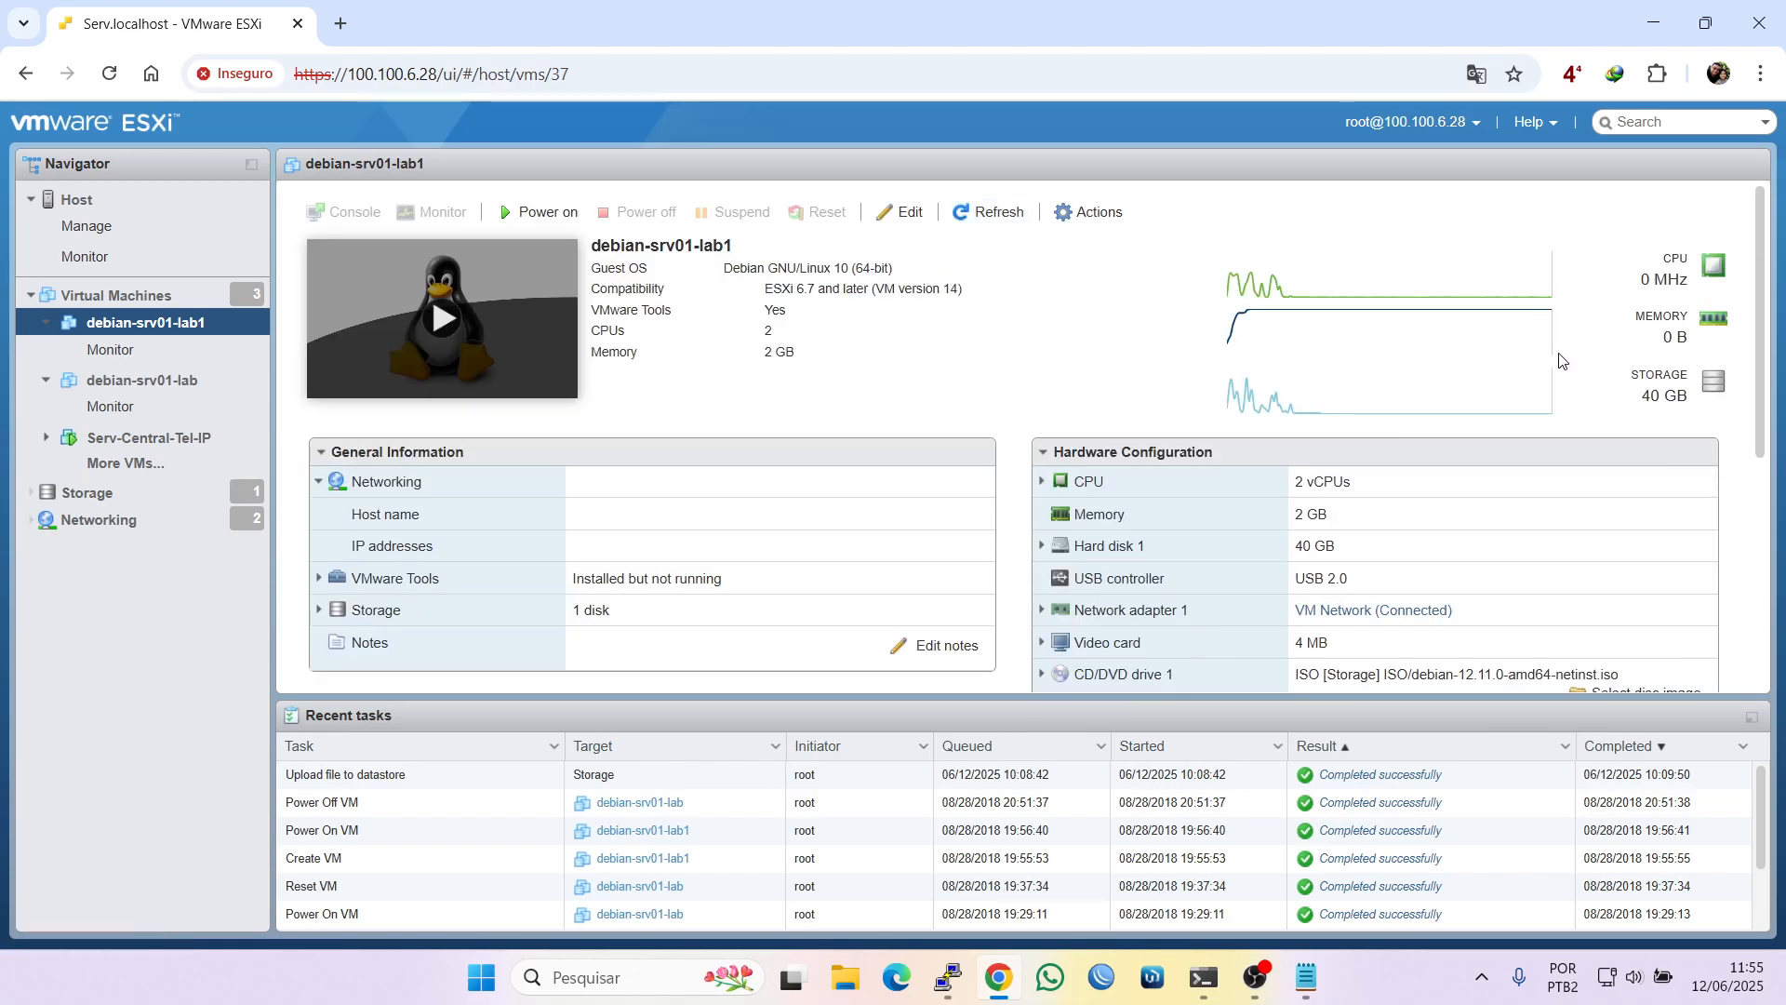
left_click(78, 201)
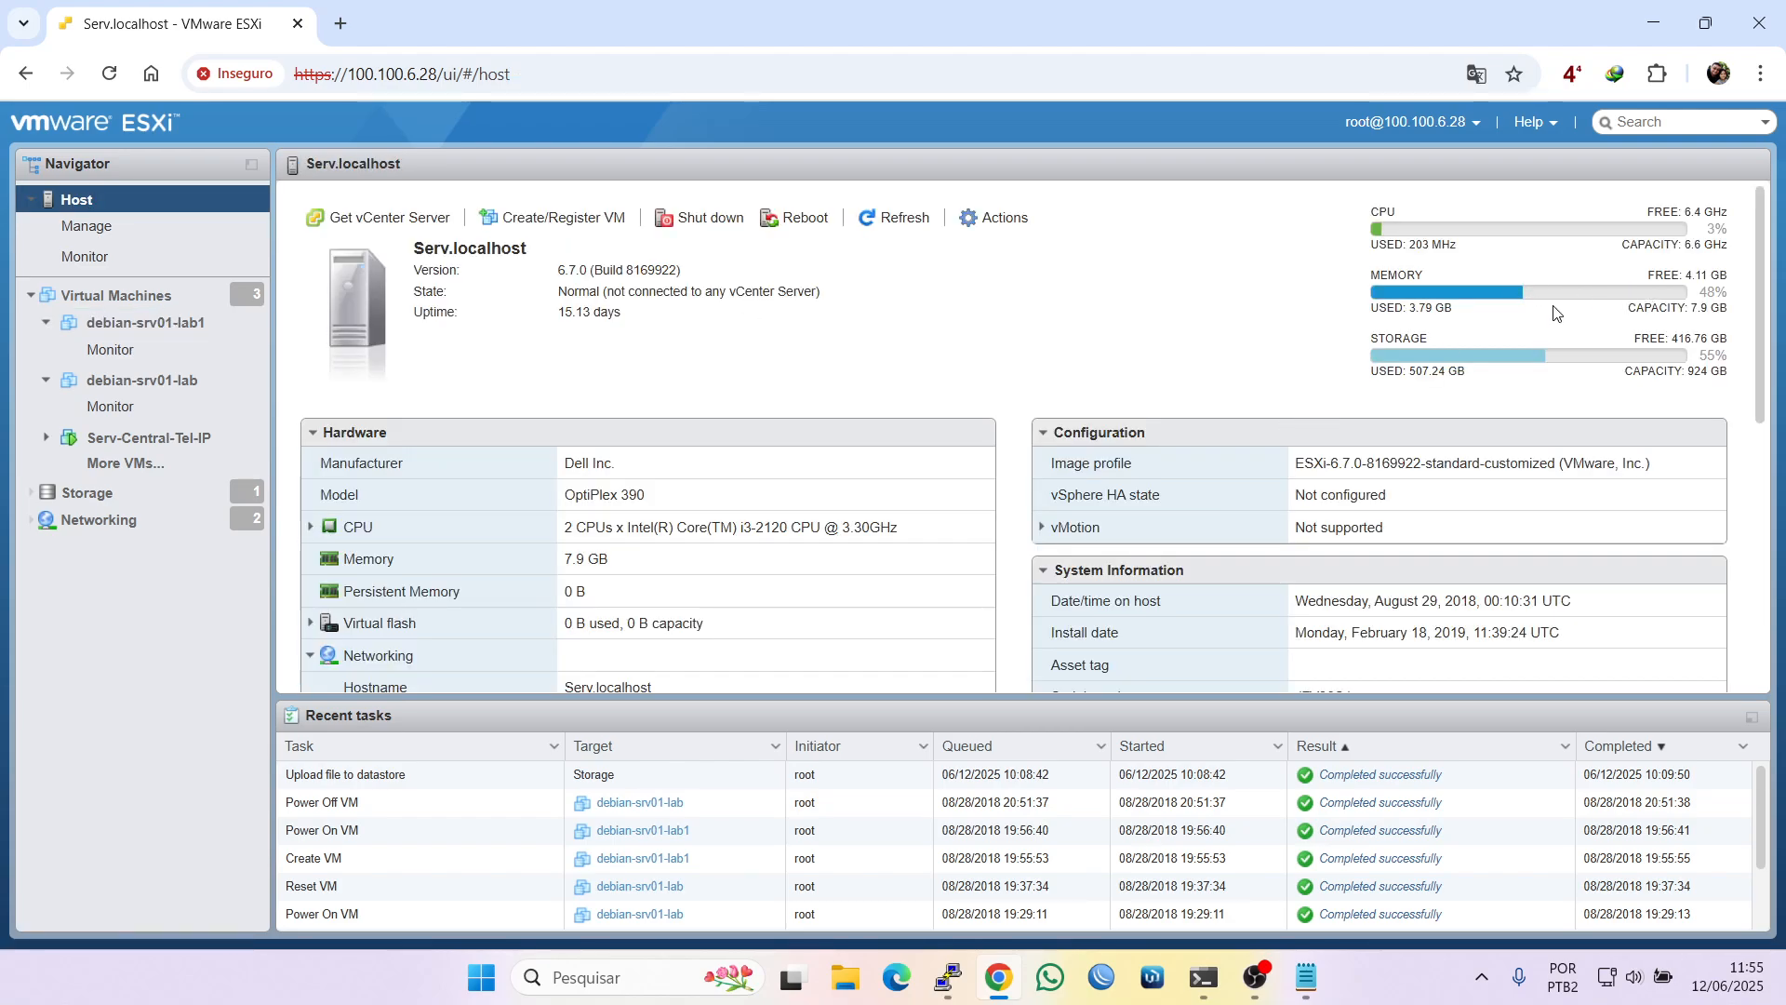
left_click(98, 298)
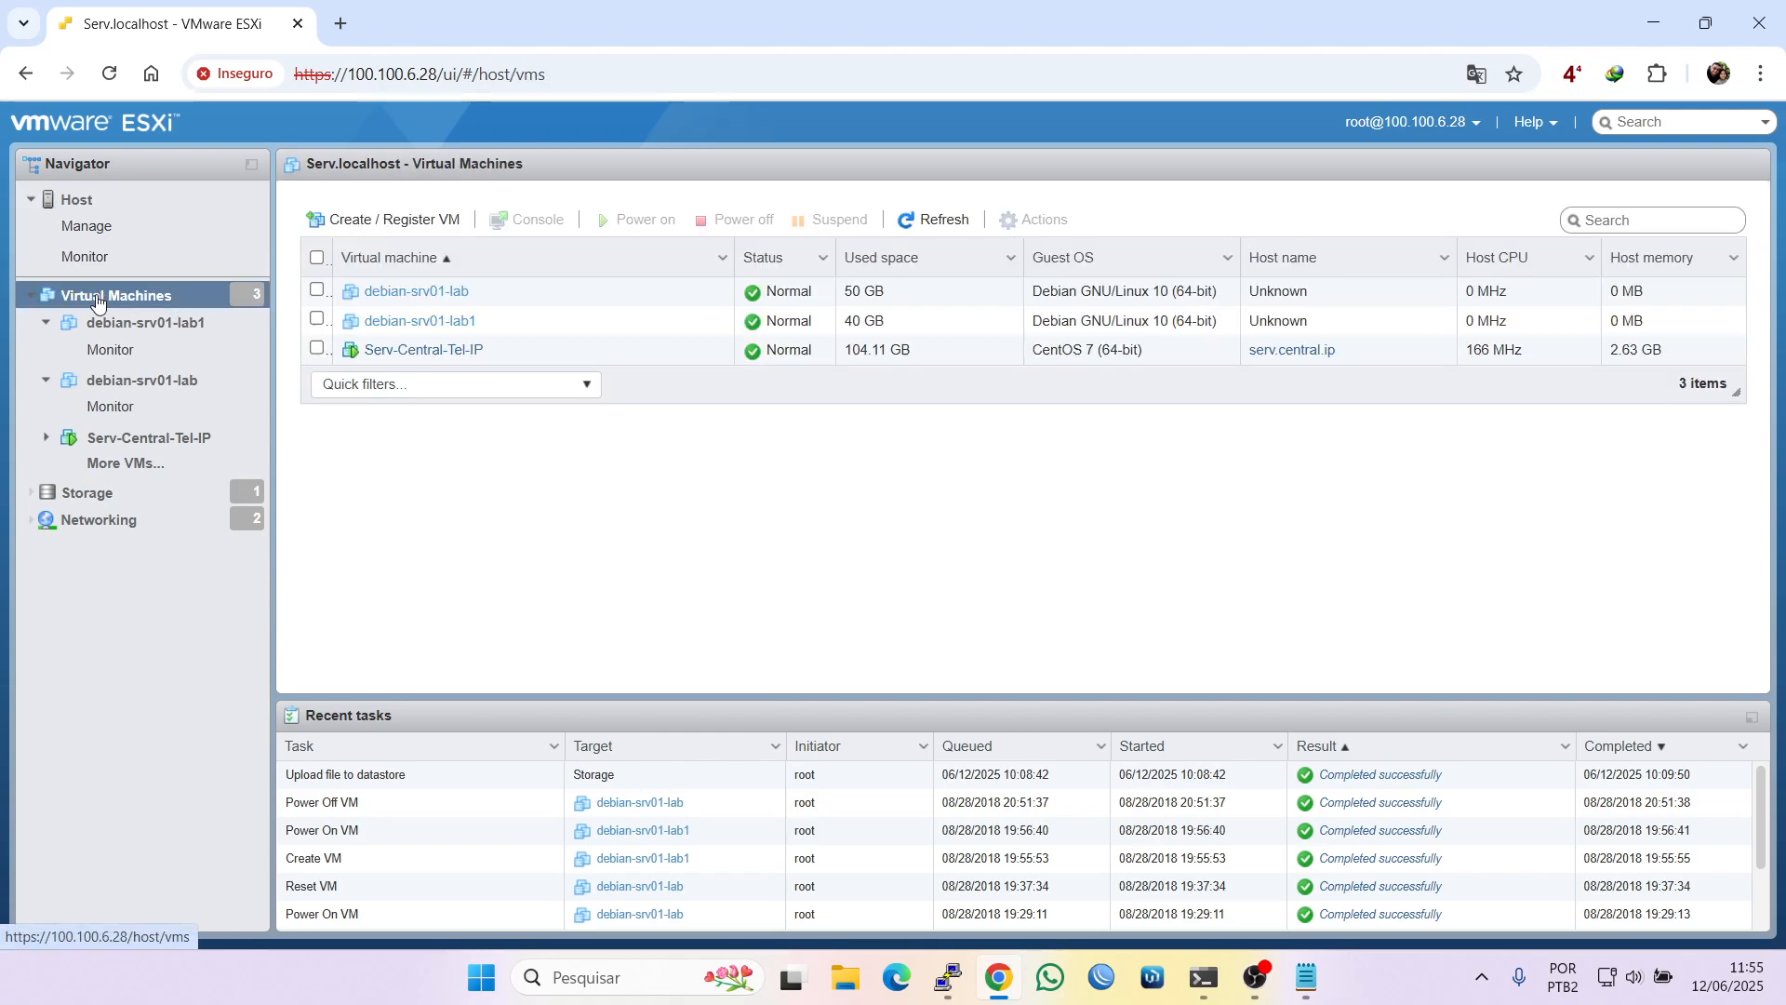
left_click(403, 328)
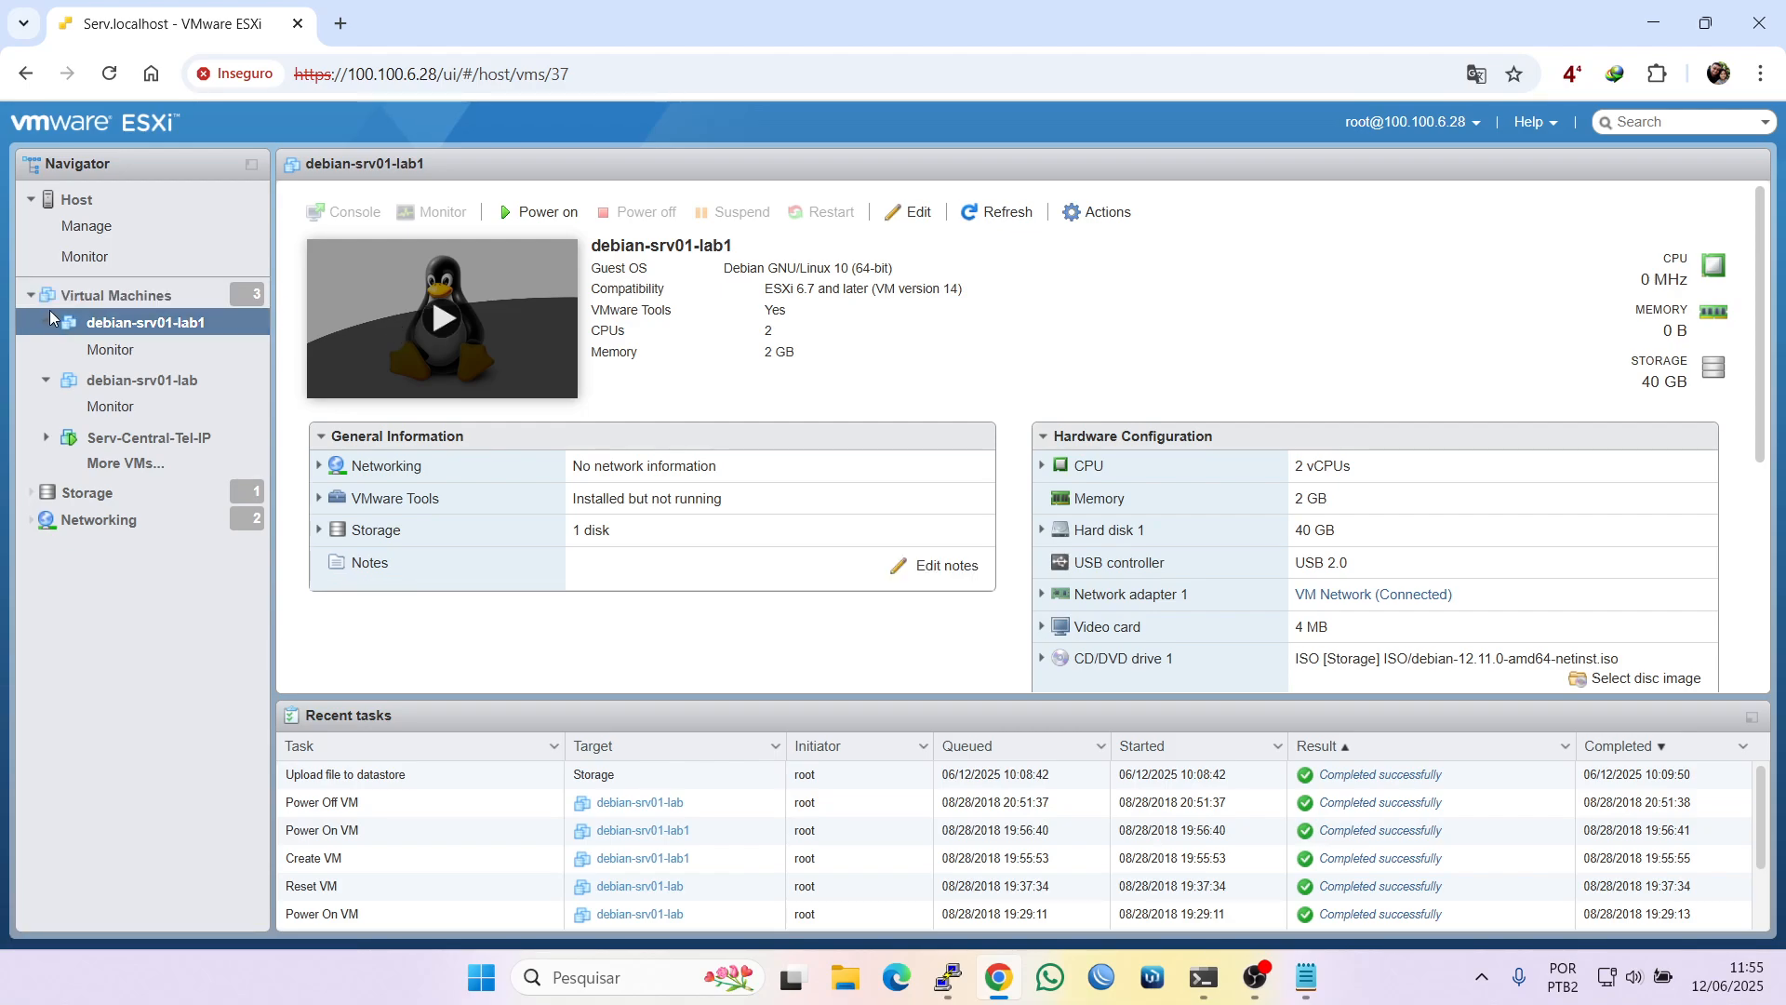
left_click(79, 302)
left_click(392, 322)
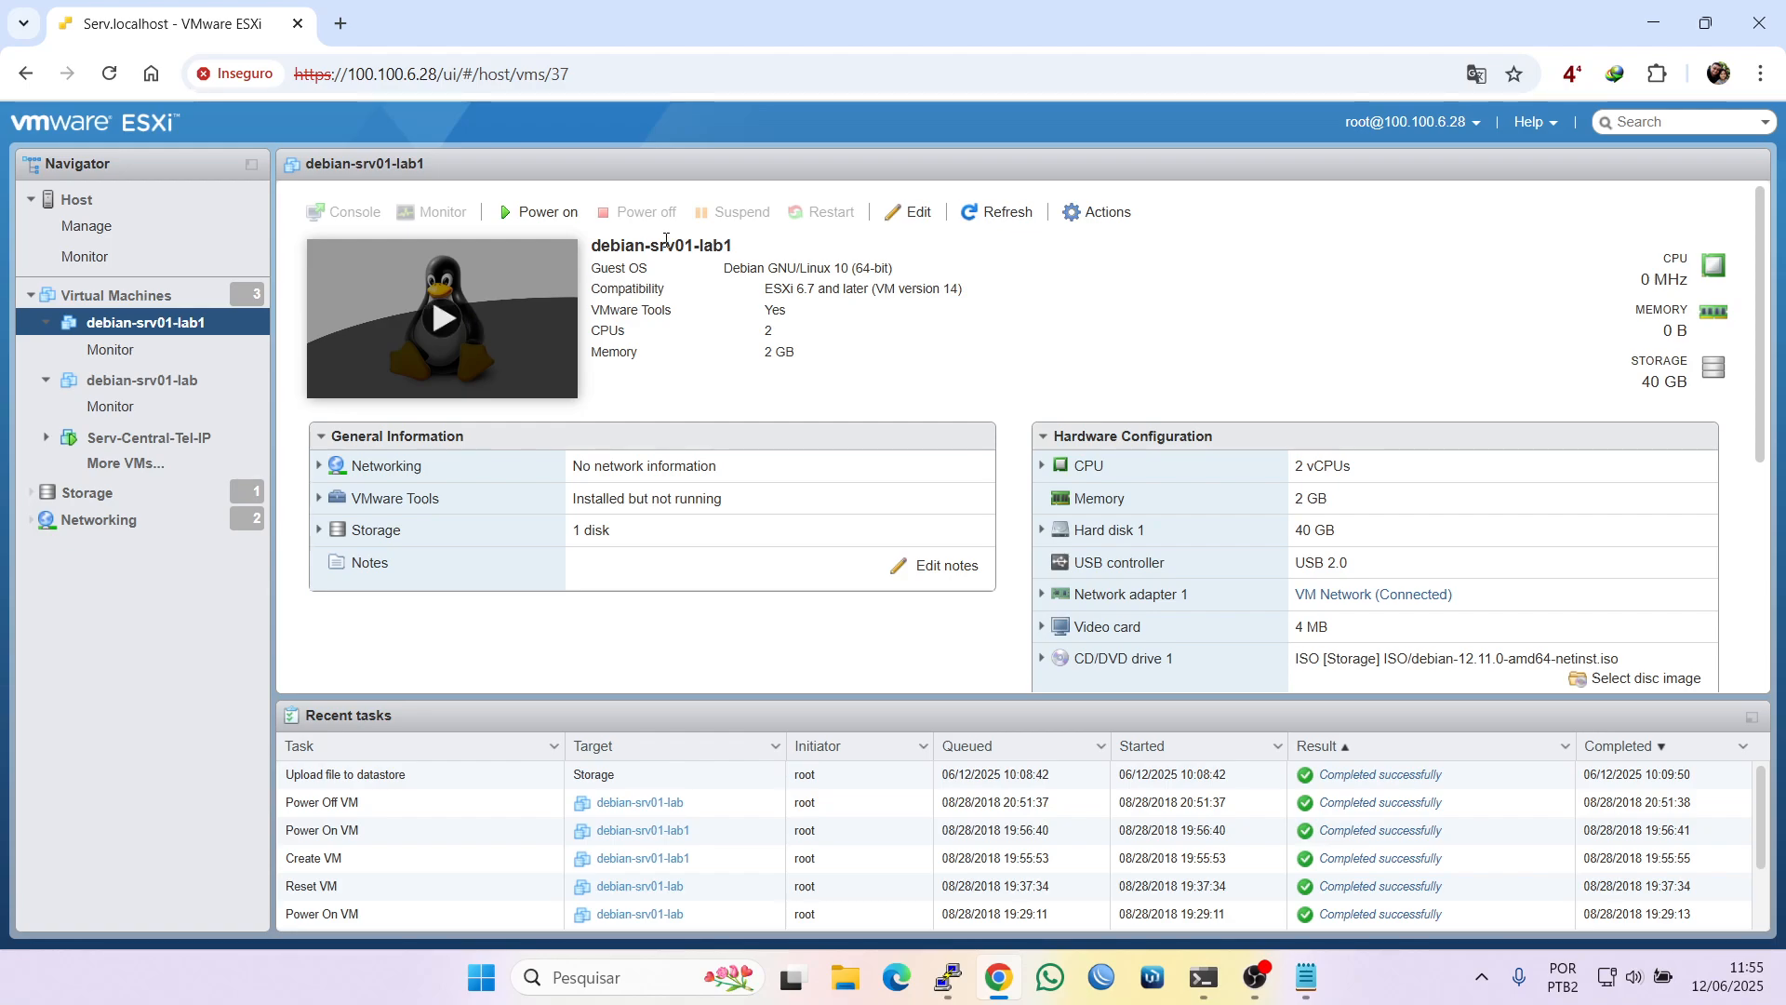
Open the hardware settings of the powered-off debian-srv01-lab1 and check the available CPU counts
left_click(915, 217)
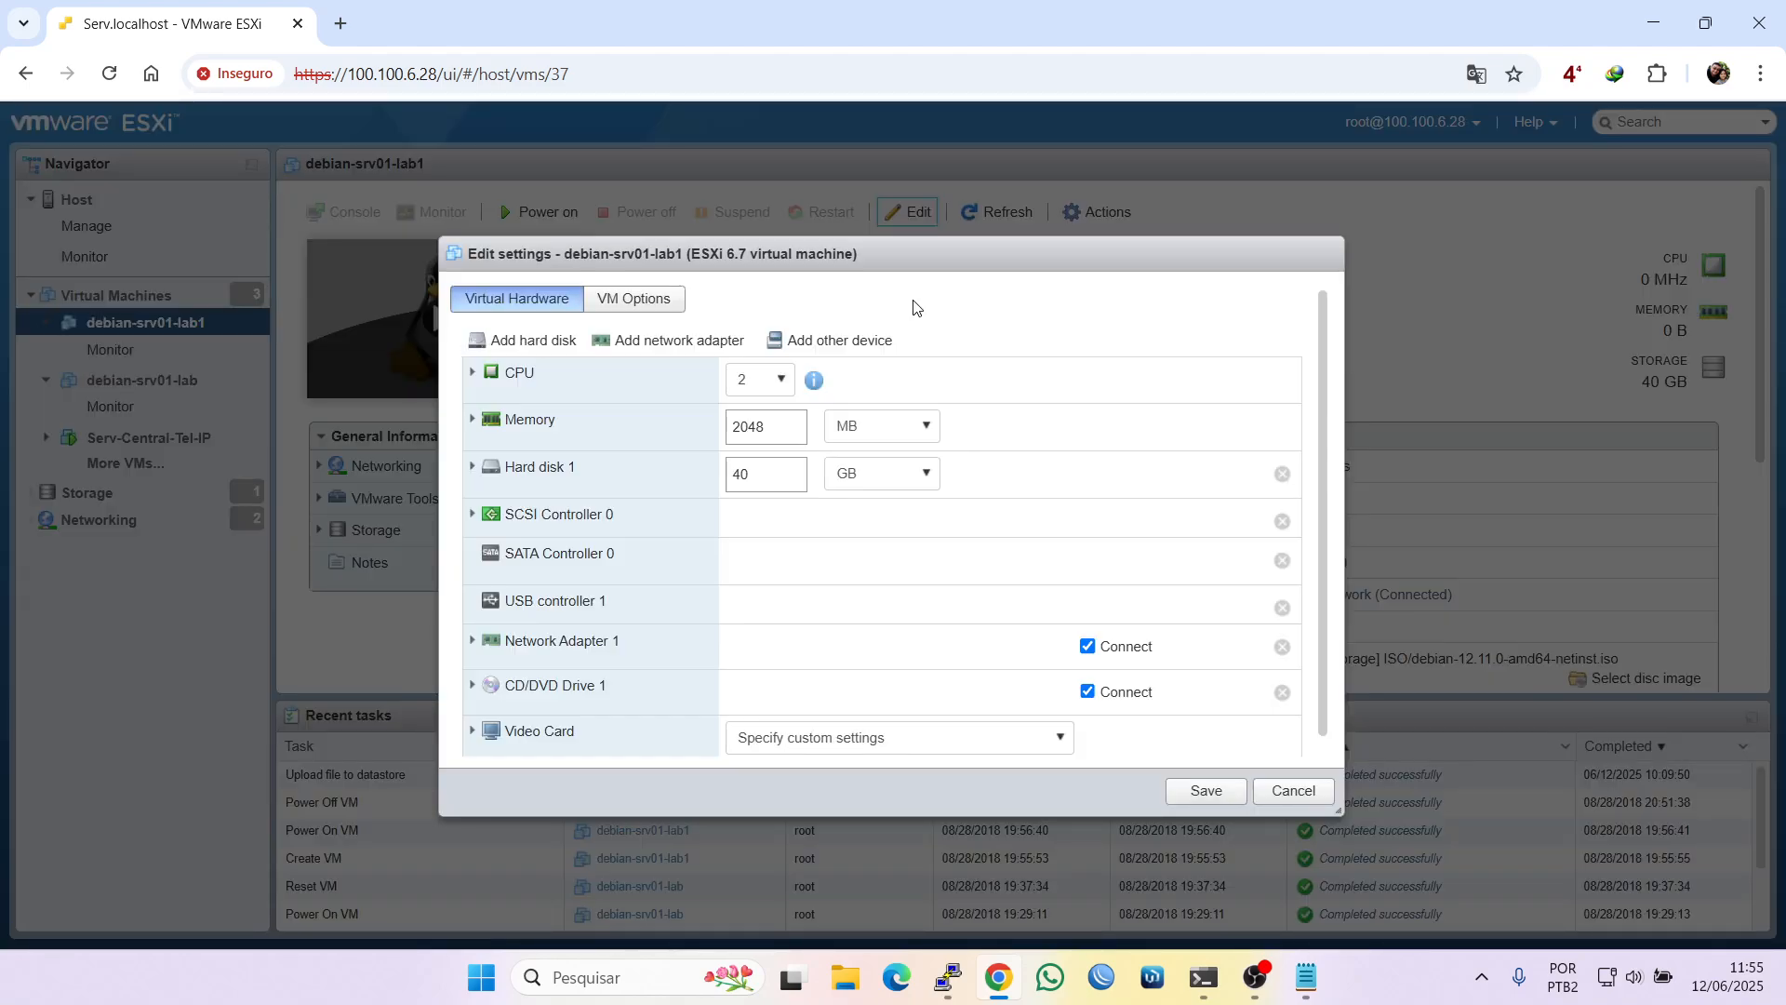
left_click(780, 377)
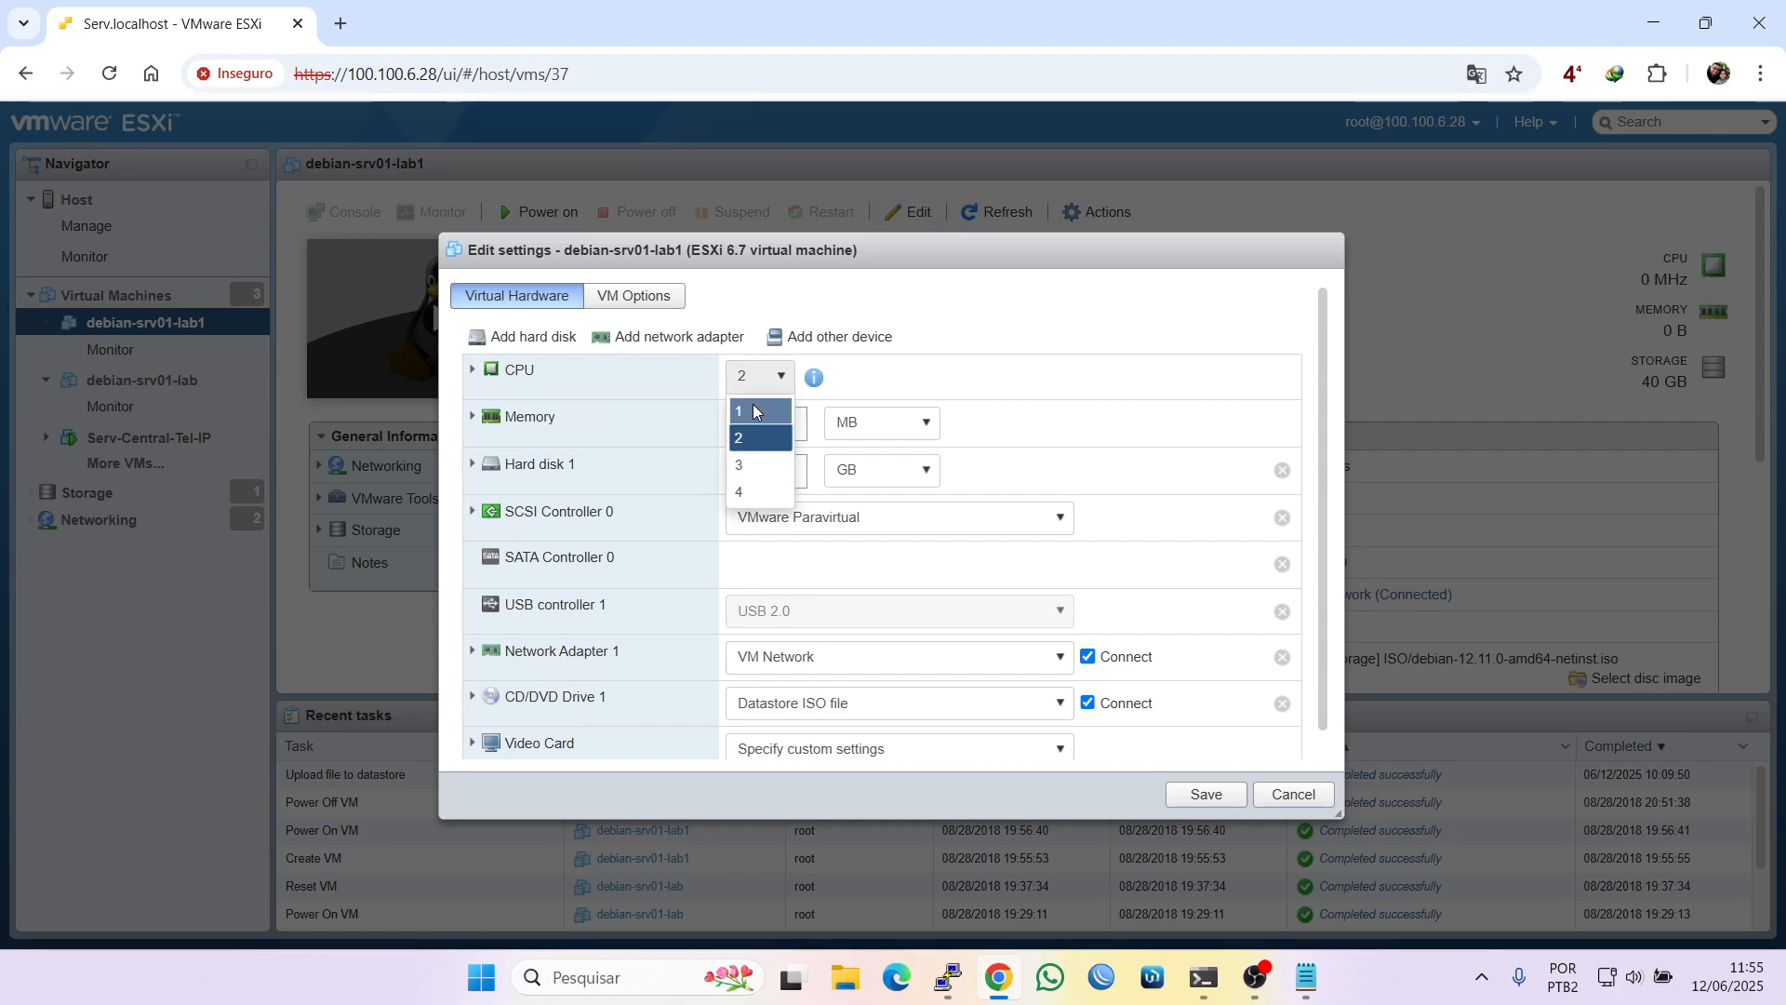
left_click(933, 361)
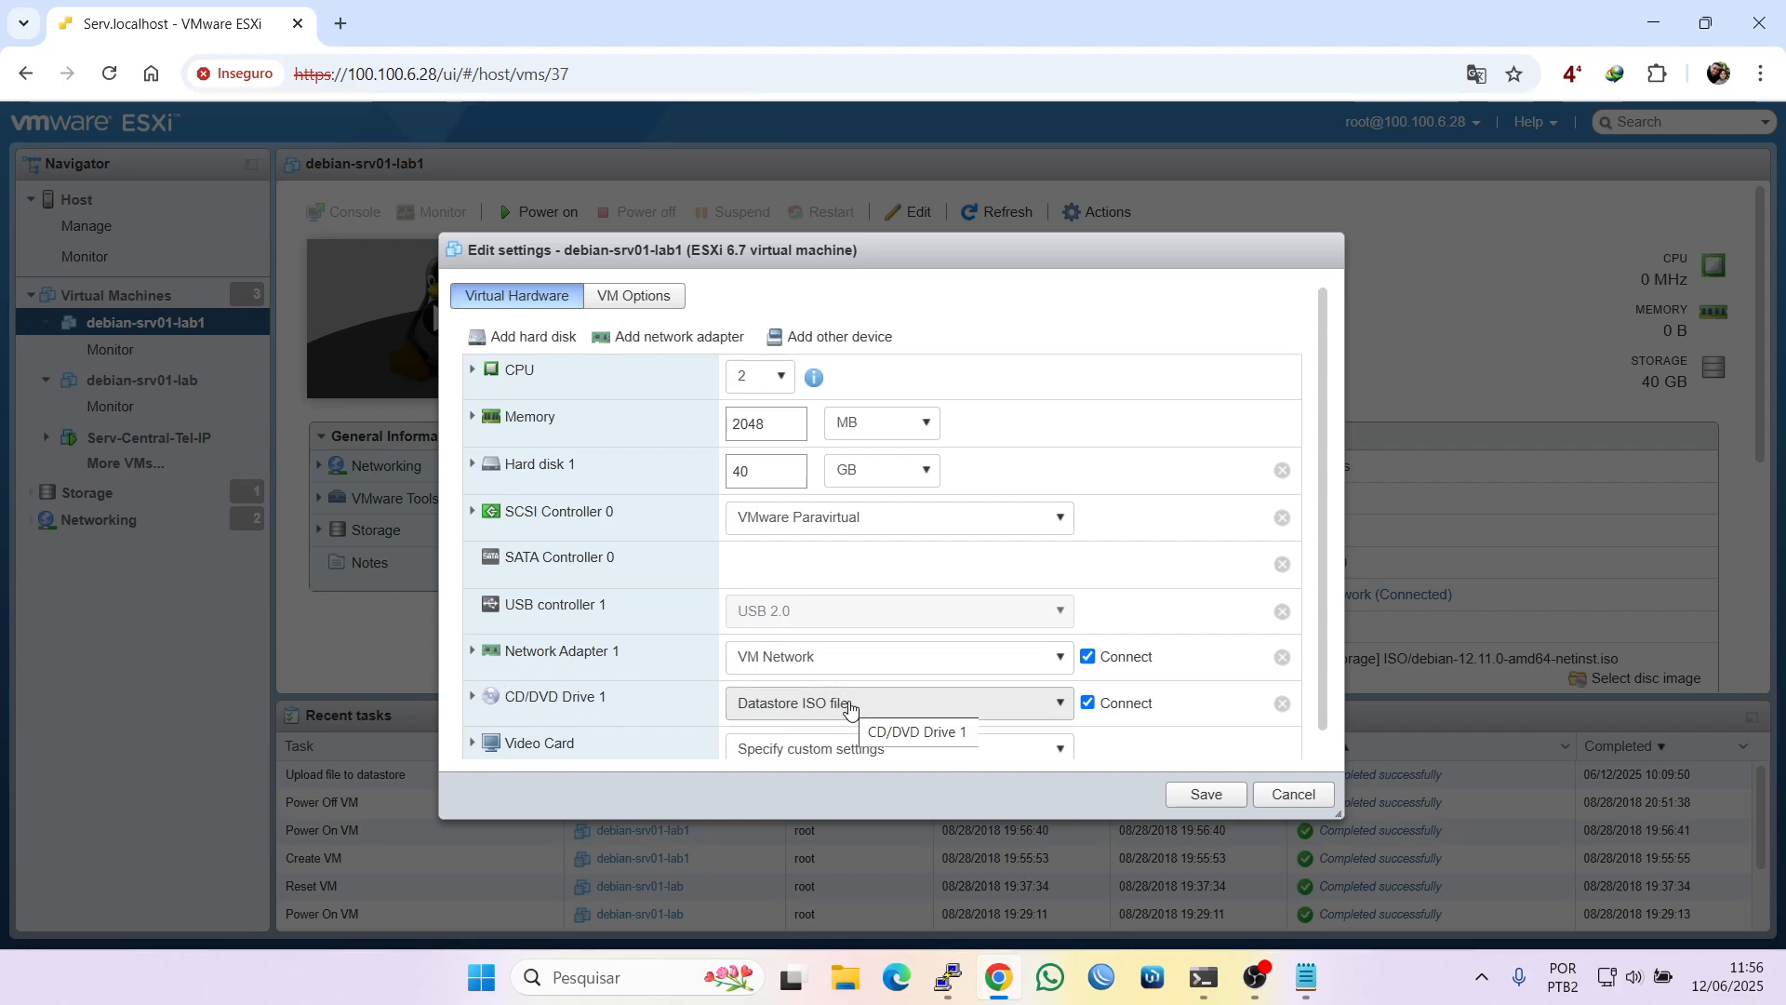
Try disconnecting CD/DVD Drive 1, look at its media source options and discard the settings changes
left_click(1087, 704)
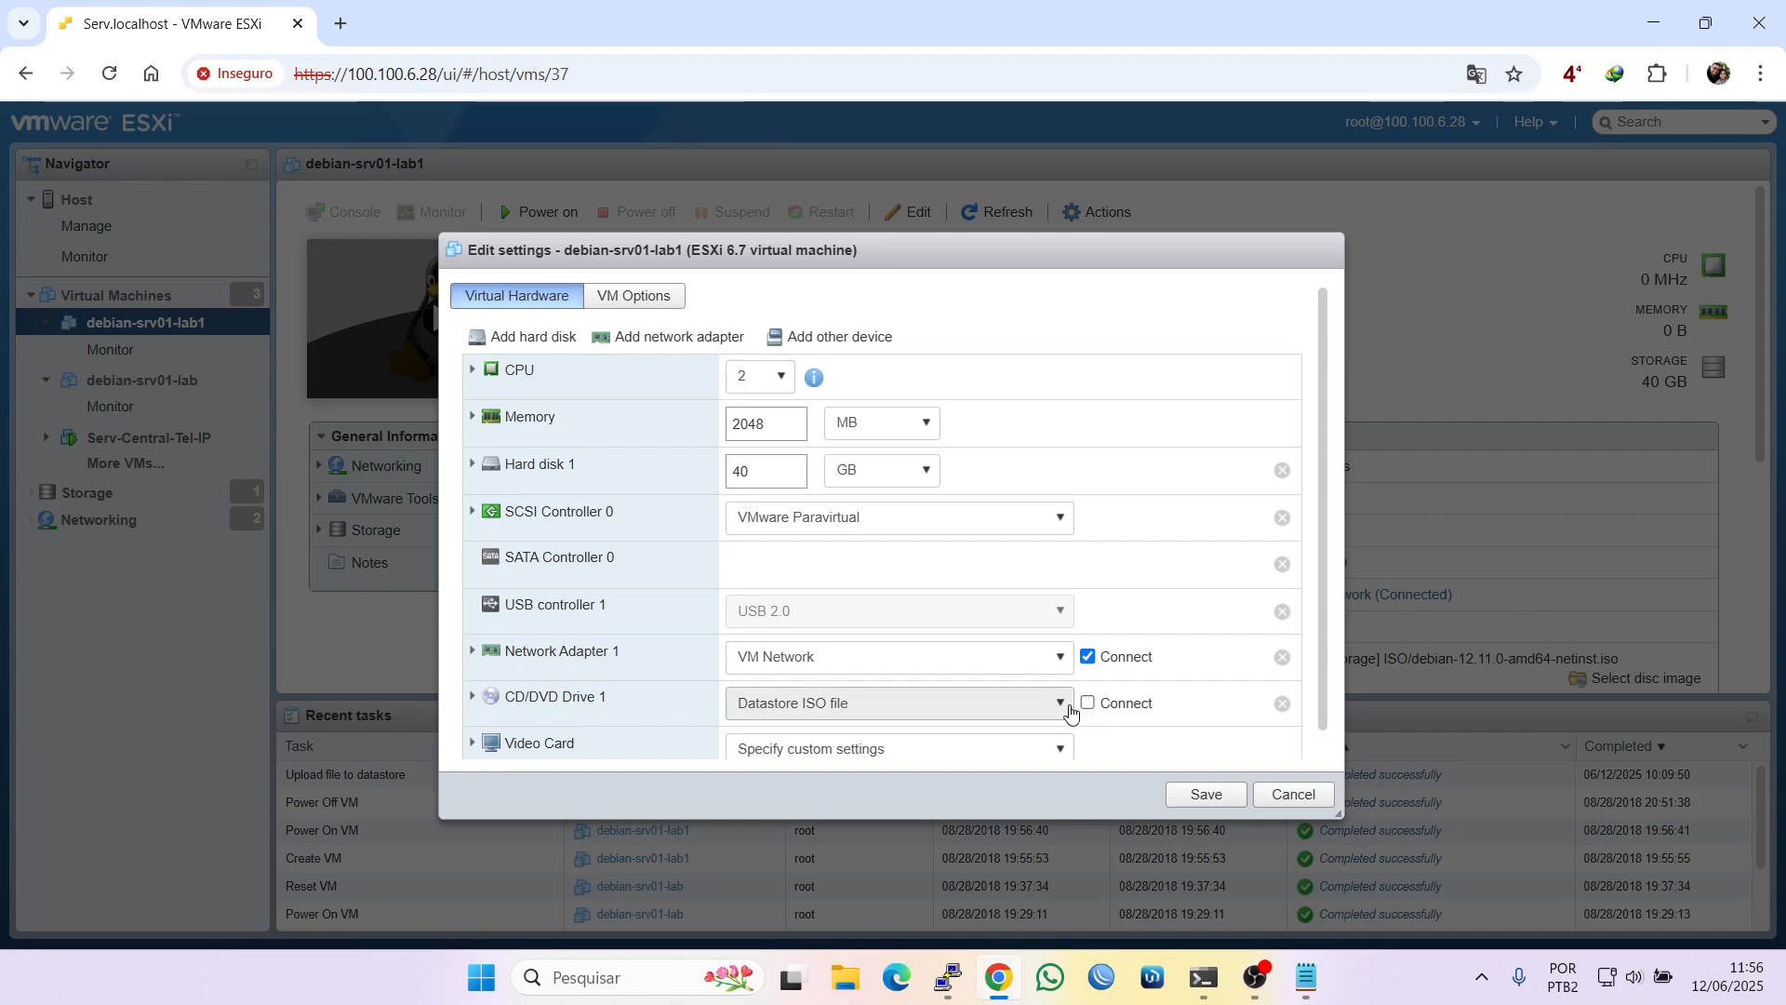
left_click(1071, 713)
left_click(758, 735)
left_click(1277, 798)
Check which ISO file is assigned to CD/DVD drive 1 in the VM's hardware configuration
scroll(1118, 566, "down", 1)
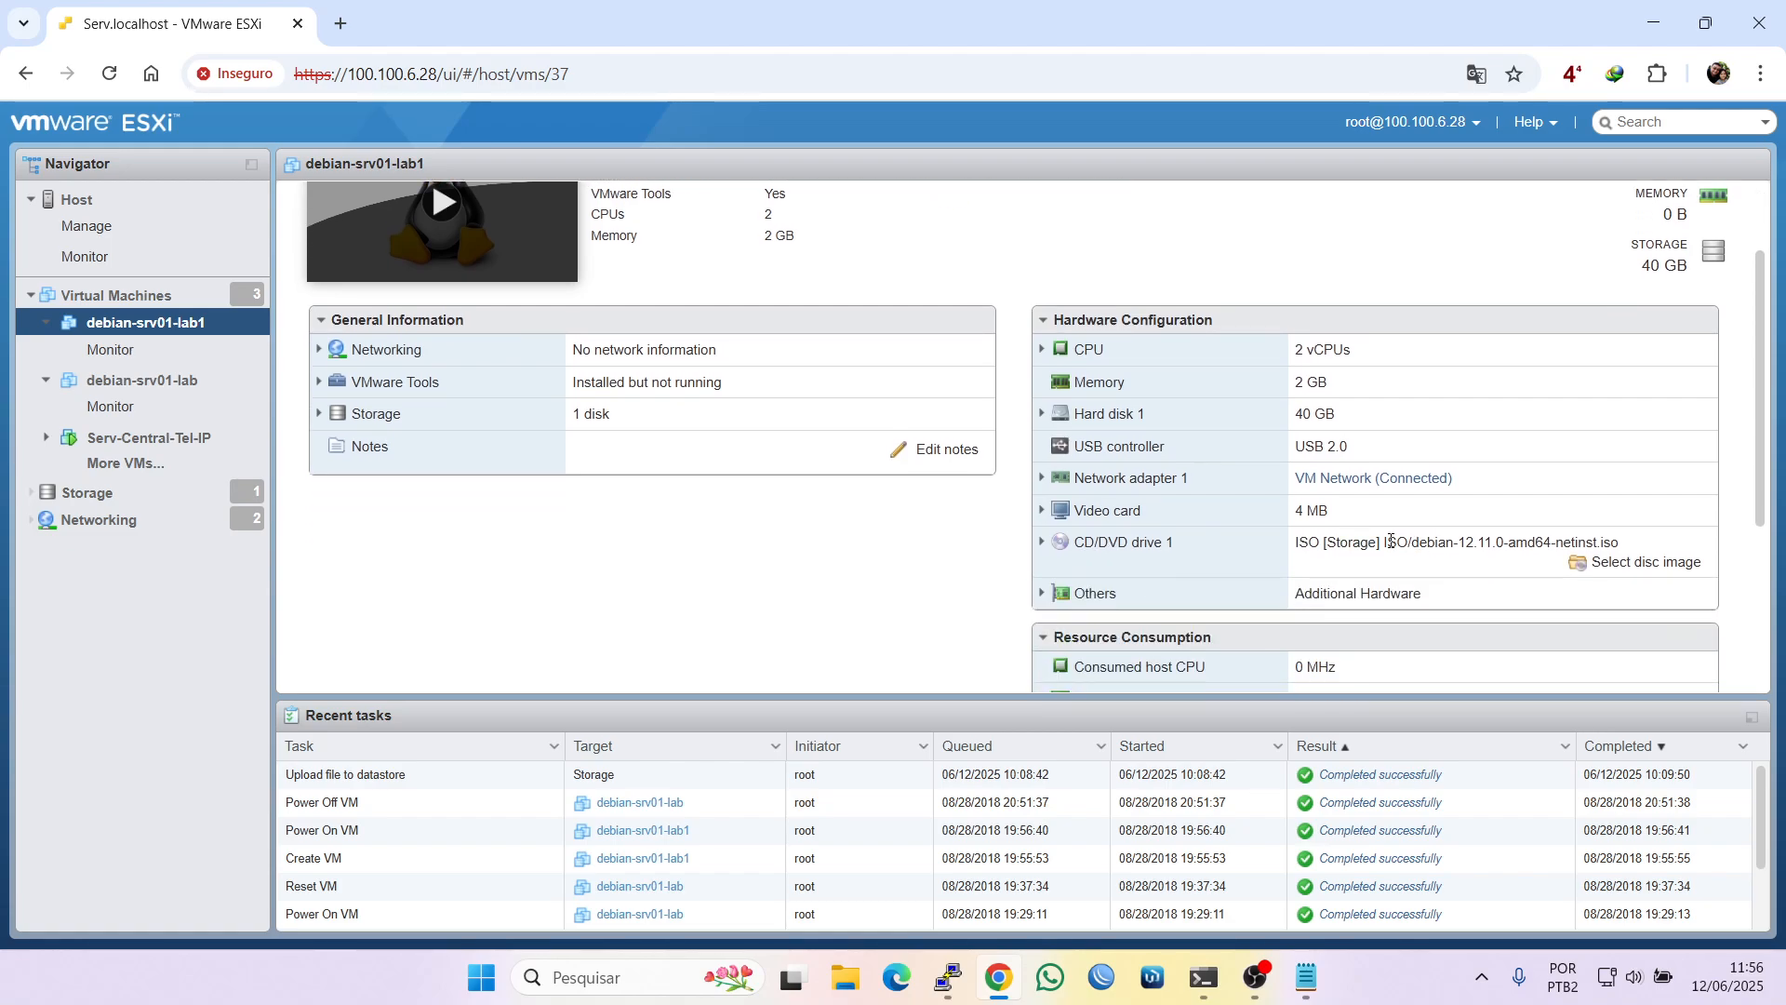
left_click_drag(1391, 541, 1562, 556)
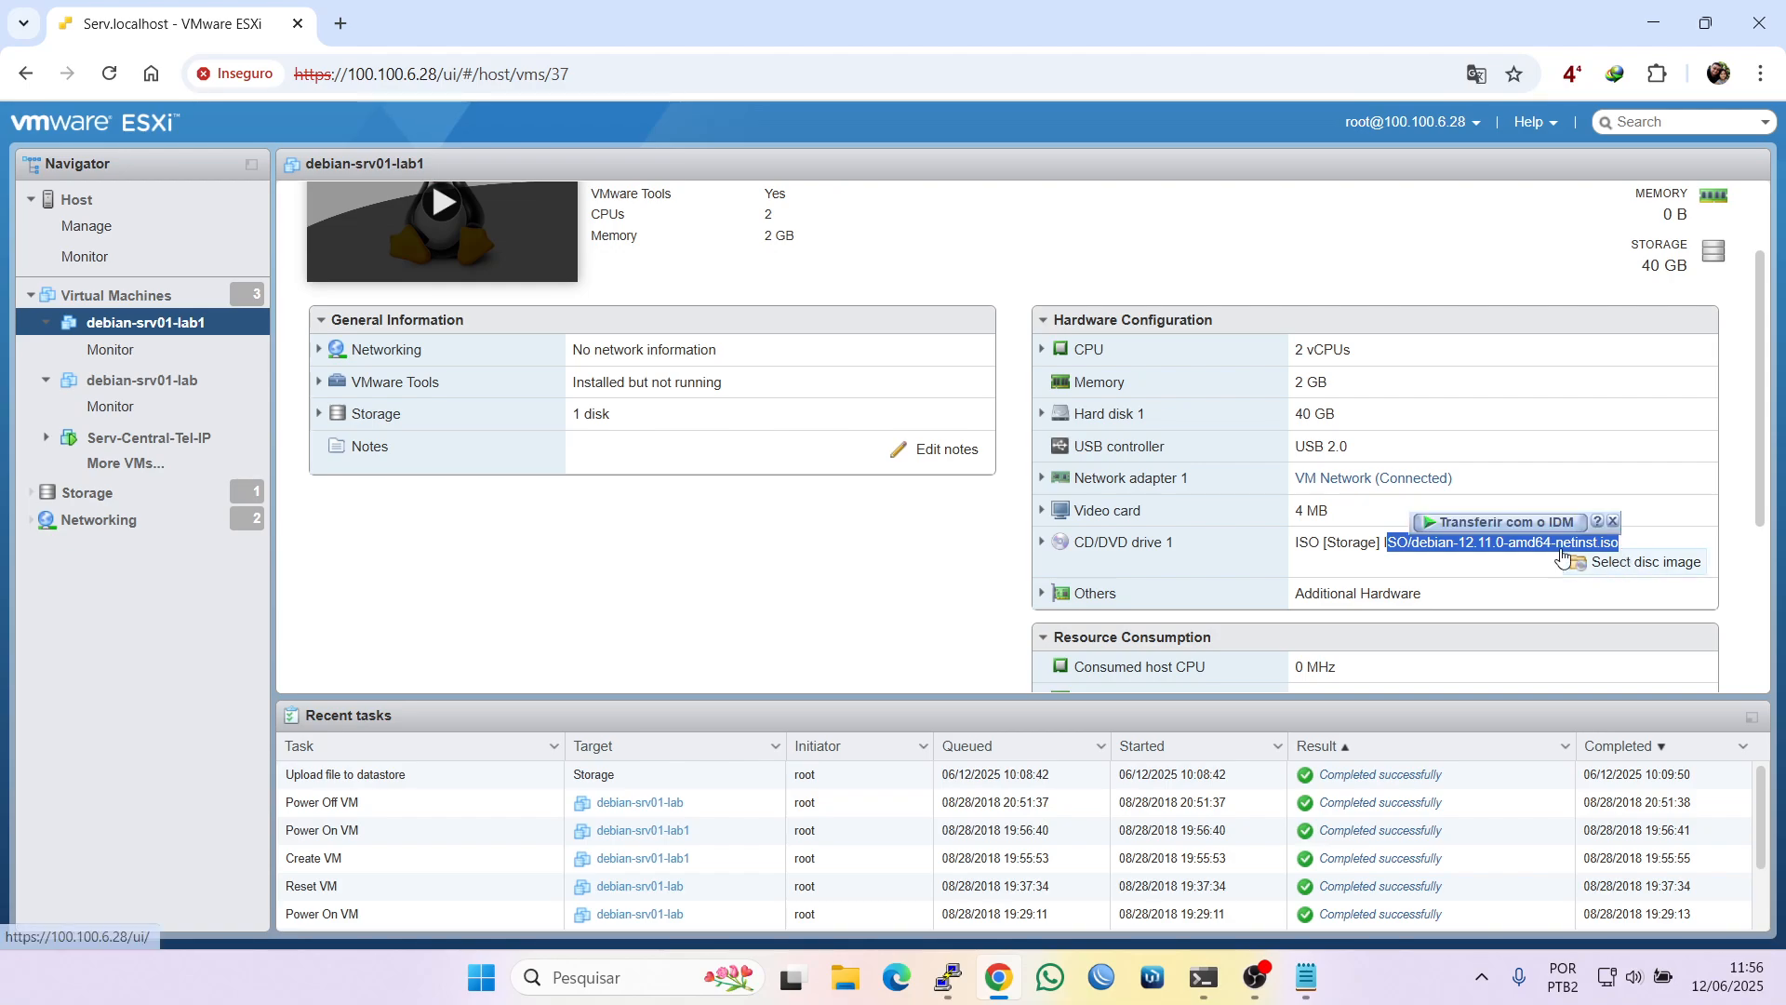
scroll(814, 512, "up", 1)
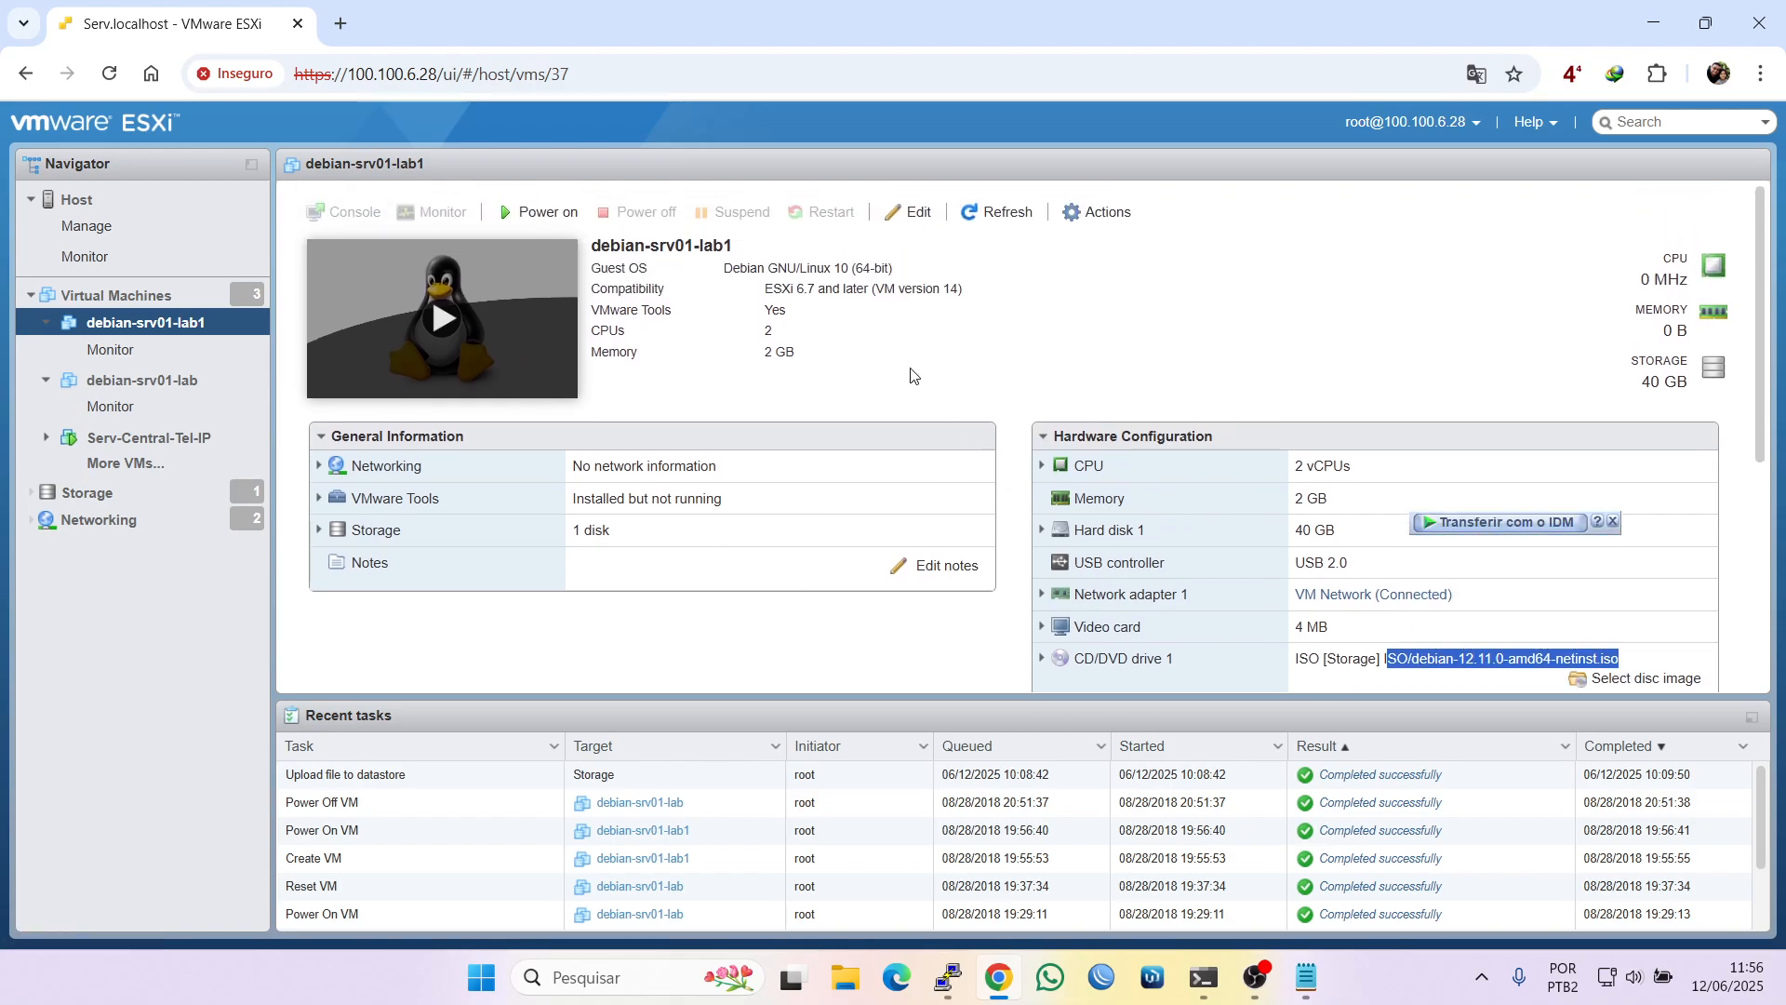
Set CD/DVD Drive 1 of debian-srv01-lab1 to Host device, disconnect it, save the settings and check the hardware configuration
left_click(909, 211)
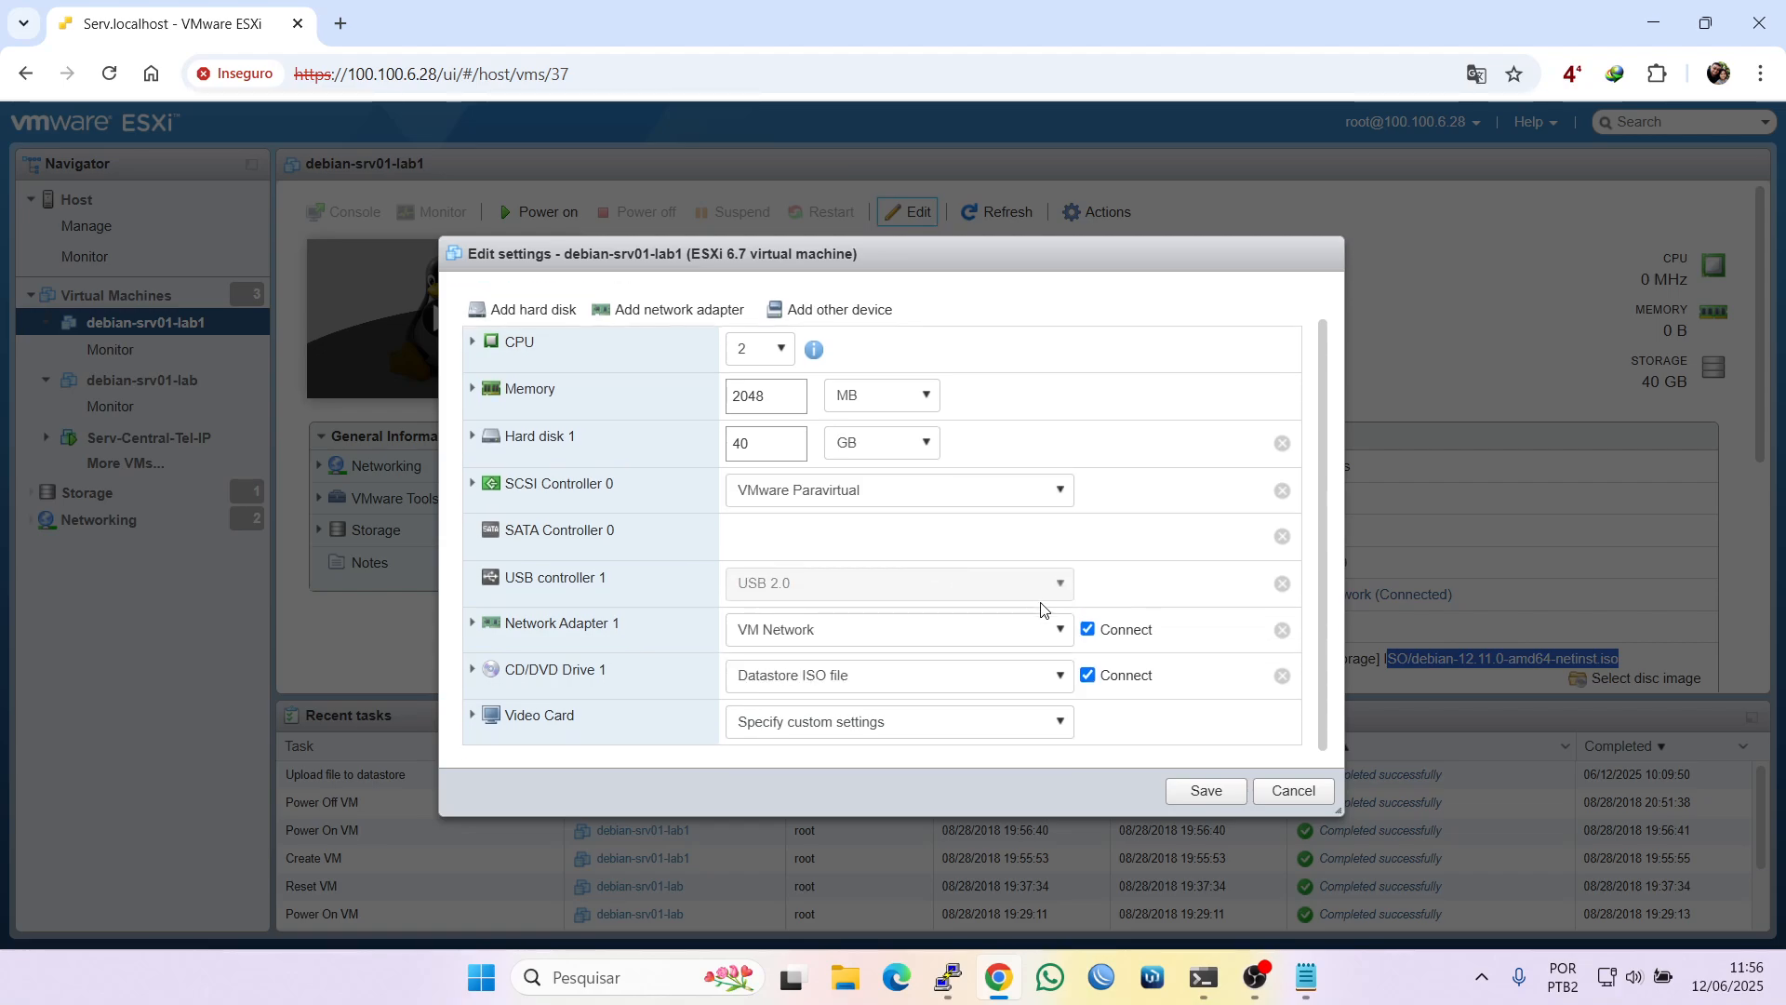
left_click(1013, 679)
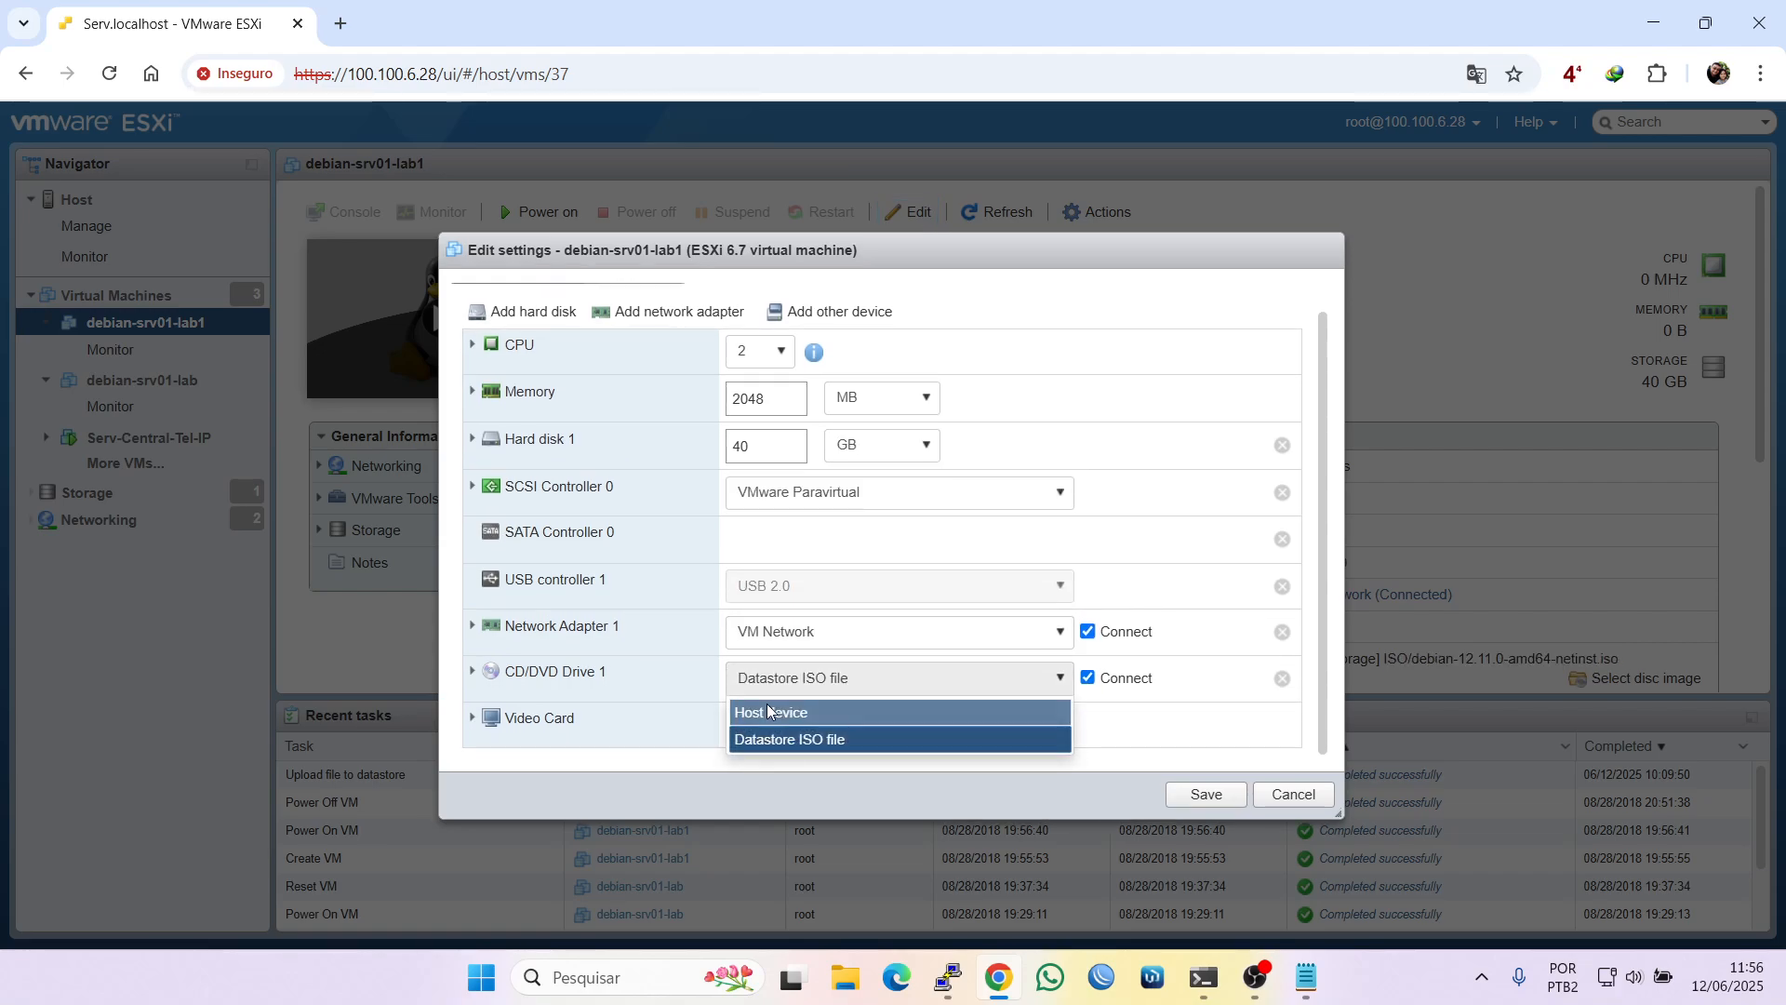
left_click(769, 712)
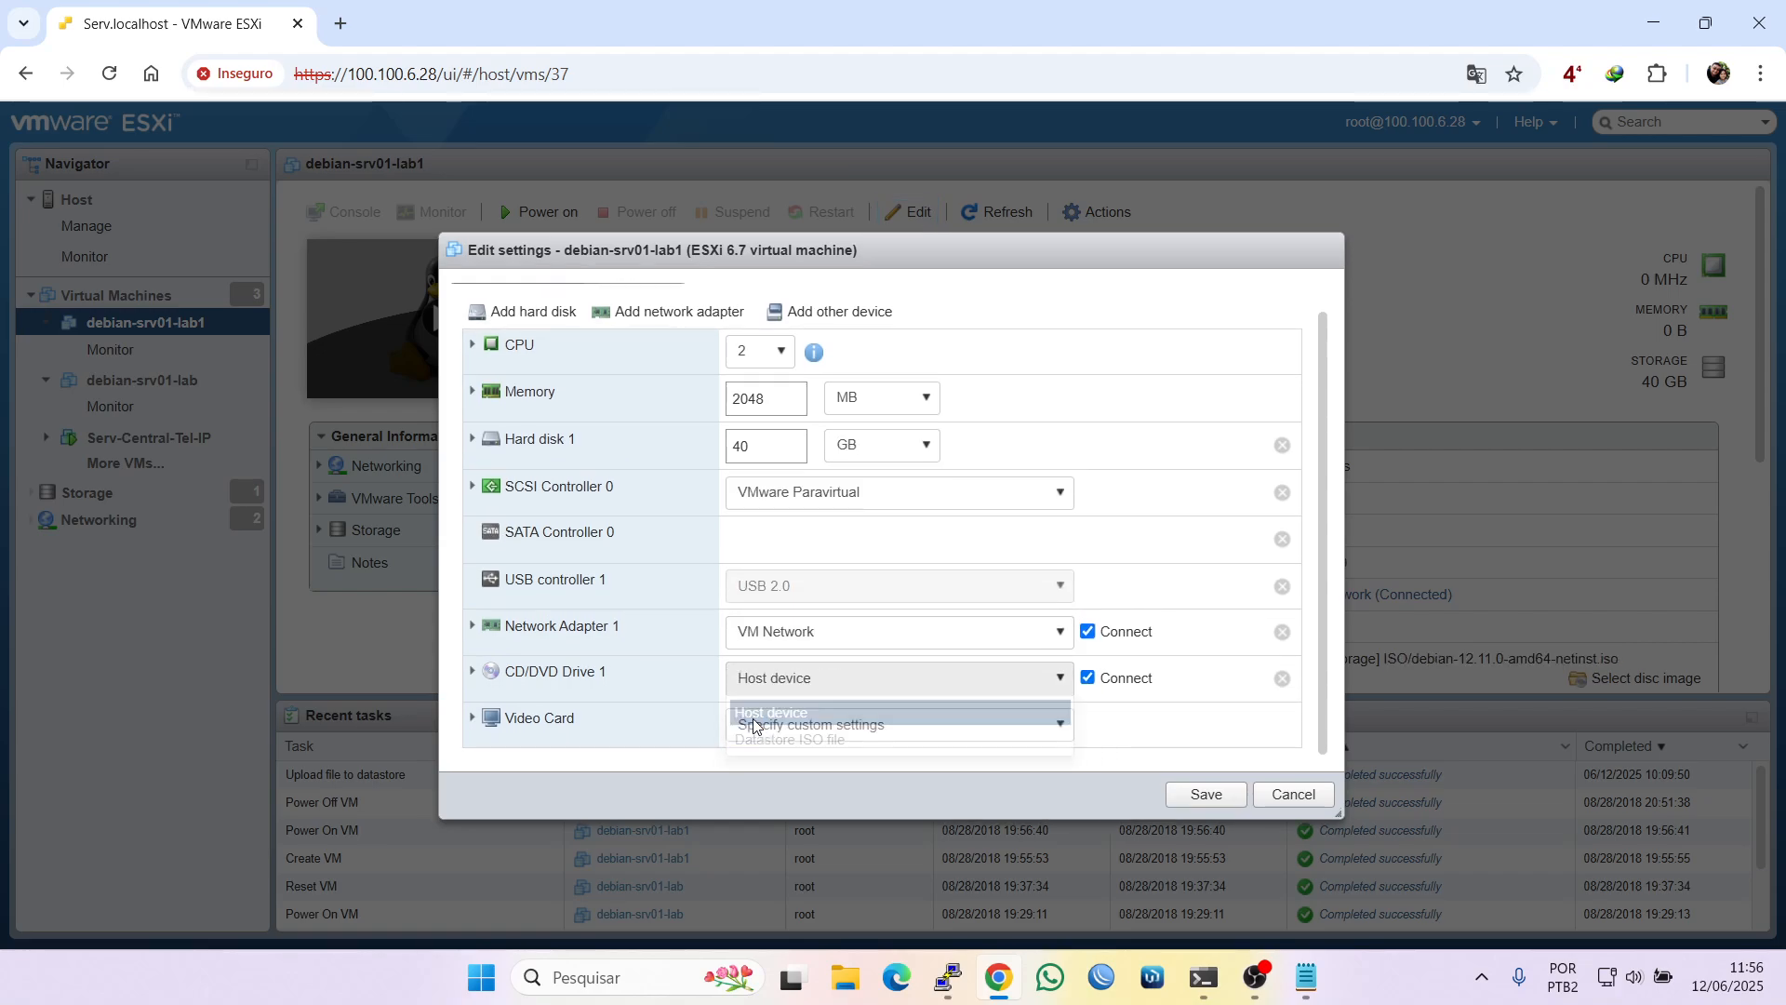
left_click(1089, 682)
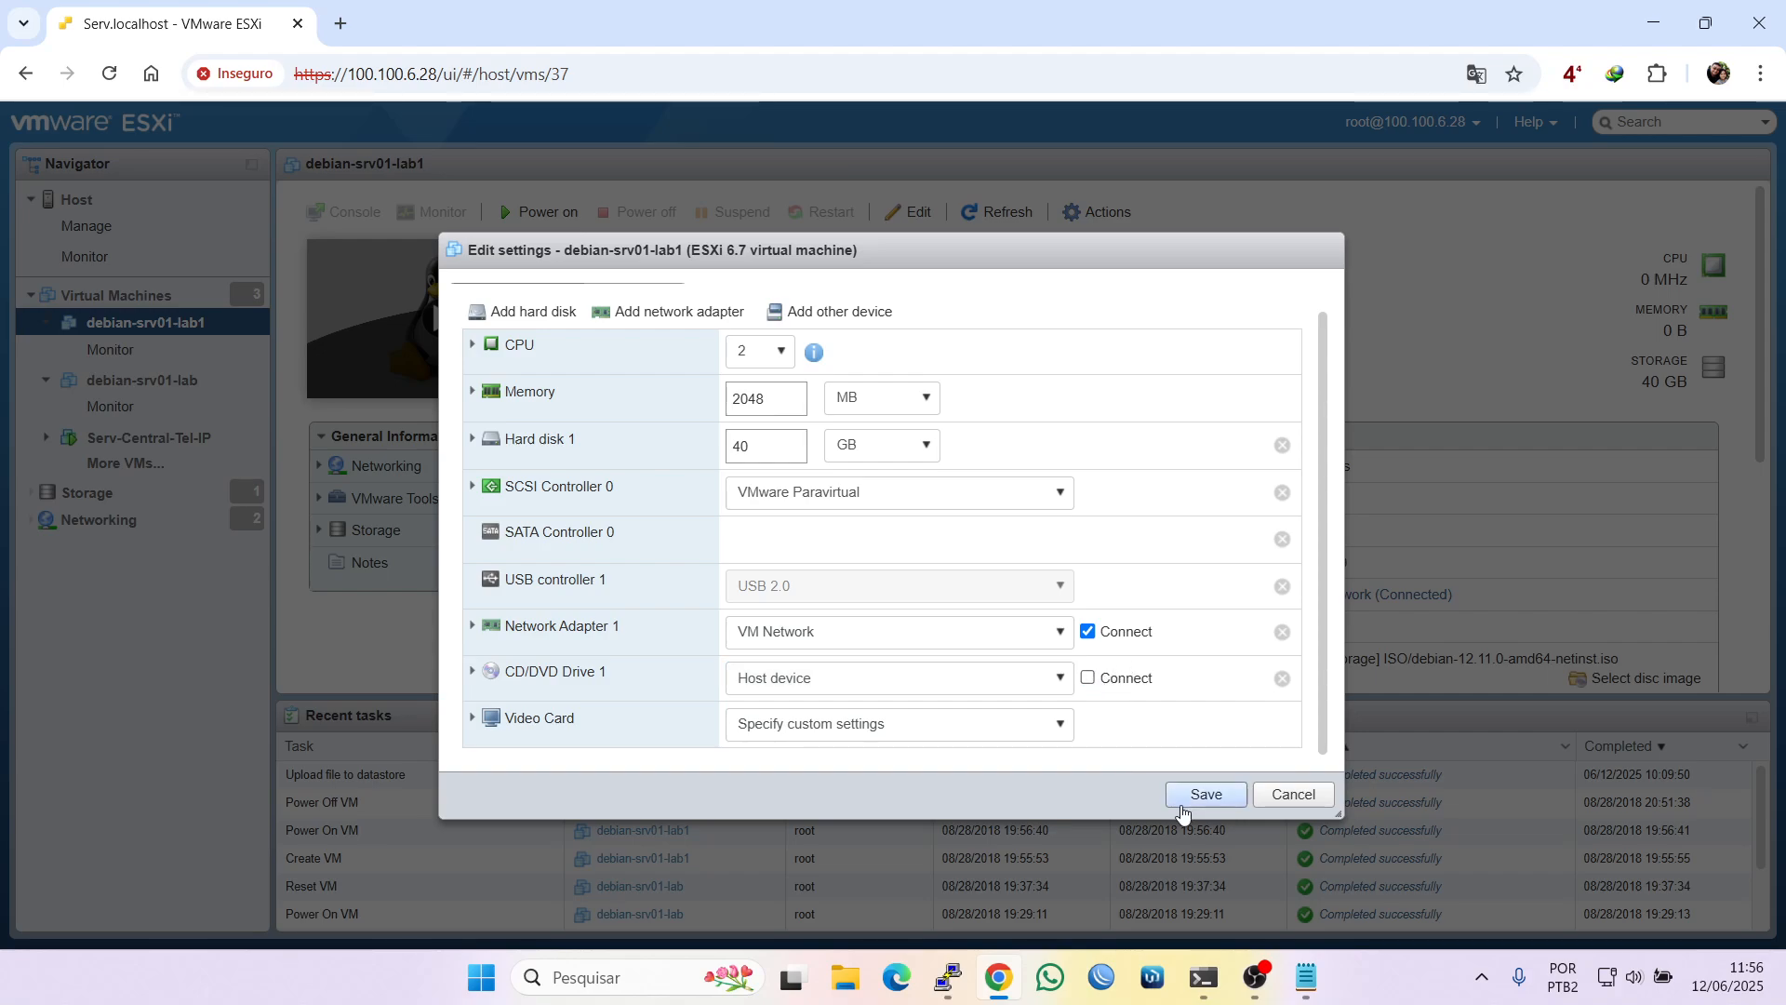
left_click(1207, 794)
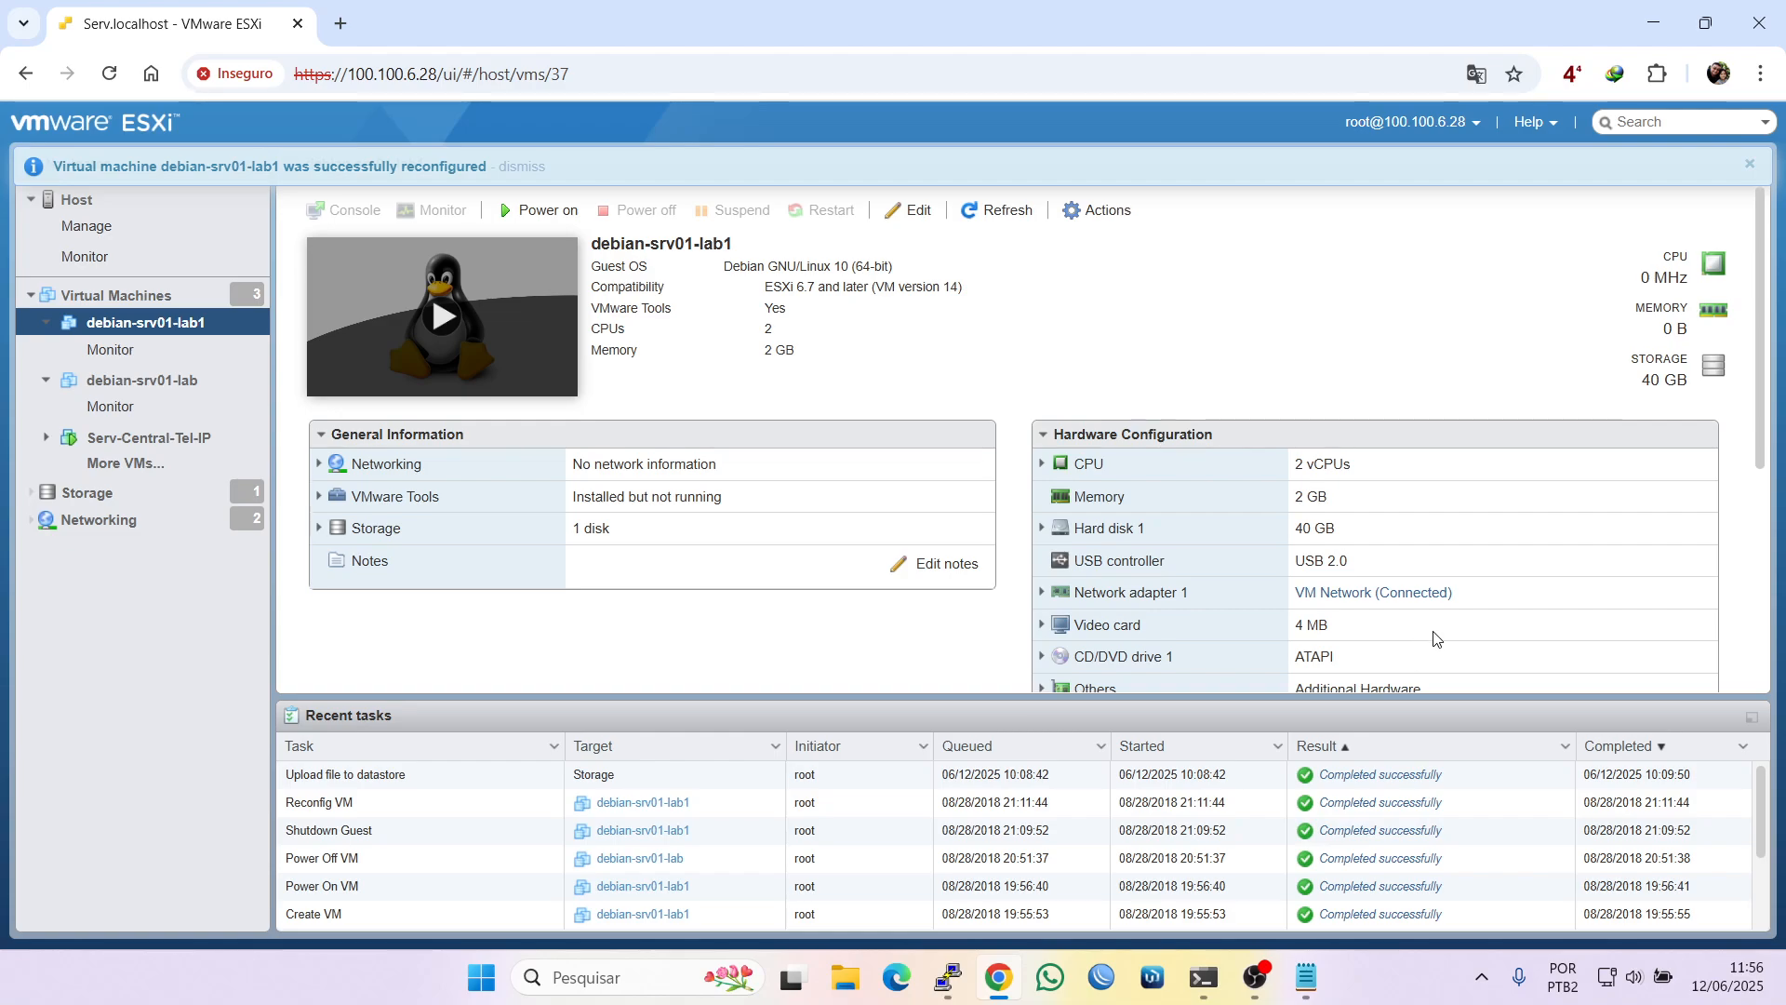
scroll(1229, 509, "down", 3)
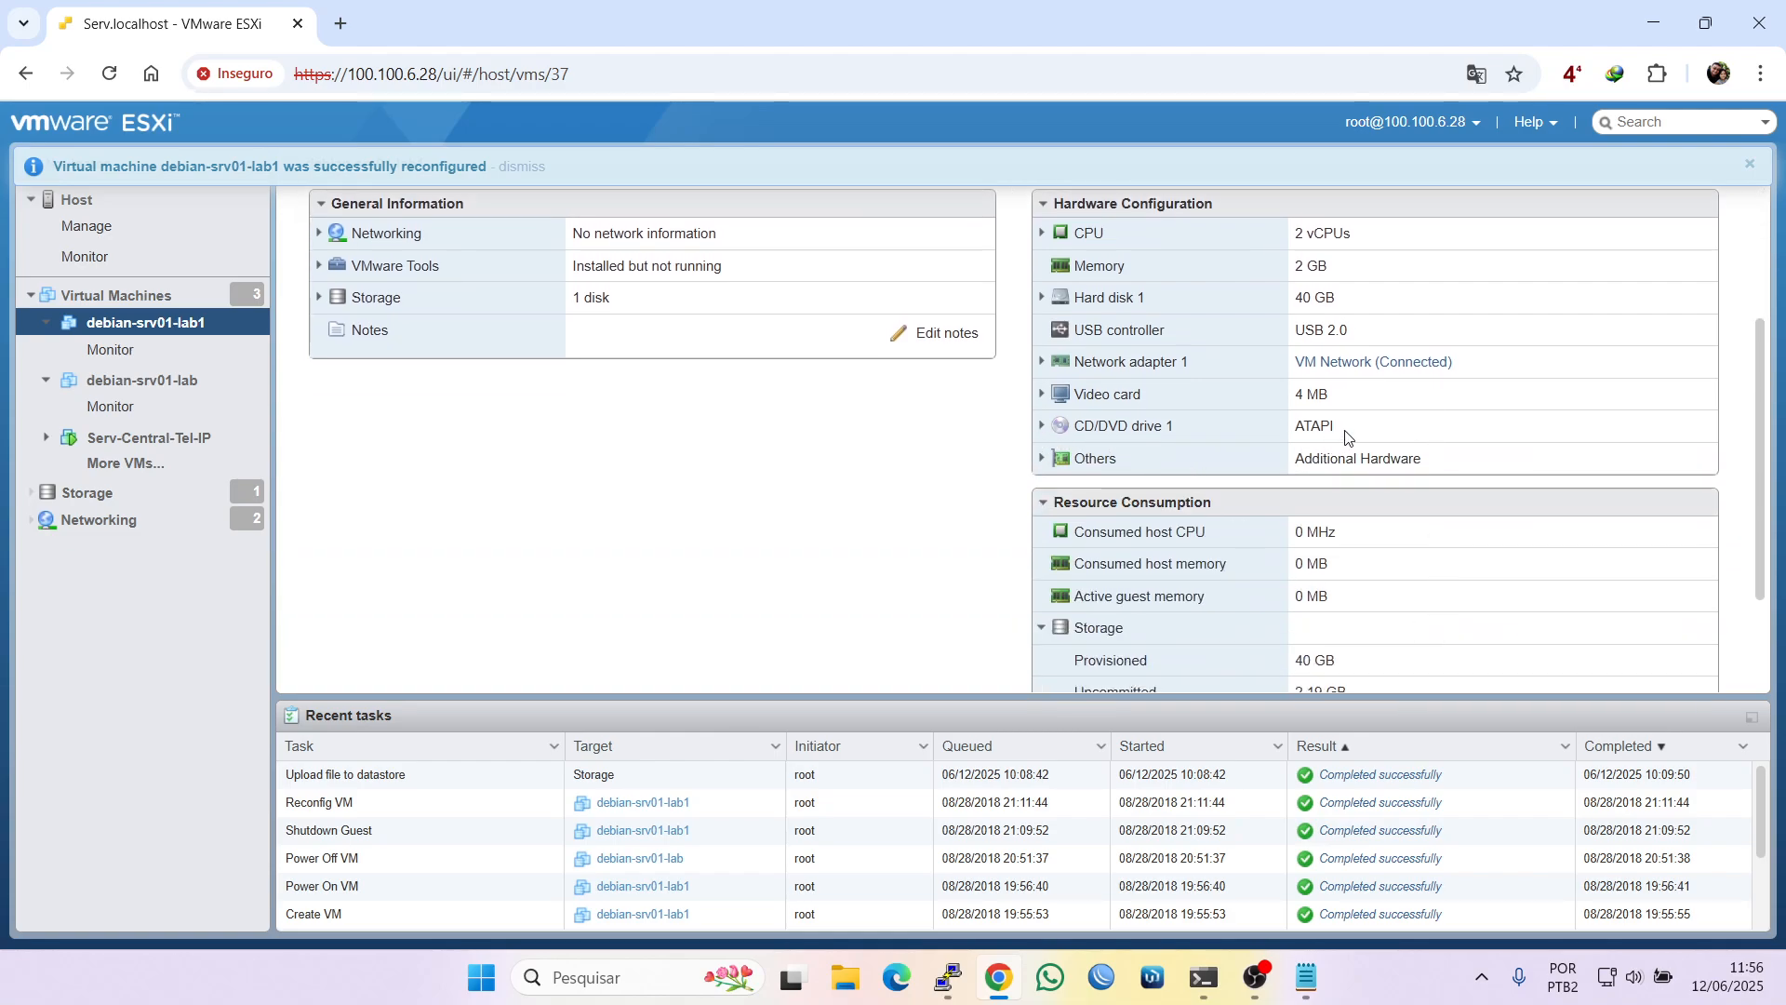
scroll(1040, 437, "up", 3)
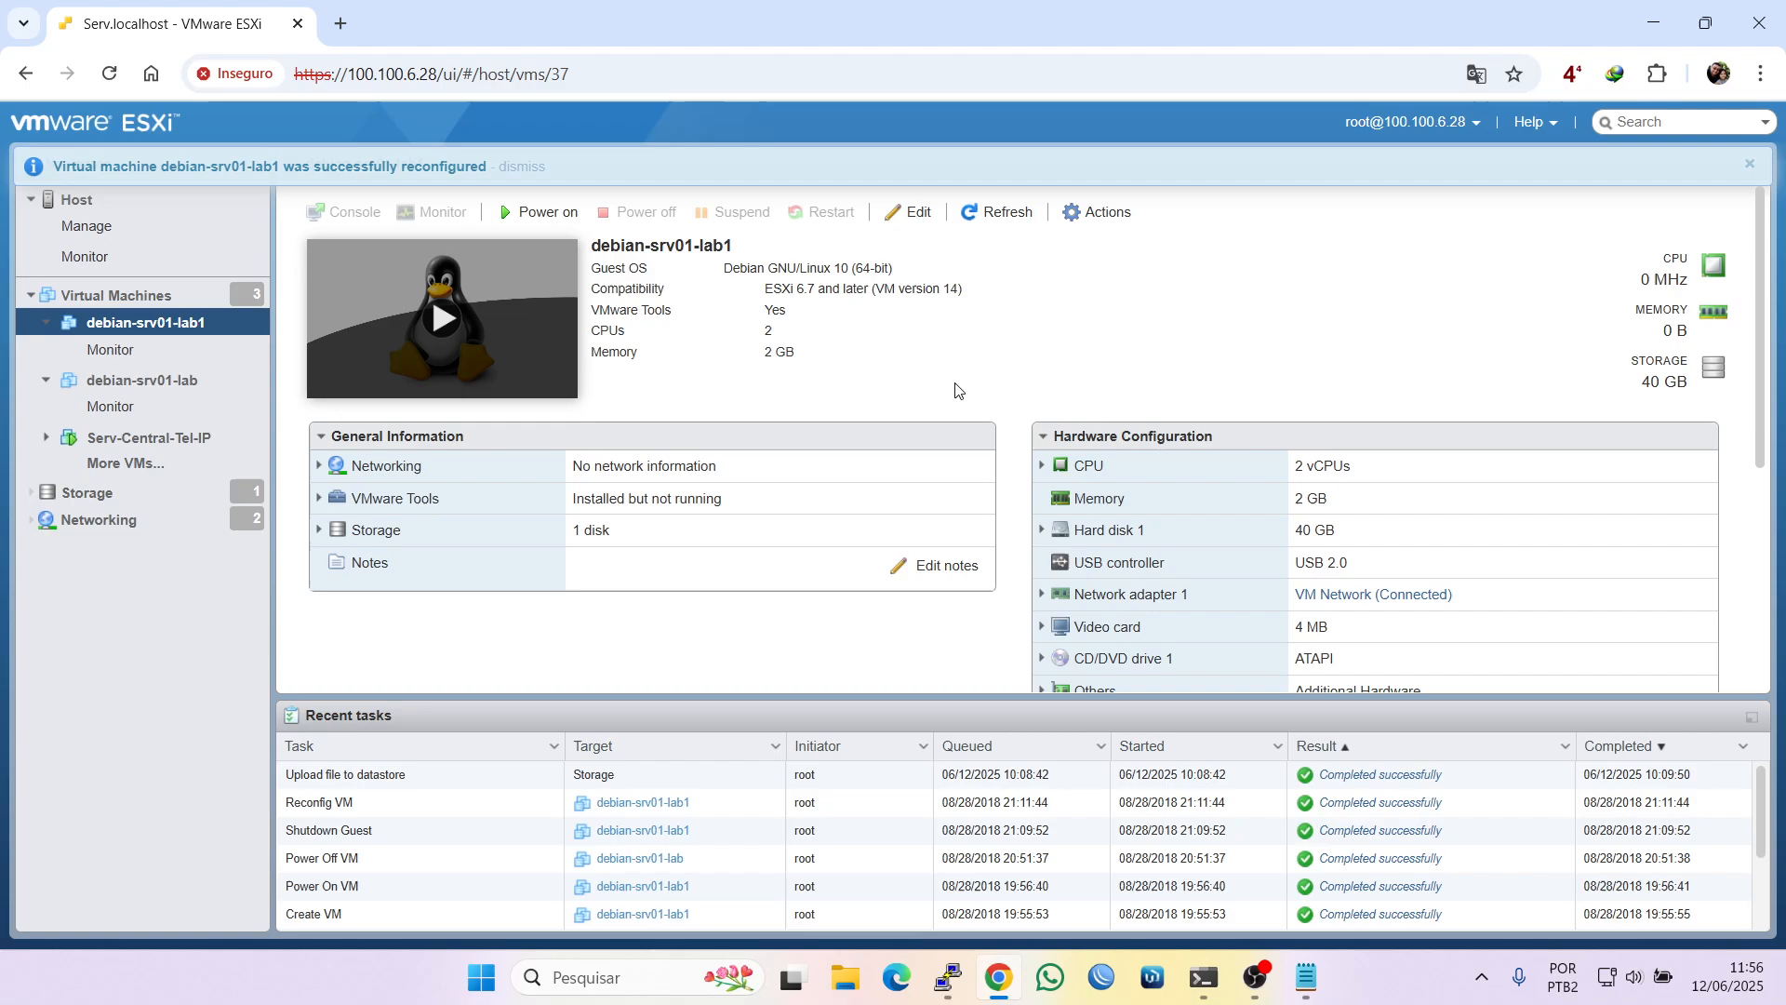
Change the adapter type of debian-srv01-lab1's Network Adapter 1 to E1000e and save the settings
left_click(911, 212)
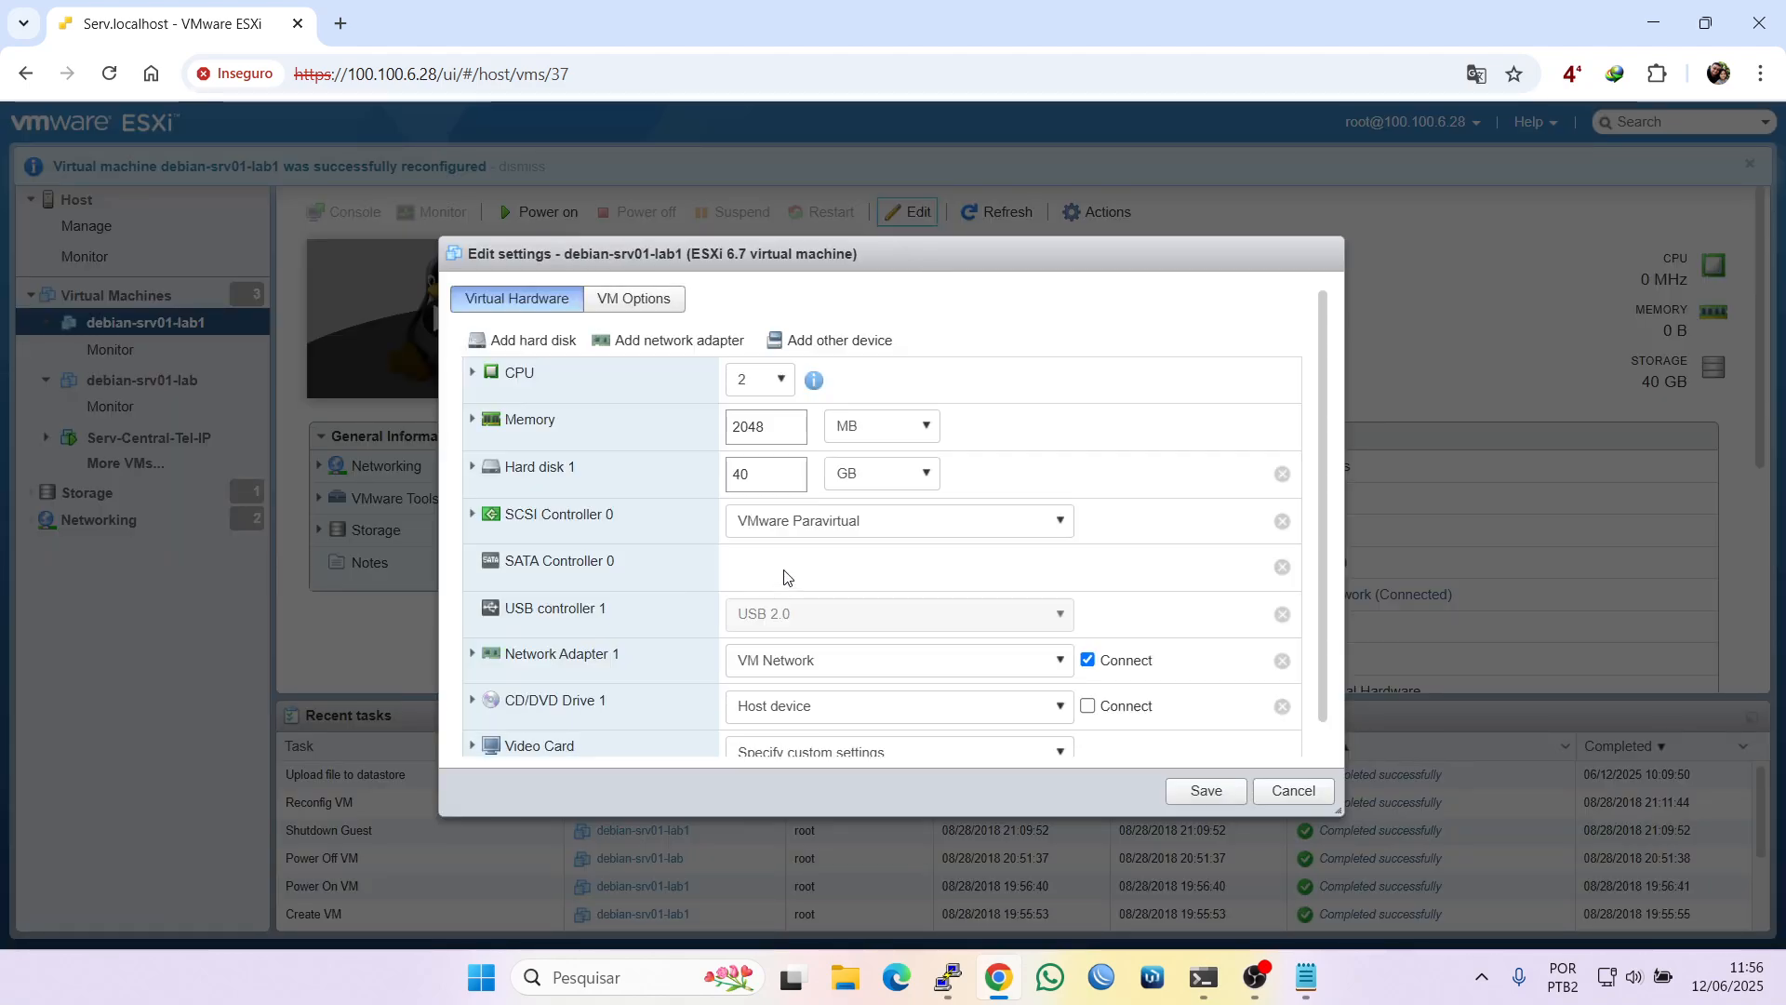
scroll(809, 586, "down", 1)
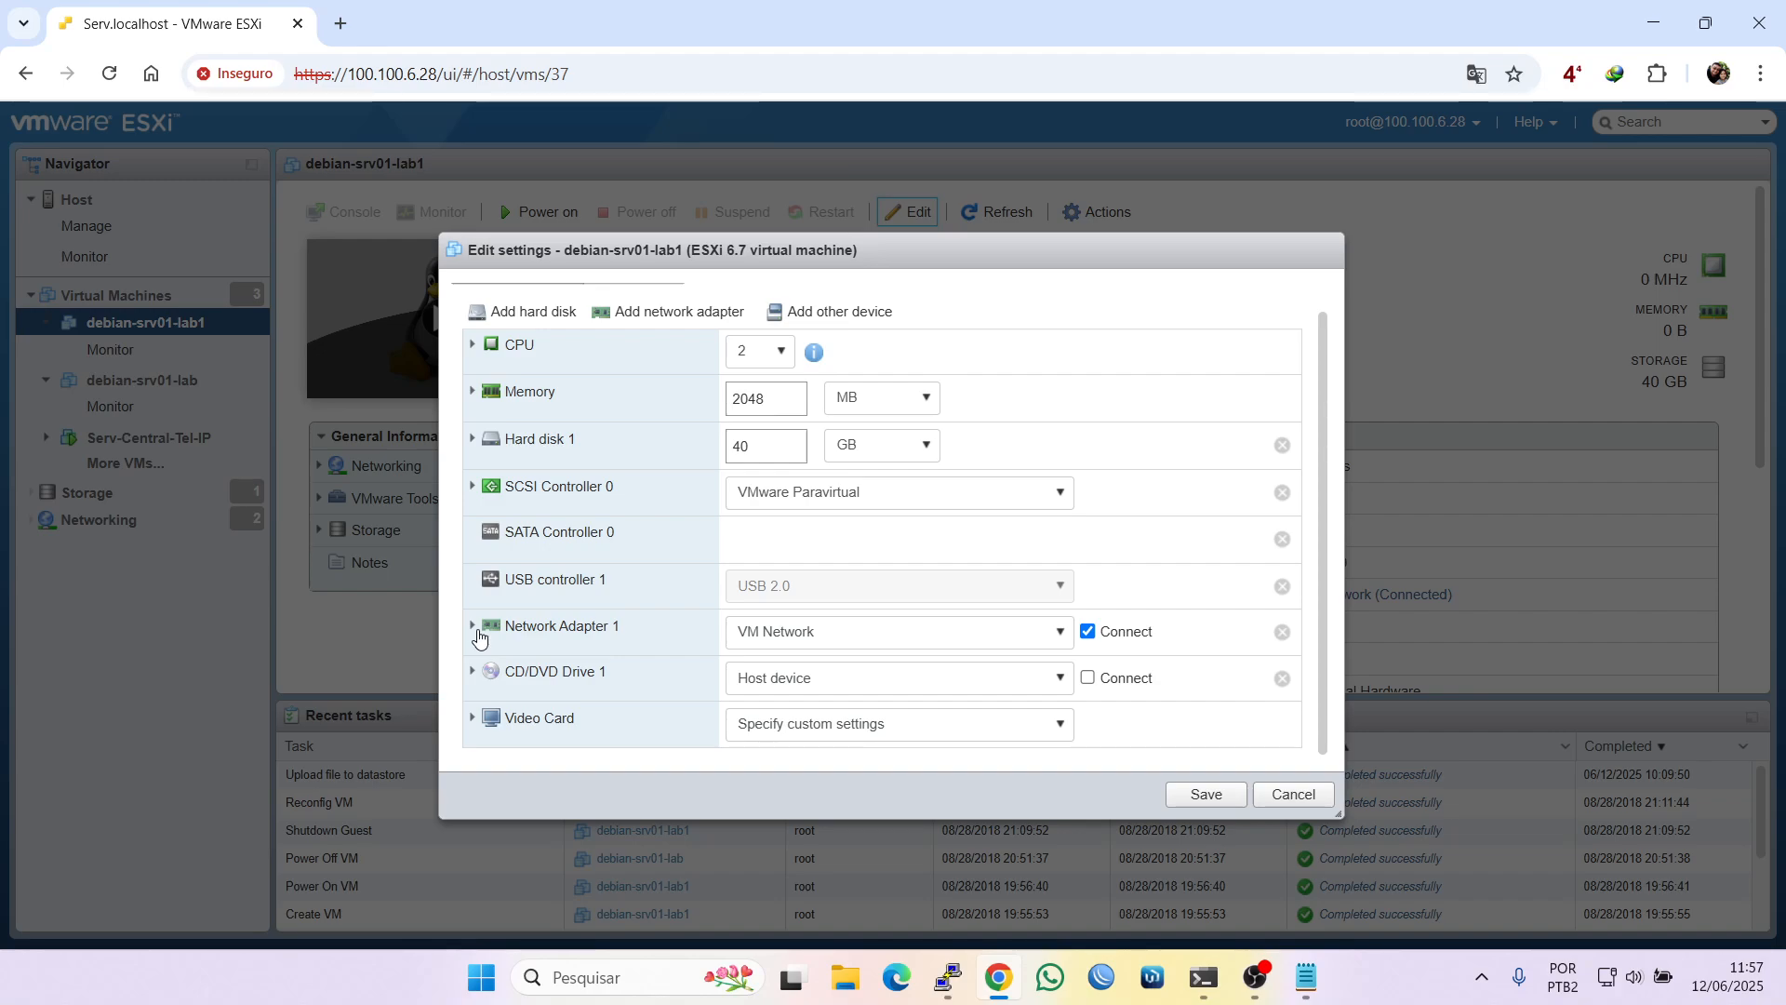
left_click(474, 626)
scroll(812, 695, "down", 1)
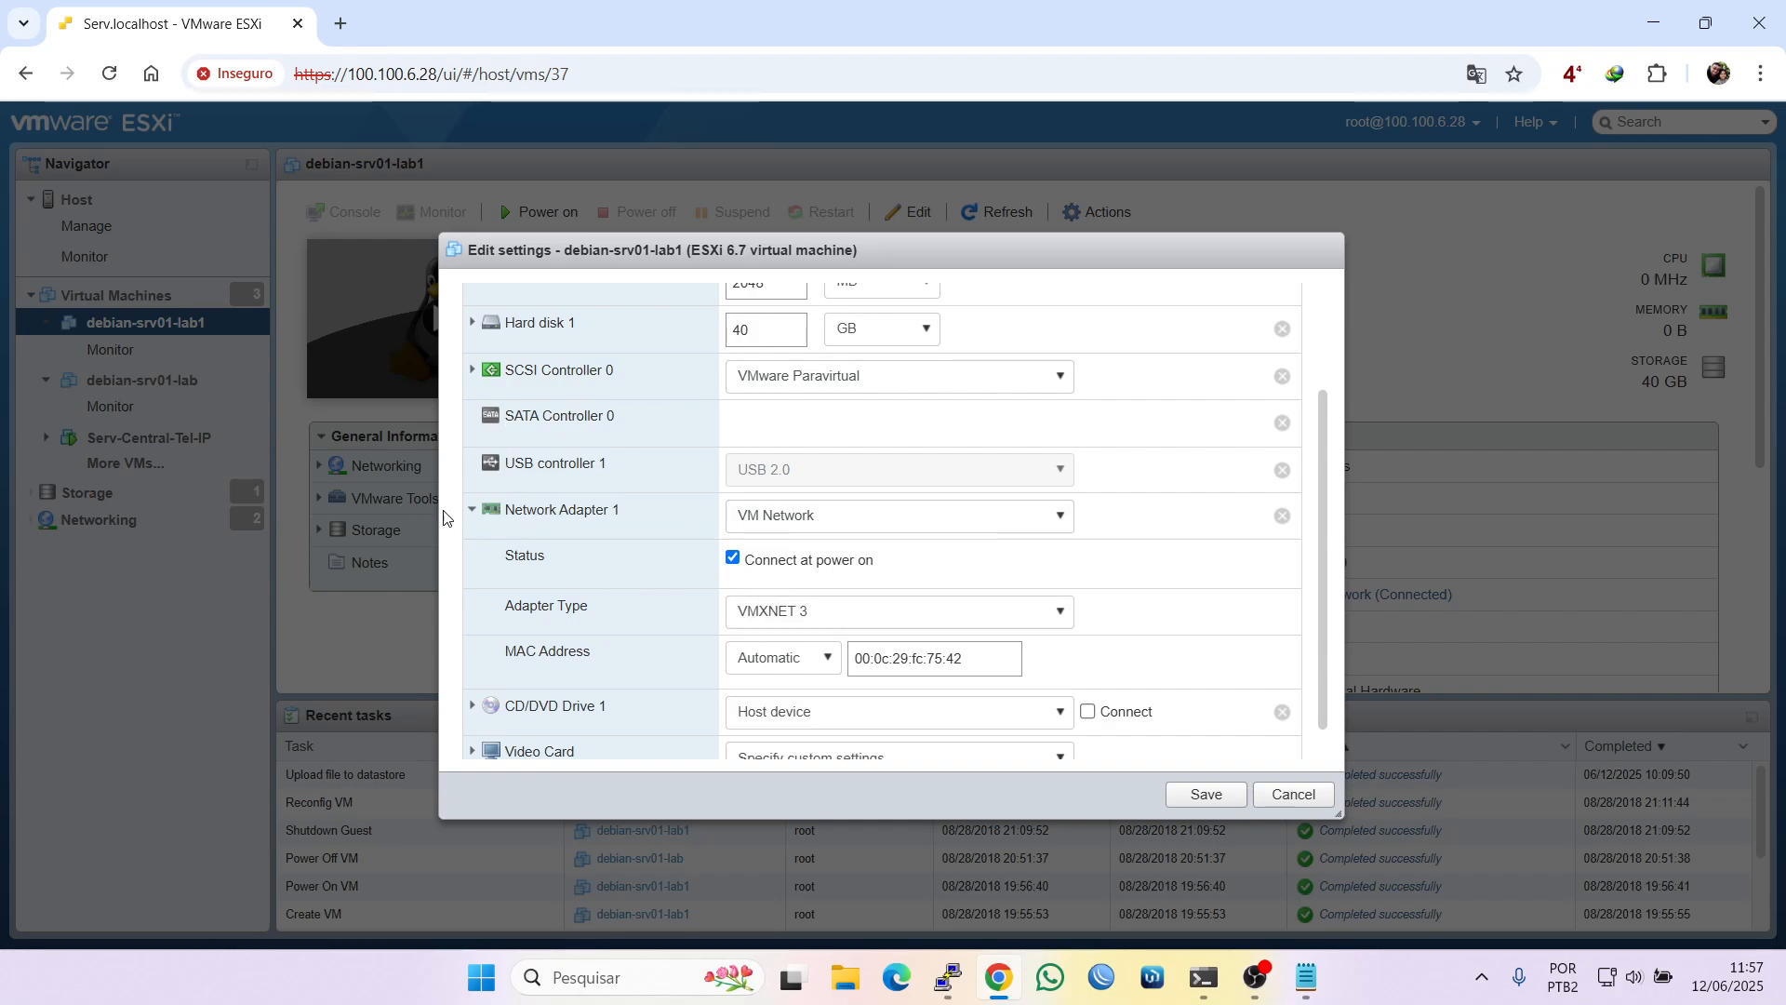
left_click(471, 511)
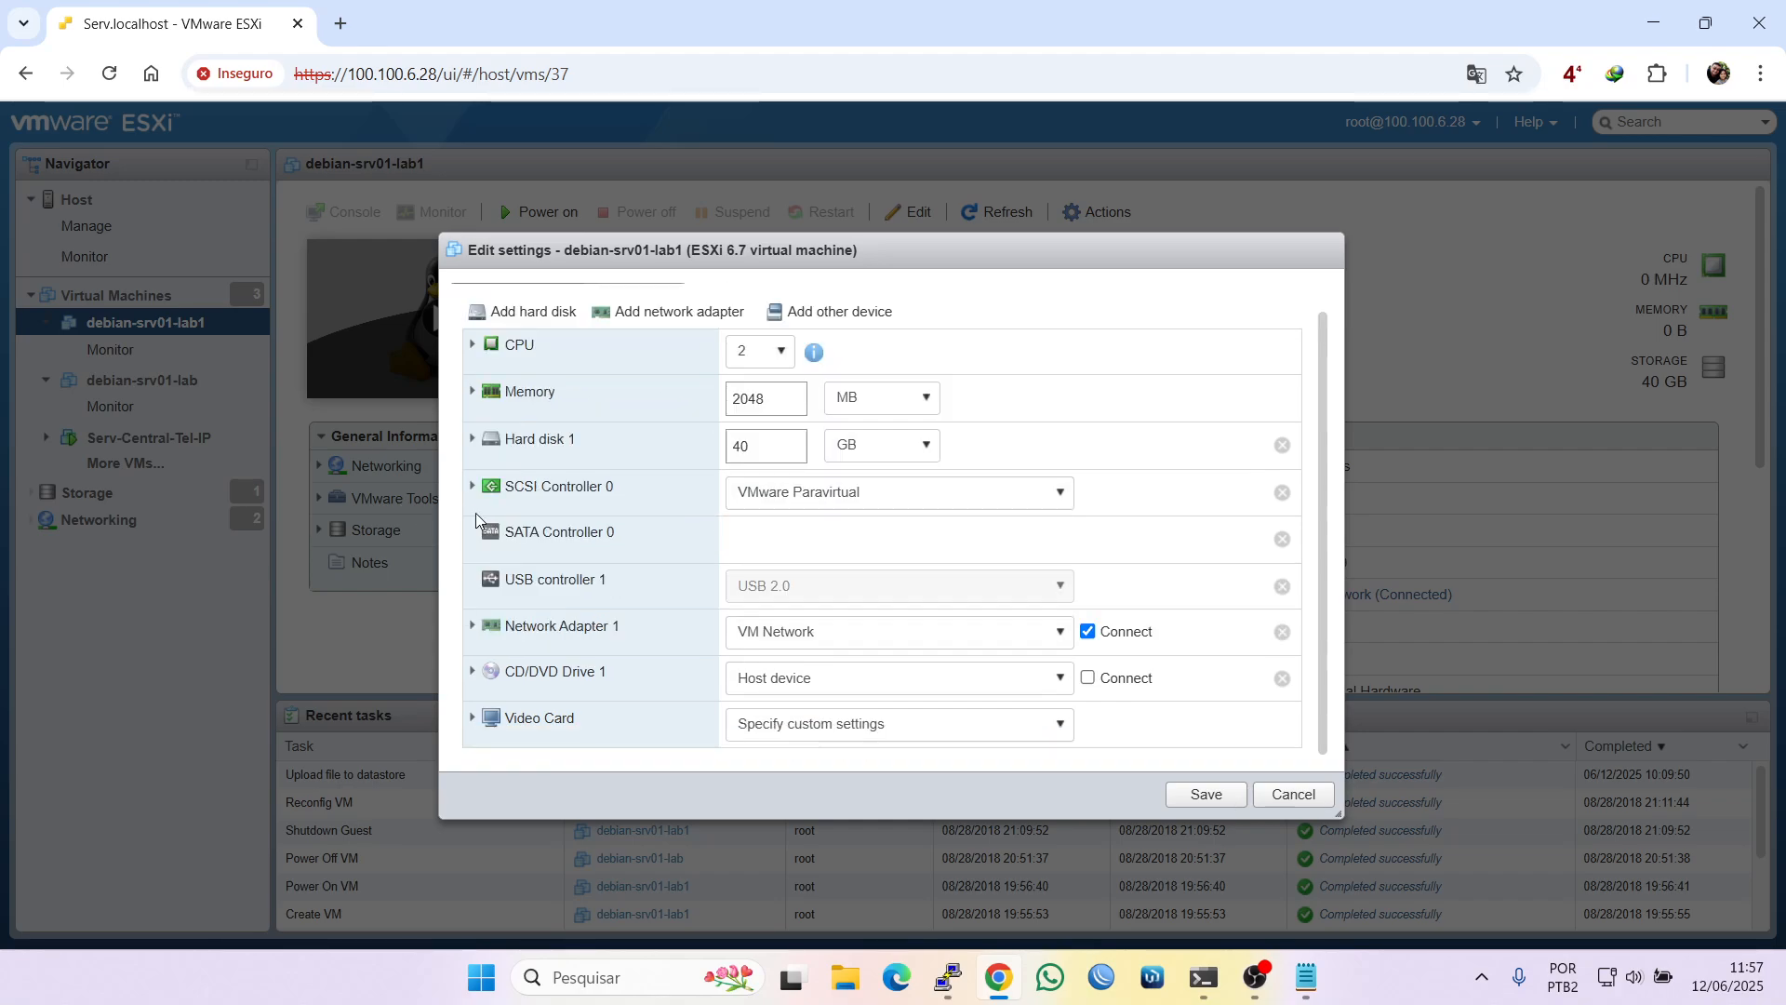
left_click(474, 629)
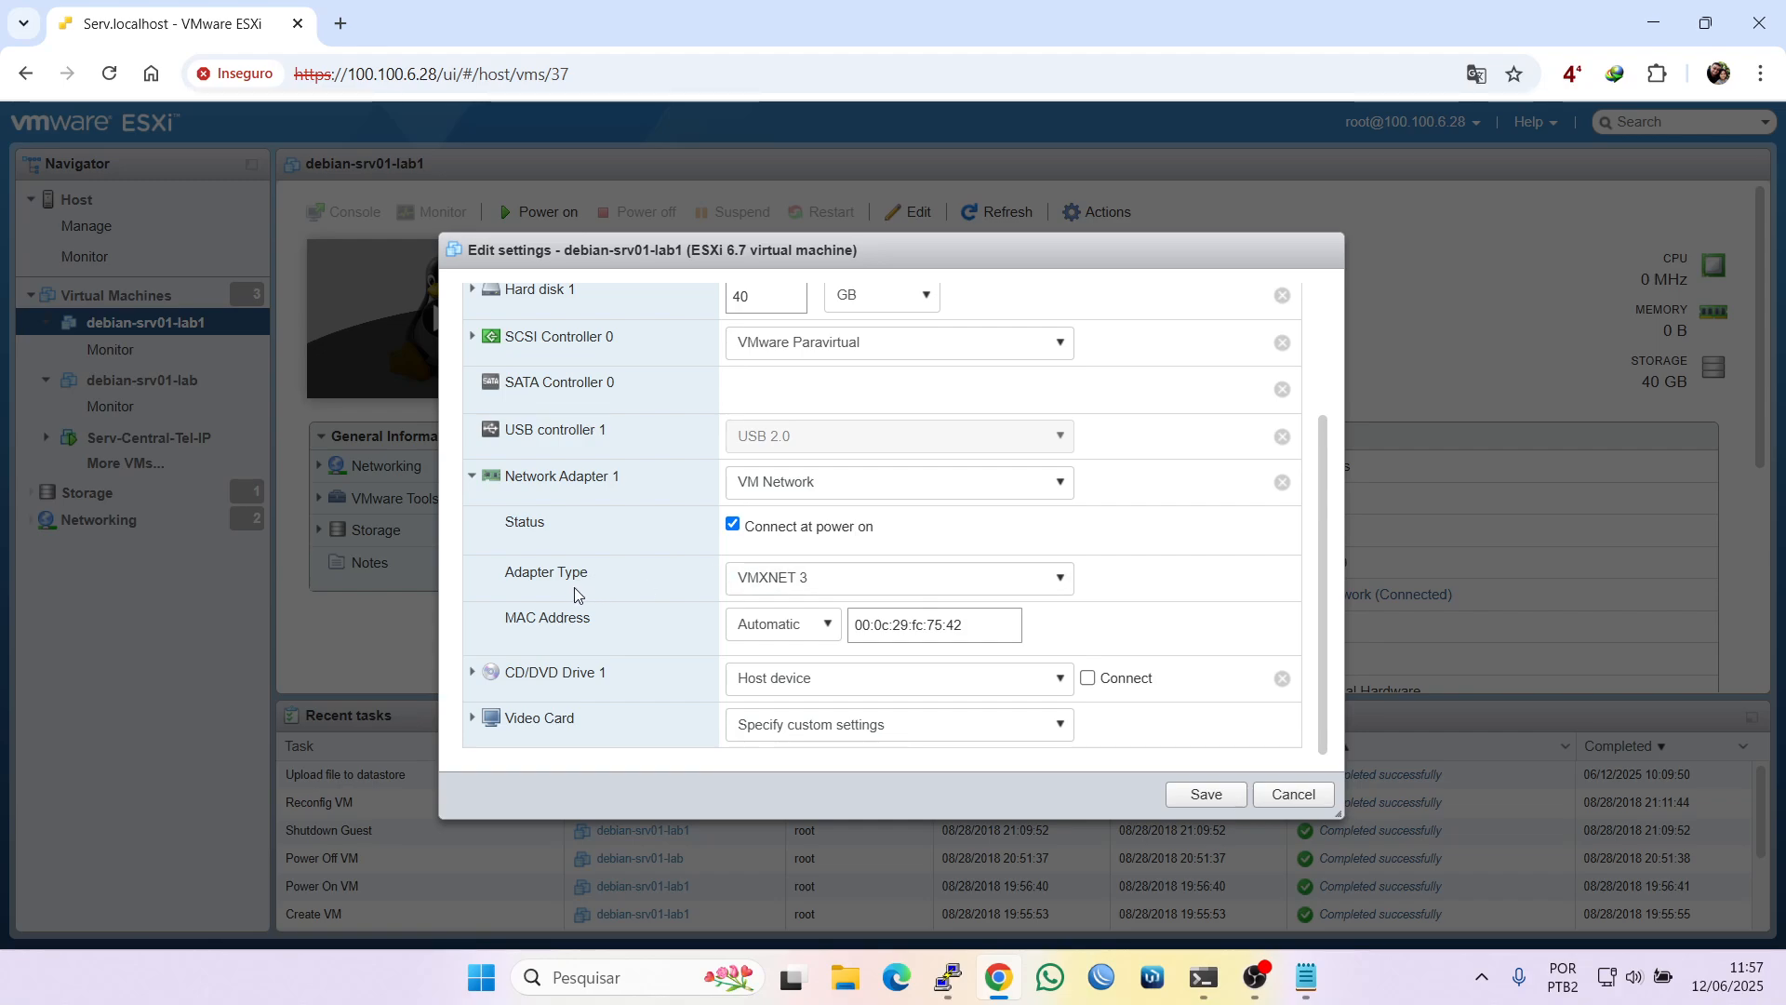
left_click(901, 586)
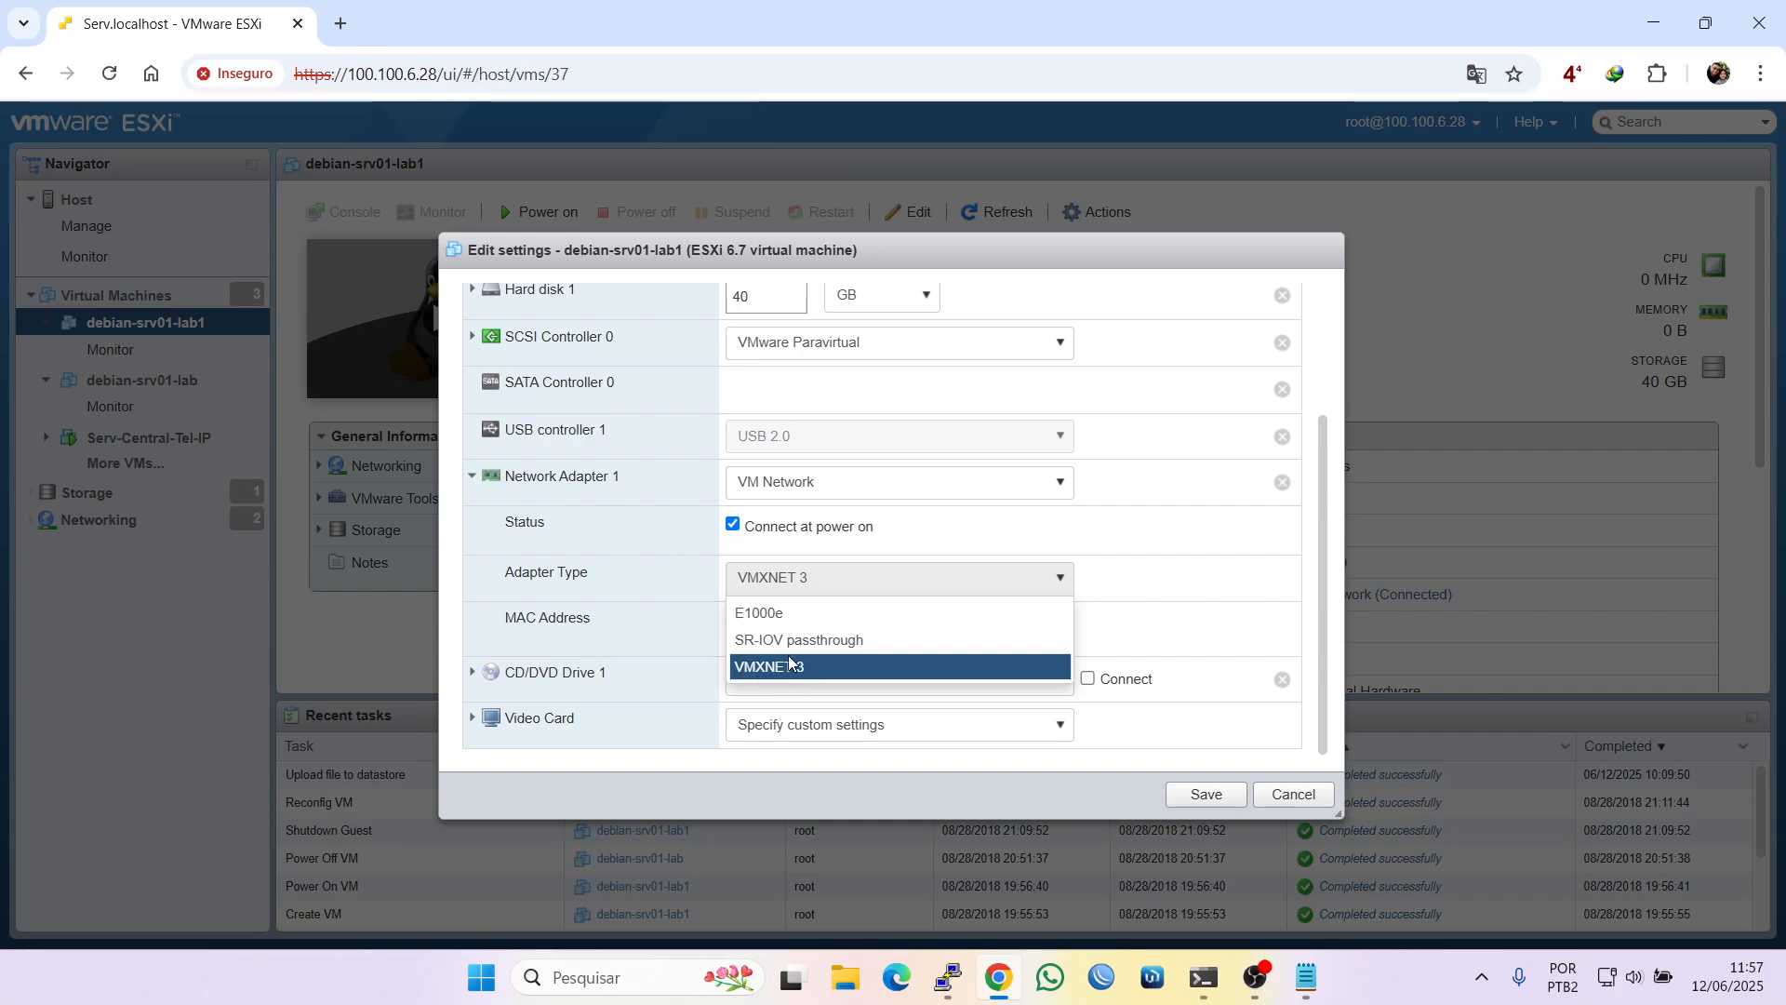
left_click(747, 621)
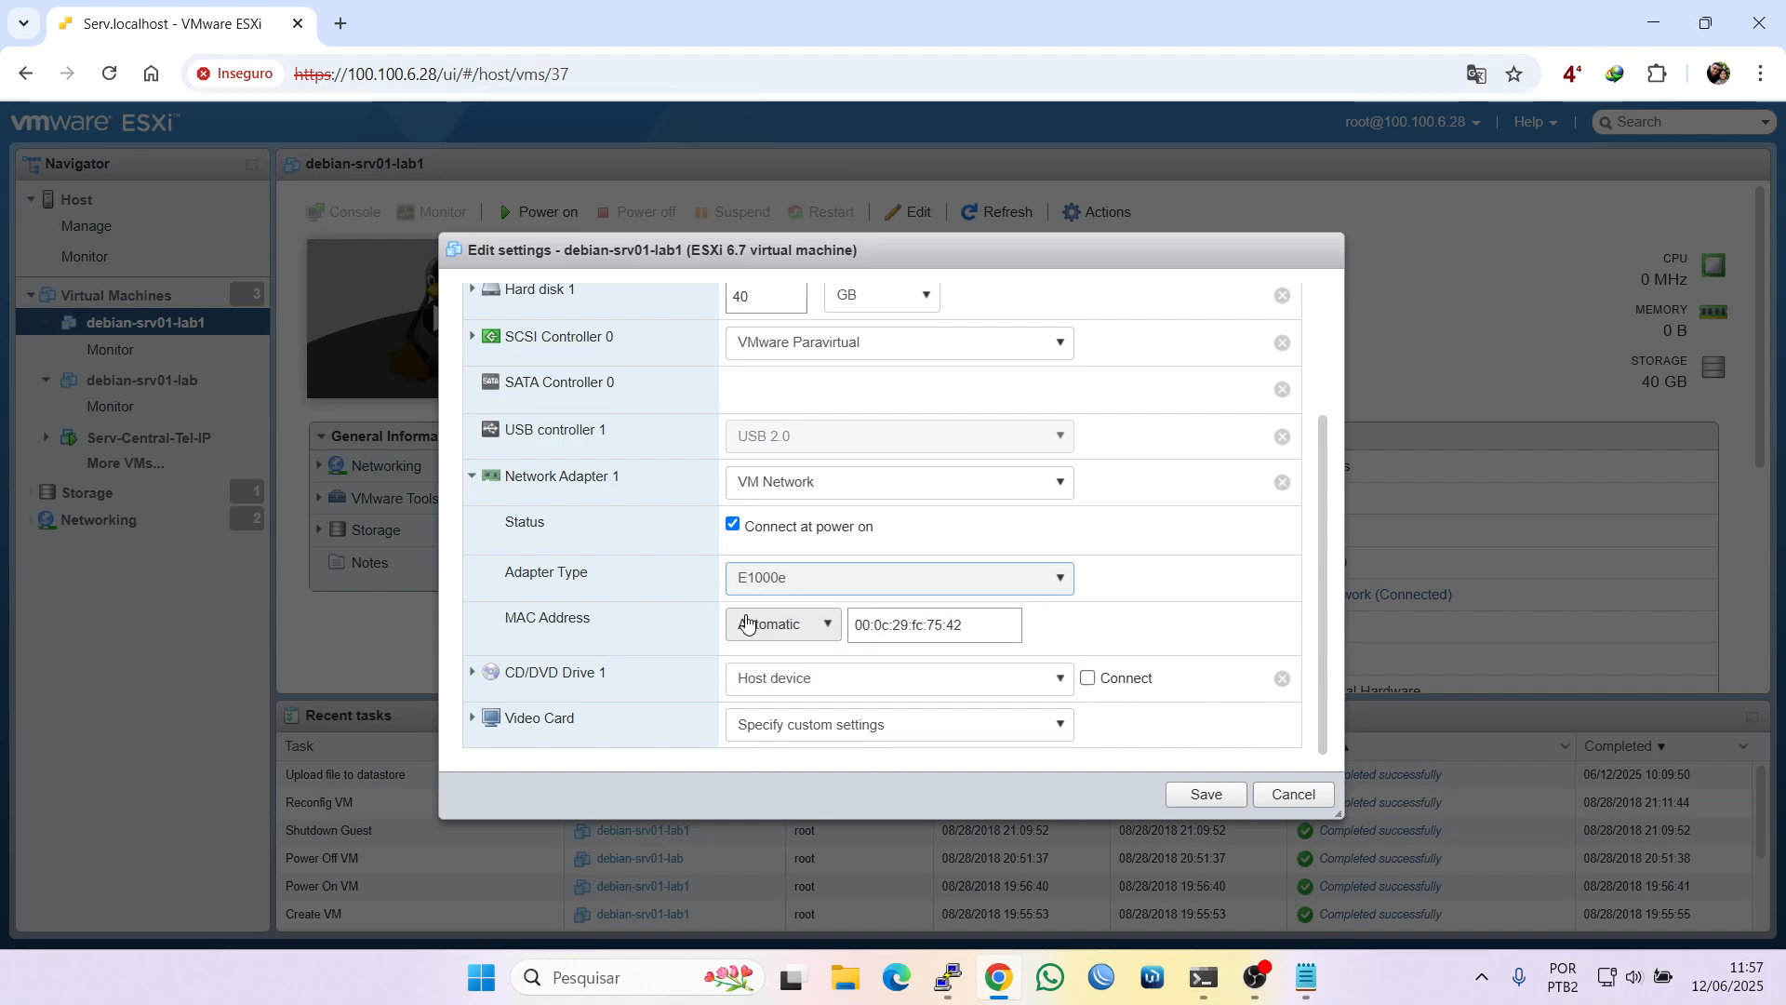
left_click(1207, 796)
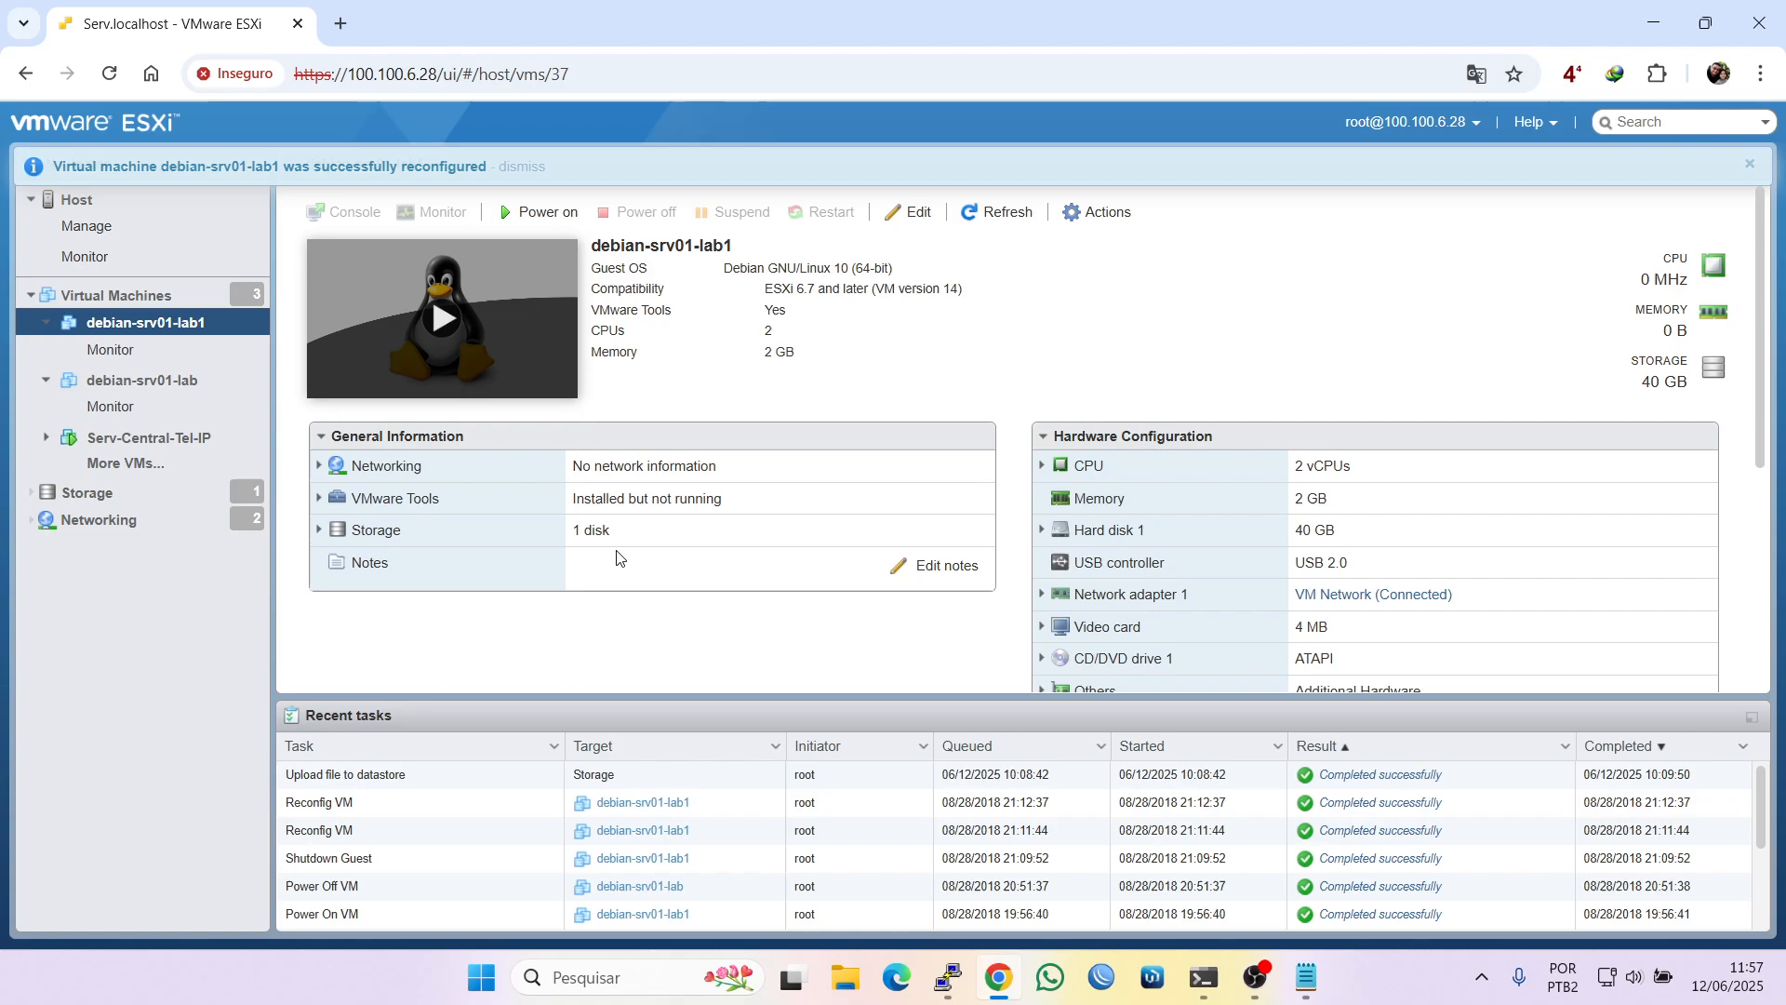
scroll(765, 558, "down", 3)
scroll(764, 559, "up", 3)
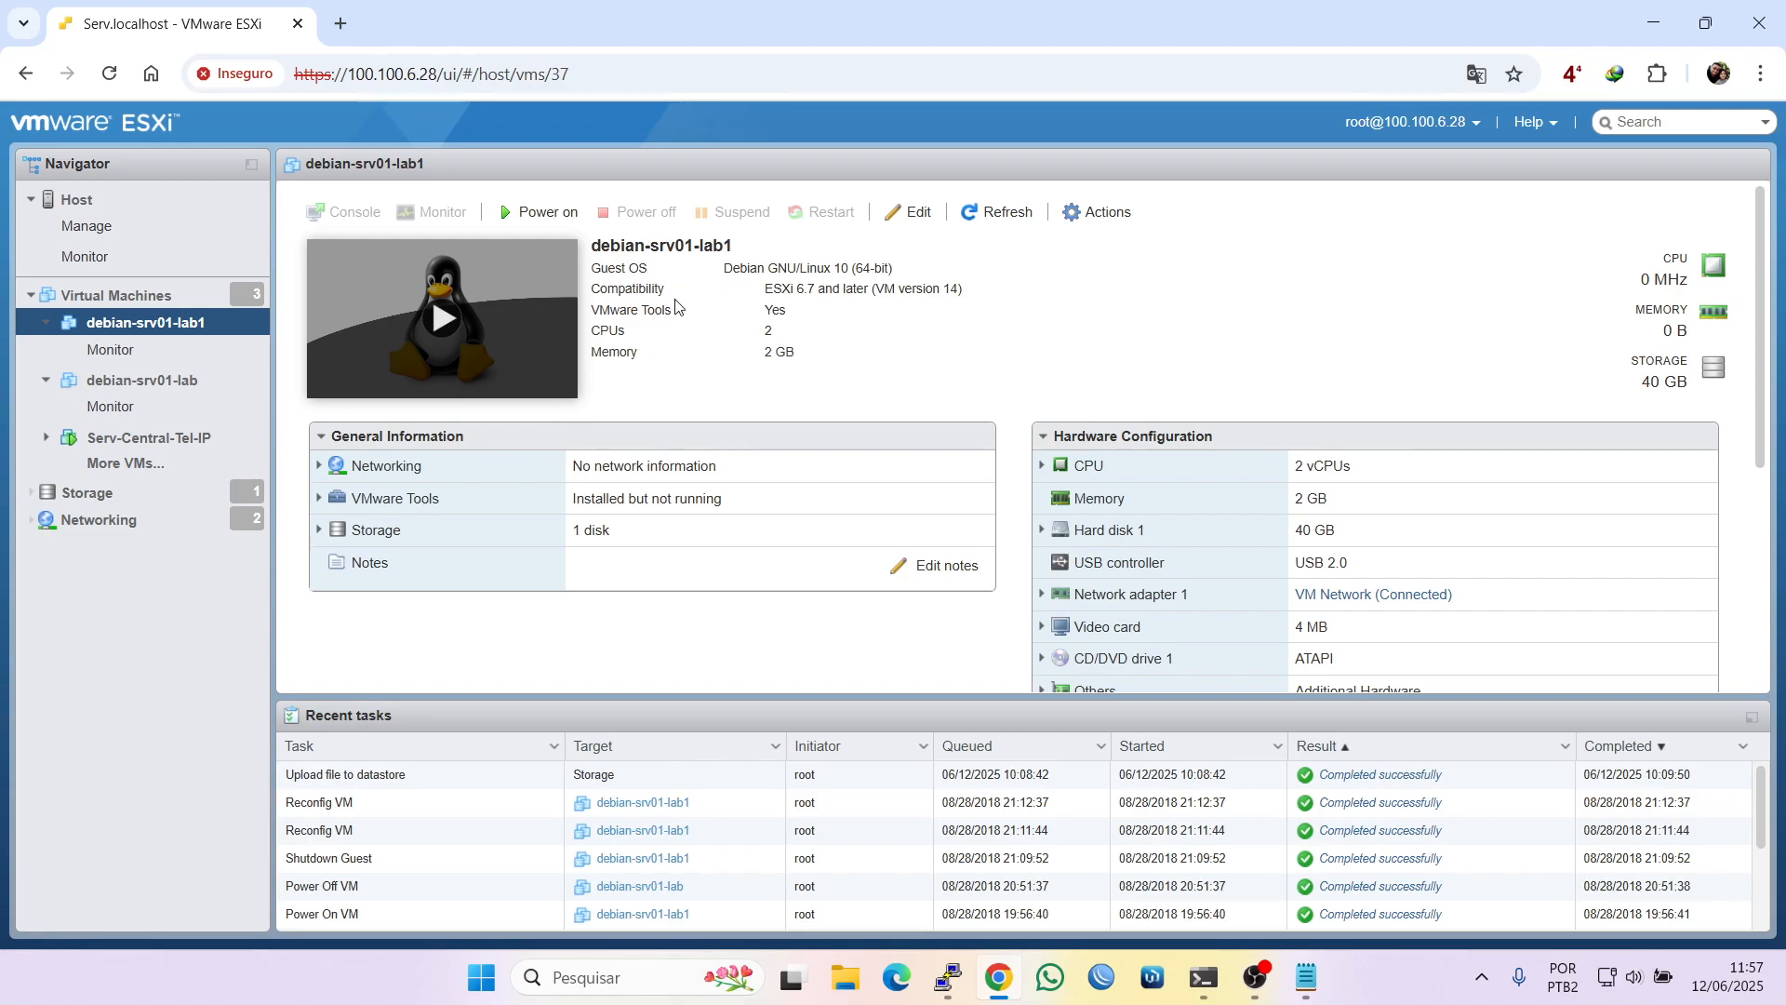
Review which other device types can be added to debian-srv01-lab1's virtual hardware and leave the settings without saving
left_click(919, 218)
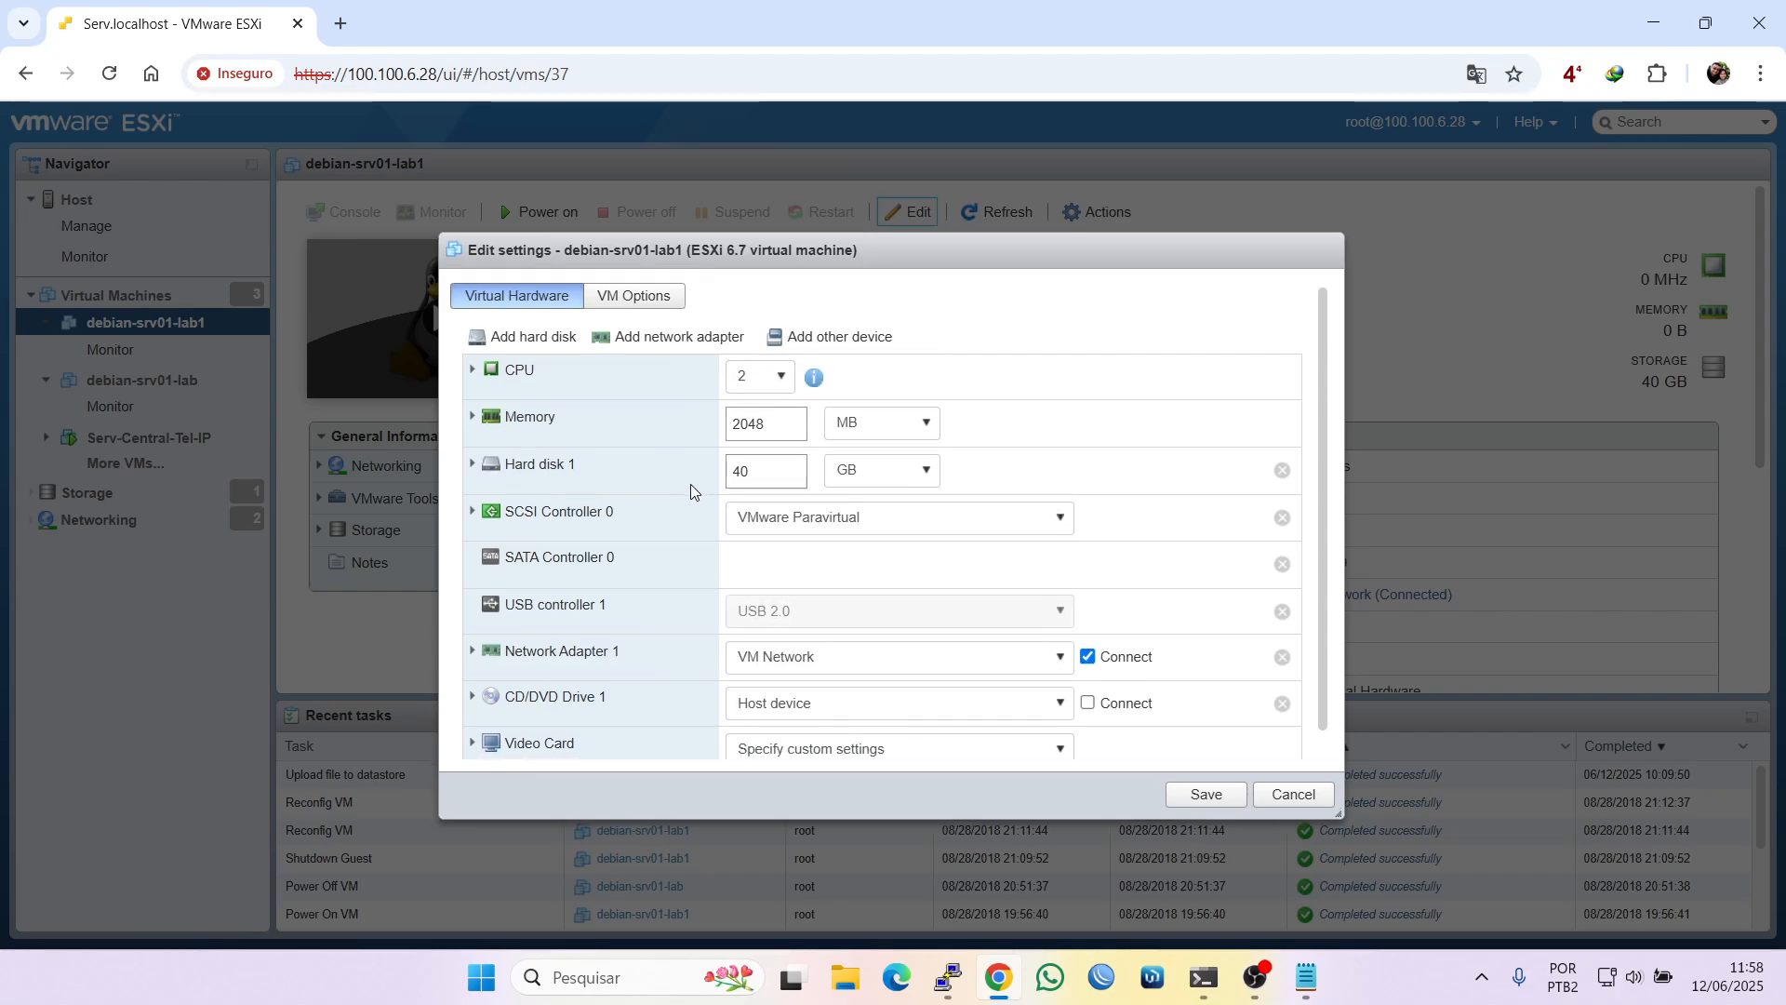
scroll(689, 488, "down", 1)
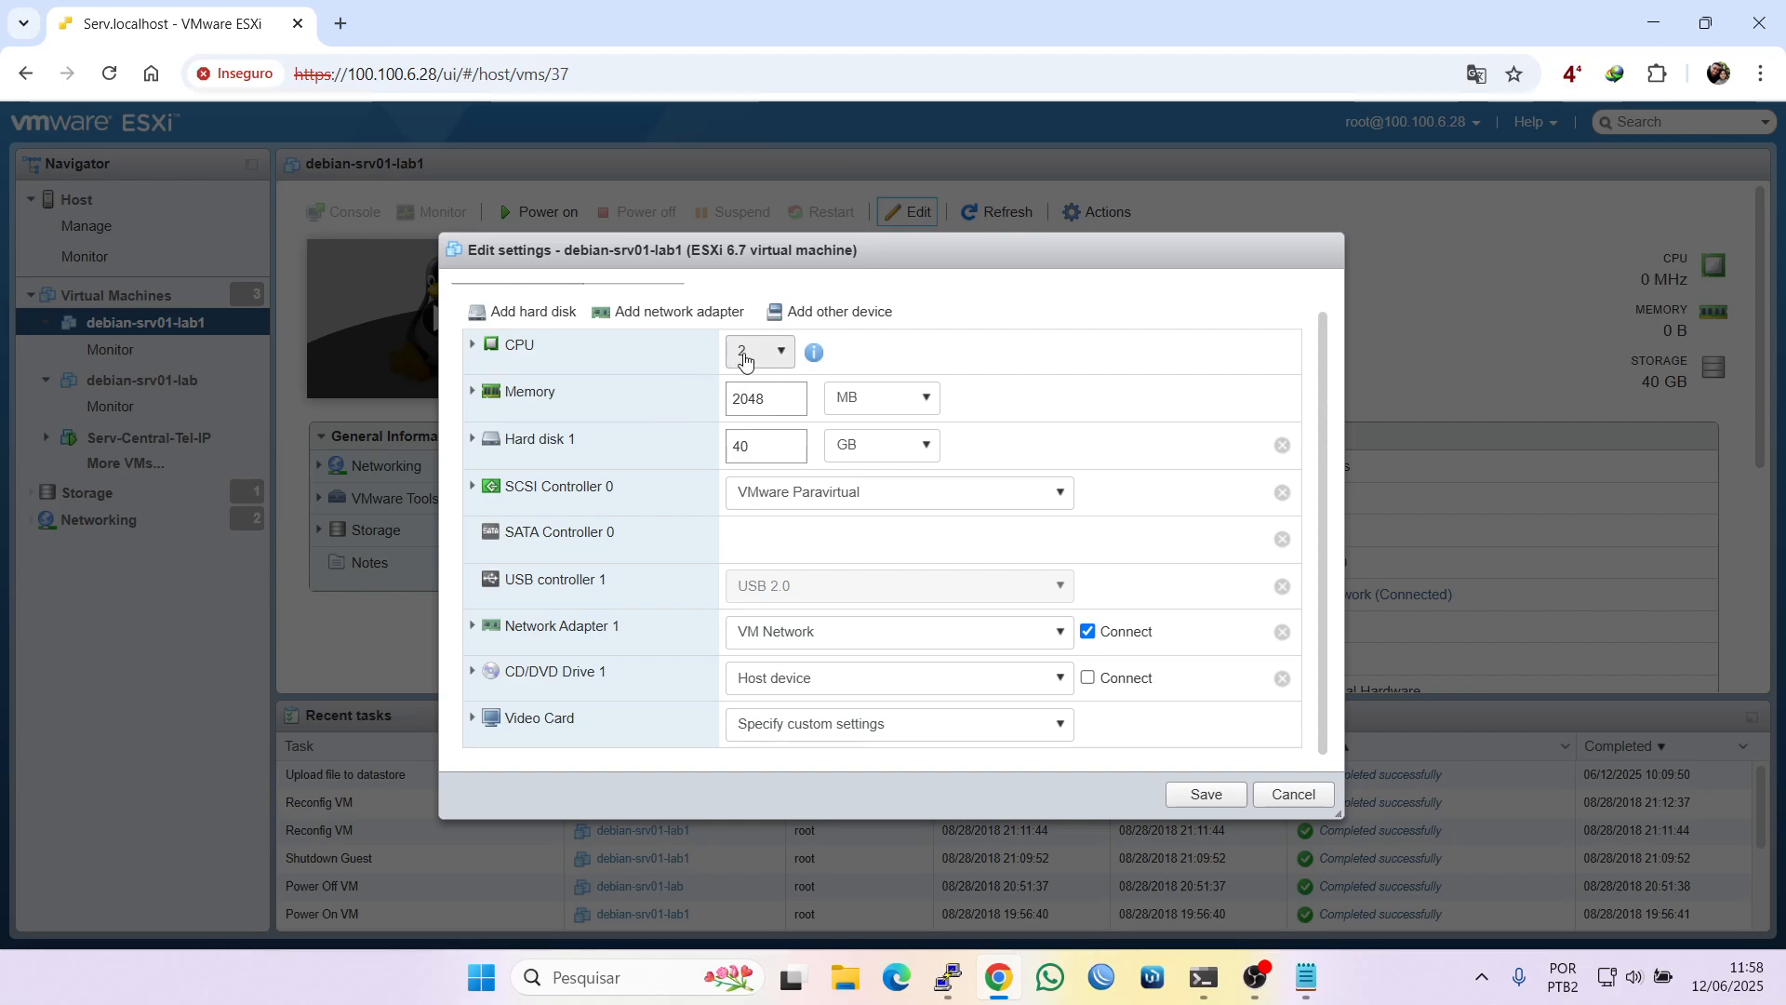
left_click(818, 322)
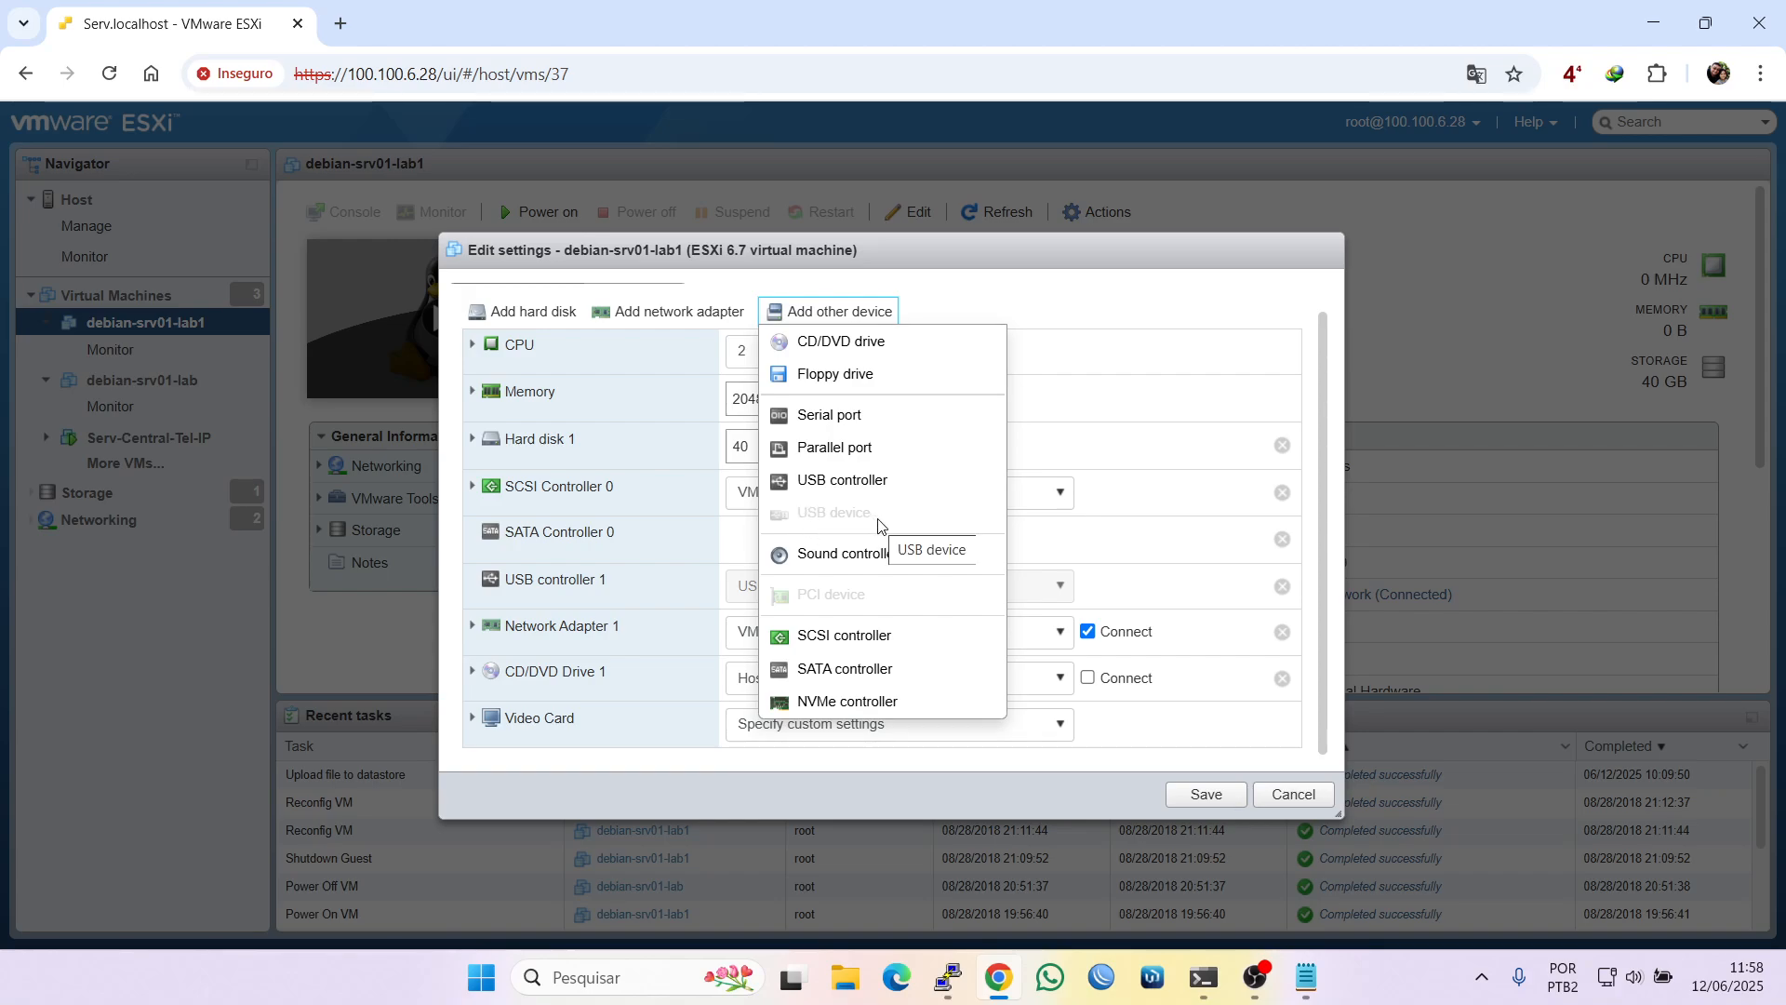
left_click(1074, 358)
left_click(1190, 290)
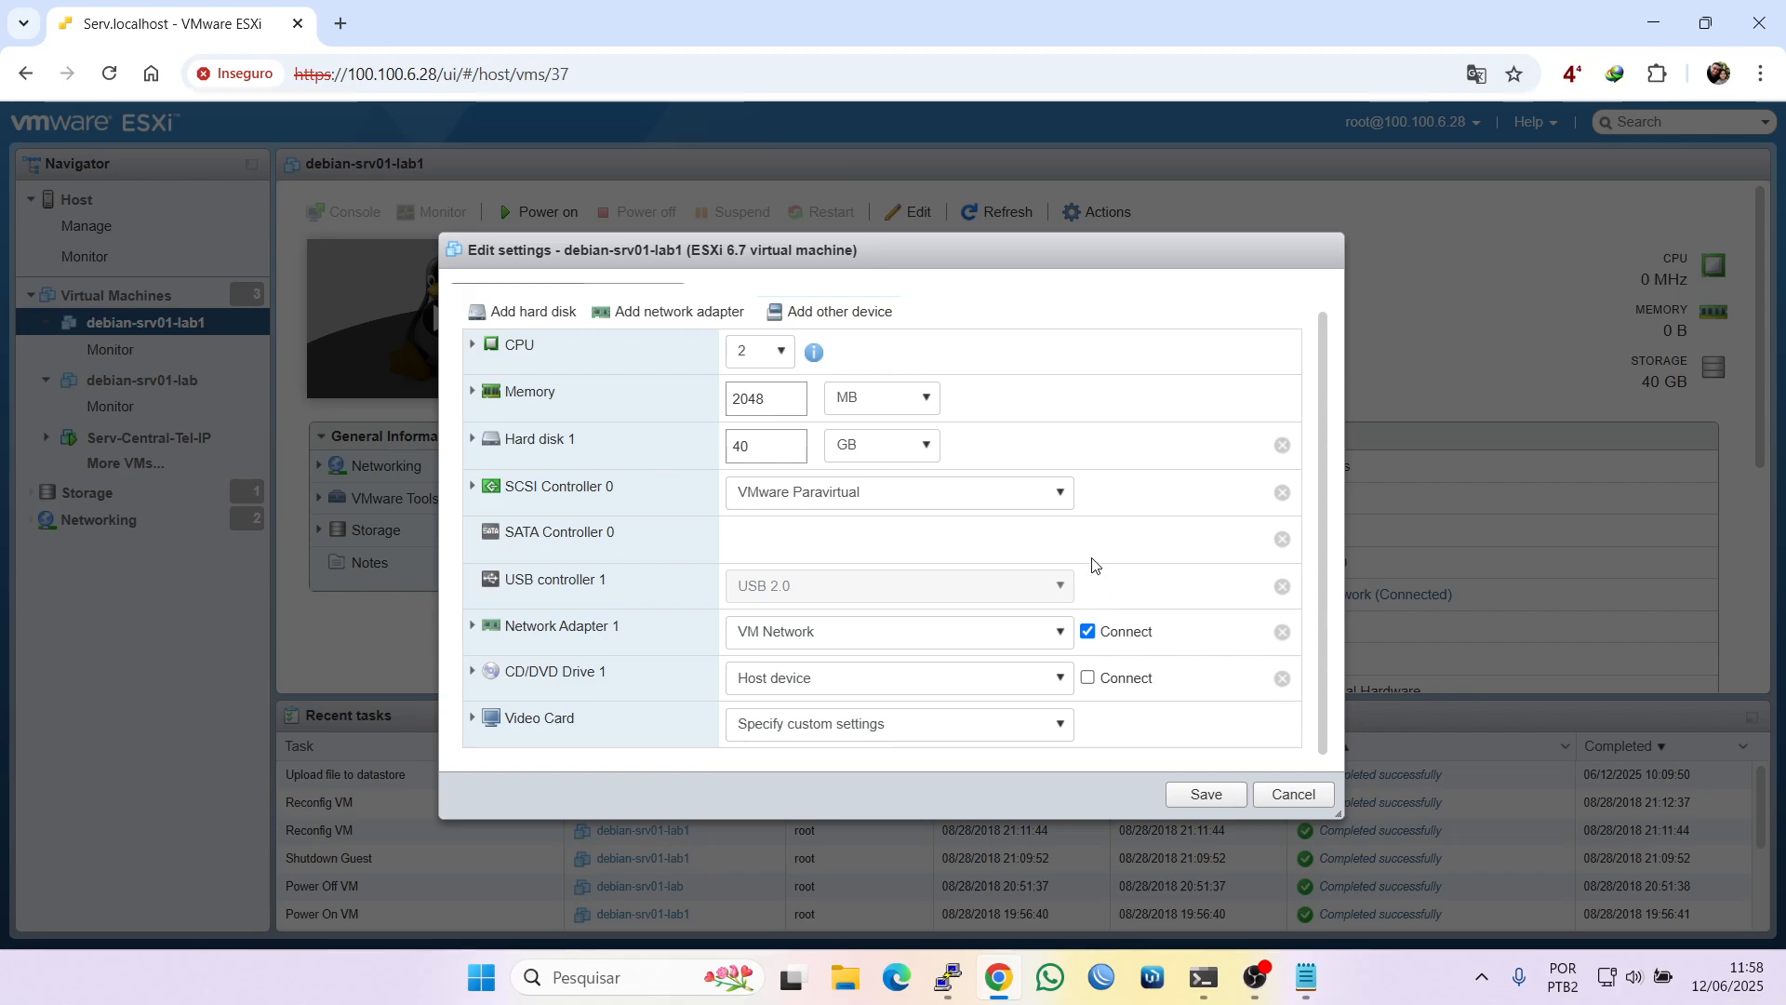
left_click(831, 313)
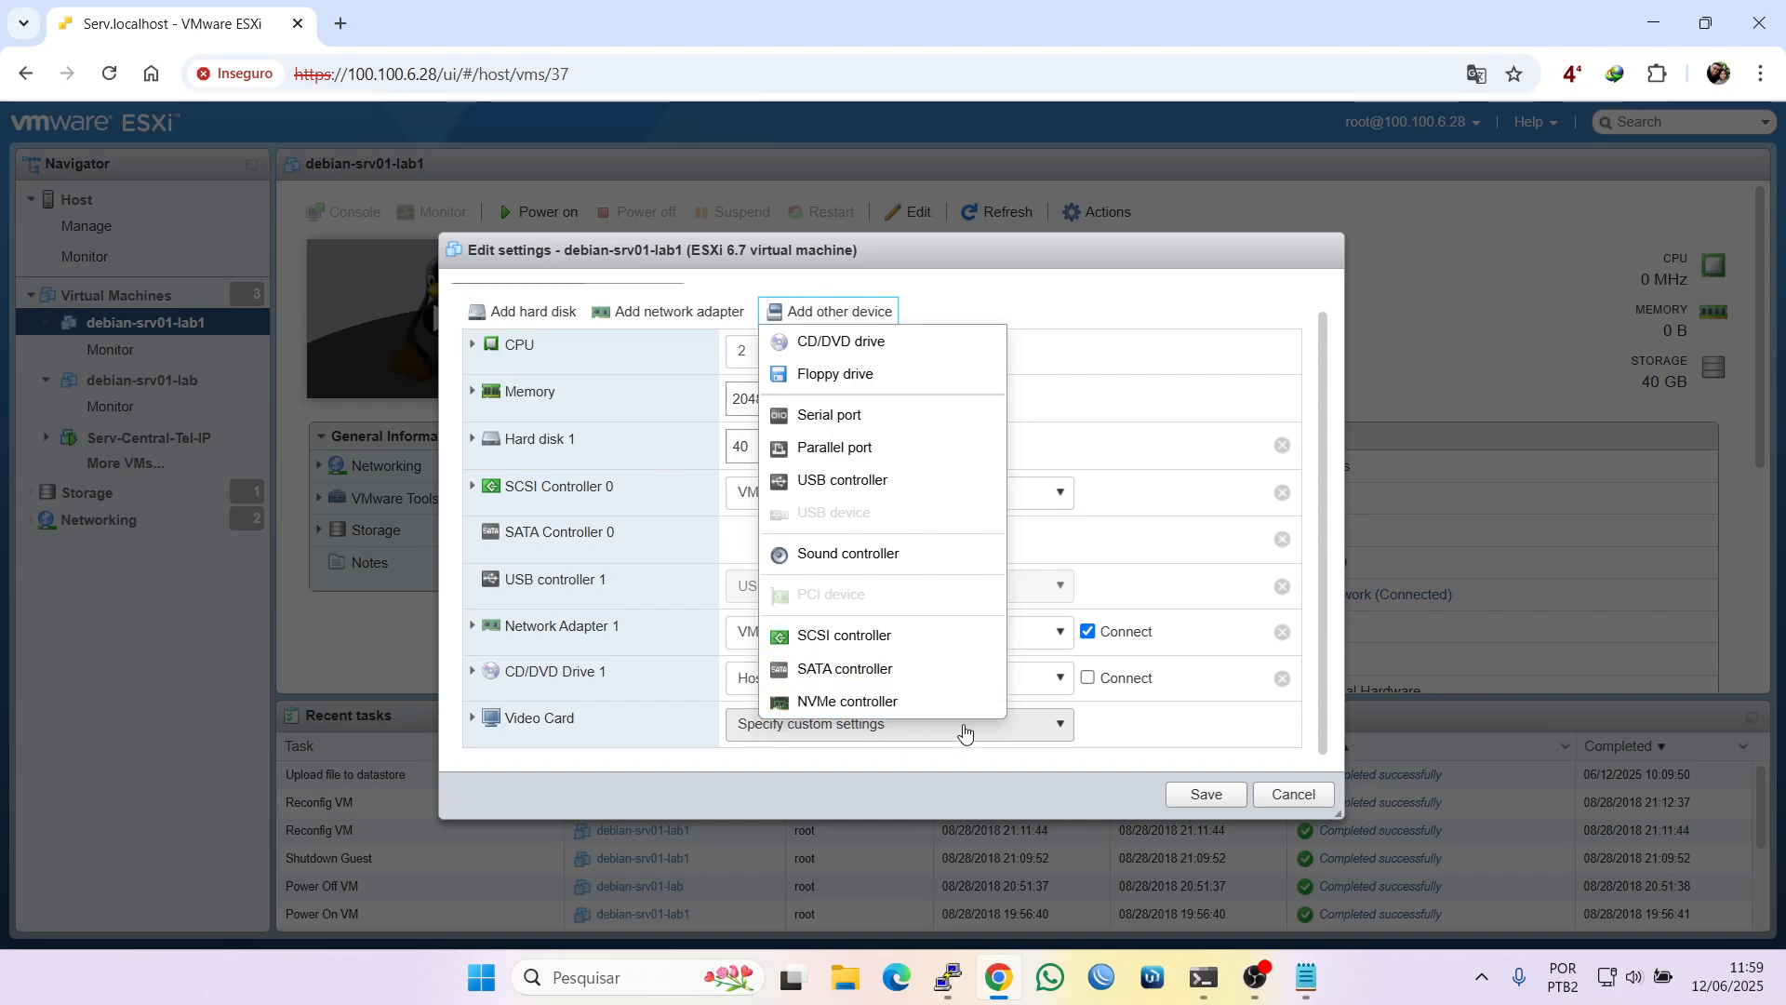
left_click(995, 789)
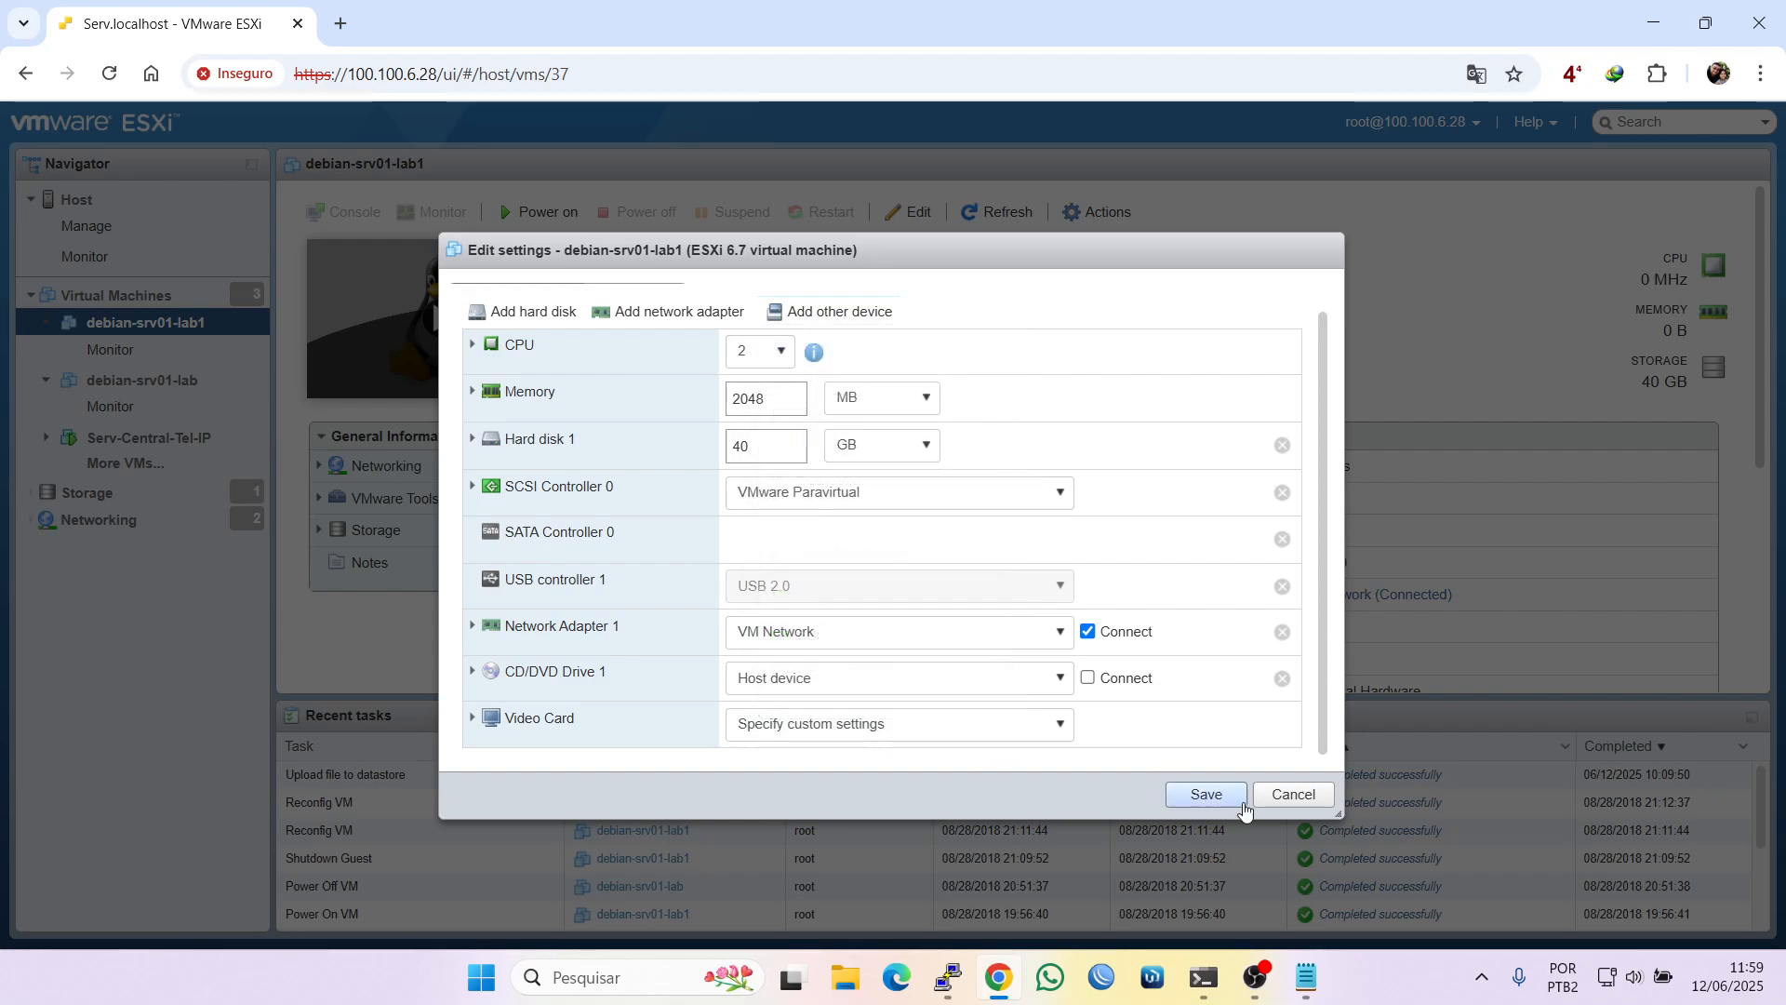
left_click(1295, 795)
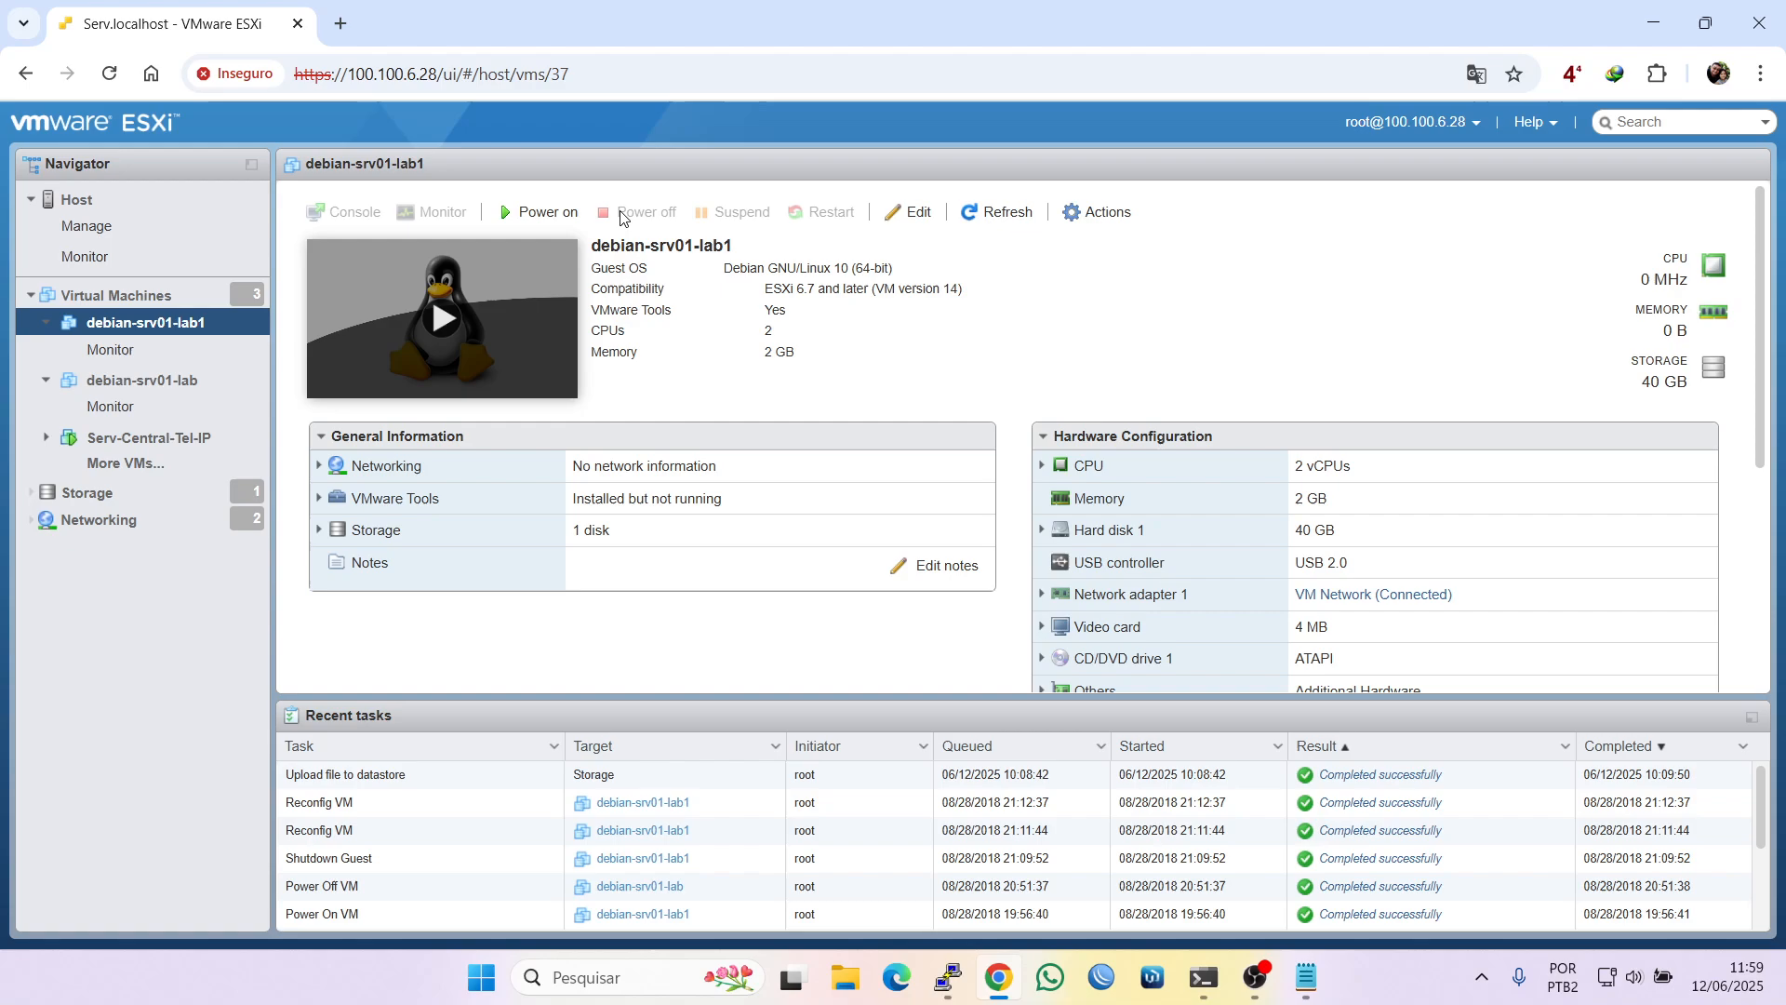
Try adding a second network adapter to debian-srv01-lab1 and discard the settings changes
left_click(923, 213)
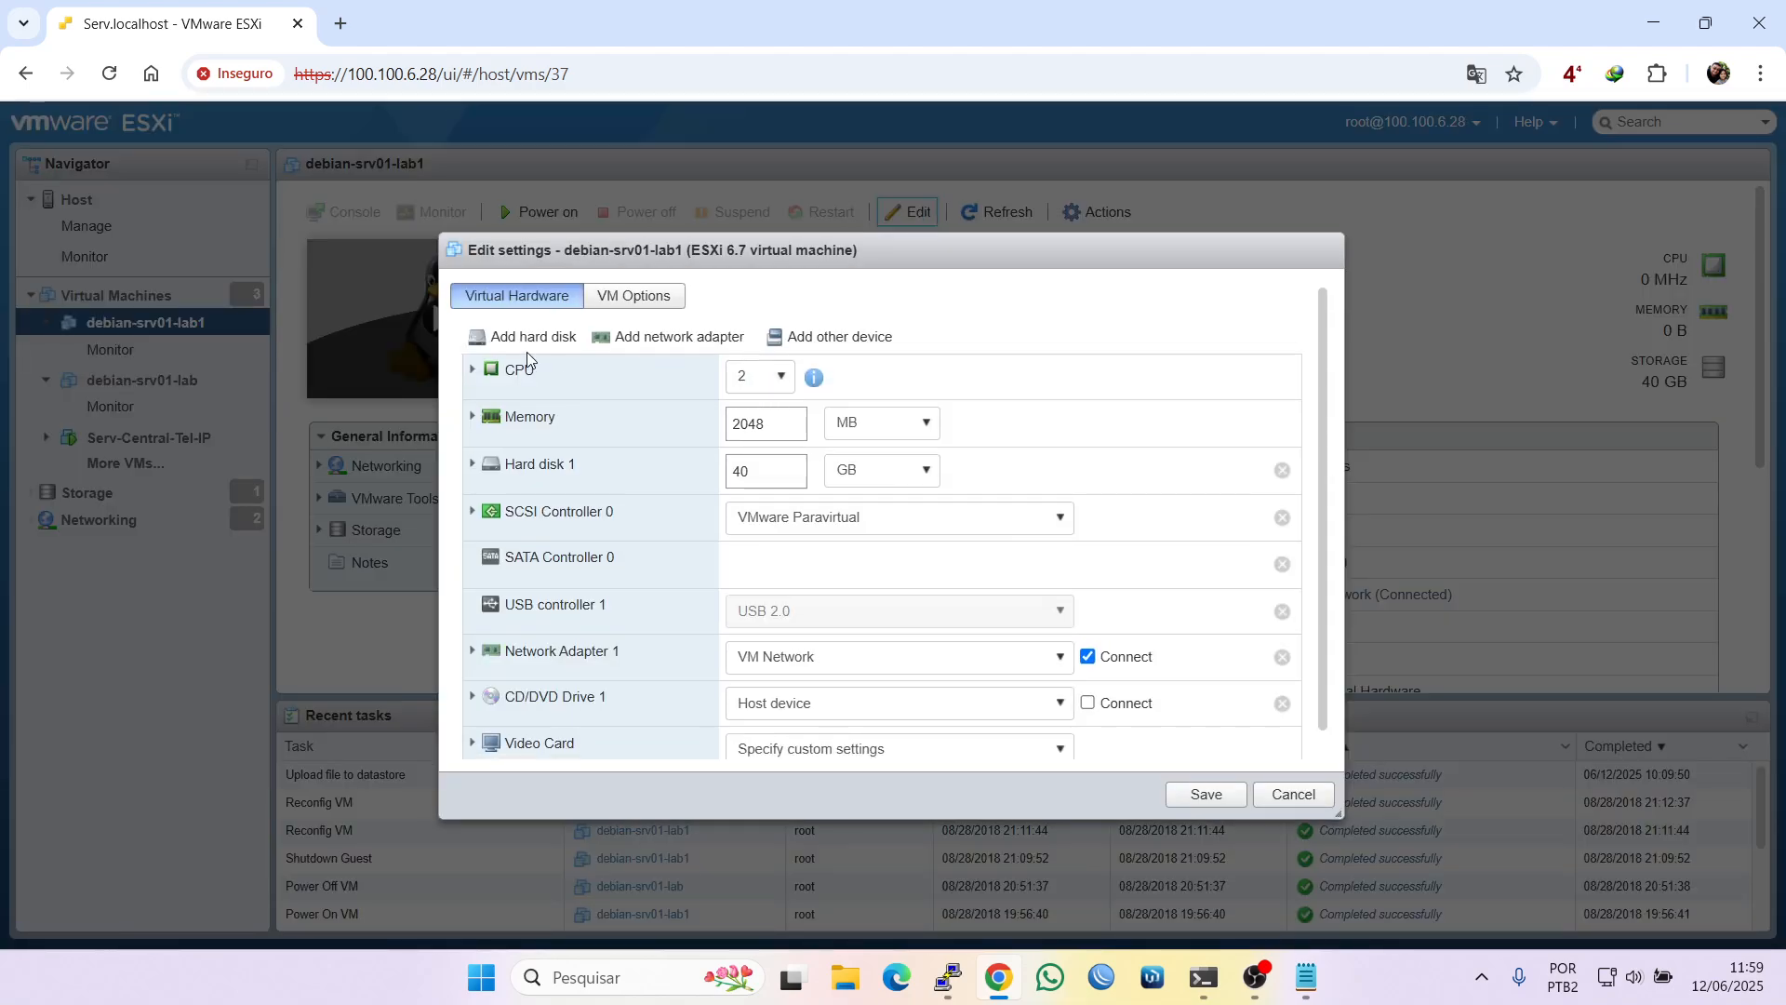
left_click(660, 335)
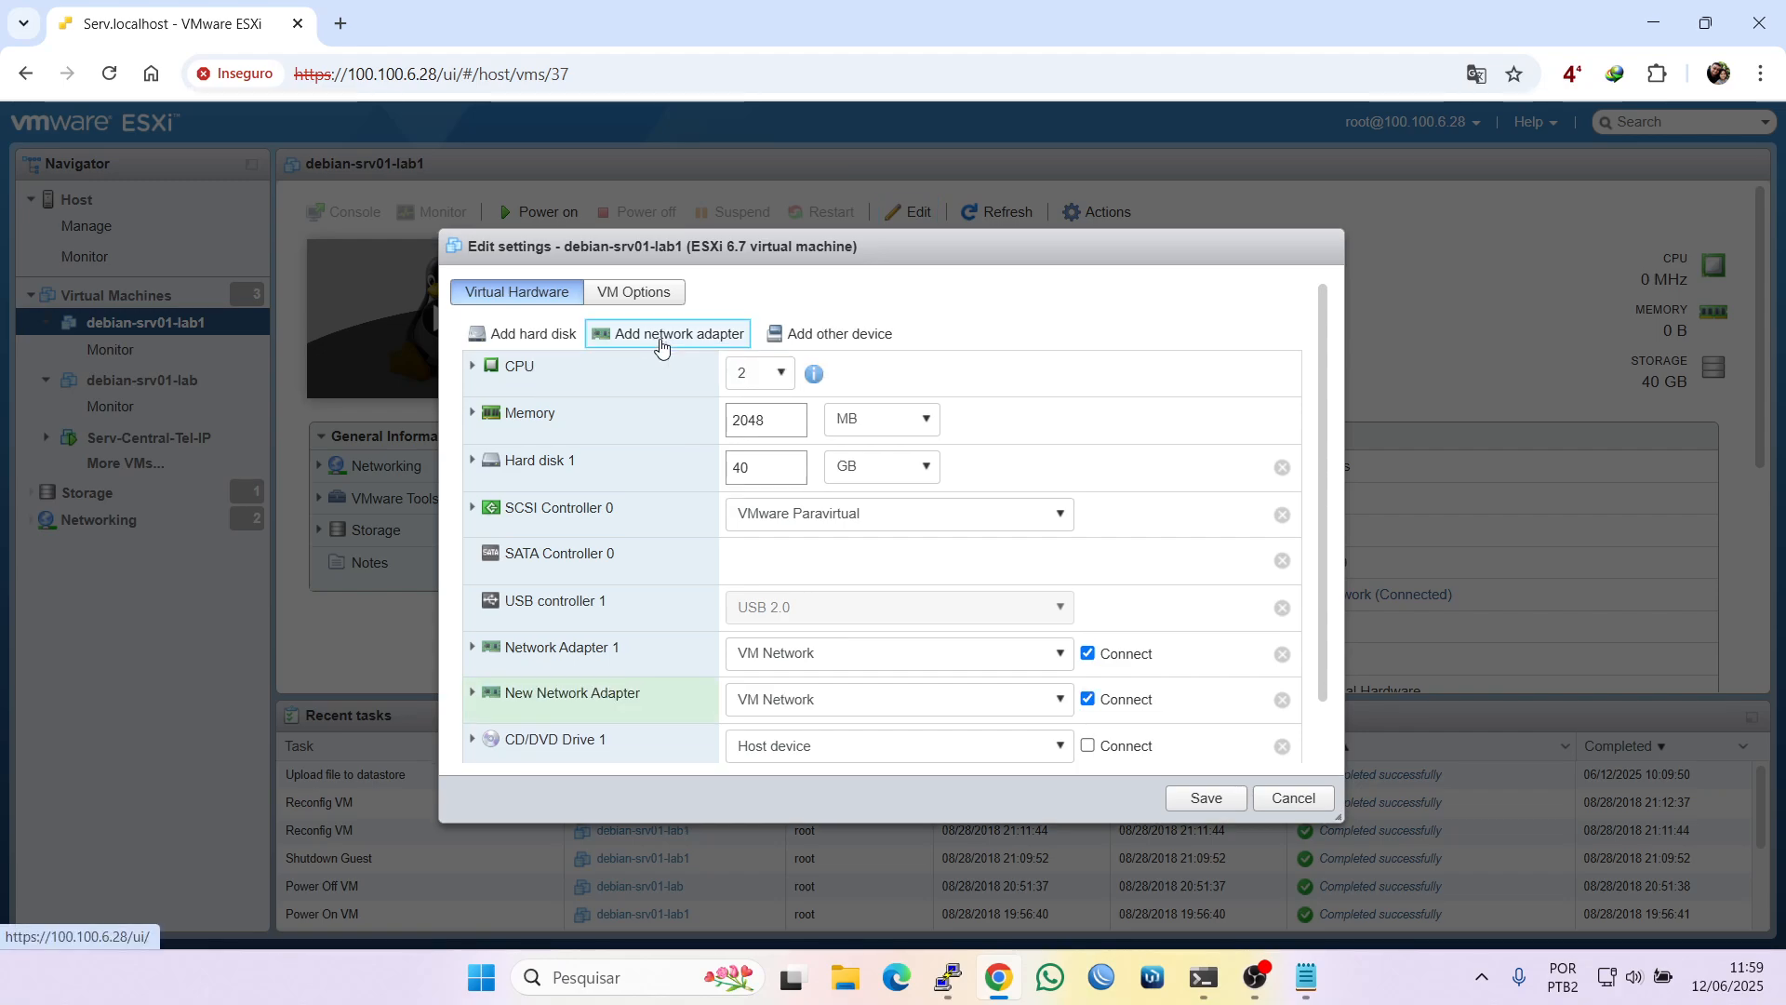
left_click(1293, 799)
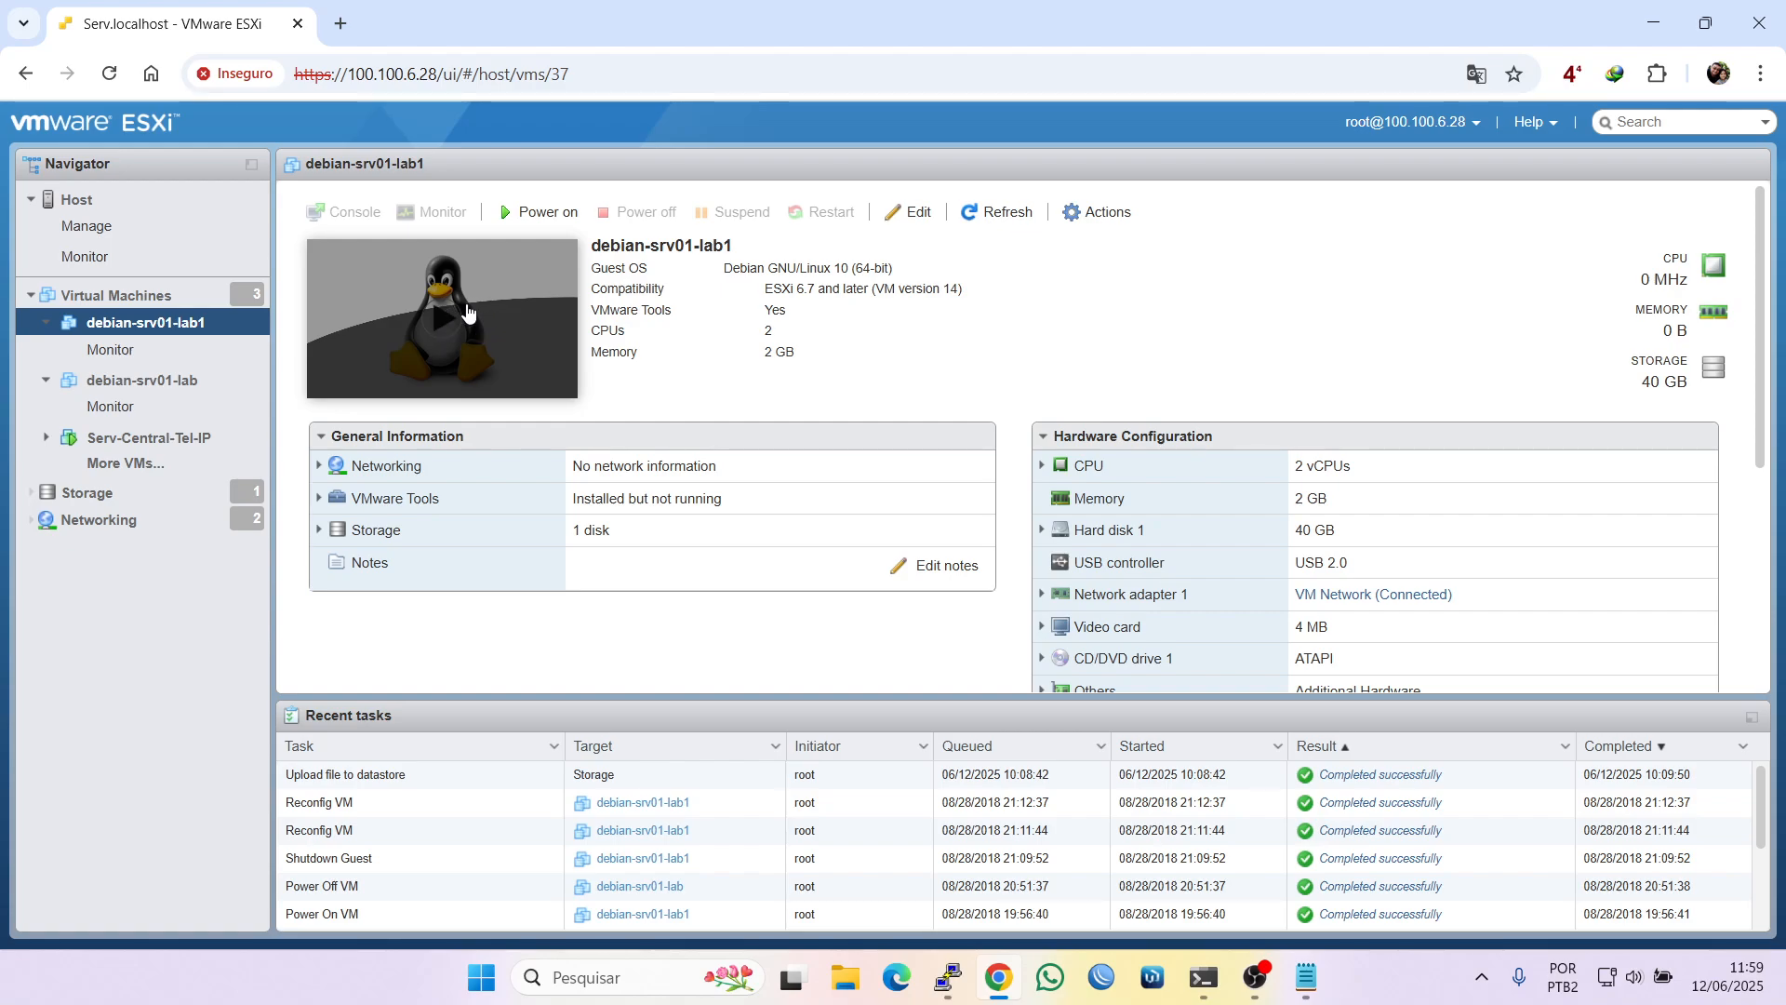
Power on the debian-srv01-lab1 virtual machine
left_click(538, 212)
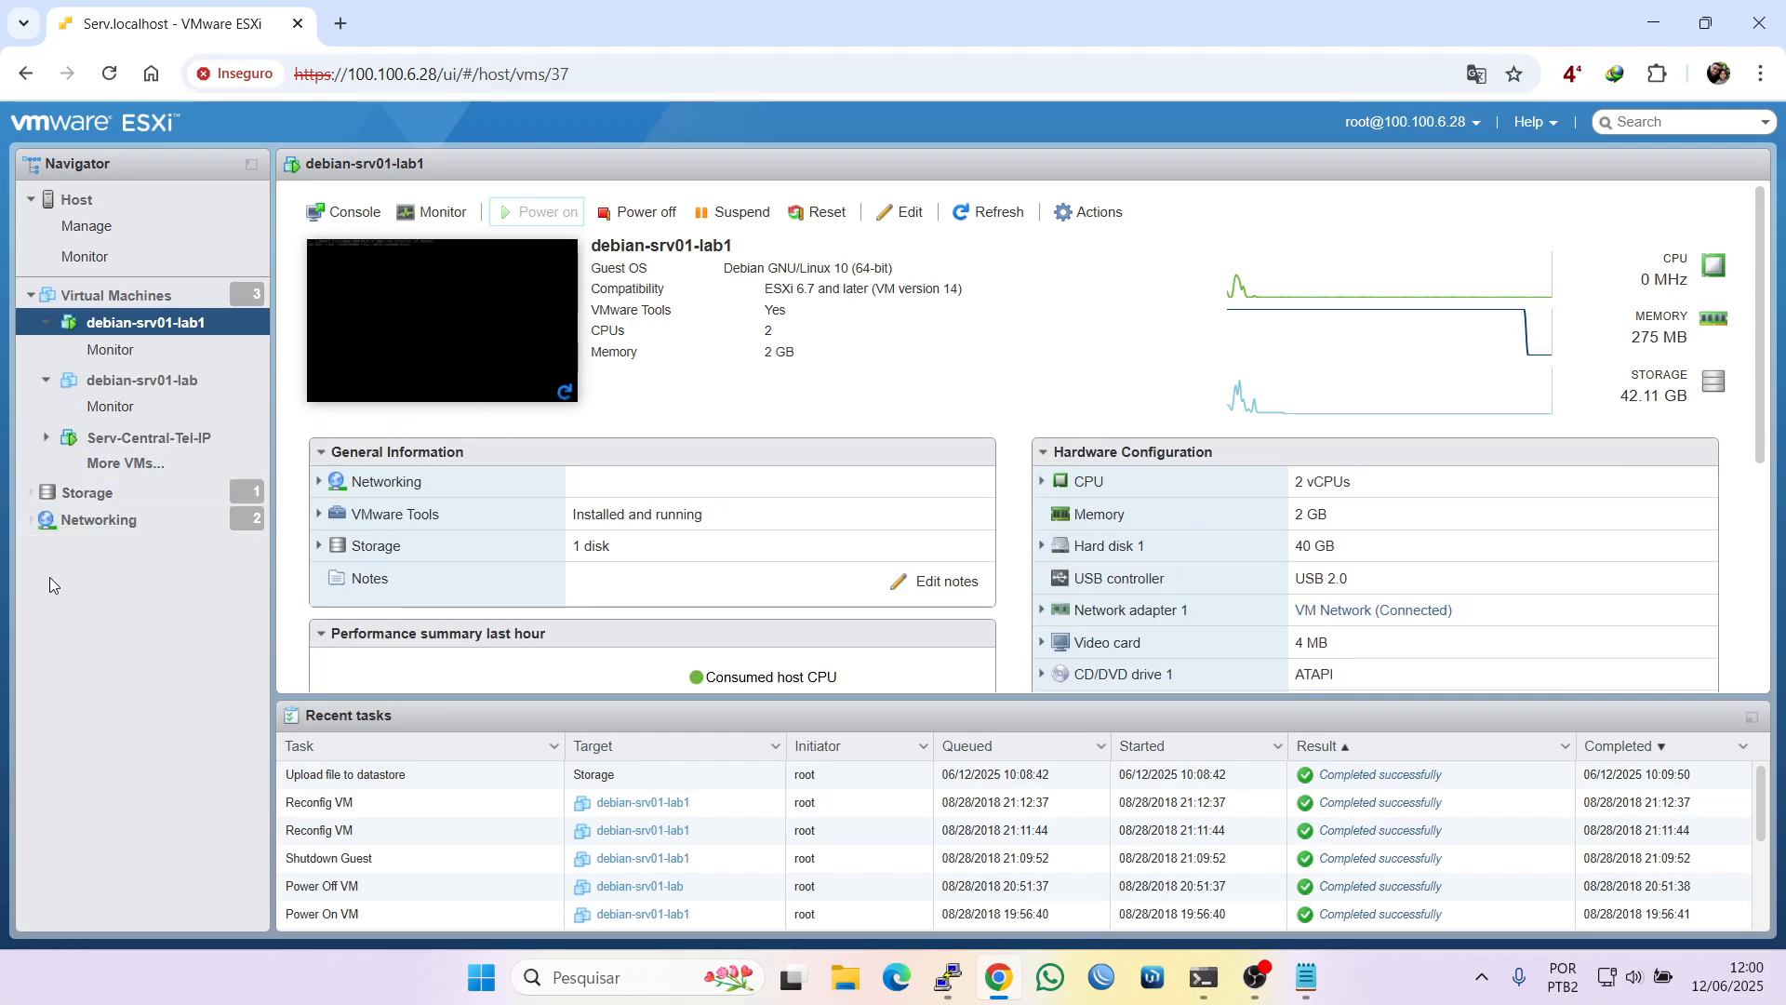
Inspect the VM Network port group's security settings, including promiscuous mode, and close them without saving
left_click(97, 526)
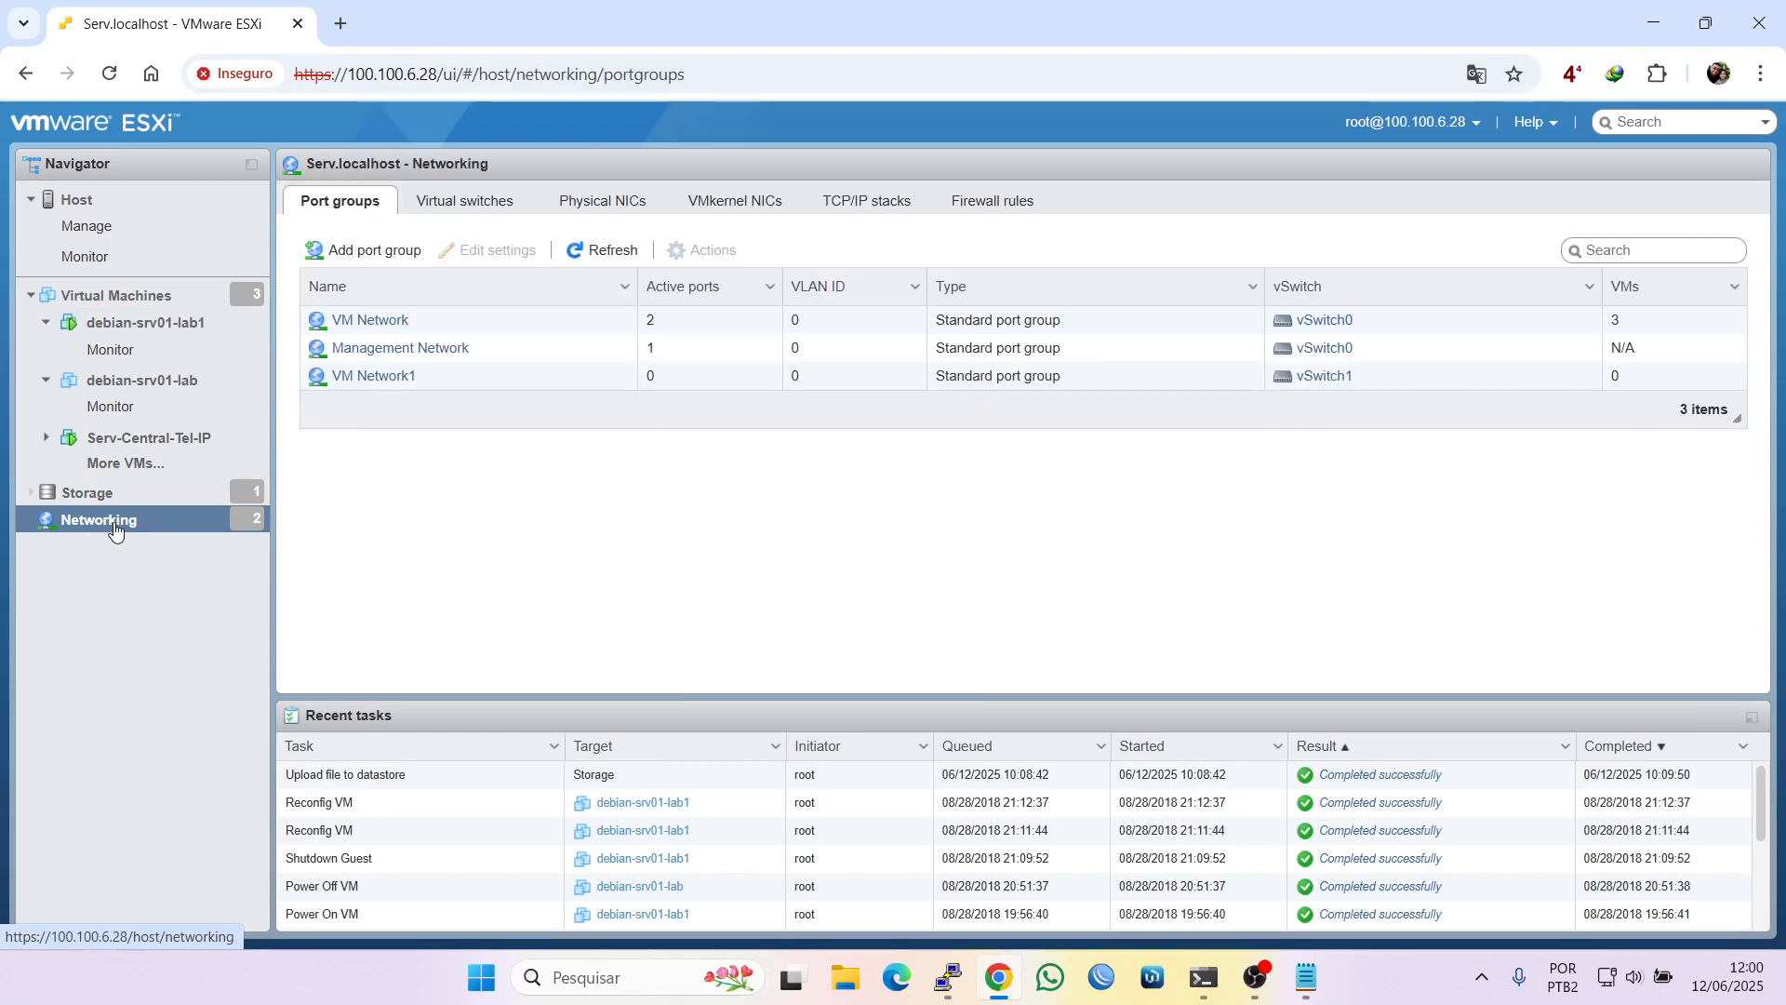
left_click(371, 320)
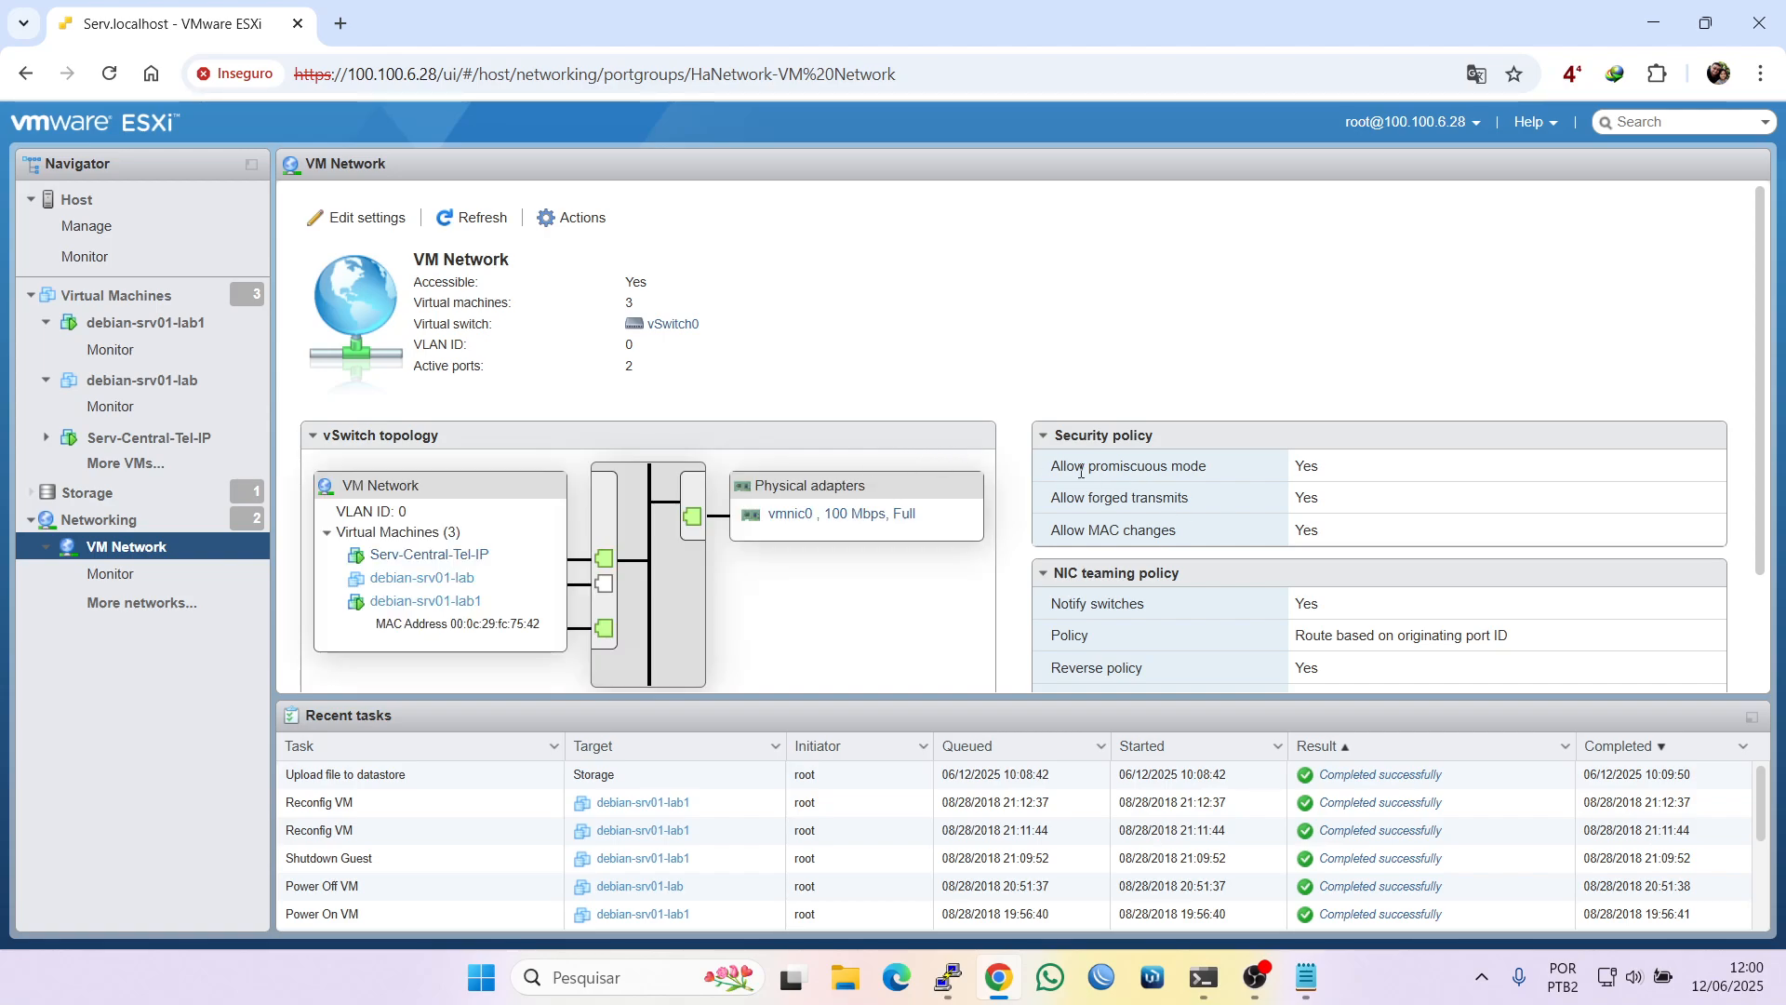
left_click_drag(1054, 476, 1254, 477)
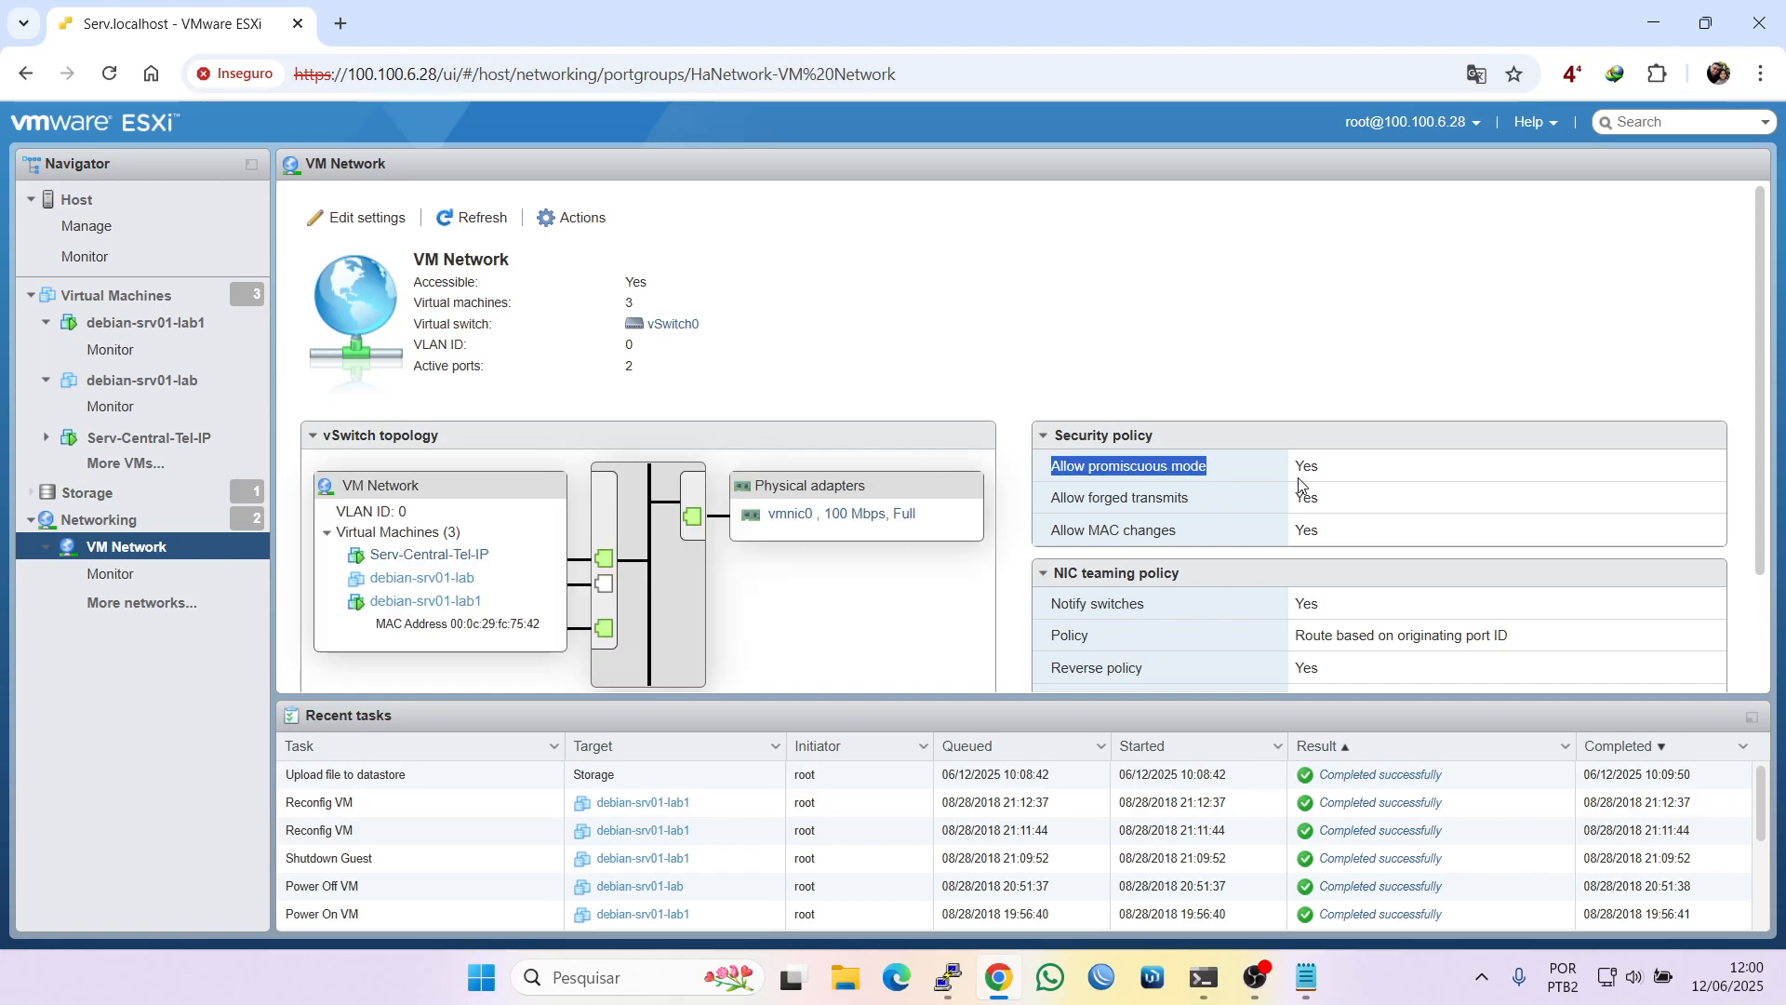
left_click(355, 224)
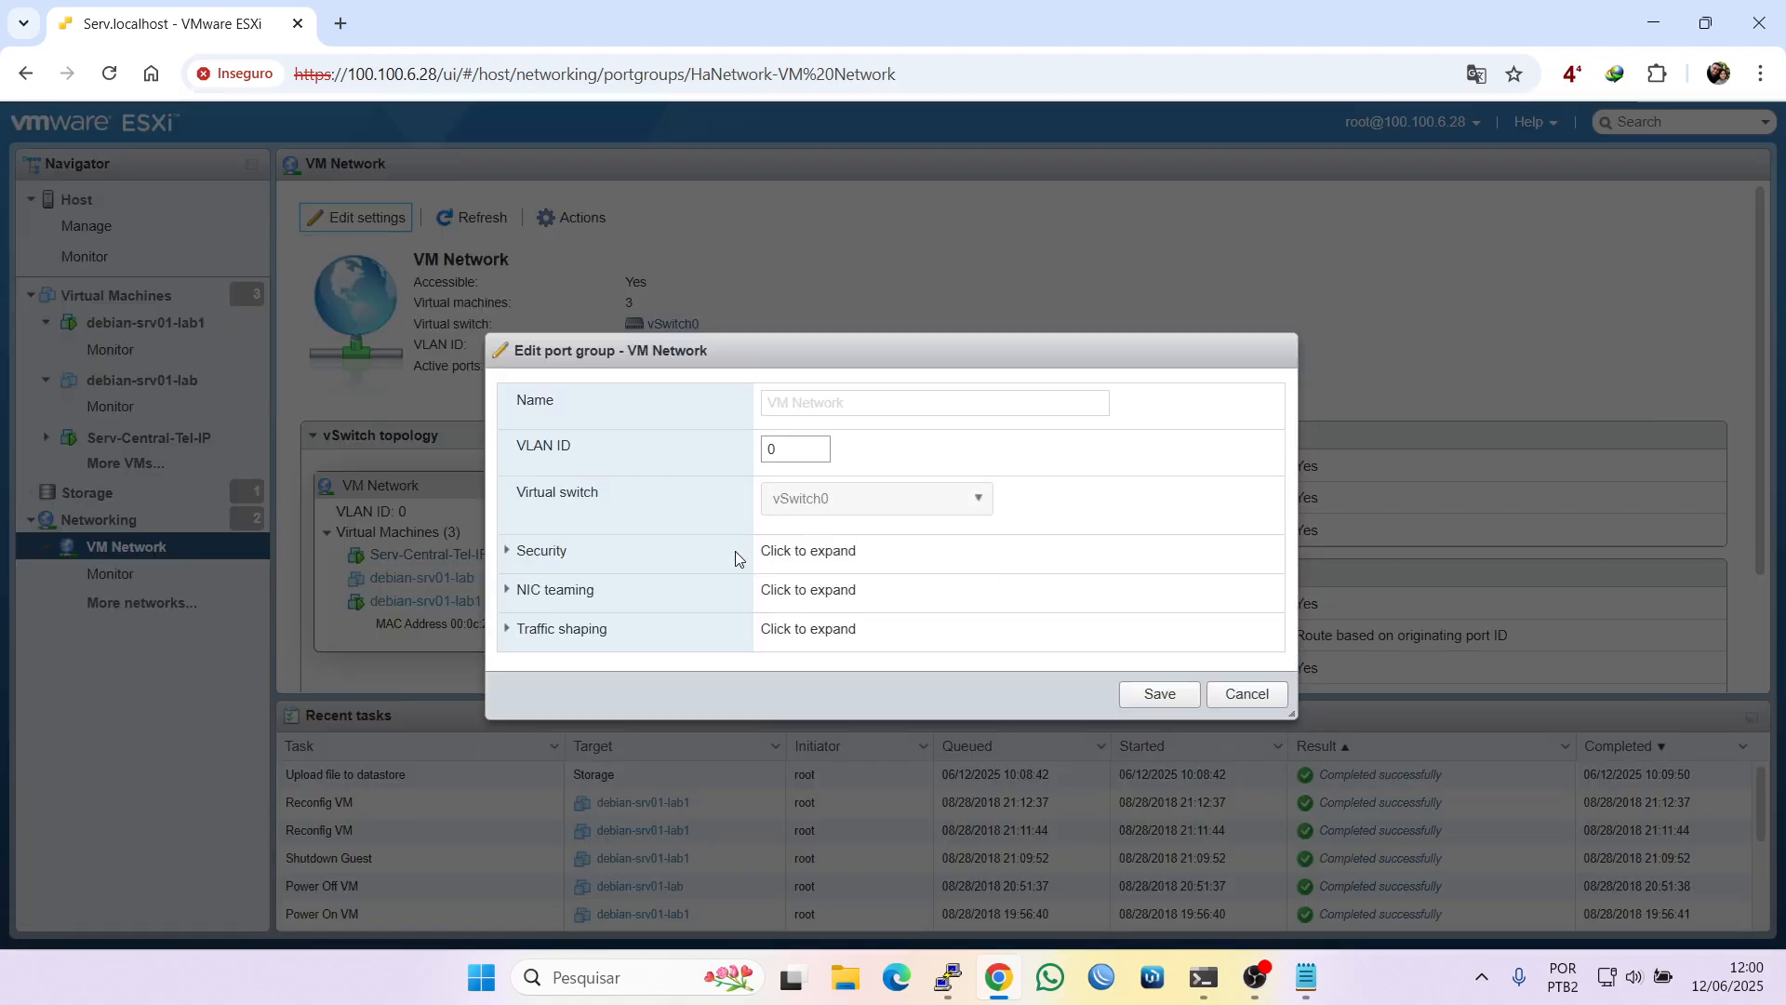
left_click(507, 553)
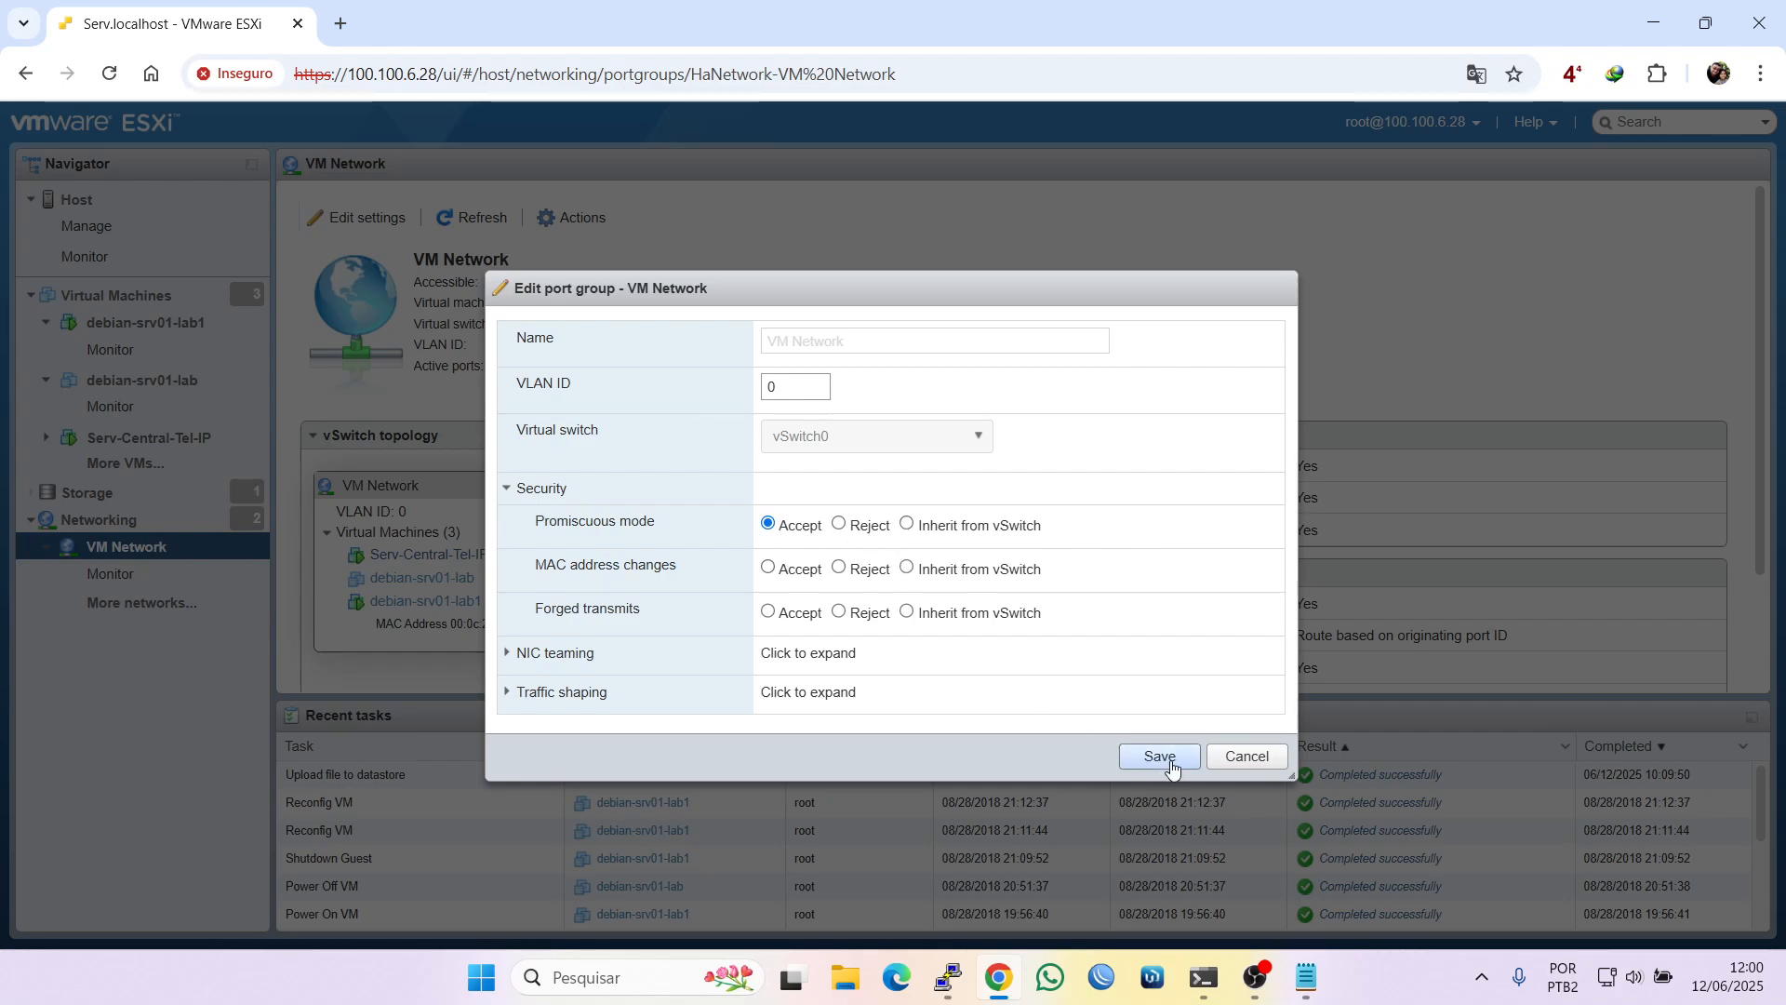
left_click(1241, 759)
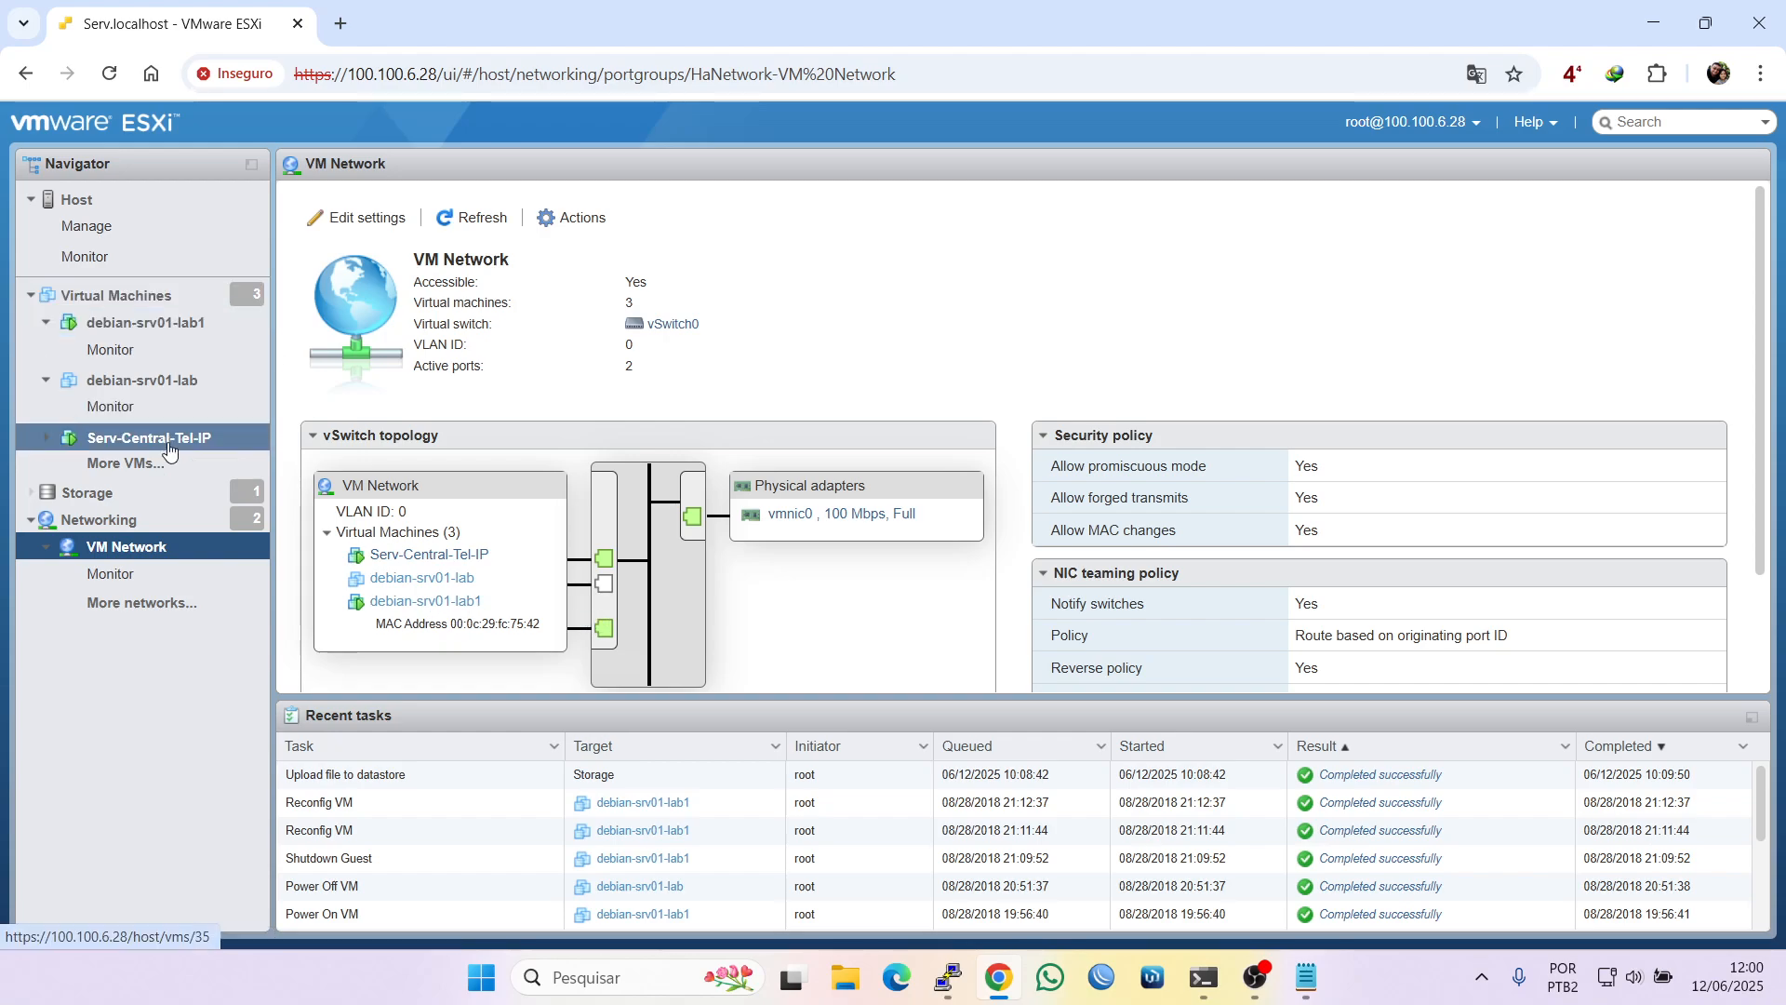
Return to the debian-srv01-lab1 virtual machine and open its browser console
left_click(146, 322)
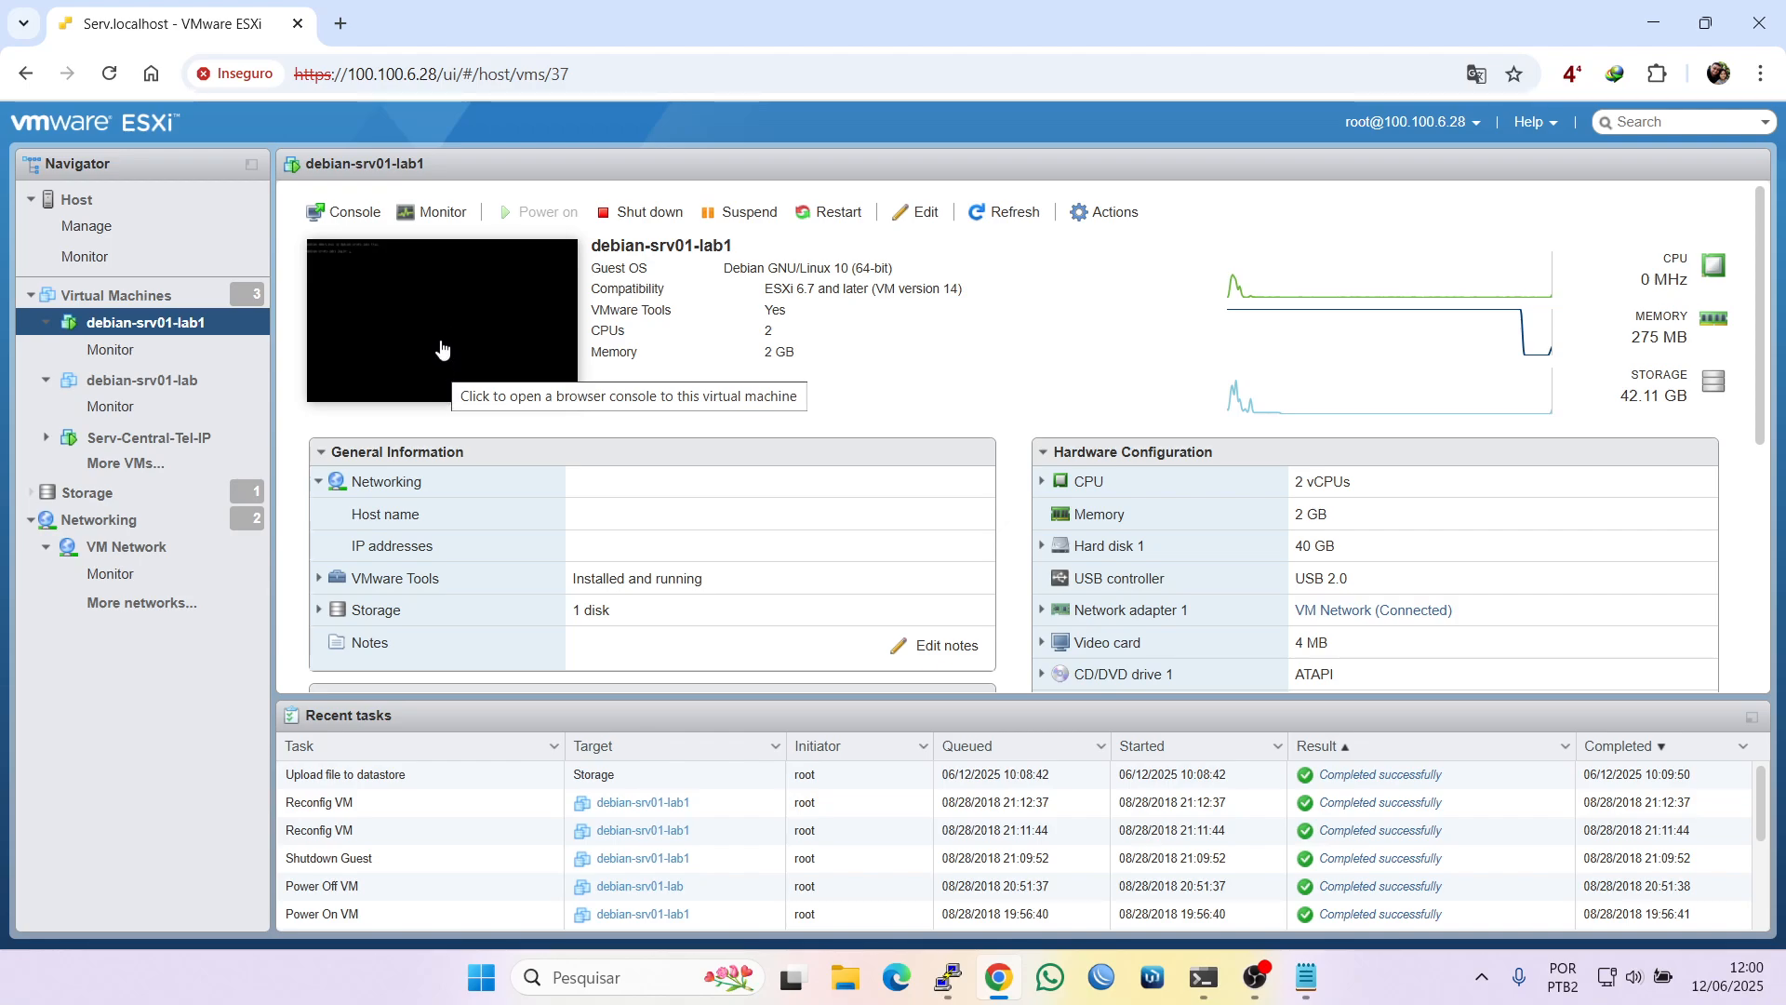
left_click(354, 330)
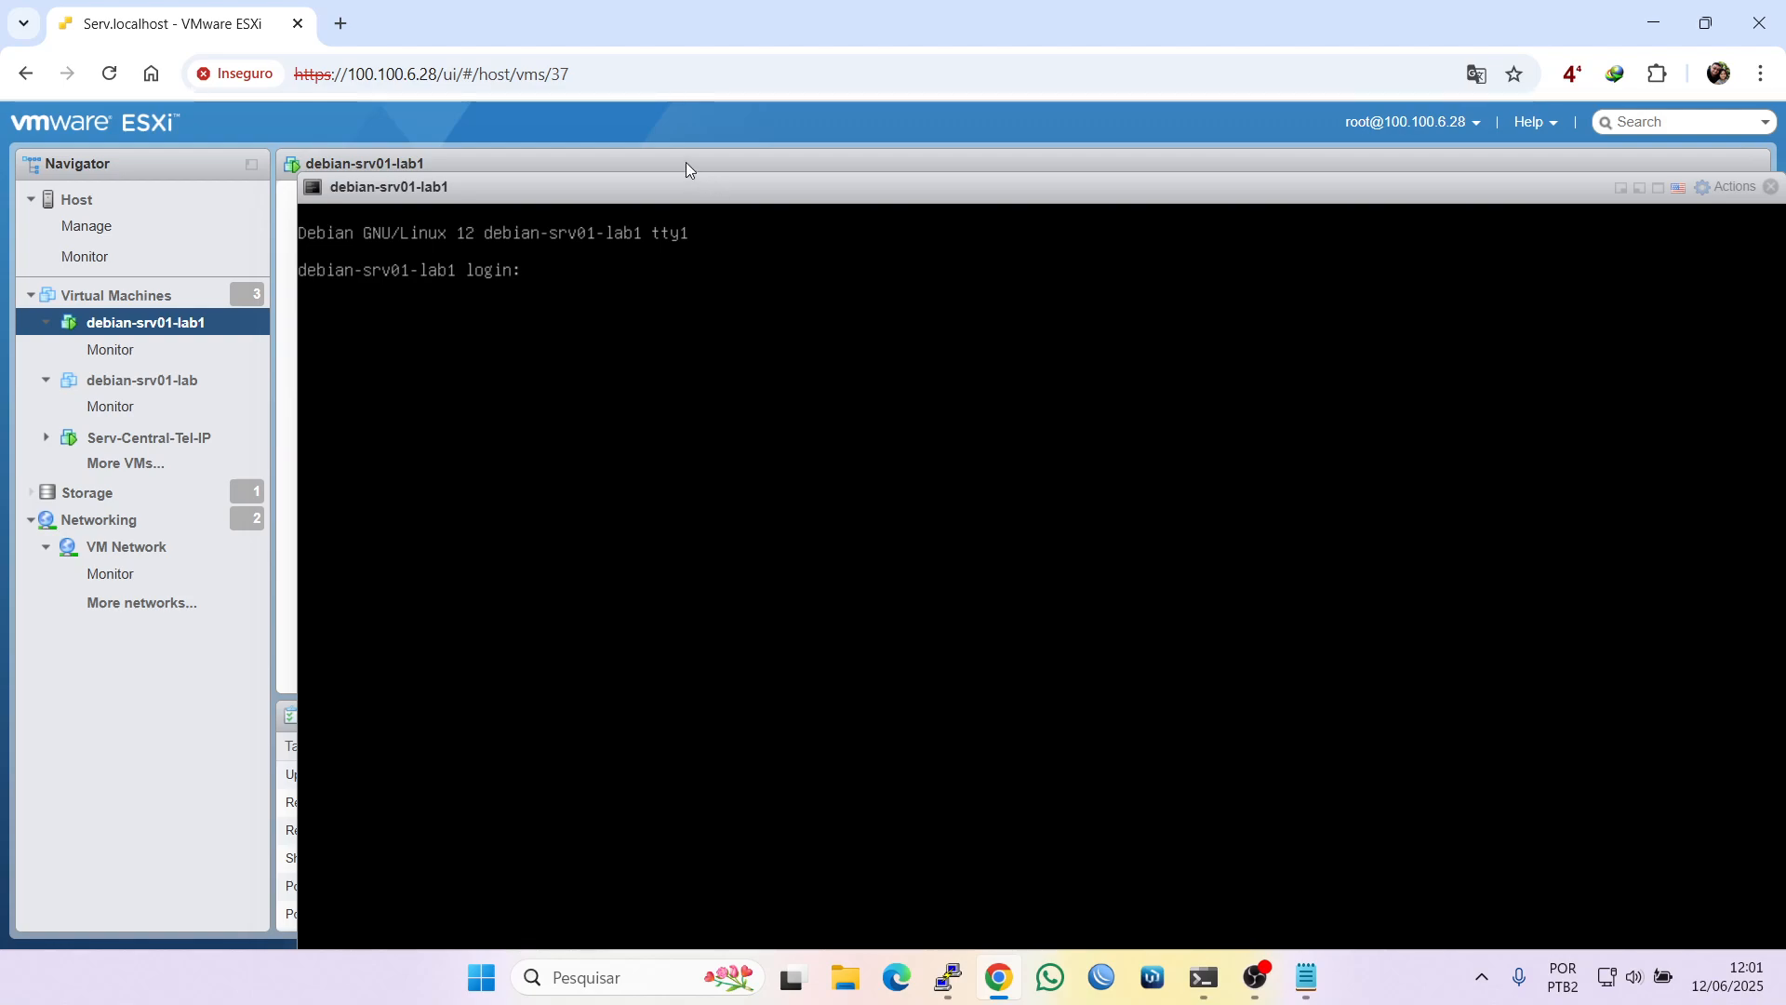
Close the virtual machine console and delete the debian-srv01-lab virtual machine from the host
left_click(1771, 189)
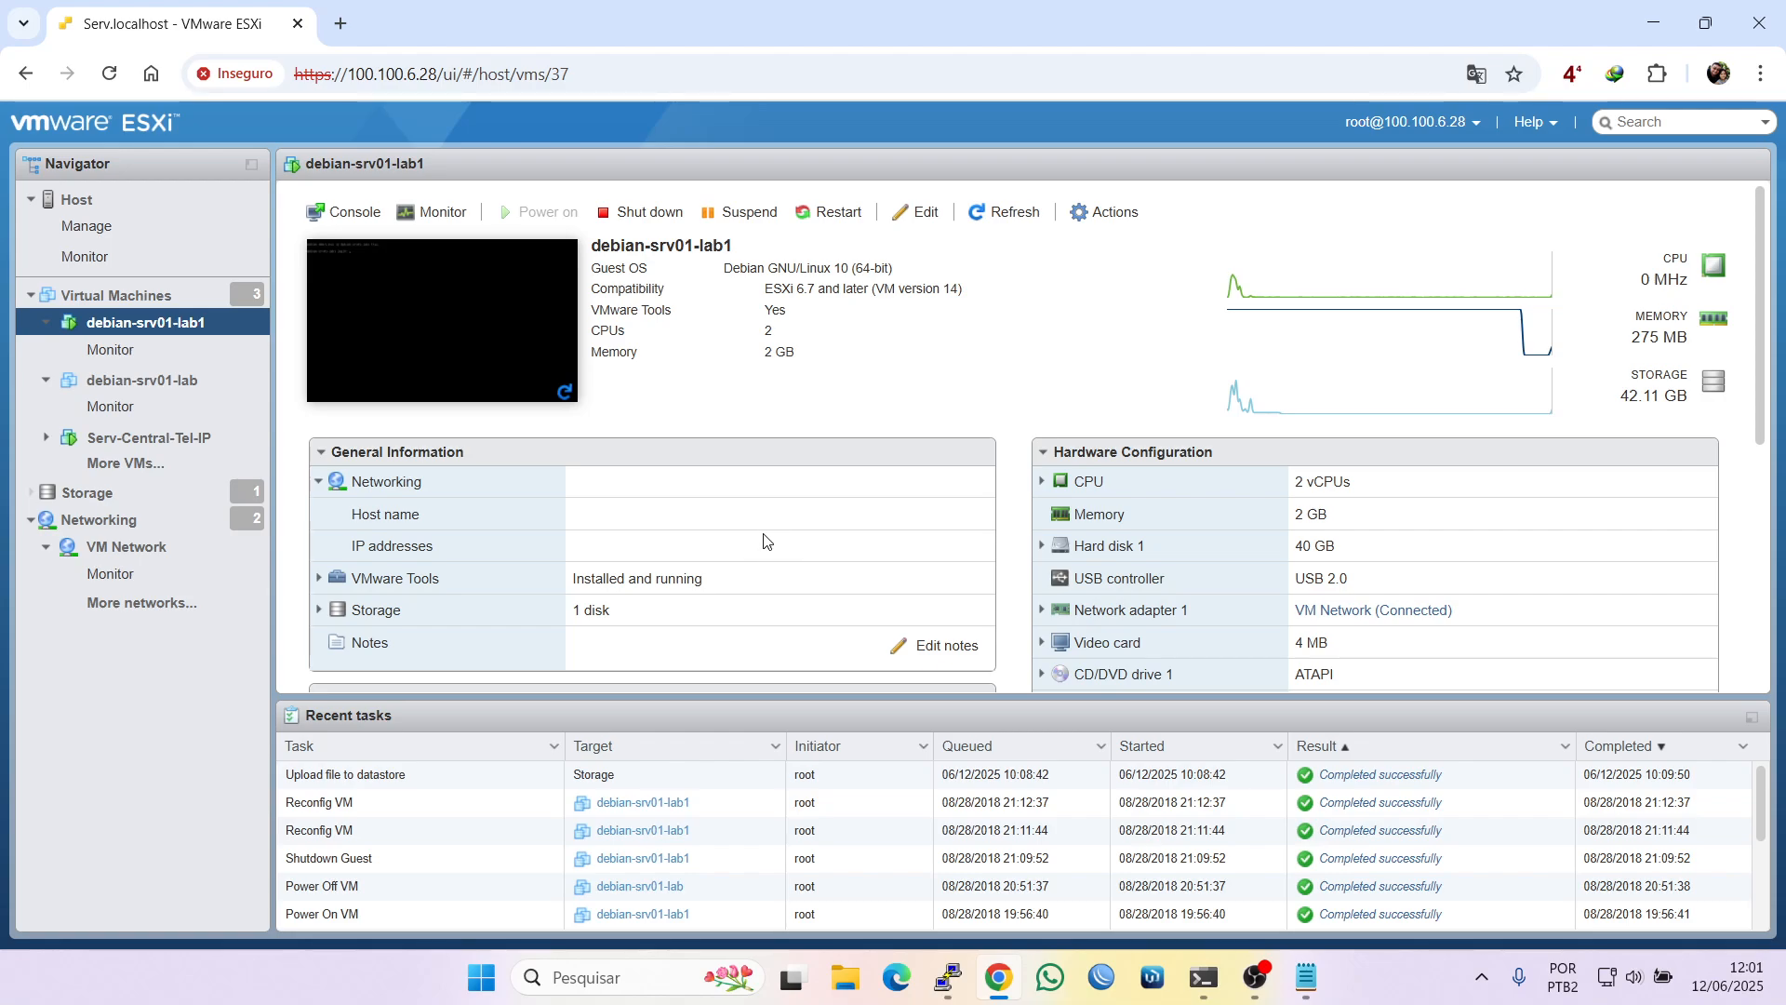
left_click(117, 297)
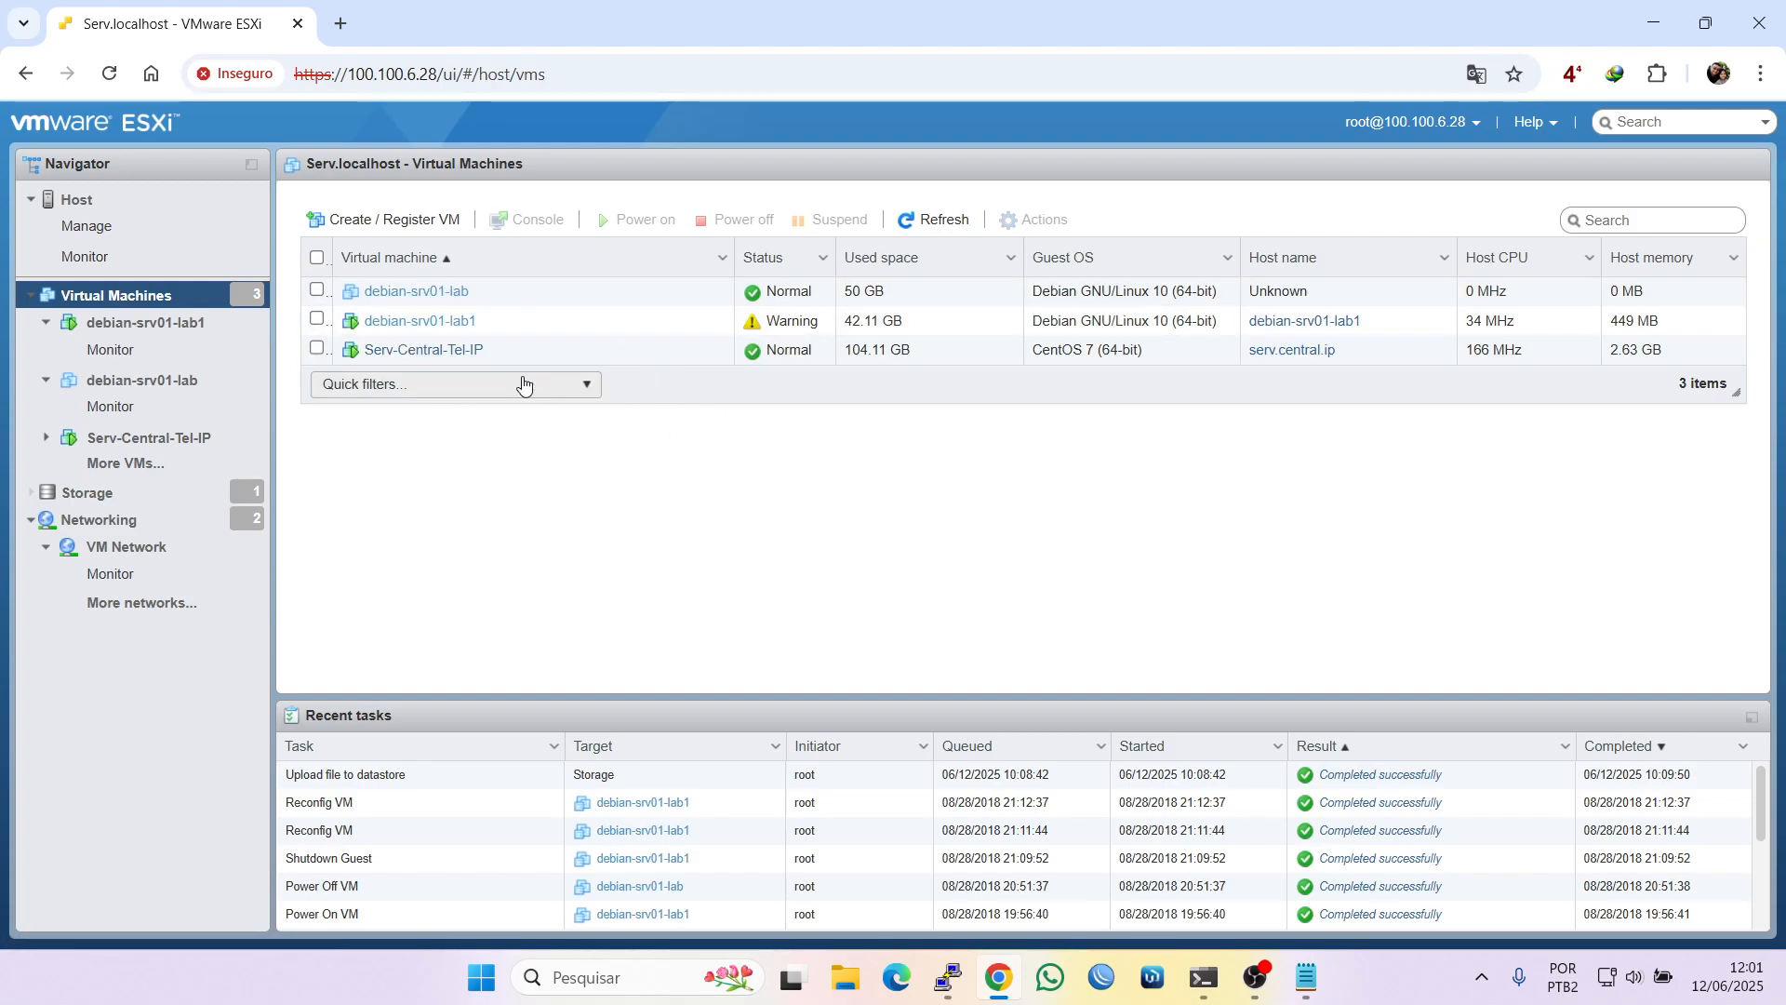
left_click(317, 291)
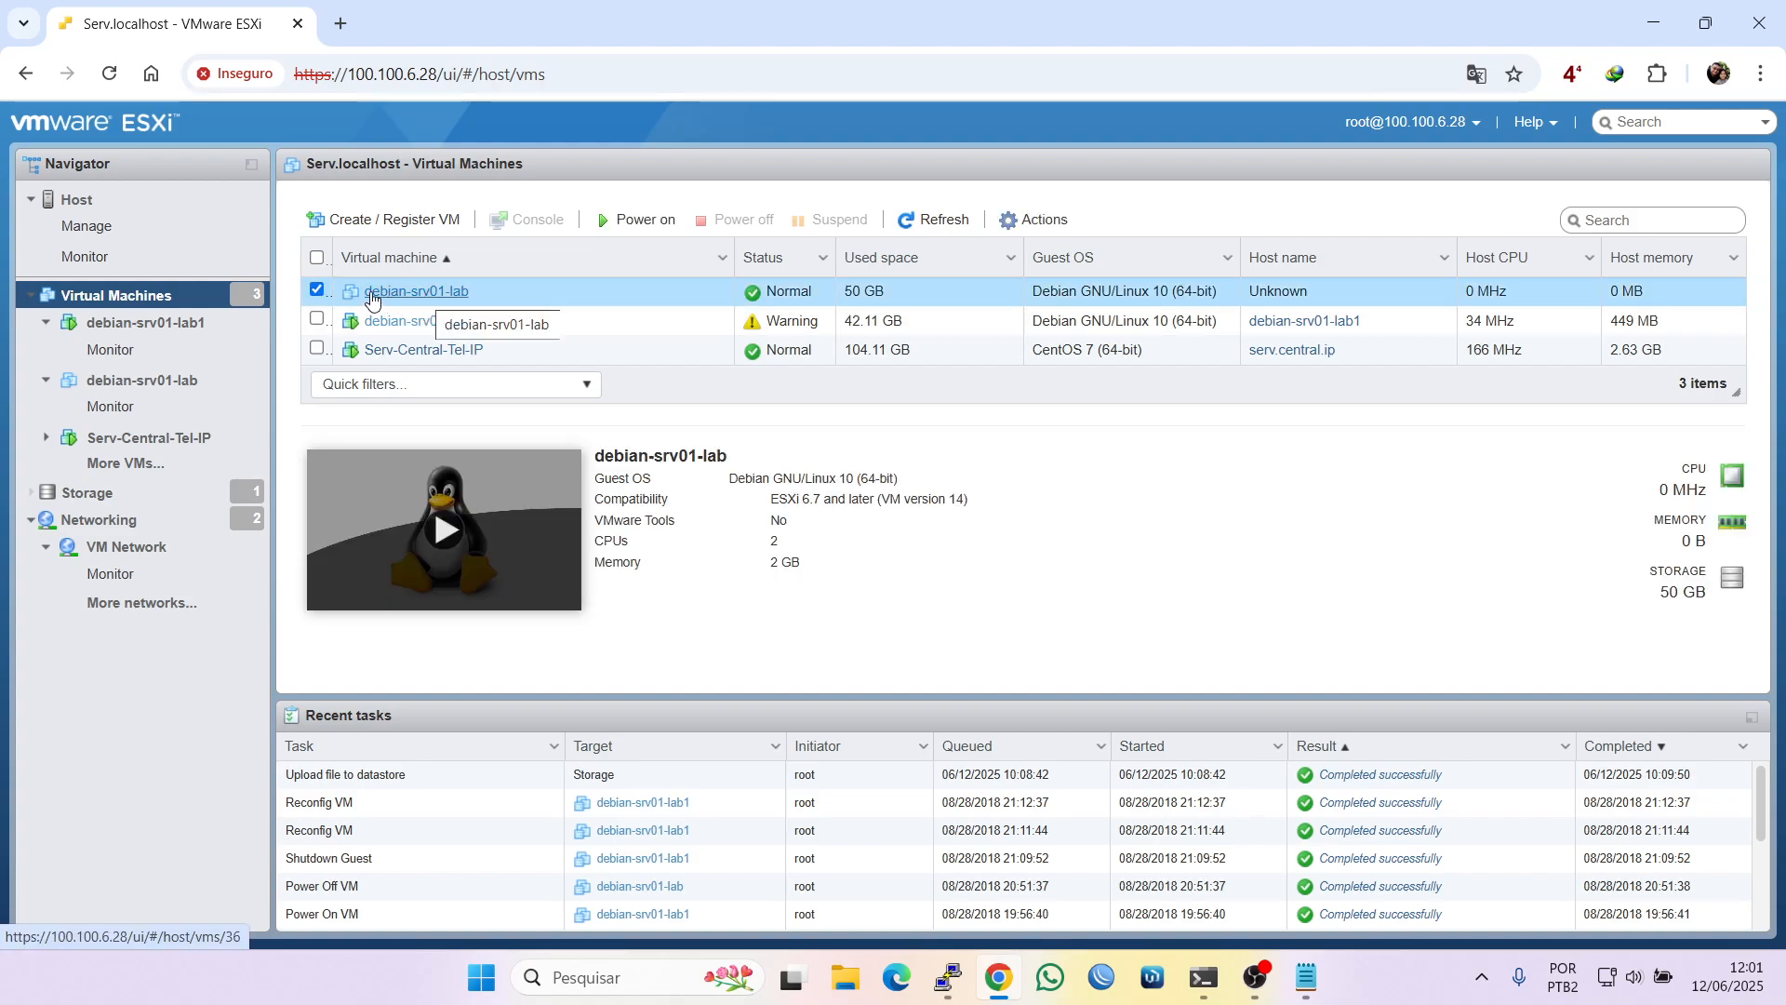
left_click(319, 291)
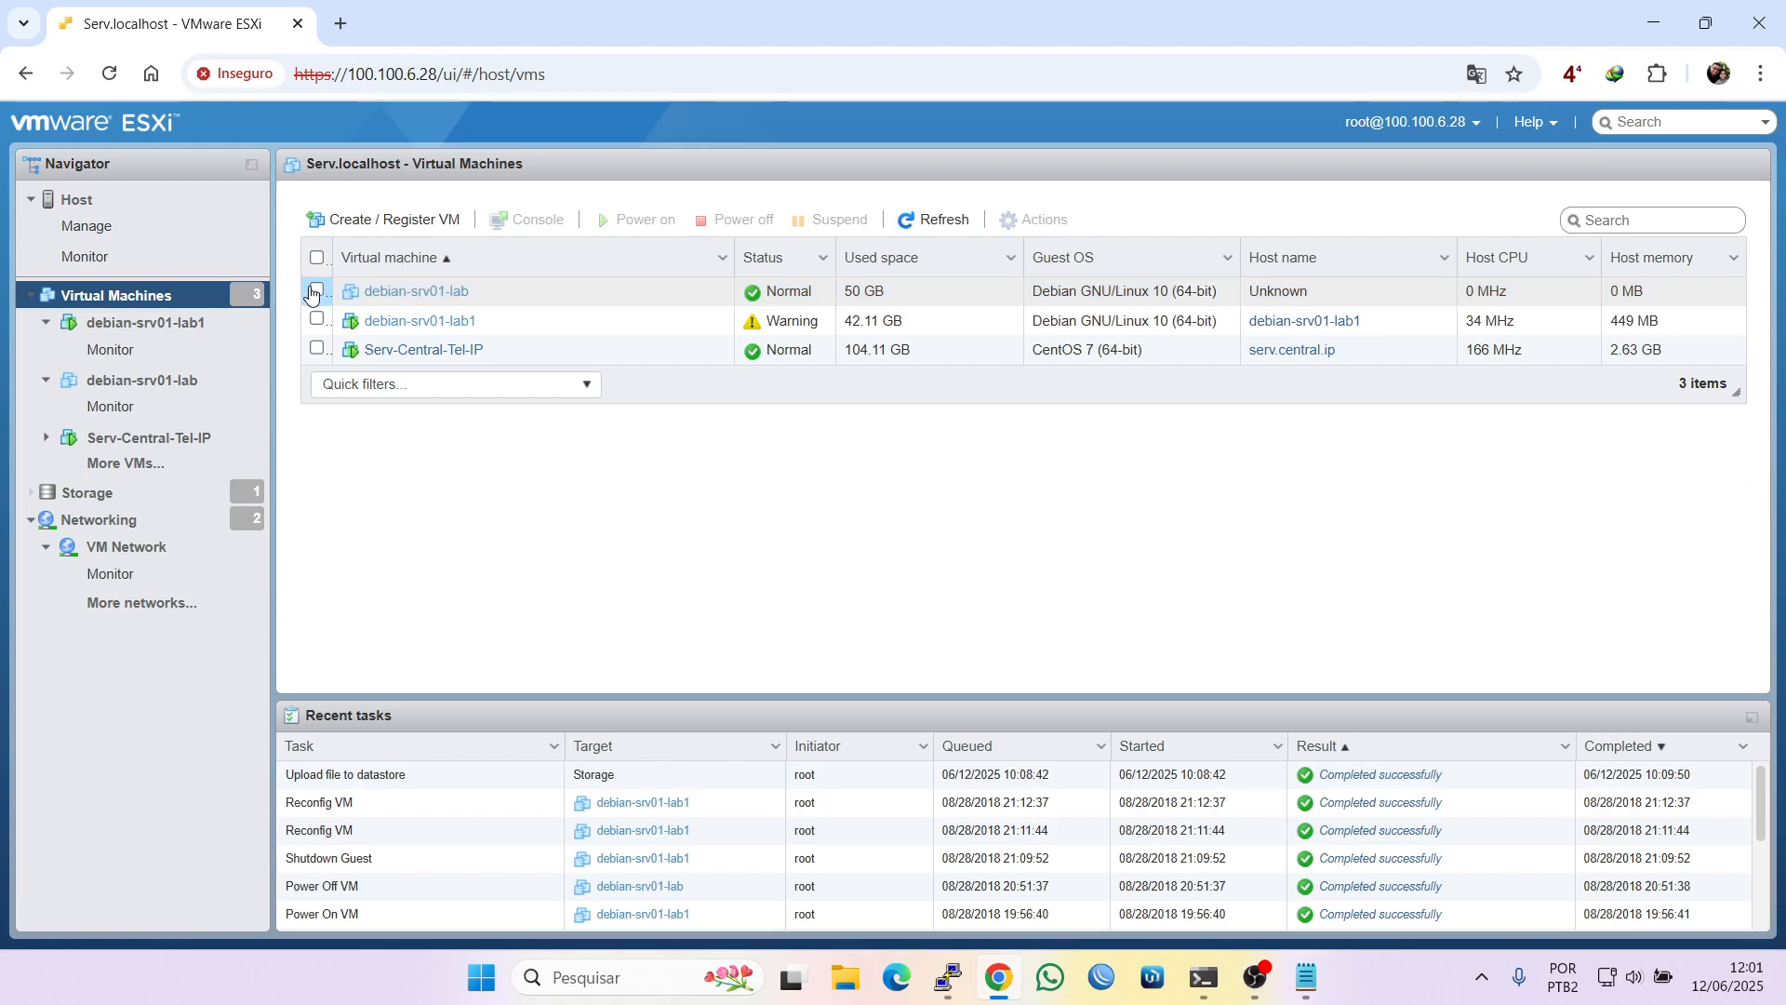
left_click(319, 290)
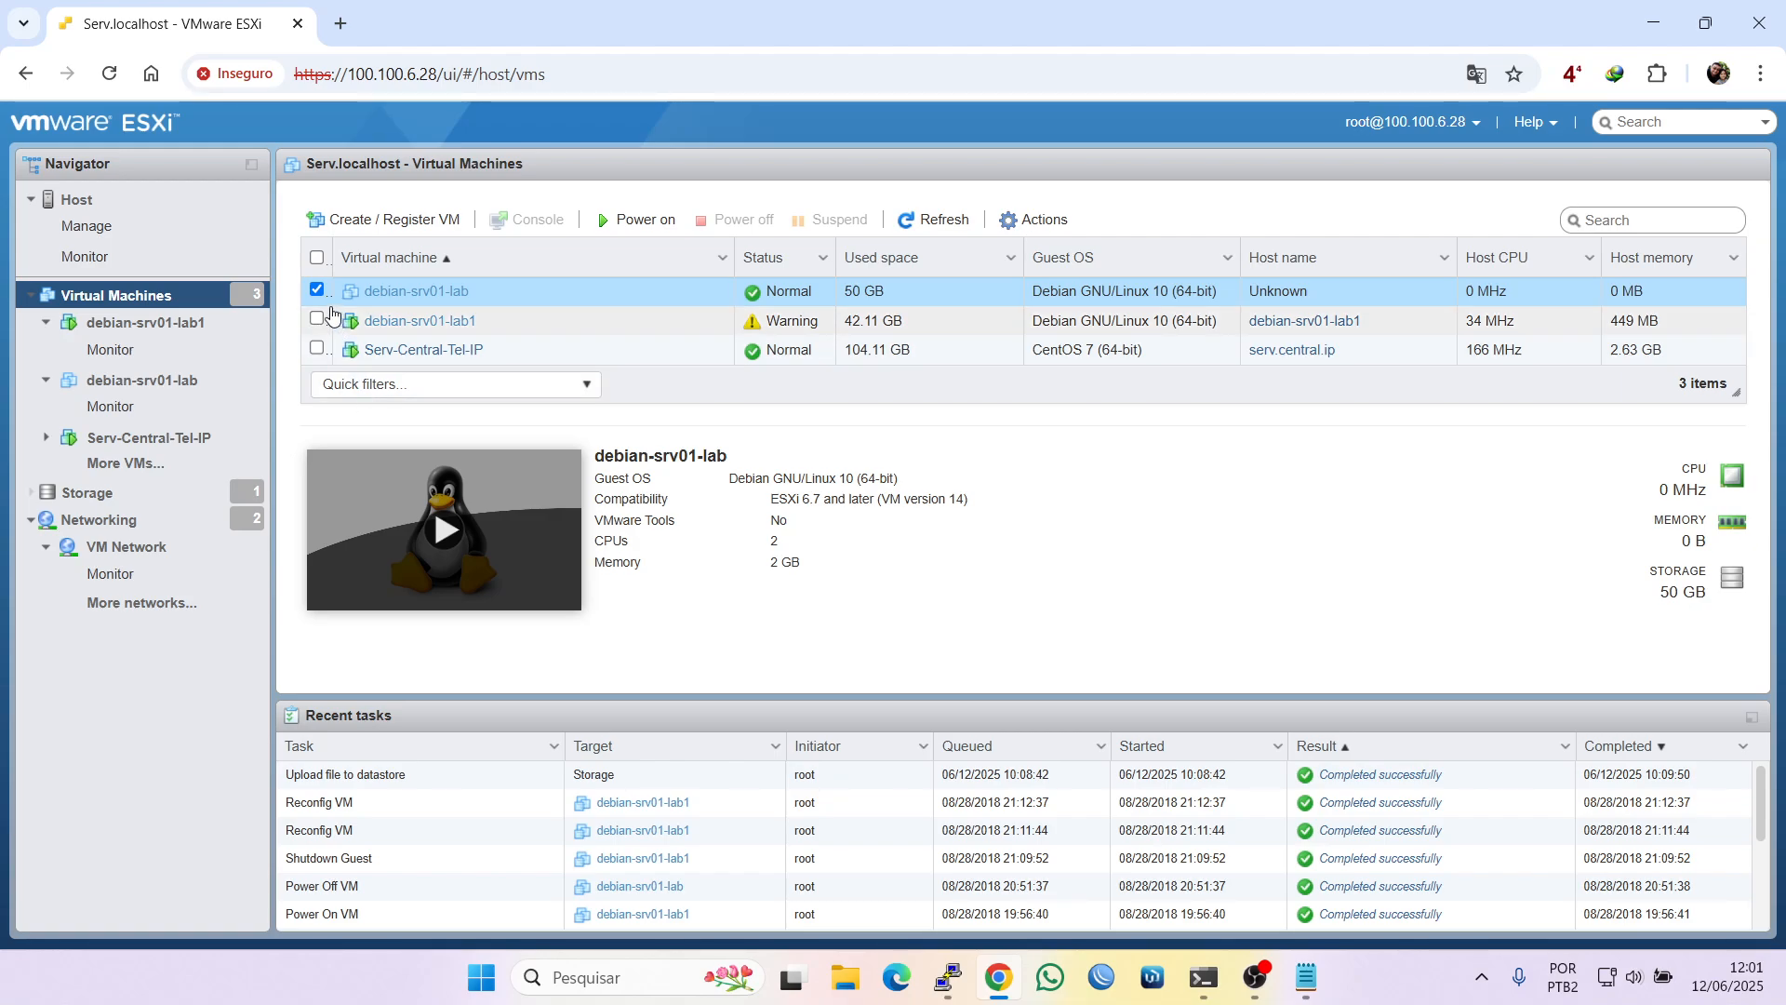
left_click(398, 296)
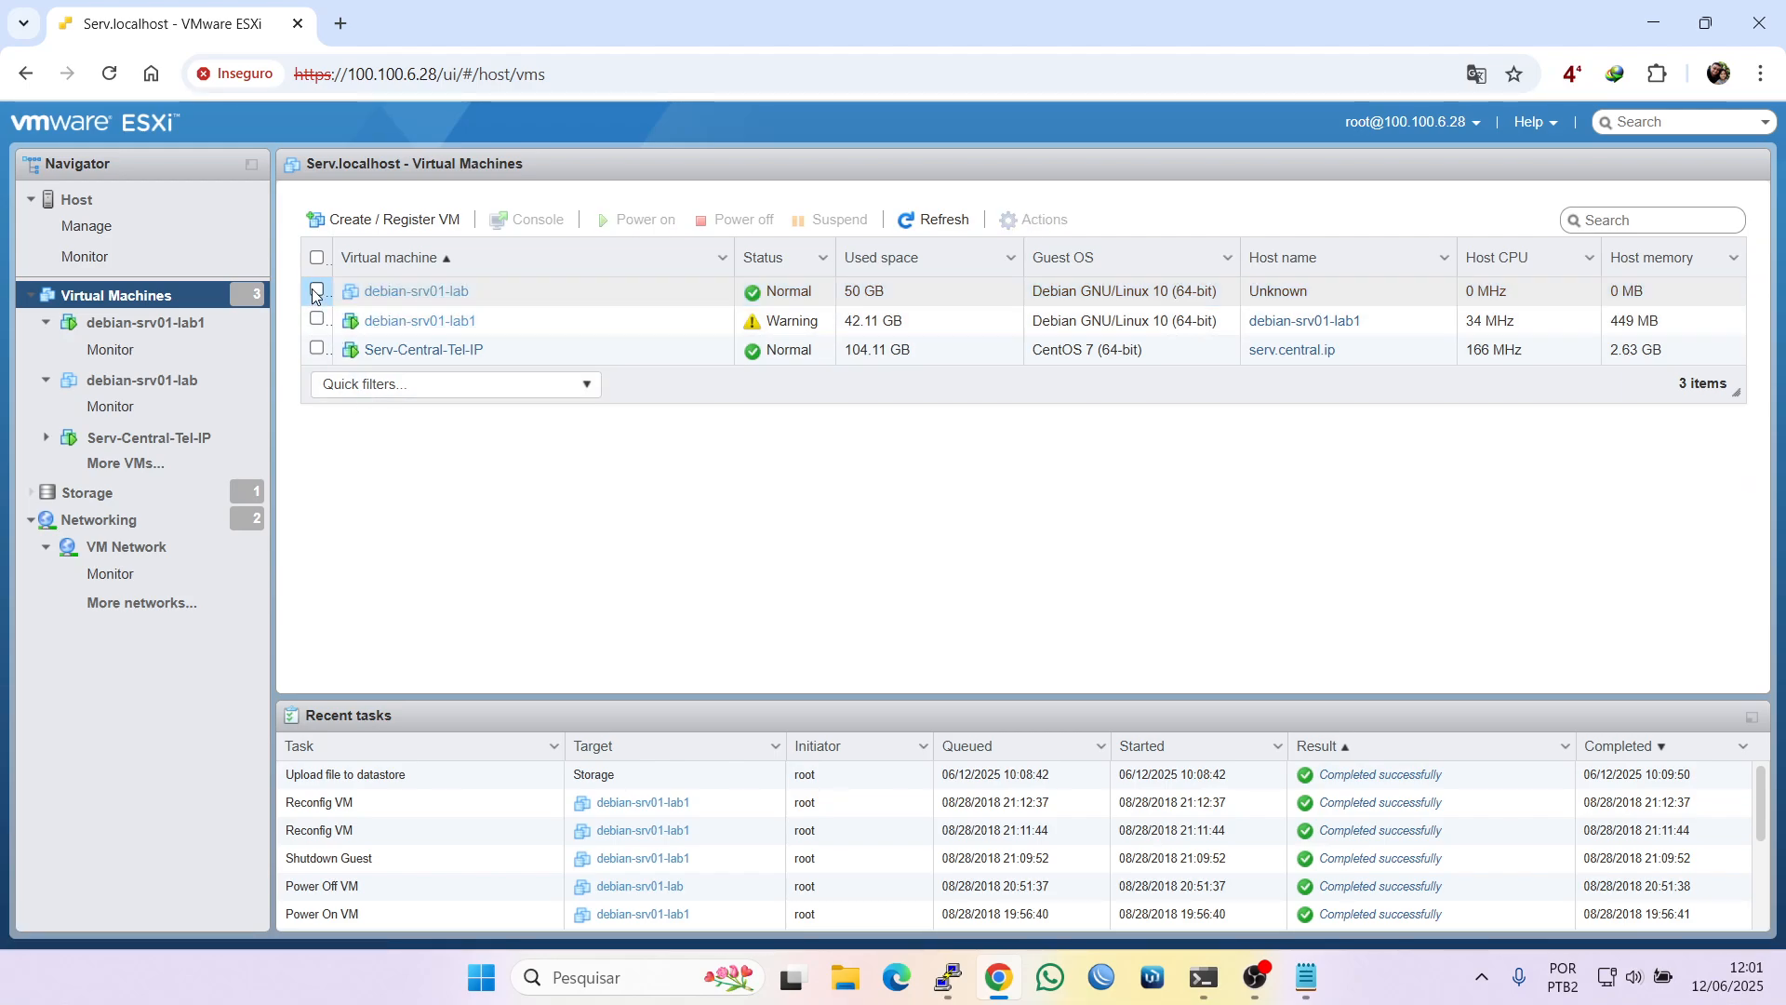
right_click(401, 298)
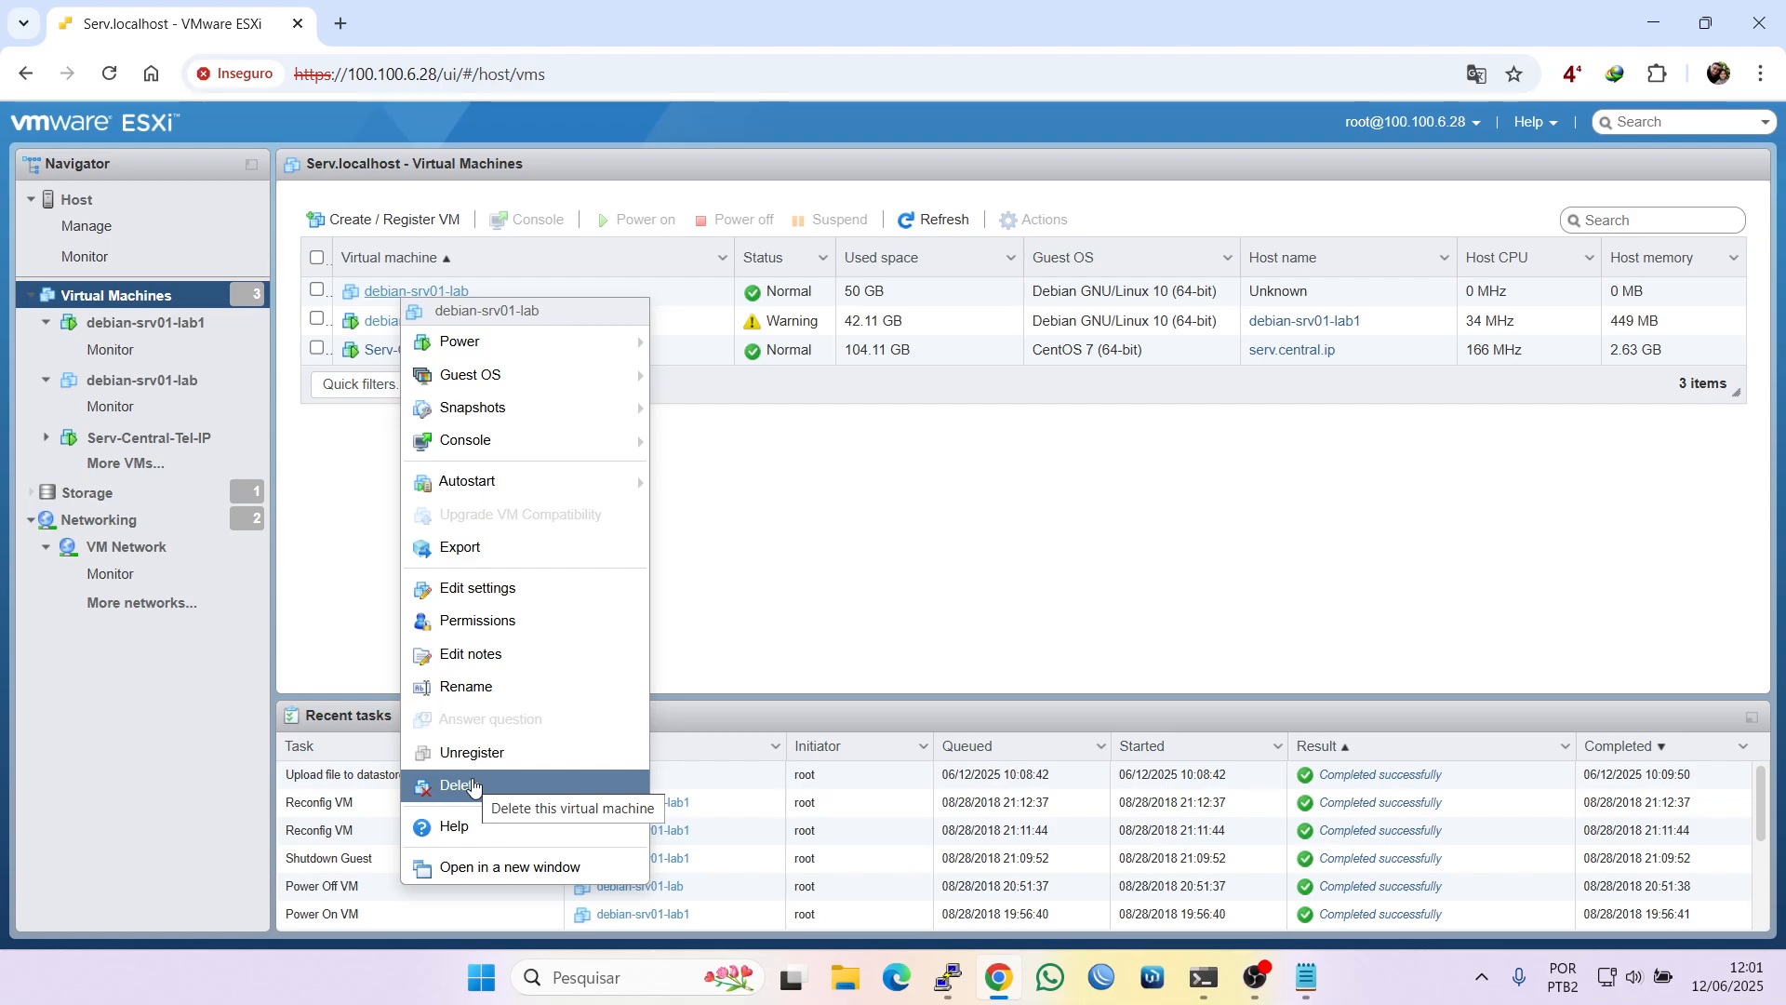
left_click(706, 500)
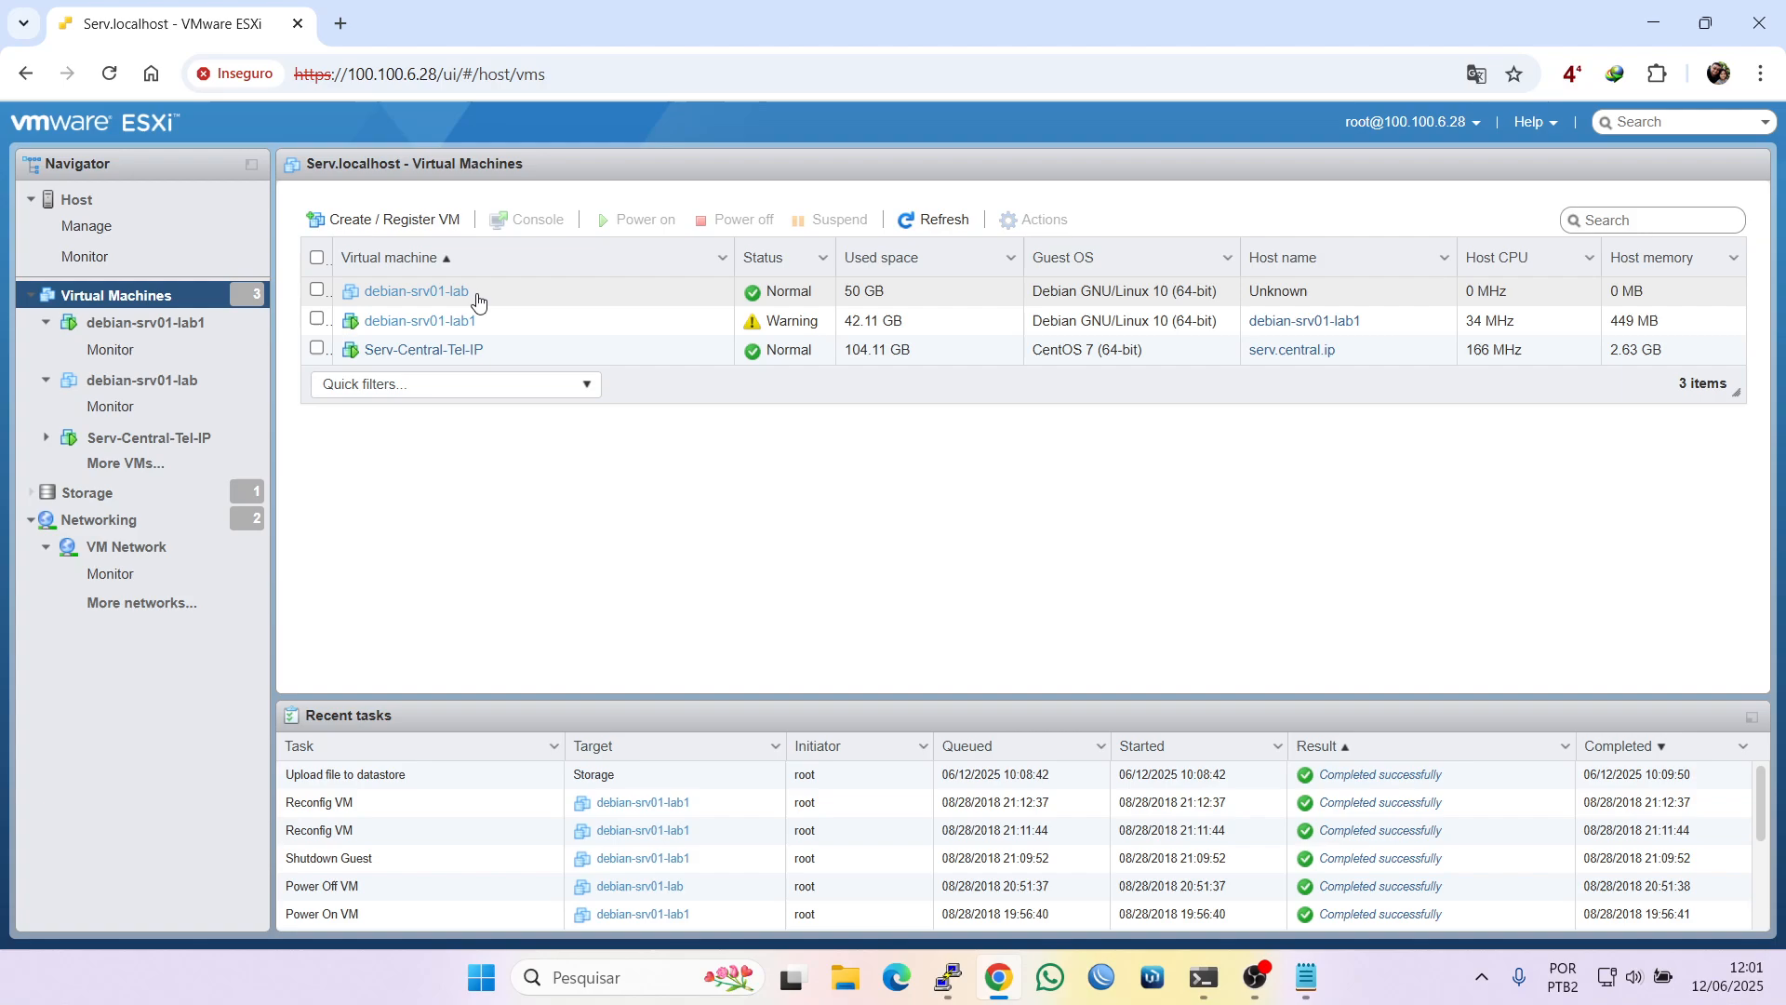
right_click(395, 296)
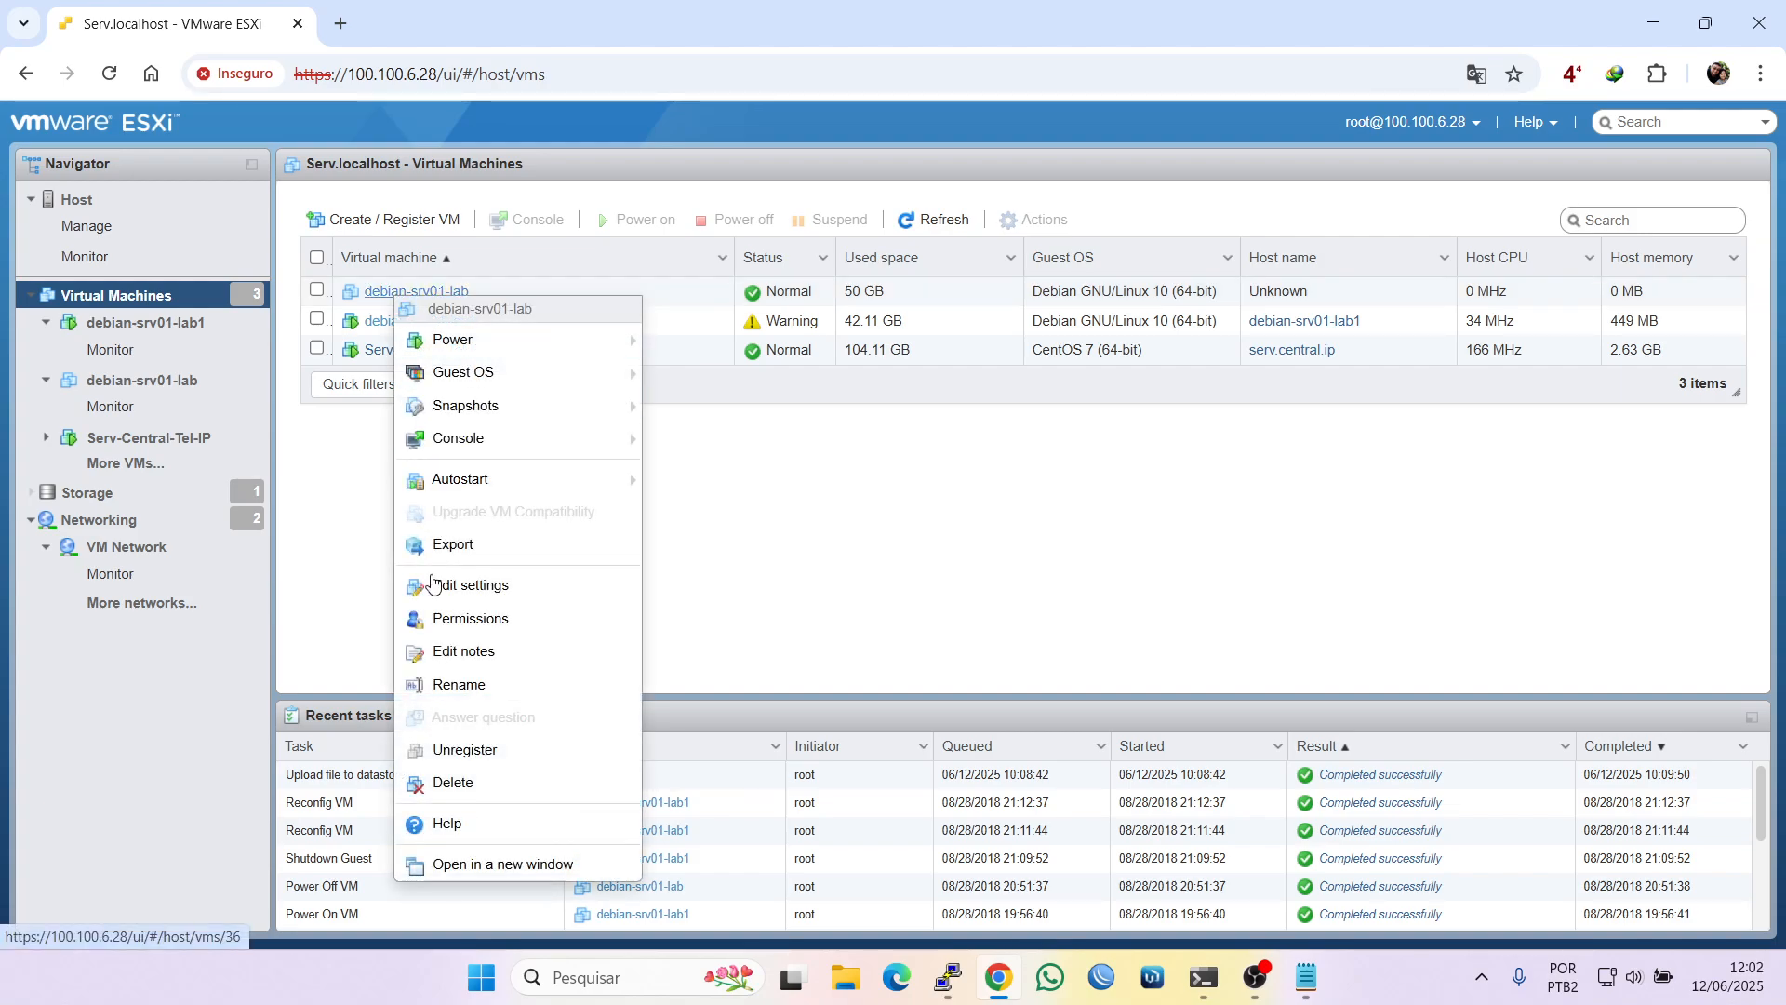
left_click(447, 784)
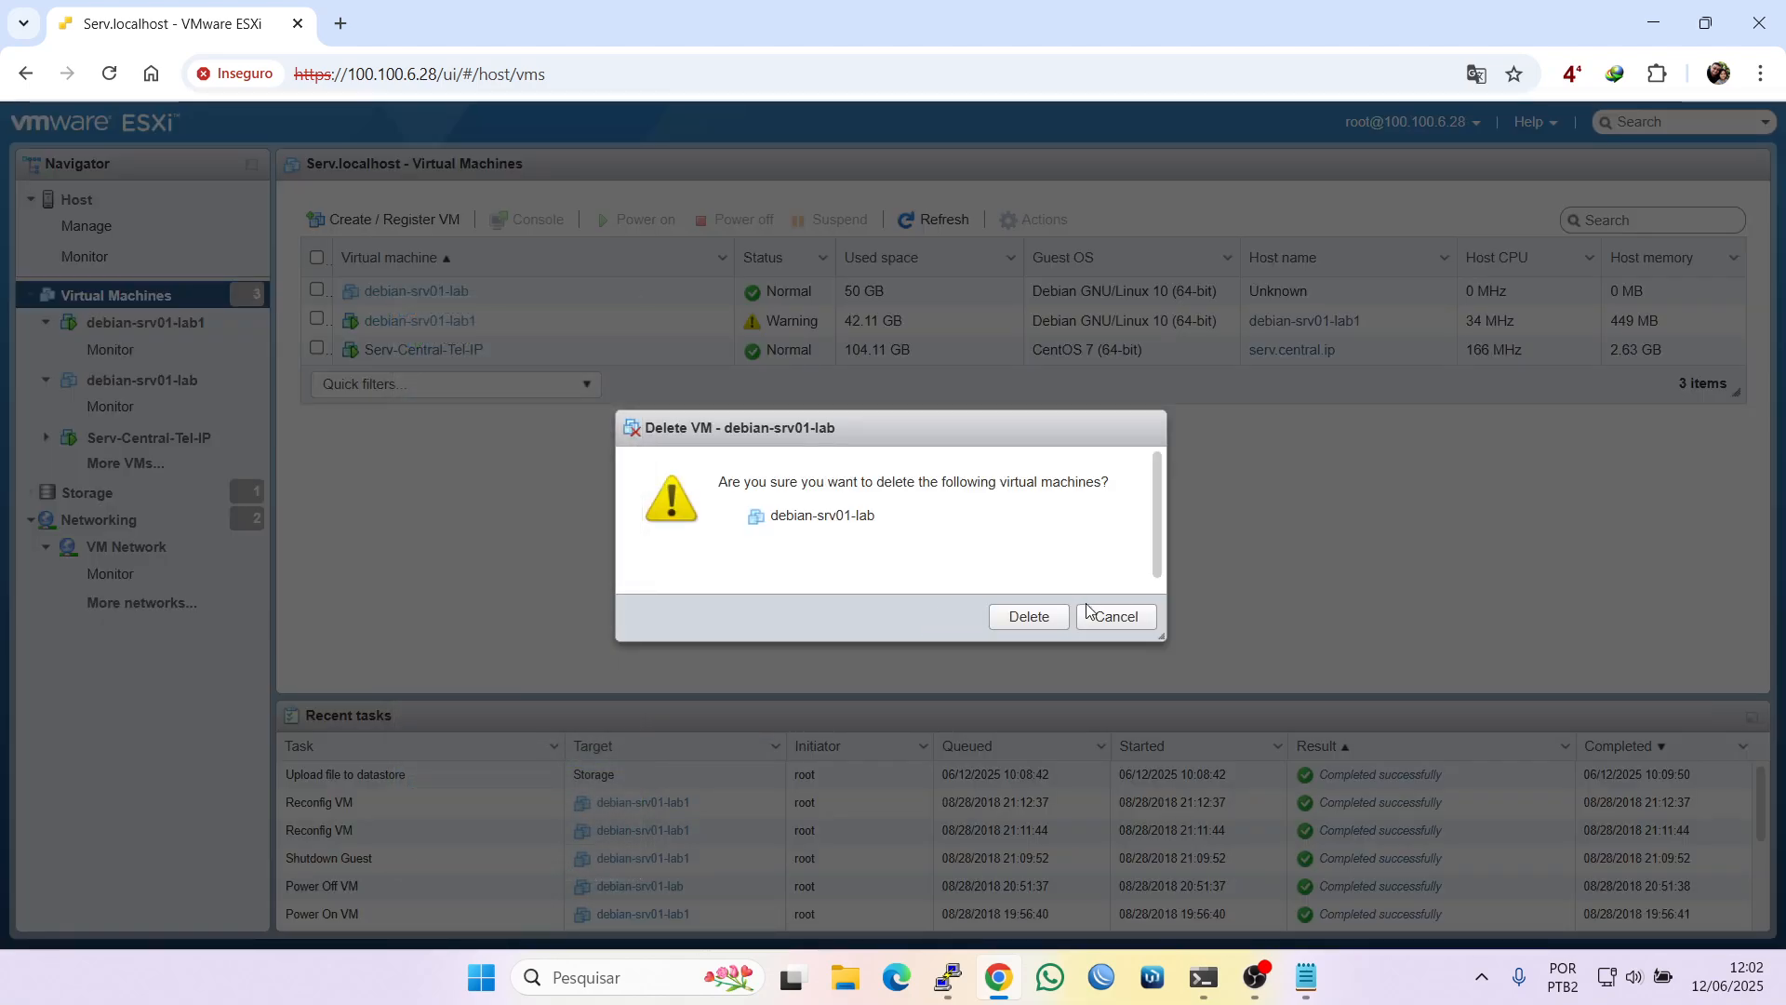
left_click(1025, 620)
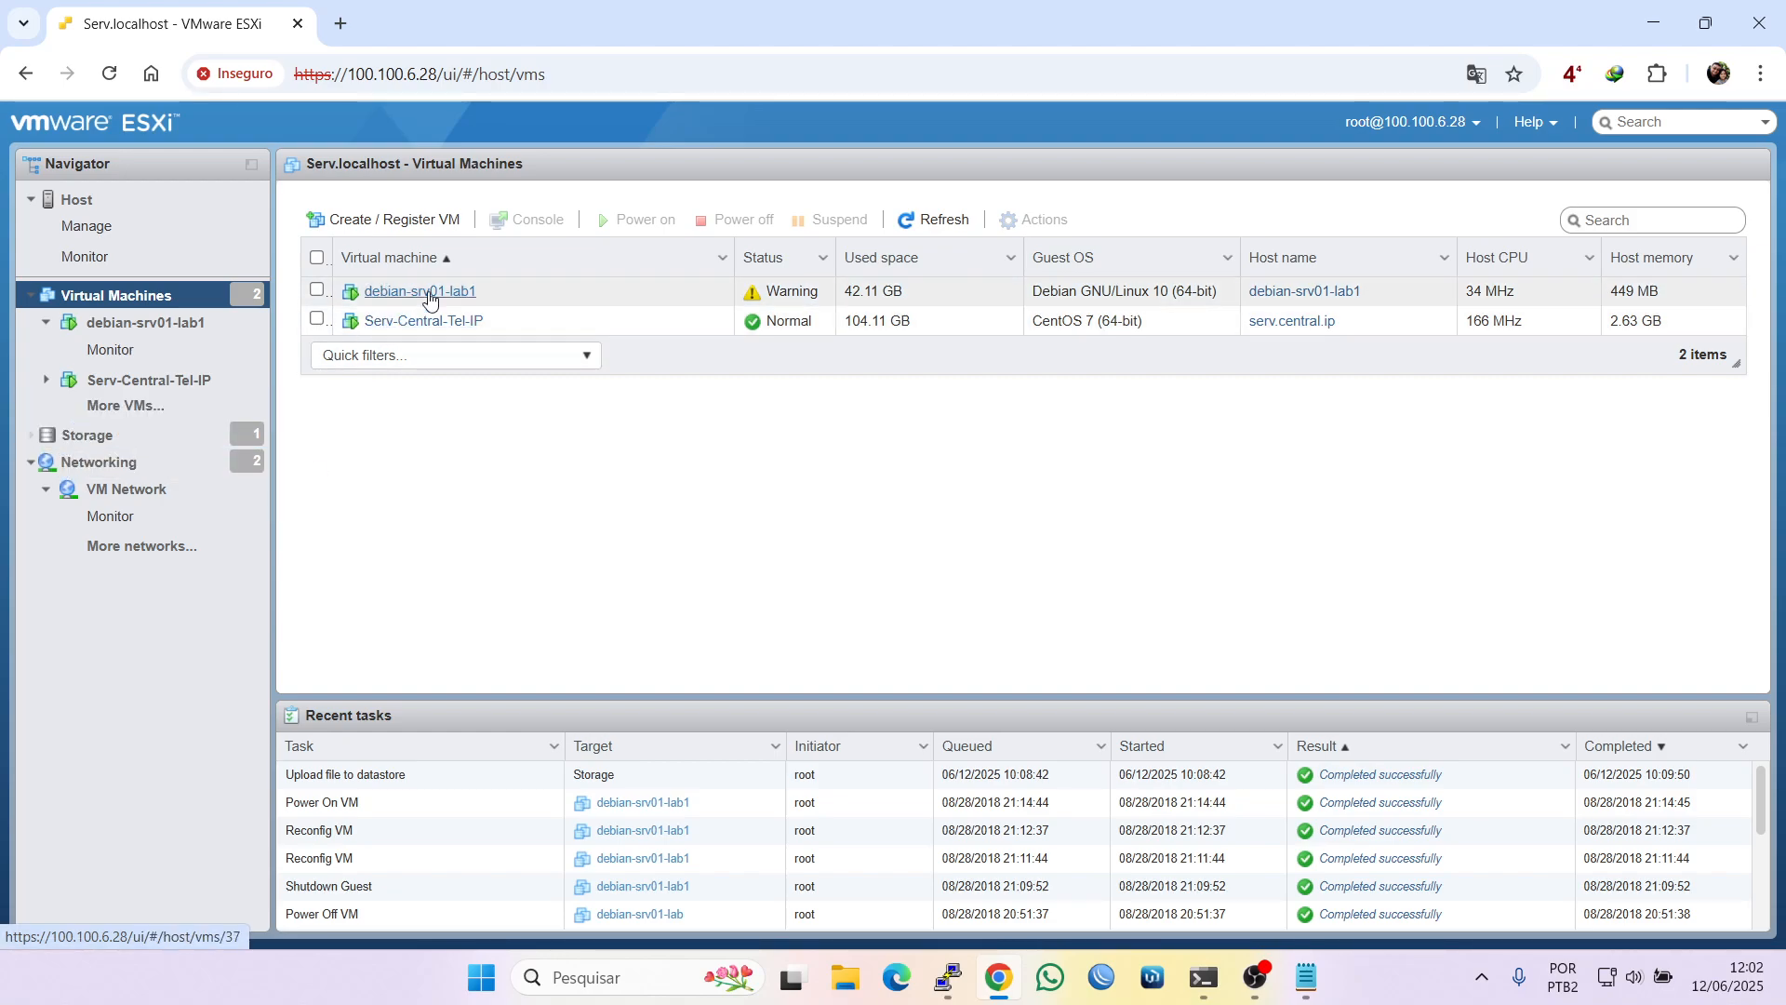
Browse the Storage datastore, inspect the debian-srv01-lab1 and Serv-Central-Tel-IP folders, and close the datastore browser
left_click(88, 435)
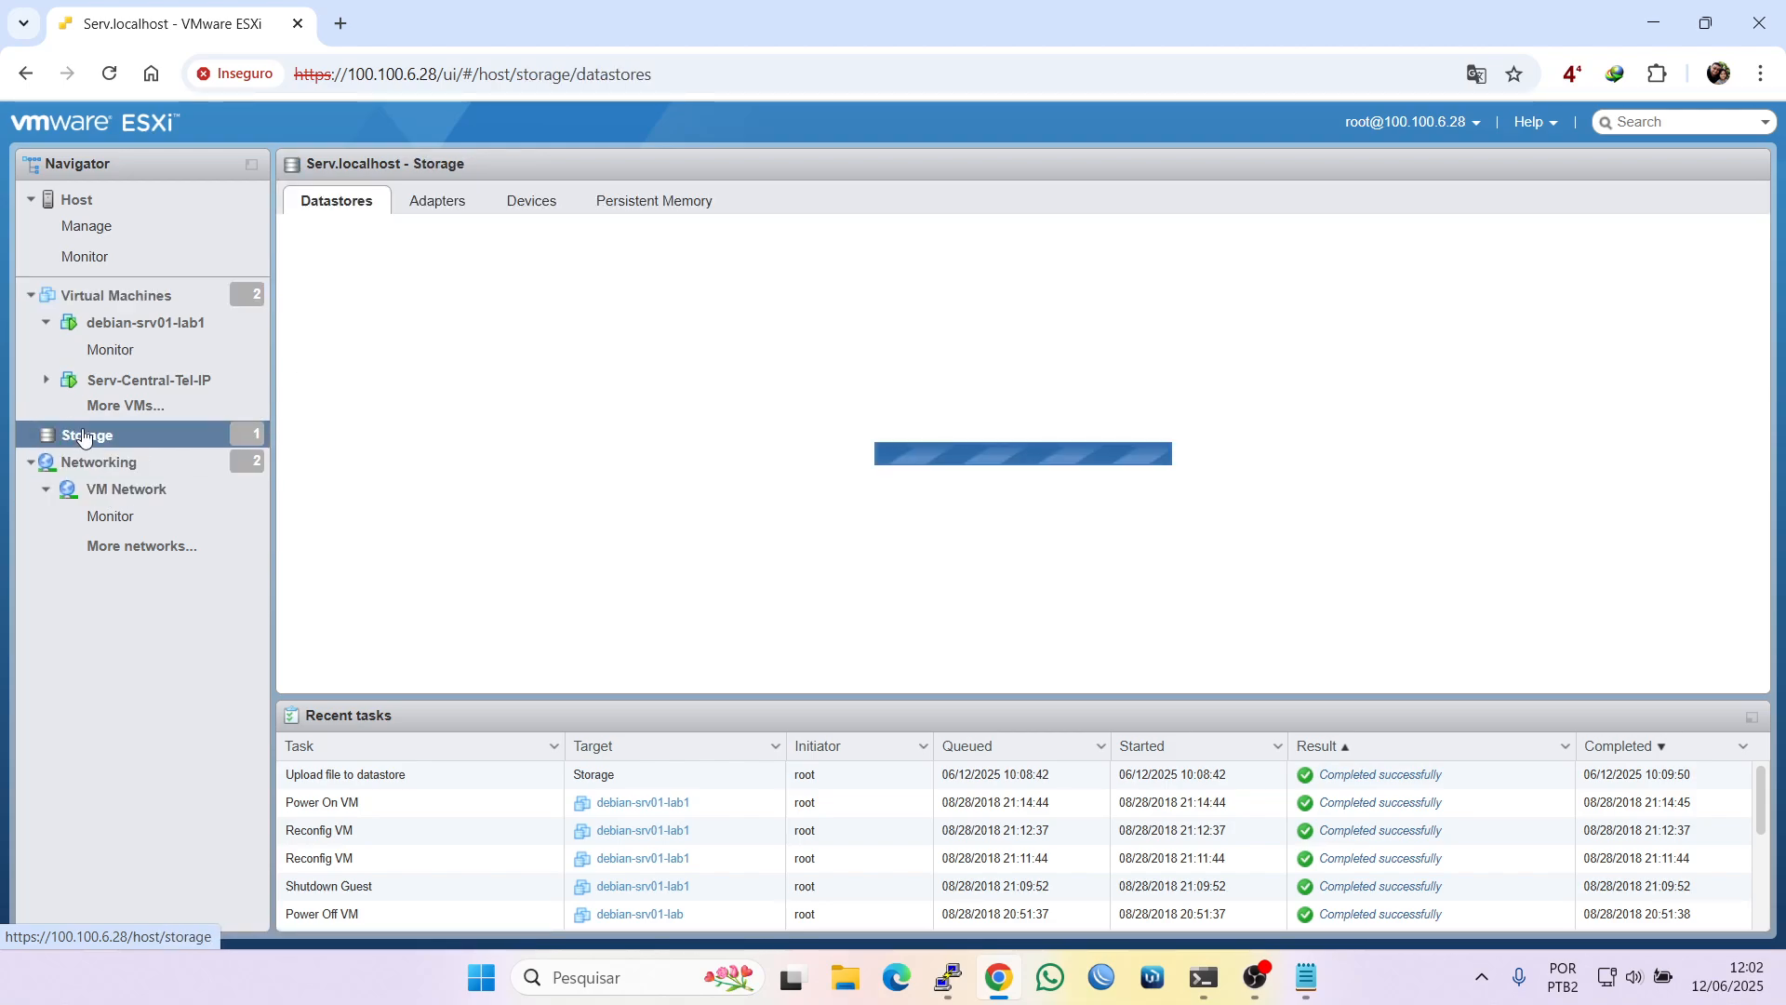
left_click(766, 251)
left_click(596, 410)
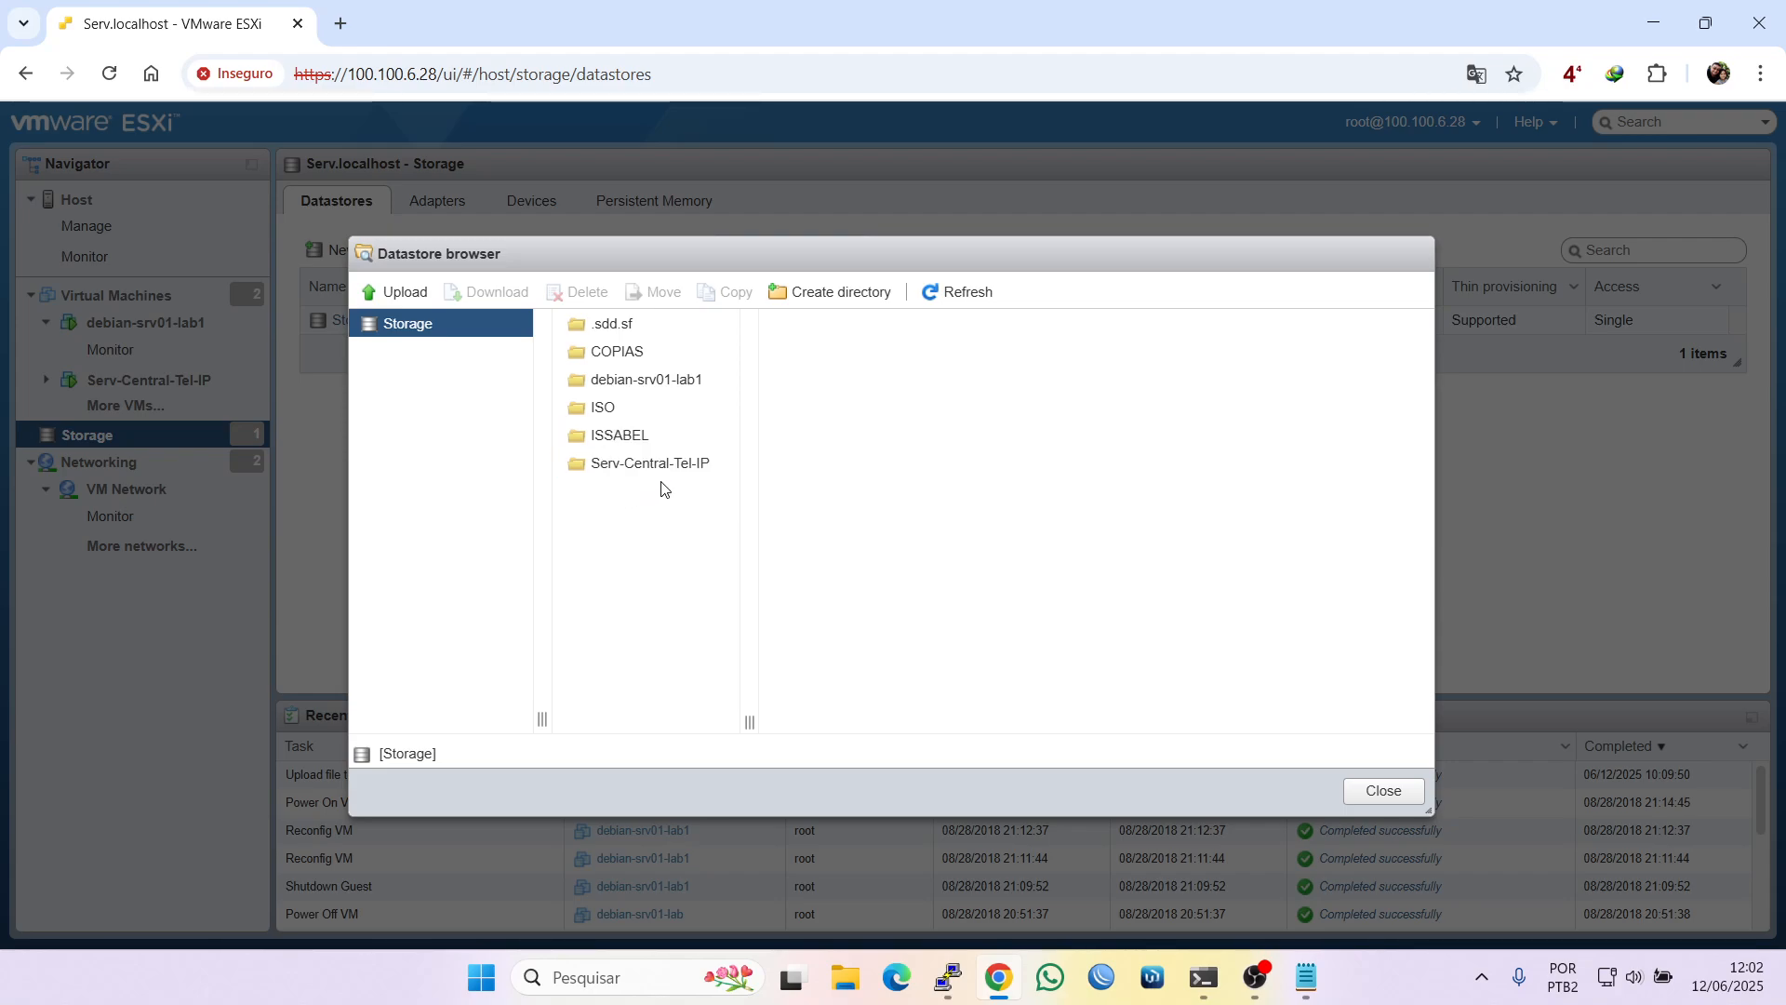
left_click(613, 391)
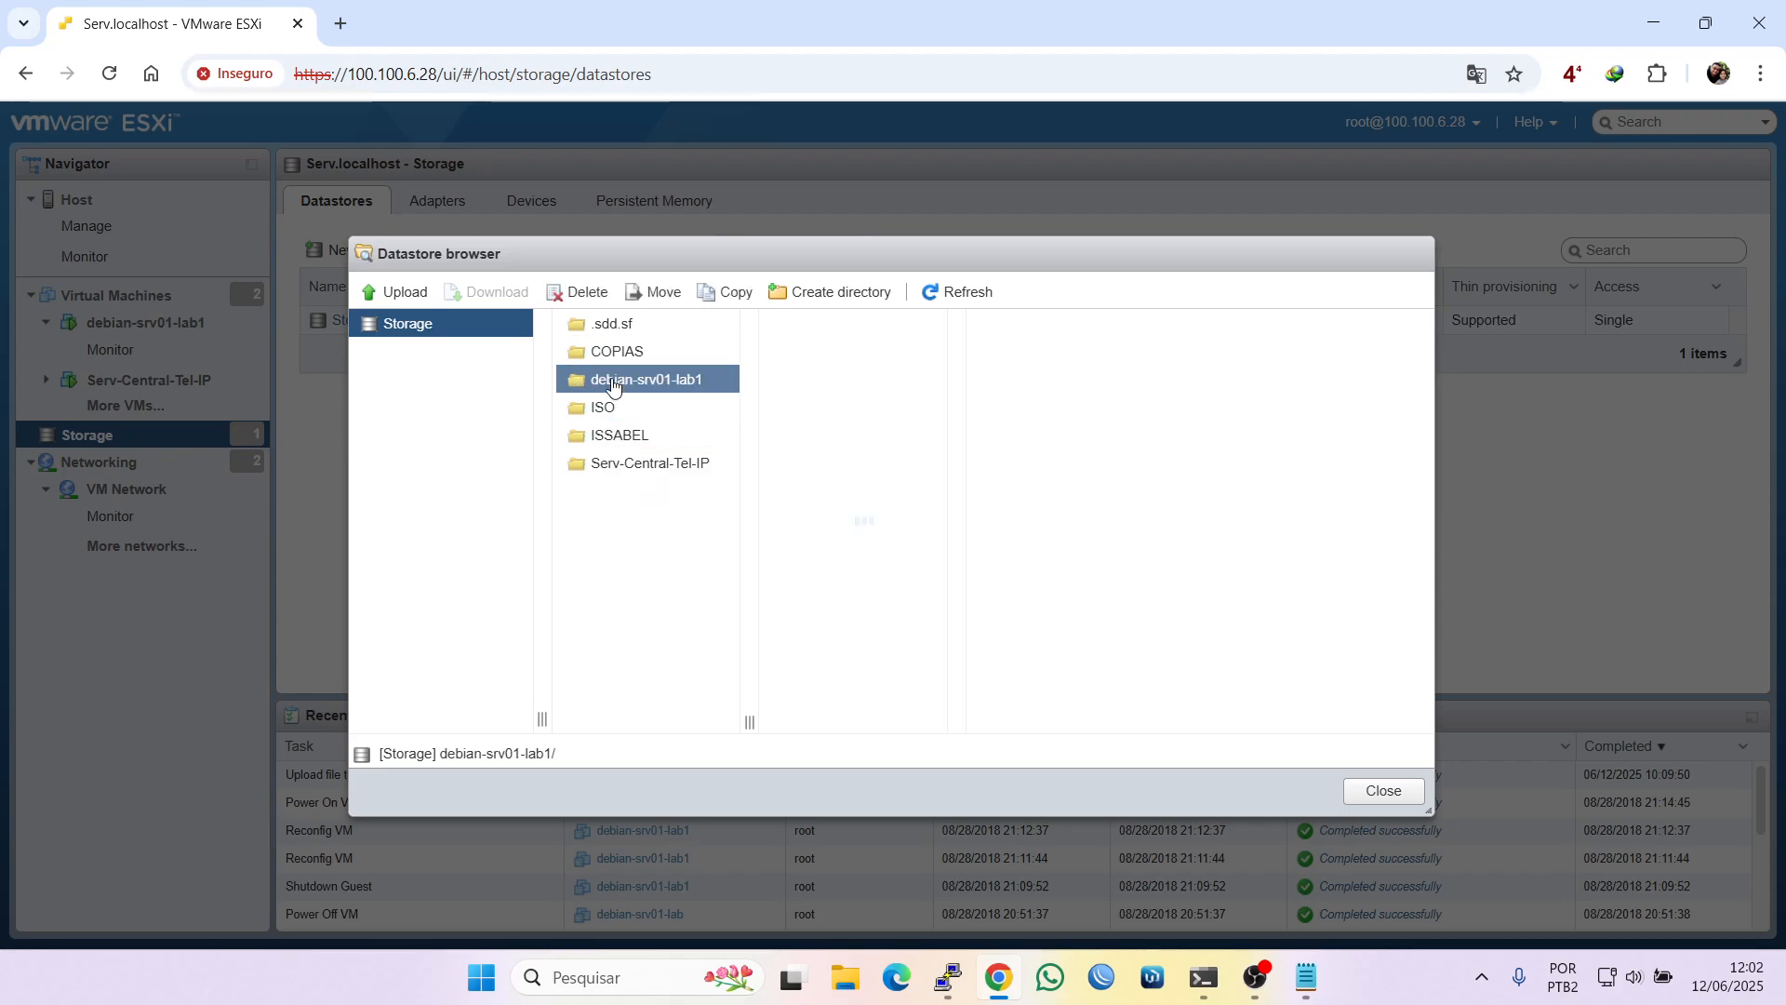
left_click(625, 472)
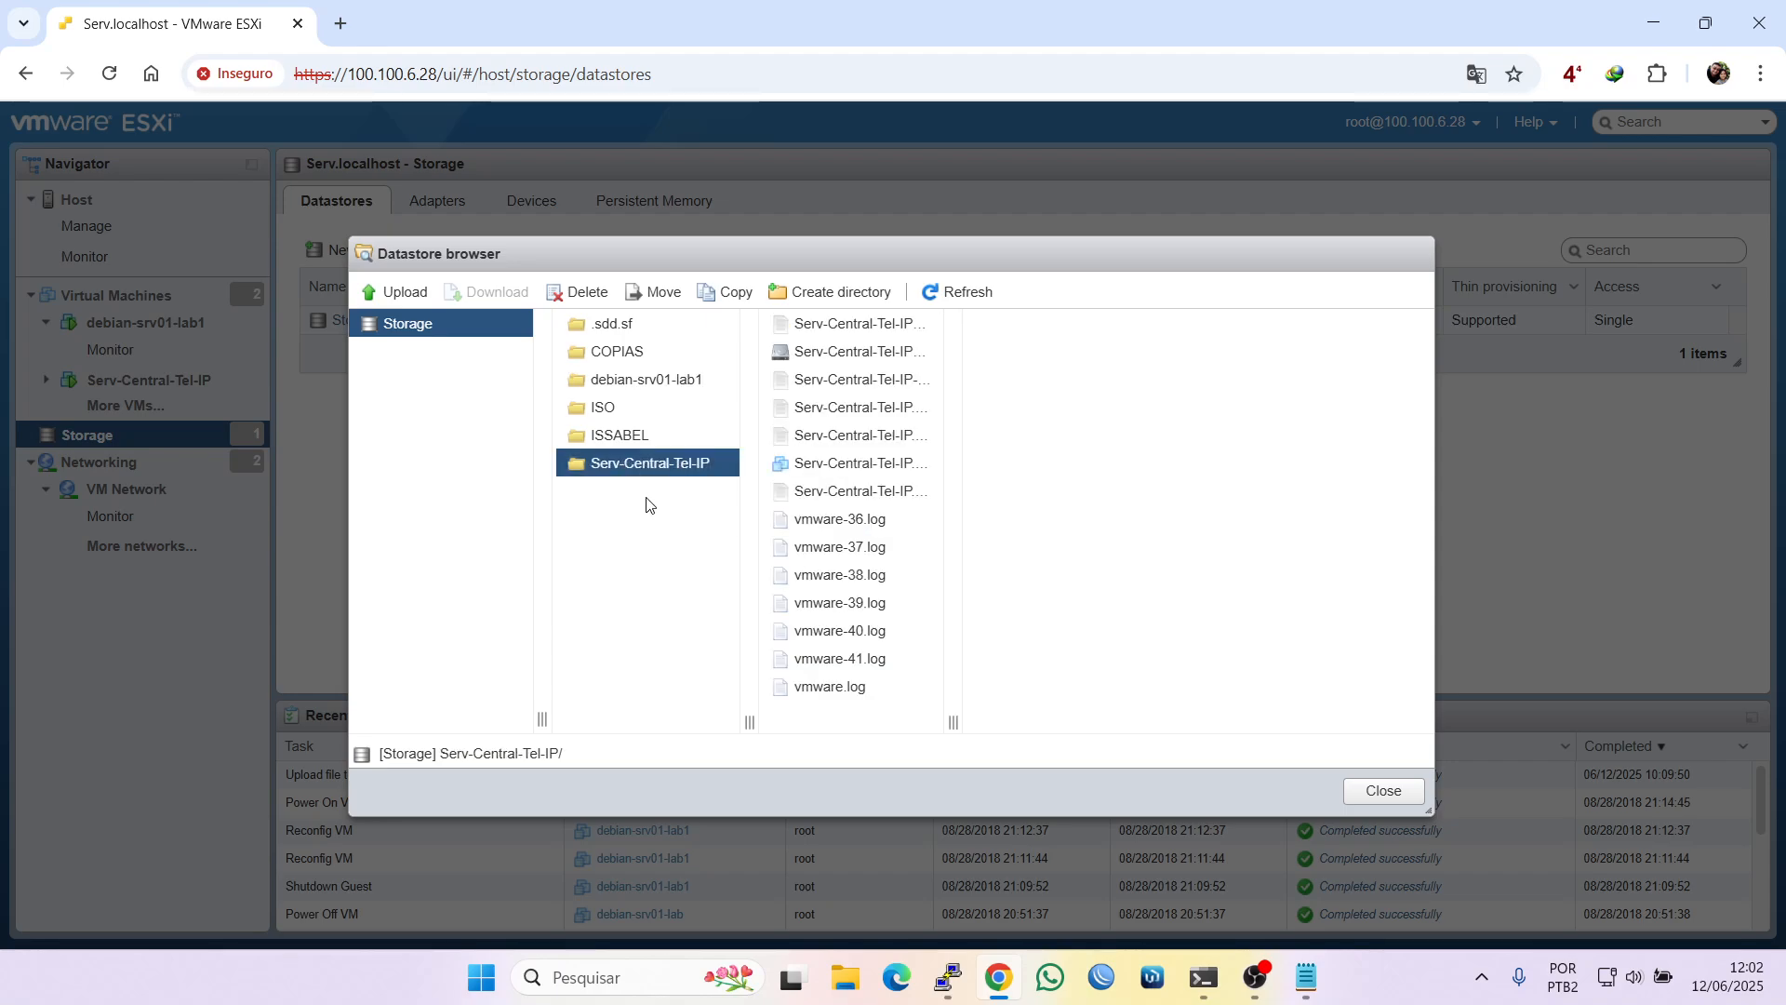
left_click(621, 389)
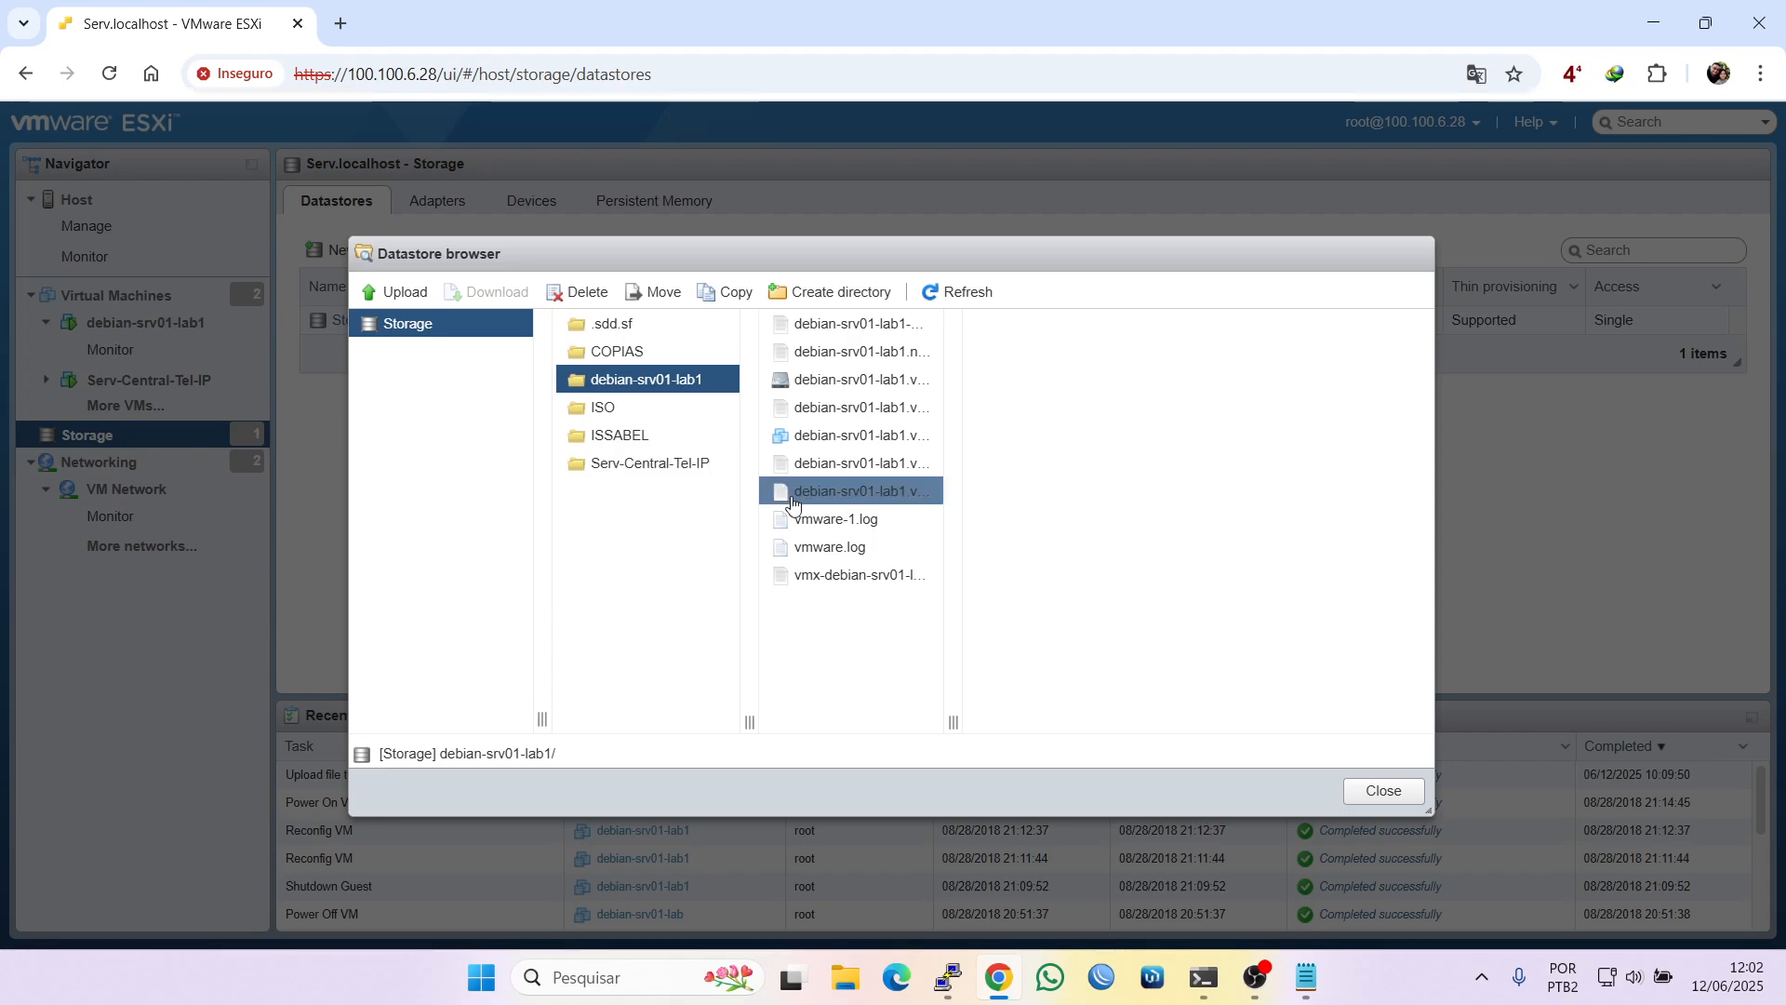
left_click(401, 331)
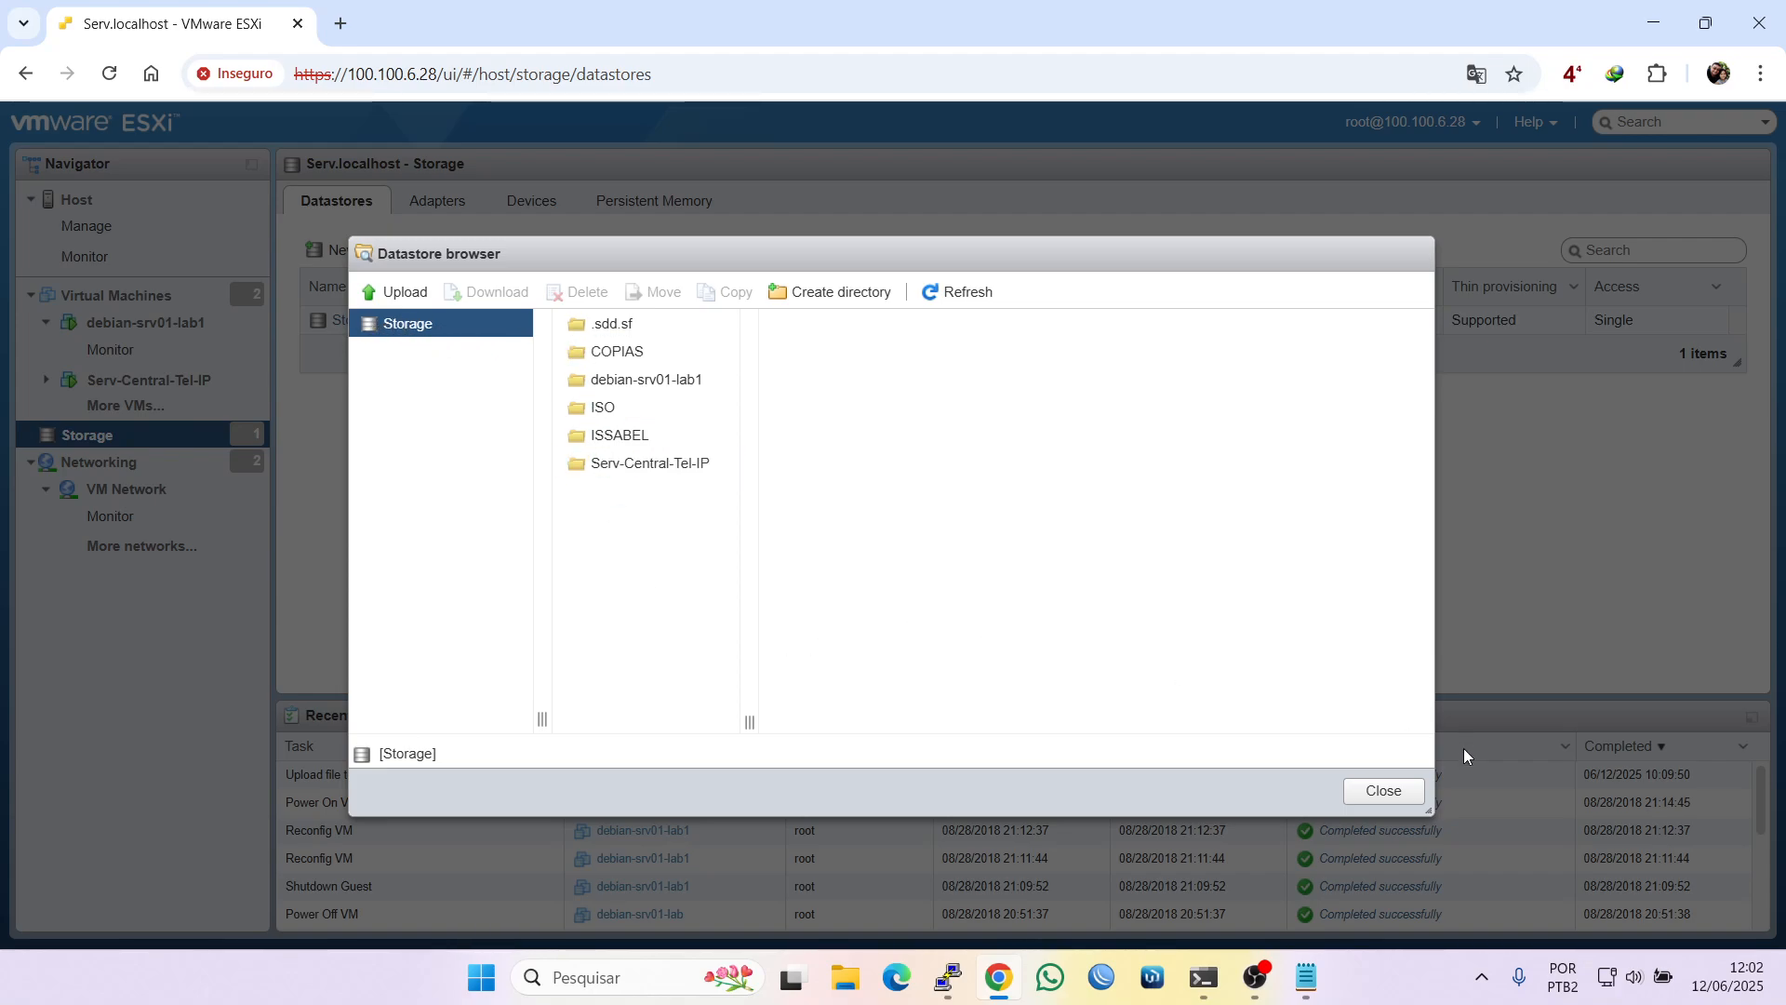
left_click(1379, 791)
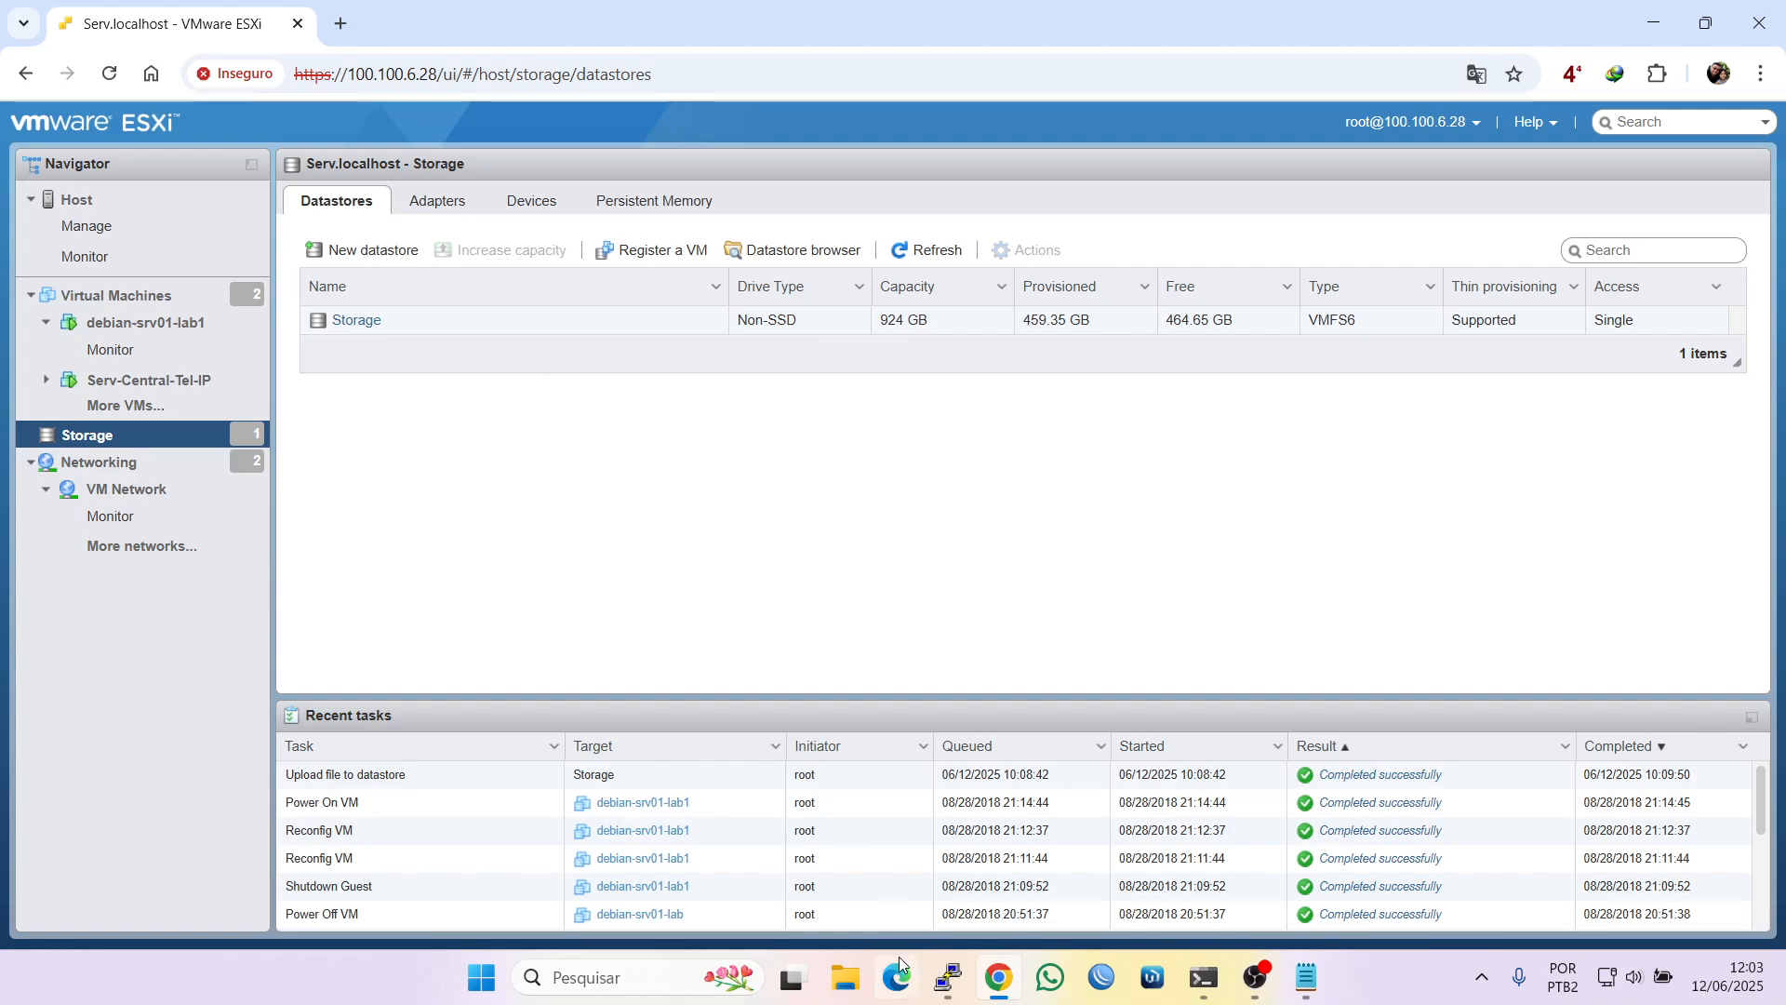
Switch to the inactive PuTTY window, restart its session and log in as debian with the account password
mouse_move(948, 977)
left_click(992, 851)
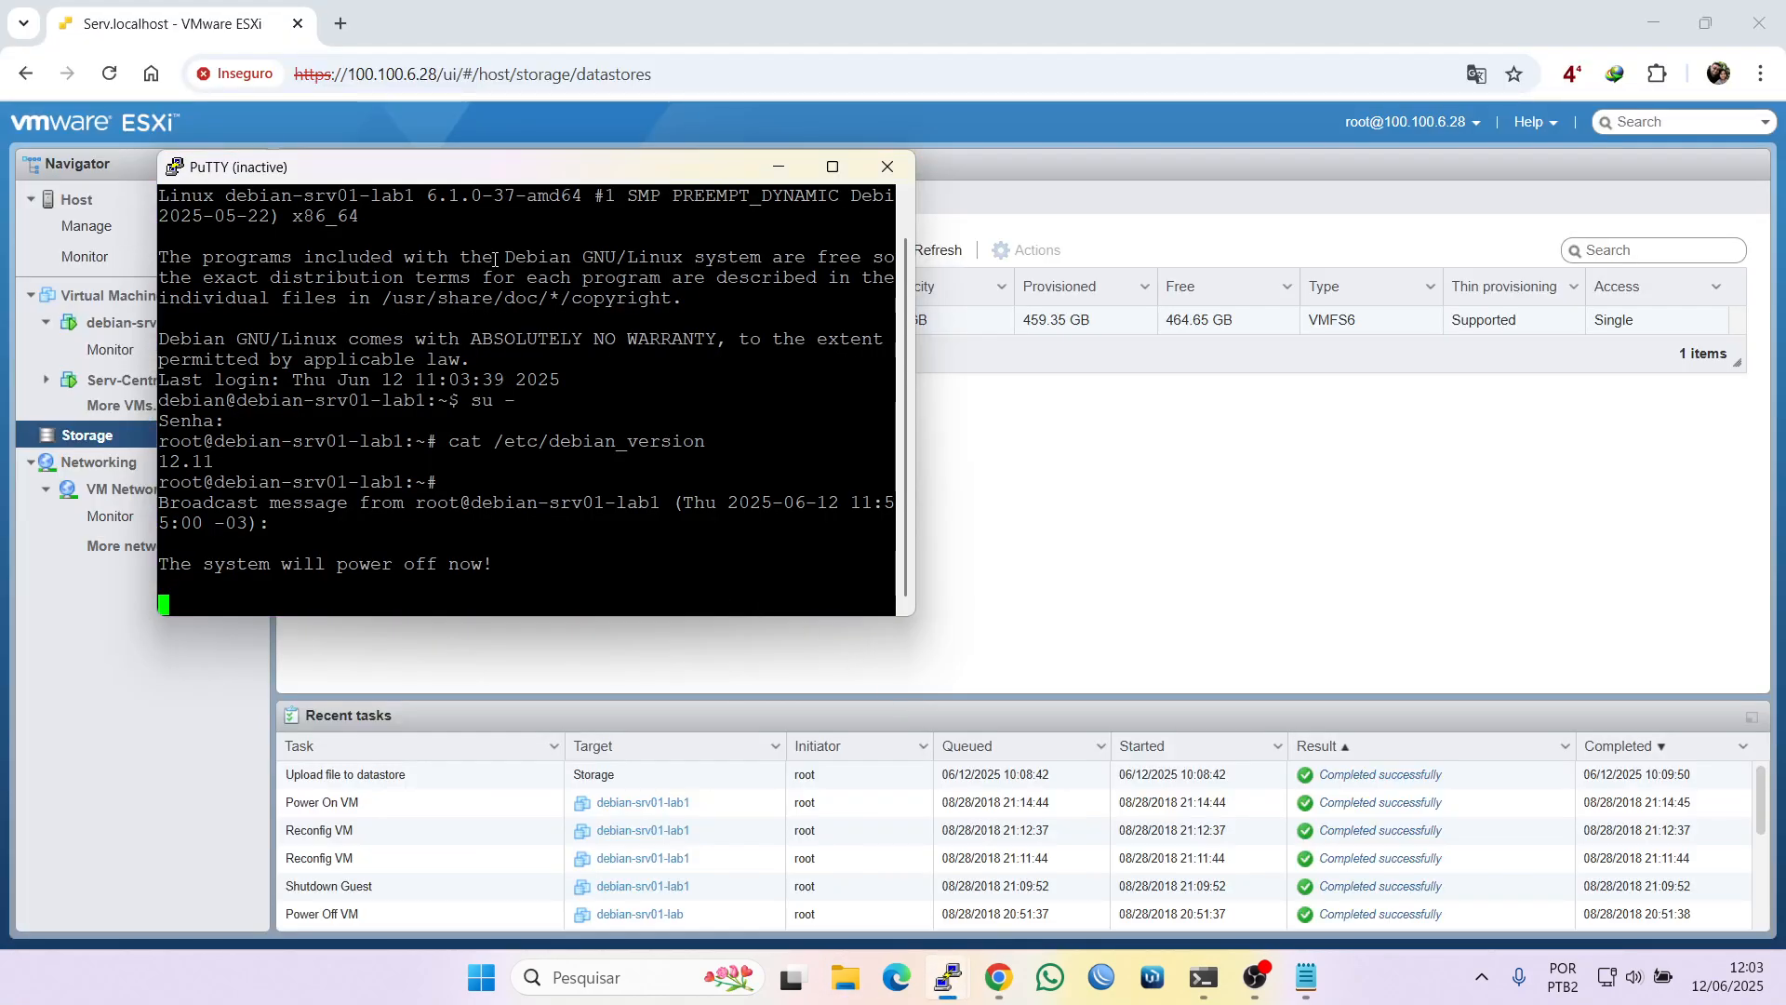
left_click_drag(431, 182, 722, 229)
right_click(722, 228)
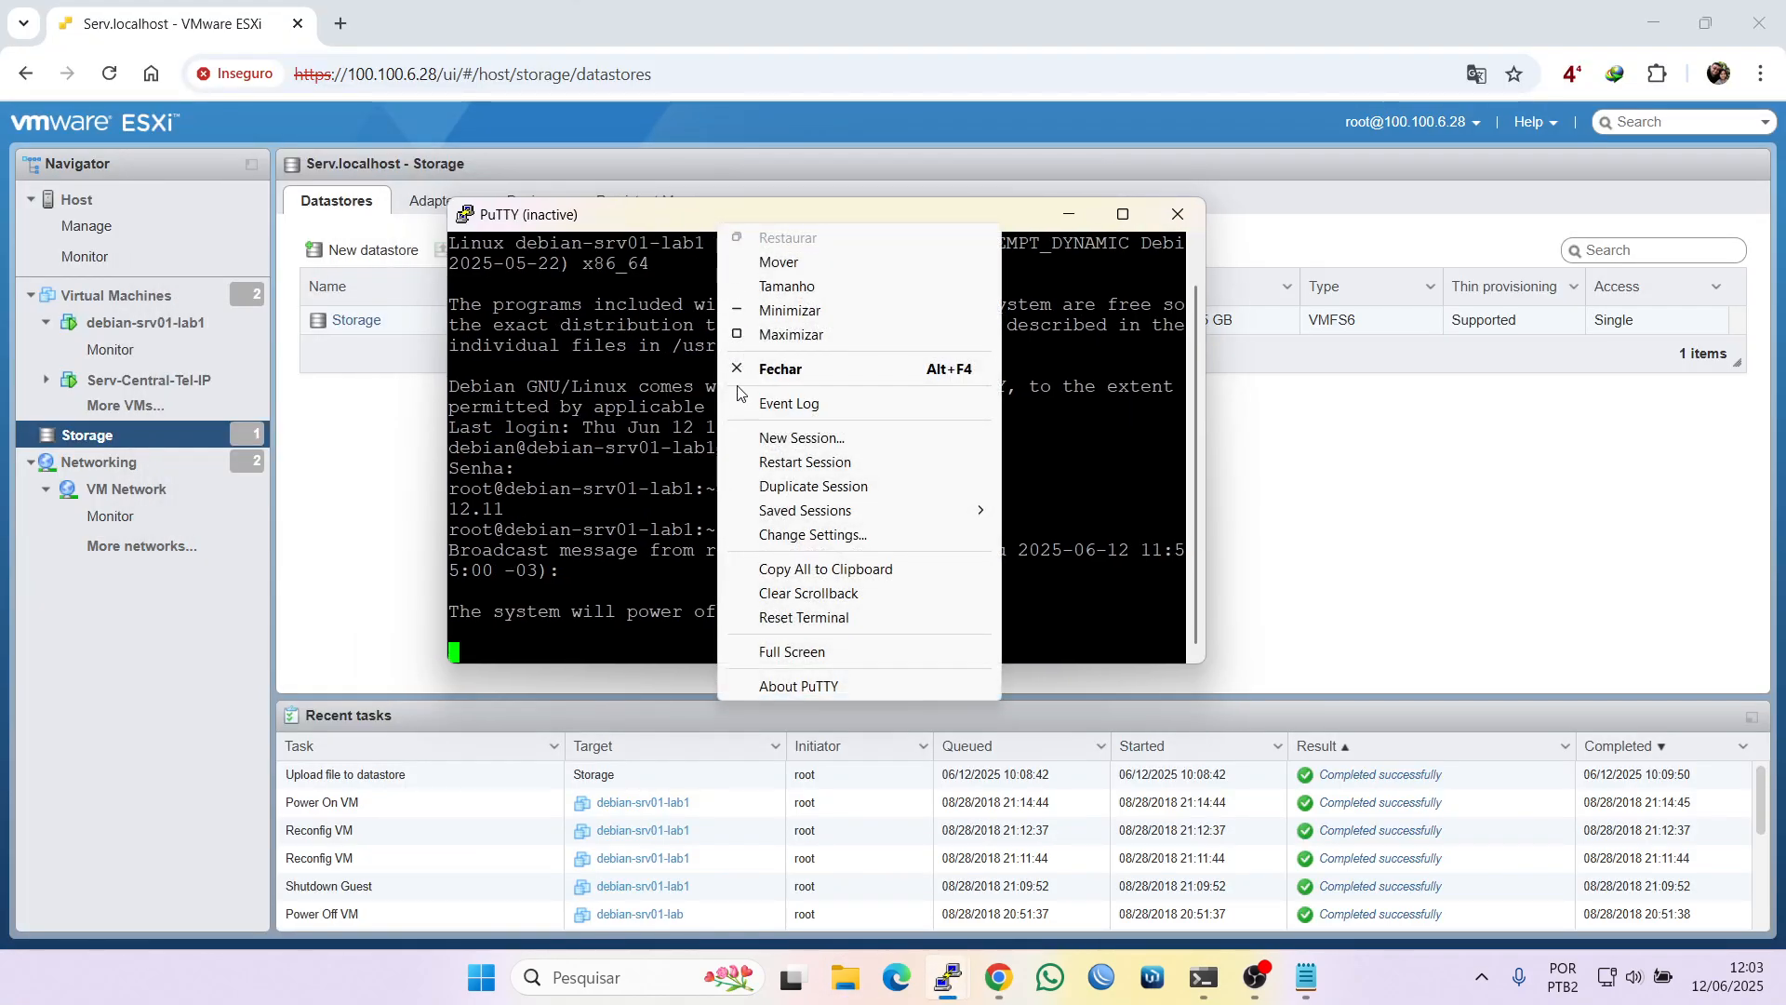
left_click(792, 463)
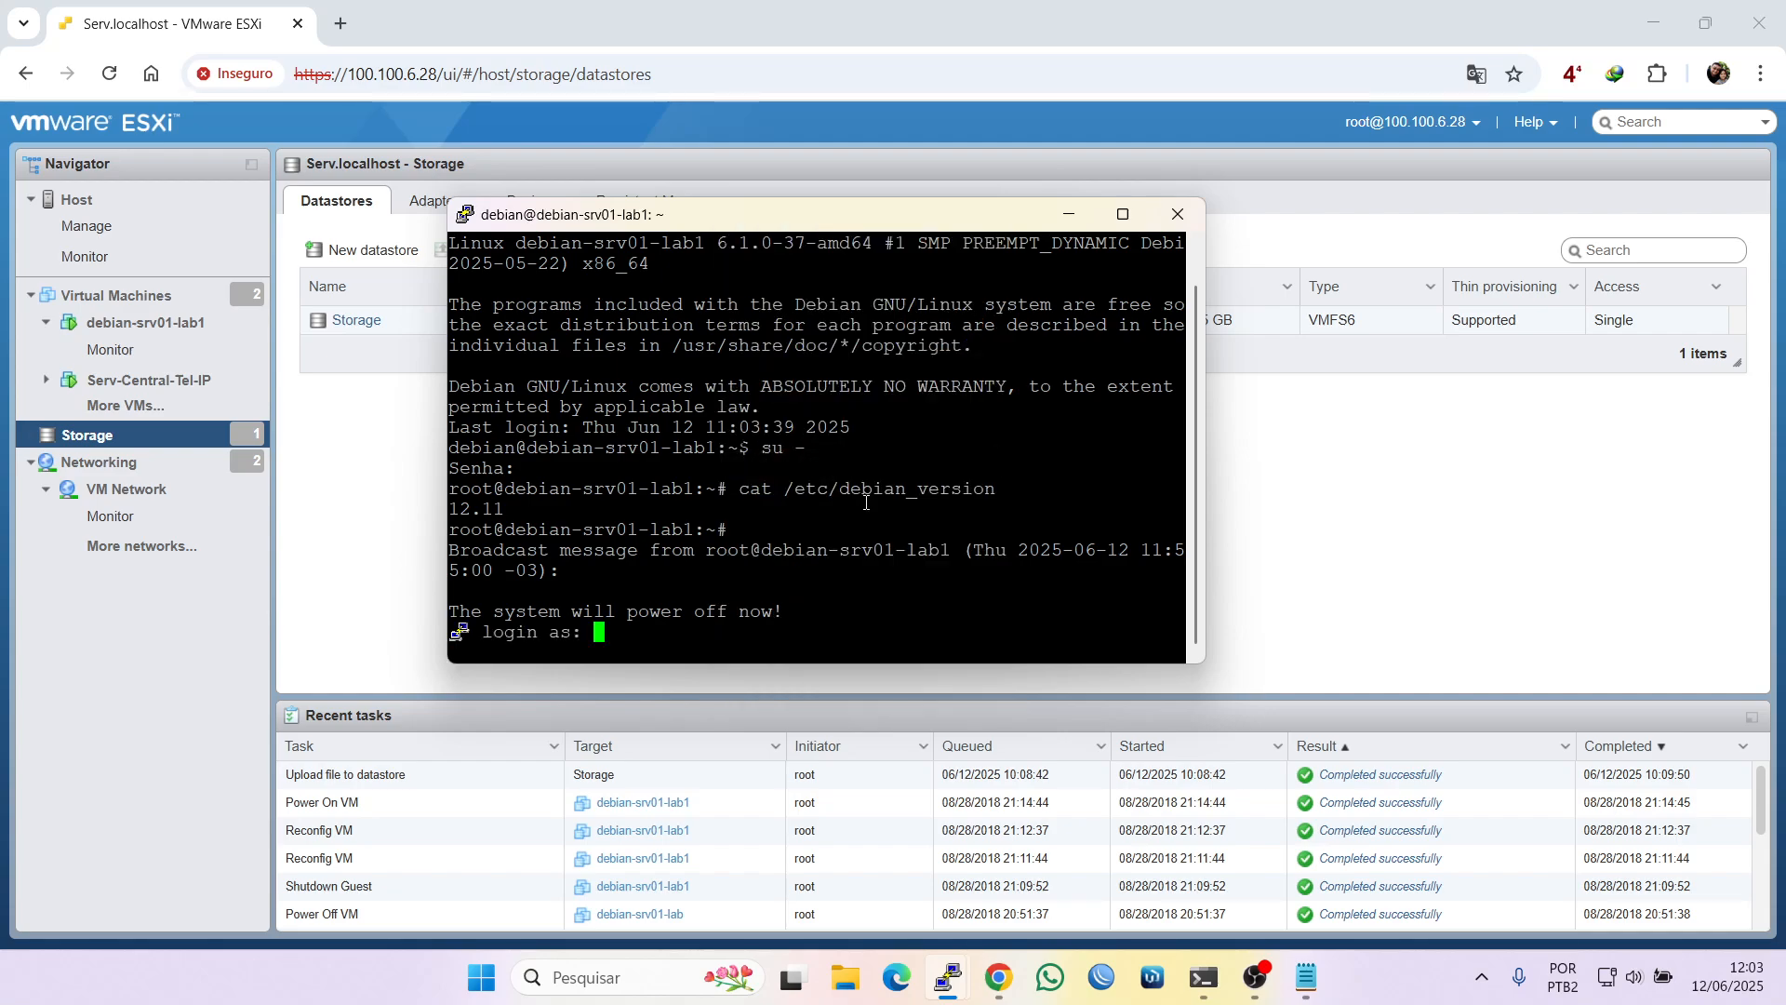
type("debian")
key("Return")
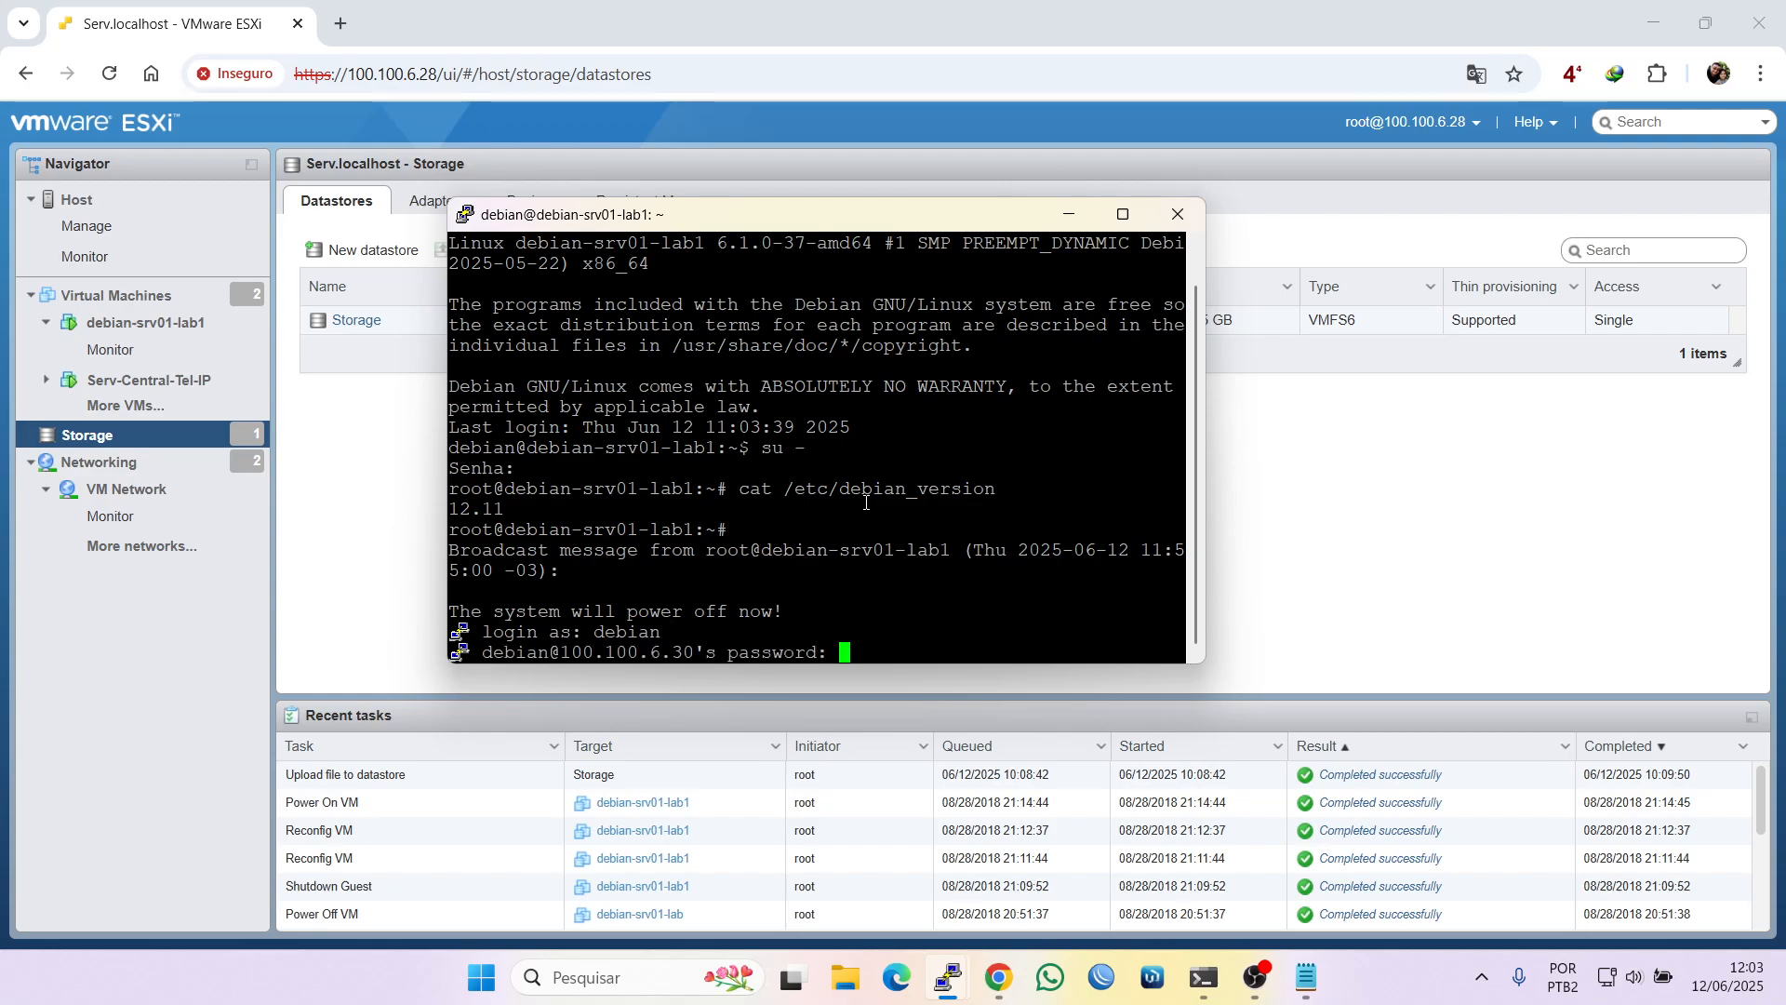
key("Return")
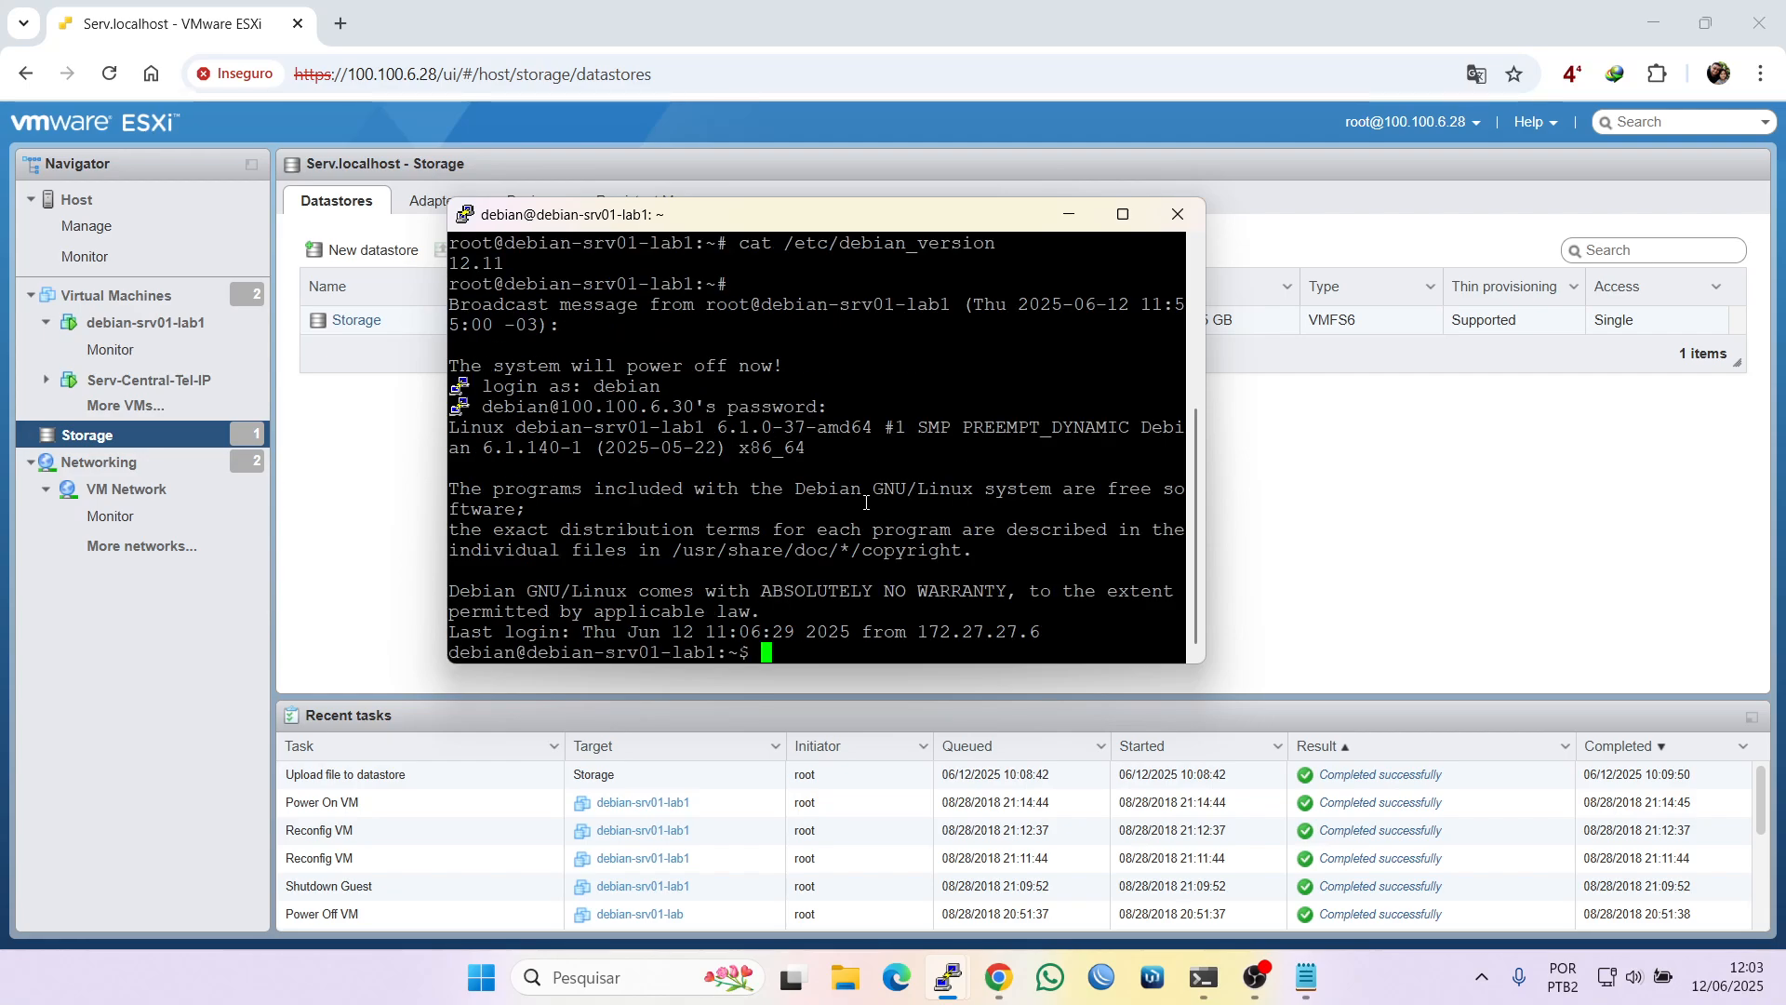
Switch to a root login shell with su - and enter the root password
type("su -")
key("Return")
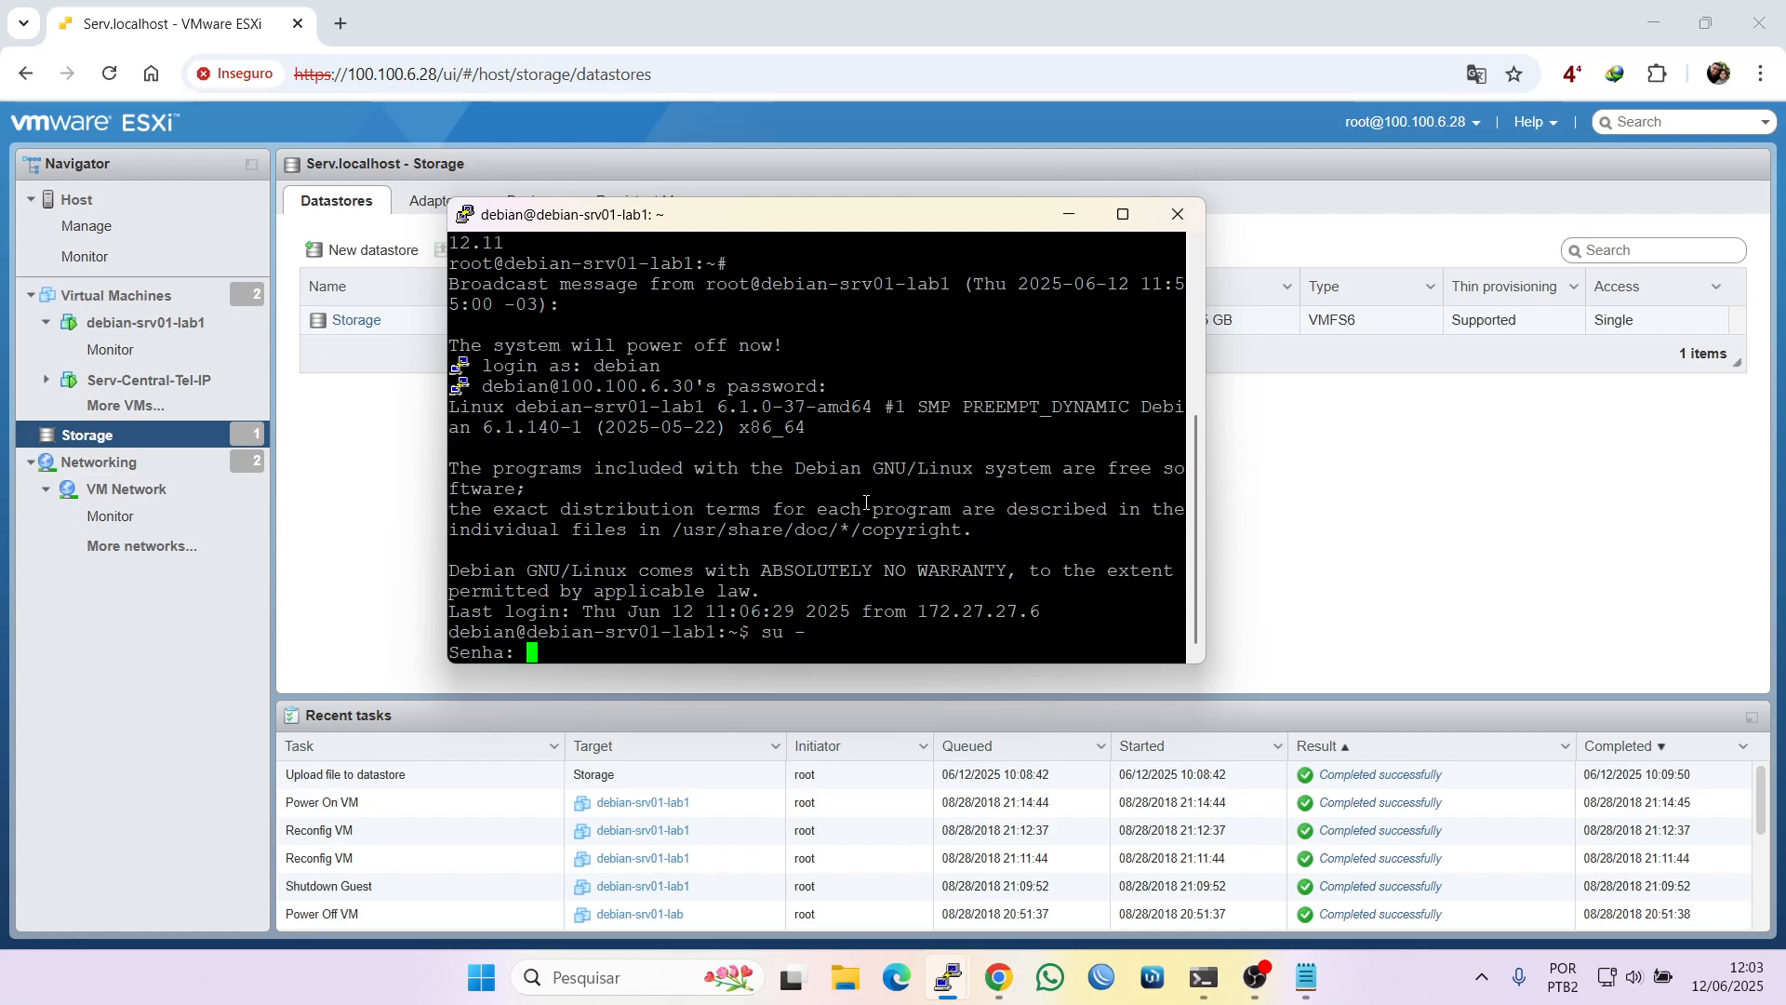
key("Return")
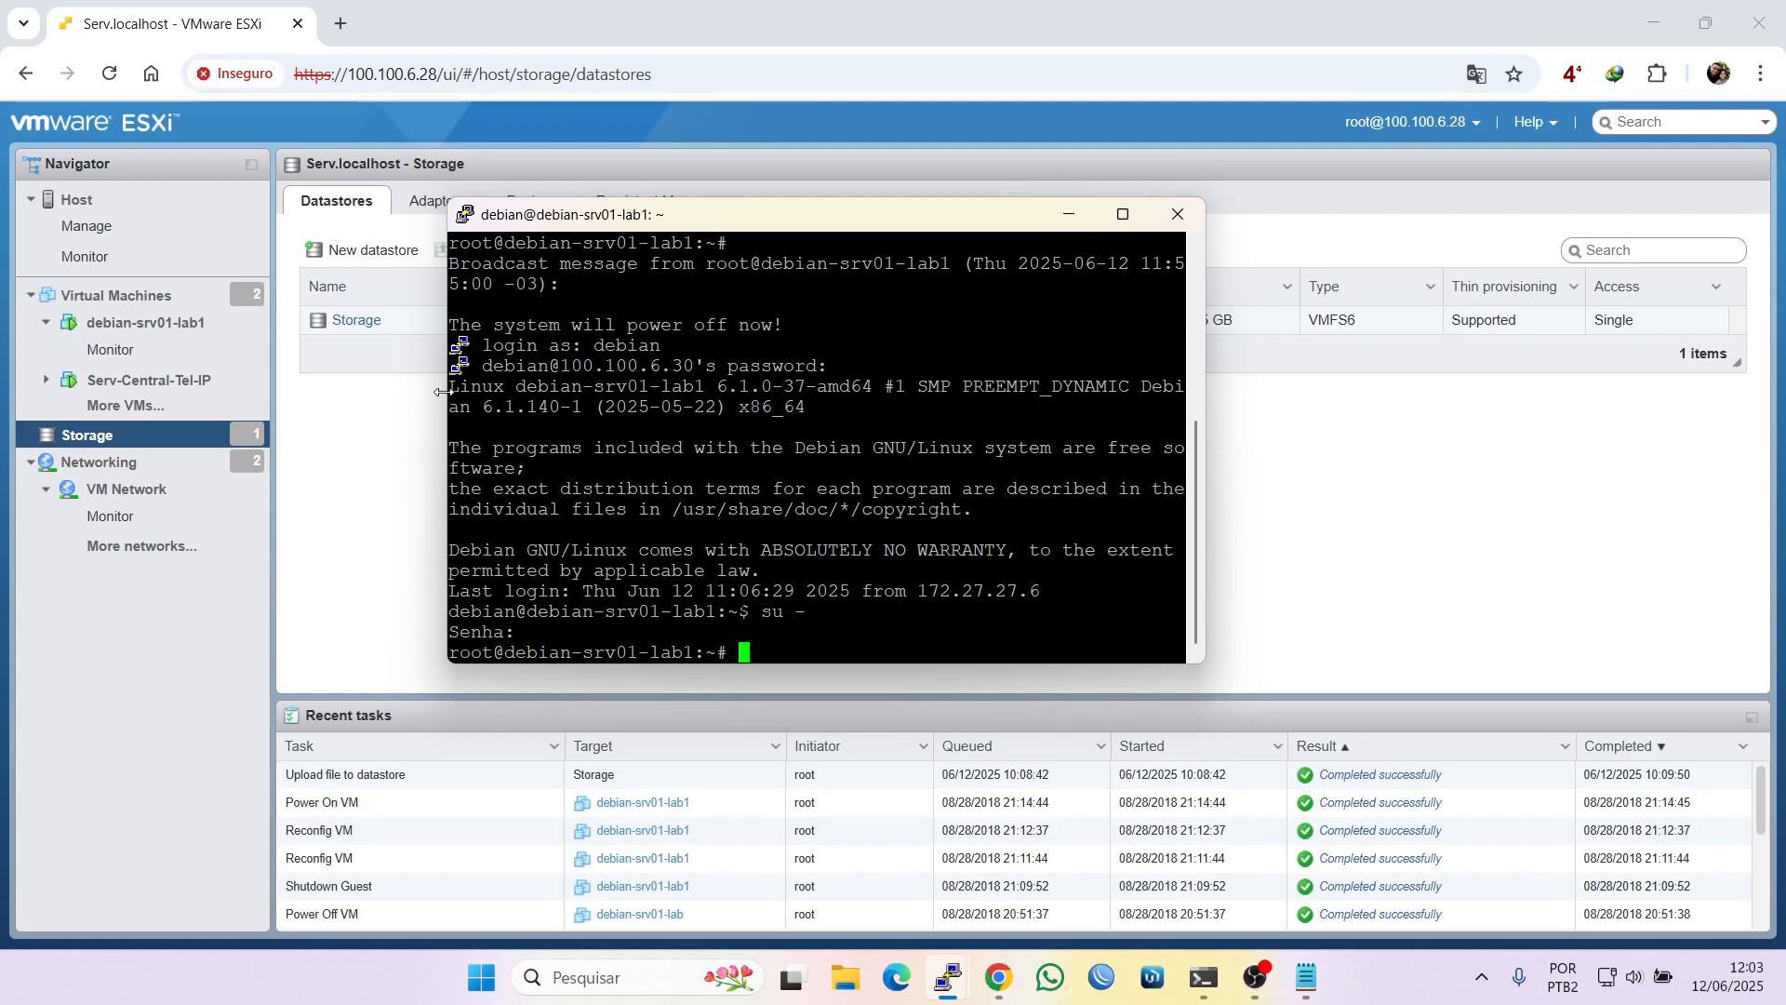
Widen the terminal window on both sides and reposition it over the browser
left_click_drag(447, 396, 273, 408)
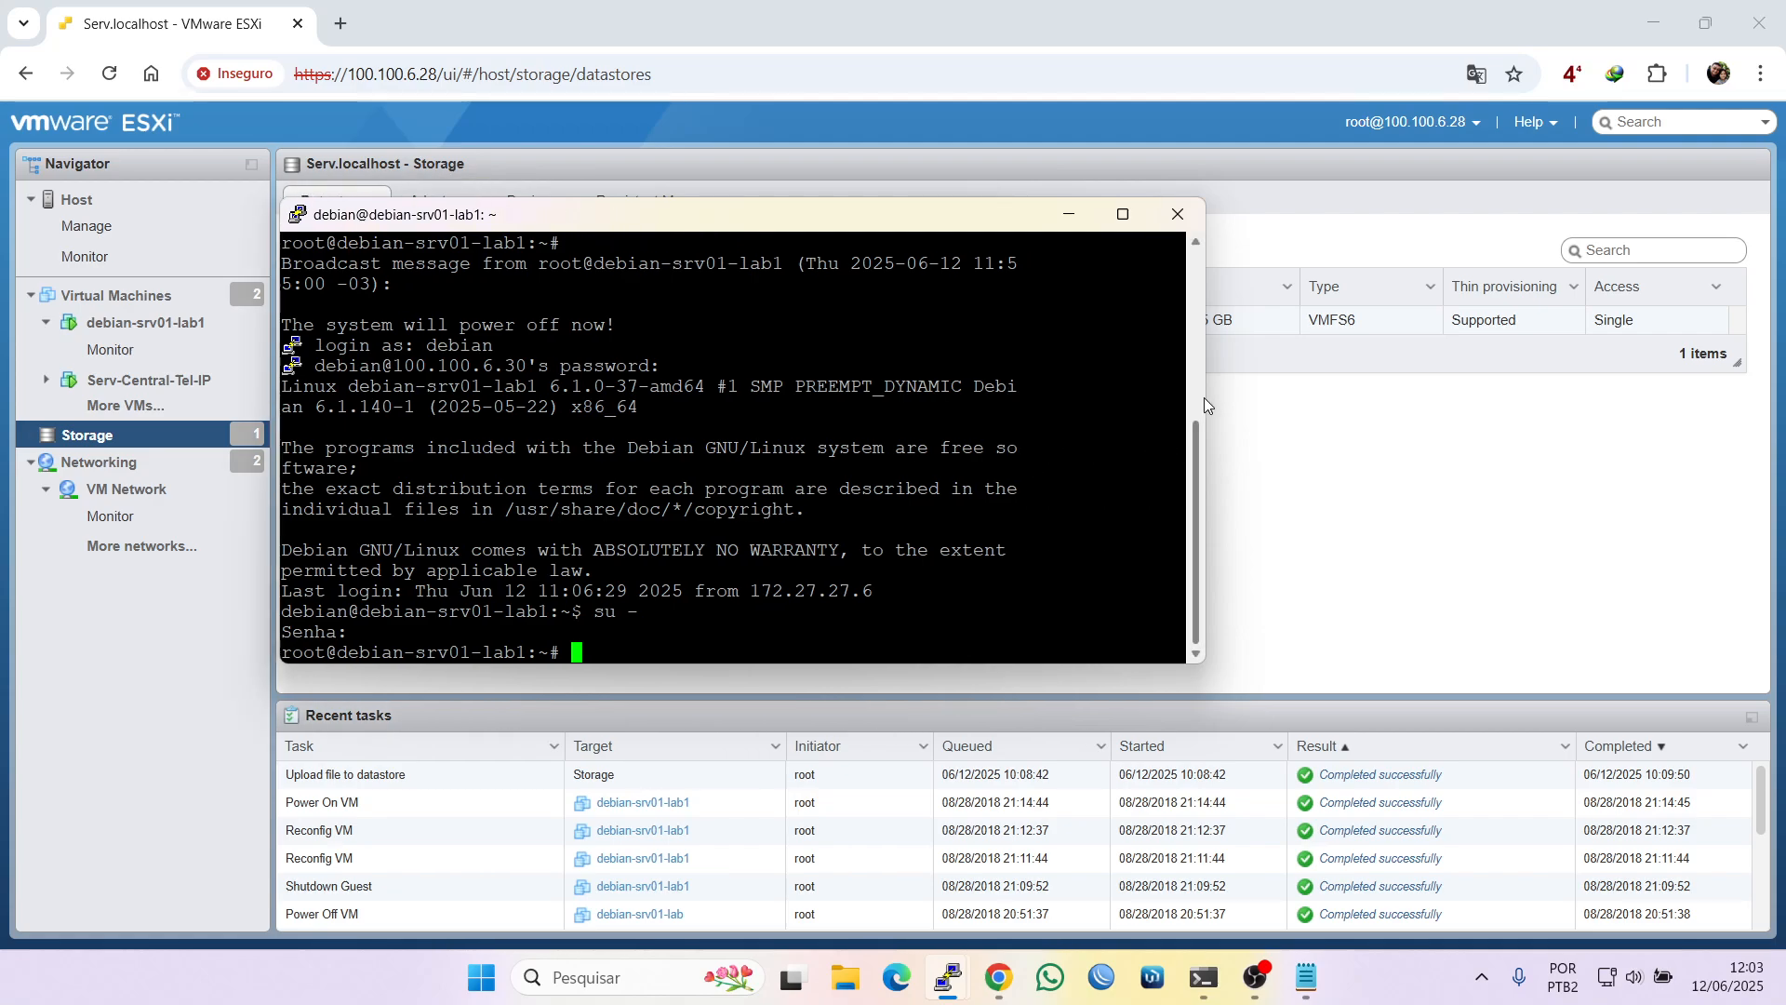
left_click_drag(1205, 404, 1462, 414)
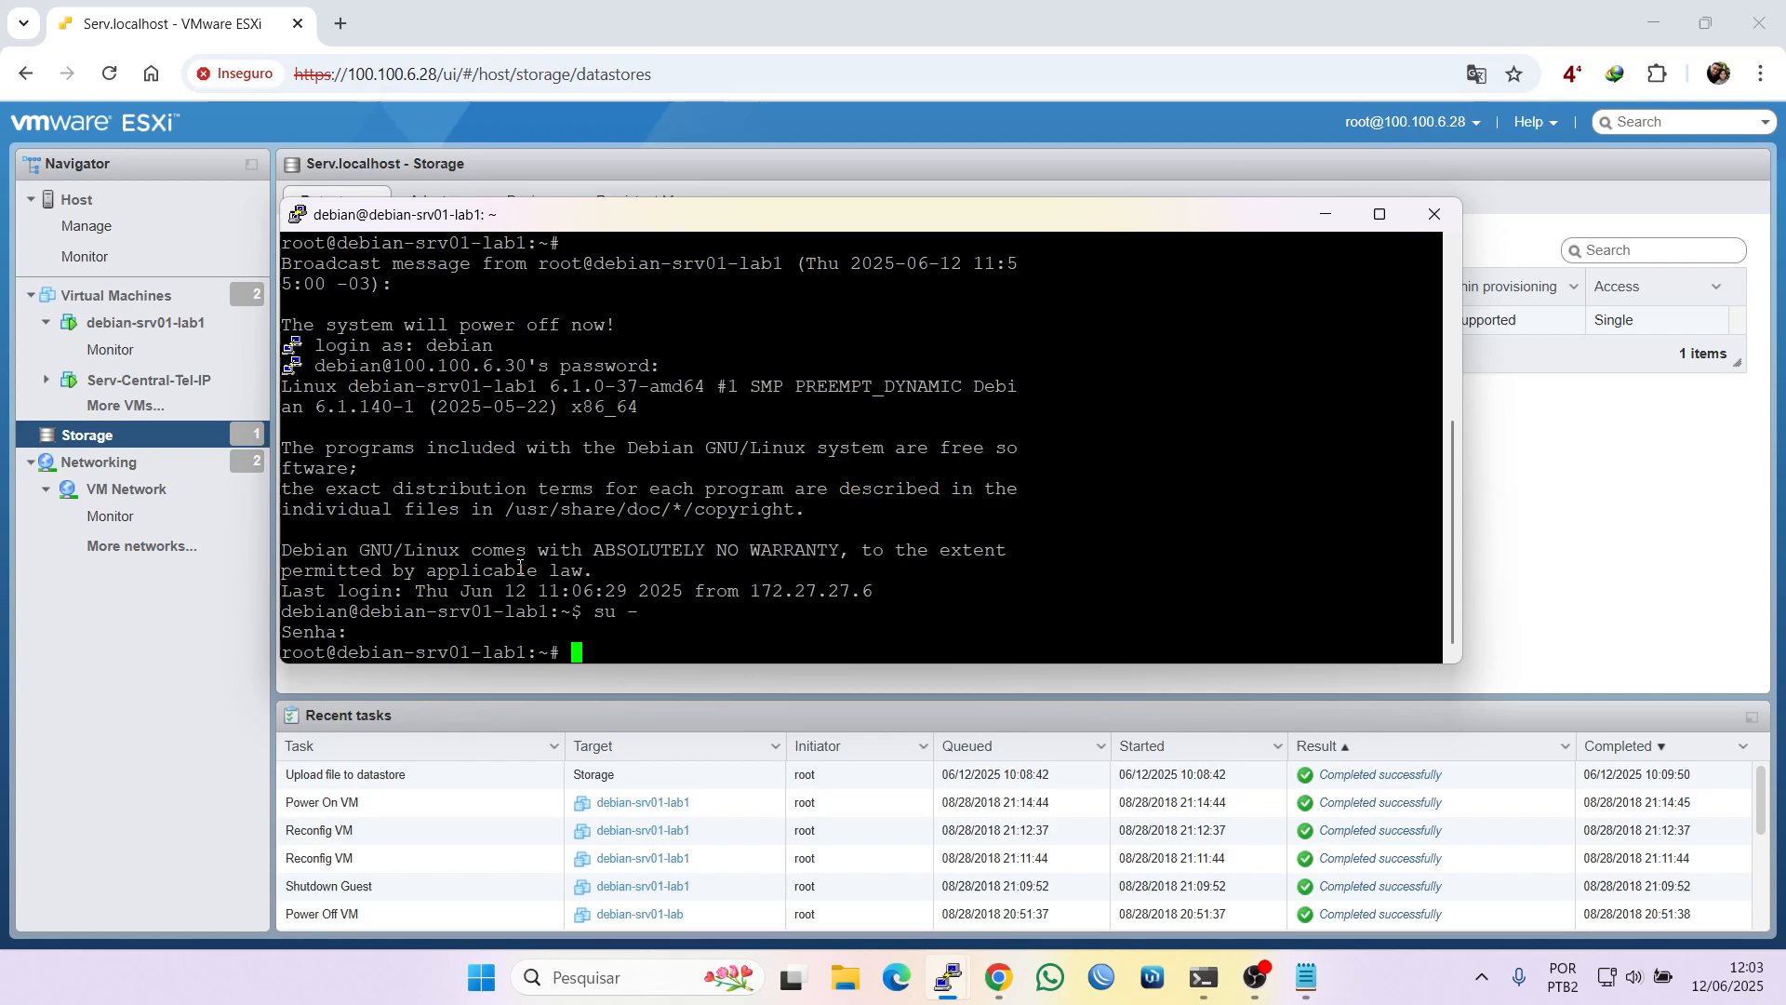
left_click_drag(630, 224, 719, 279)
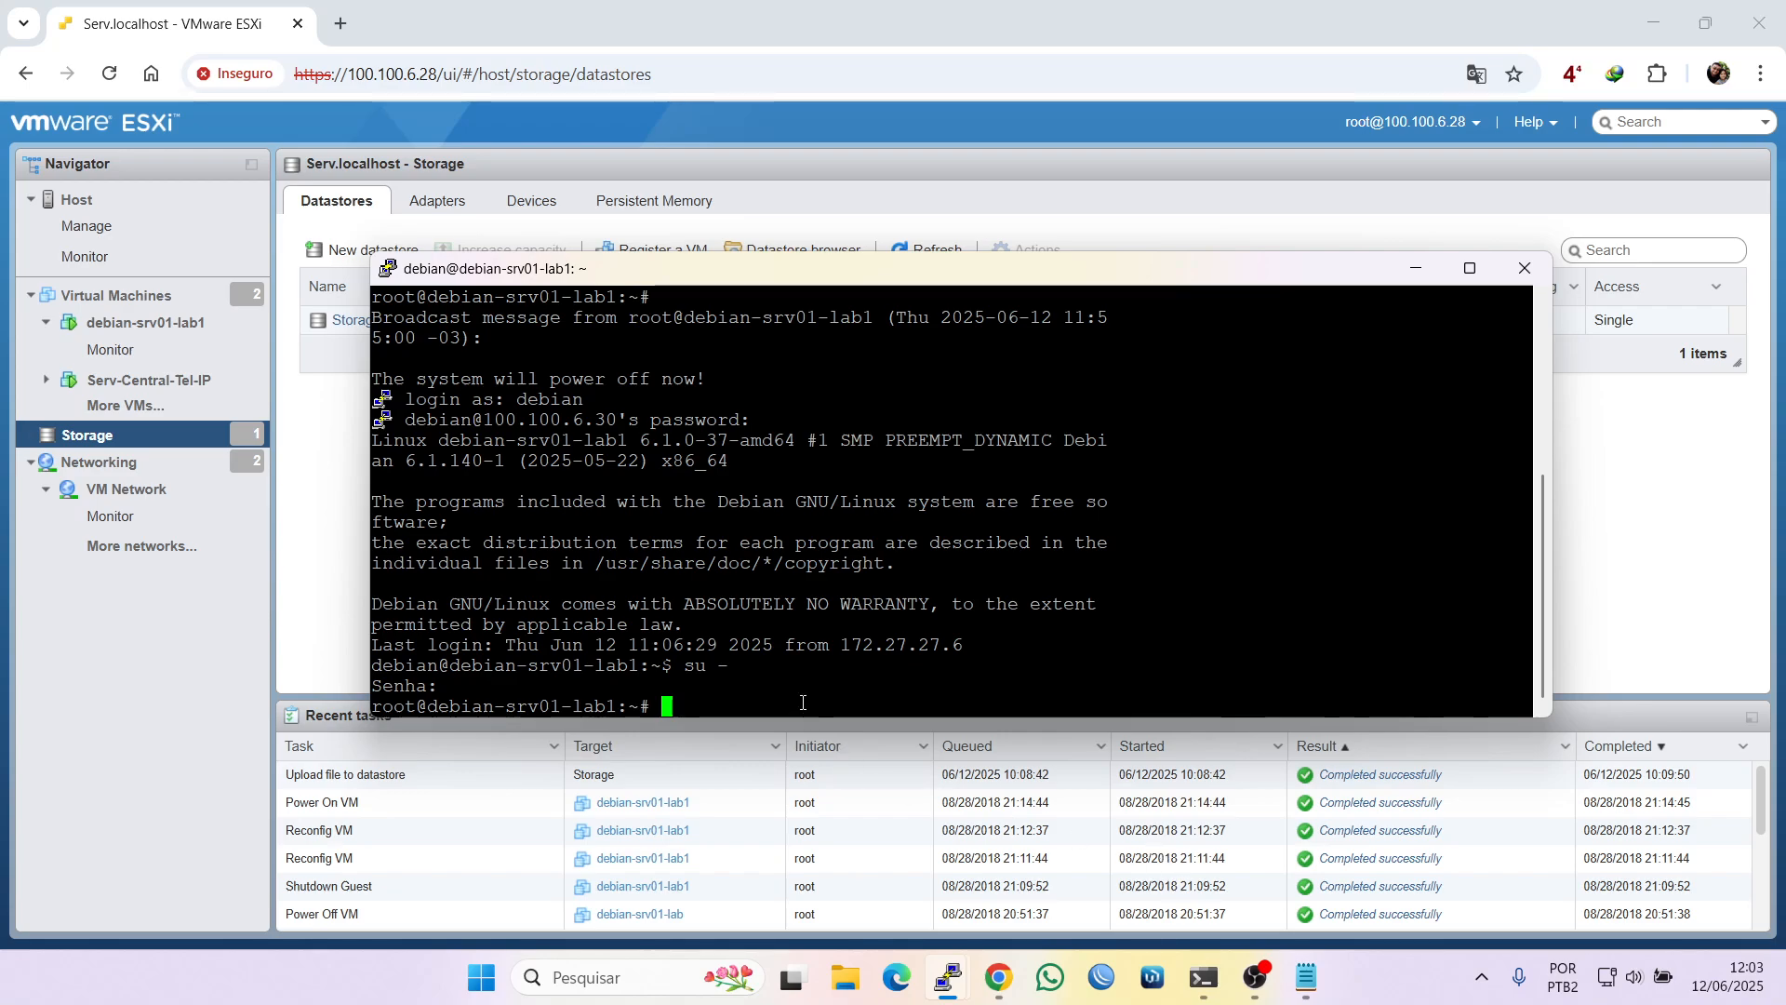
Display the server's memory usage with free and highlight the used and free memory values
type("free")
key("Return")
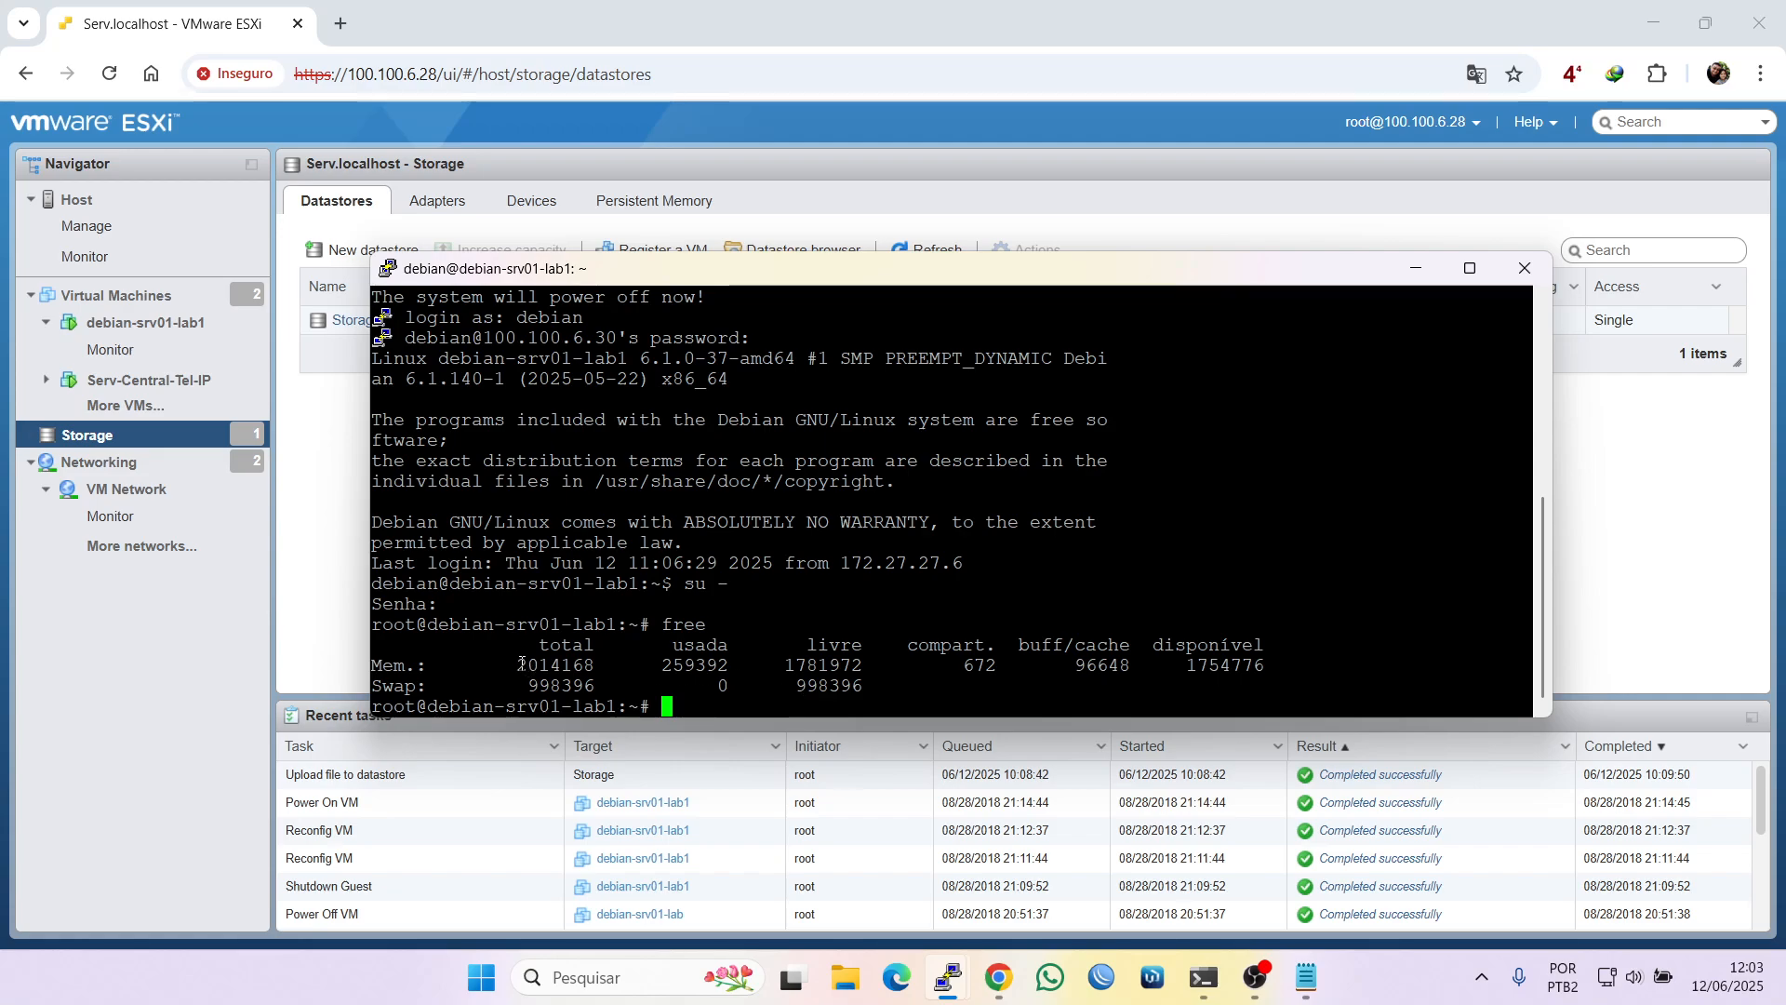
left_click_drag(522, 664, 732, 665)
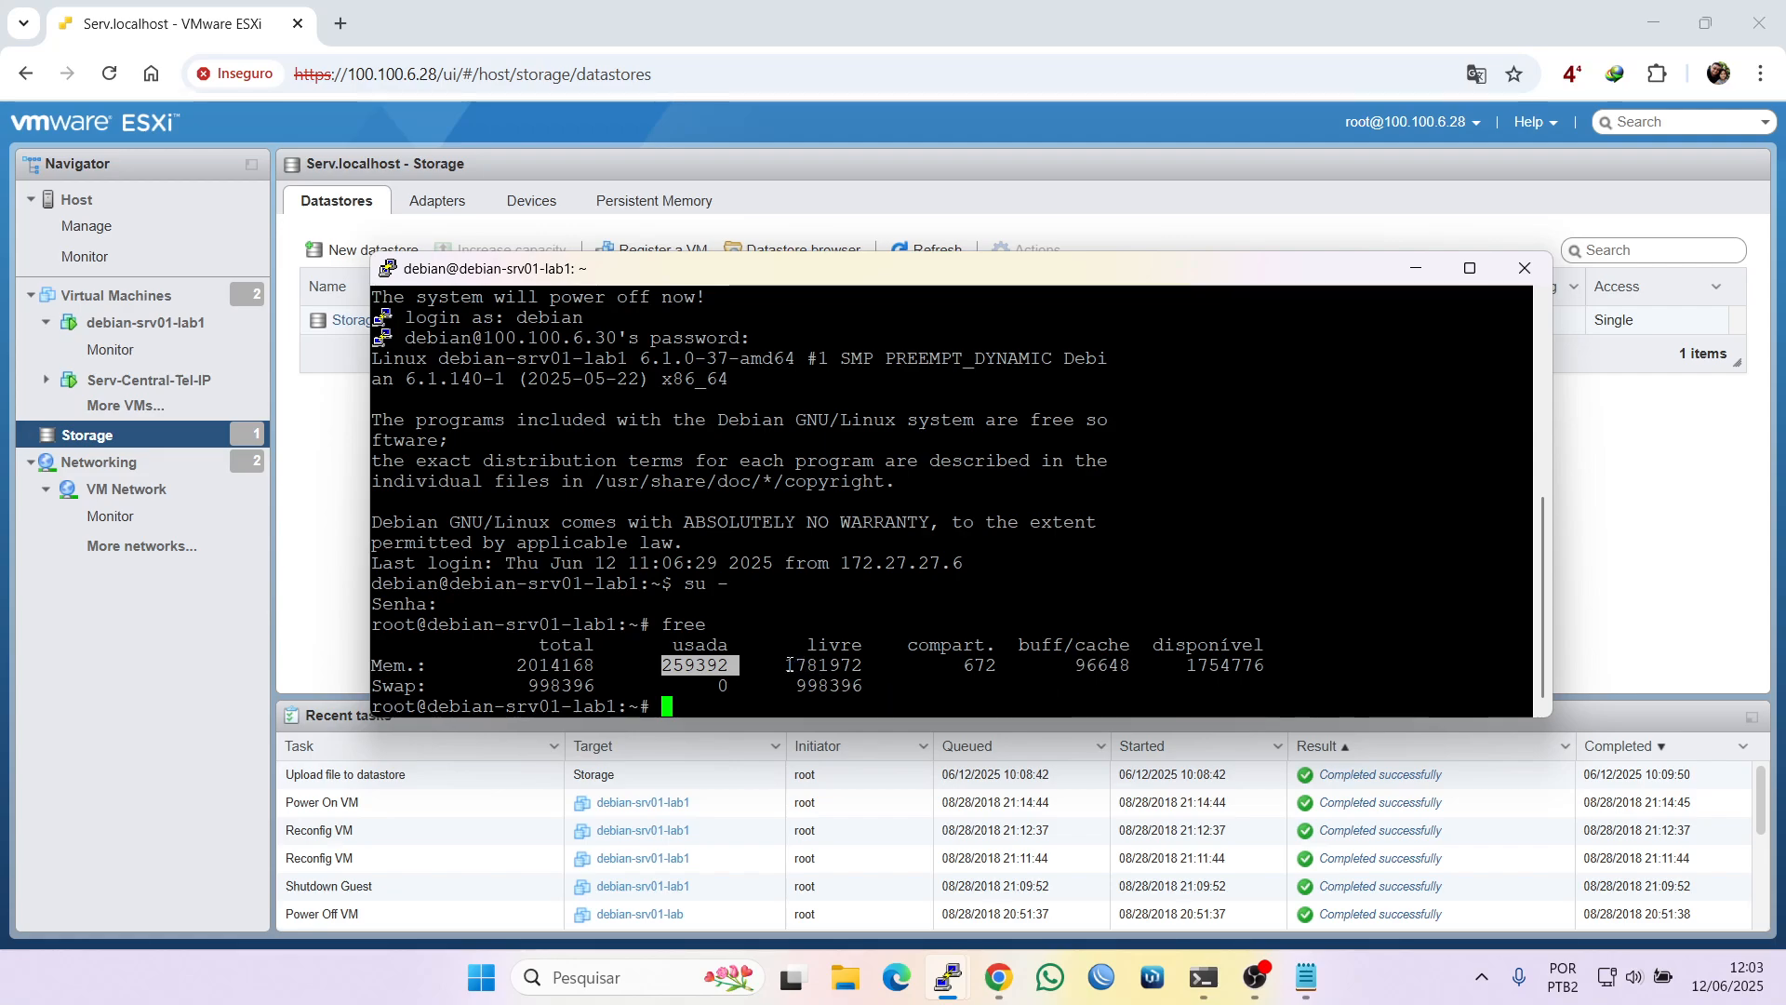
left_click_drag(787, 665, 876, 663)
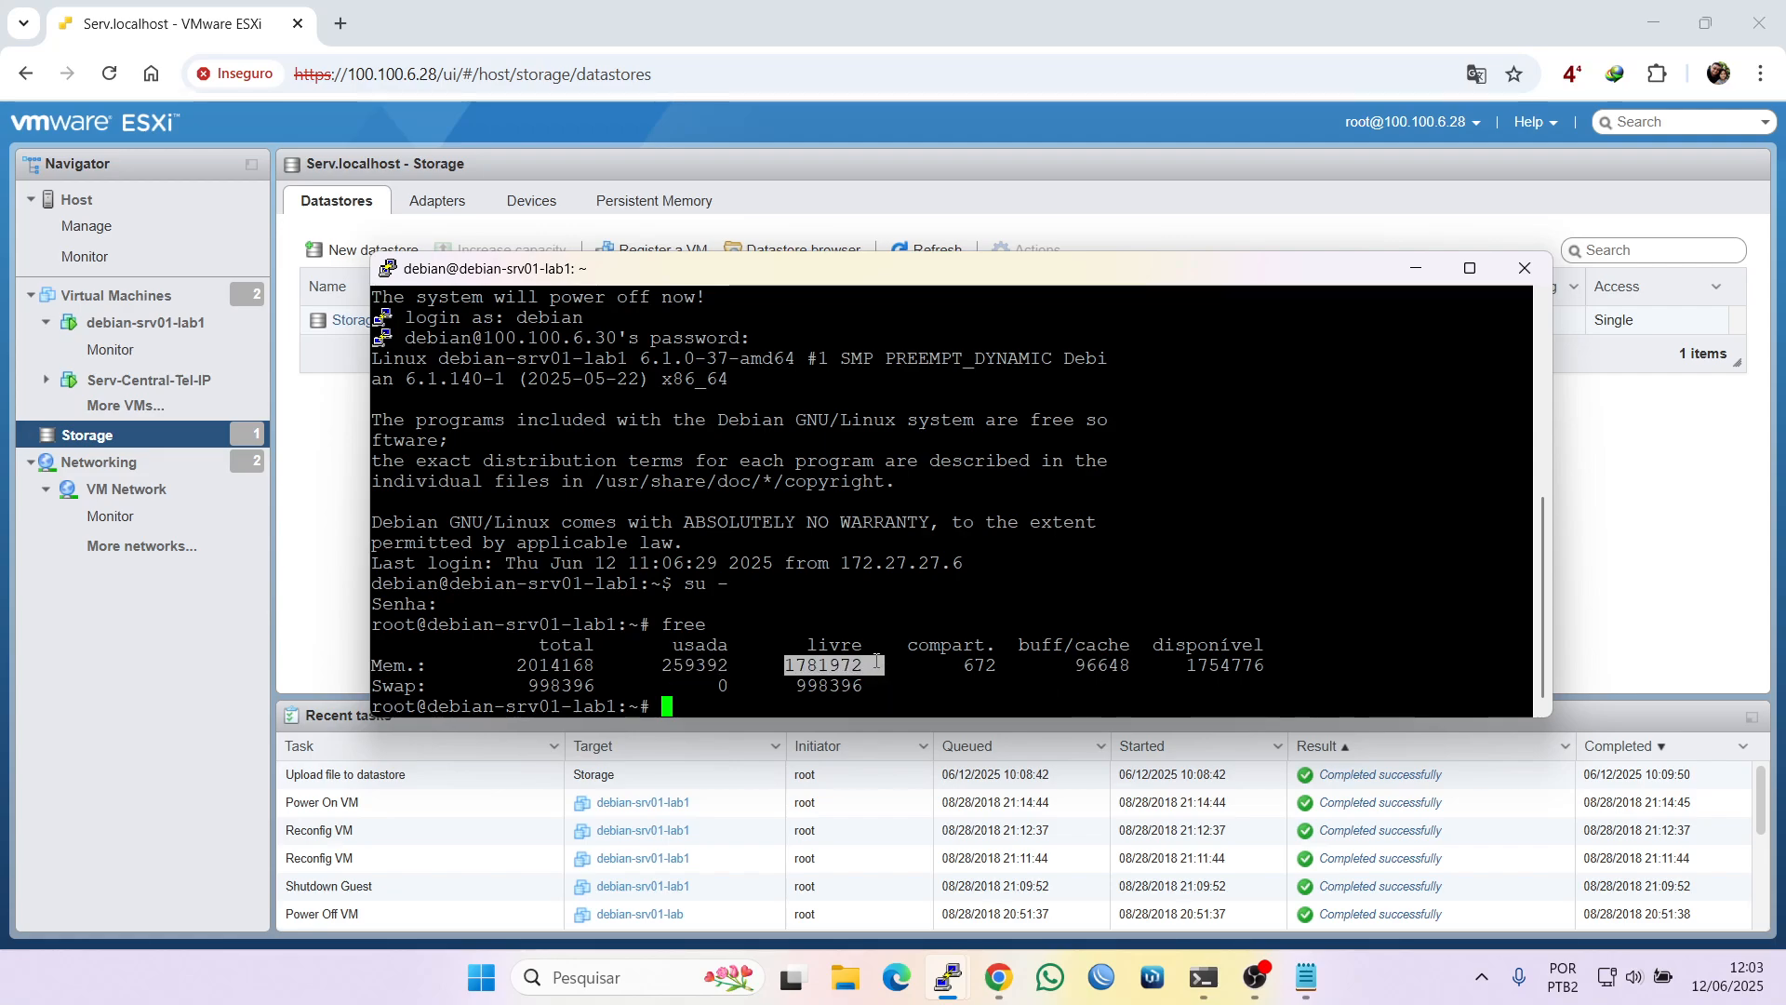
left_click(675, 702)
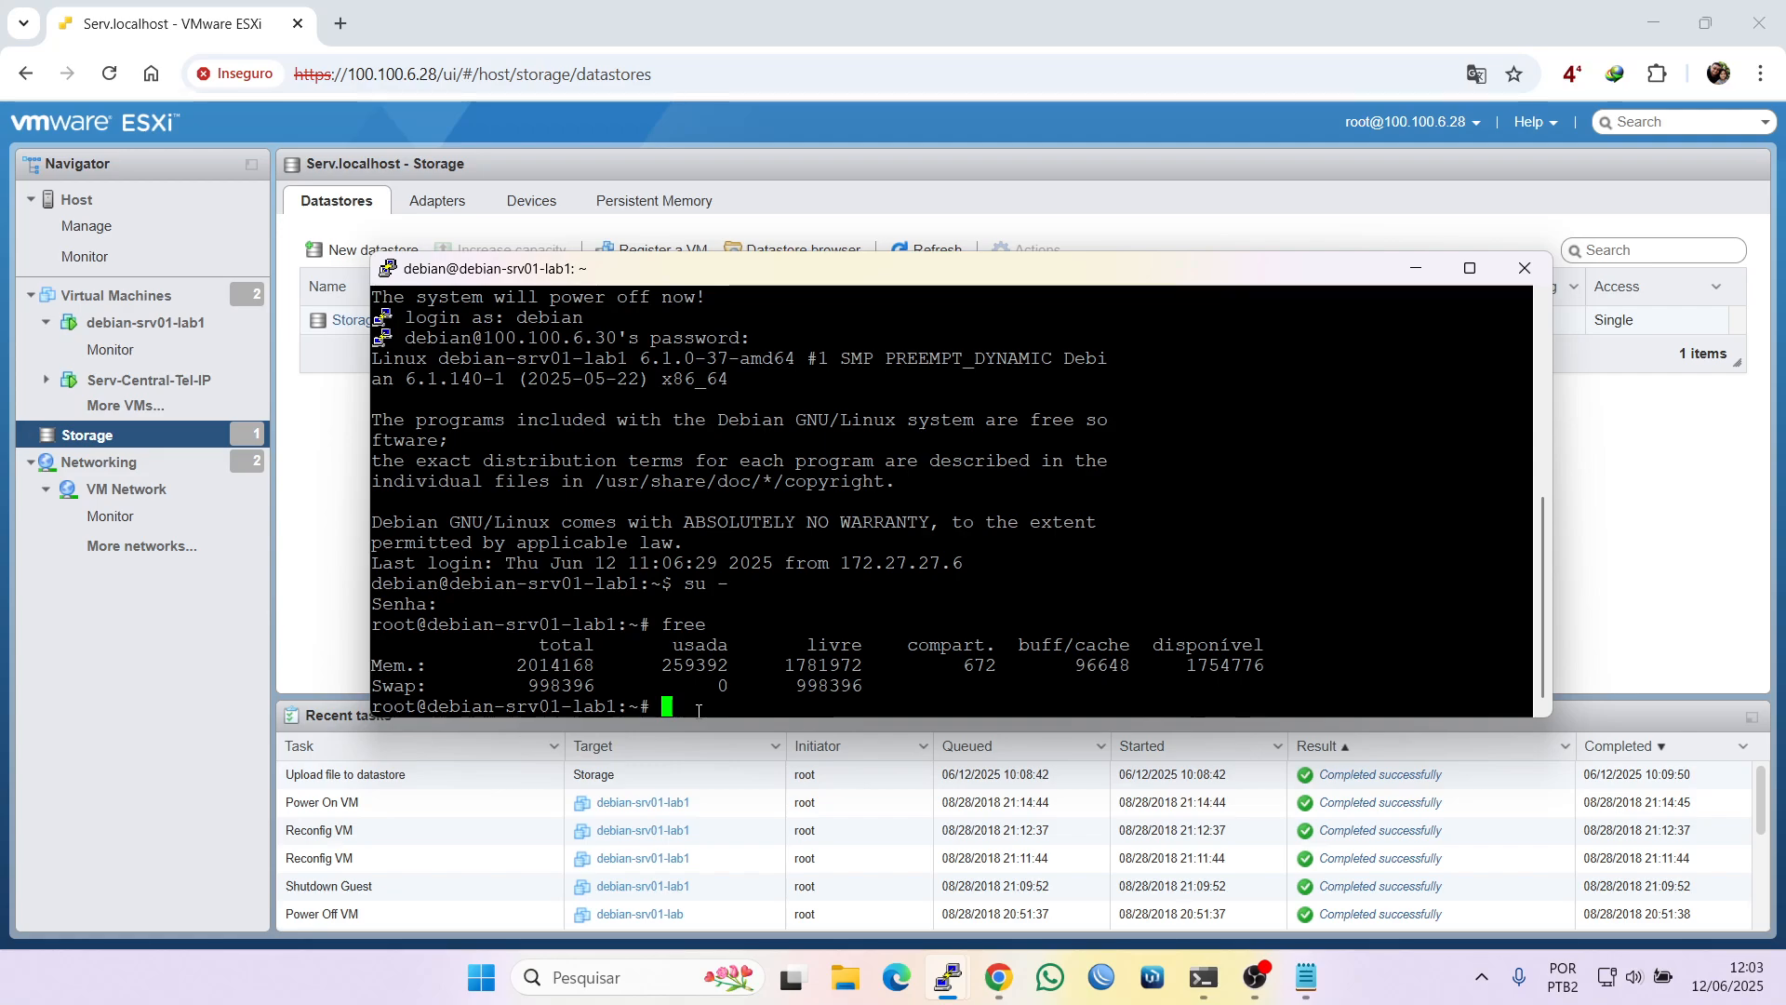
Copy the df -h command from the Notepad notes and run it in the PuTTY terminal to show disk usage
left_click(1307, 977)
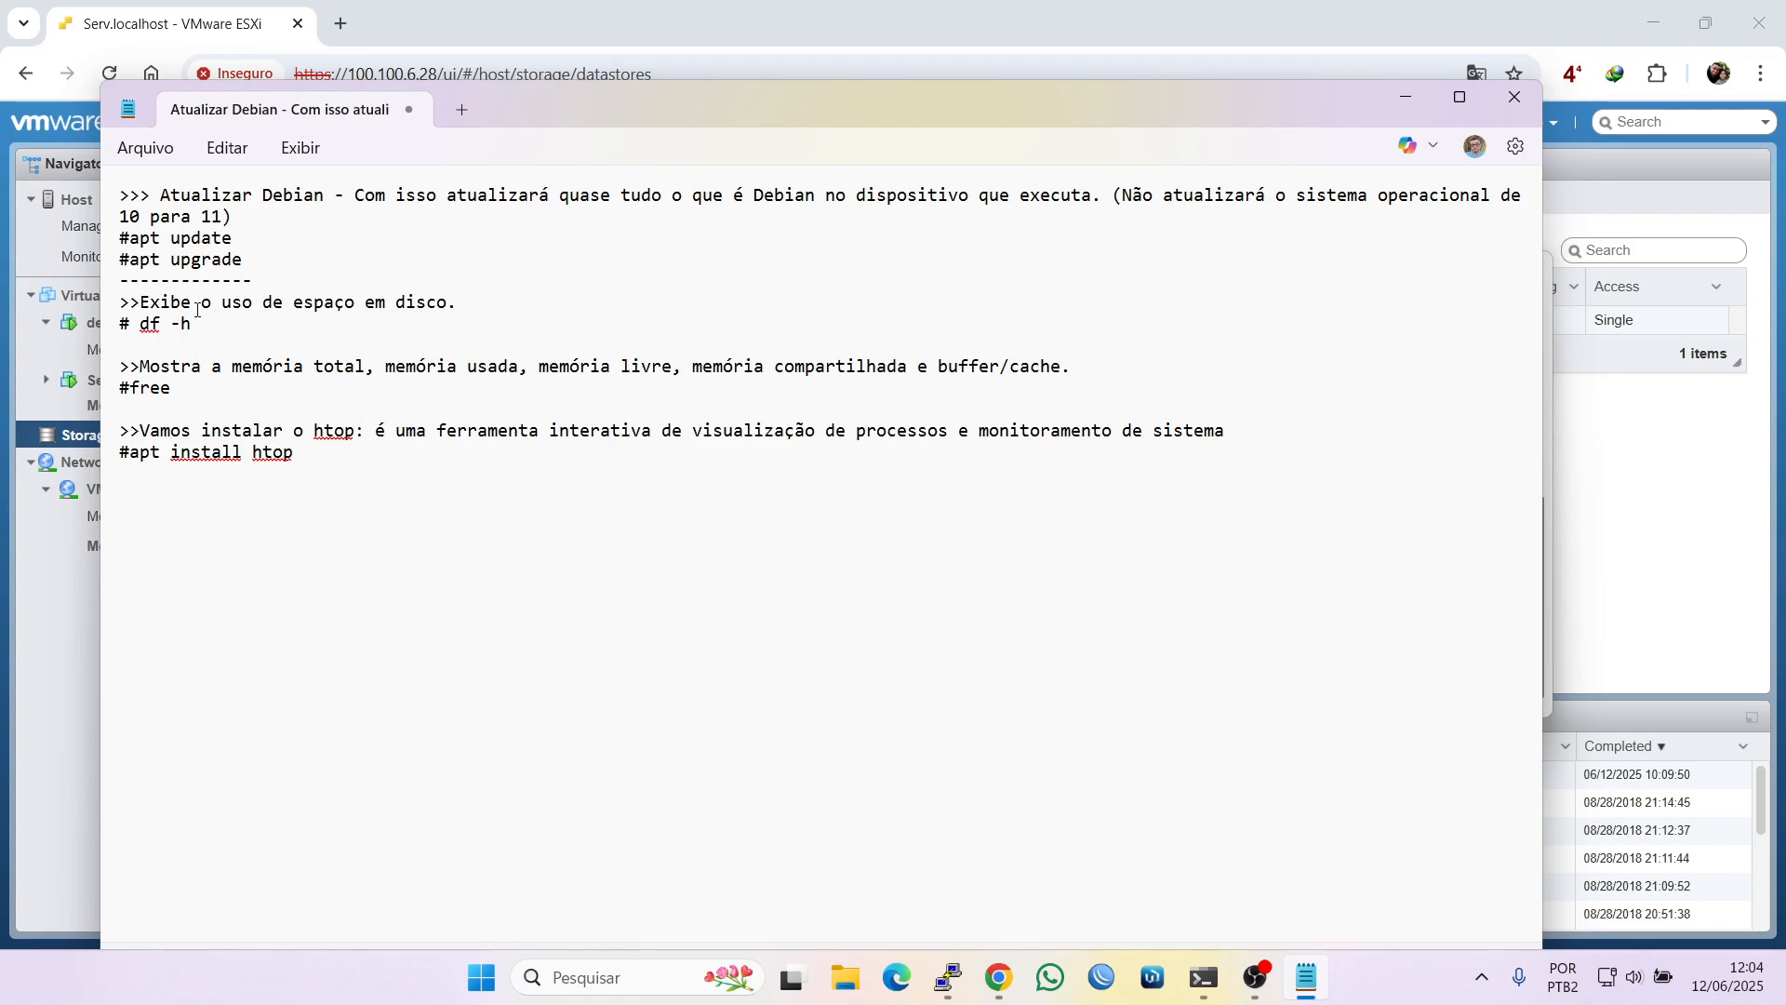
left_click_drag(142, 321, 205, 331)
key("ctrl+c")
mouse_move(948, 977)
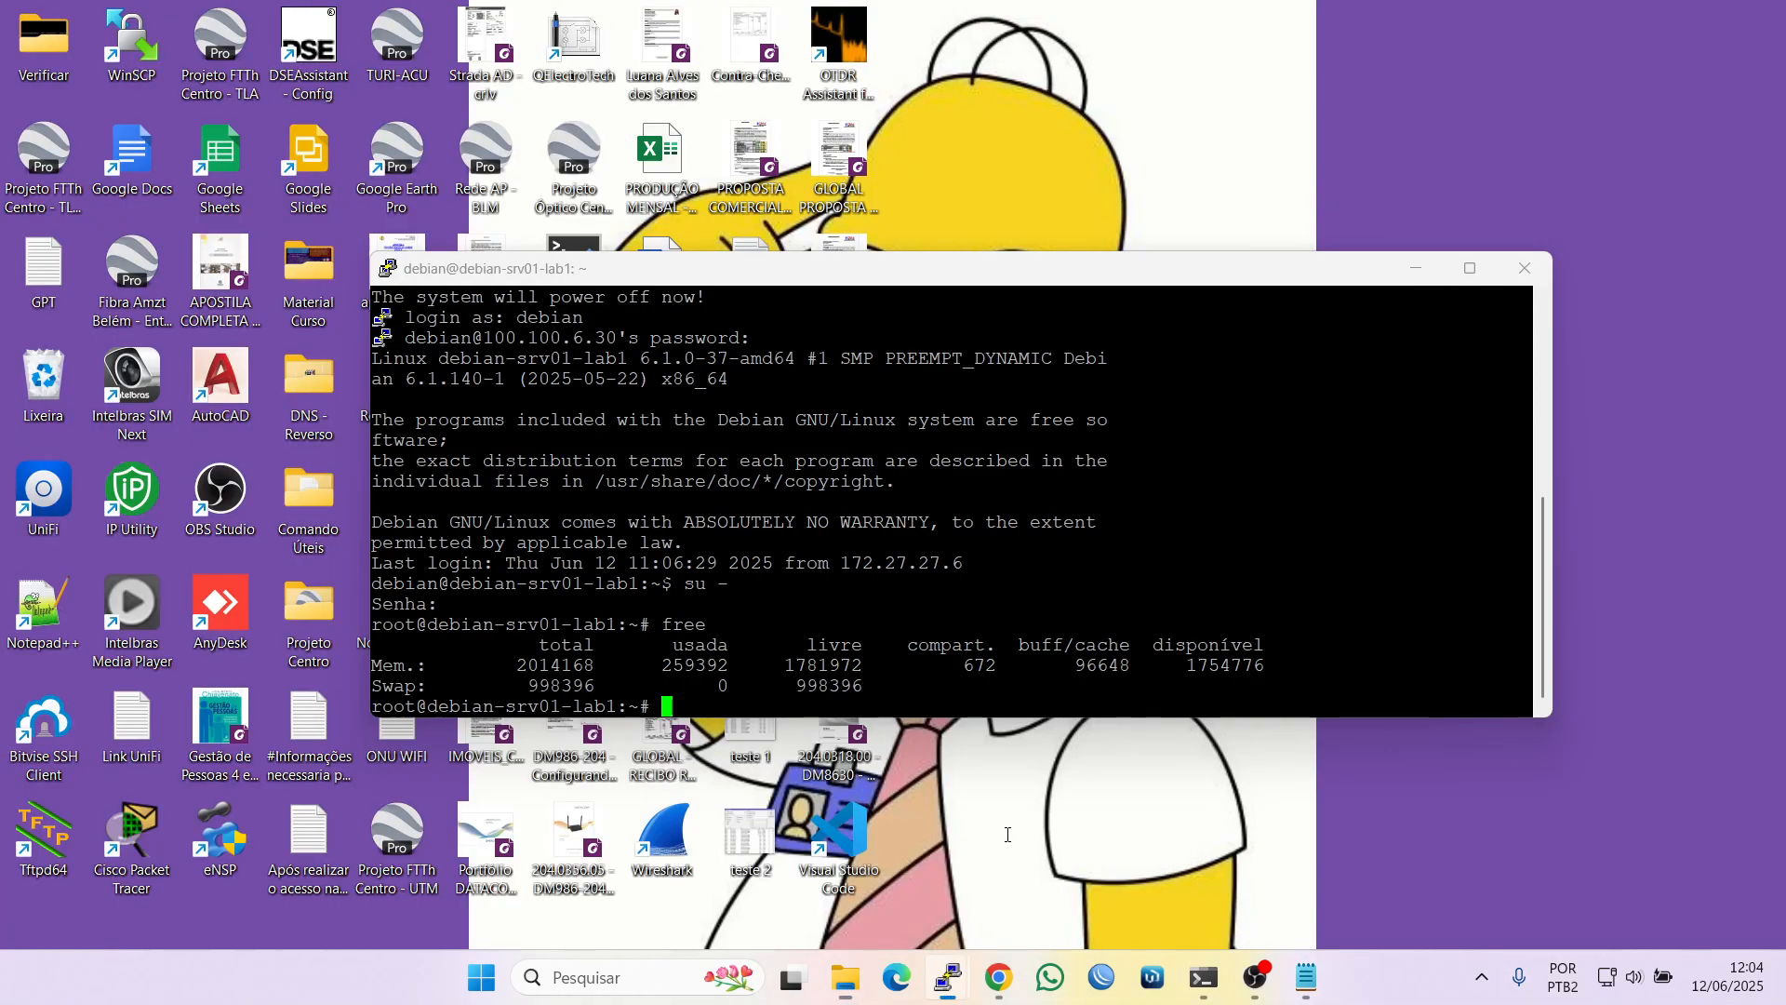
left_click(1047, 865)
right_click(824, 700)
key("Return")
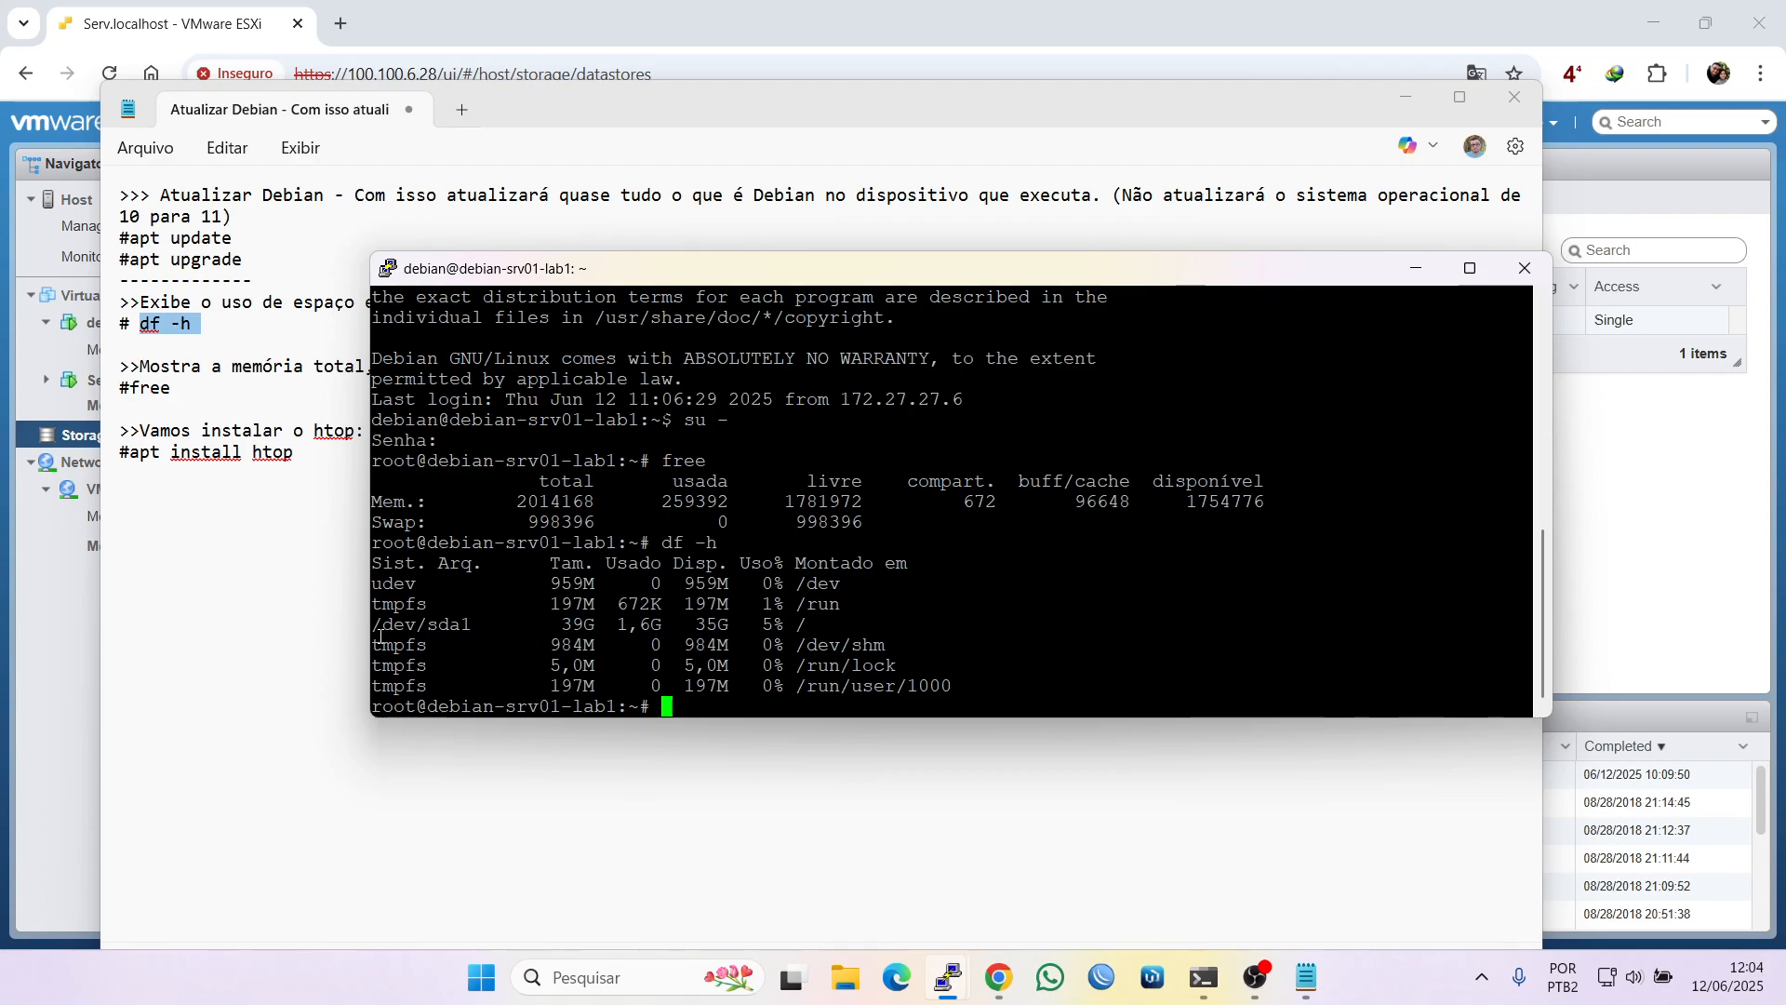
Highlight the /dev/sda1 row and its used and available space in the df output
left_click_drag(372, 624, 820, 621)
left_click(518, 627)
left_click_drag(621, 625, 666, 625)
left_click_drag(695, 625, 724, 624)
Copy the apt update command from the Notepad notes and run it in the PuTTY terminal
left_click(191, 281)
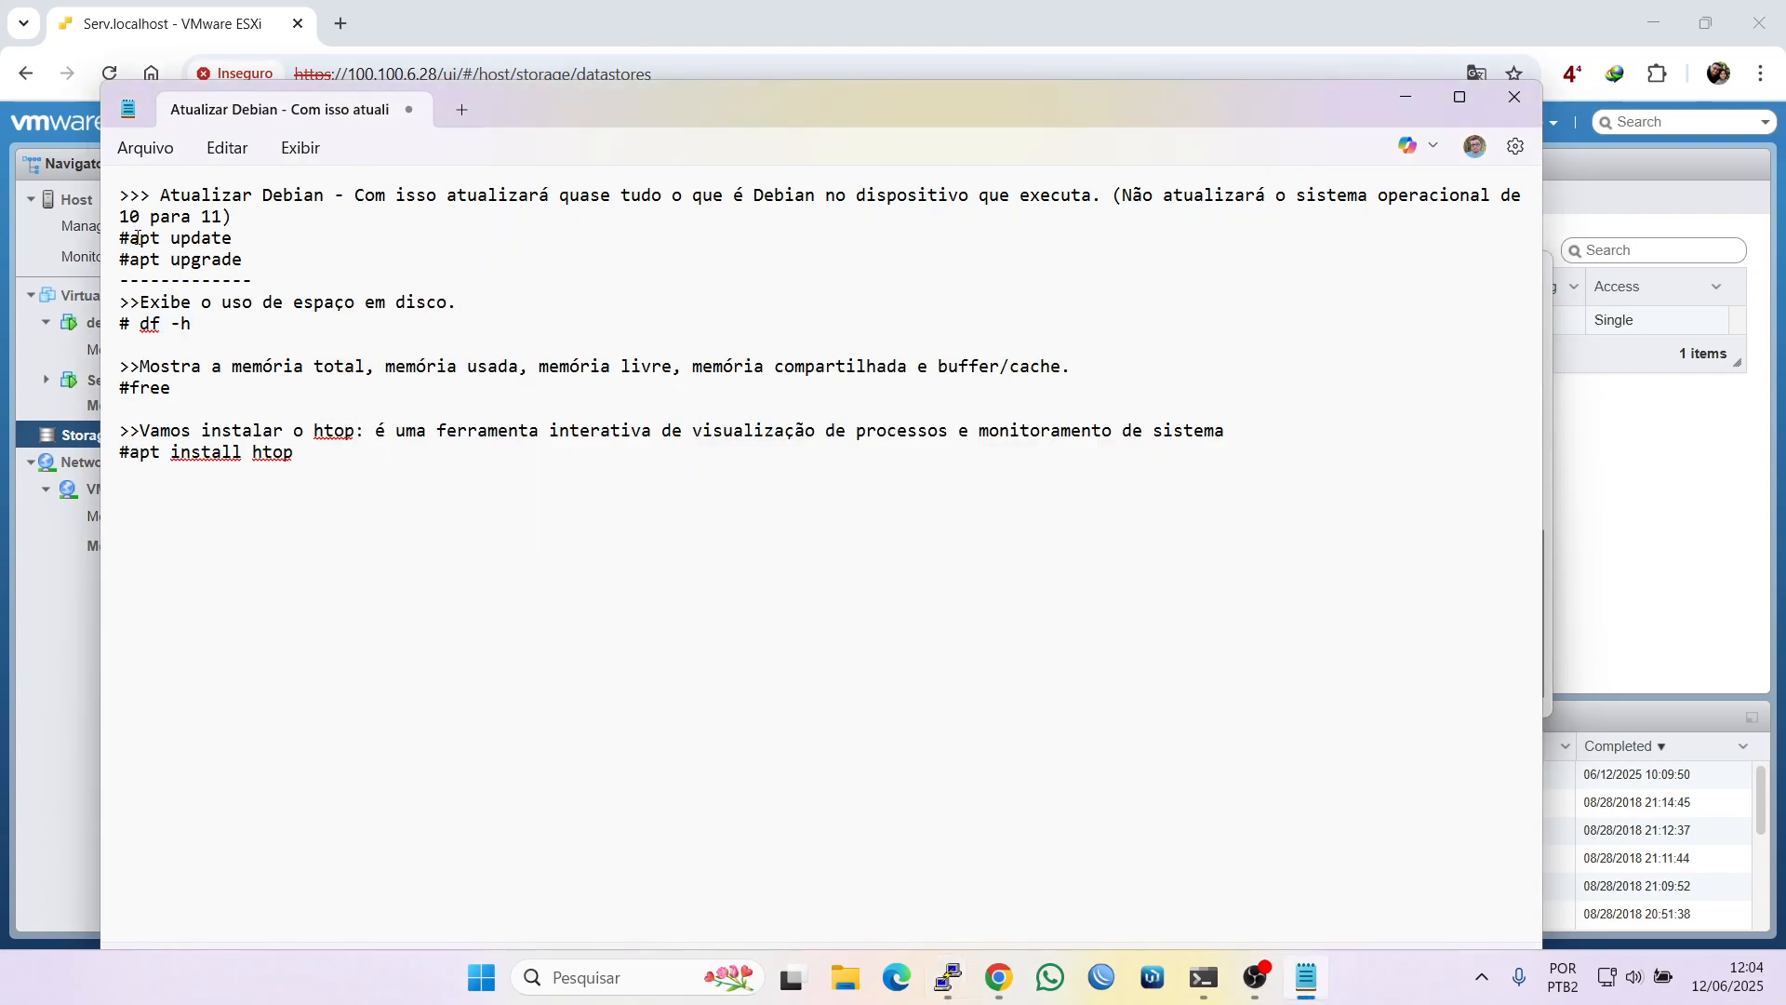
left_click_drag(133, 238, 236, 262)
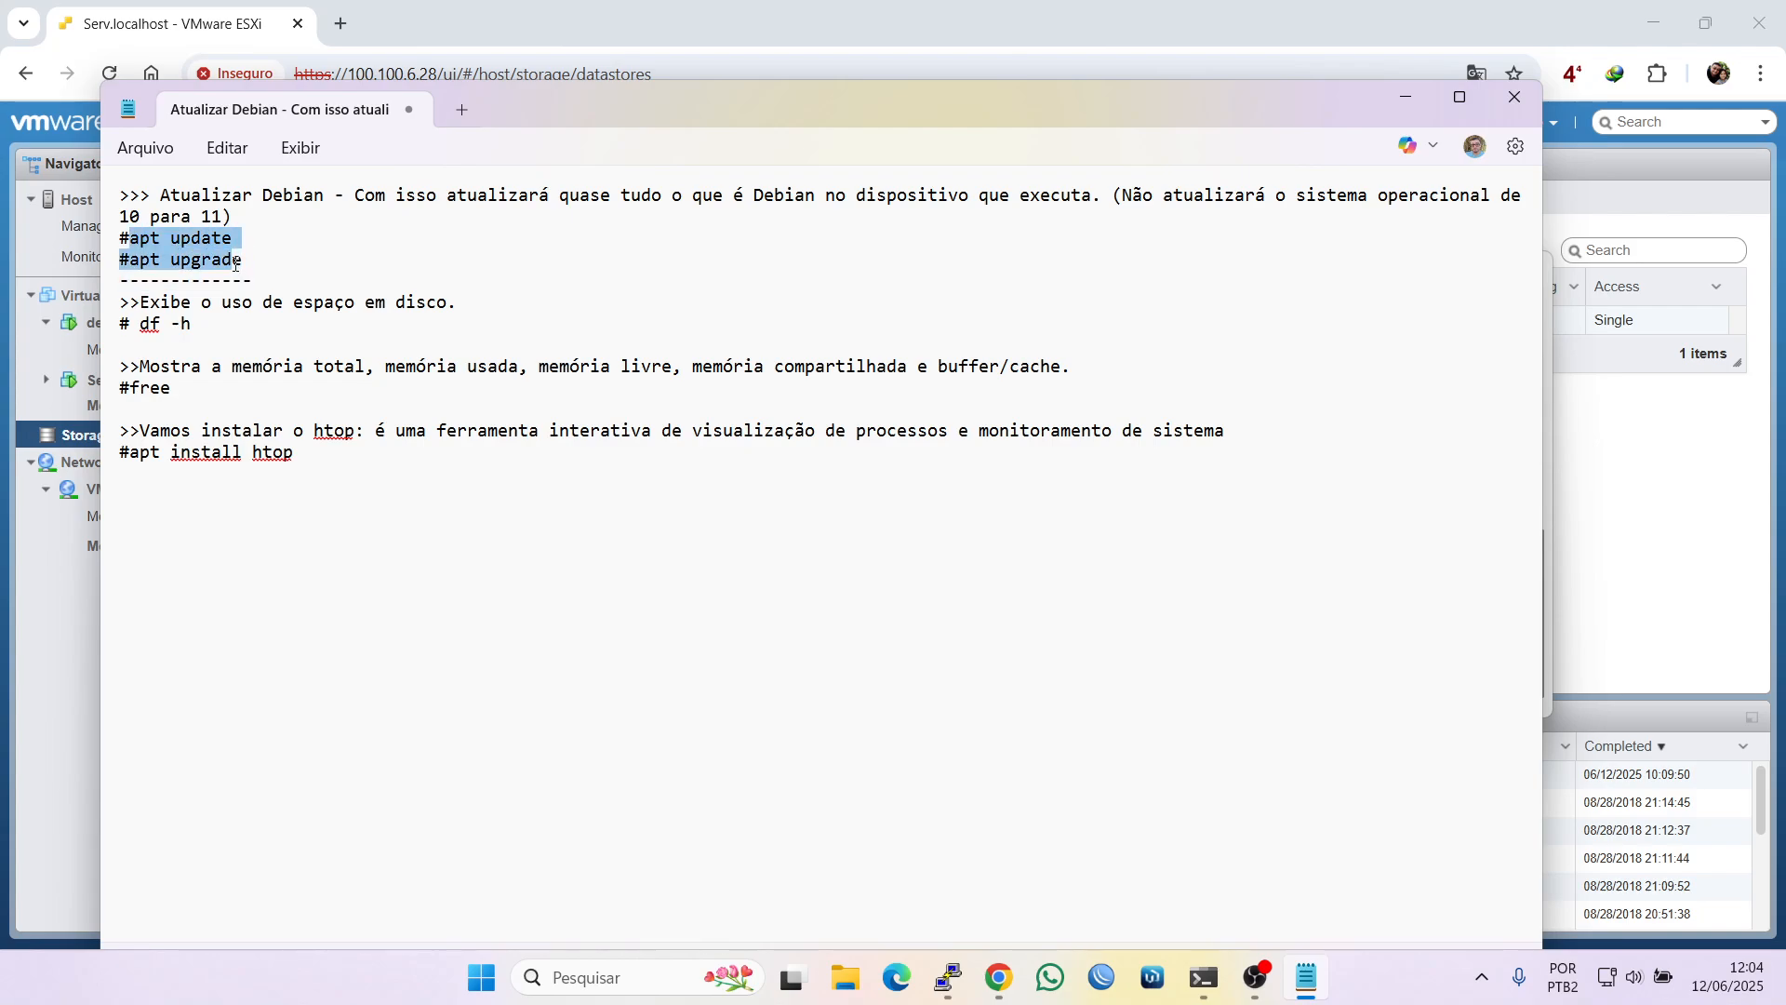
left_click(263, 247)
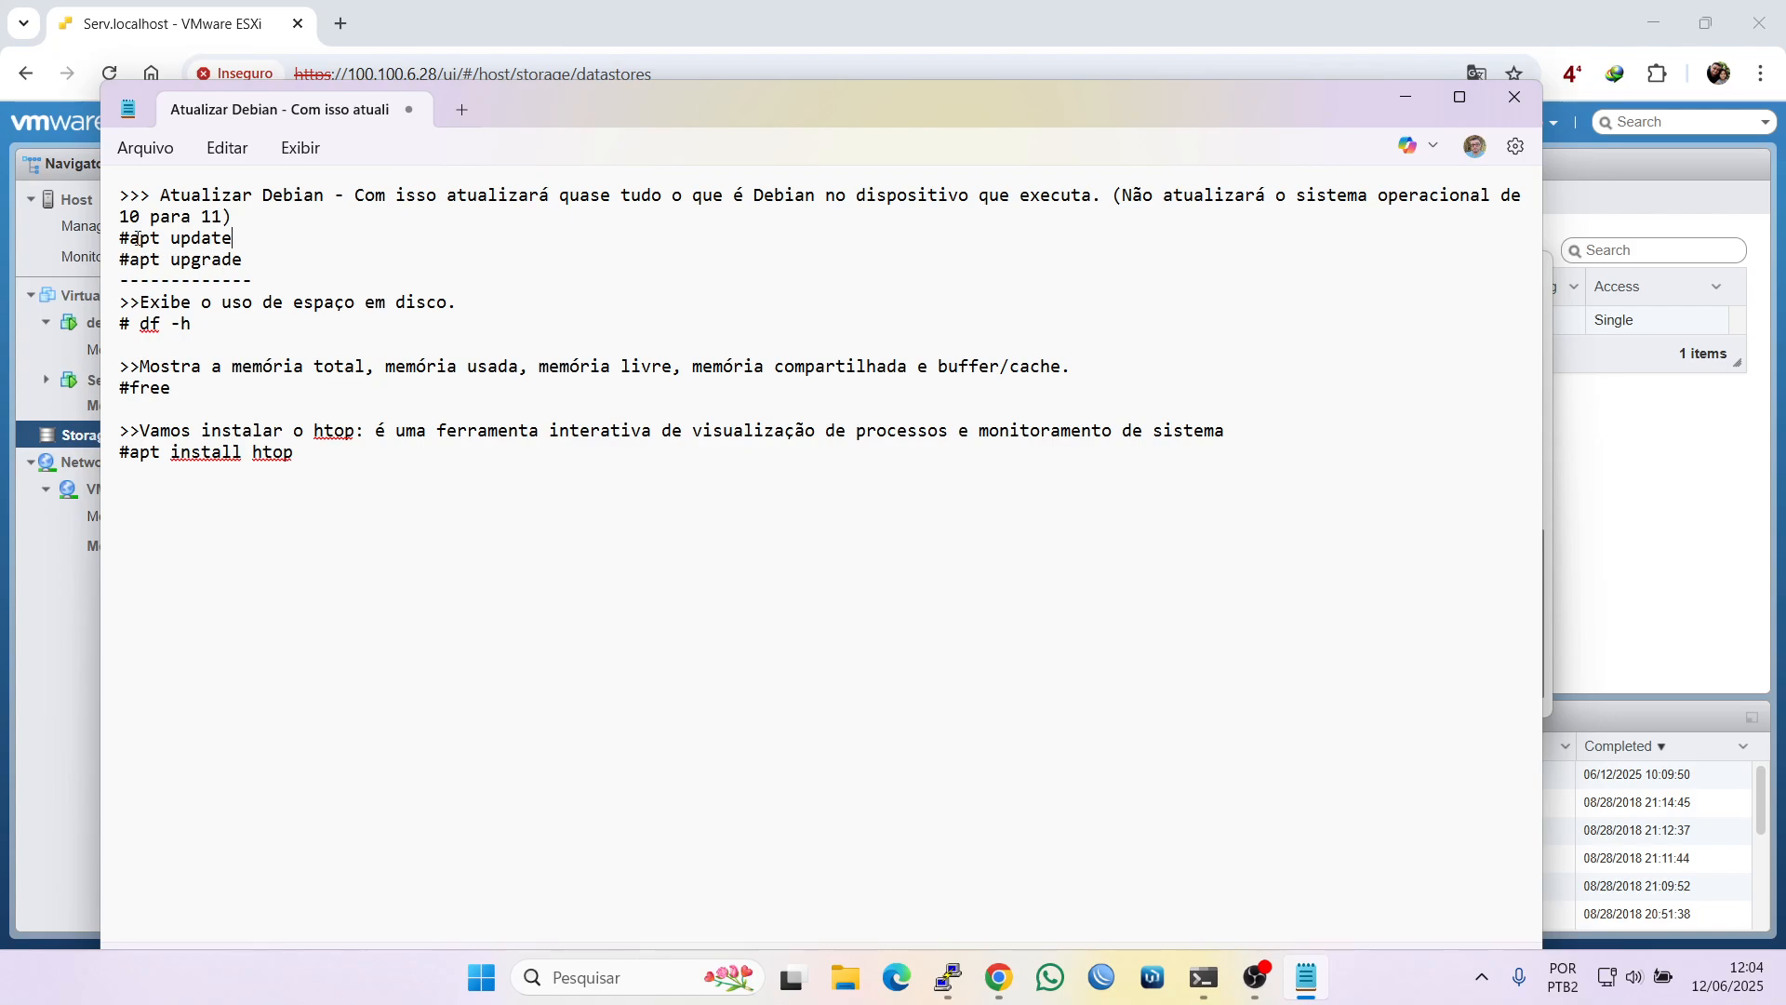
left_click_drag(133, 238, 235, 245)
key("ctrl+c")
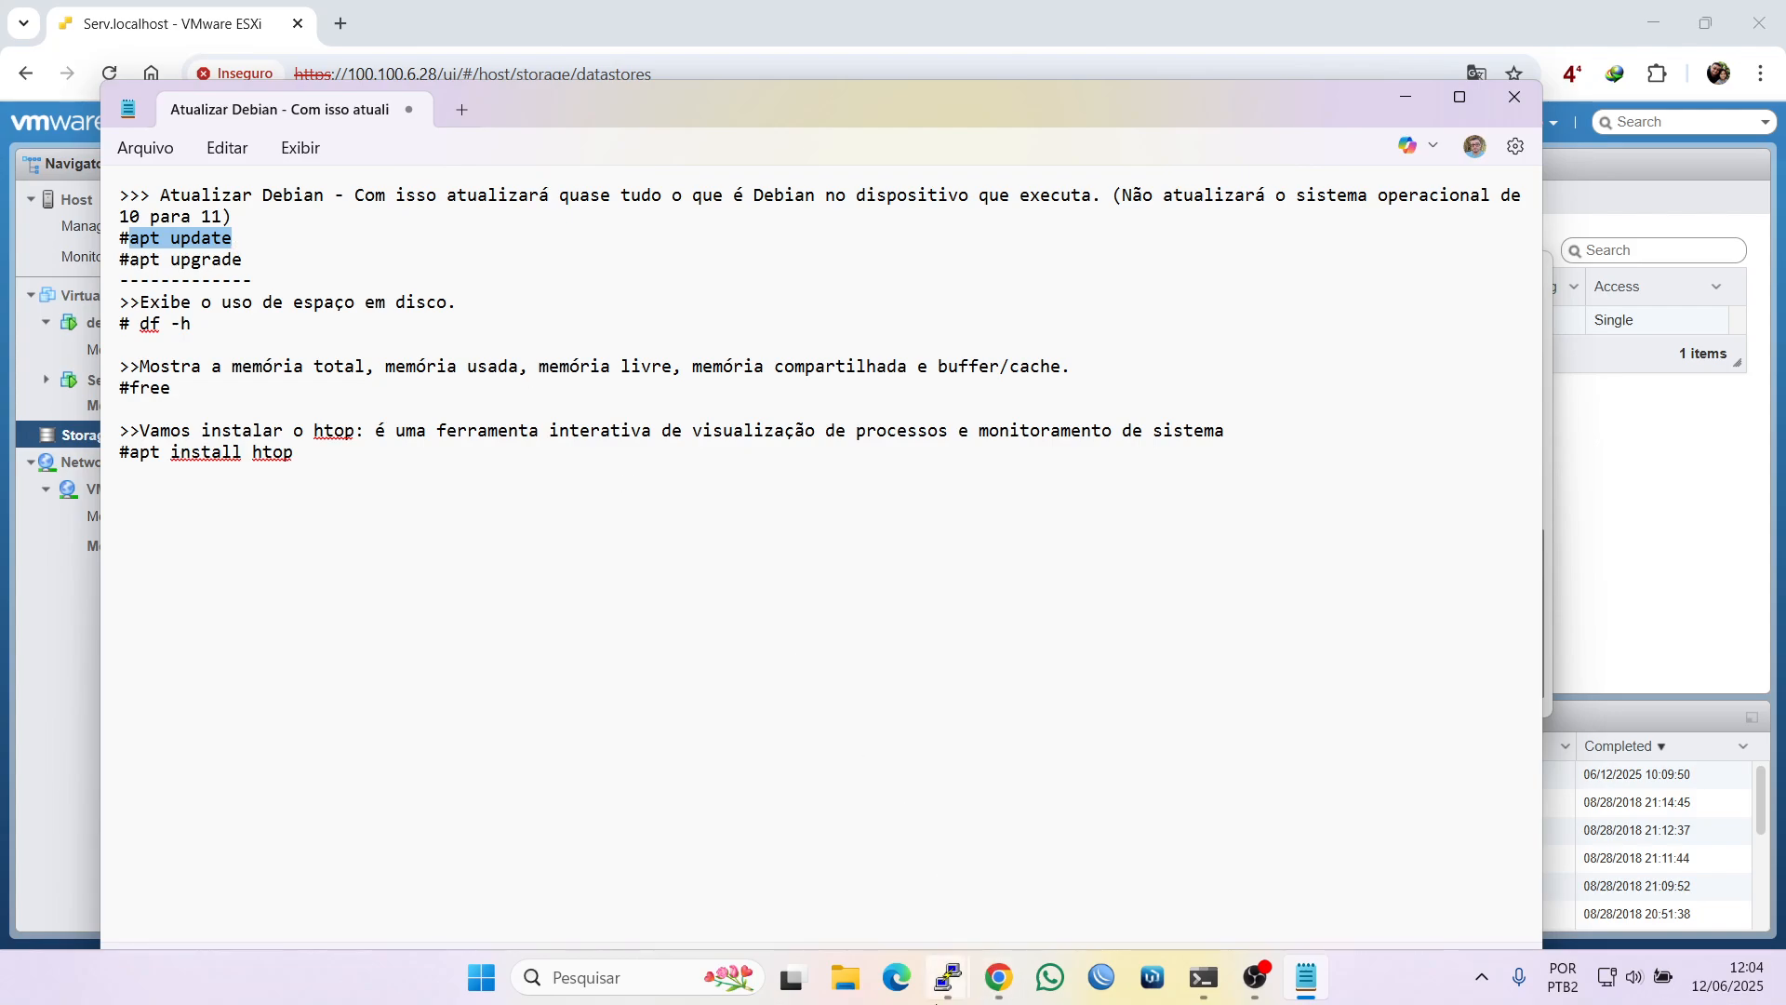
mouse_move(948, 977)
left_click(1056, 847)
right_click(1020, 645)
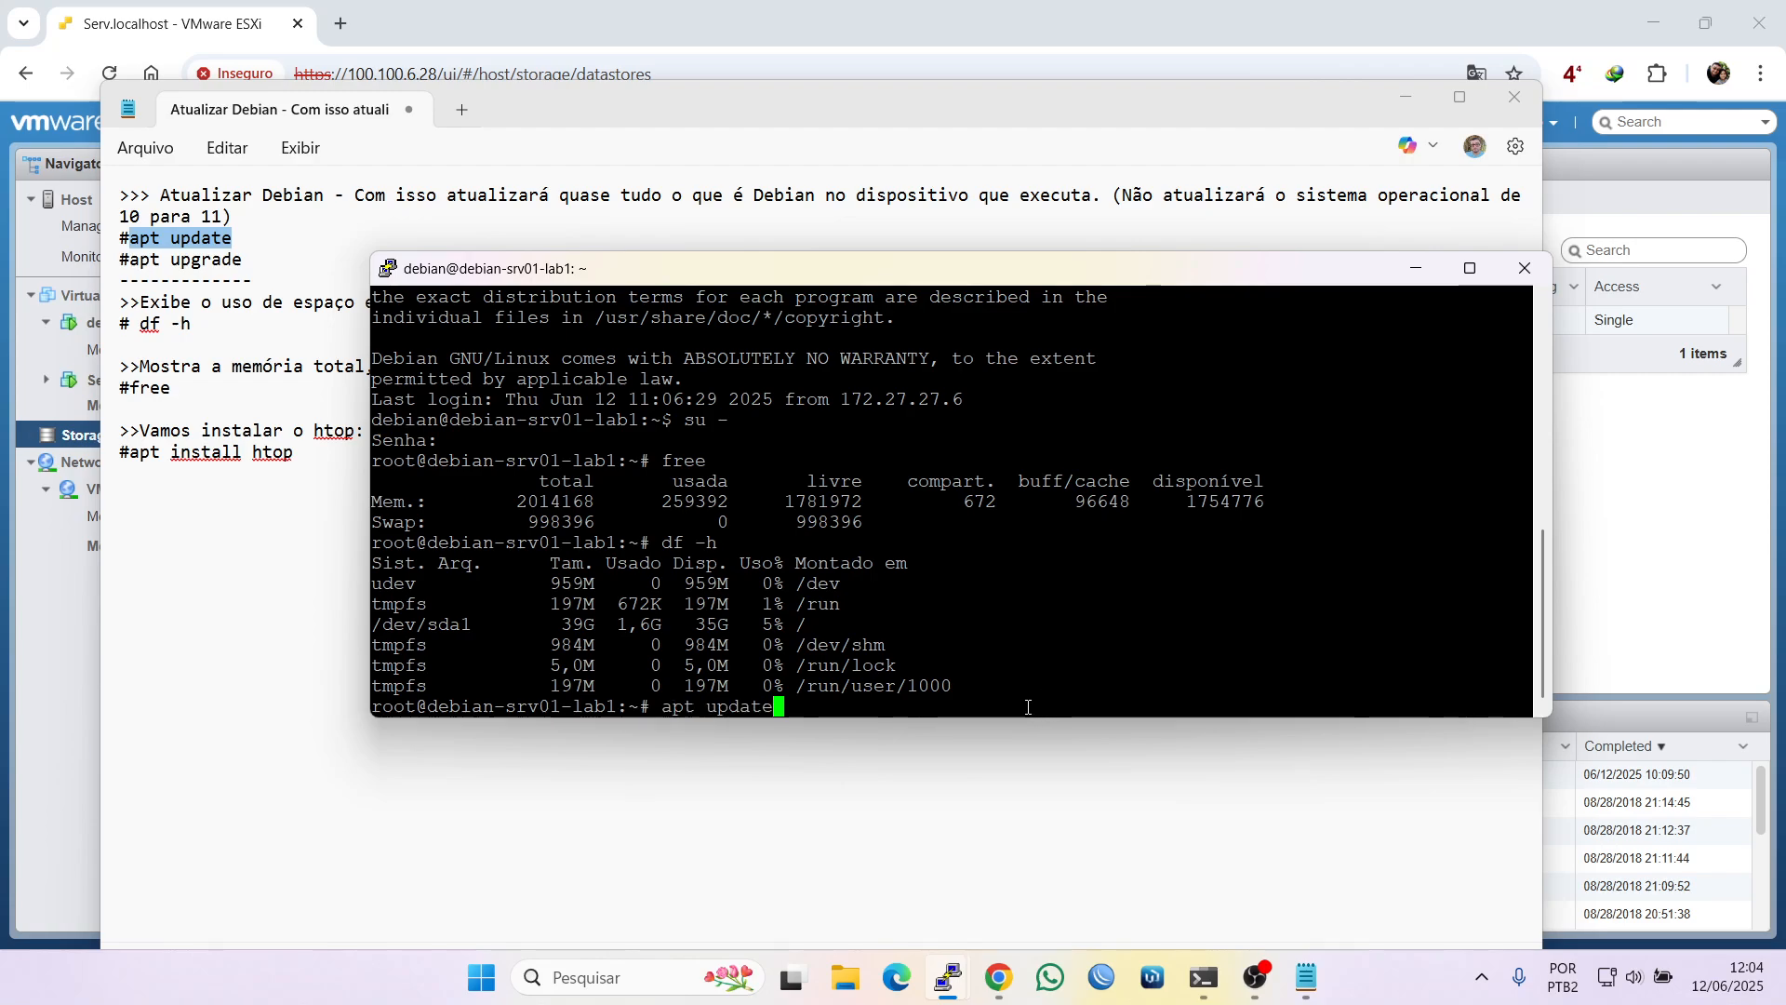
key("BackSpace")
key("Return")
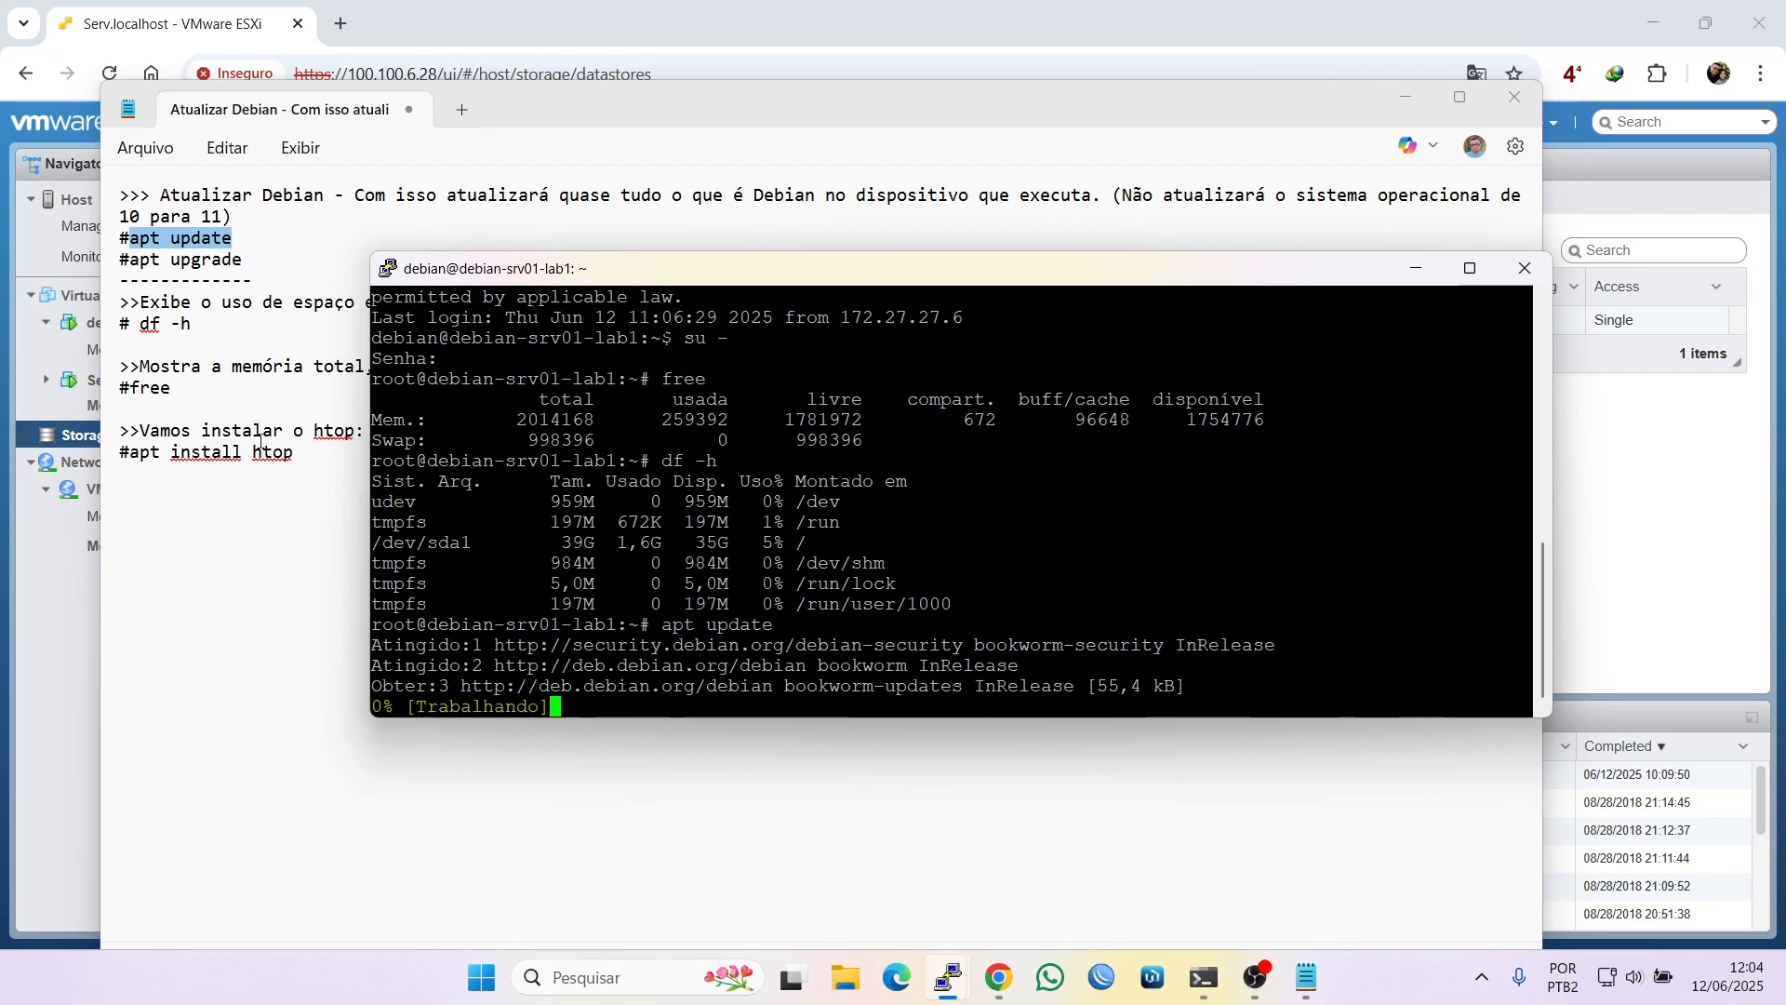
Copy the apt upgrade command from the notes and run it in the debian-srv01-lab1 terminal
left_click_drag(130, 260, 245, 261)
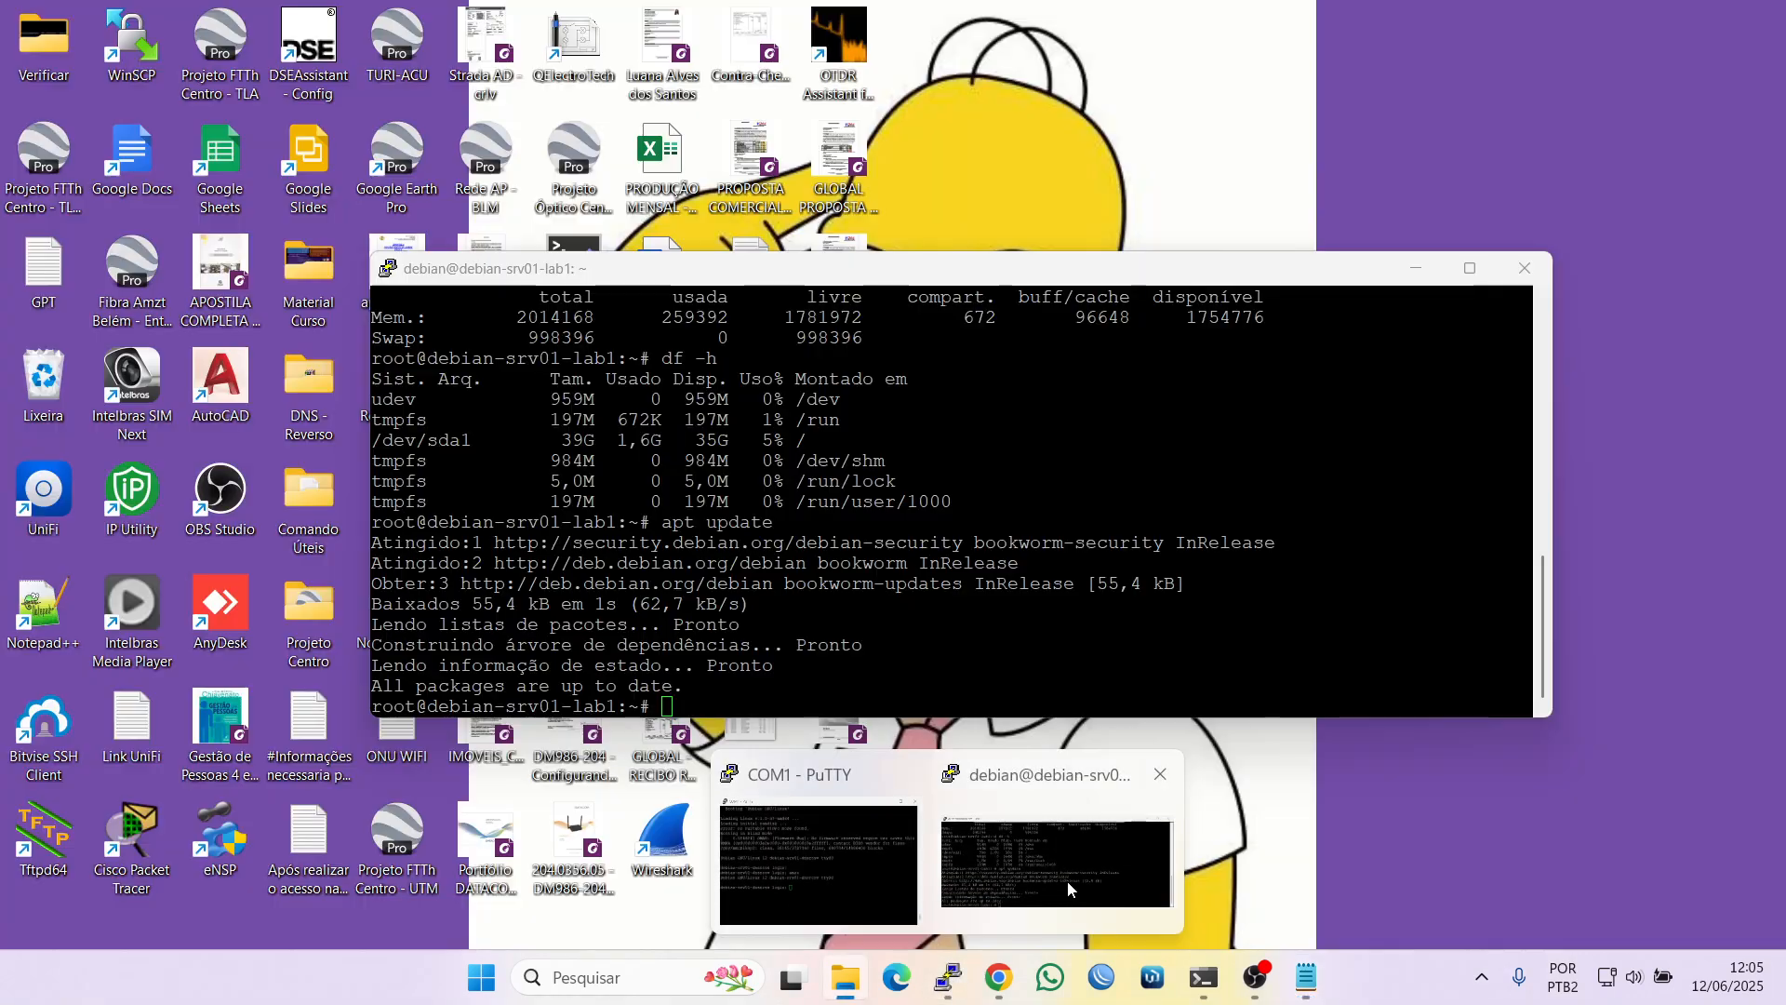
left_click(1068, 880)
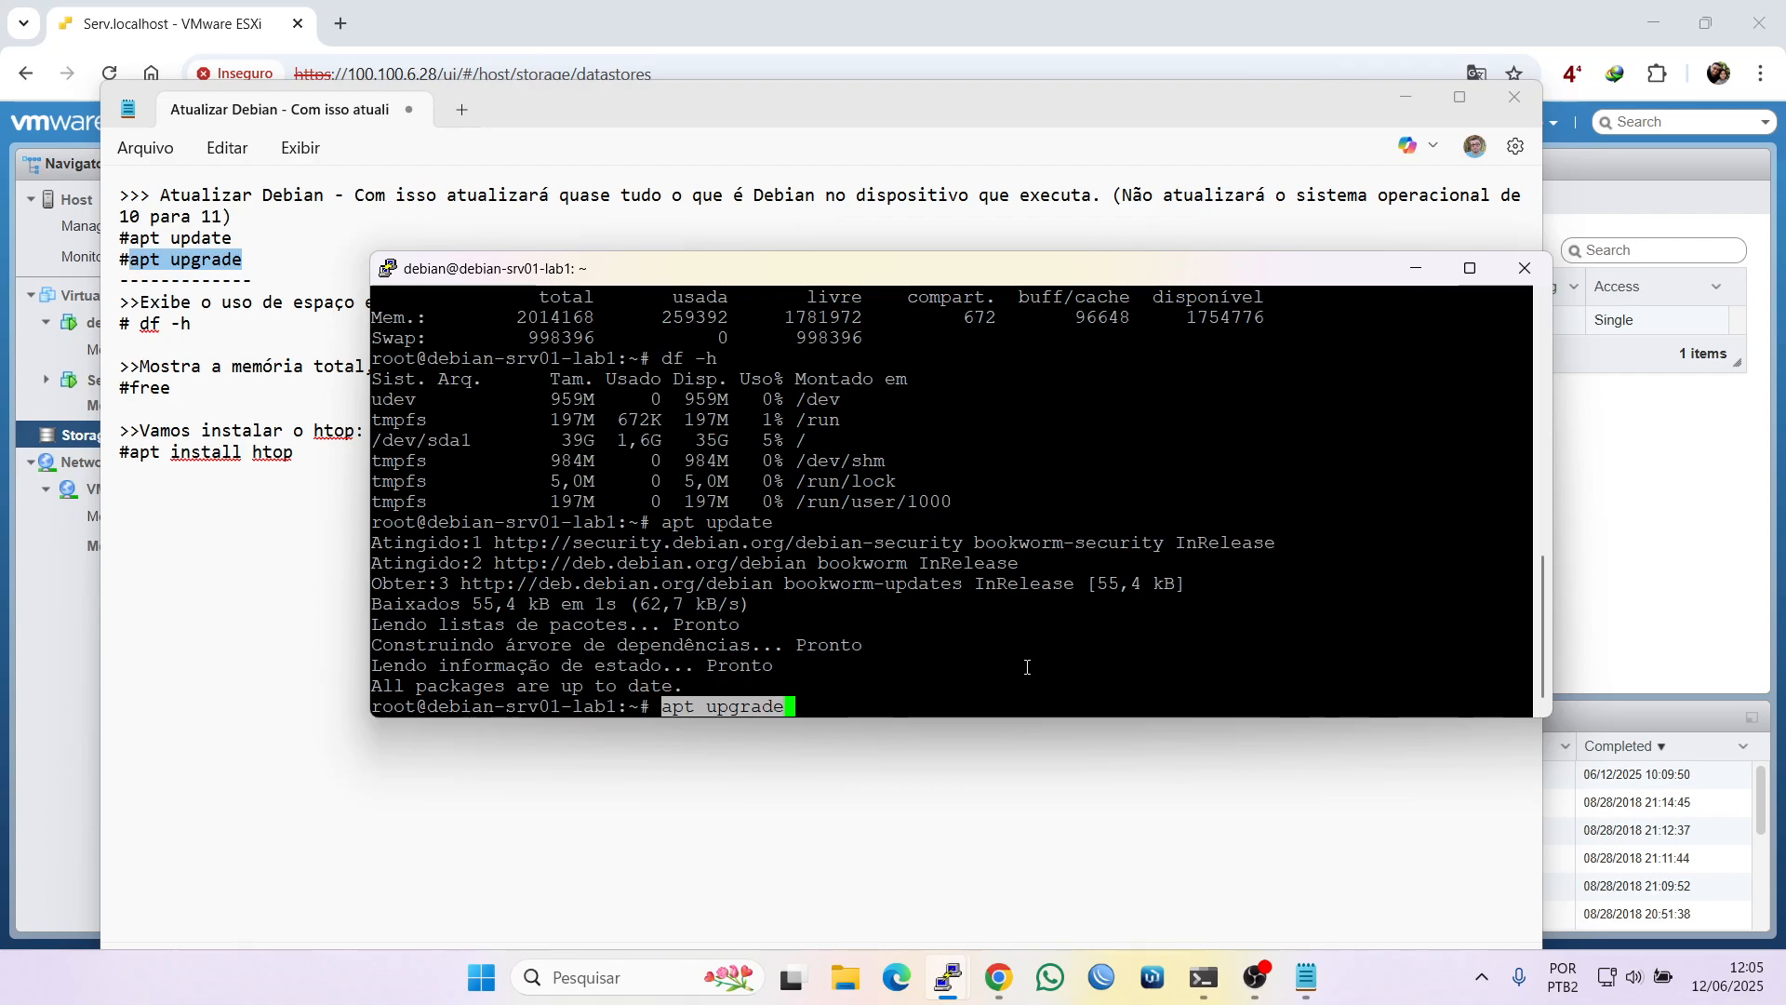
key("Return")
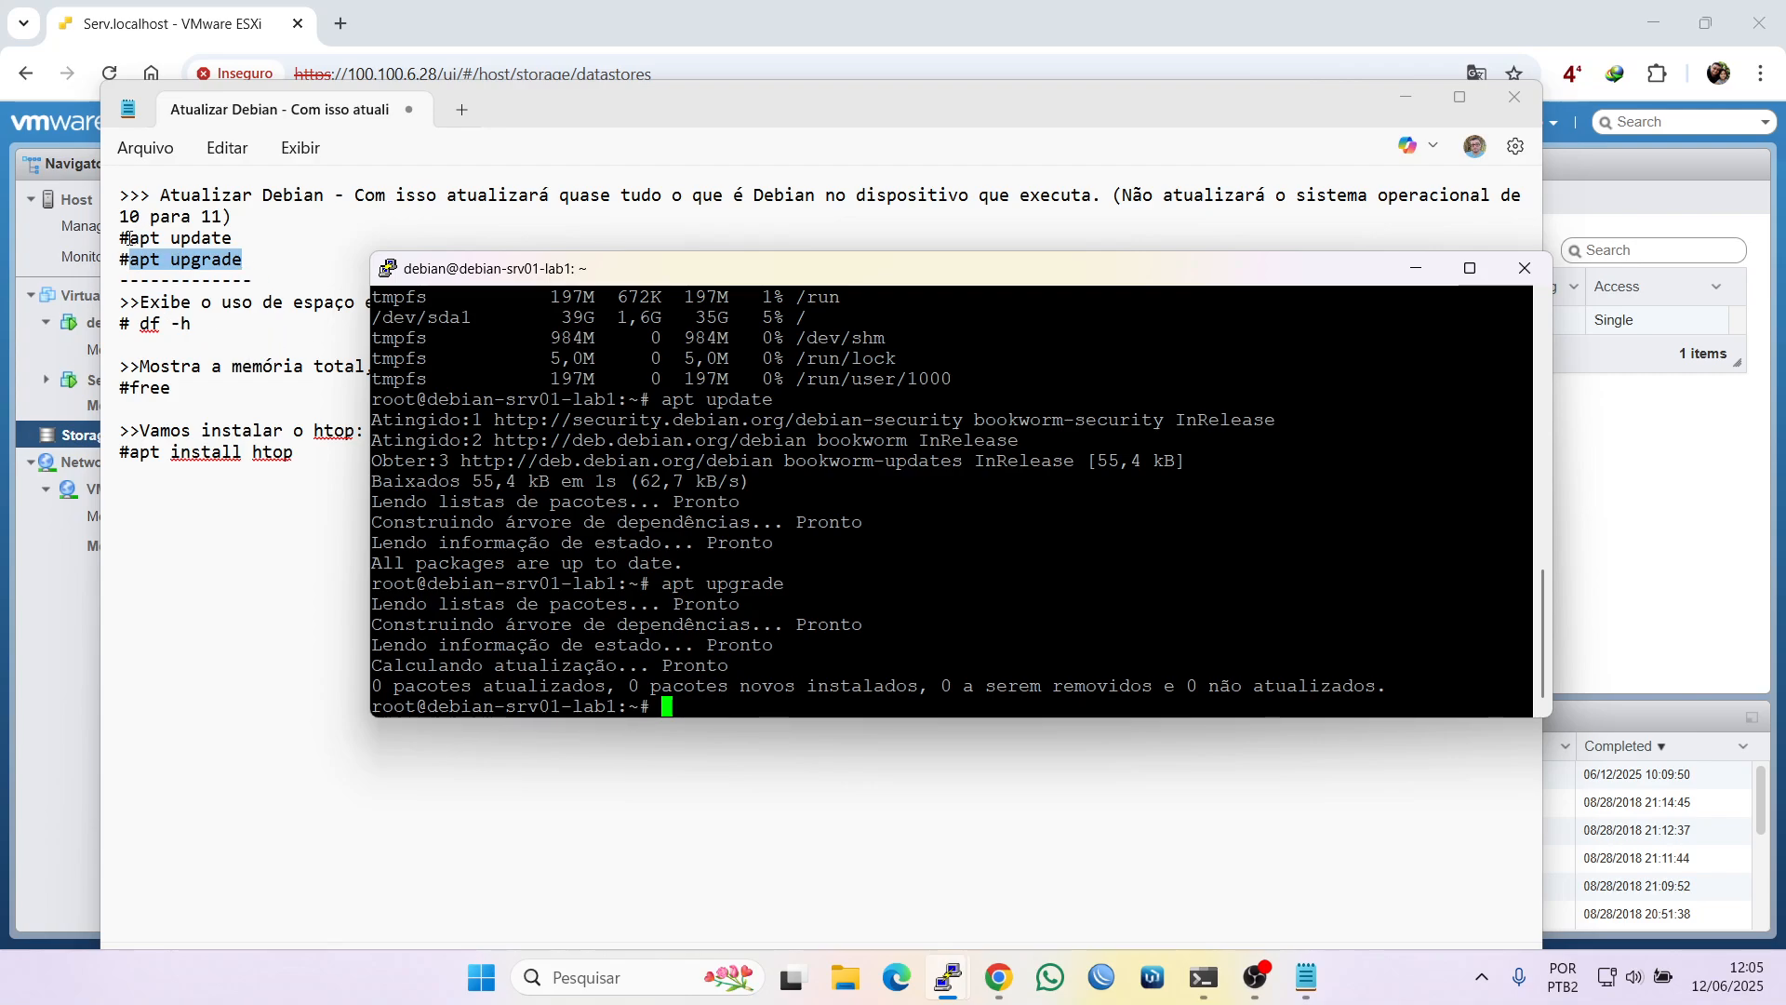
Run the chained command apt upgrade && apt upgrade in the terminal
right_click(849, 659)
type("&&")
right_click(1006, 711)
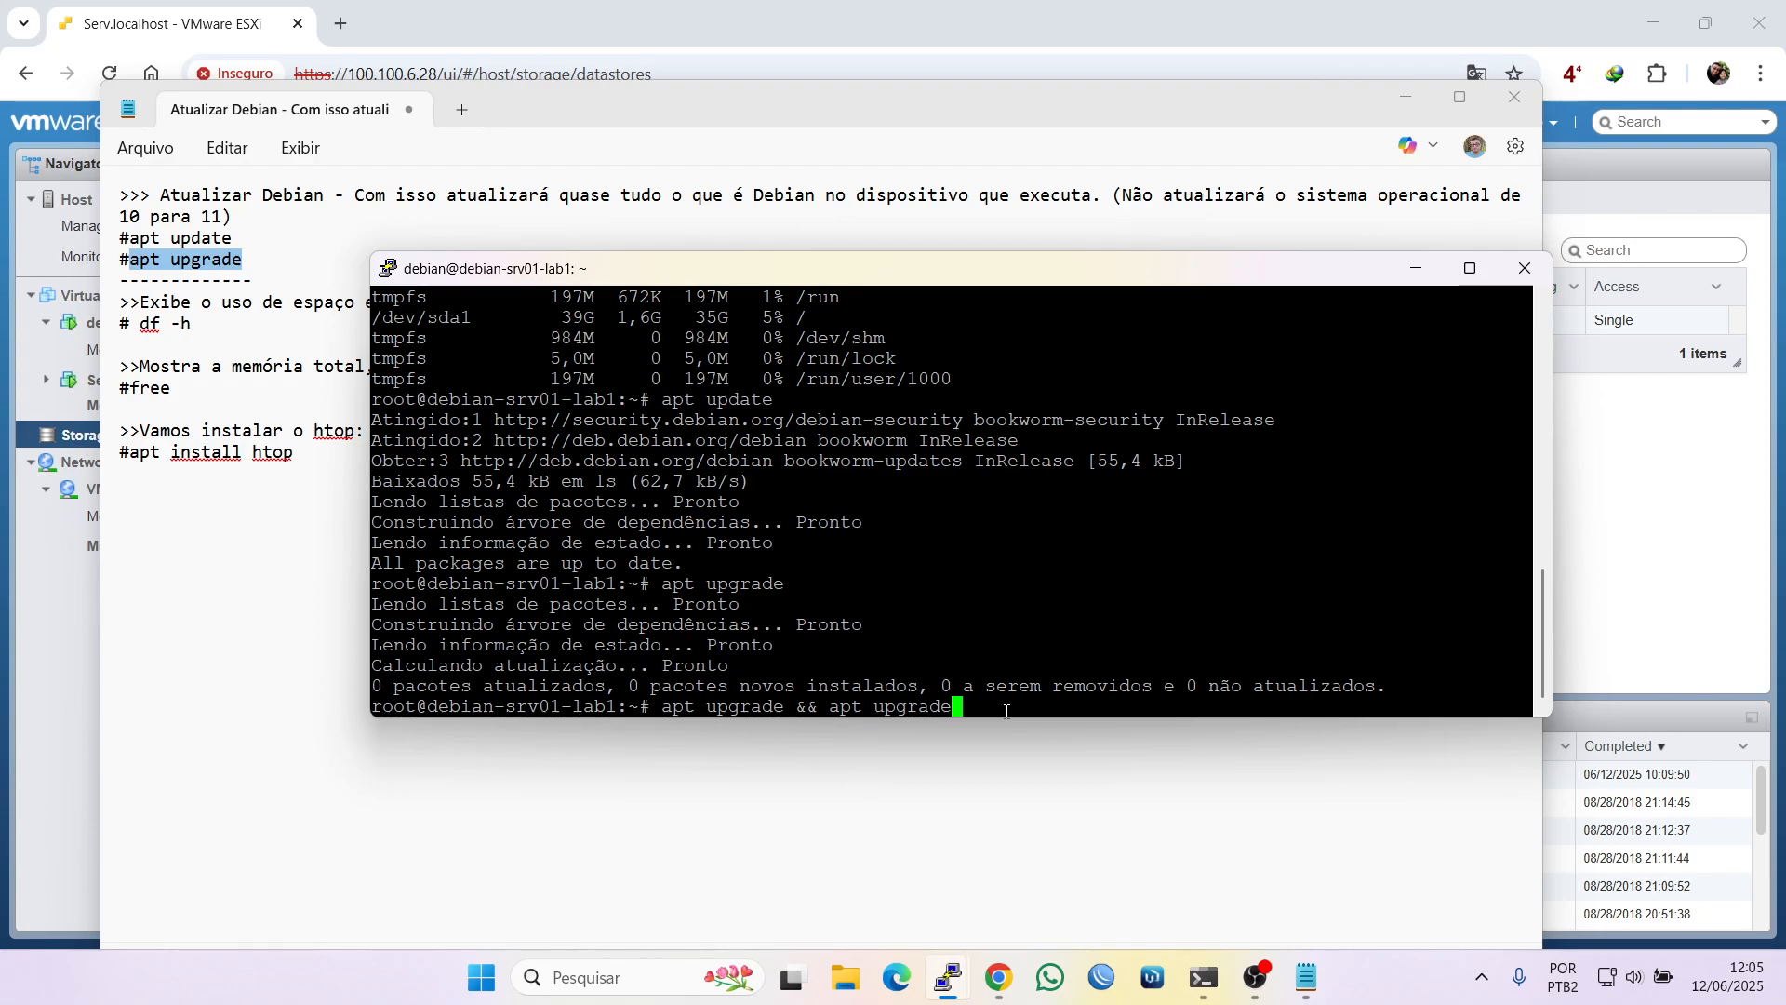
key("Return")
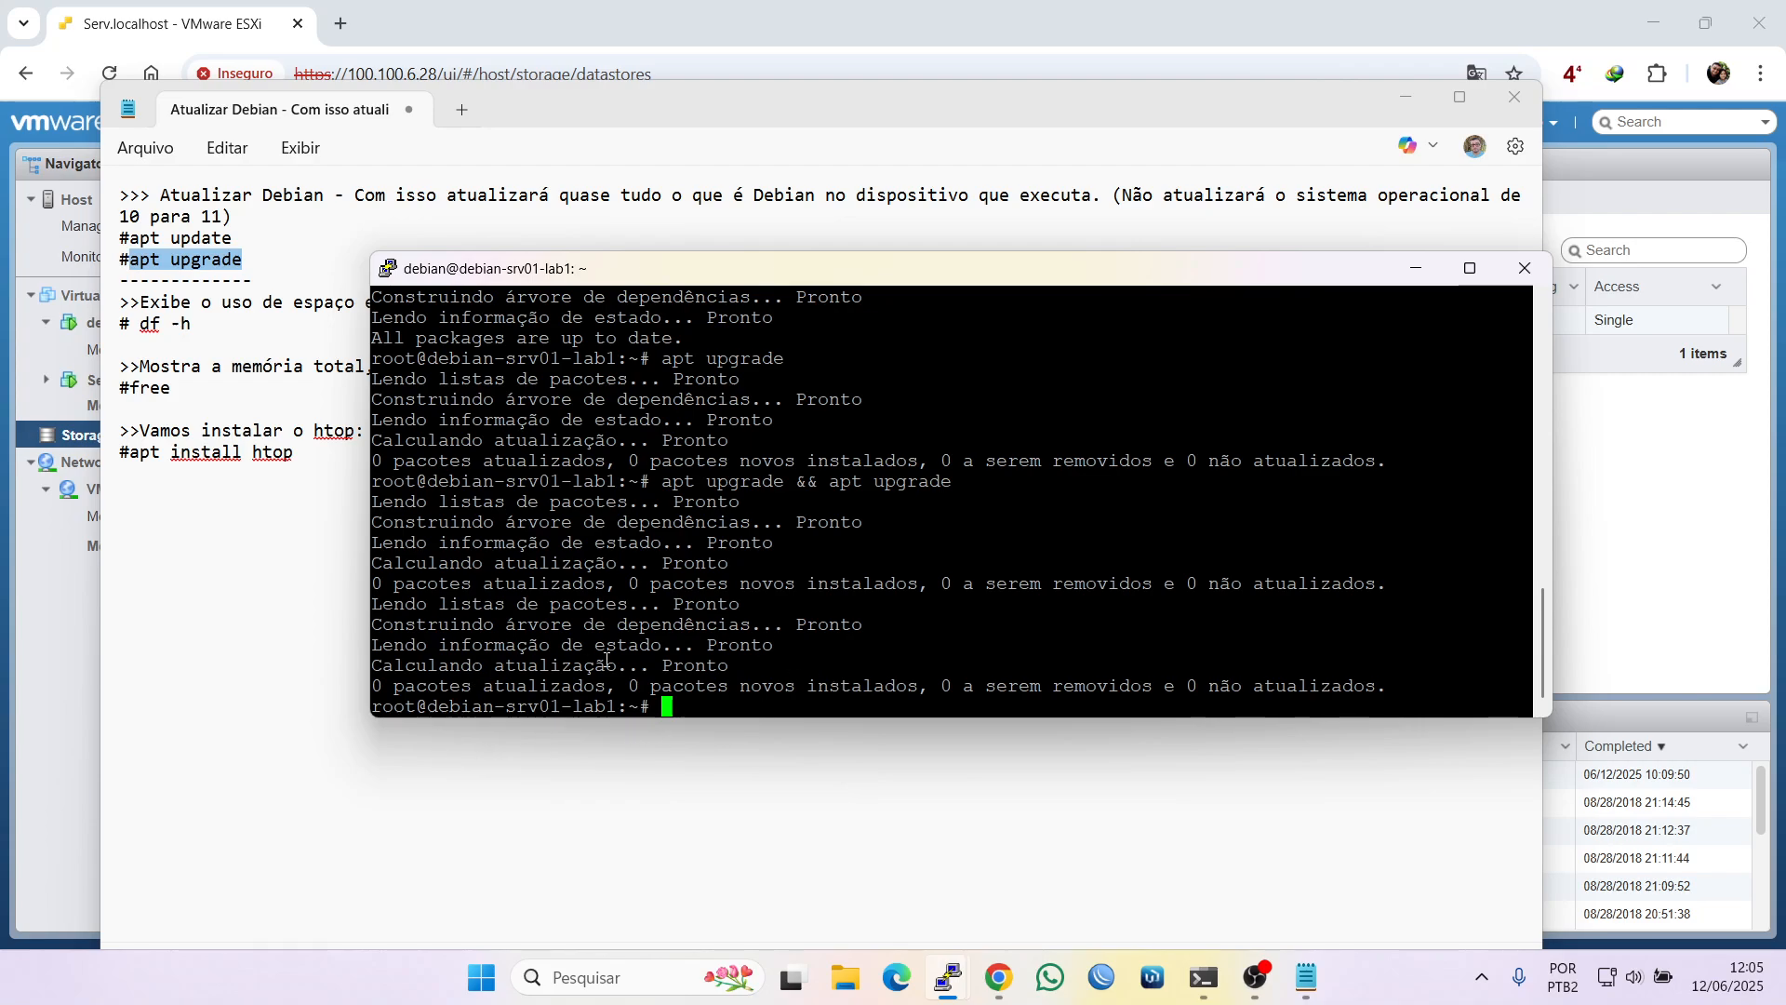
Run top in the PuTTY terminal and enlarge the window's height and width for the process list
left_click(163, 549)
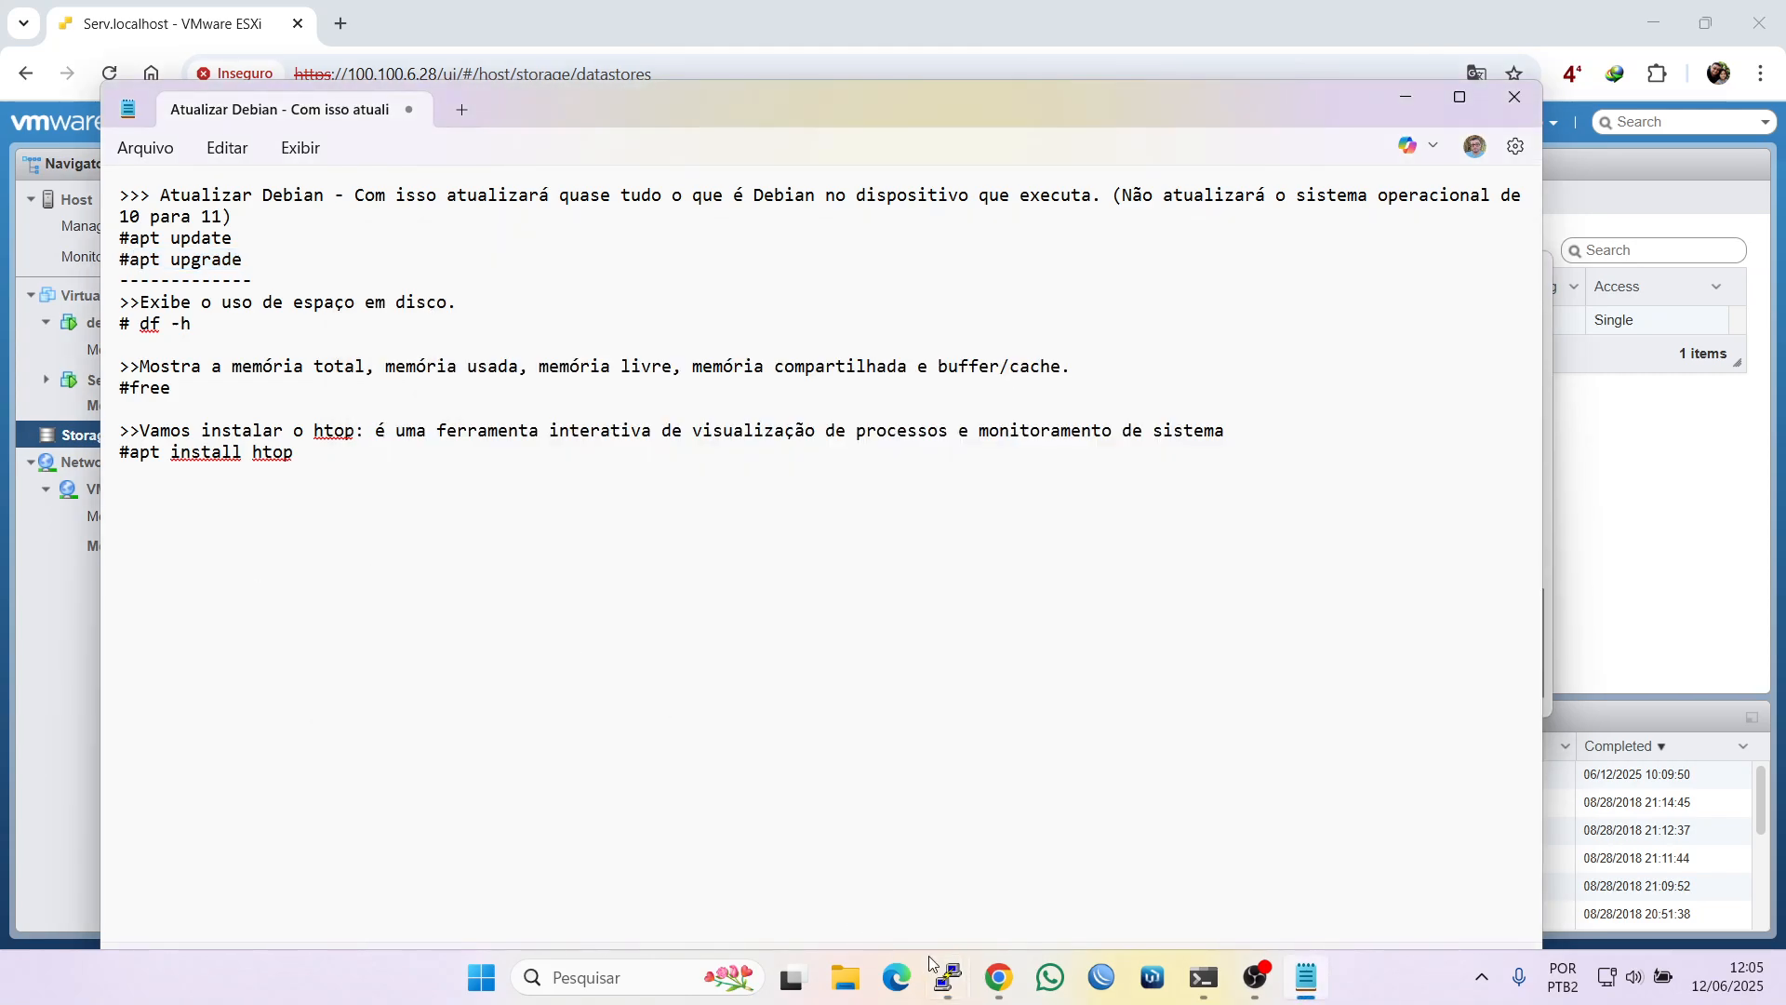
mouse_move(949, 977)
left_click(982, 878)
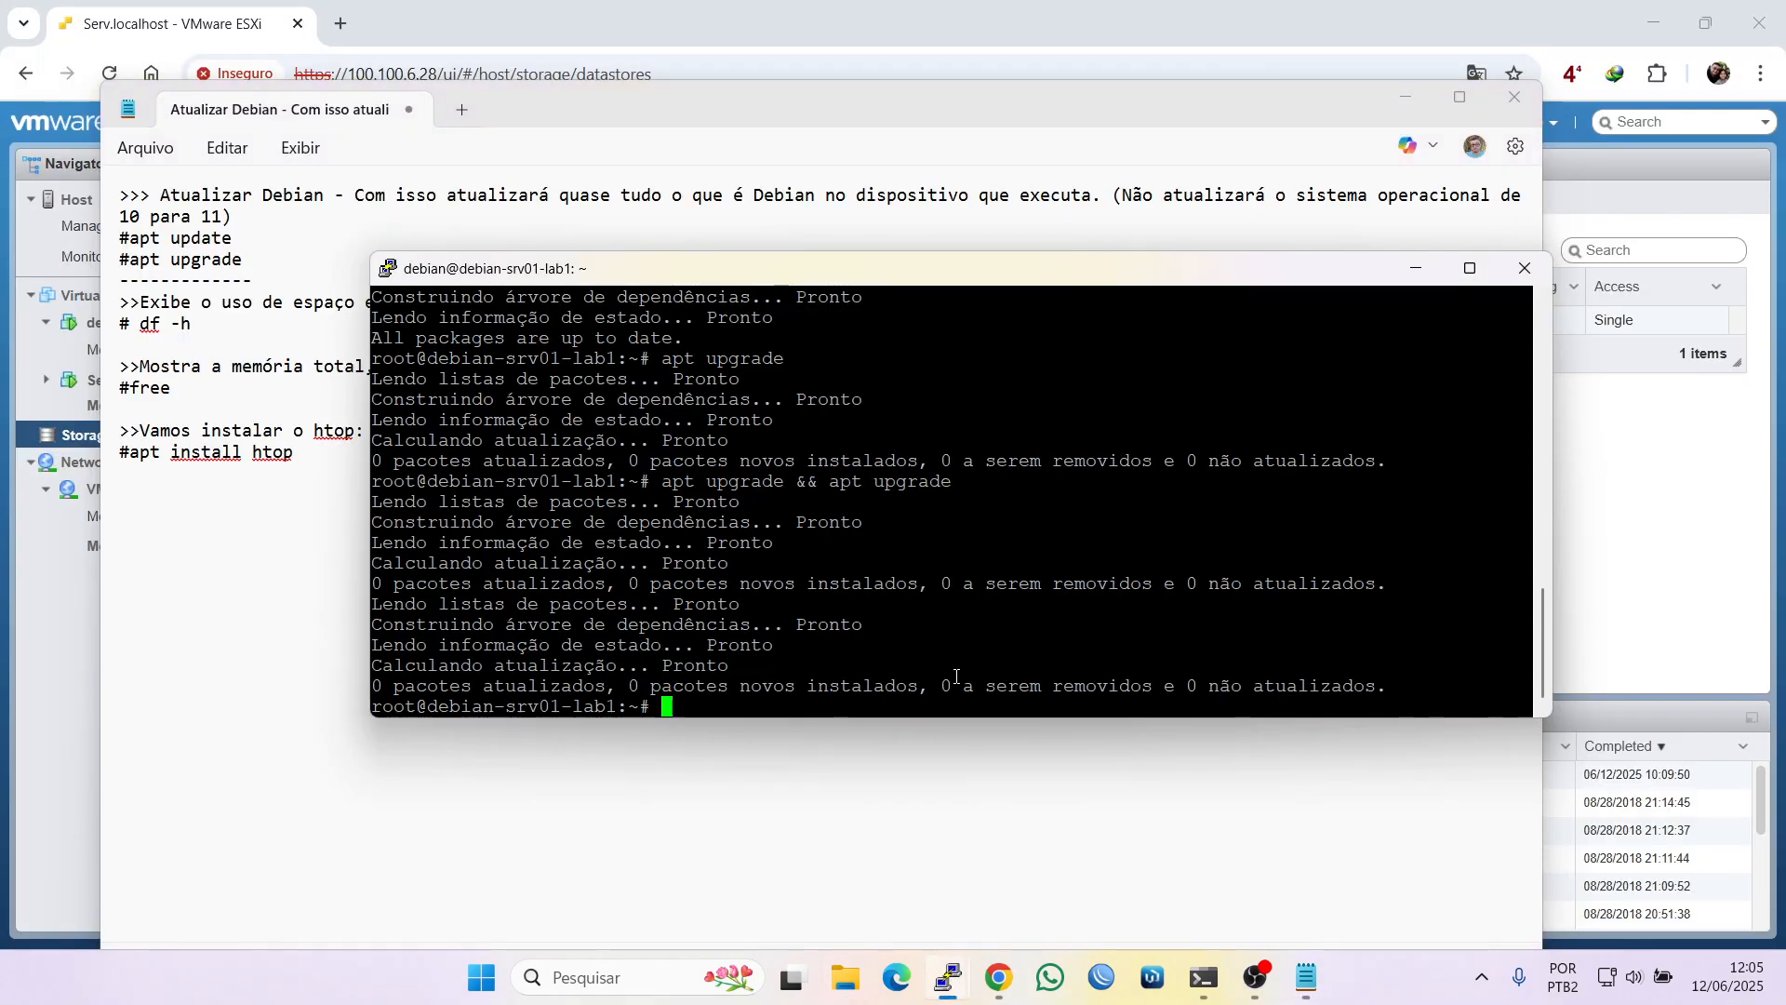
type("h")
key("BackSpace")
type("top")
key("Return")
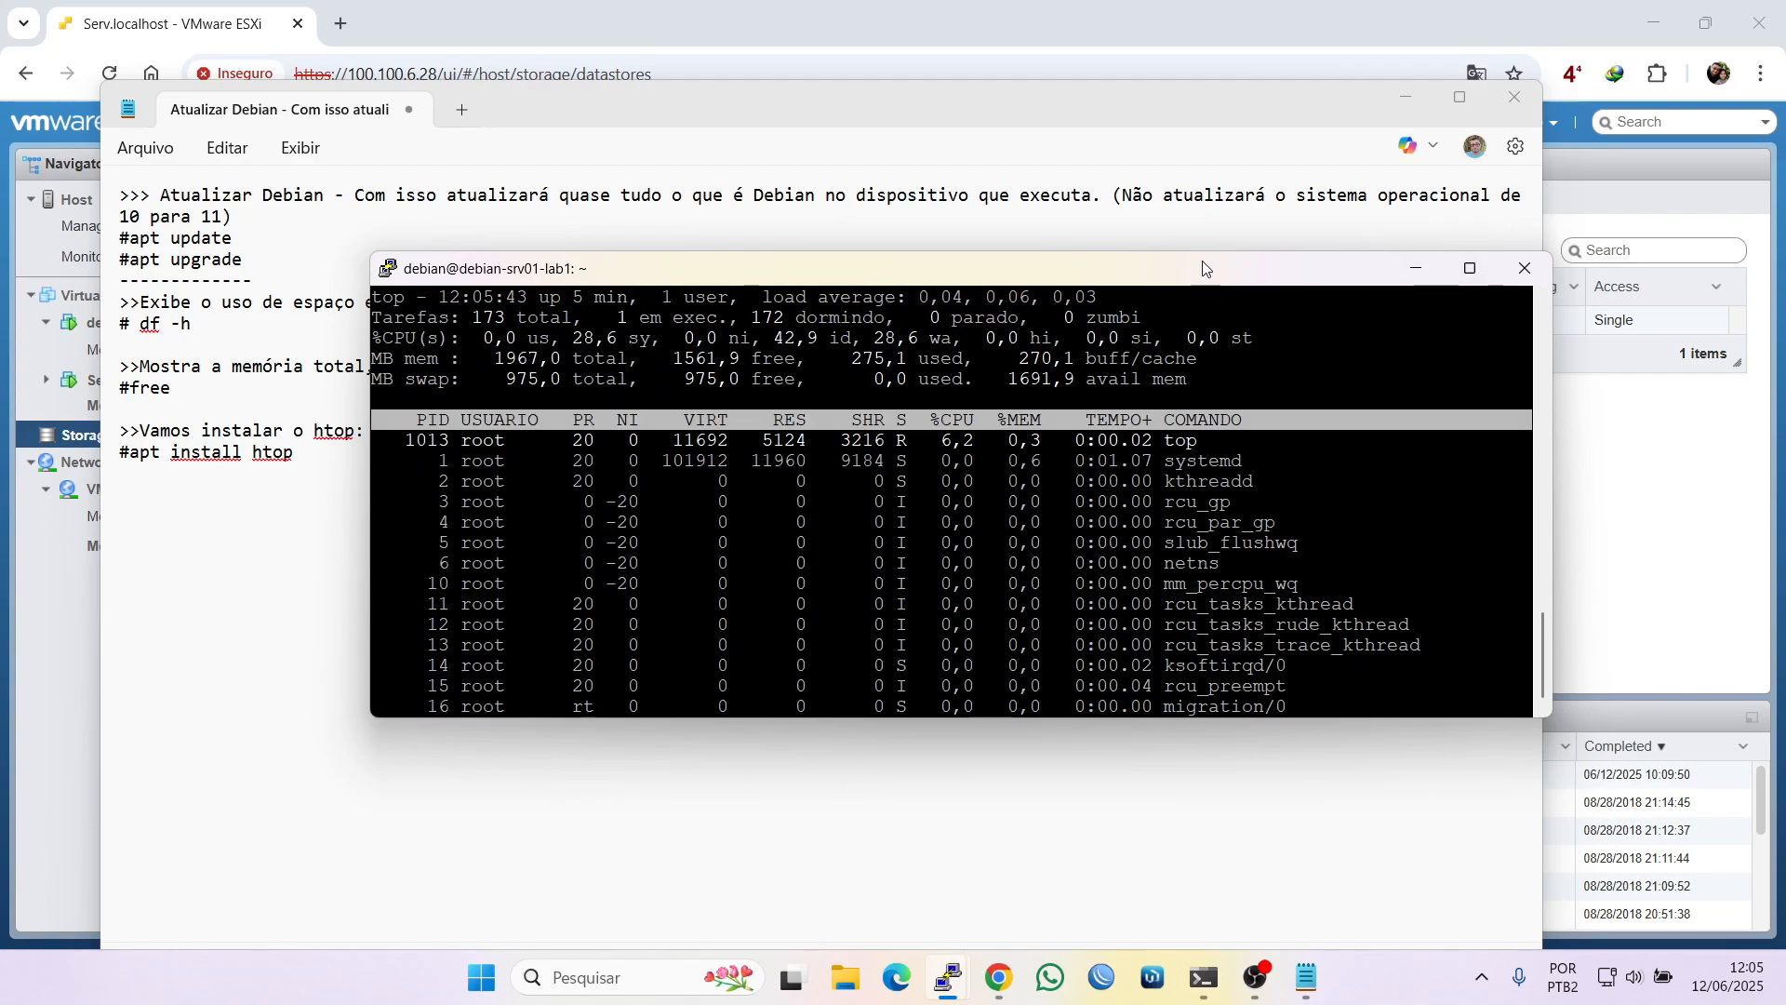
left_click_drag(1200, 252, 1200, 130)
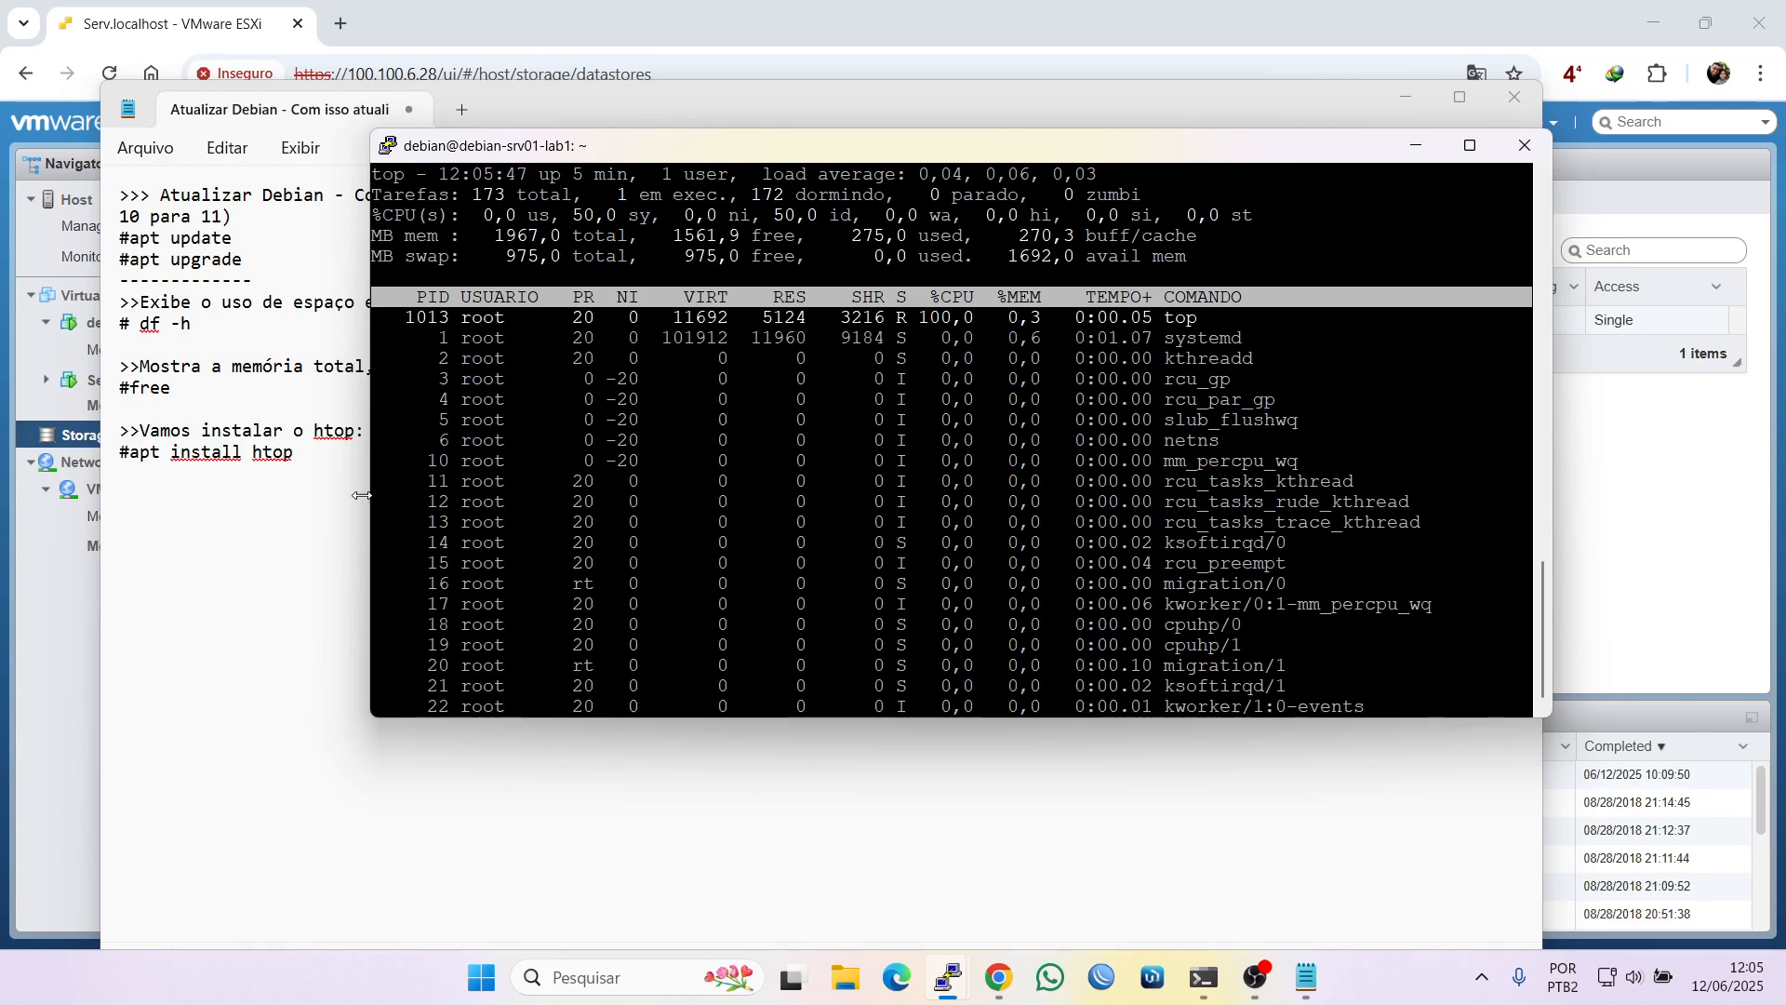
left_click_drag(367, 487, 236, 489)
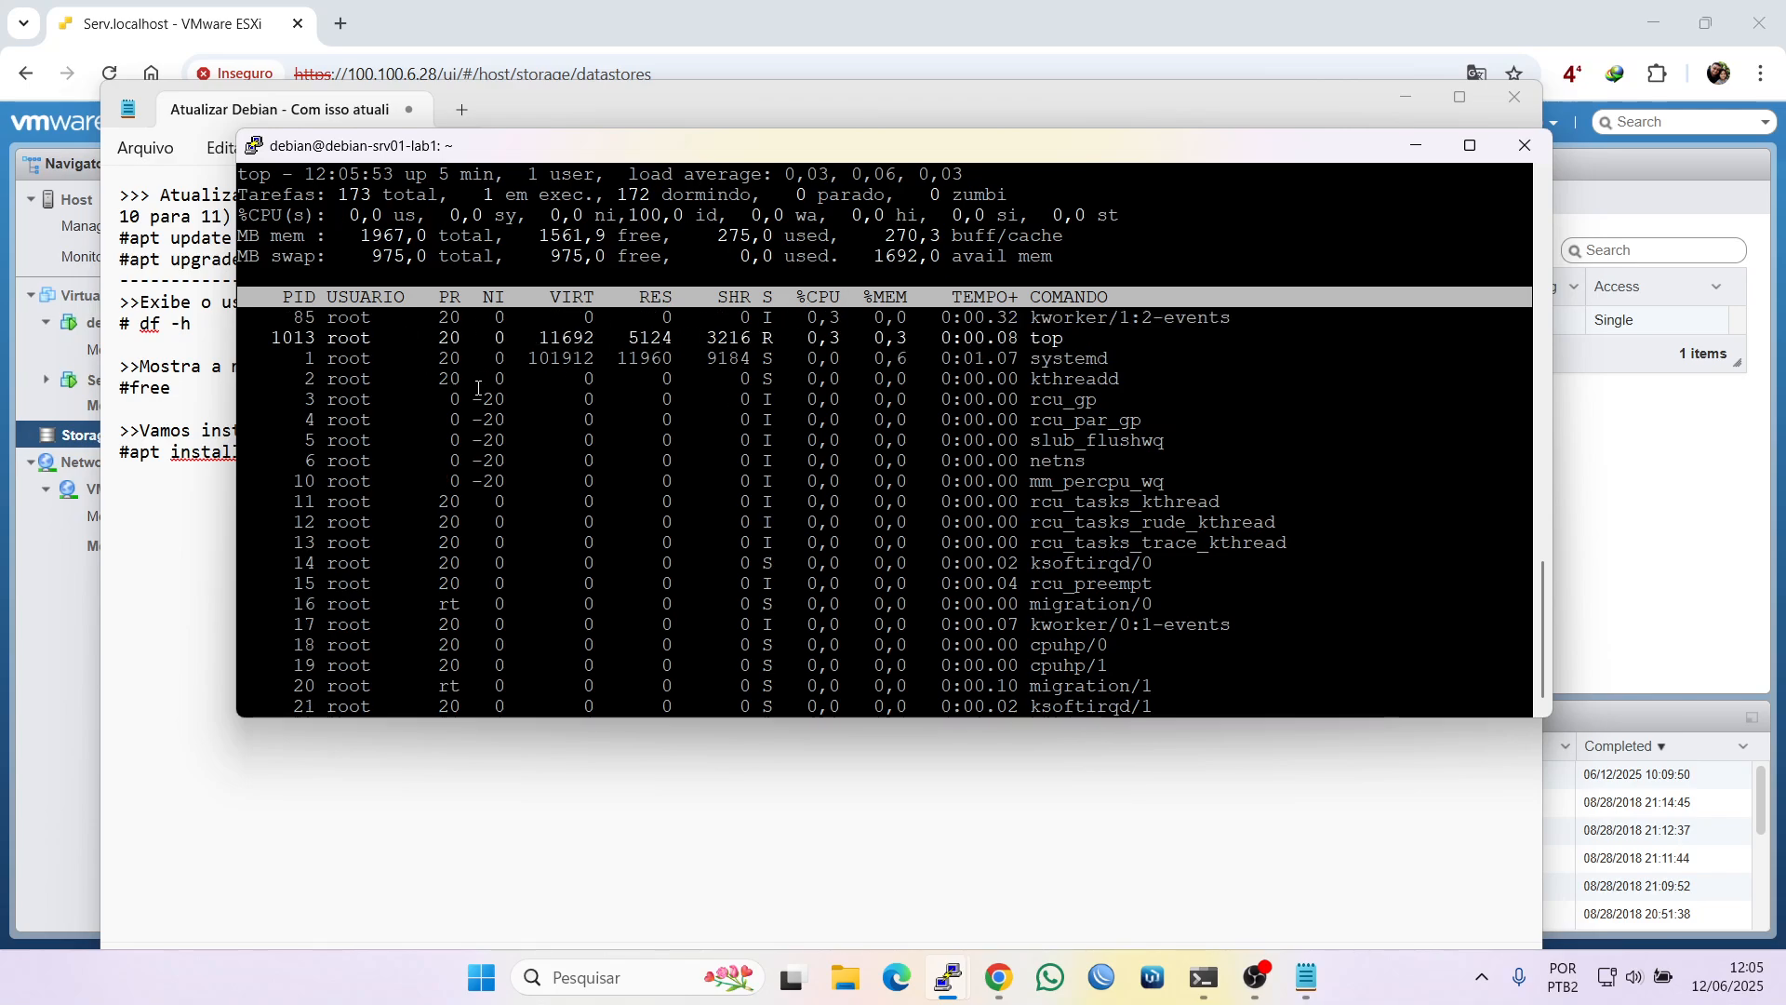
Highlight the process rows, CPU and memory columns and summary lines in top, and quit it
left_click_drag(274, 341, 1066, 334)
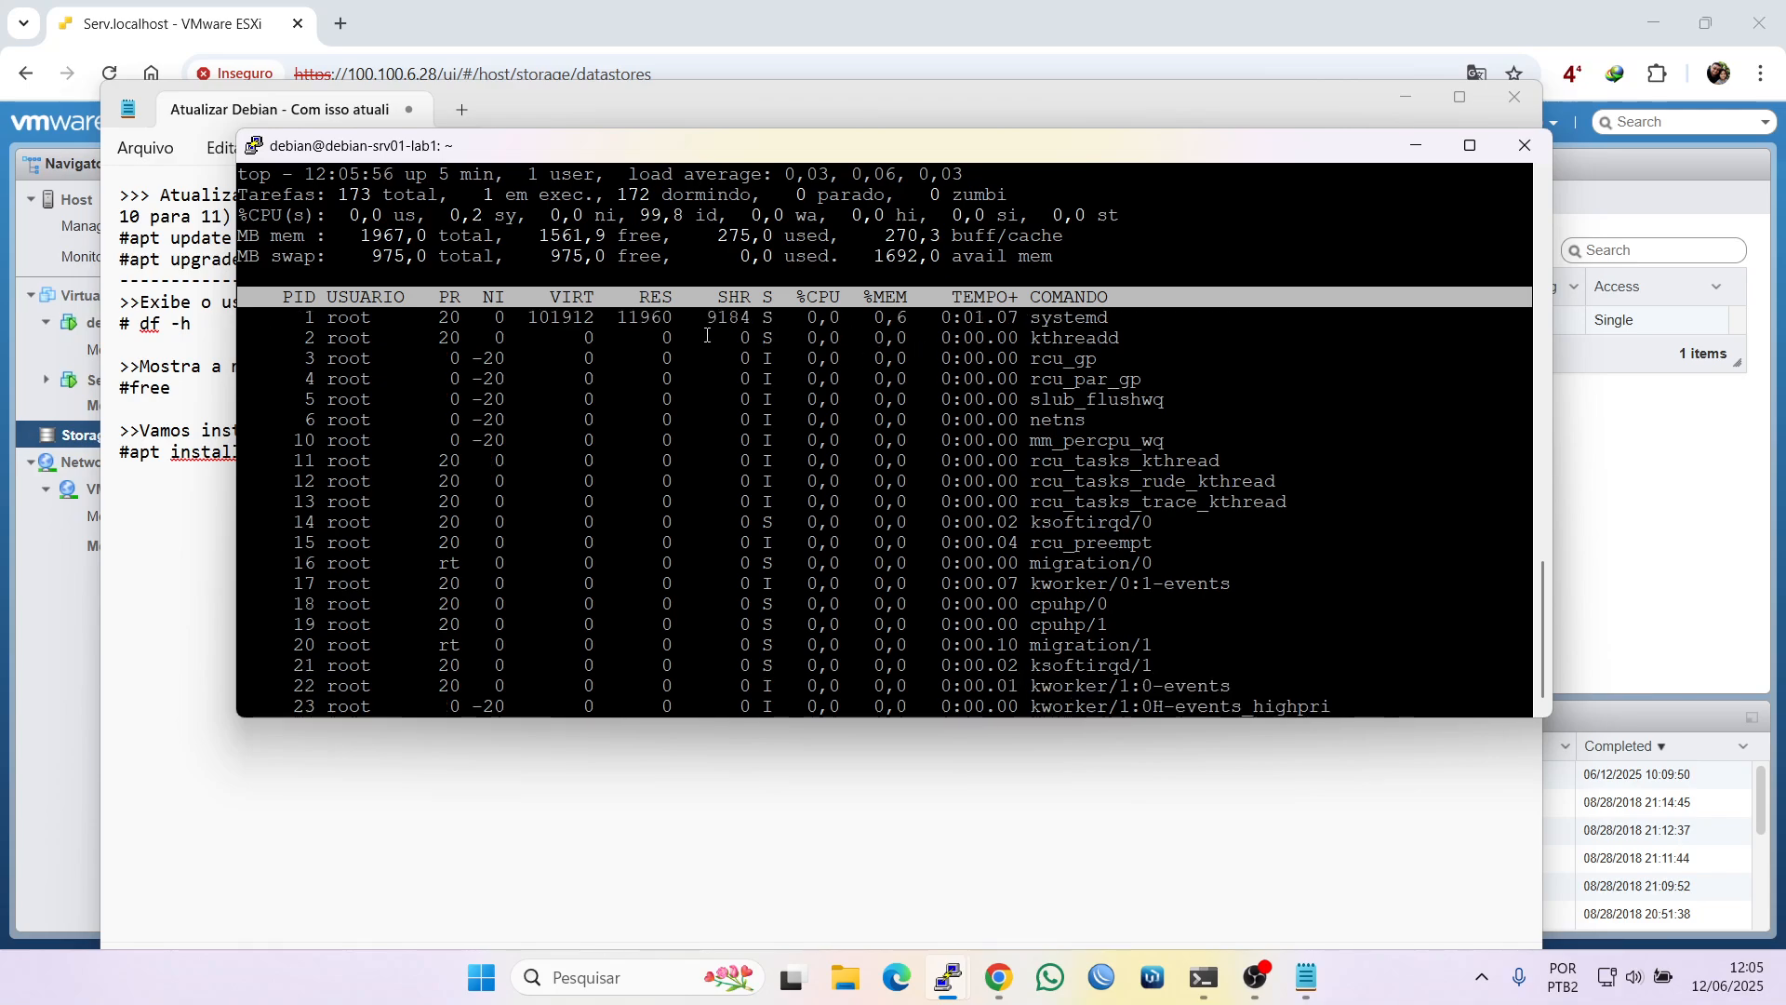
left_click_drag(874, 317, 912, 323)
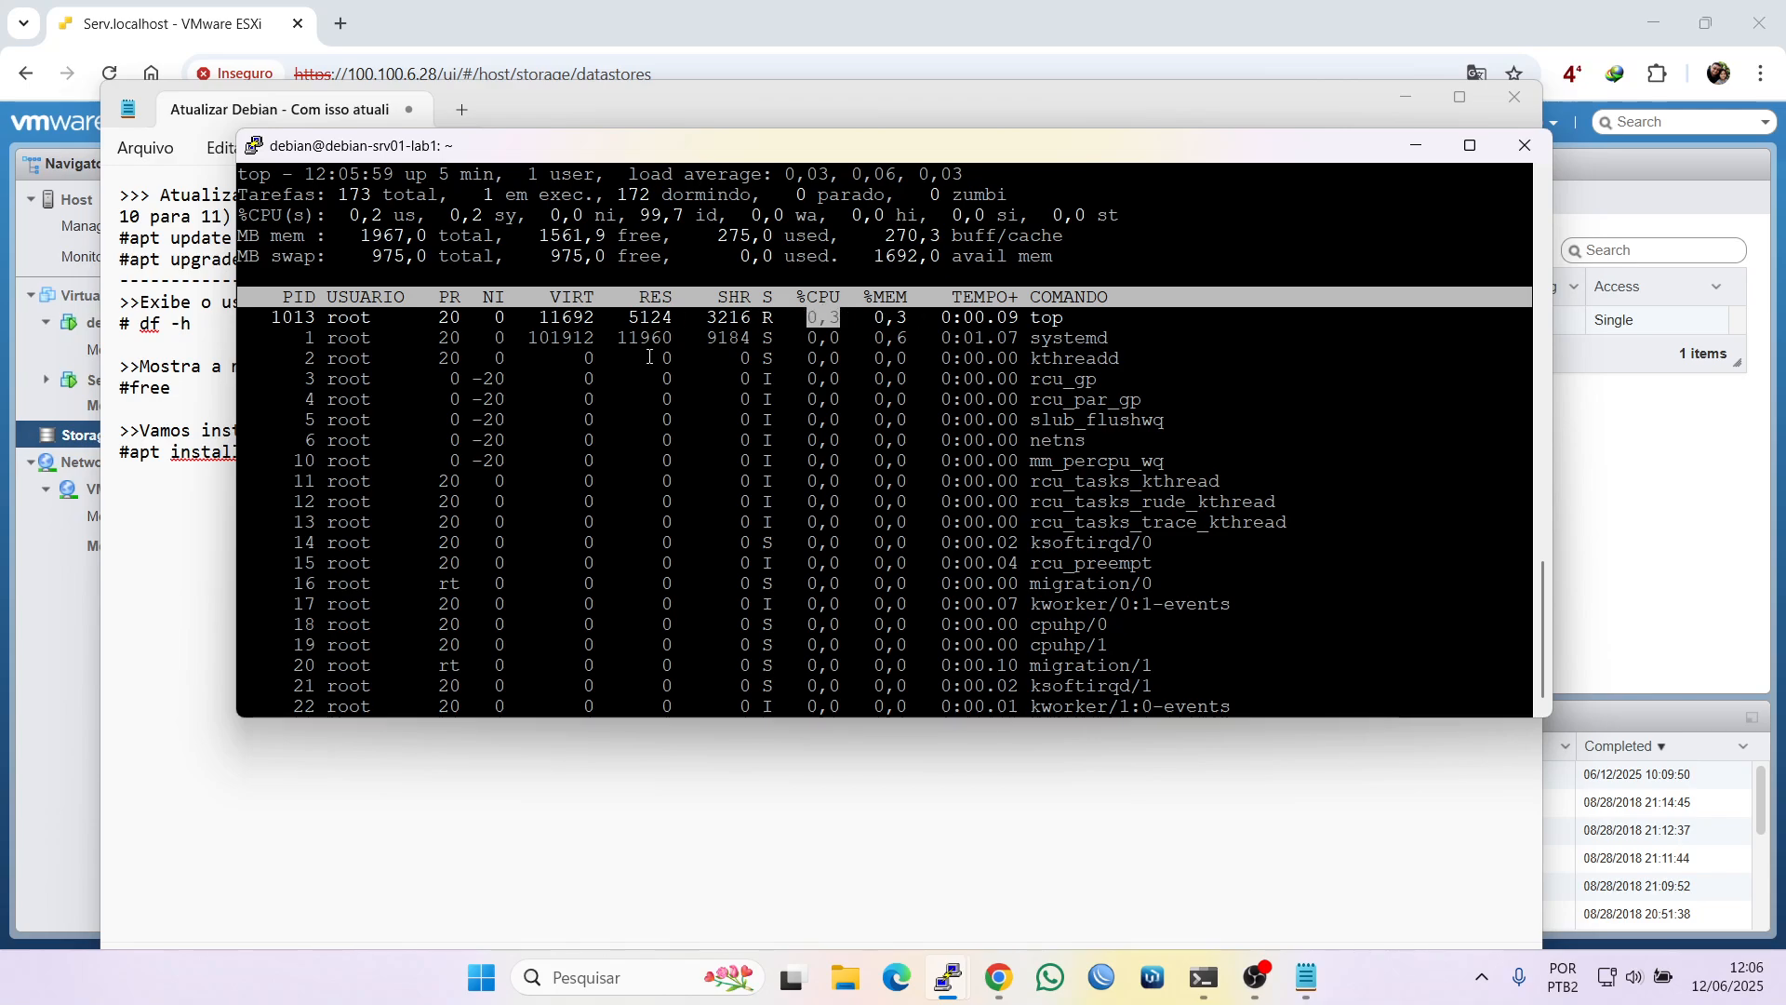
left_click_drag(270, 317, 319, 321)
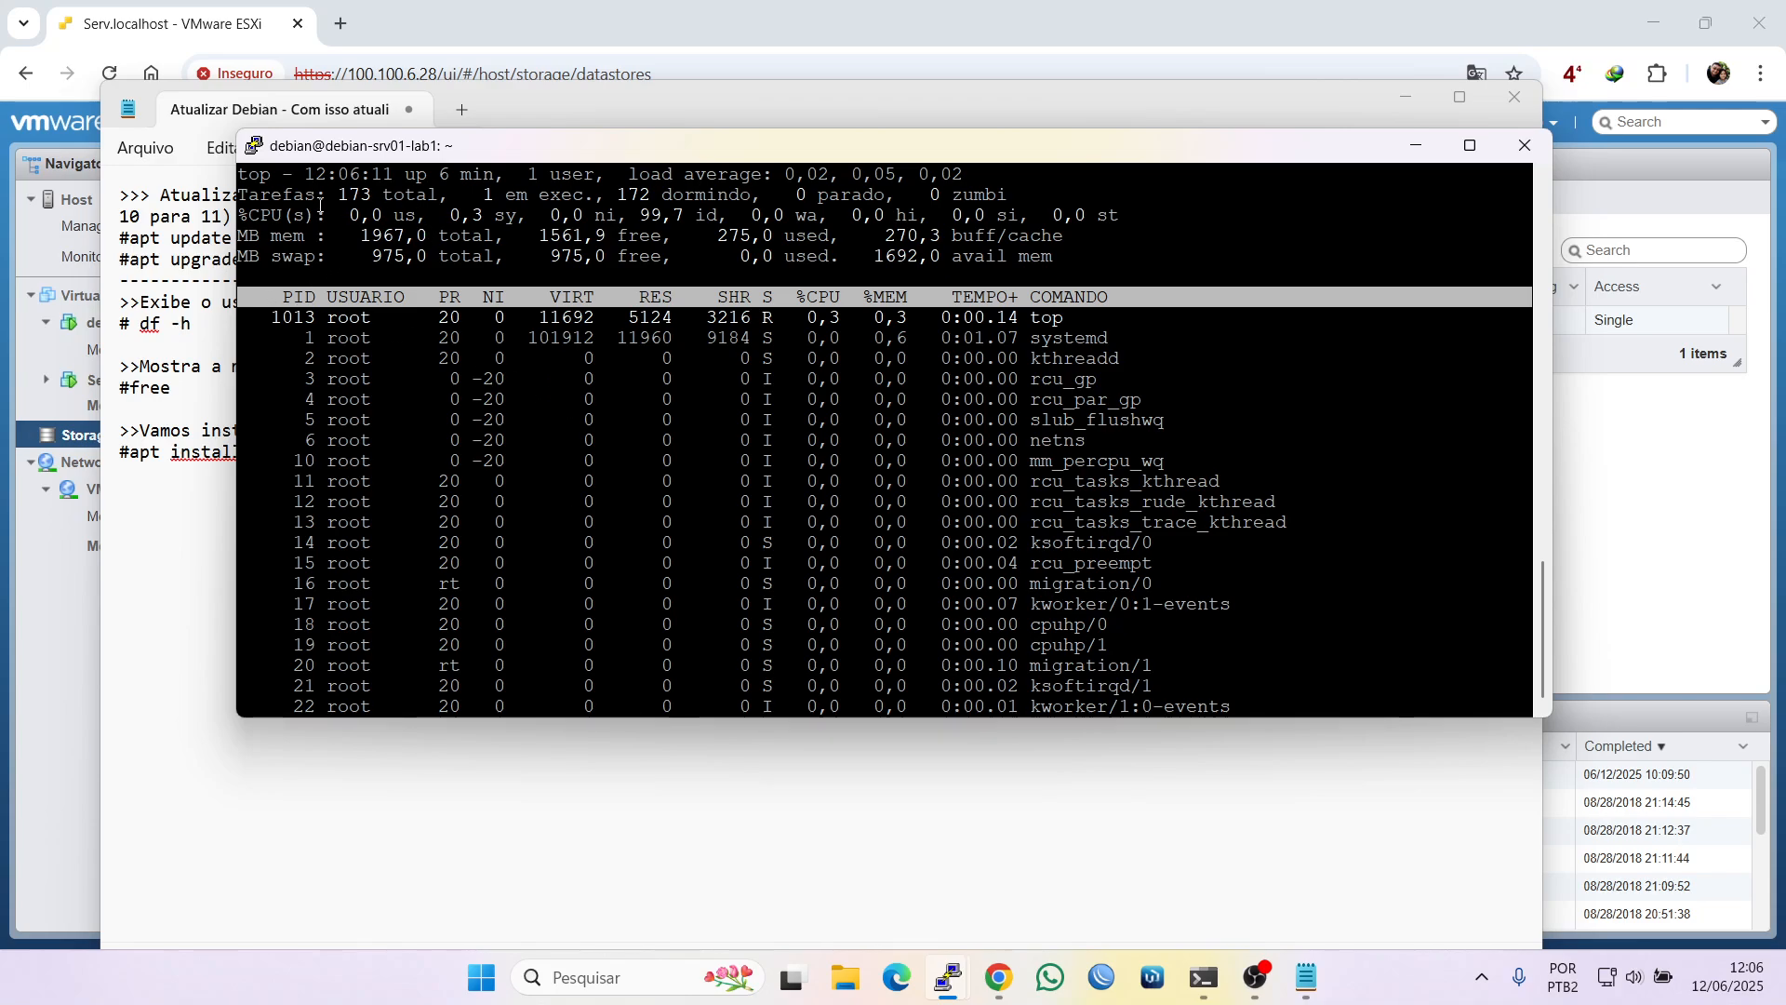
left_click_drag(316, 192, 1066, 259)
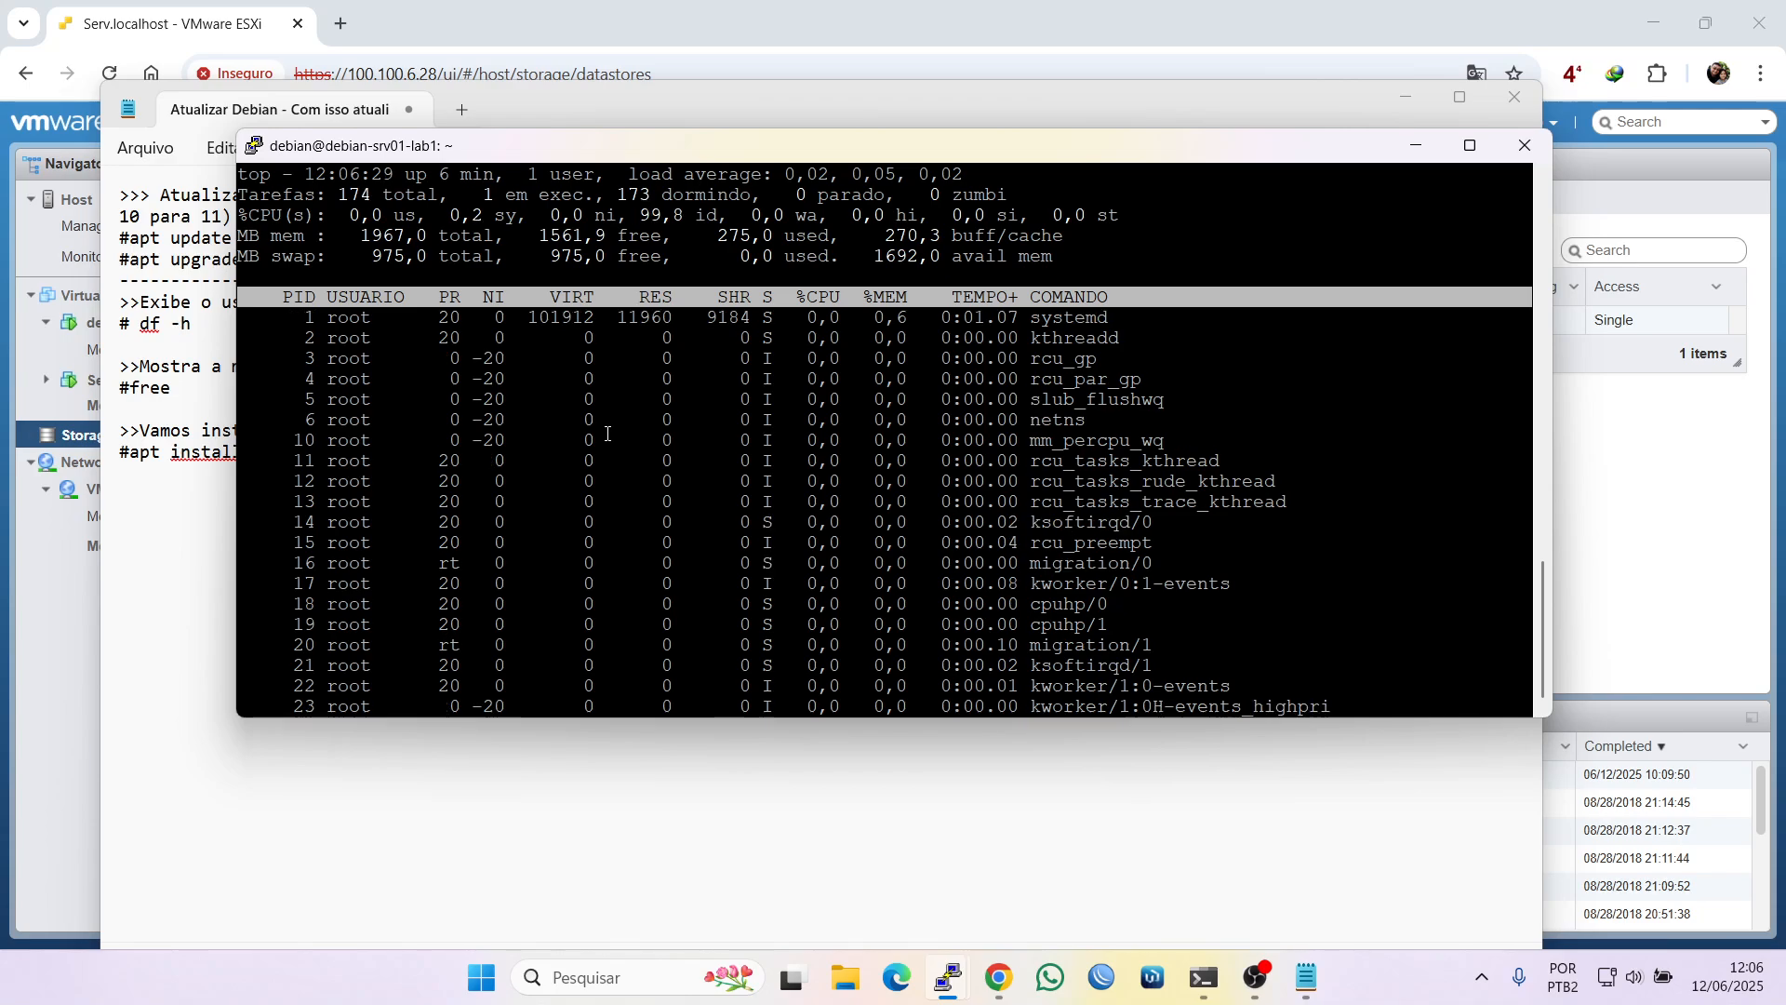
key("Escape")
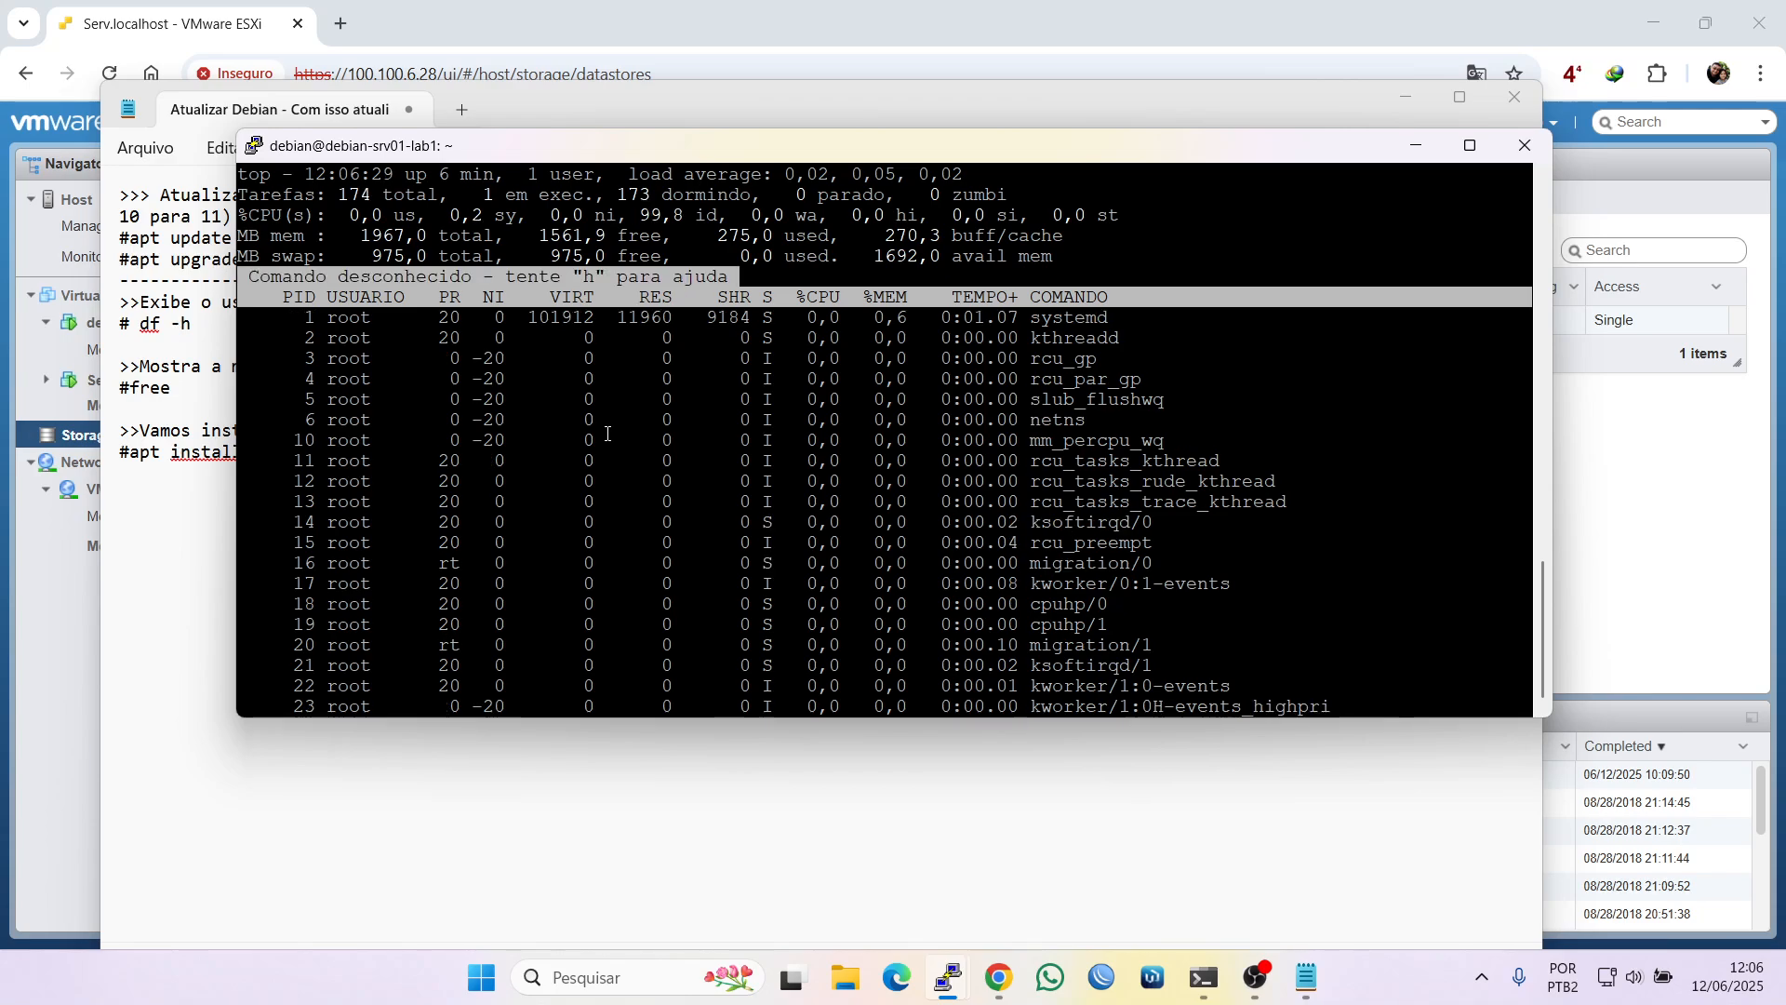
key("q")
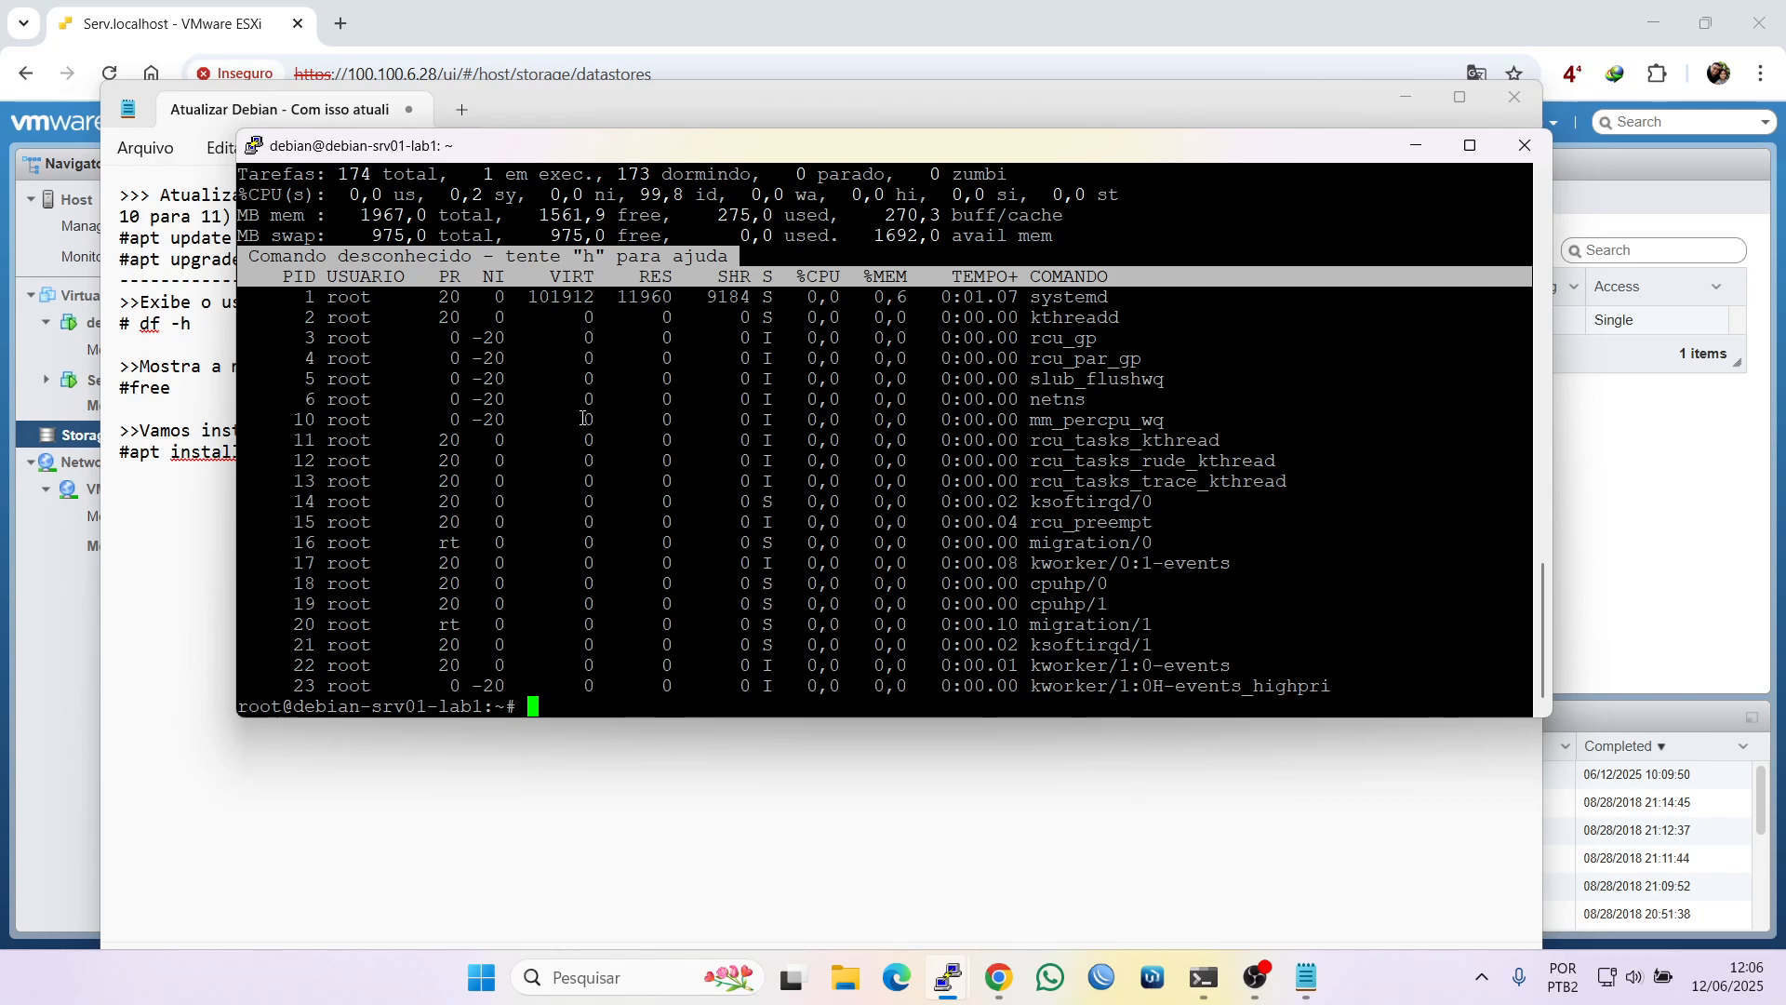
Copy apt install htop from the Notepad notes, run it in the cleared PuTTY terminal and accept the installation with s
left_click(178, 476)
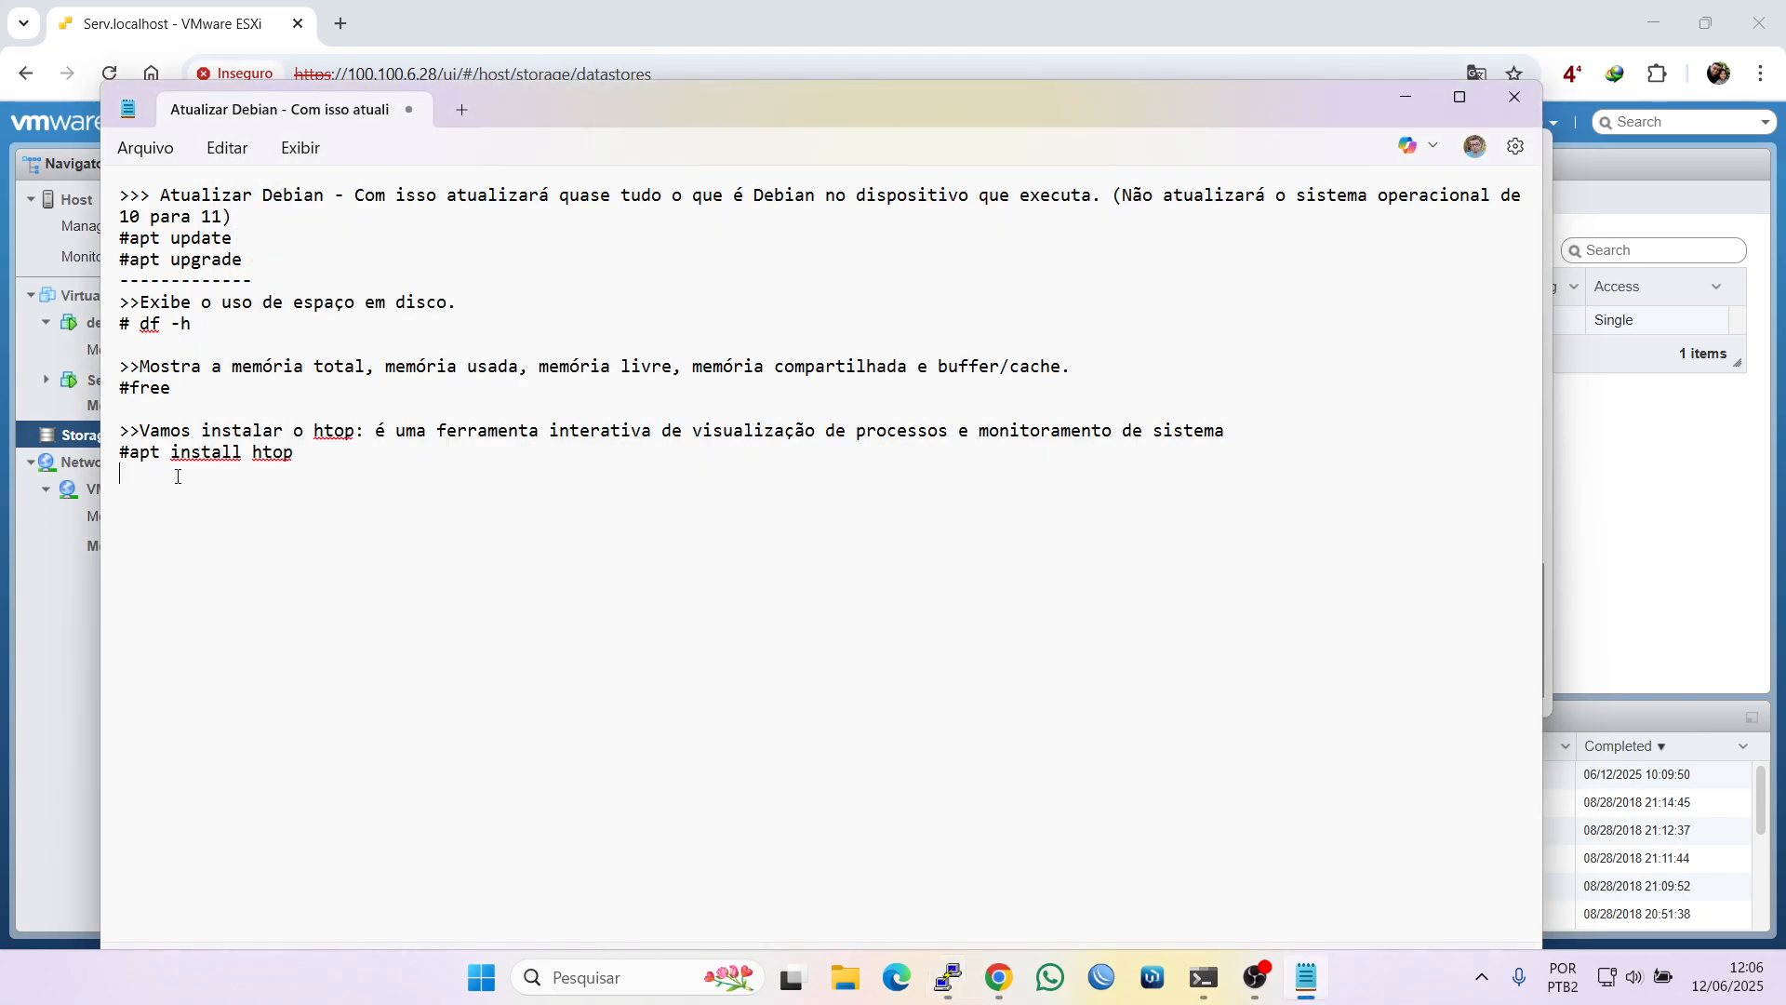
left_click_drag(129, 453, 294, 458)
key("ctrl+c")
left_click(948, 977)
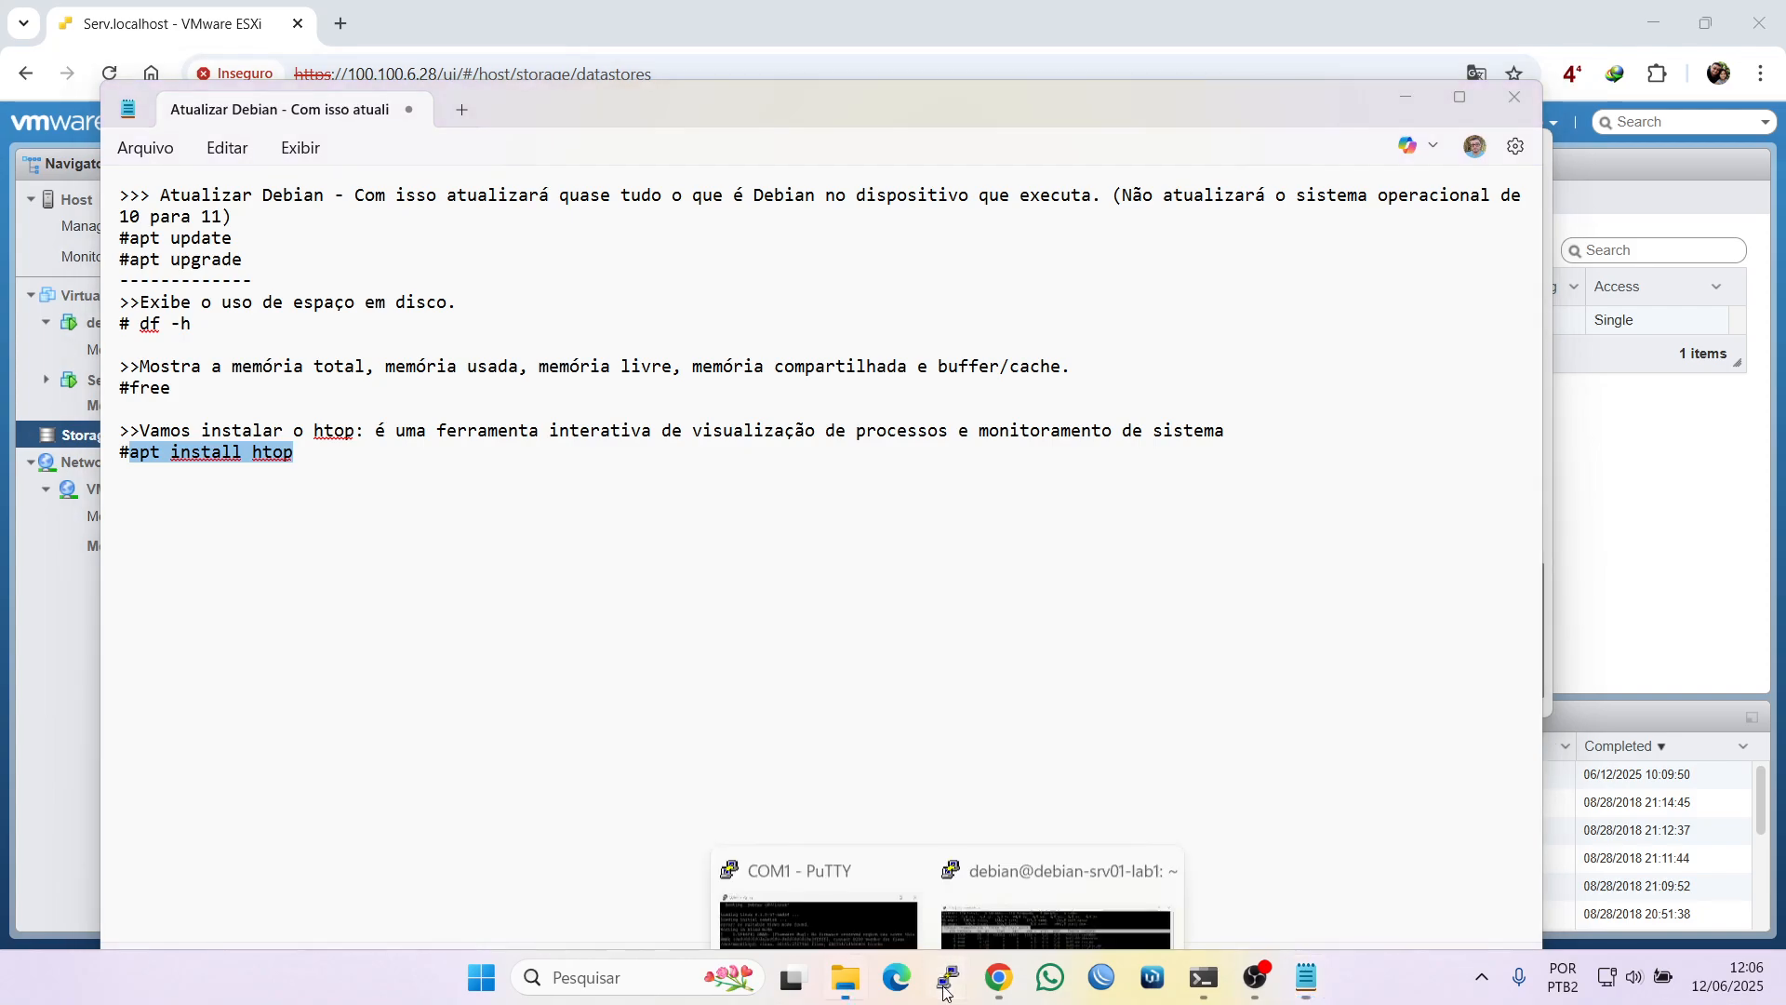
left_click(1045, 911)
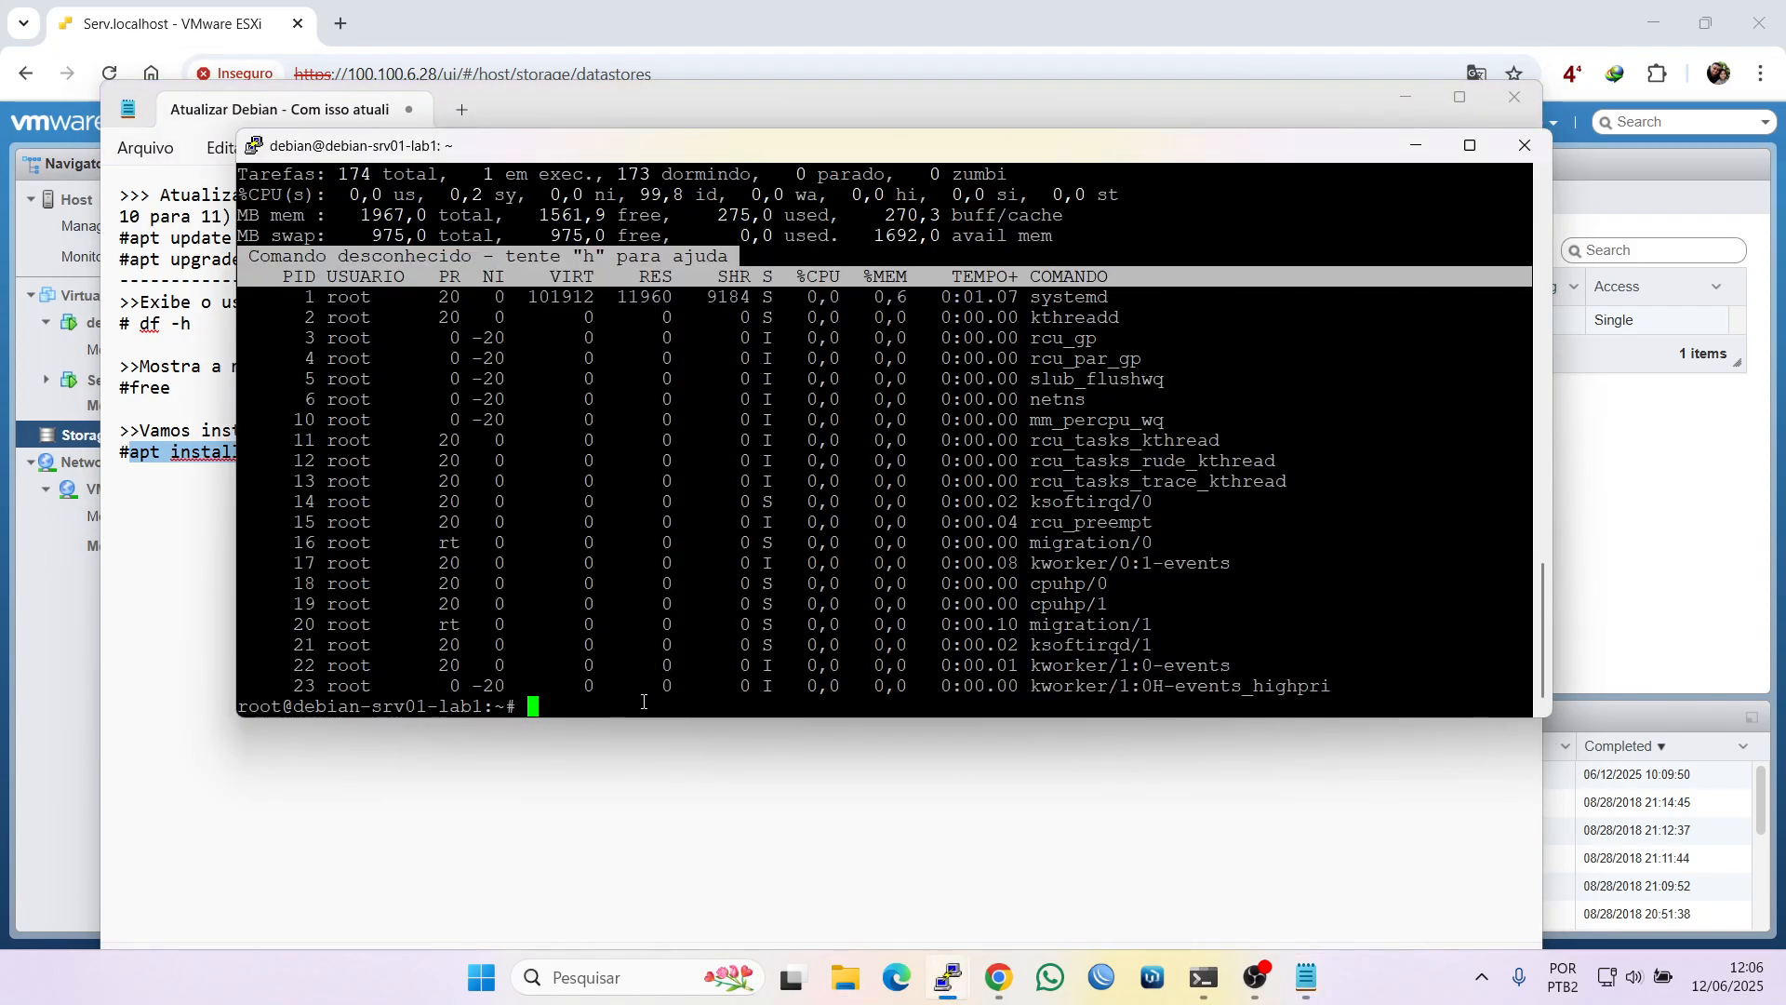
key("ctrl+l")
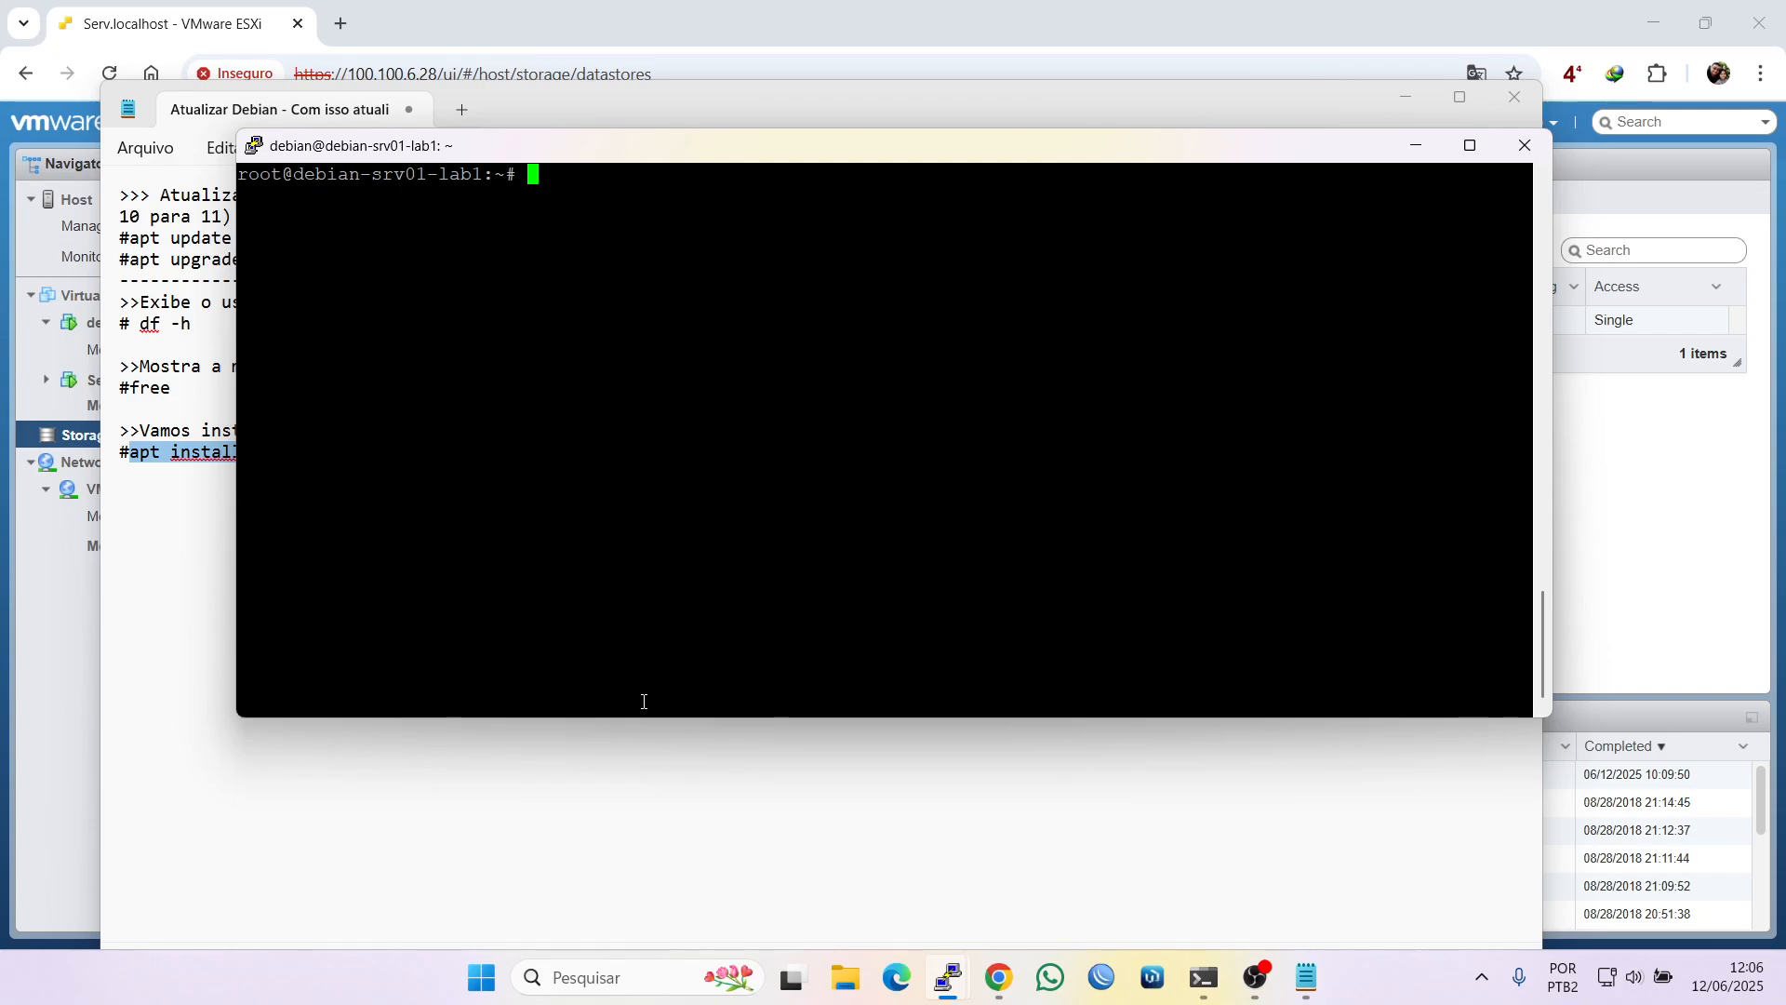
right_click(633, 449)
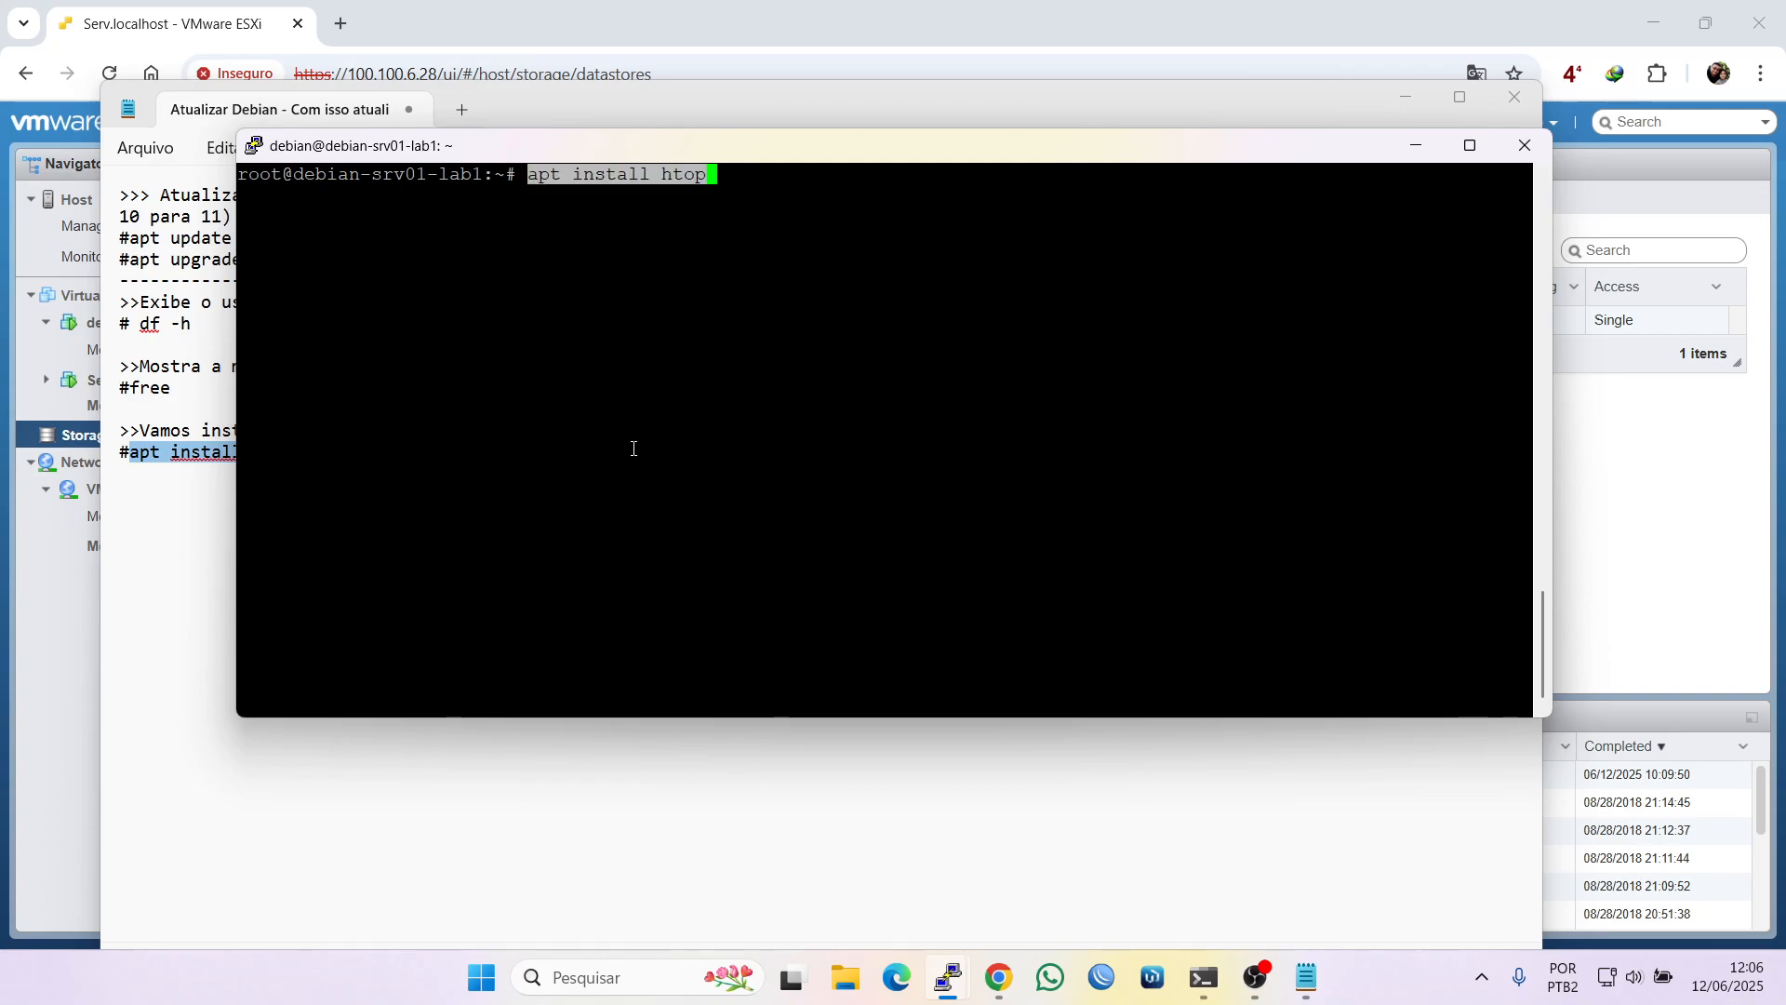
key("Return")
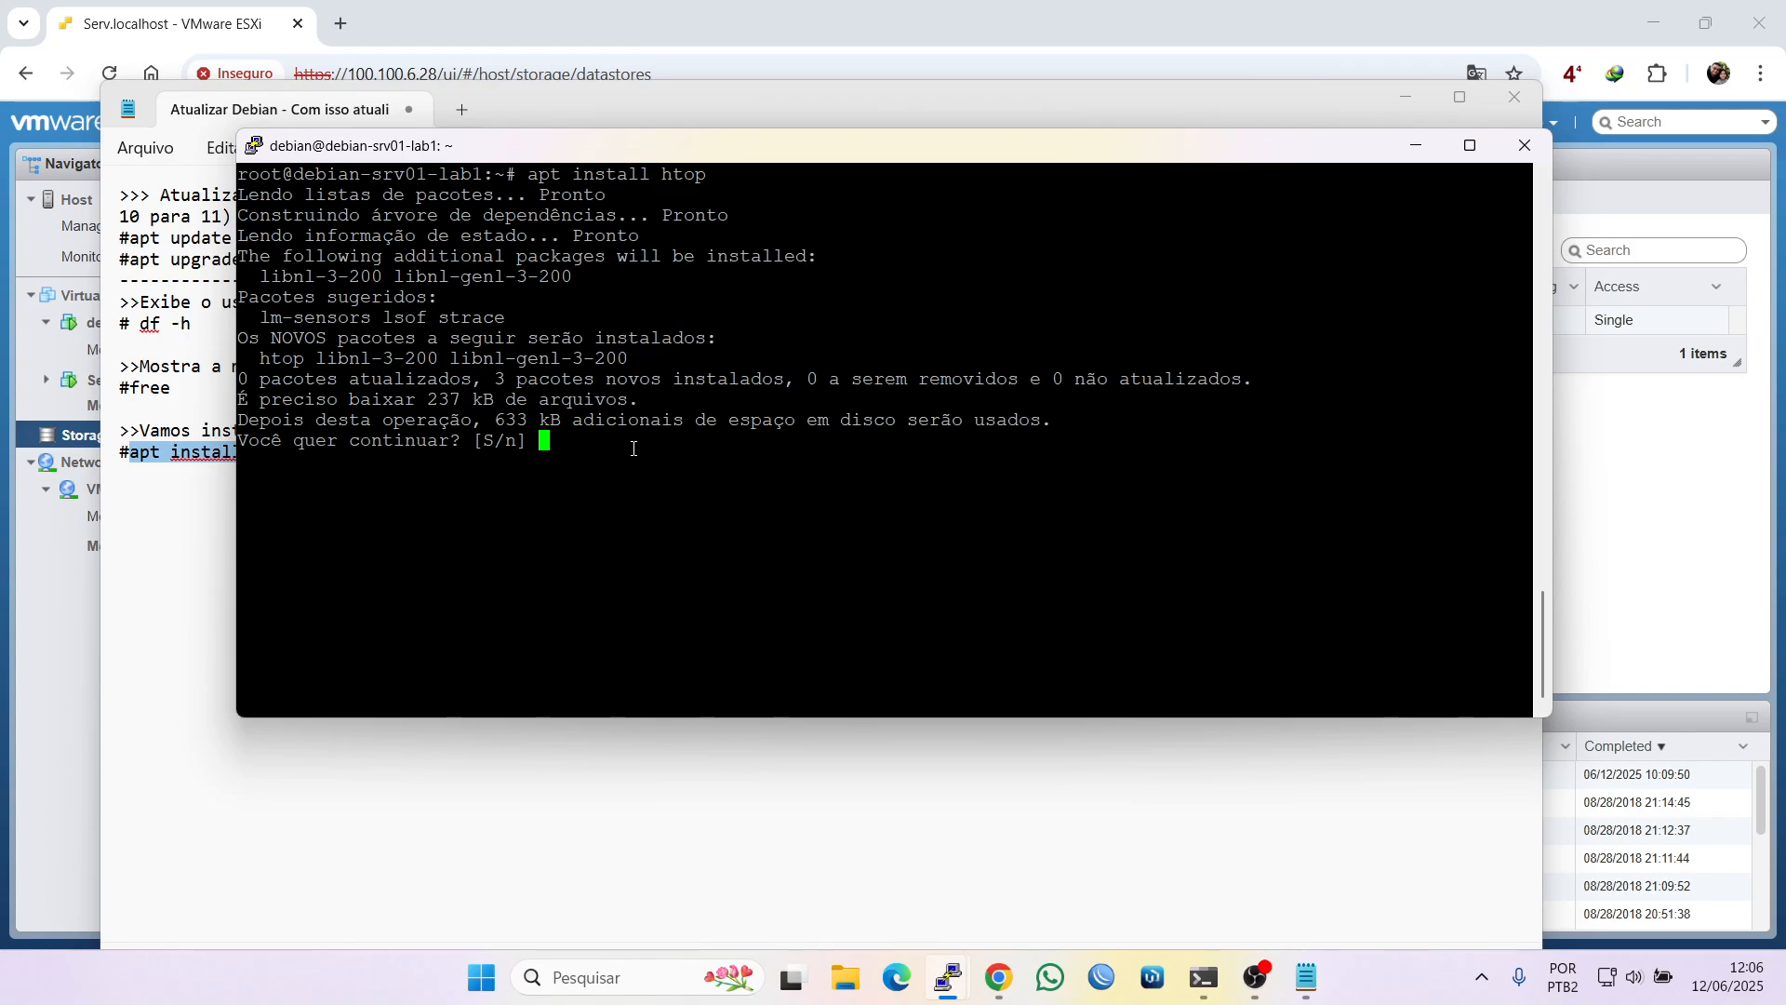
type("s")
key("Return")
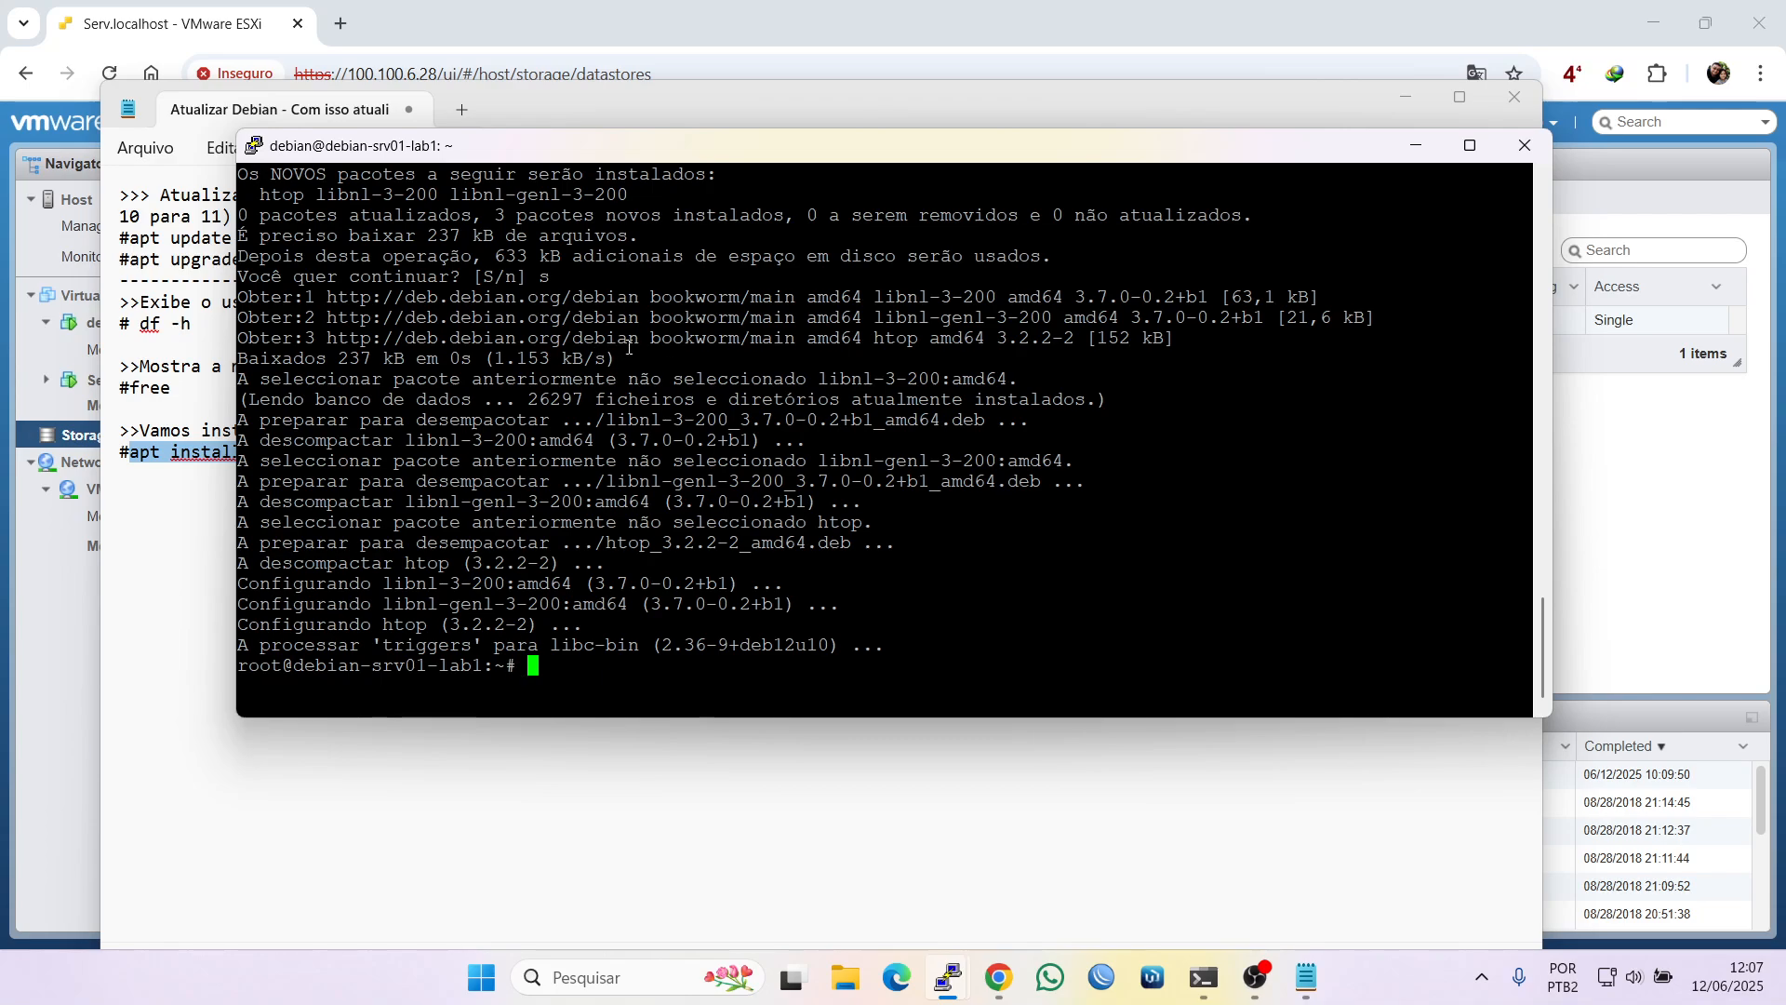
Clear the terminal, run htop and increase the window's height to fit the whole process list
key("ctrl+l")
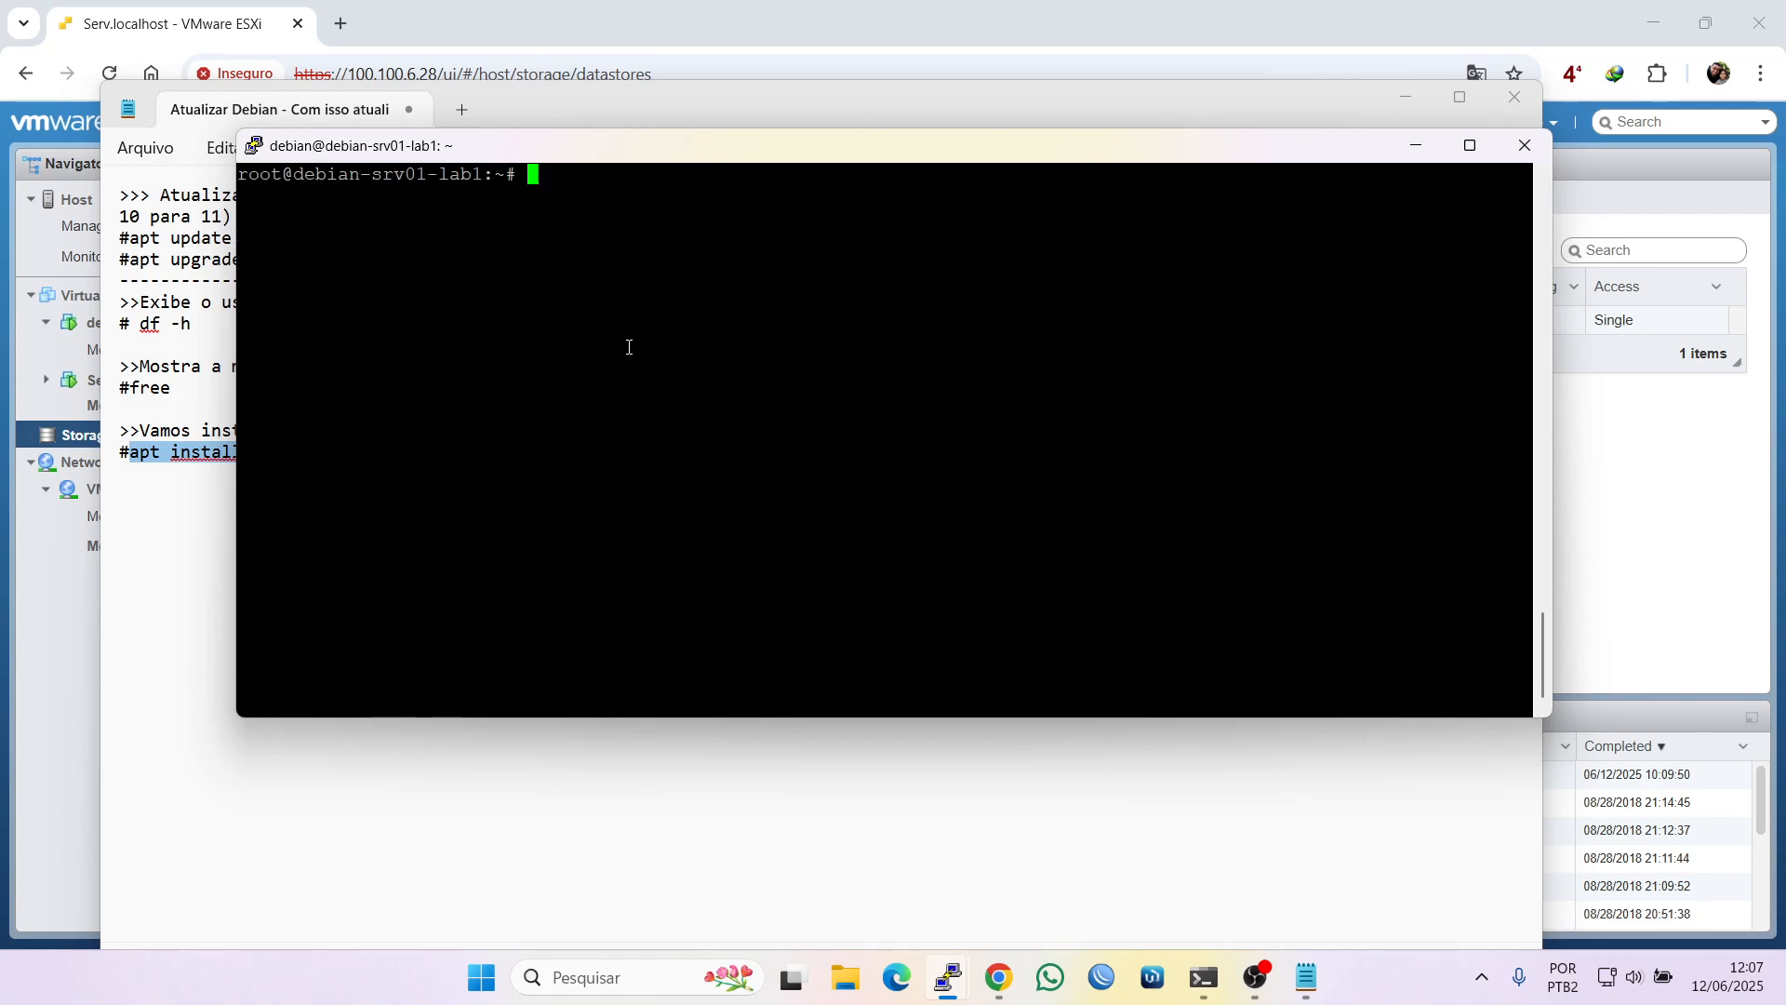
type("htop")
key("Return")
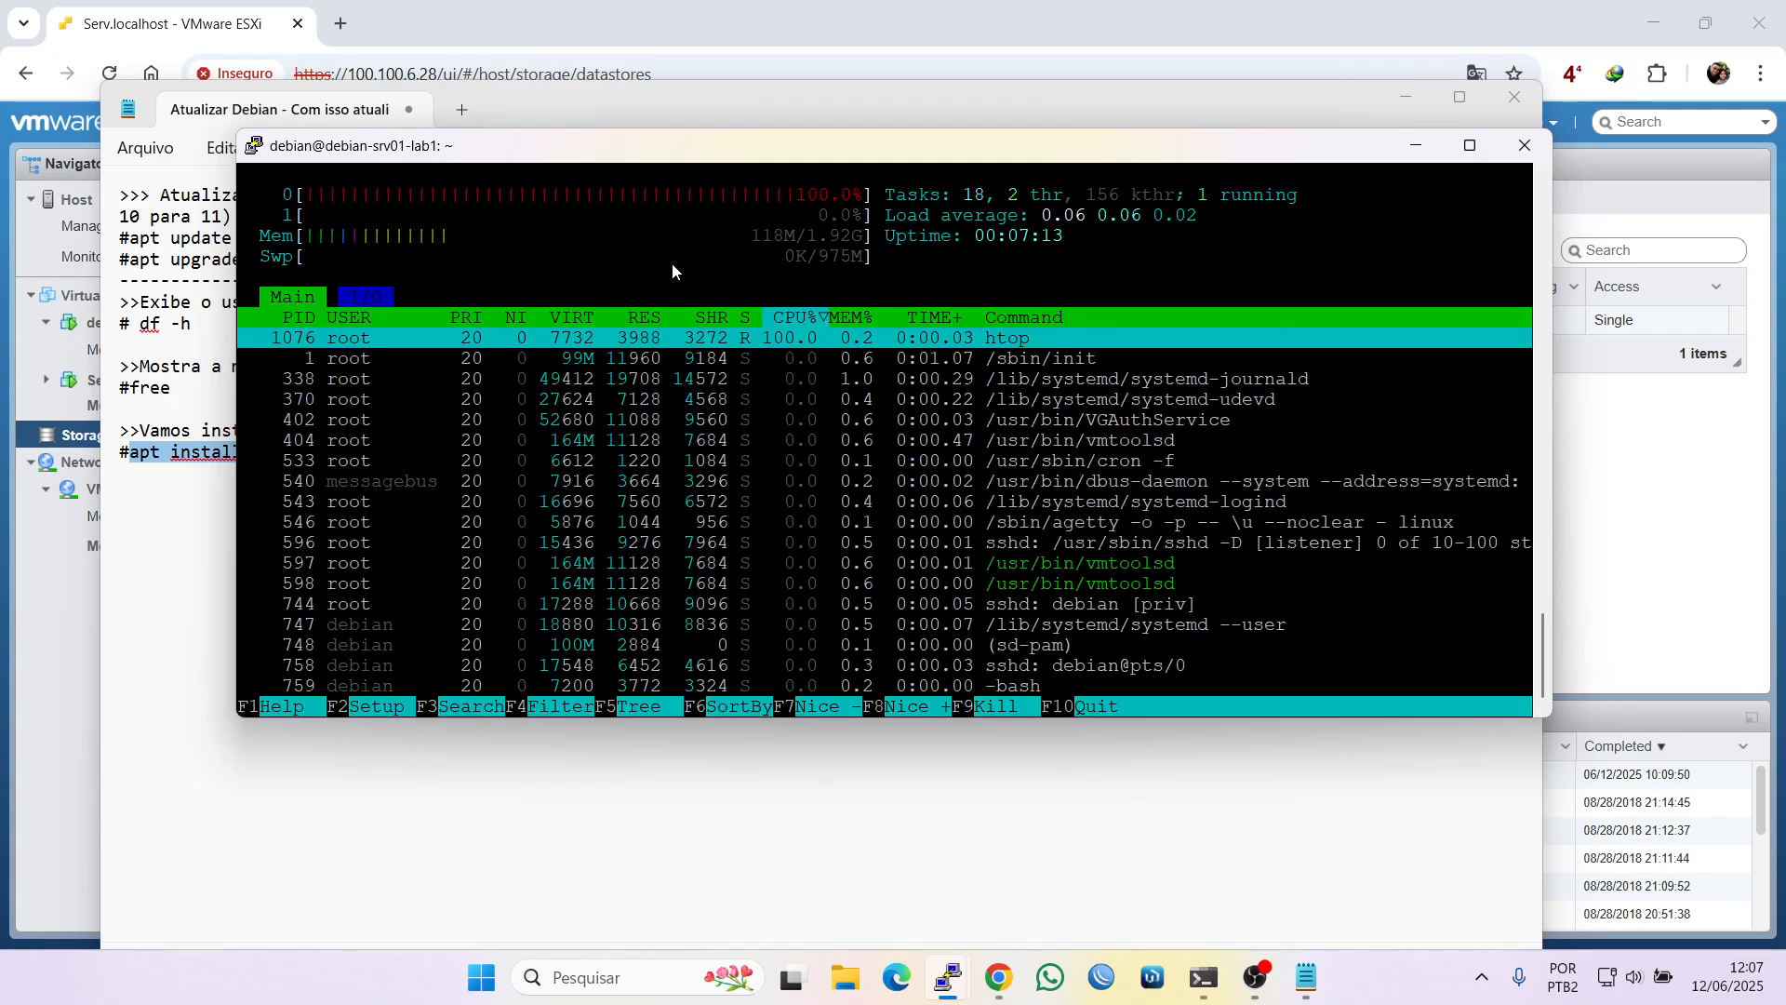
left_click_drag(1213, 719, 1213, 932)
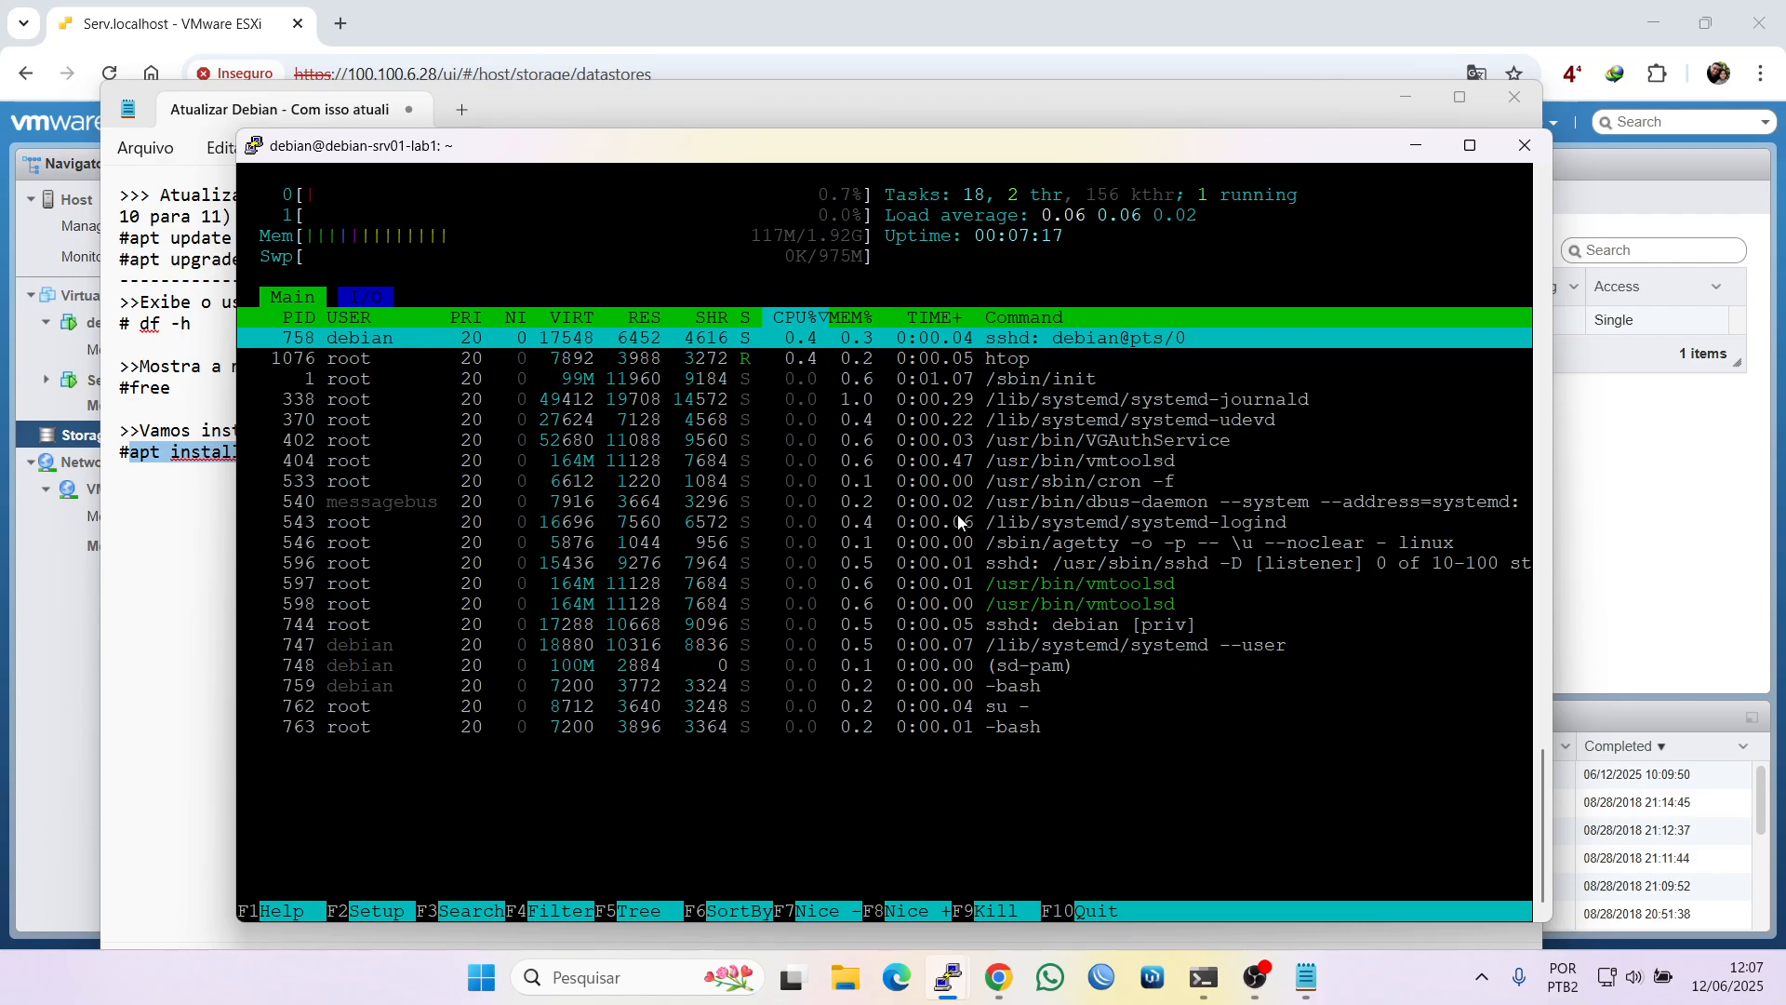
Examine the CPU, memory and process readings in htop's Main view and switch to its I/O view
key("Right")
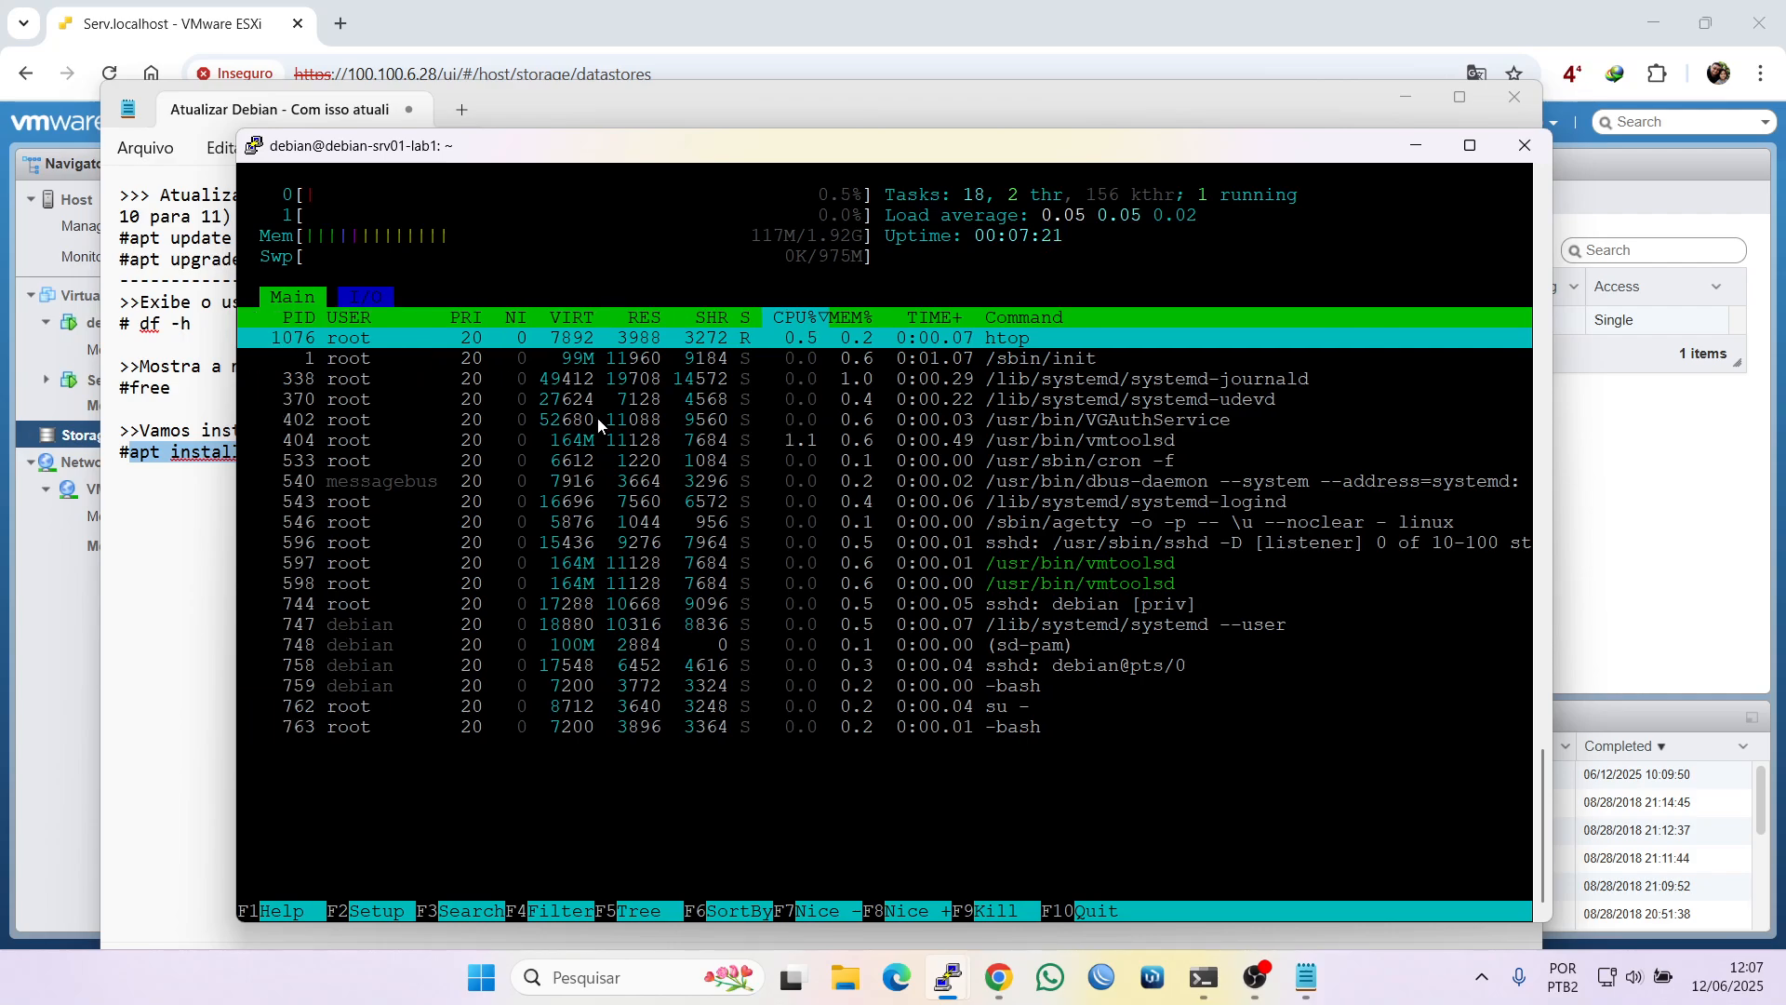
key("Left")
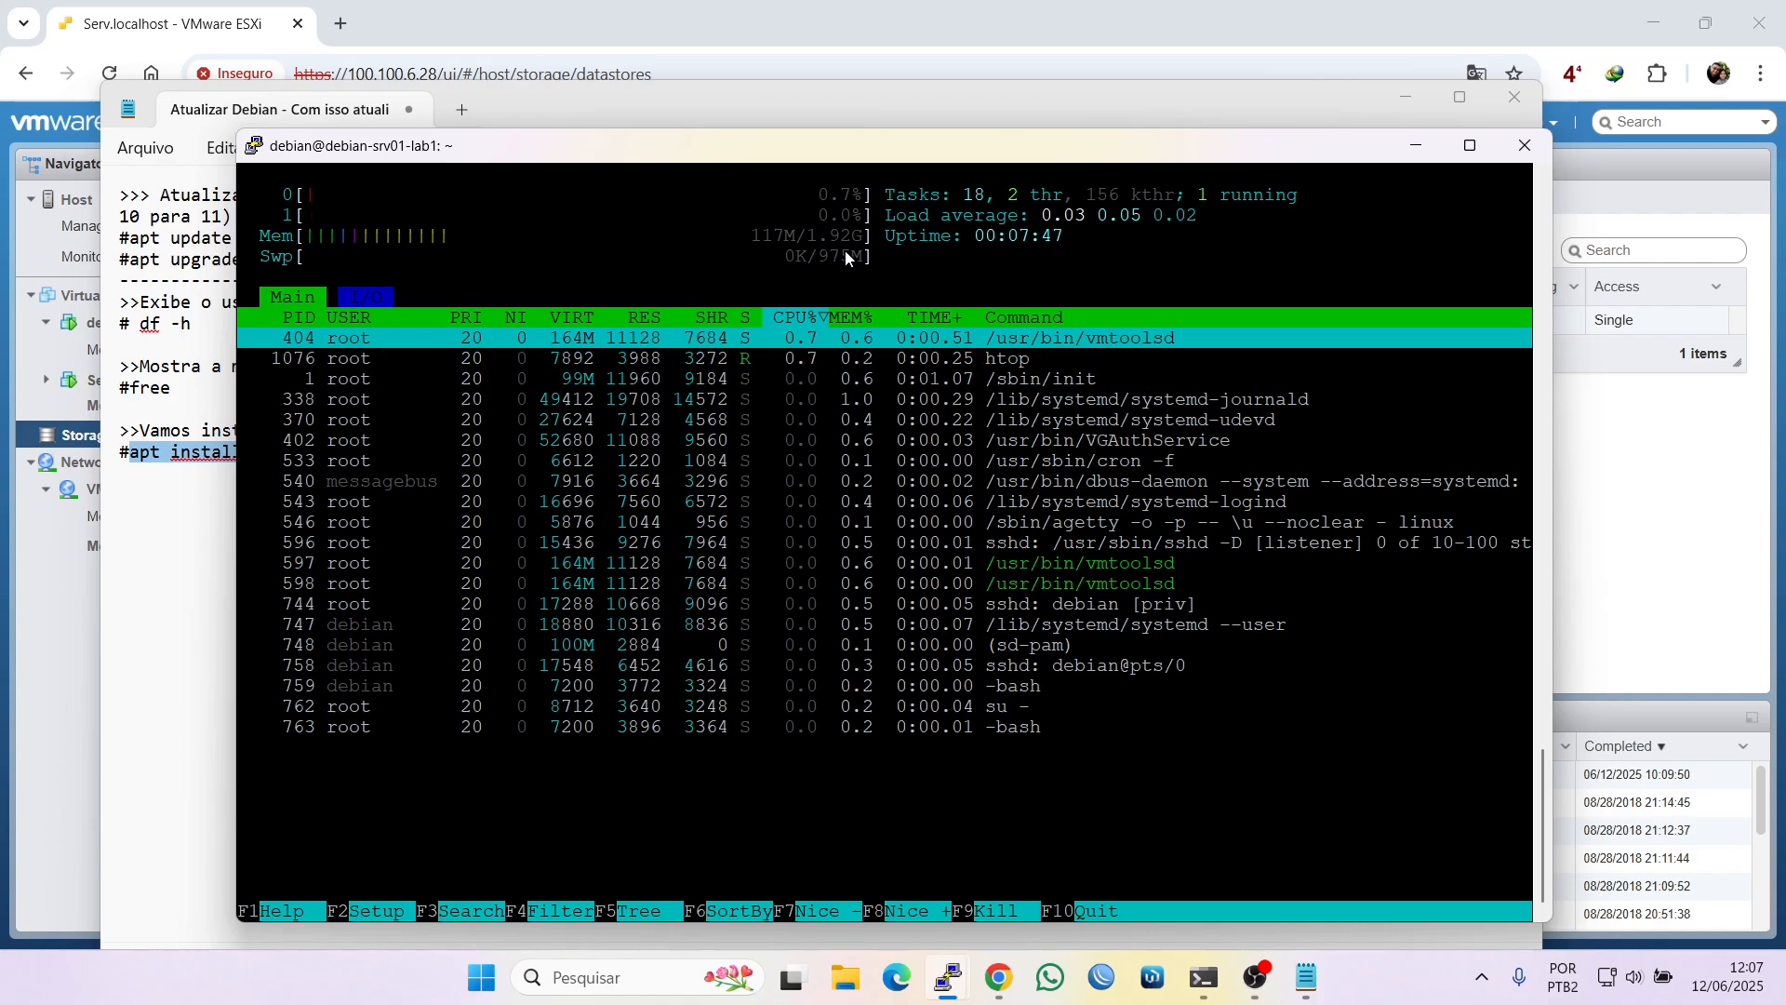
left_click(379, 298)
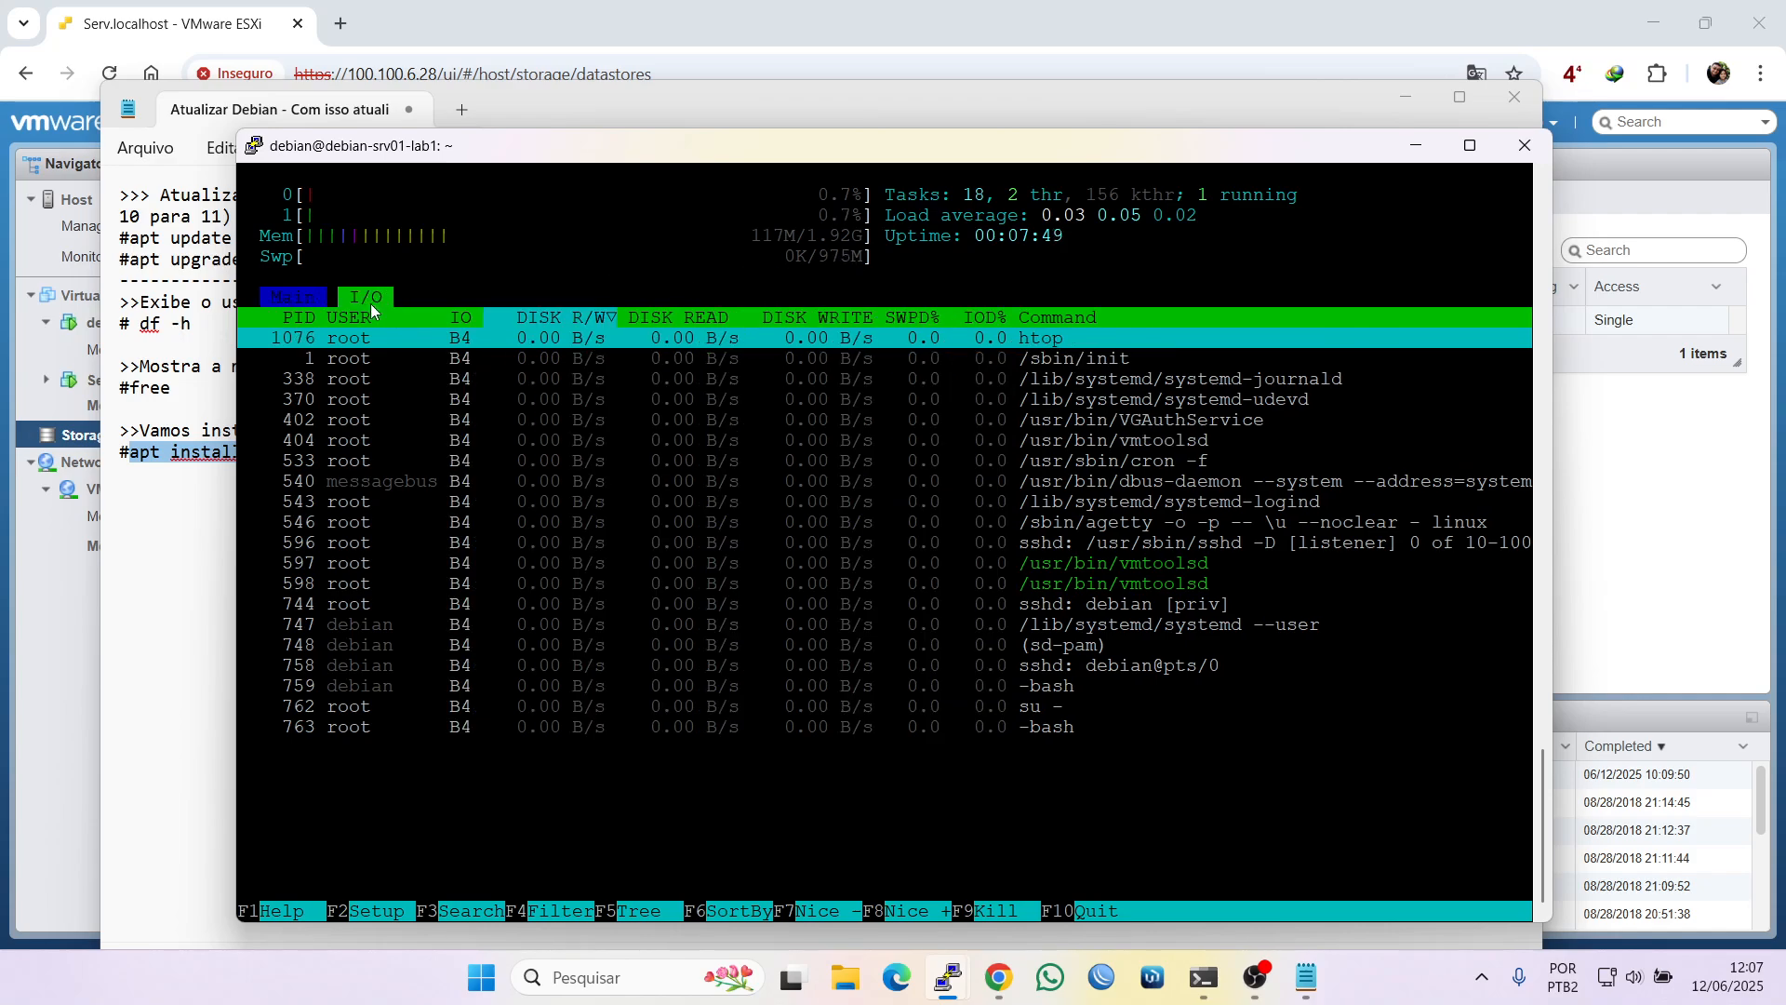
Compare htop's Main and I/O views, sorting the I/O processes by disk write, disk read and combined disk R/W, and return to Main
left_click(311, 300)
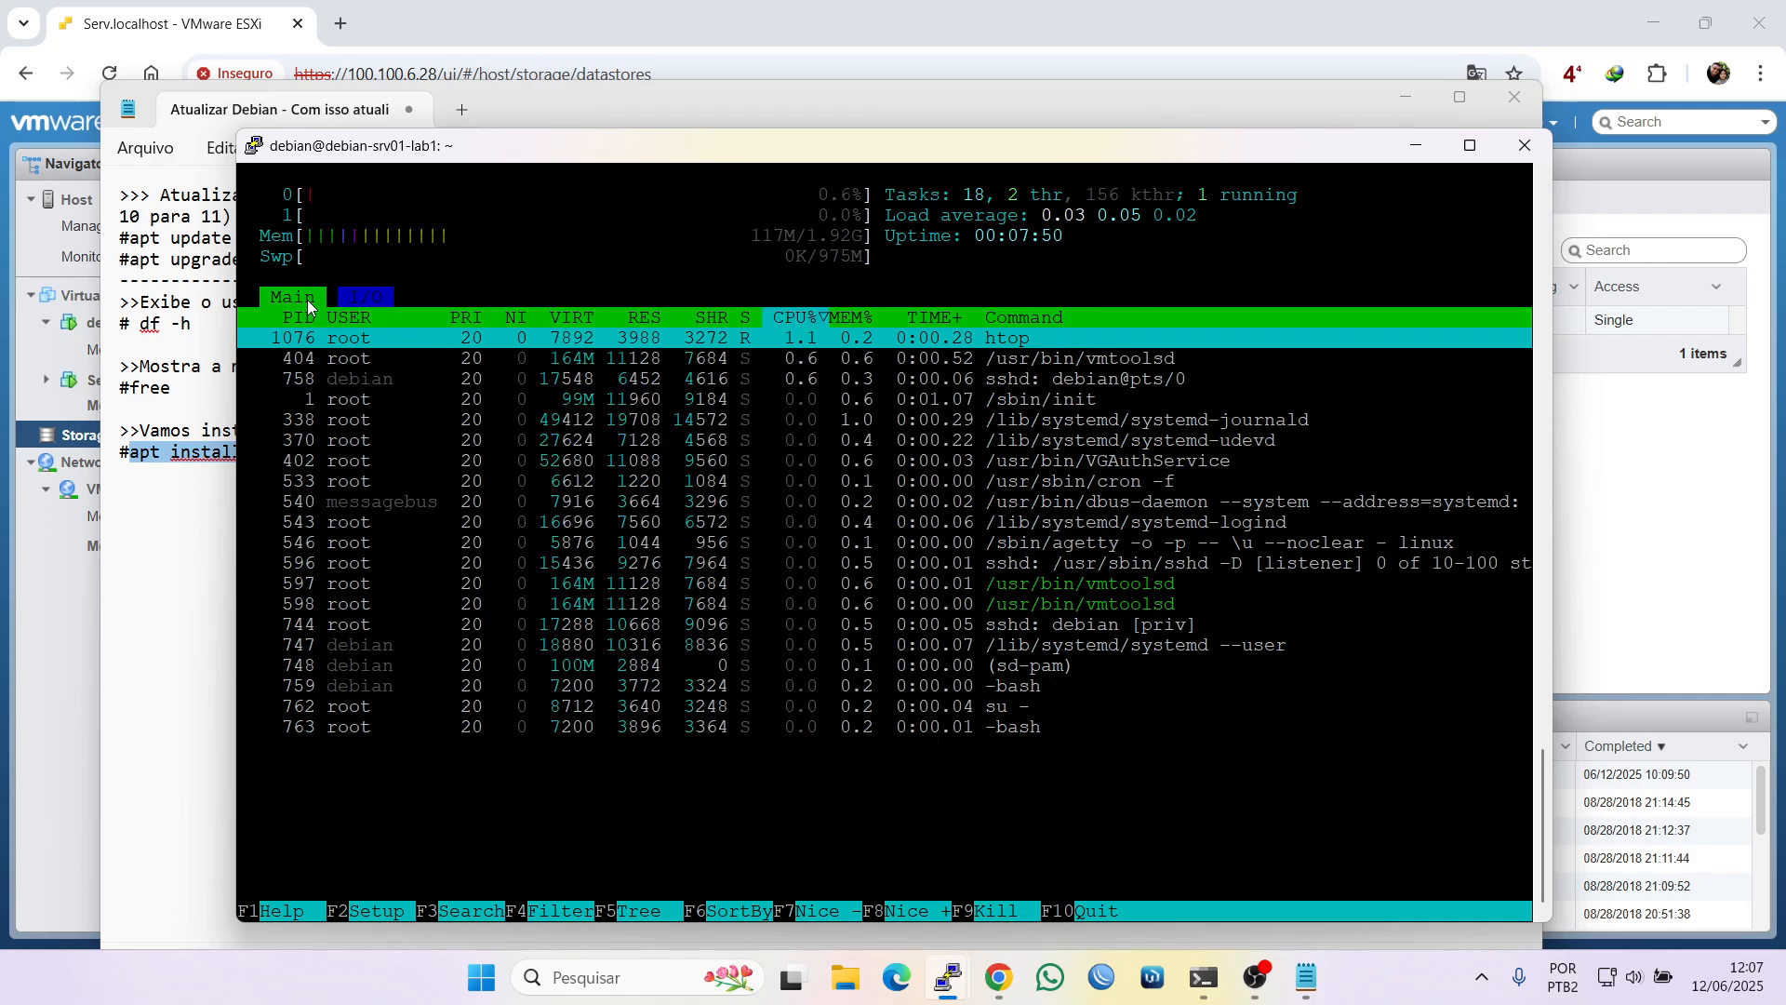
left_click(381, 296)
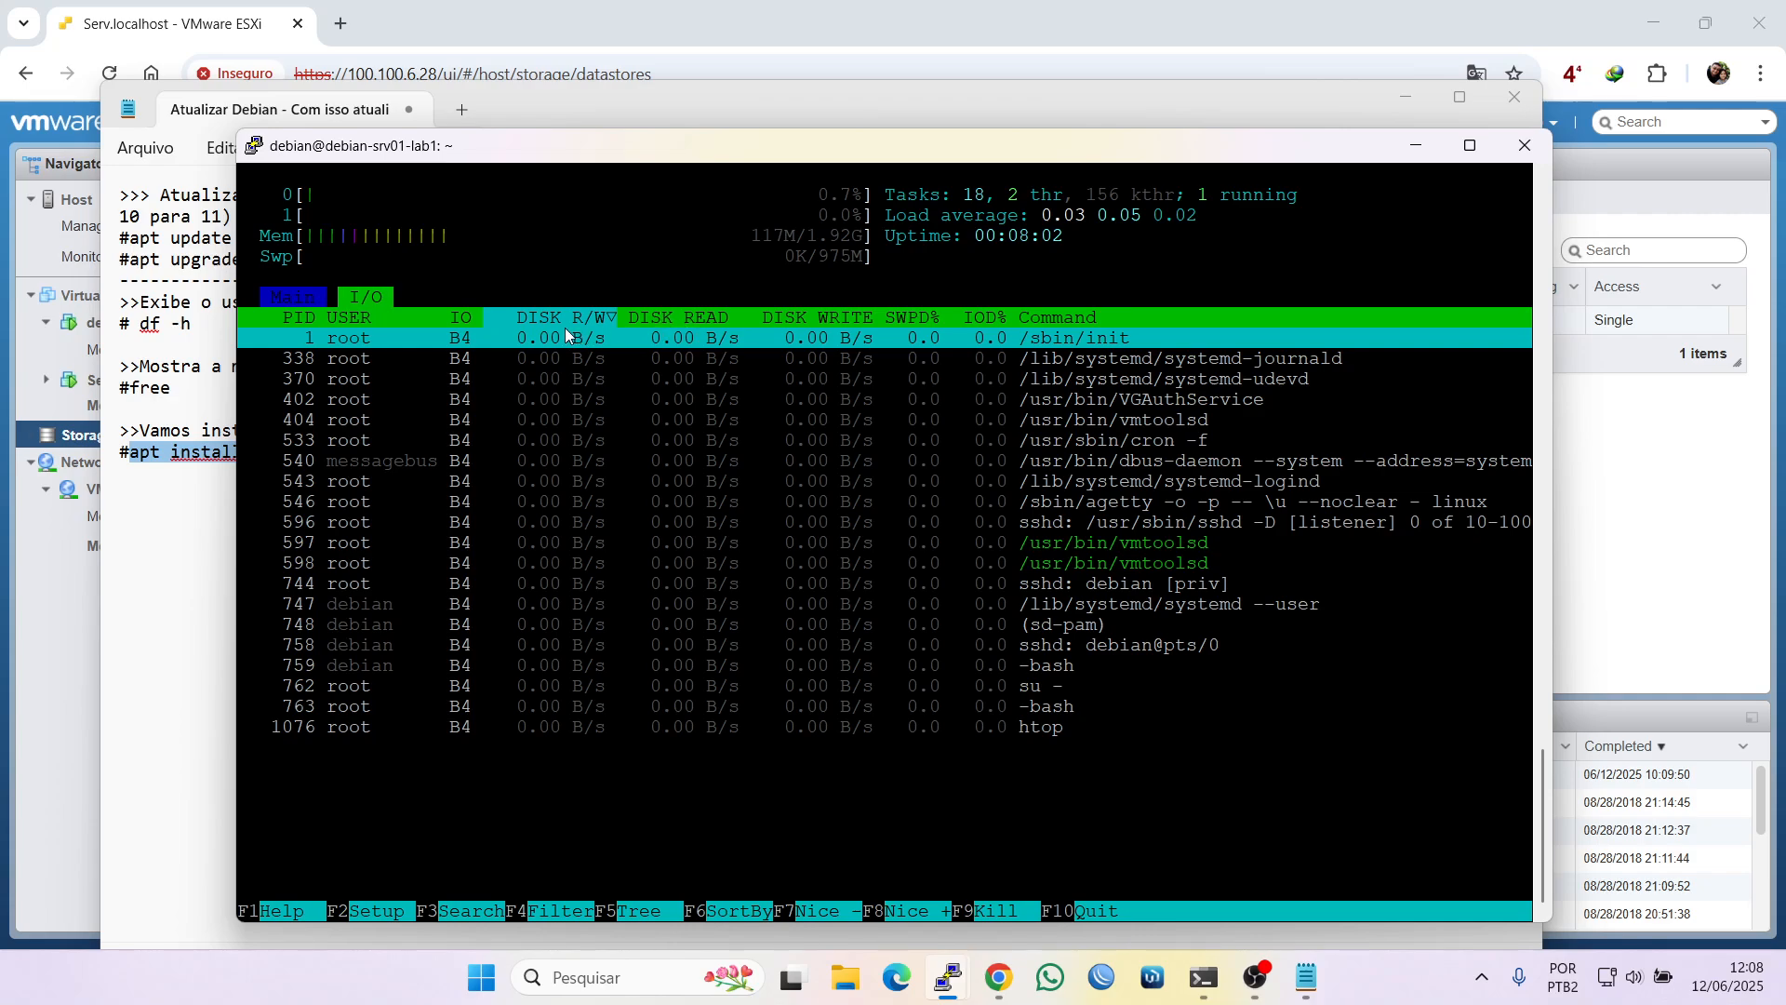
left_click(818, 322)
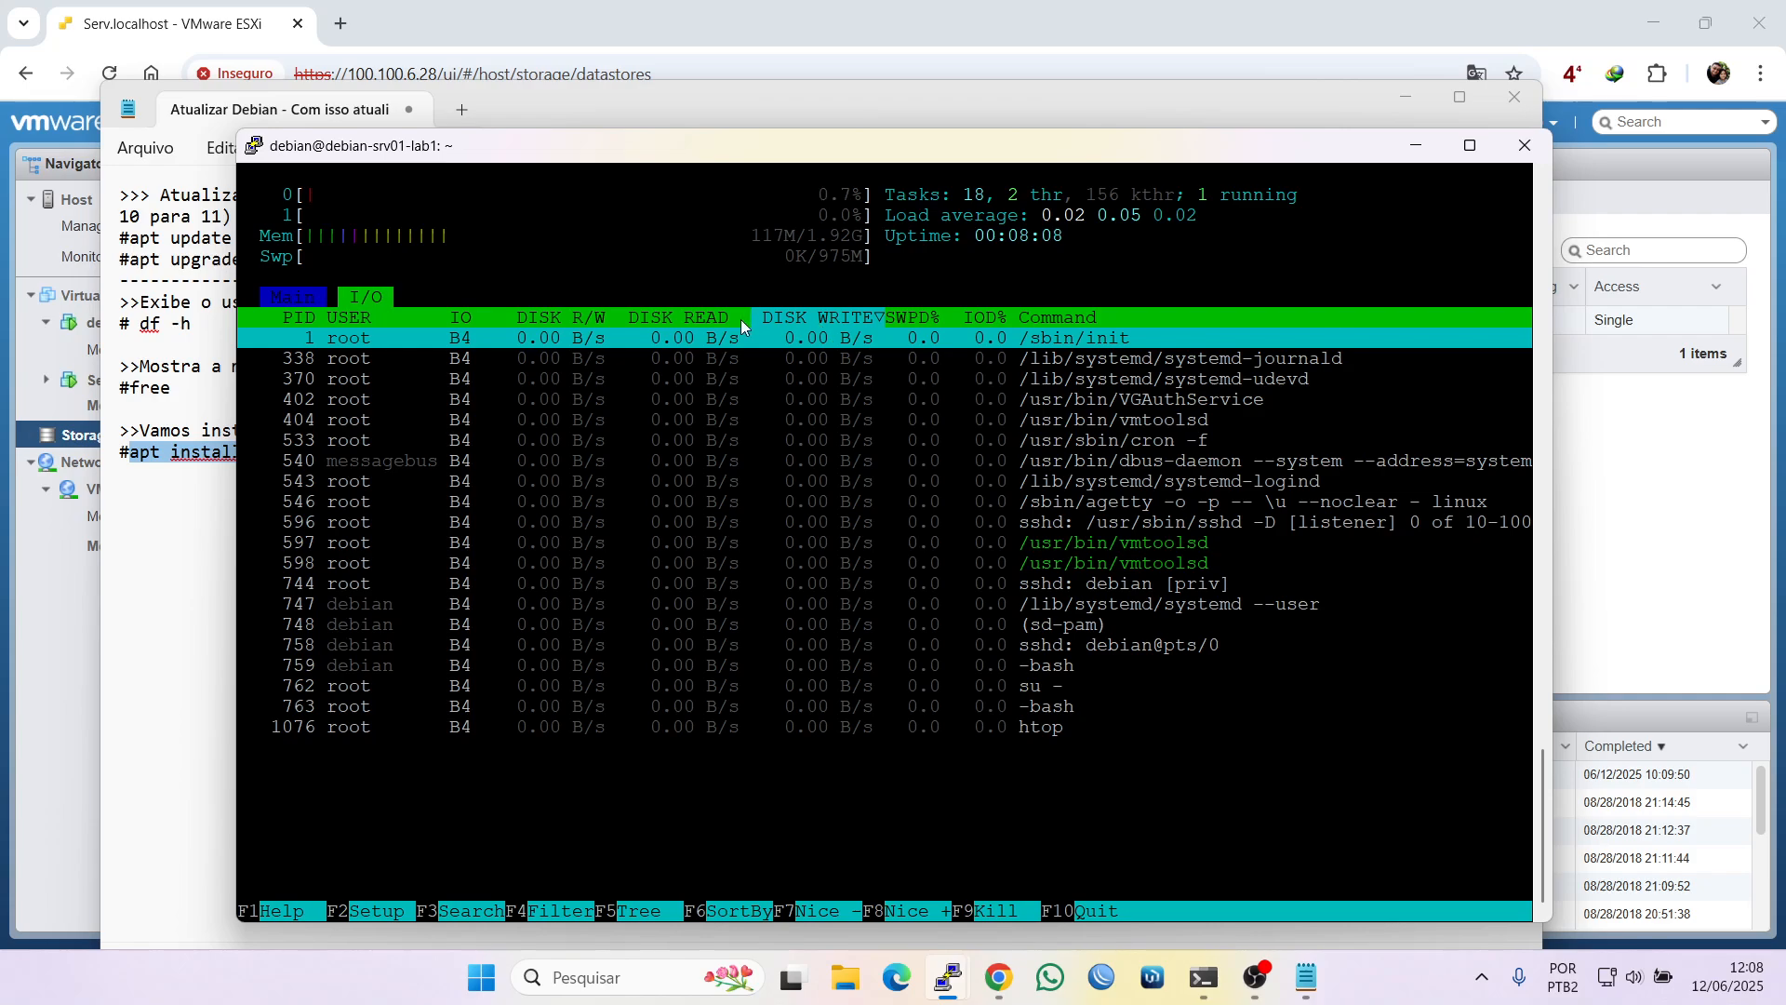
left_click(688, 326)
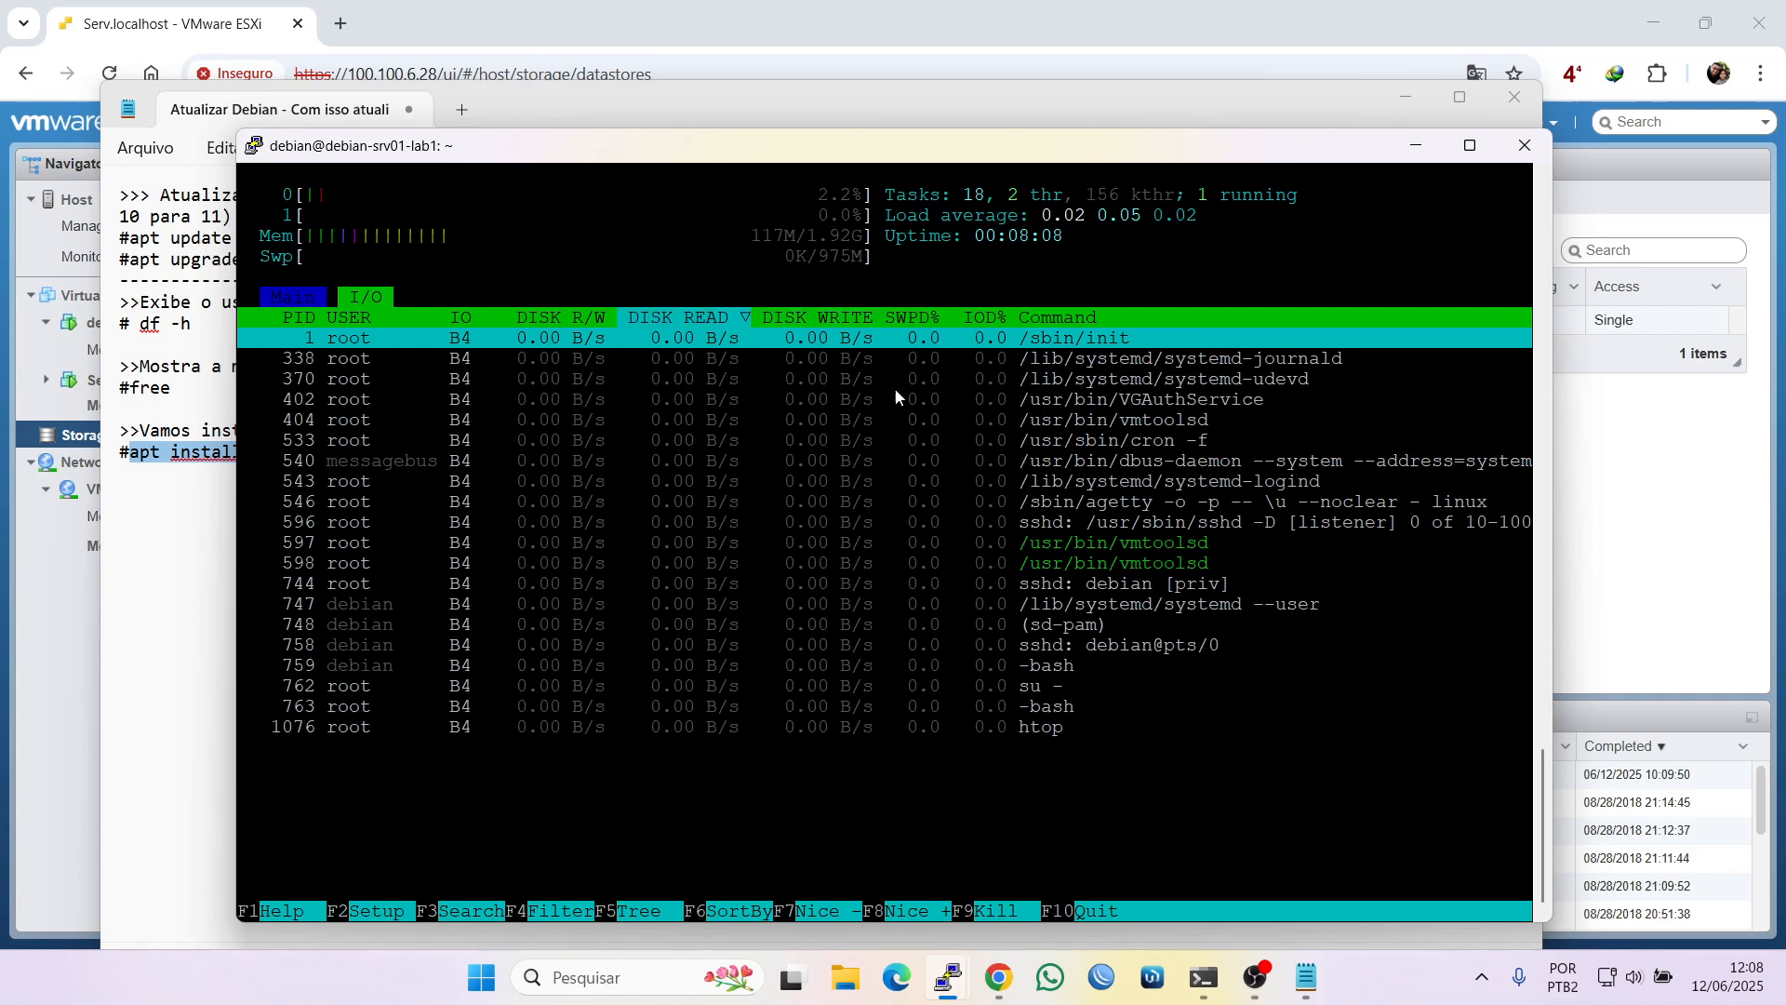
left_click(550, 317)
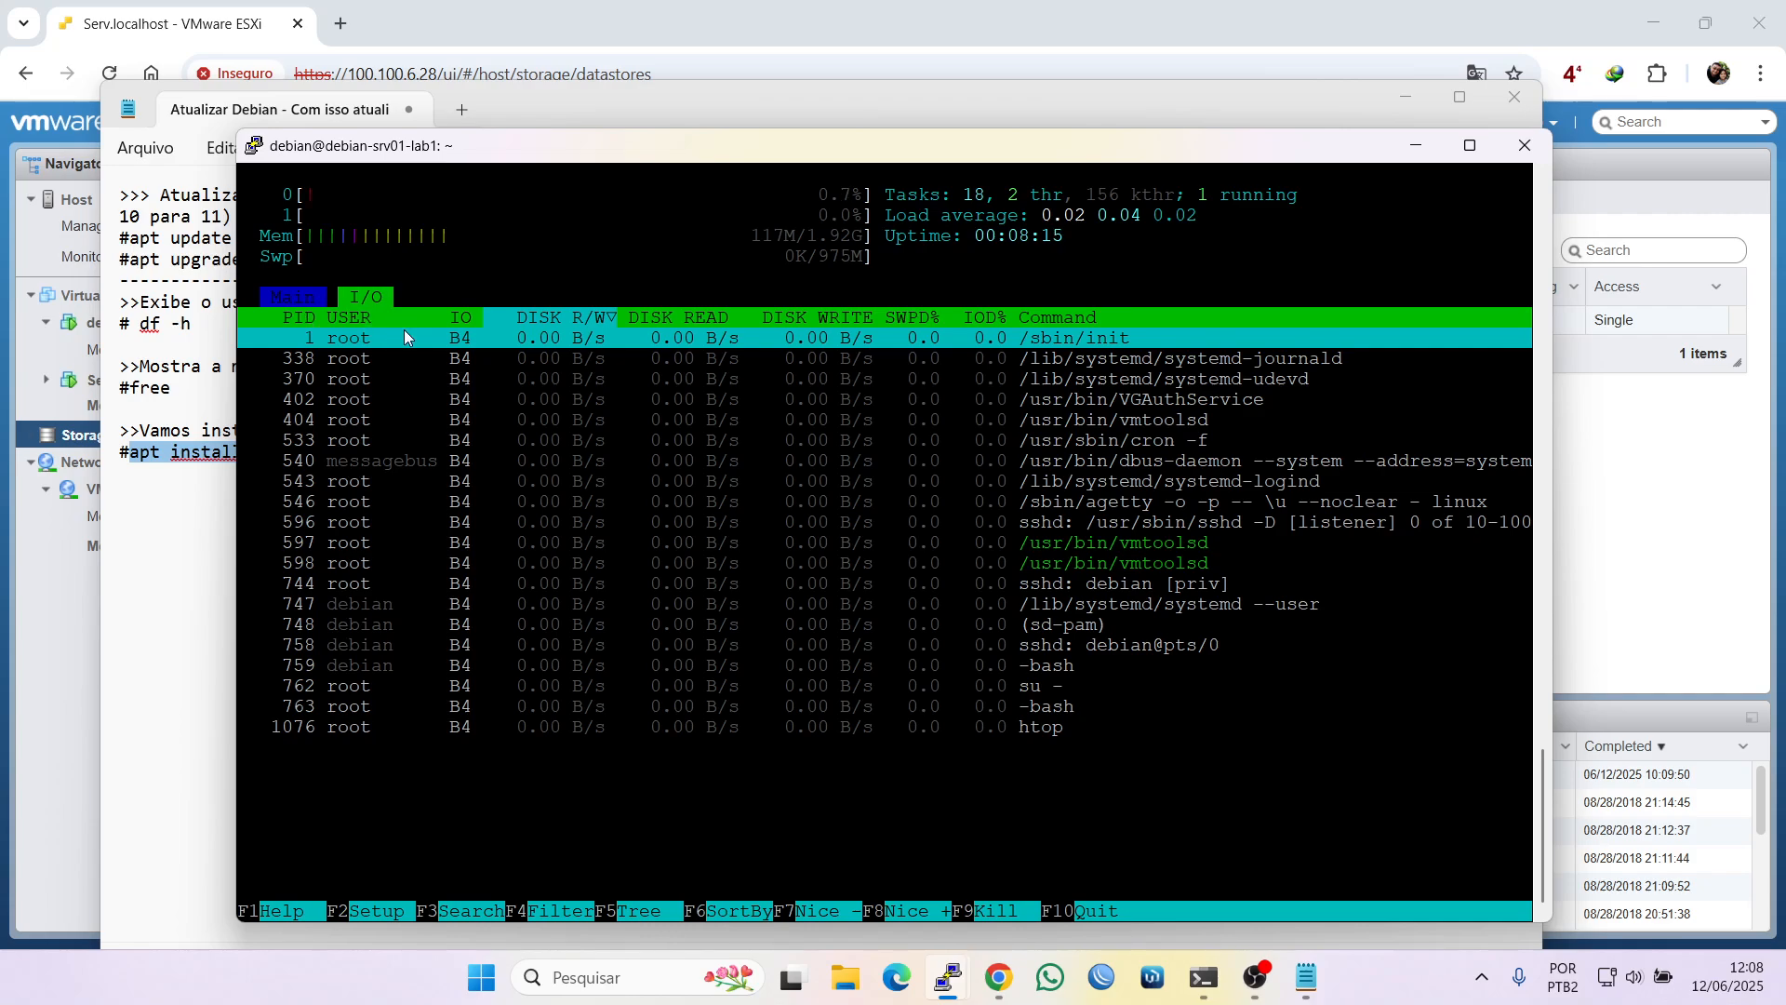
left_click(297, 299)
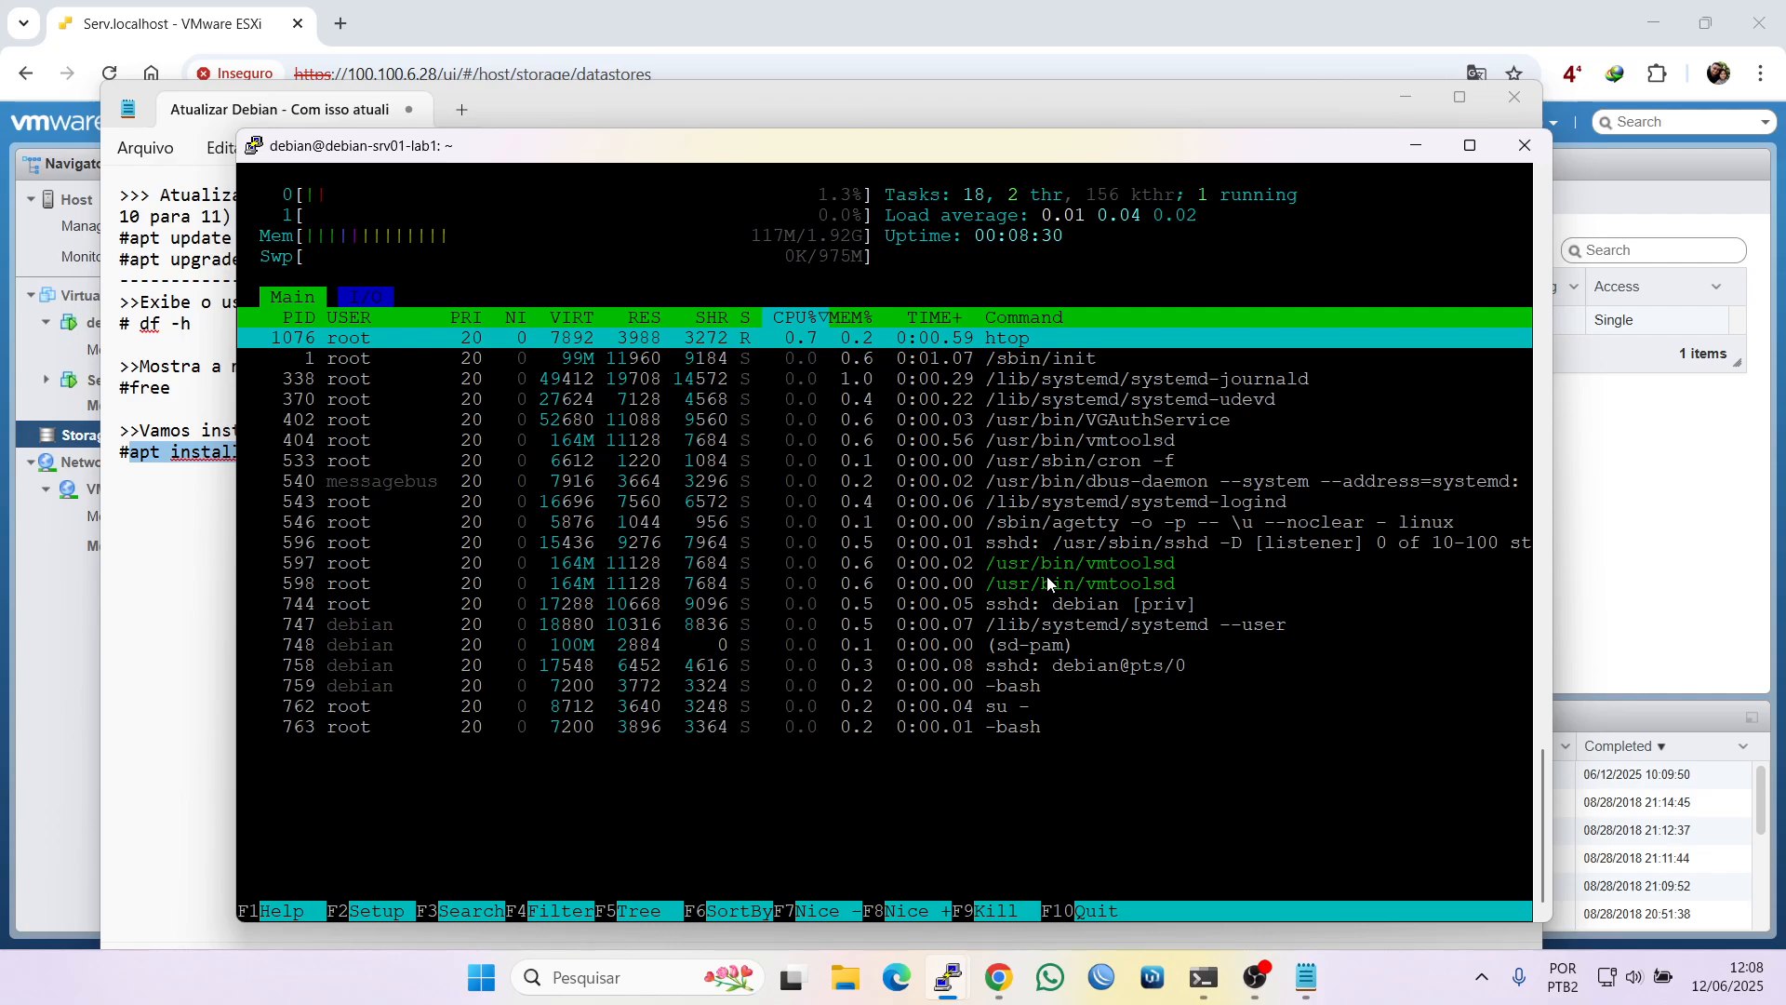
Quit htop, clear the terminal and put PuTTY and Notepad away to return to the VMware ESXi web client
key("F10")
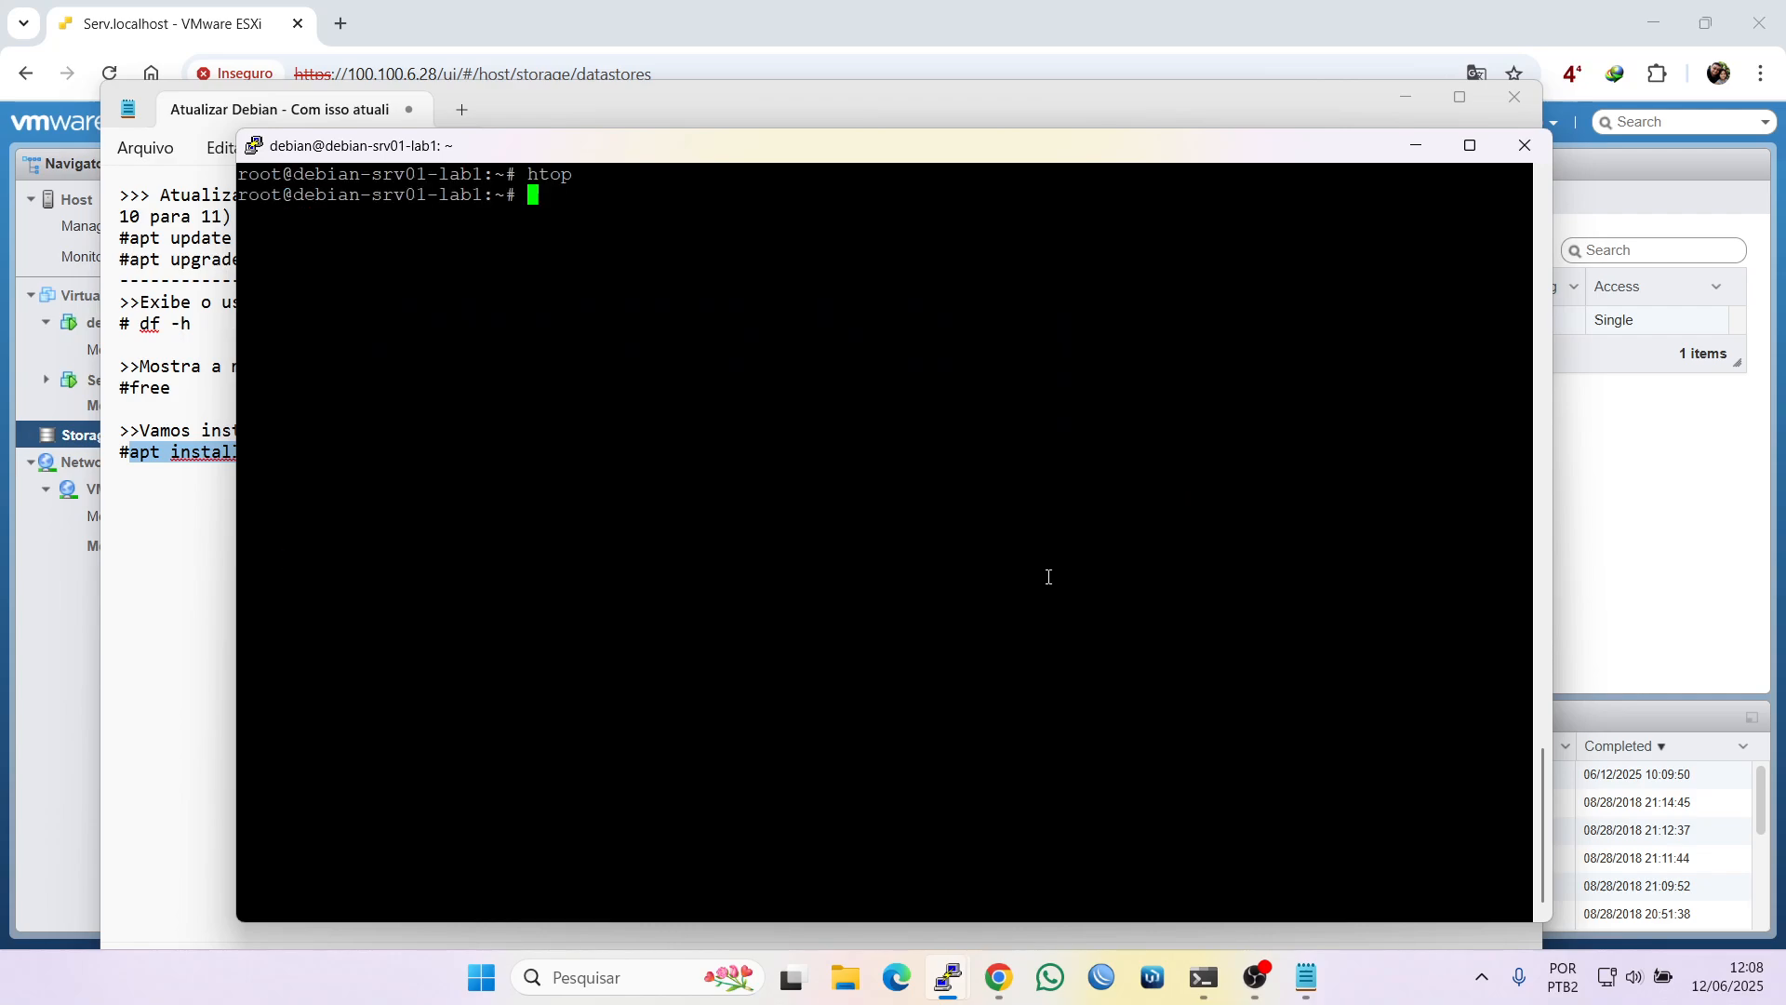
key("ctrl+l")
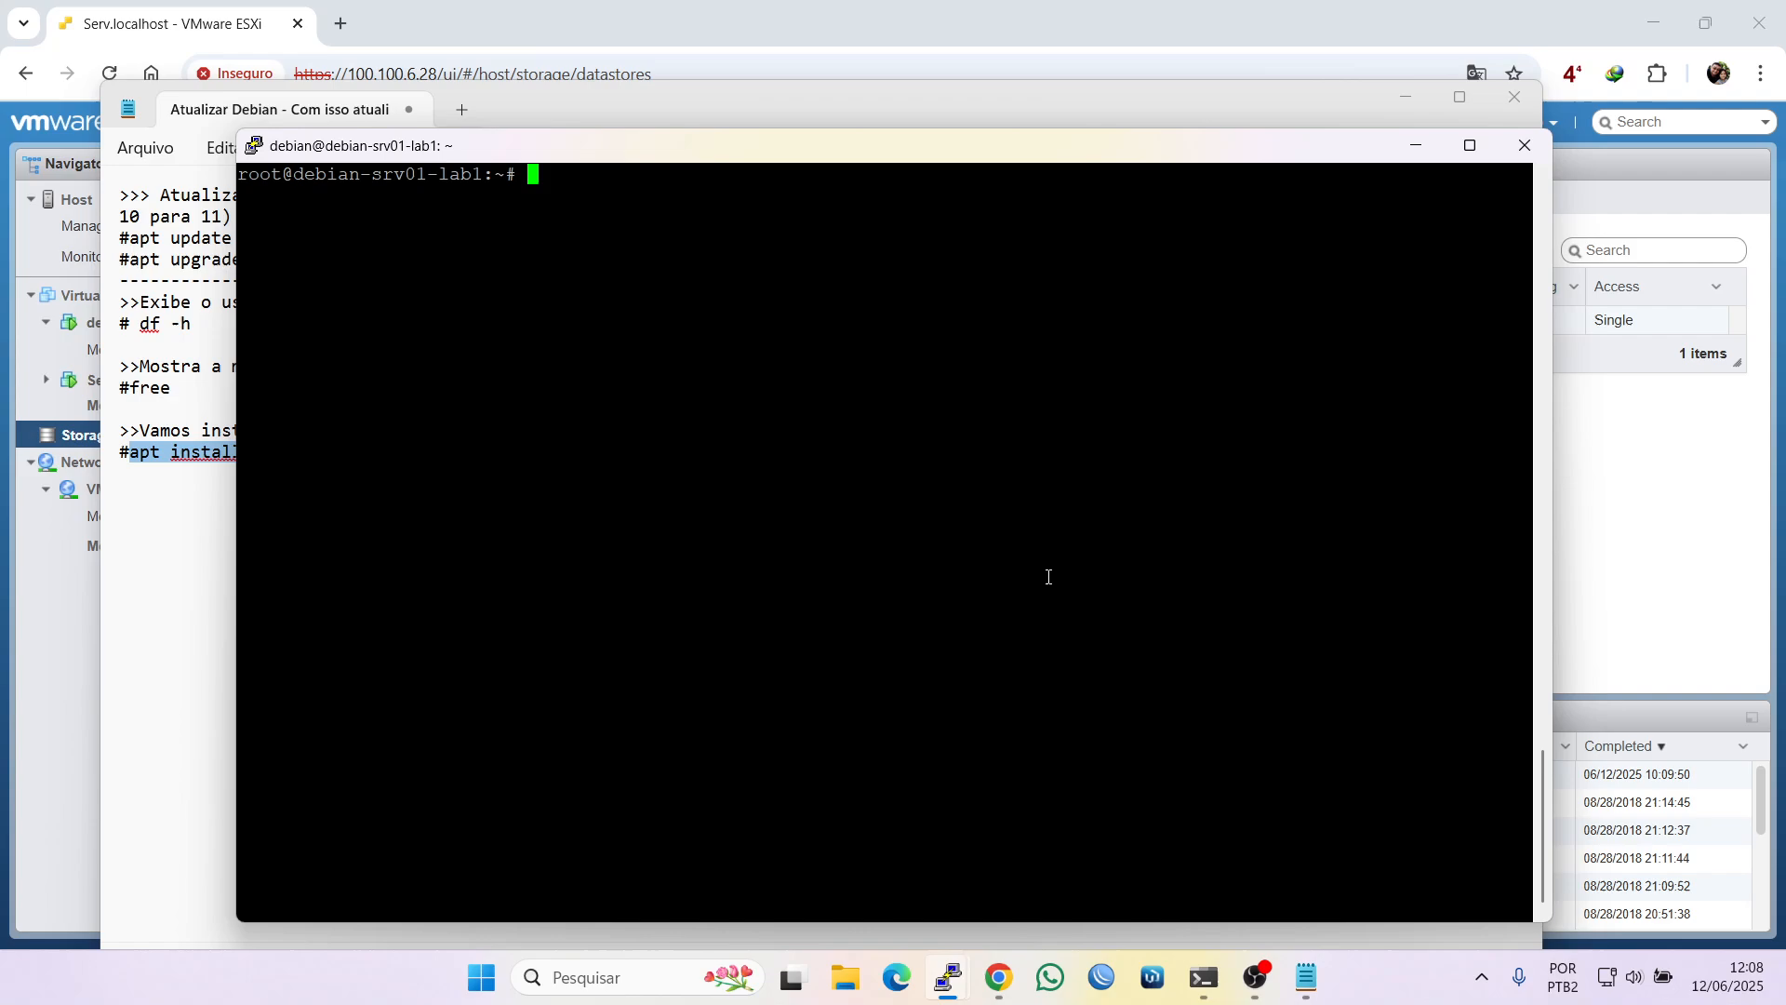
left_click(1414, 147)
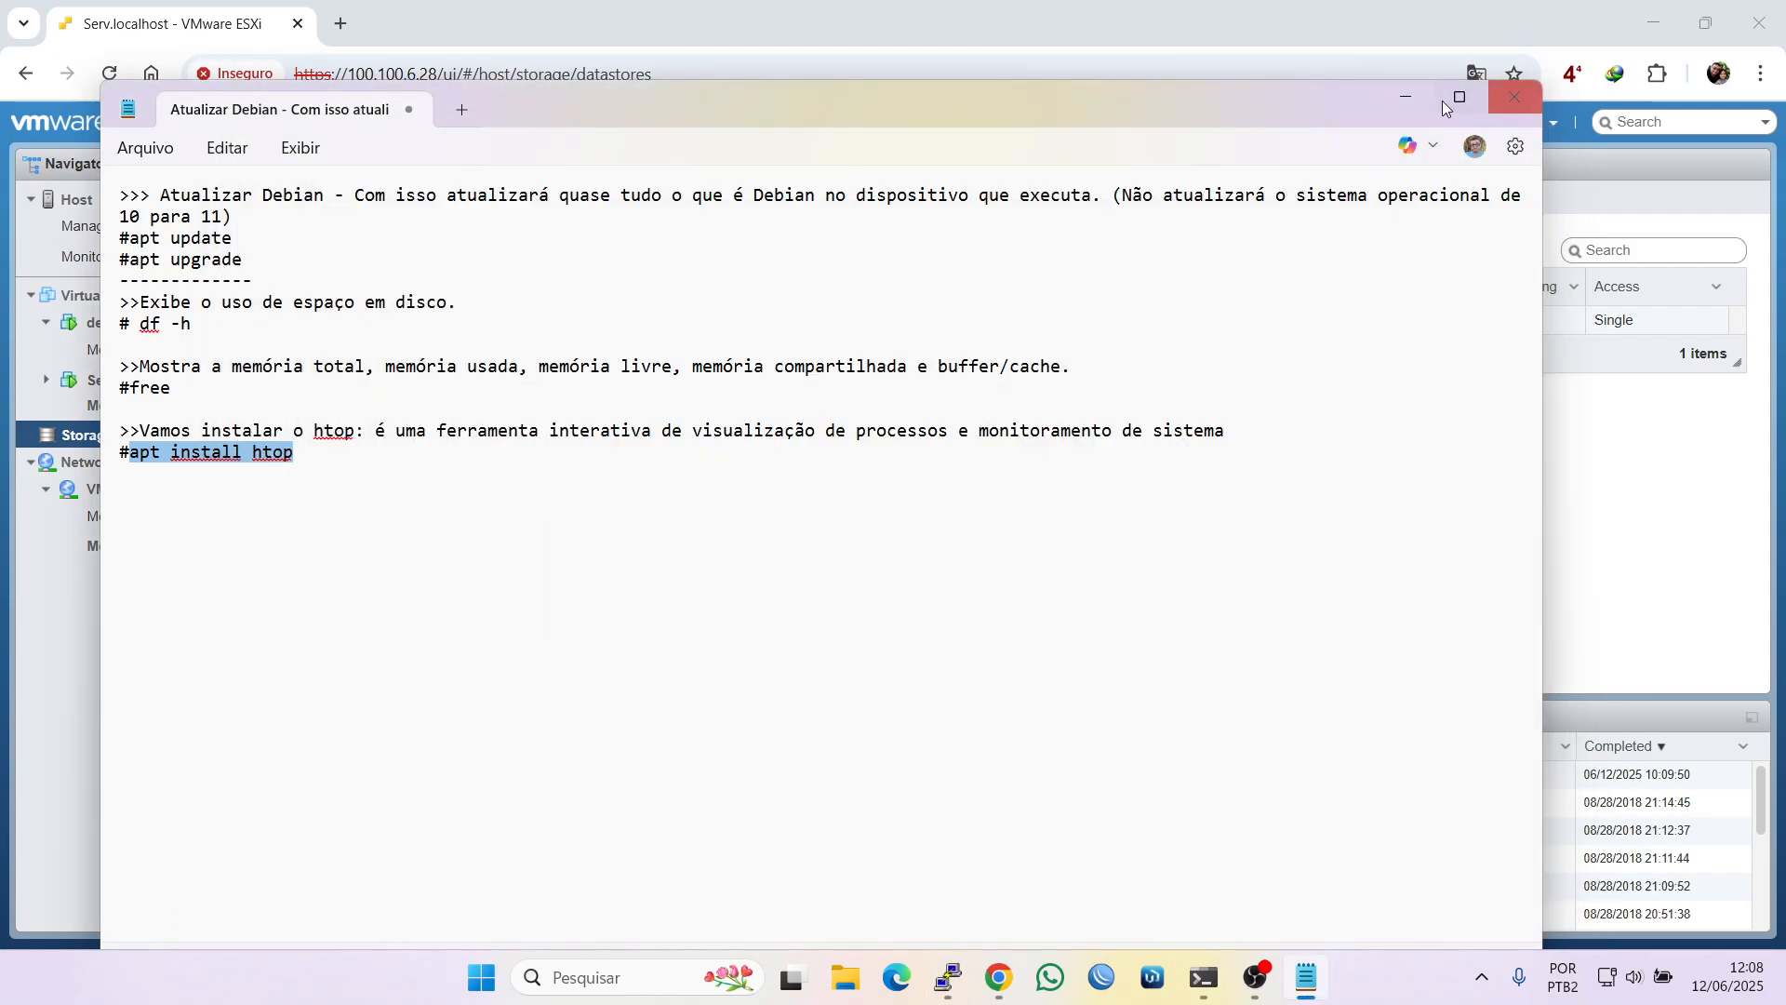
left_click(1405, 97)
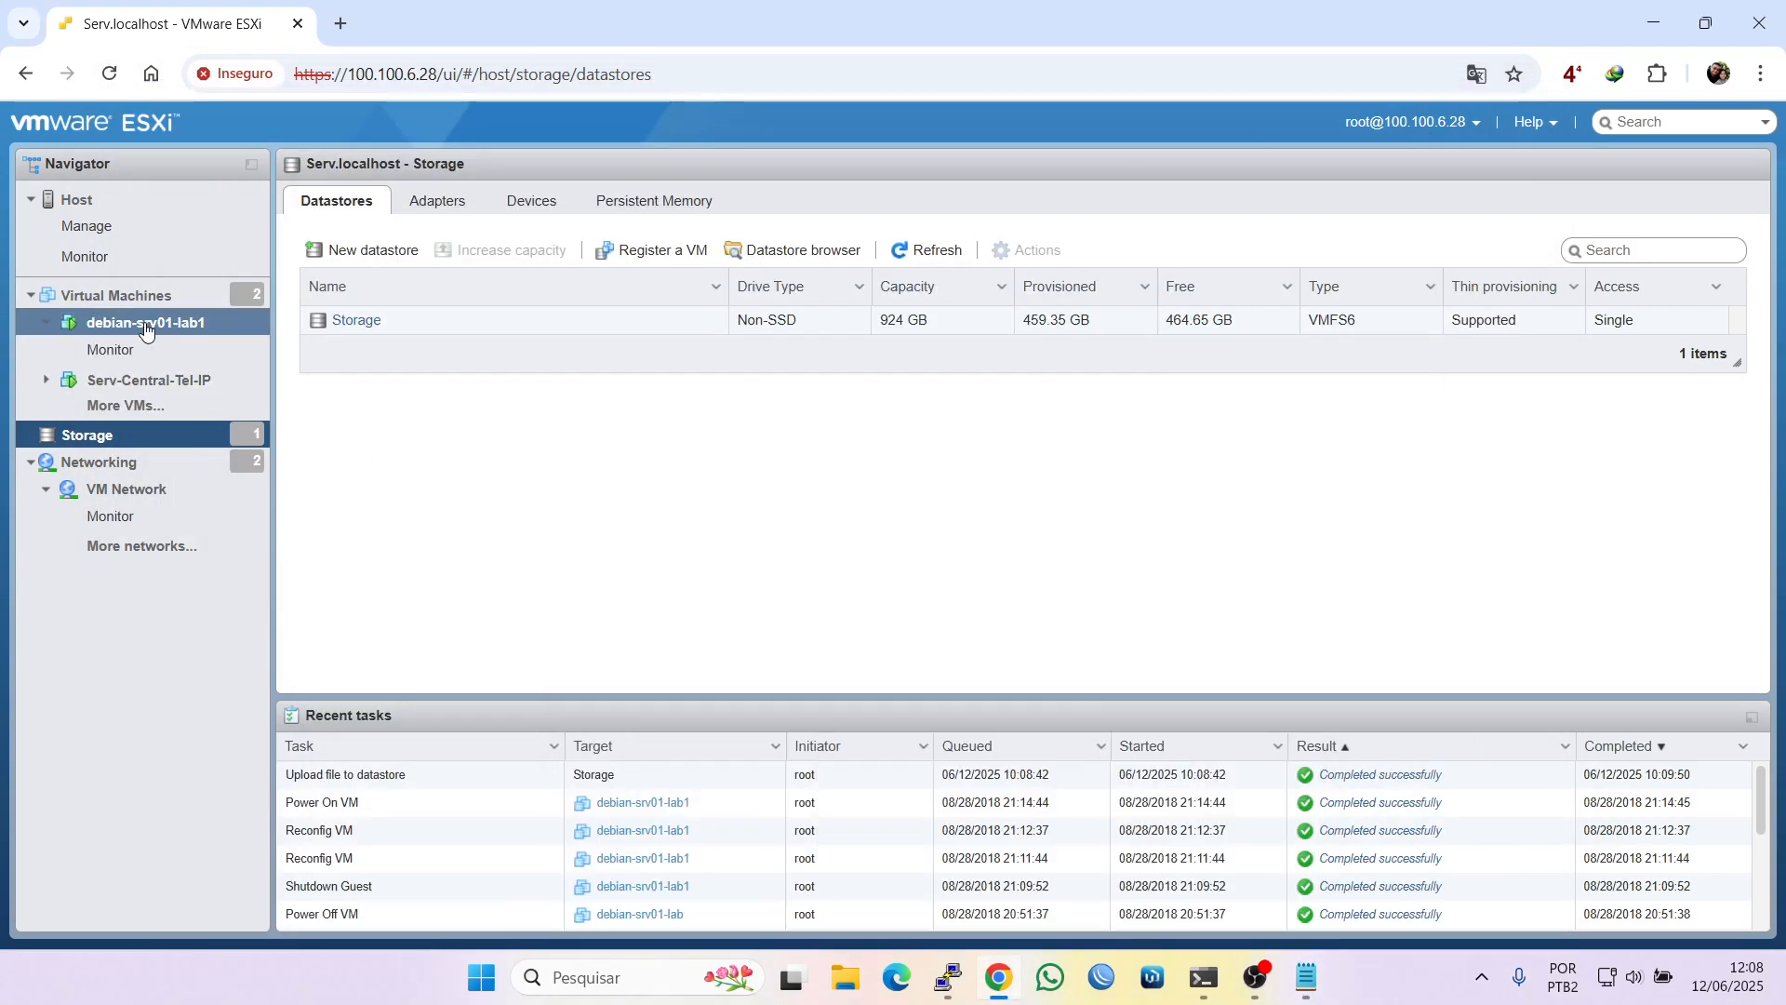
Look through the virtual machines list, the host summary and the host's management pages for services, security, hardware, licensing, packages and system
left_click(115, 295)
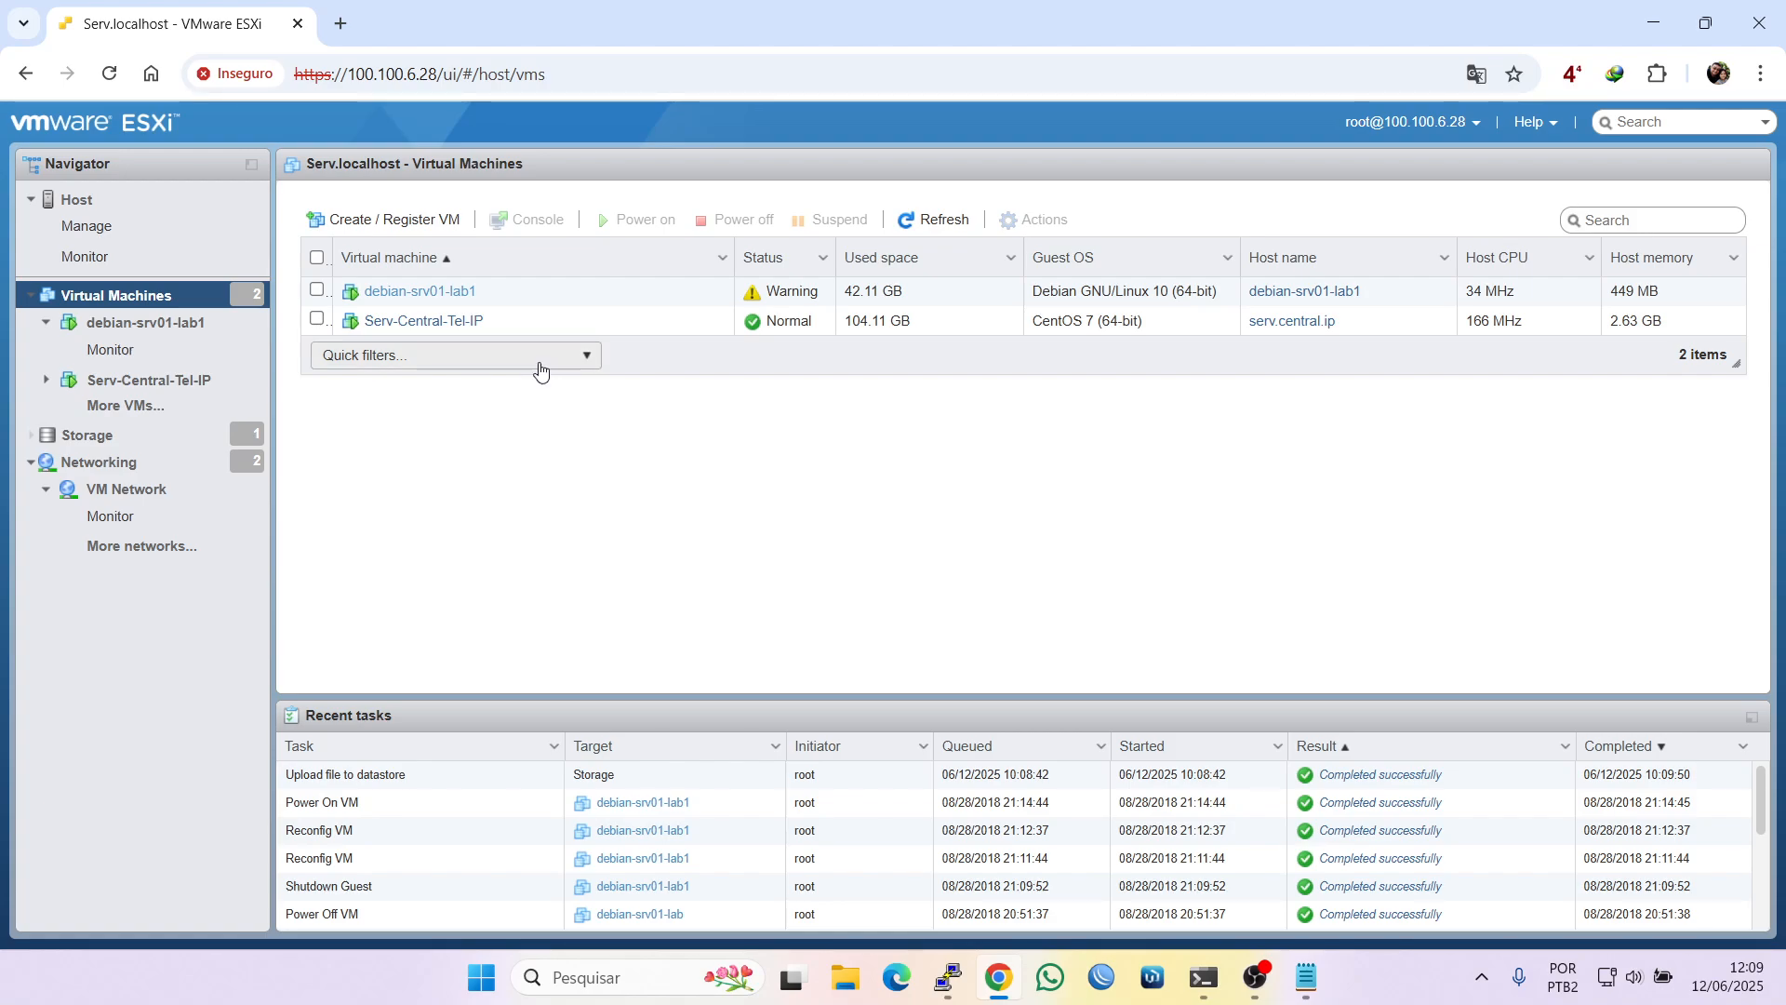
left_click(82, 202)
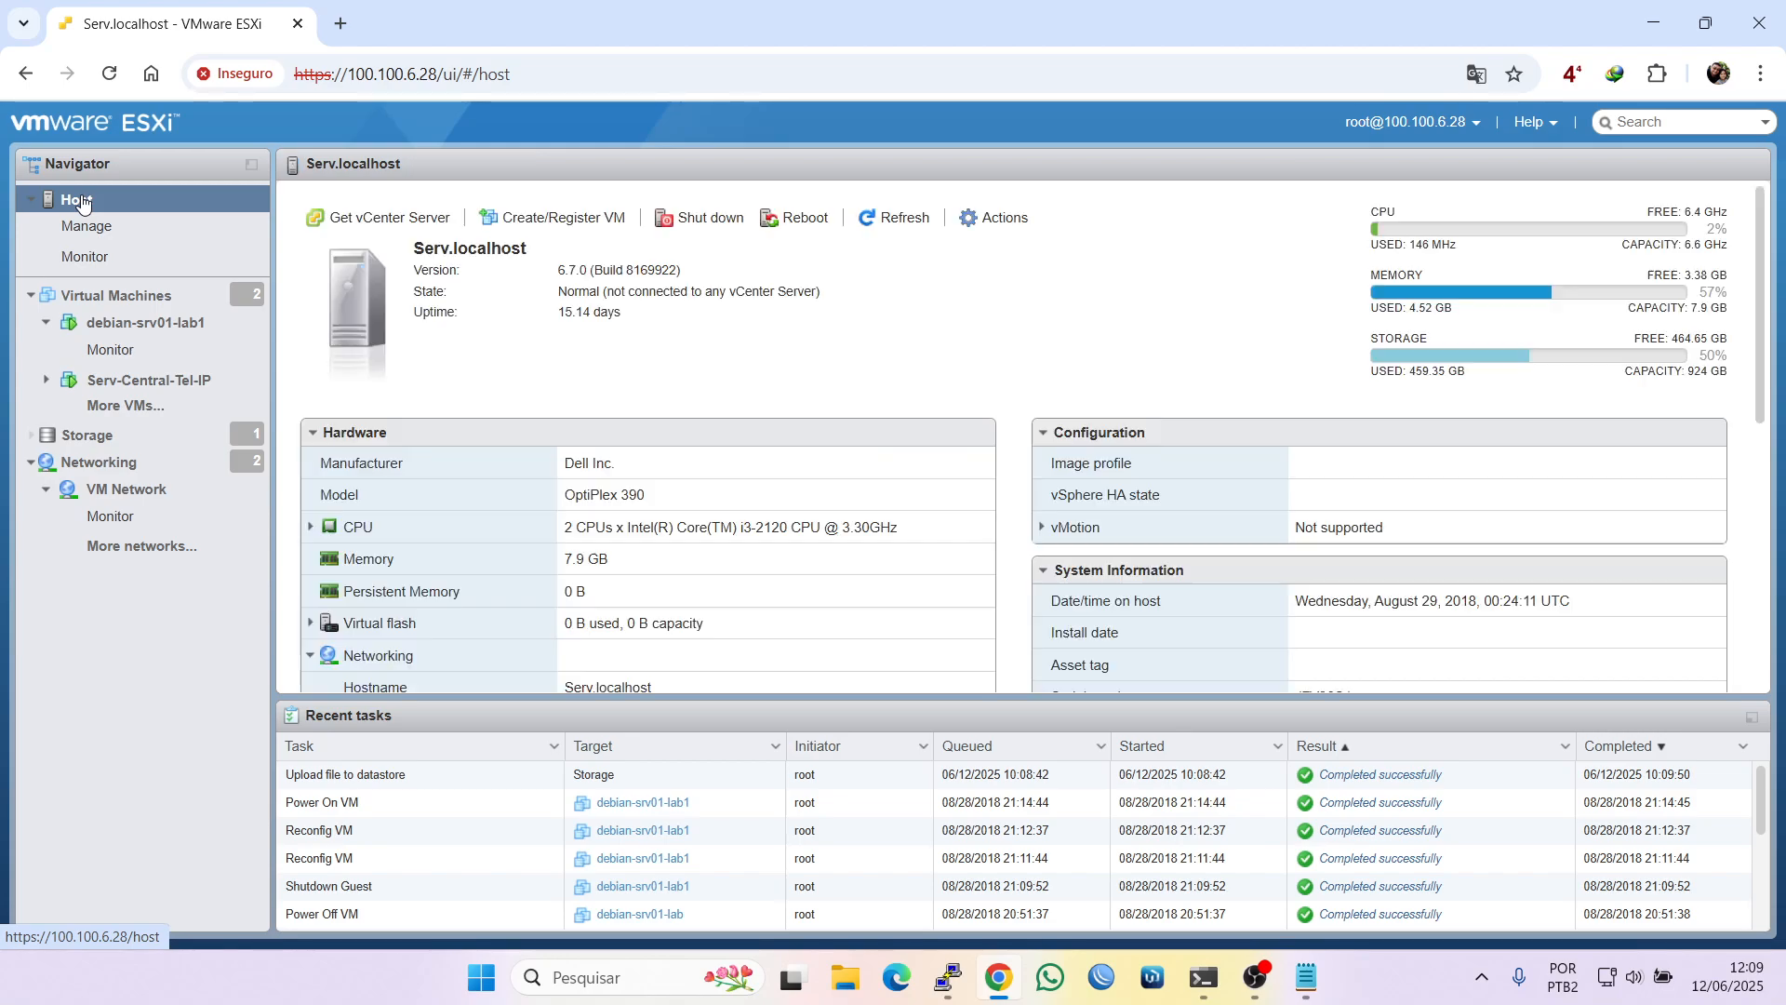
left_click(102, 236)
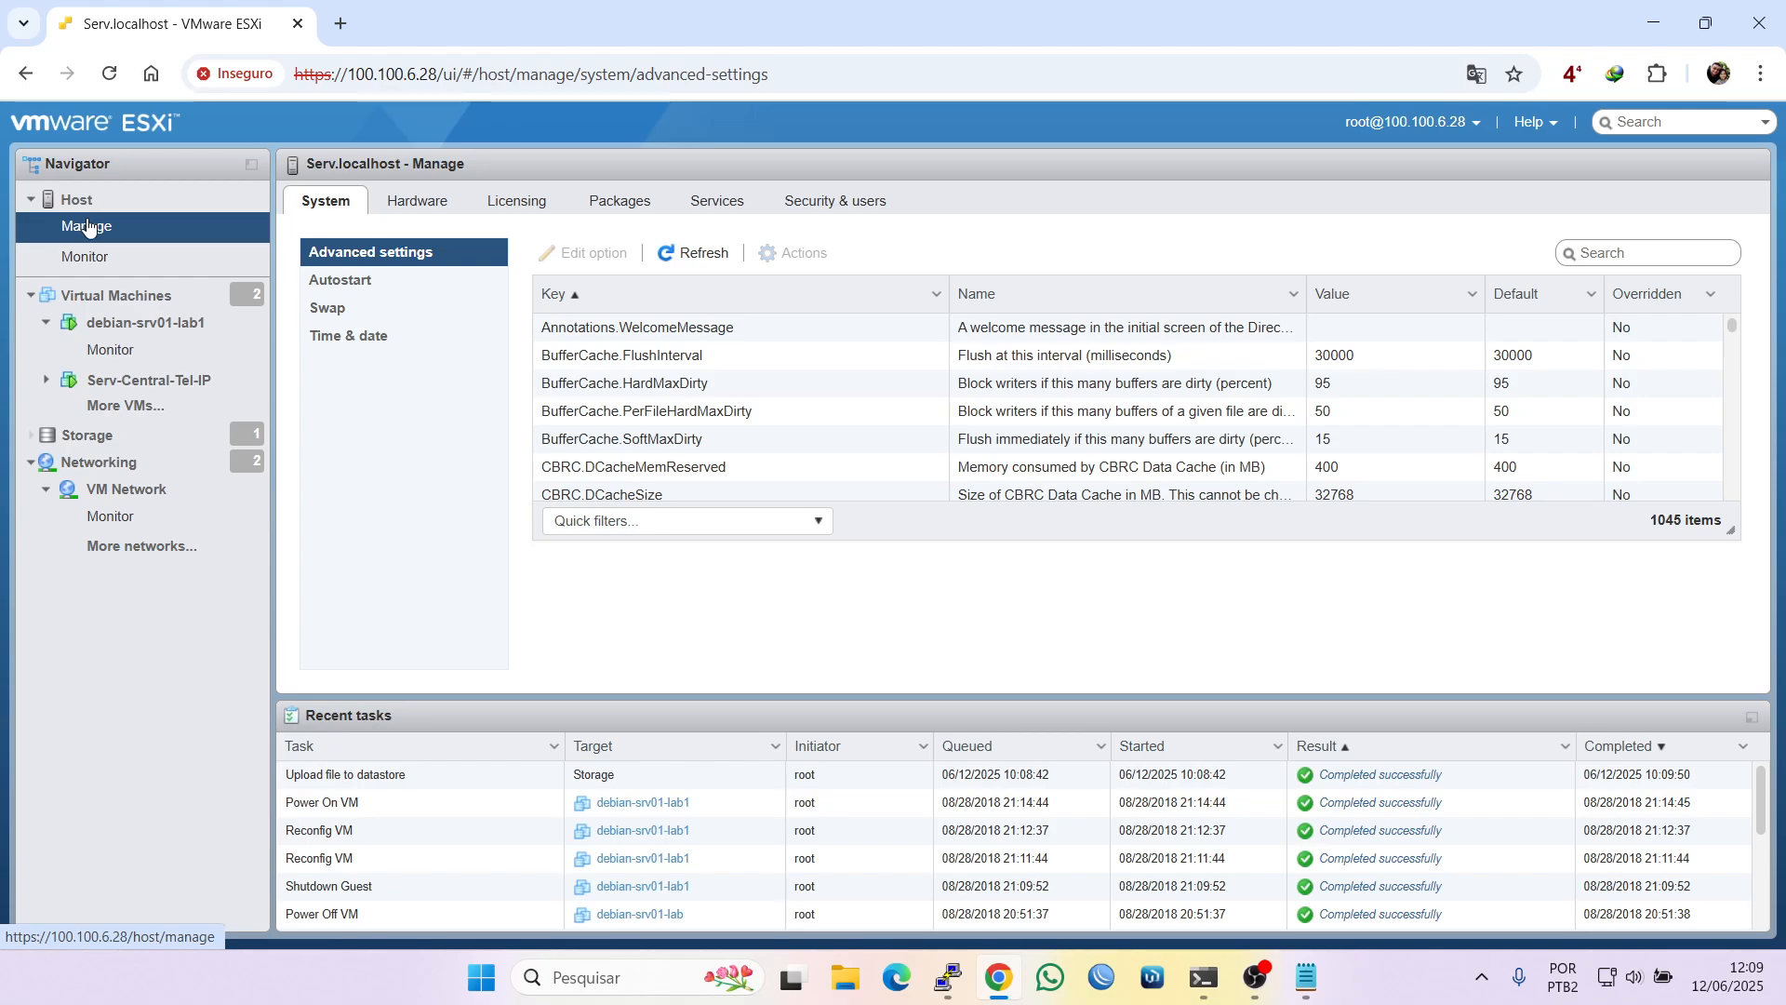
left_click(729, 211)
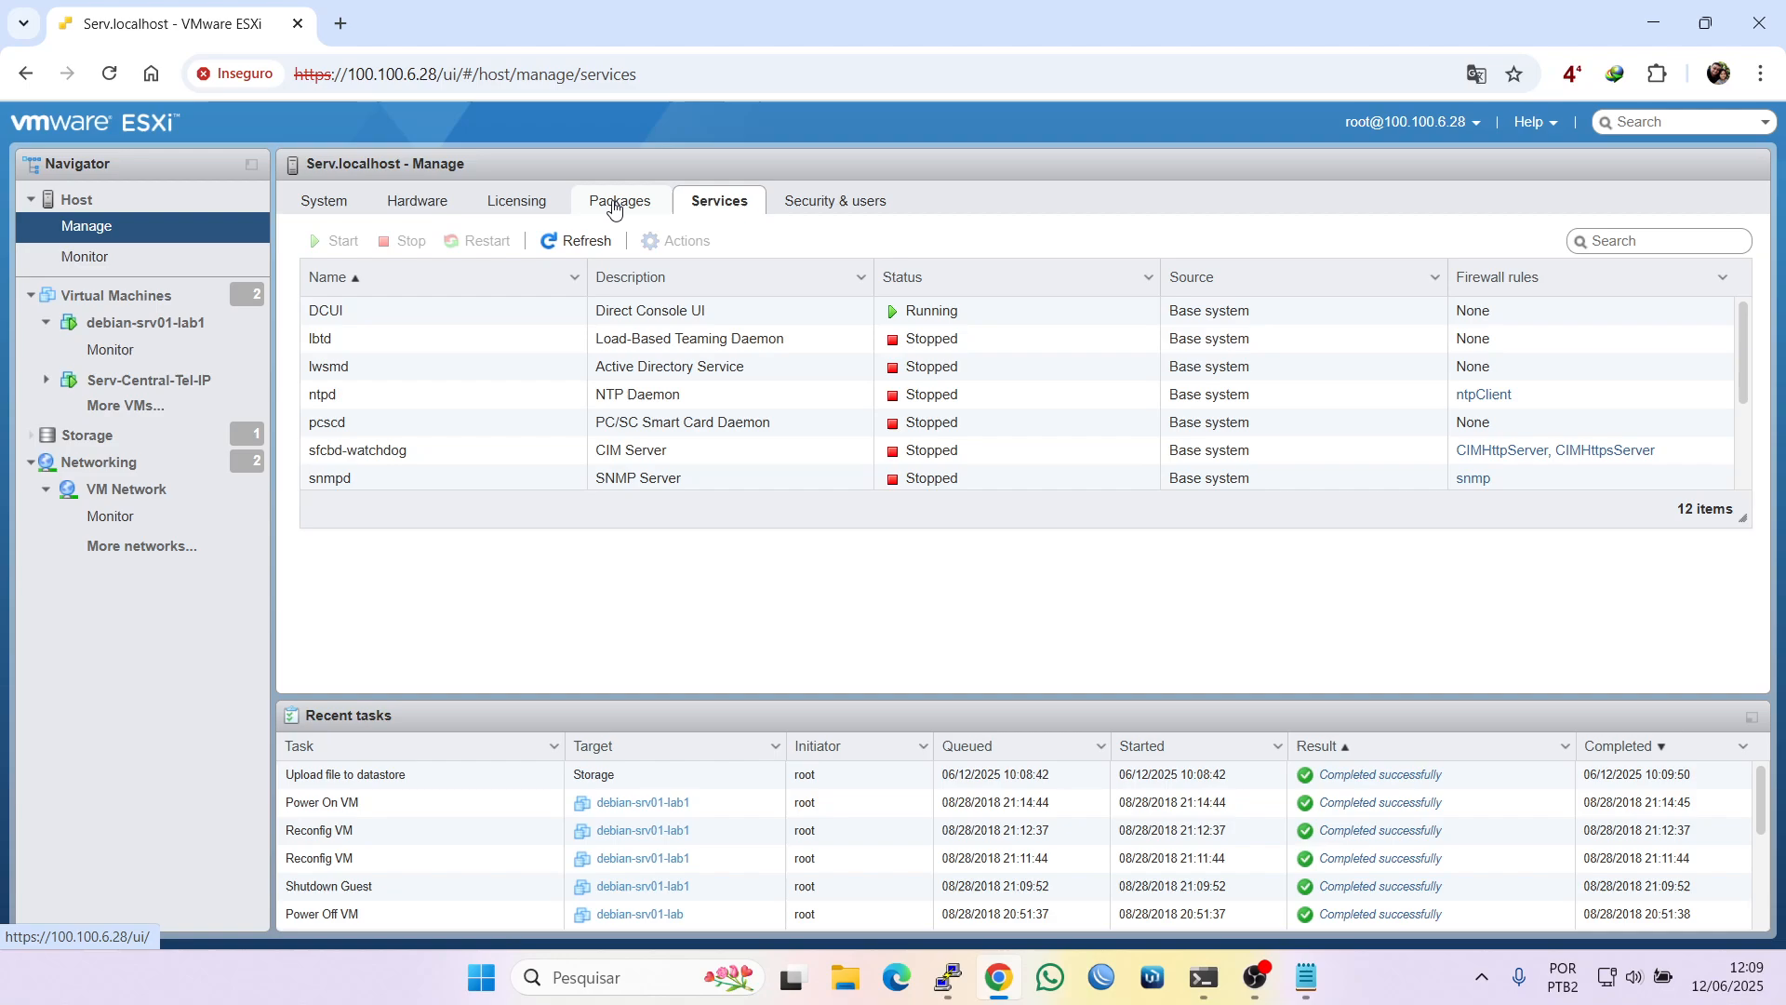
left_click(850, 204)
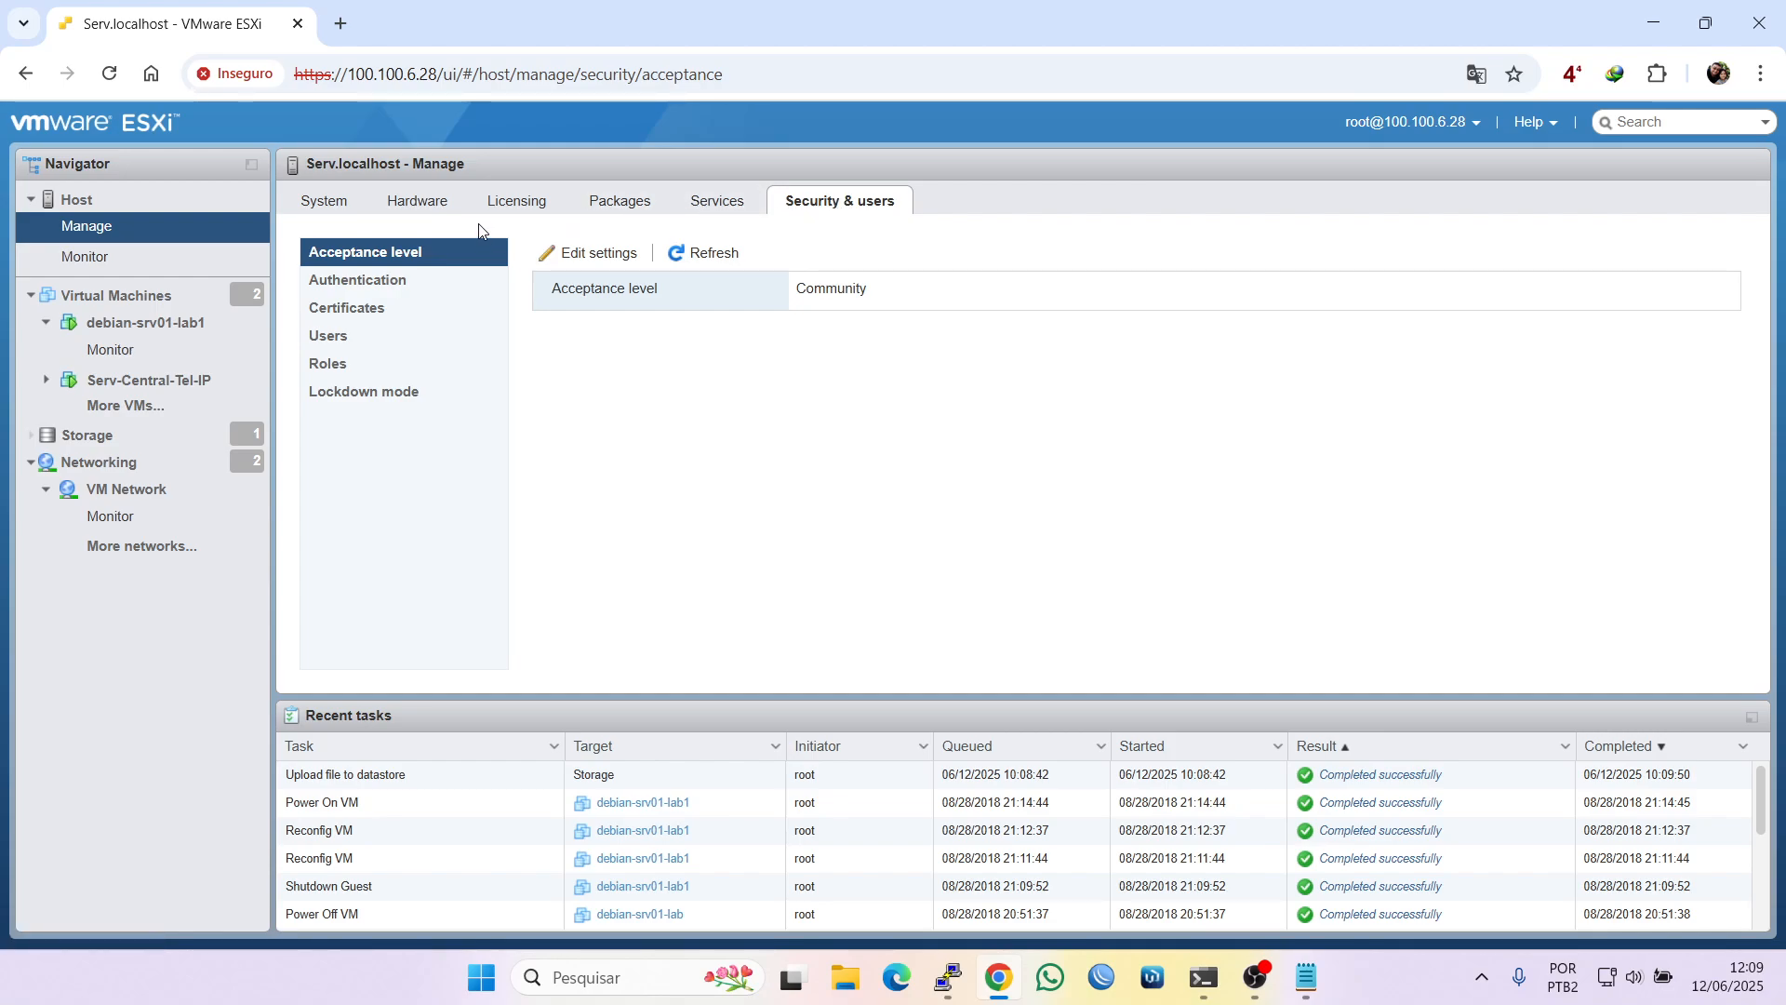
left_click(417, 202)
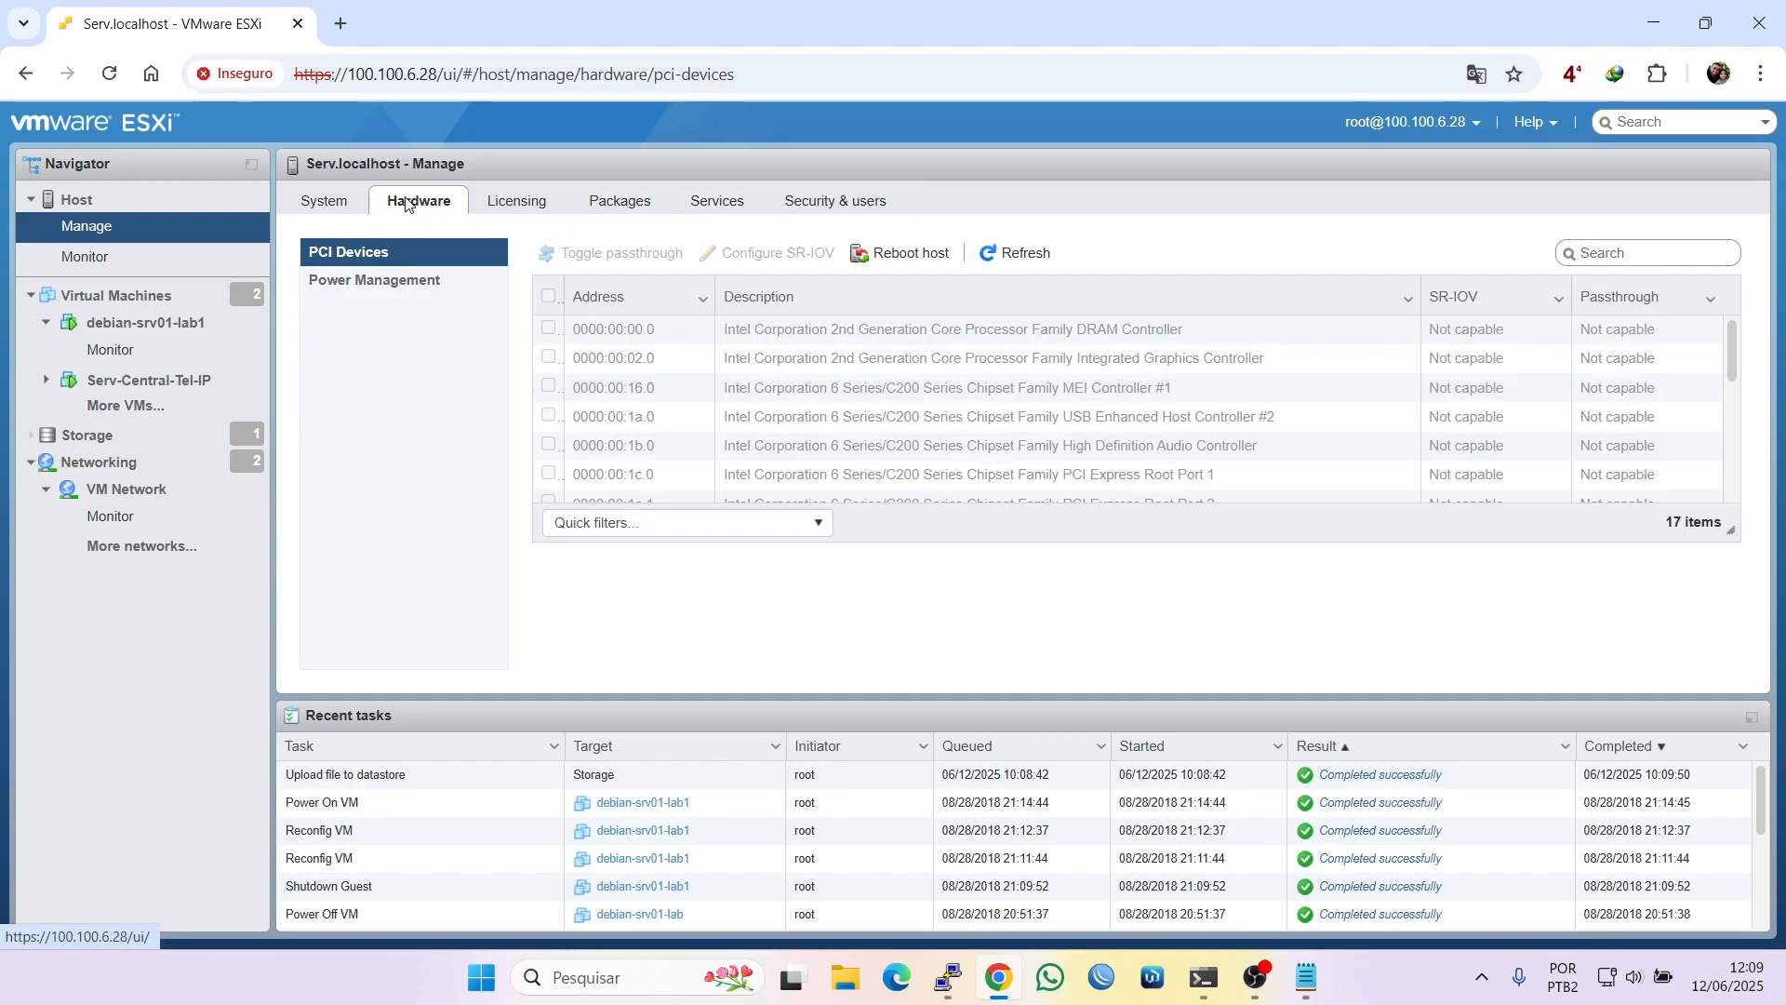
left_click(487, 206)
left_click(604, 206)
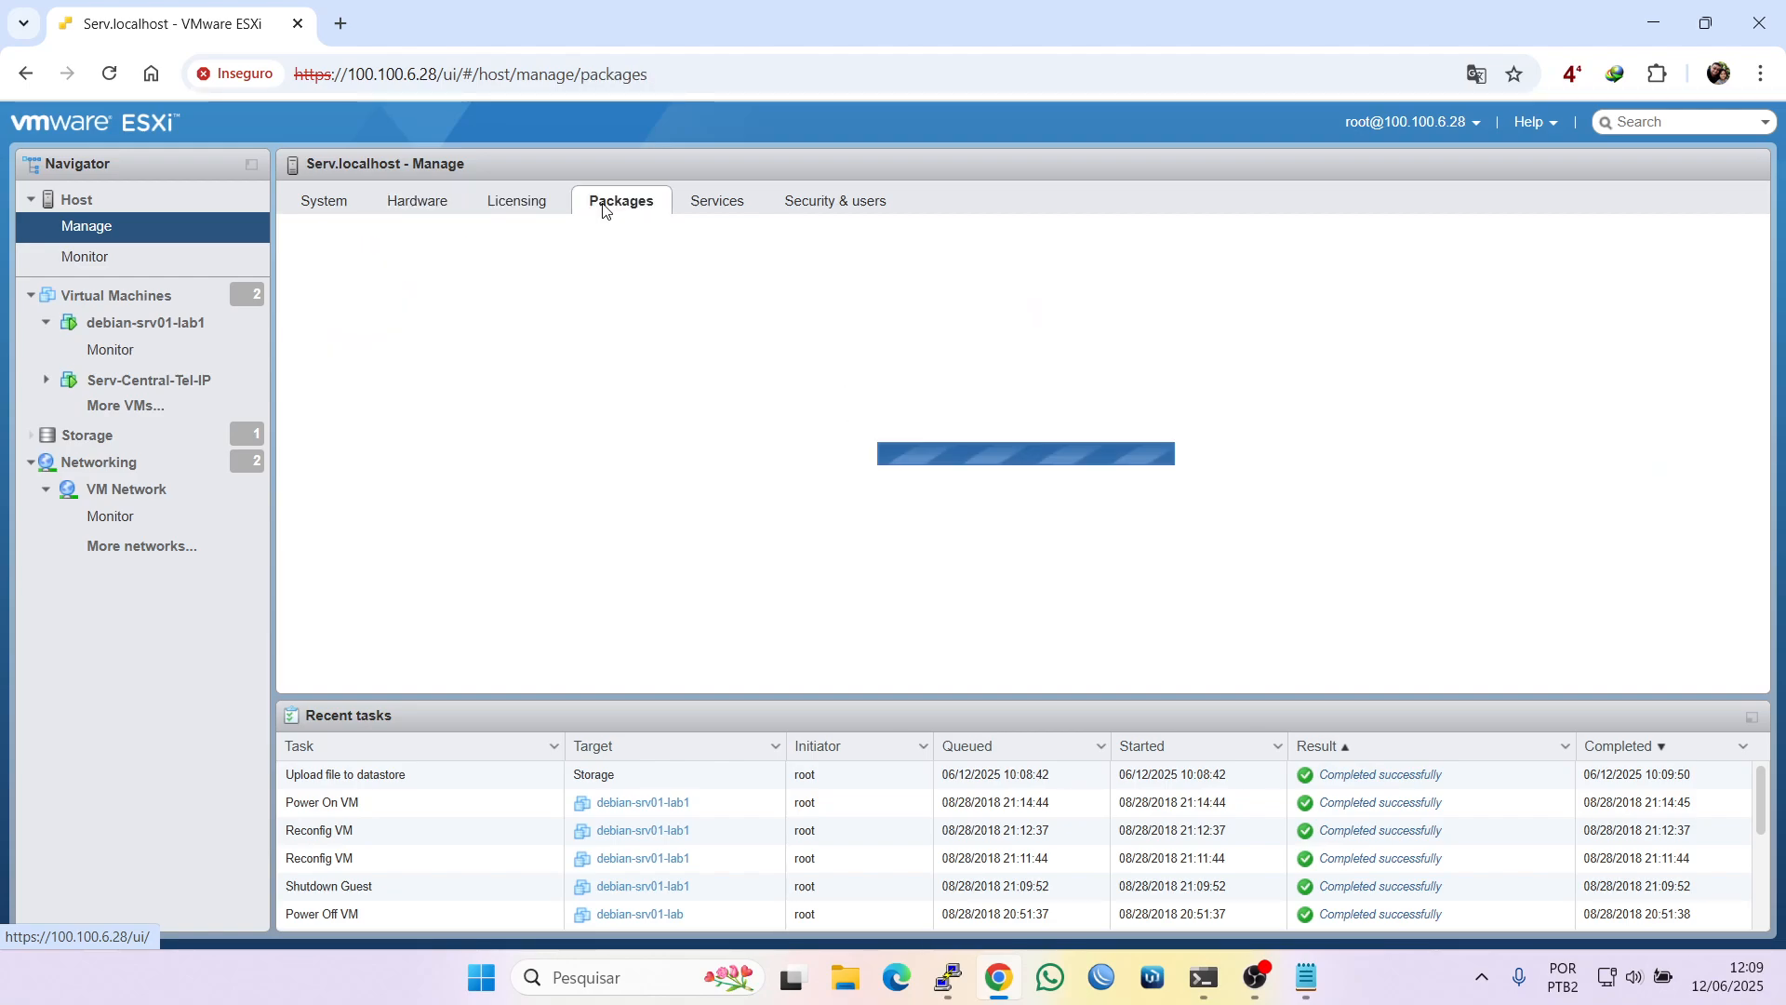
left_click(332, 213)
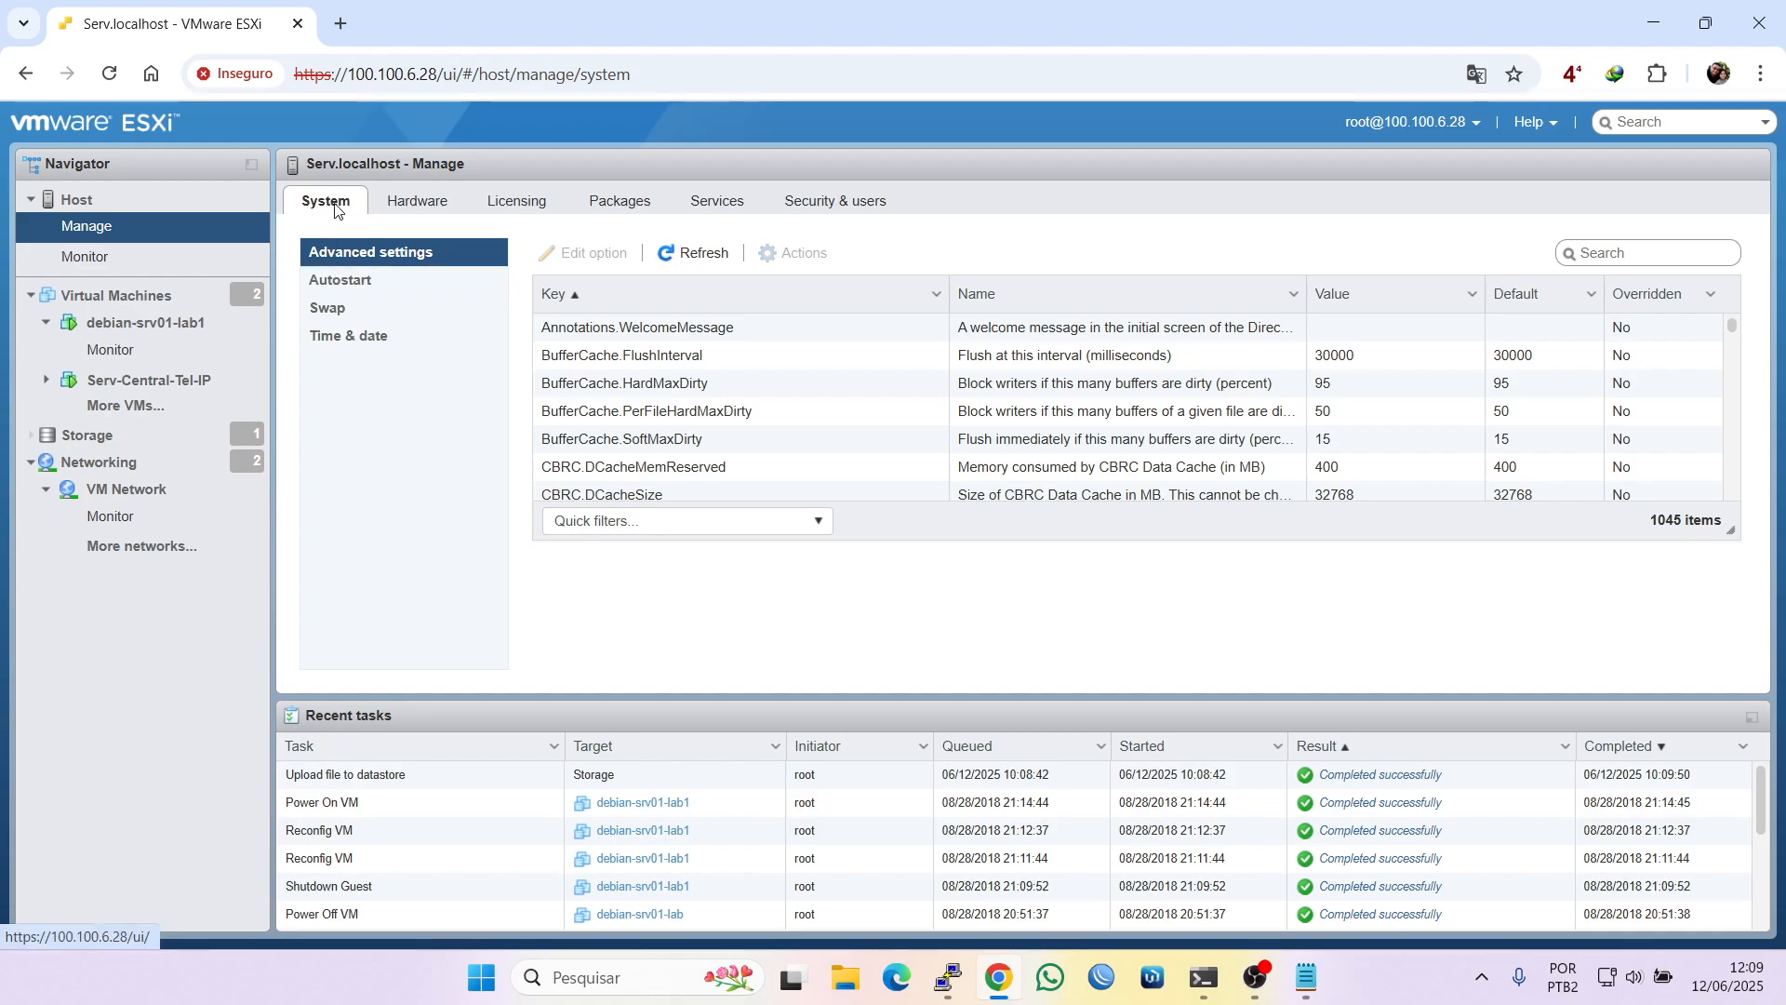
Examine the host's autostart configuration, including the available stop actions, and leave it without saving
left_click(336, 287)
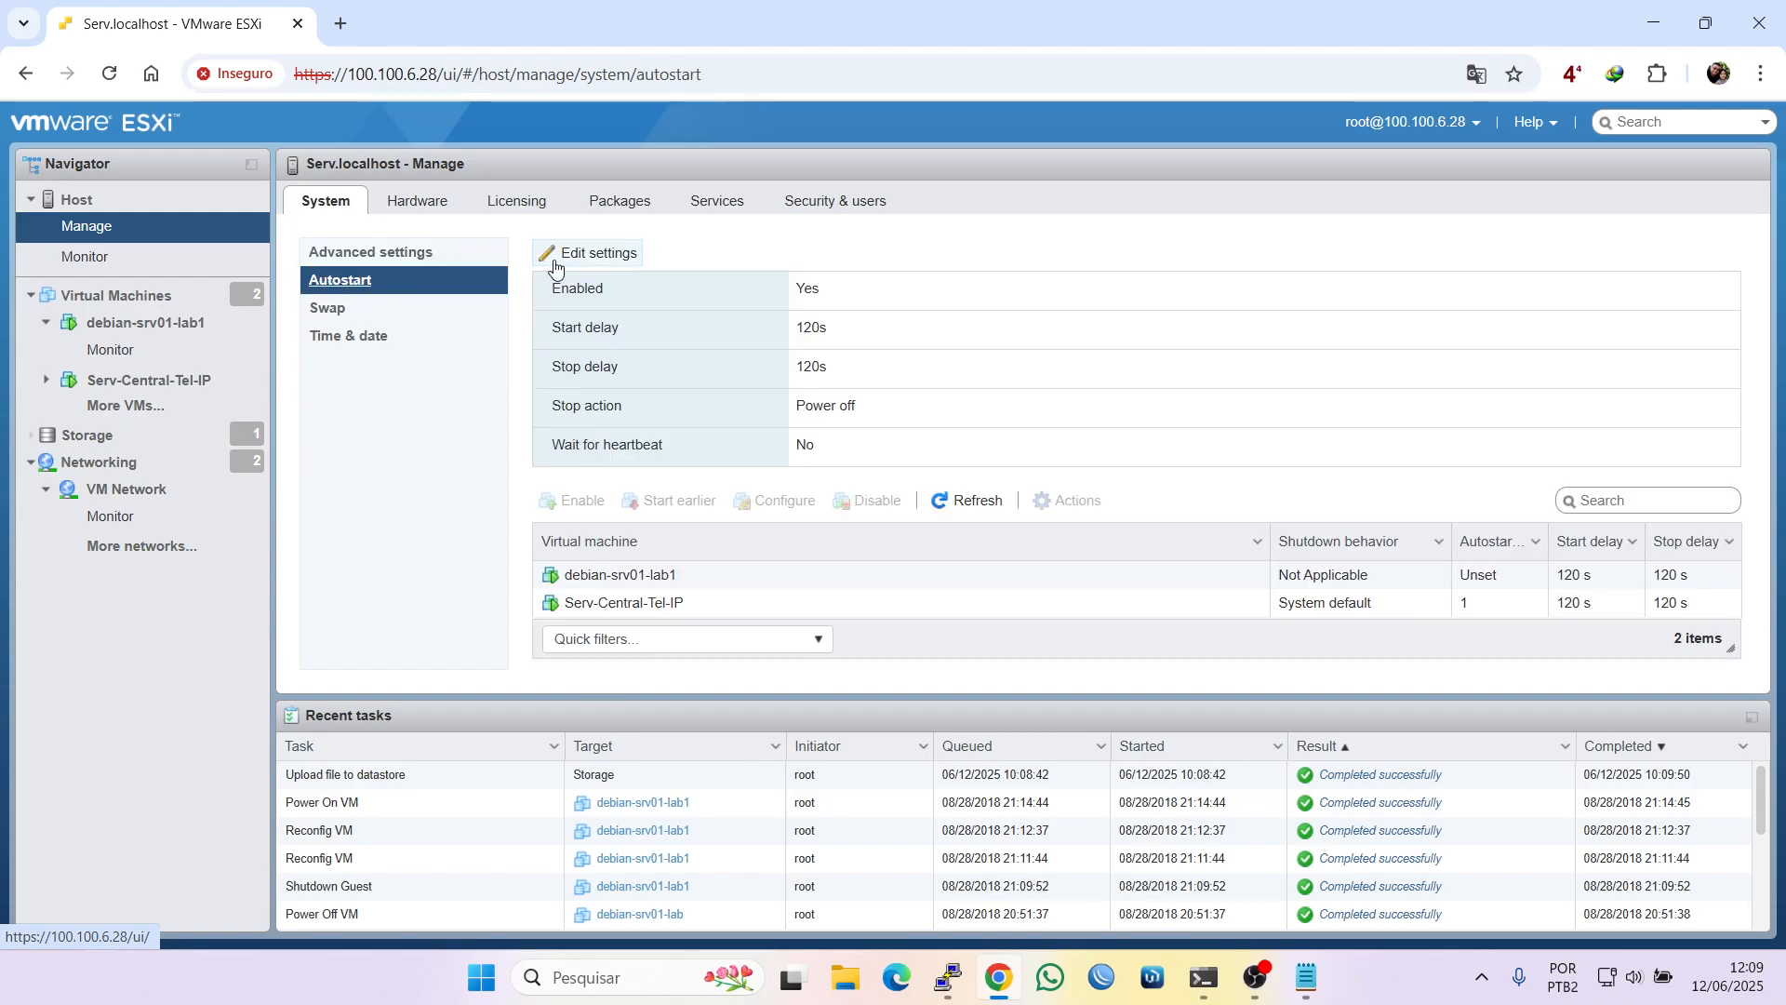
left_click(600, 249)
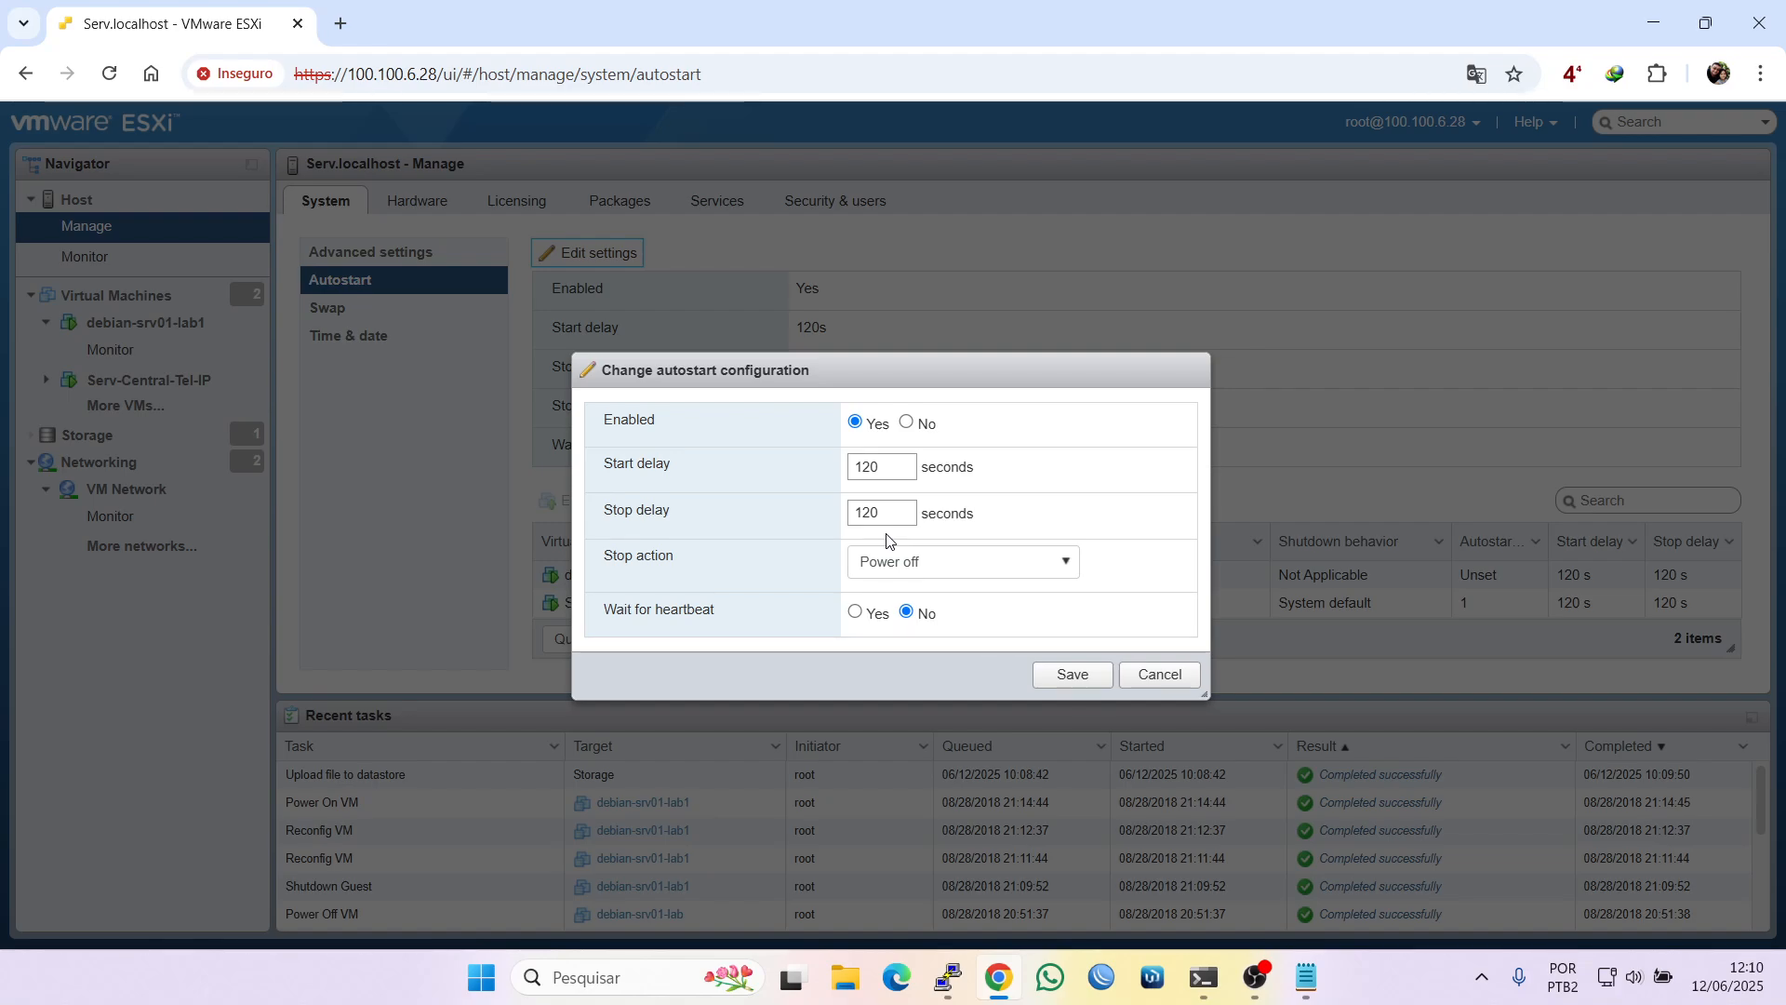
left_click(959, 564)
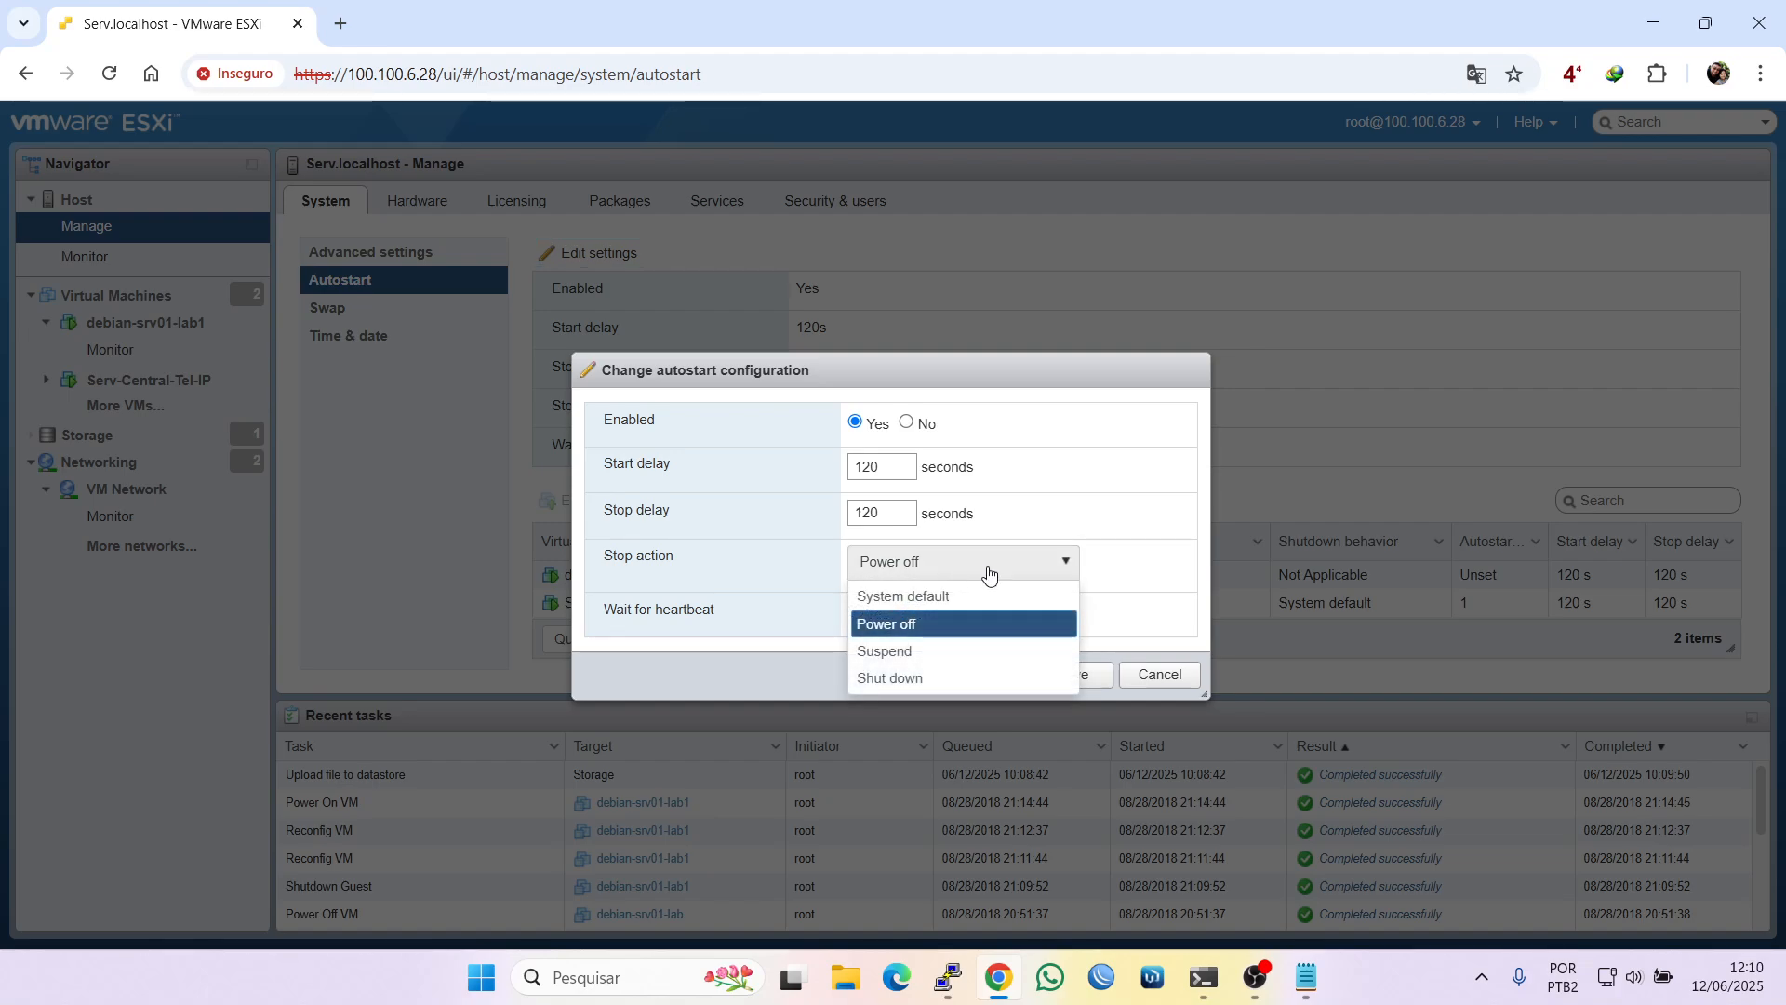
left_click(1143, 577)
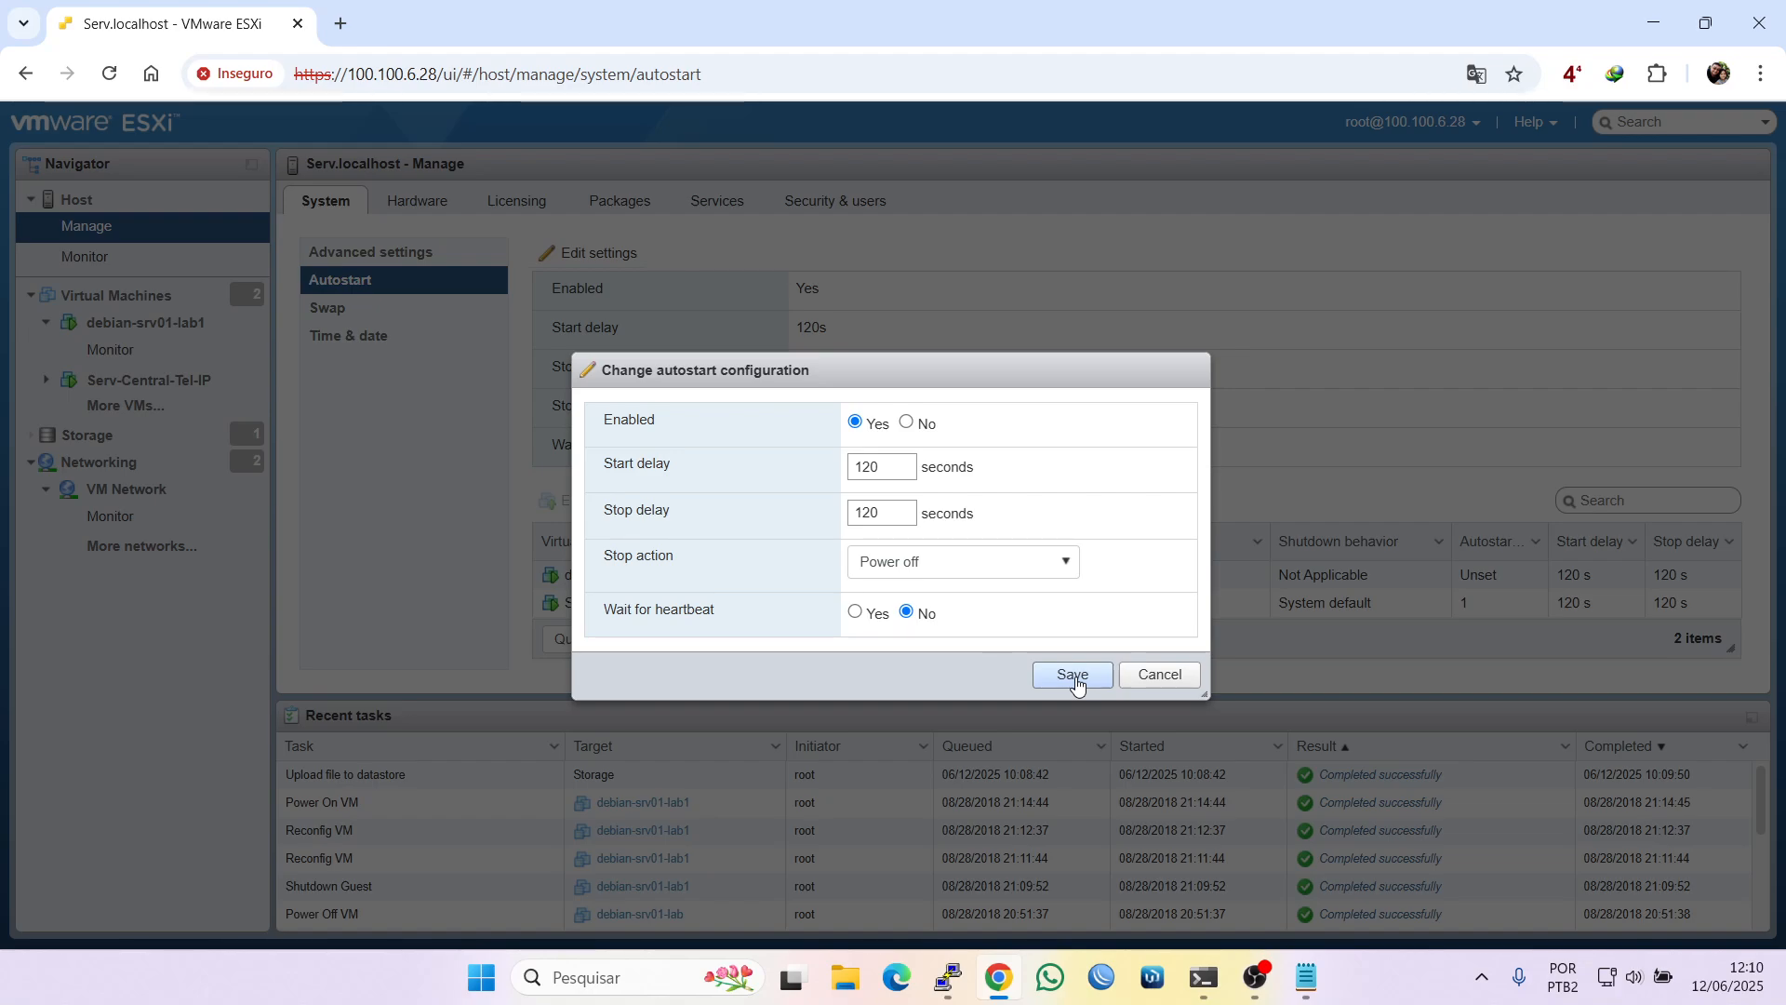
left_click(1161, 676)
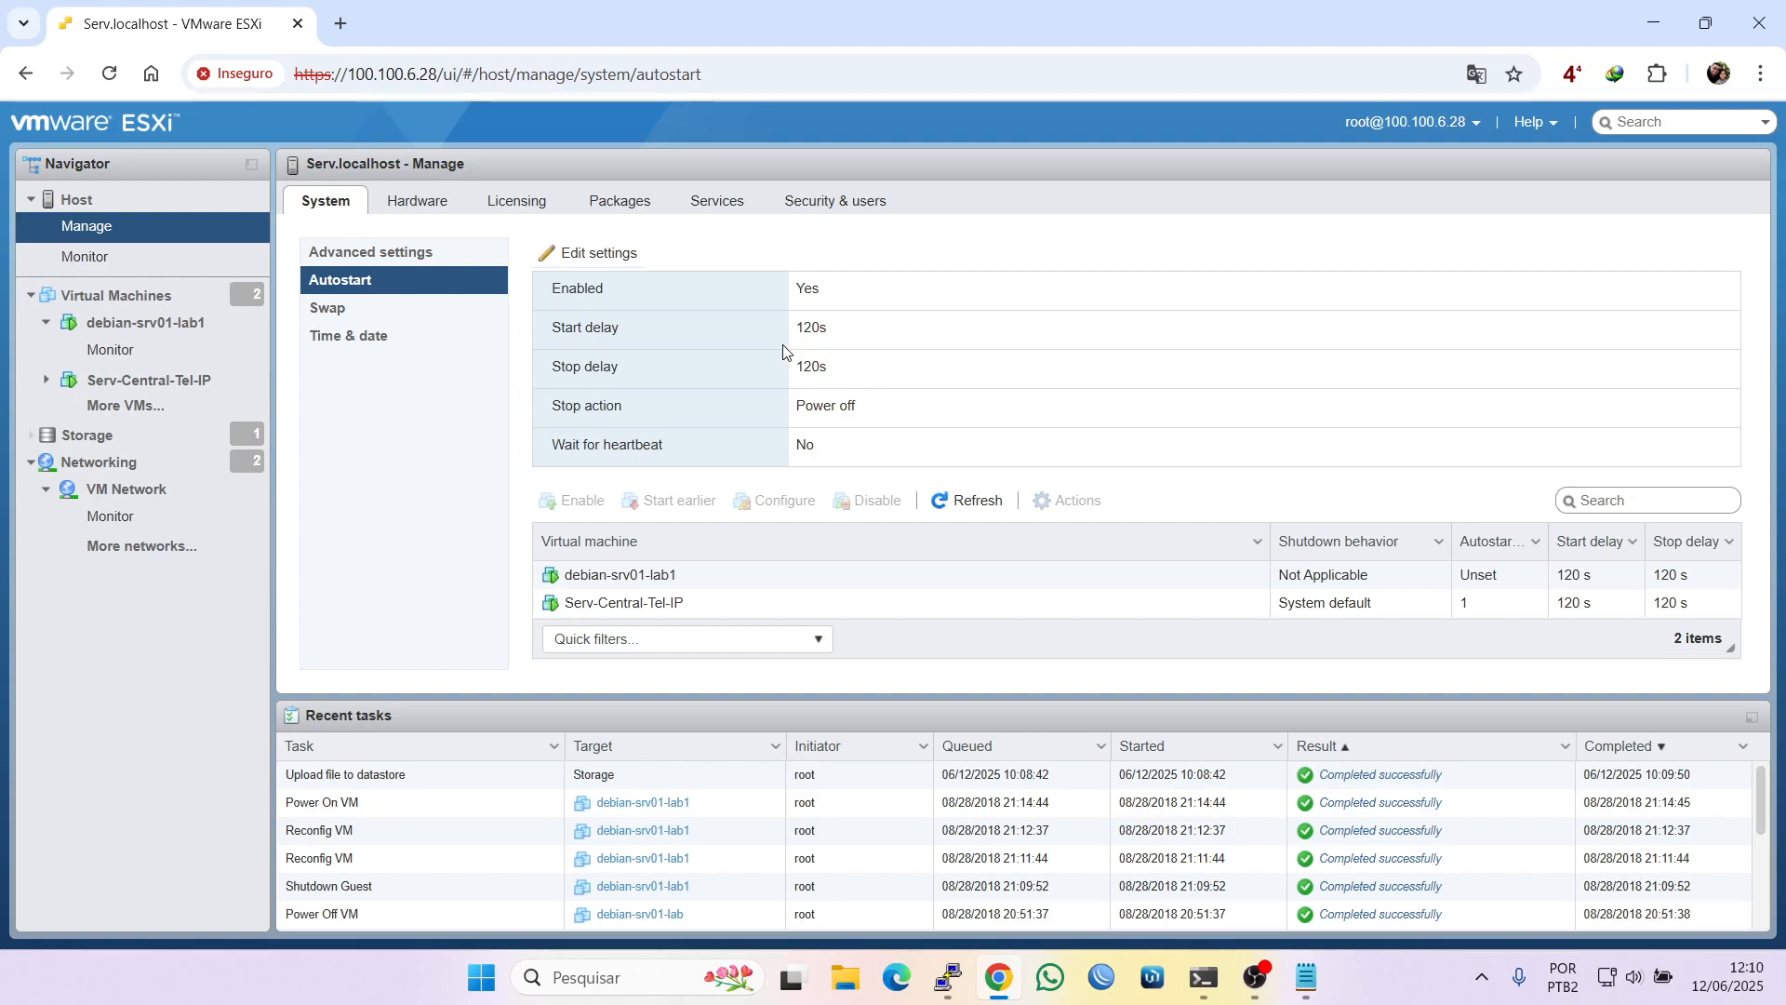
Compare the autostart options offered for debian-srv01-lab1 and Serv-Central-Tel-IP in the virtual machines list
left_click(118, 295)
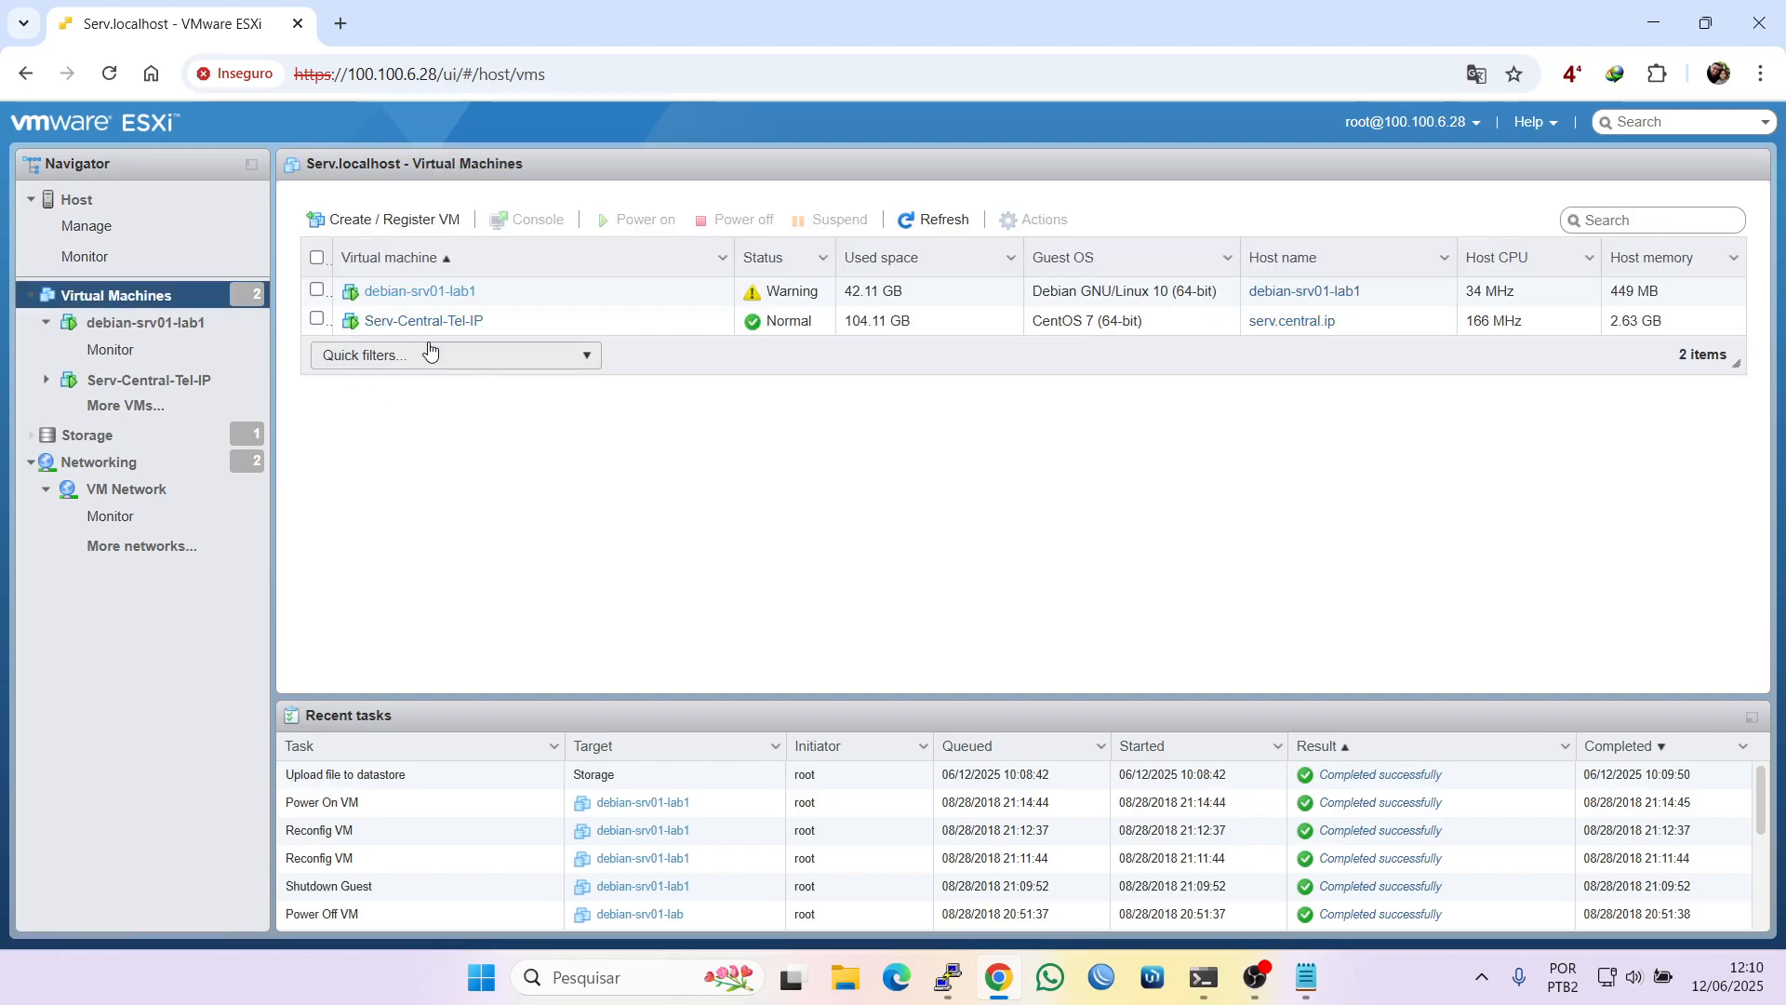
right_click(381, 300)
mouse_move(456, 490)
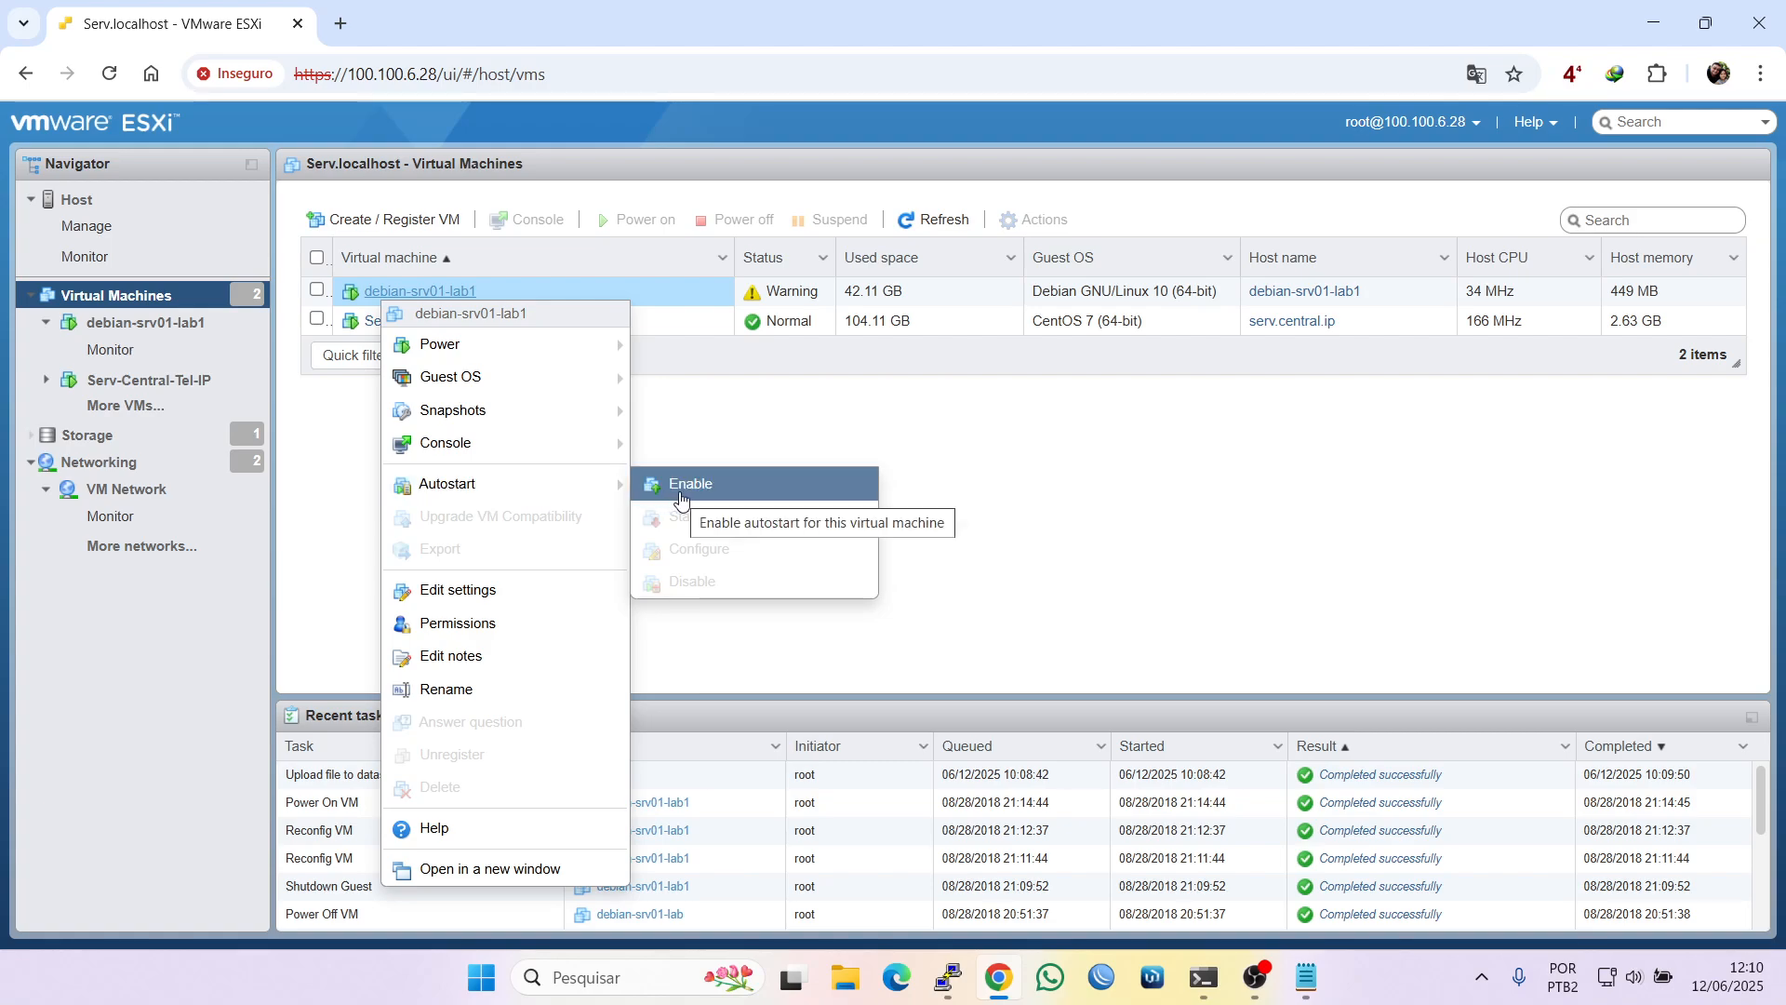
left_click(698, 423)
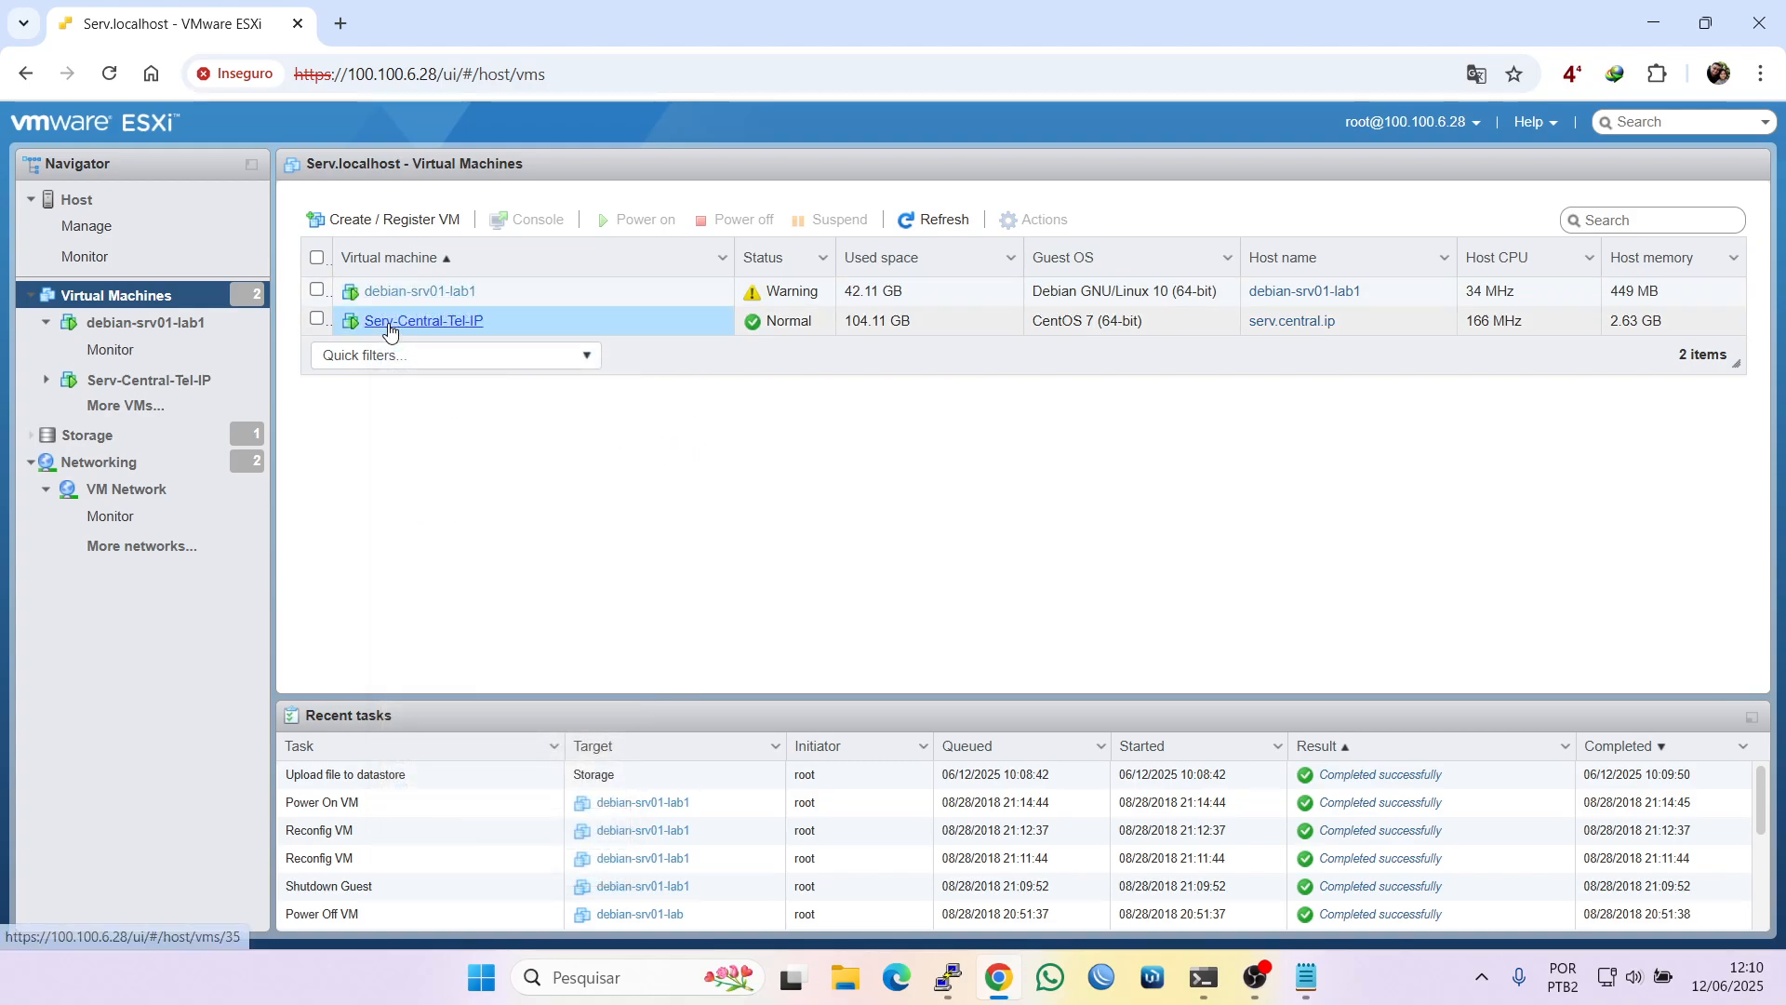
right_click(389, 332)
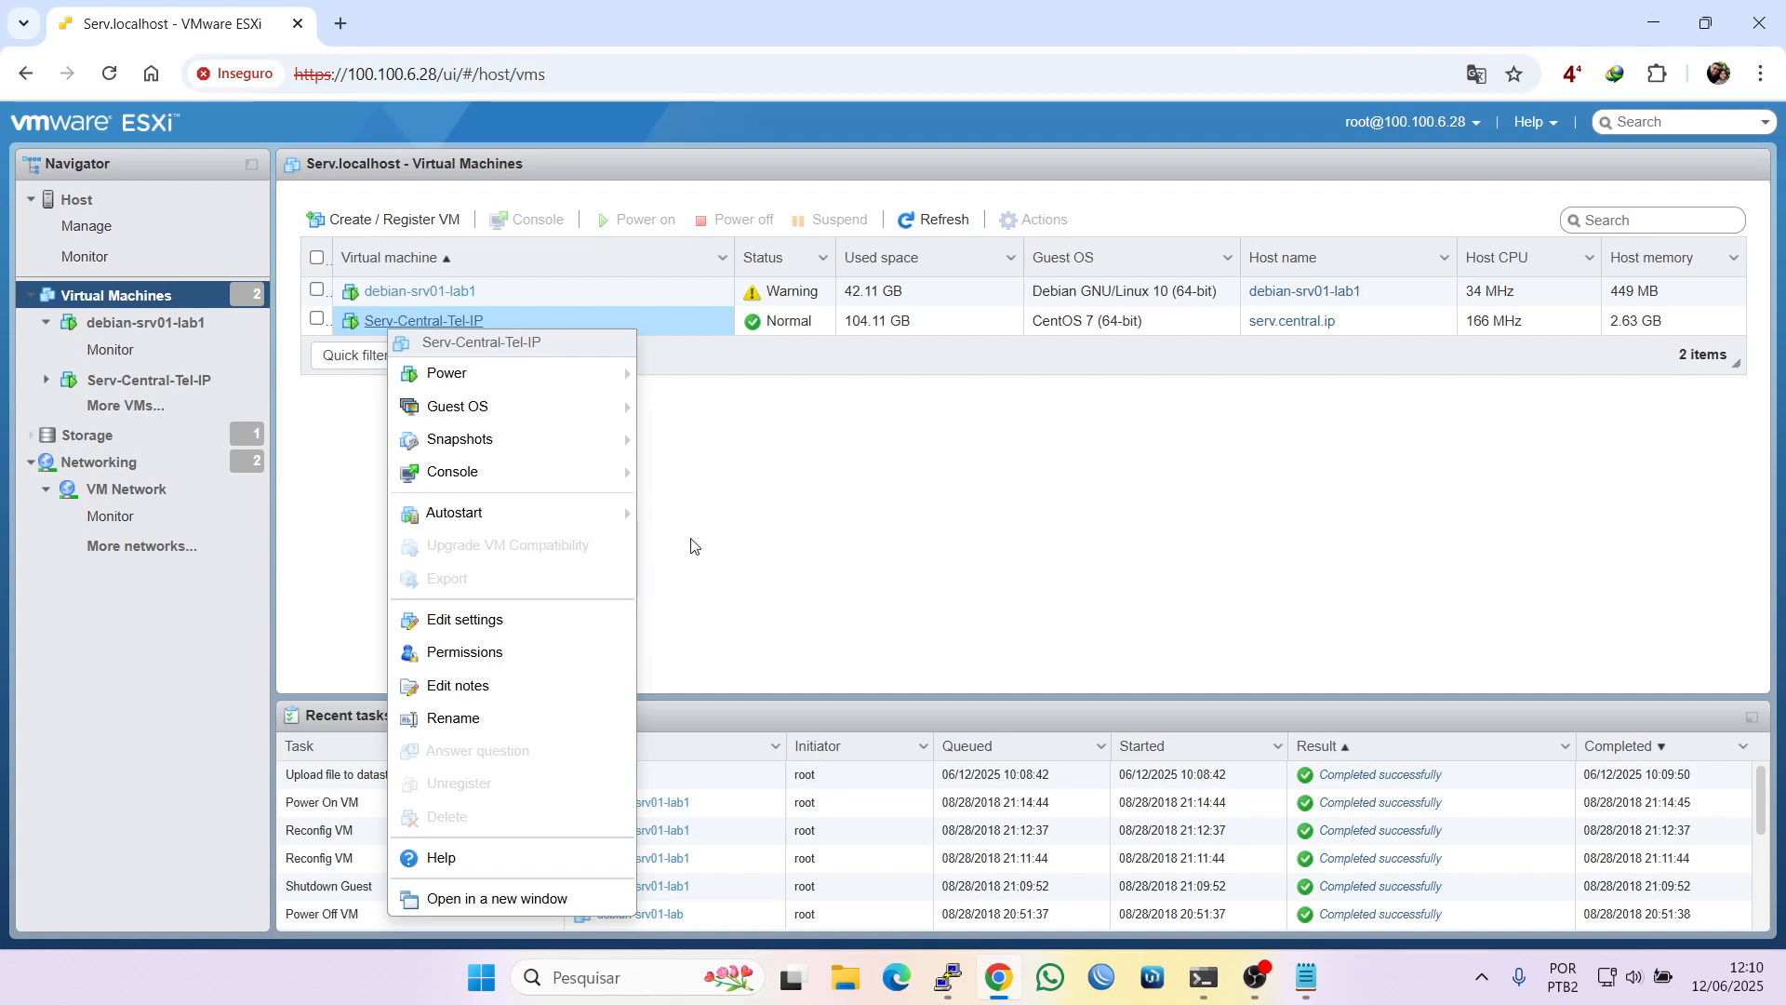
mouse_move(598, 514)
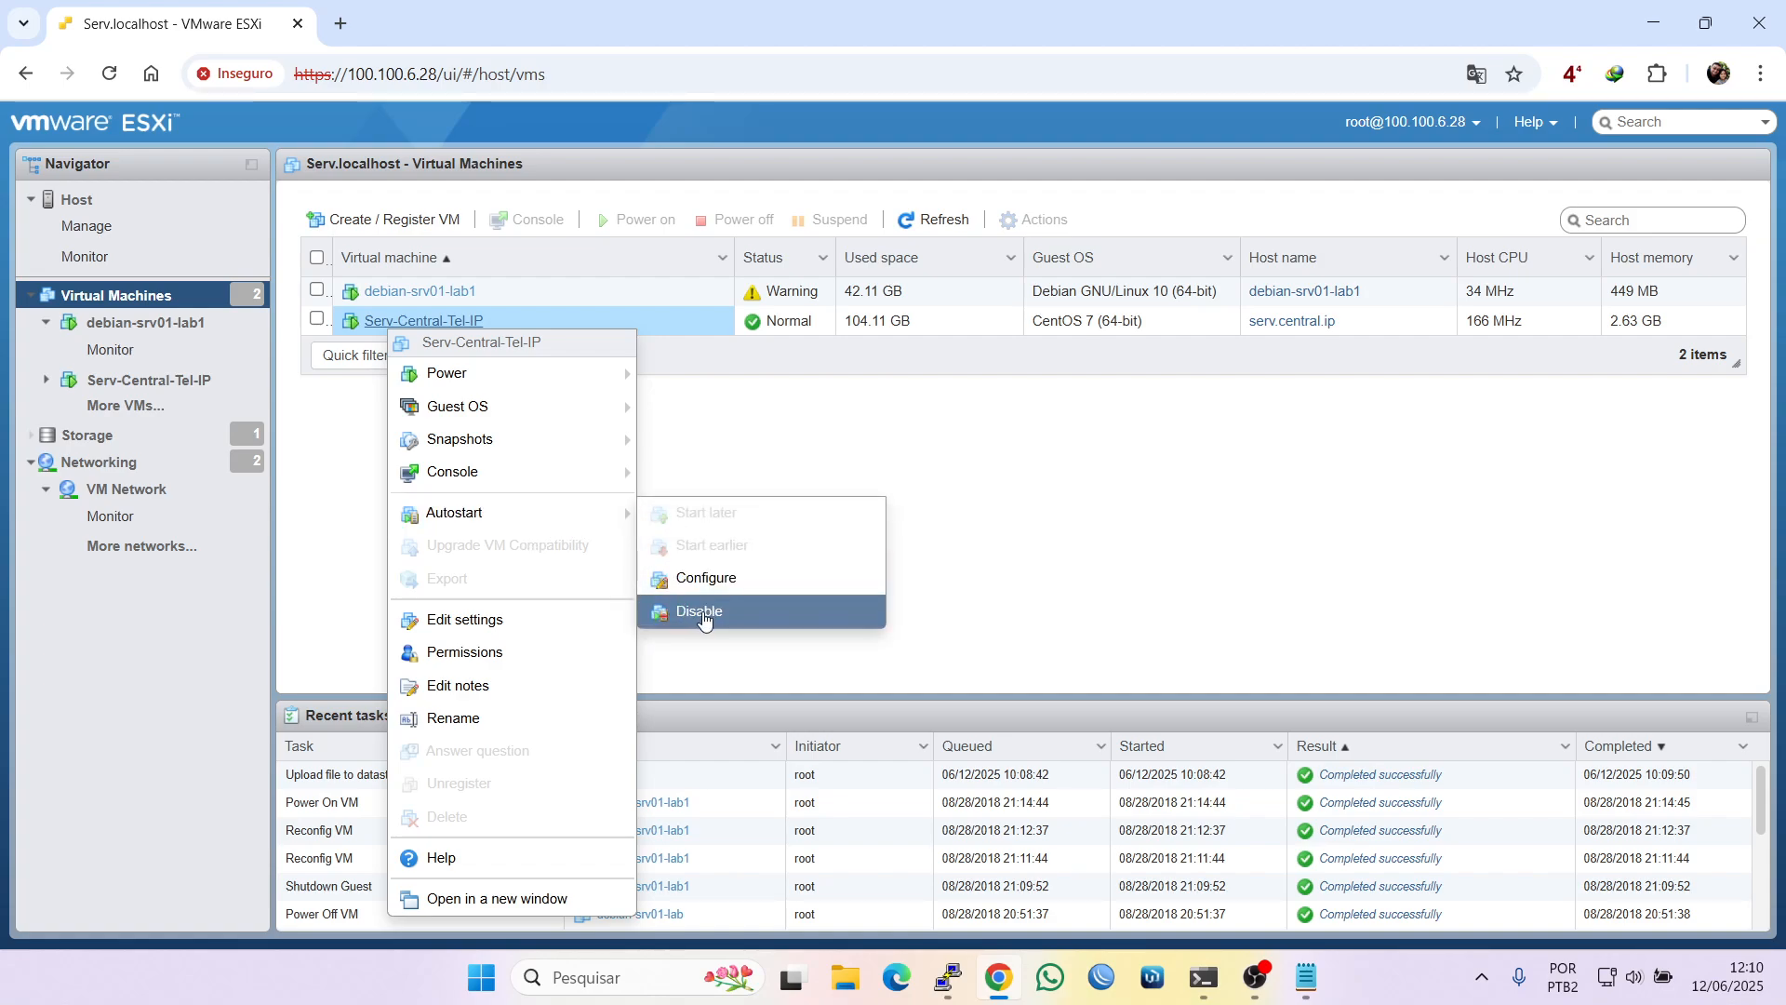
left_click(798, 443)
Enable autostart for debian-srv01-lab1 and check the Autostart order column in the virtual machines list
right_click(400, 296)
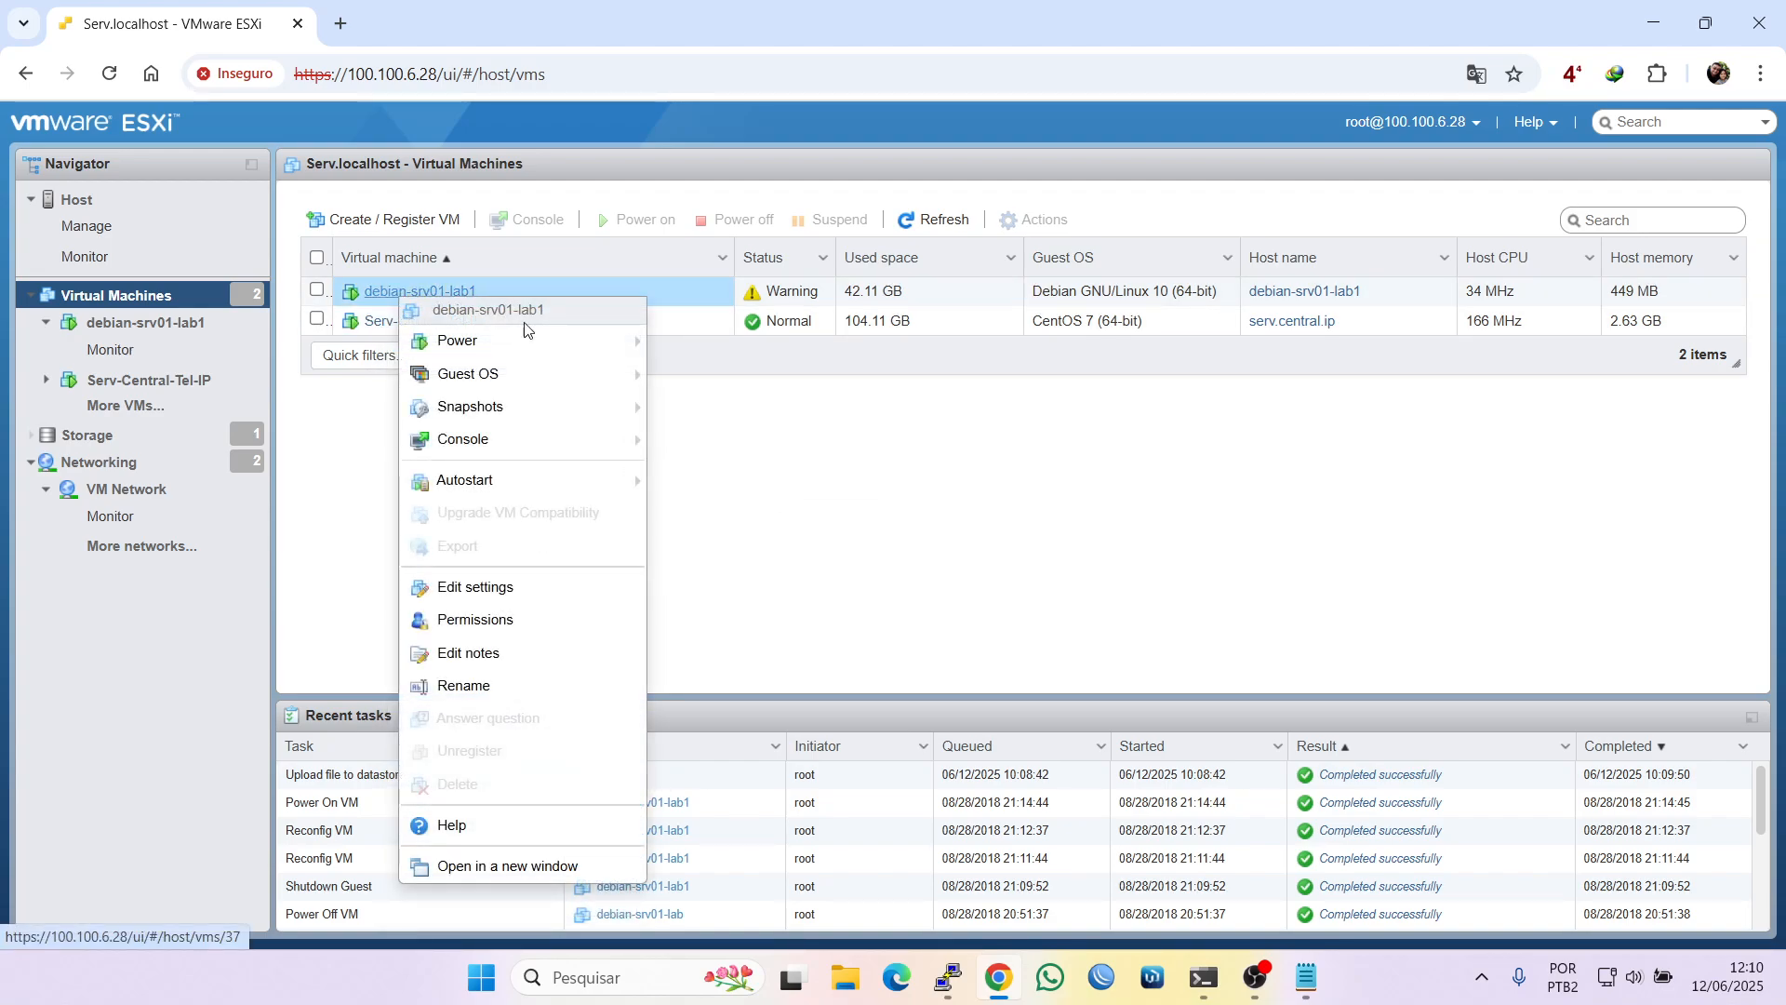
mouse_move(534, 479)
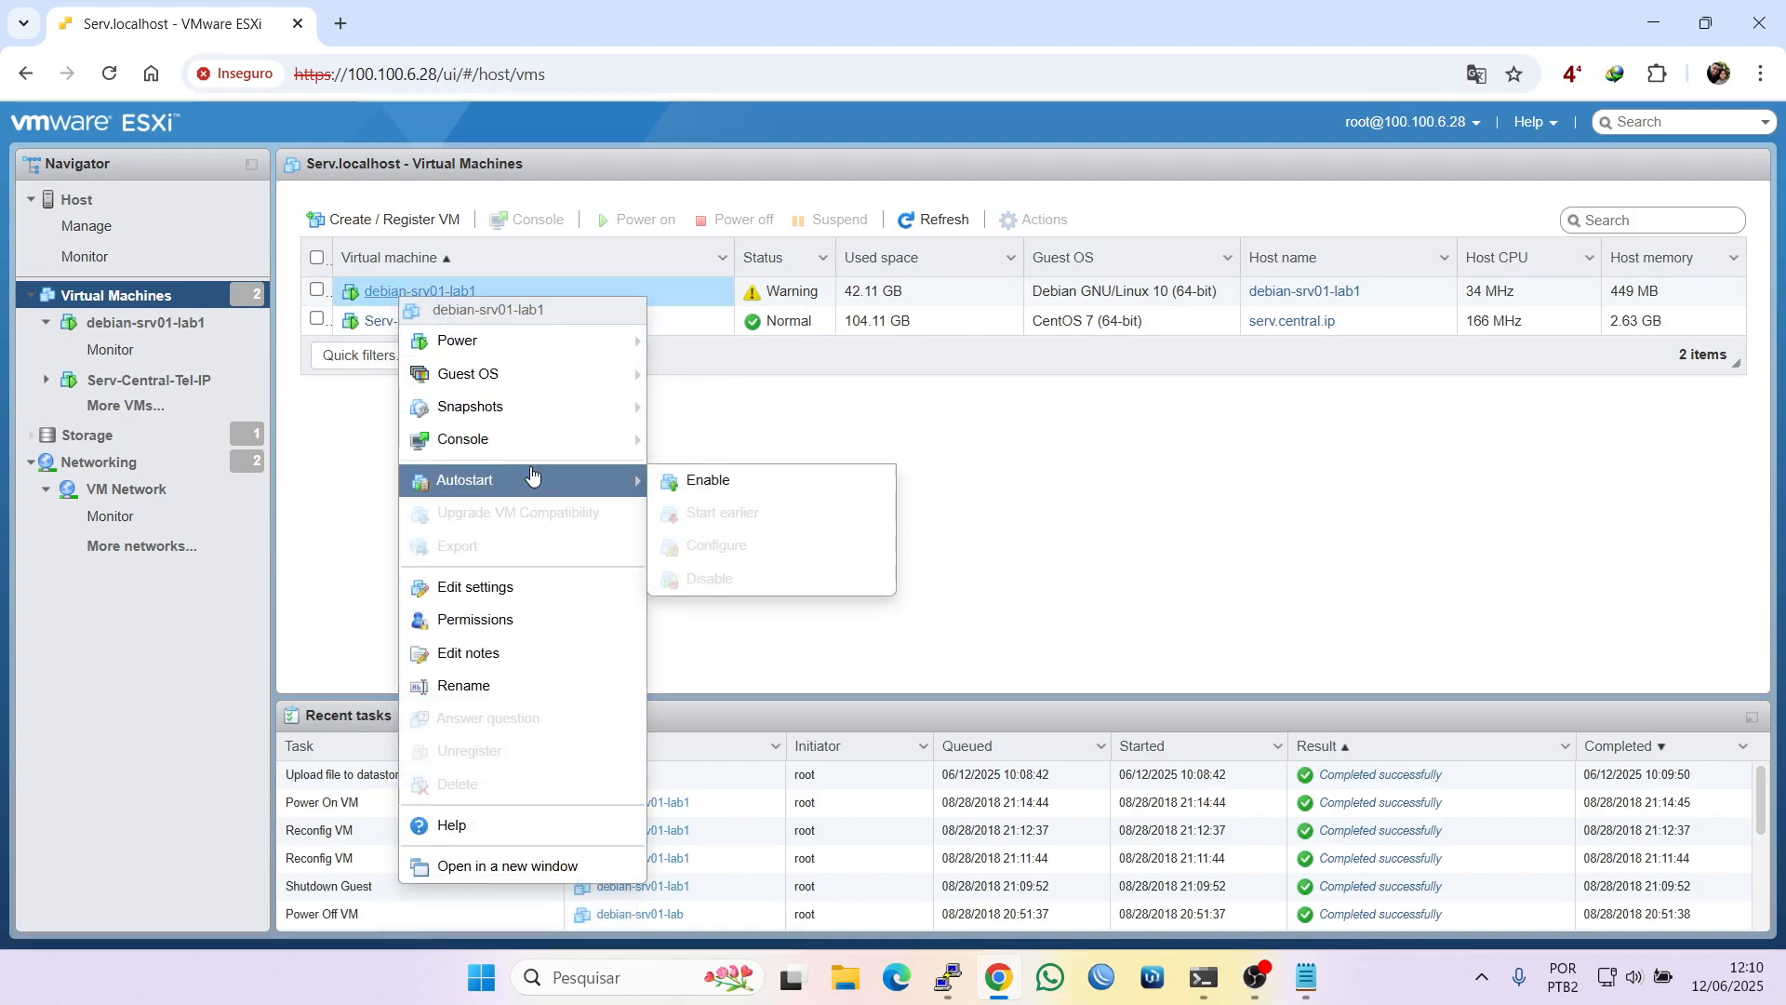
left_click(697, 481)
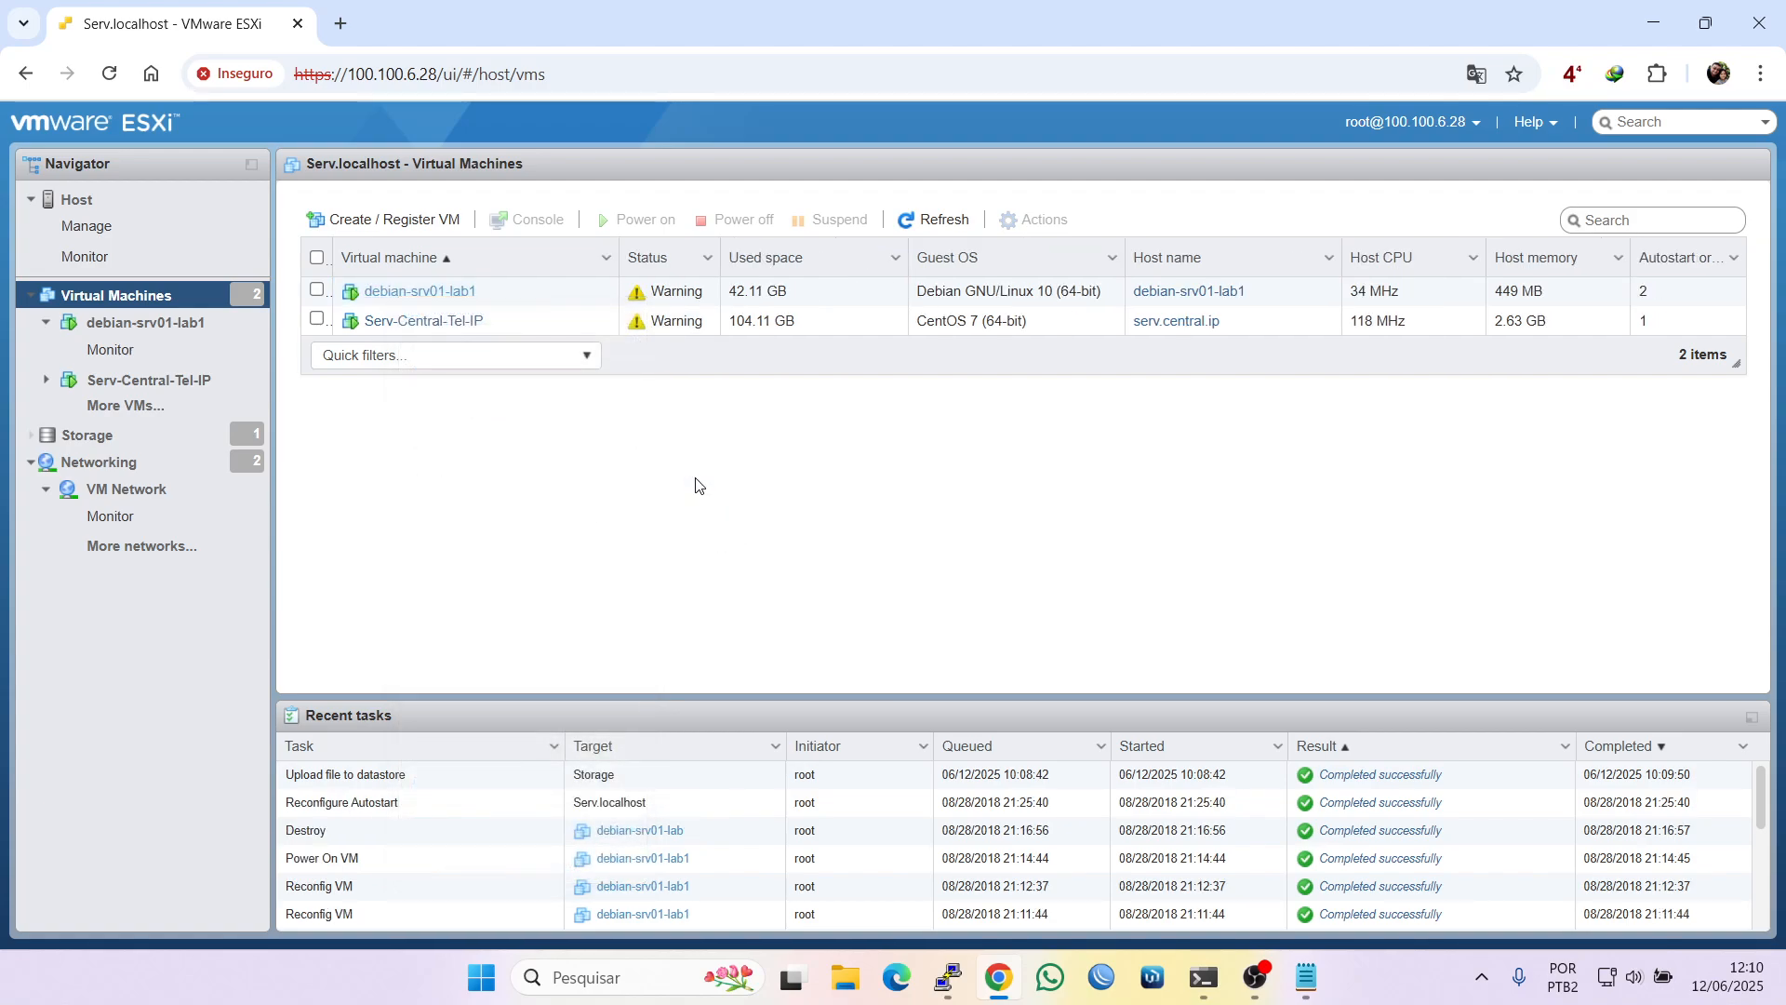
left_click(1737, 266)
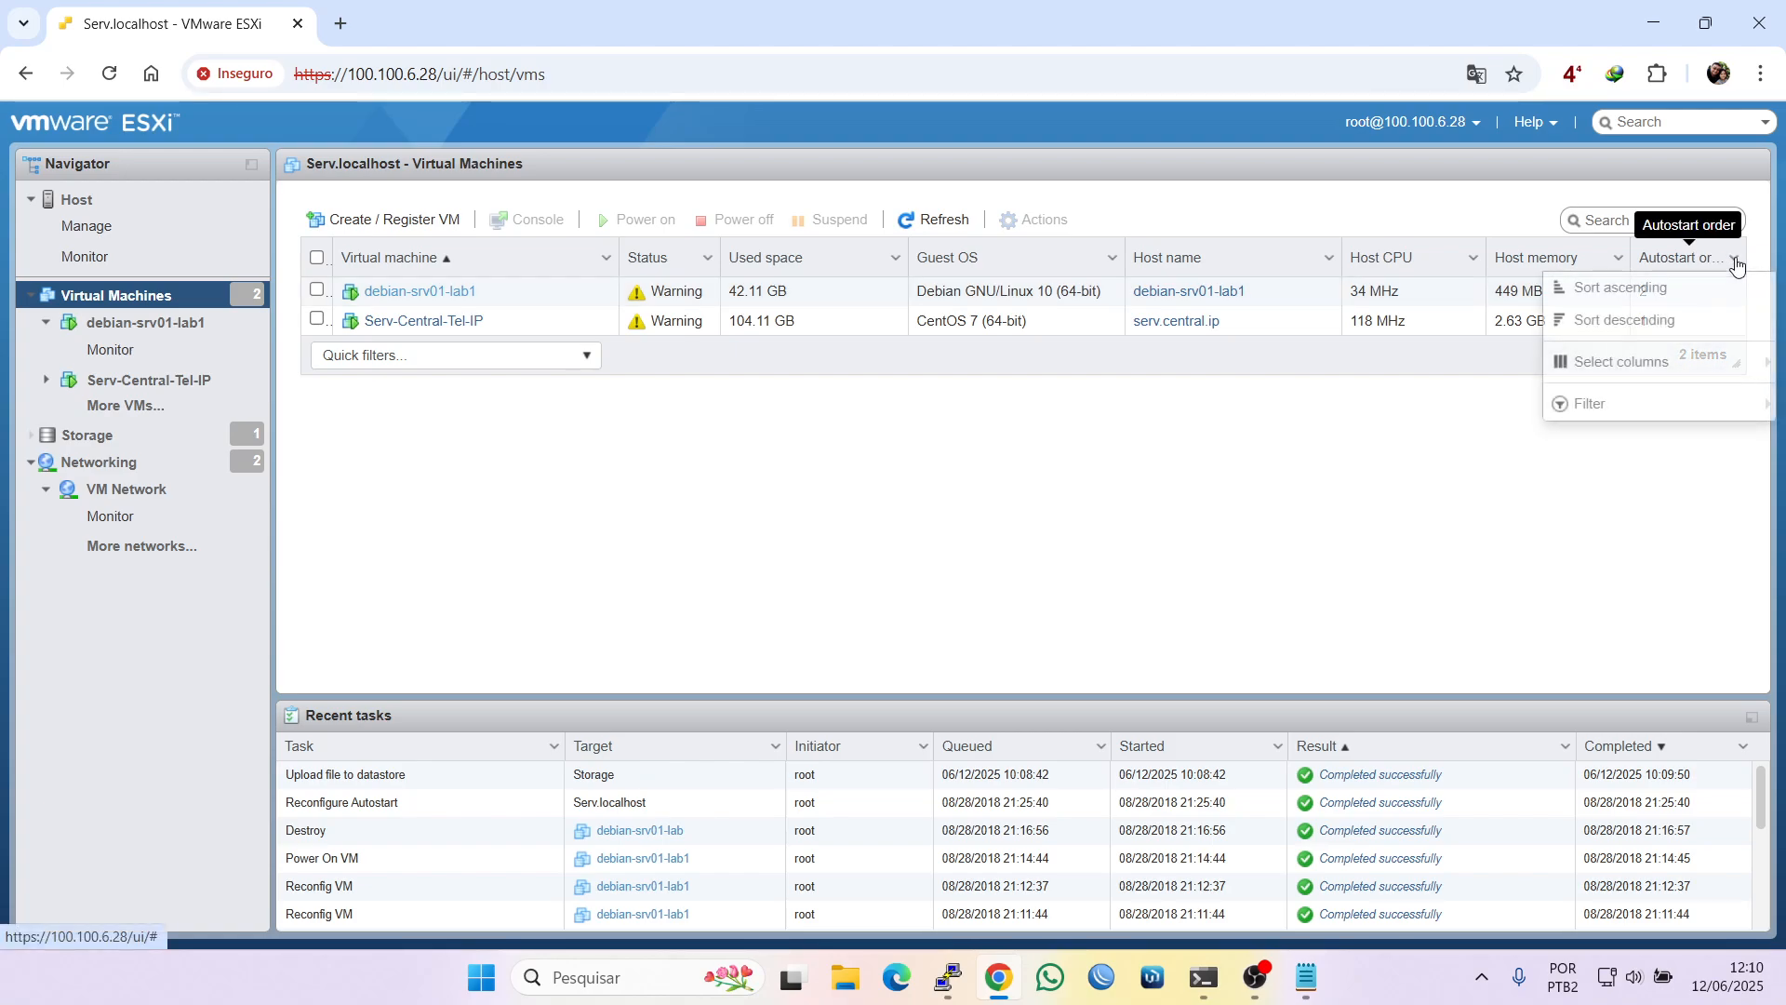
left_click(1289, 483)
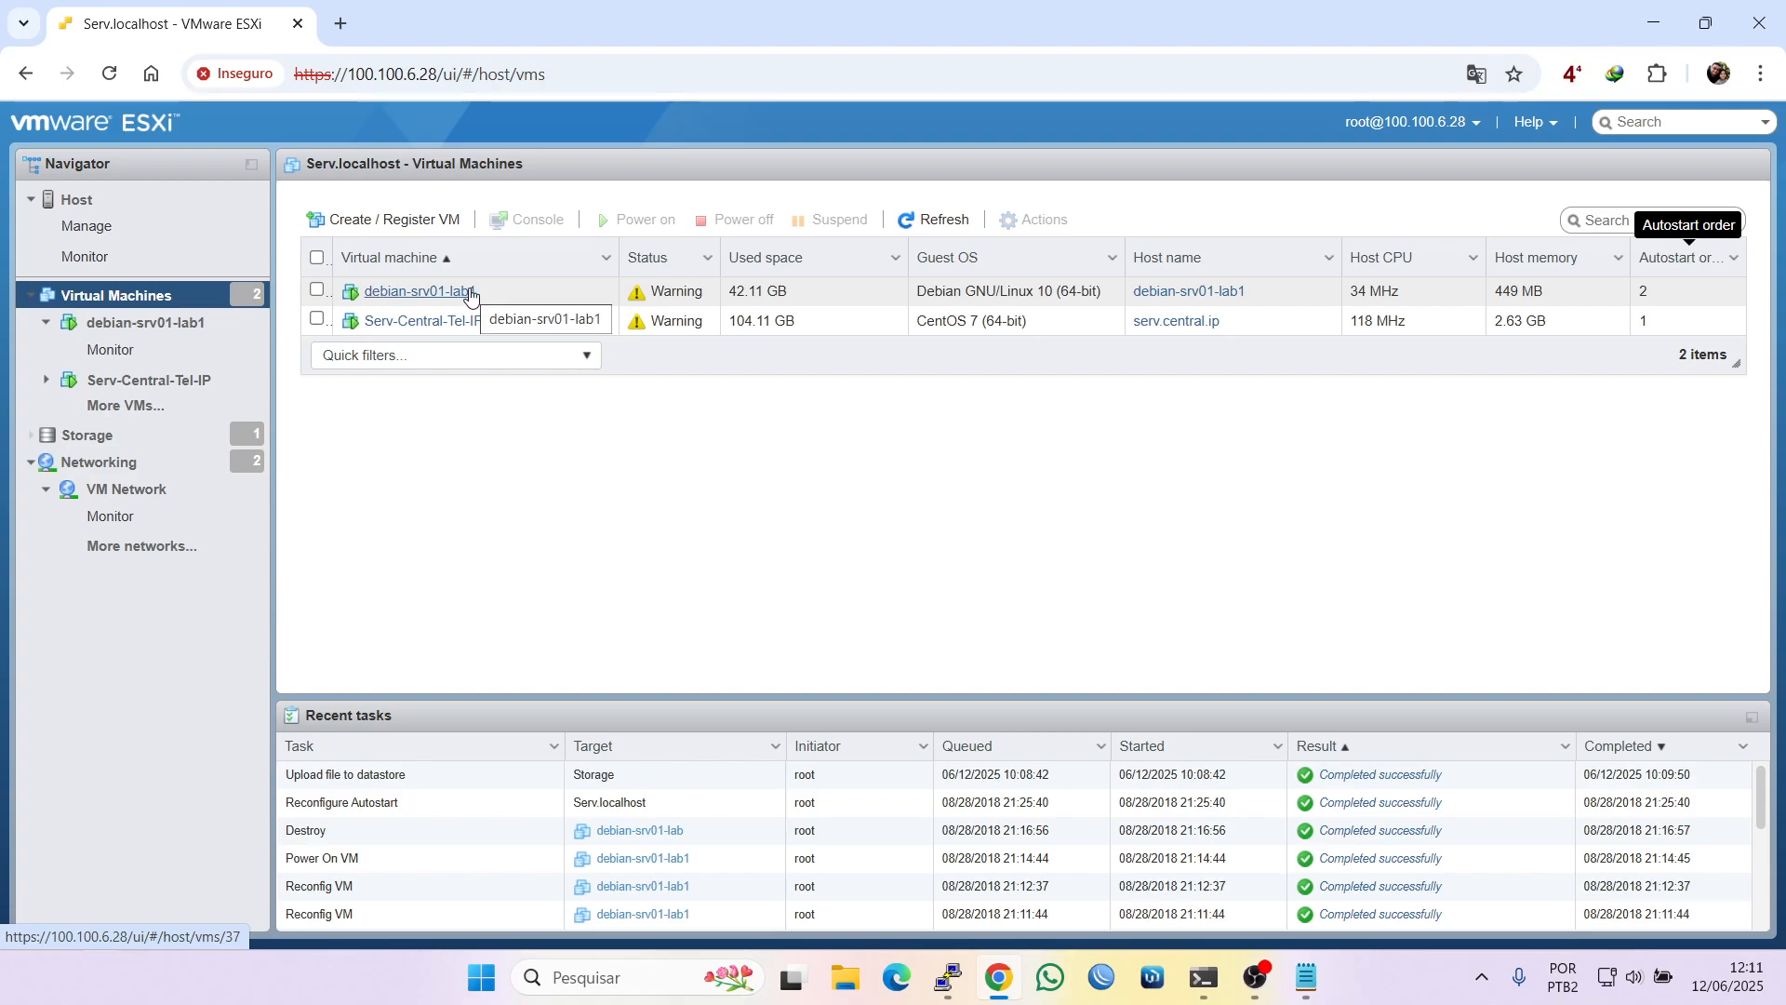
Review the actions available for debian-srv01-lab1 and the autostart options offered for Serv-Central-Tel-IP in the virtual machines list
left_click(415, 289)
right_click(415, 288)
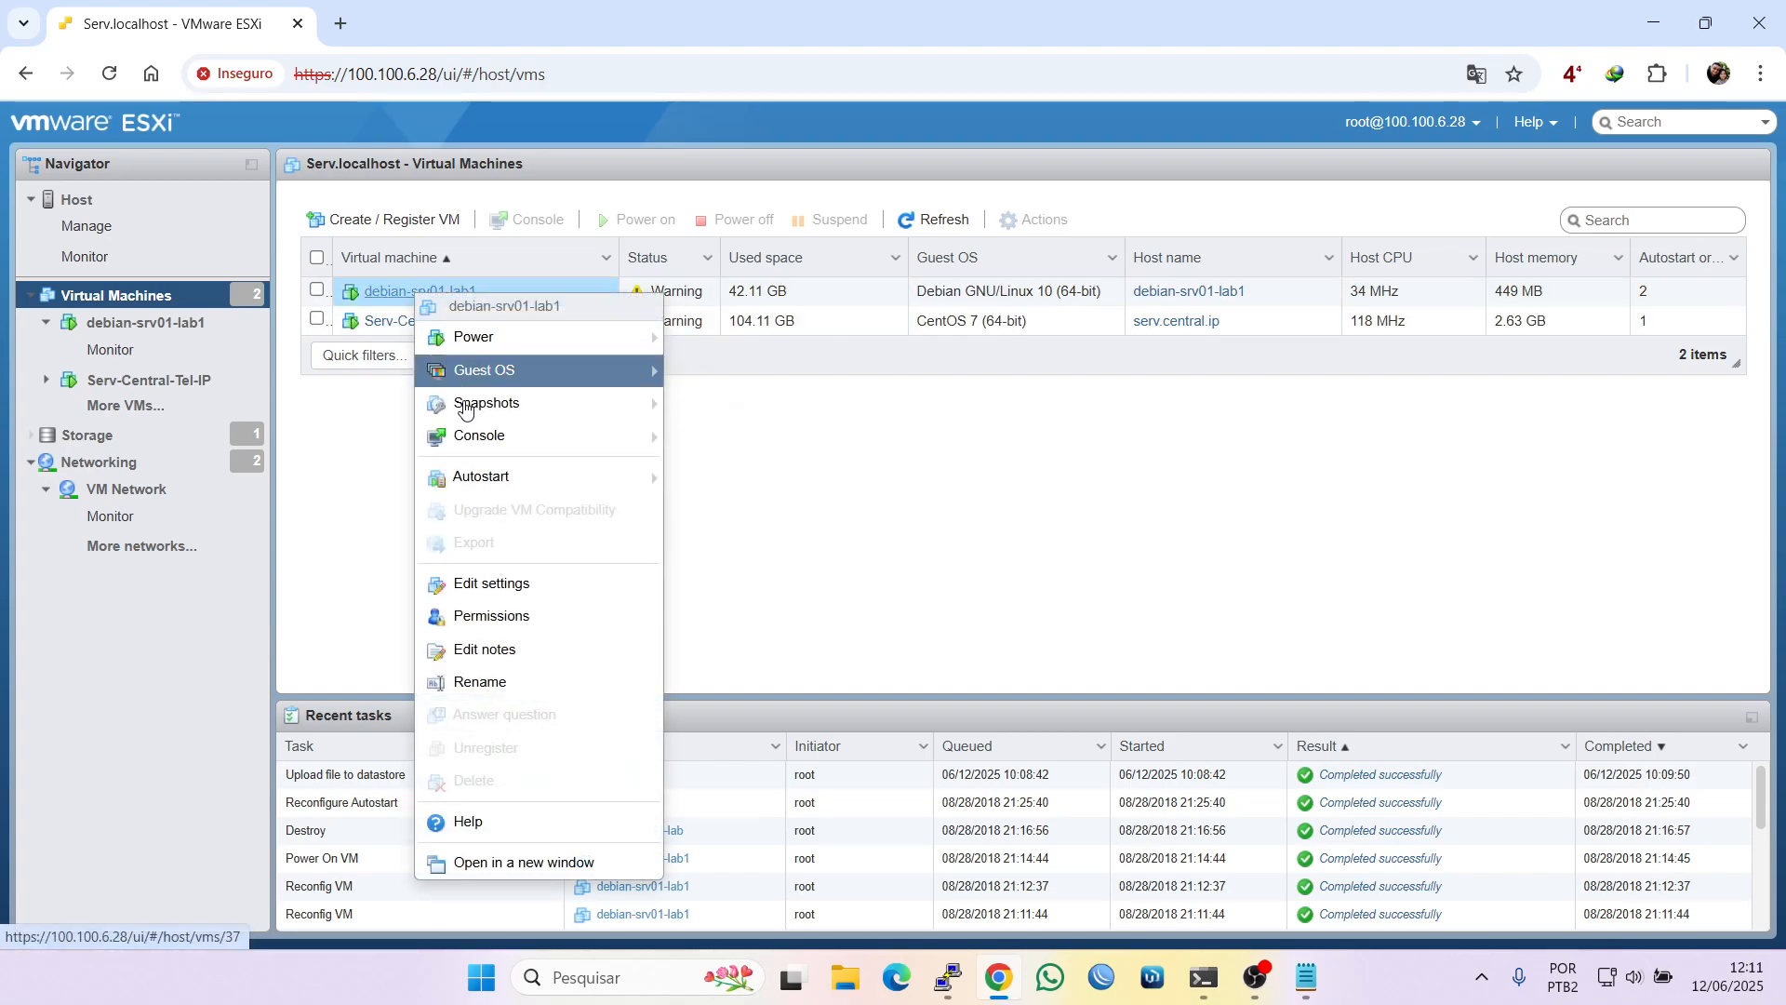
right_click(374, 300)
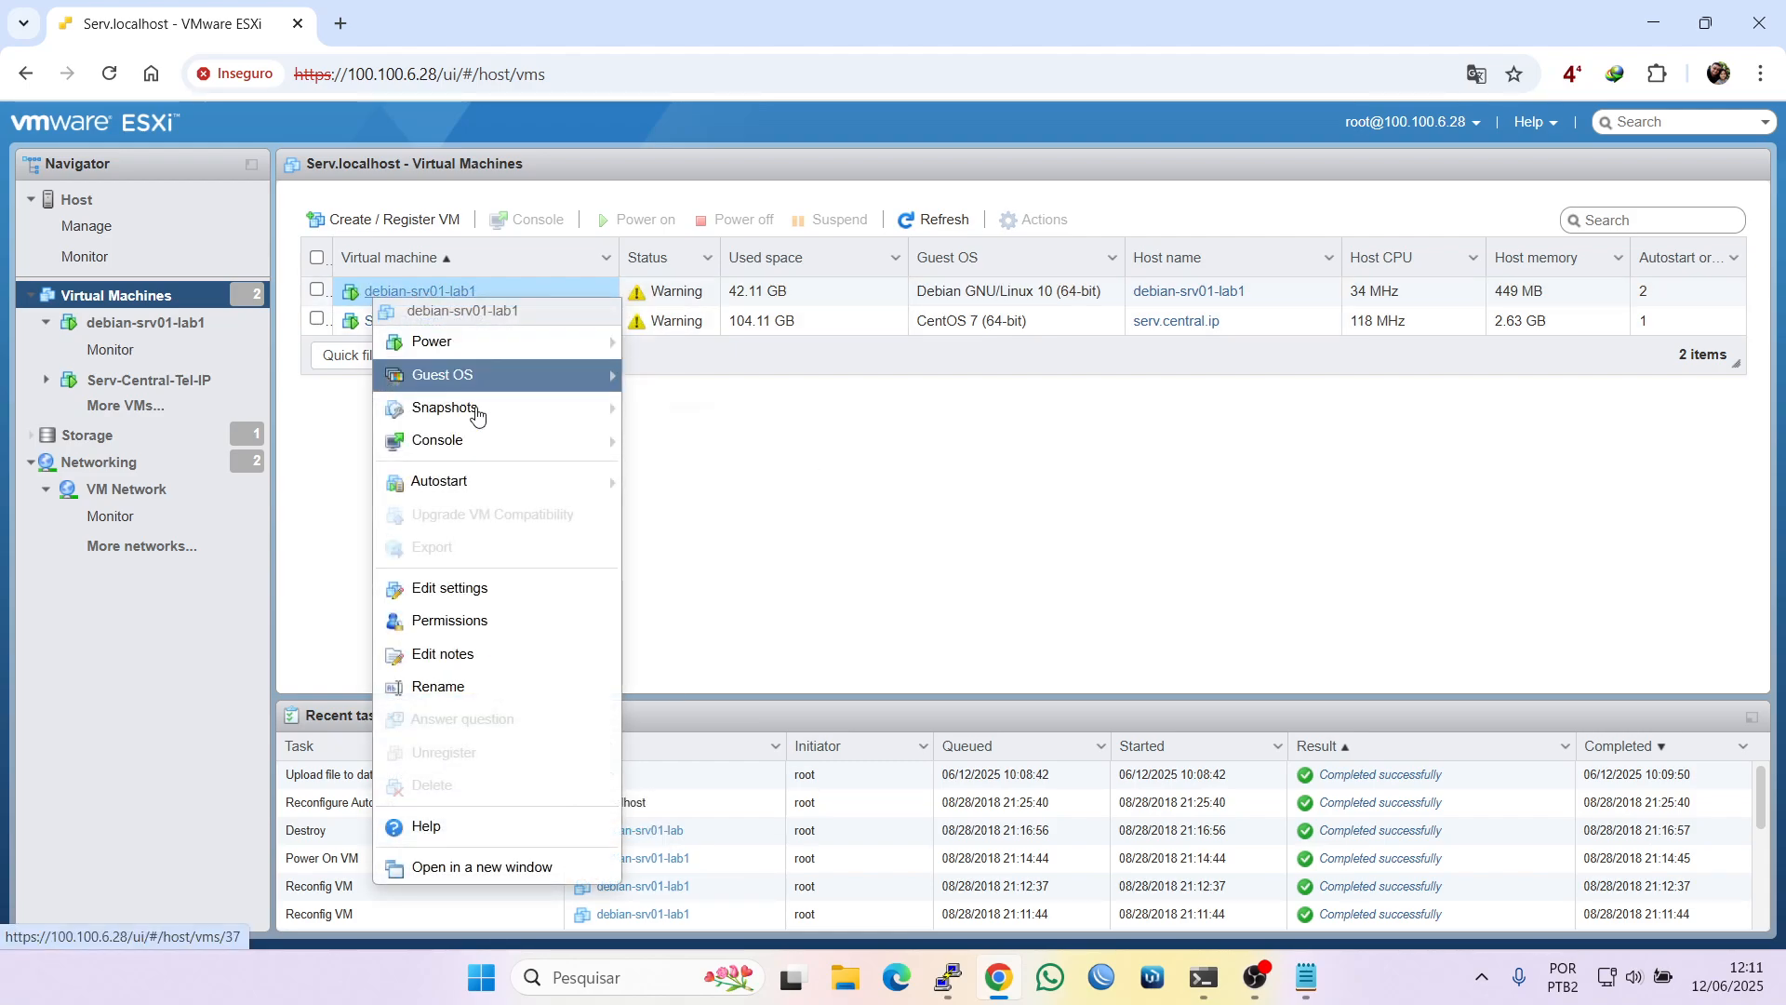
mouse_move(540, 480)
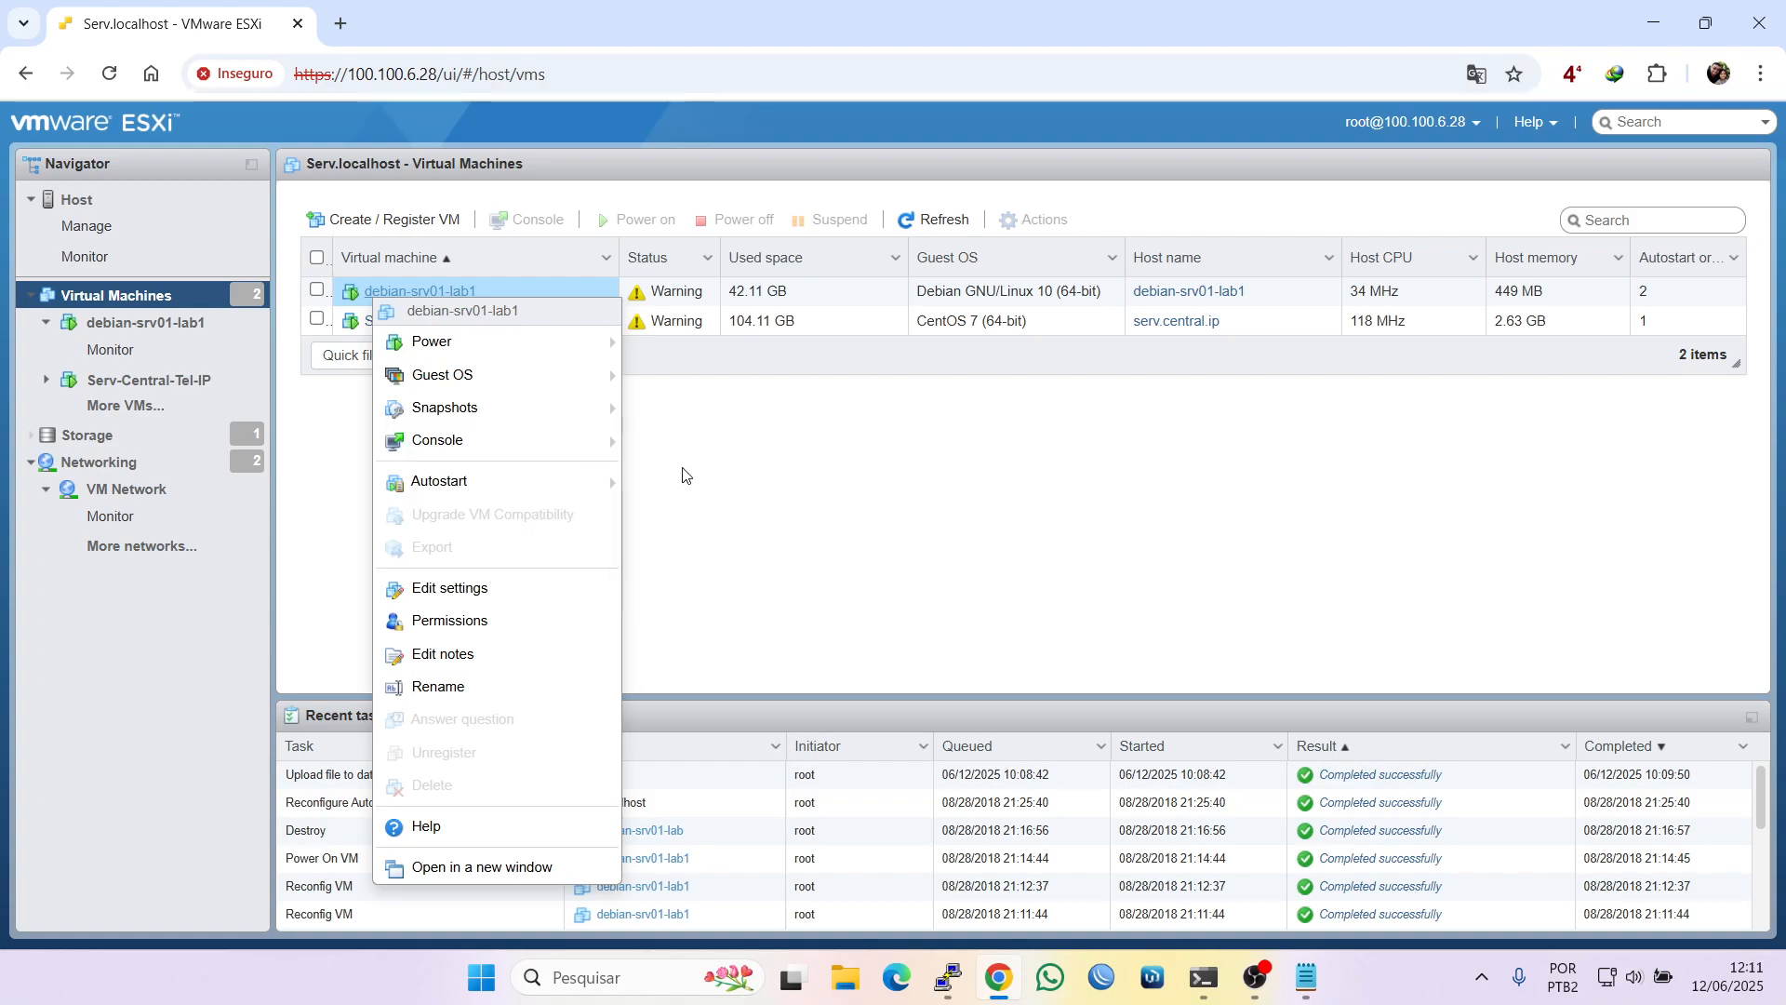
left_click(738, 433)
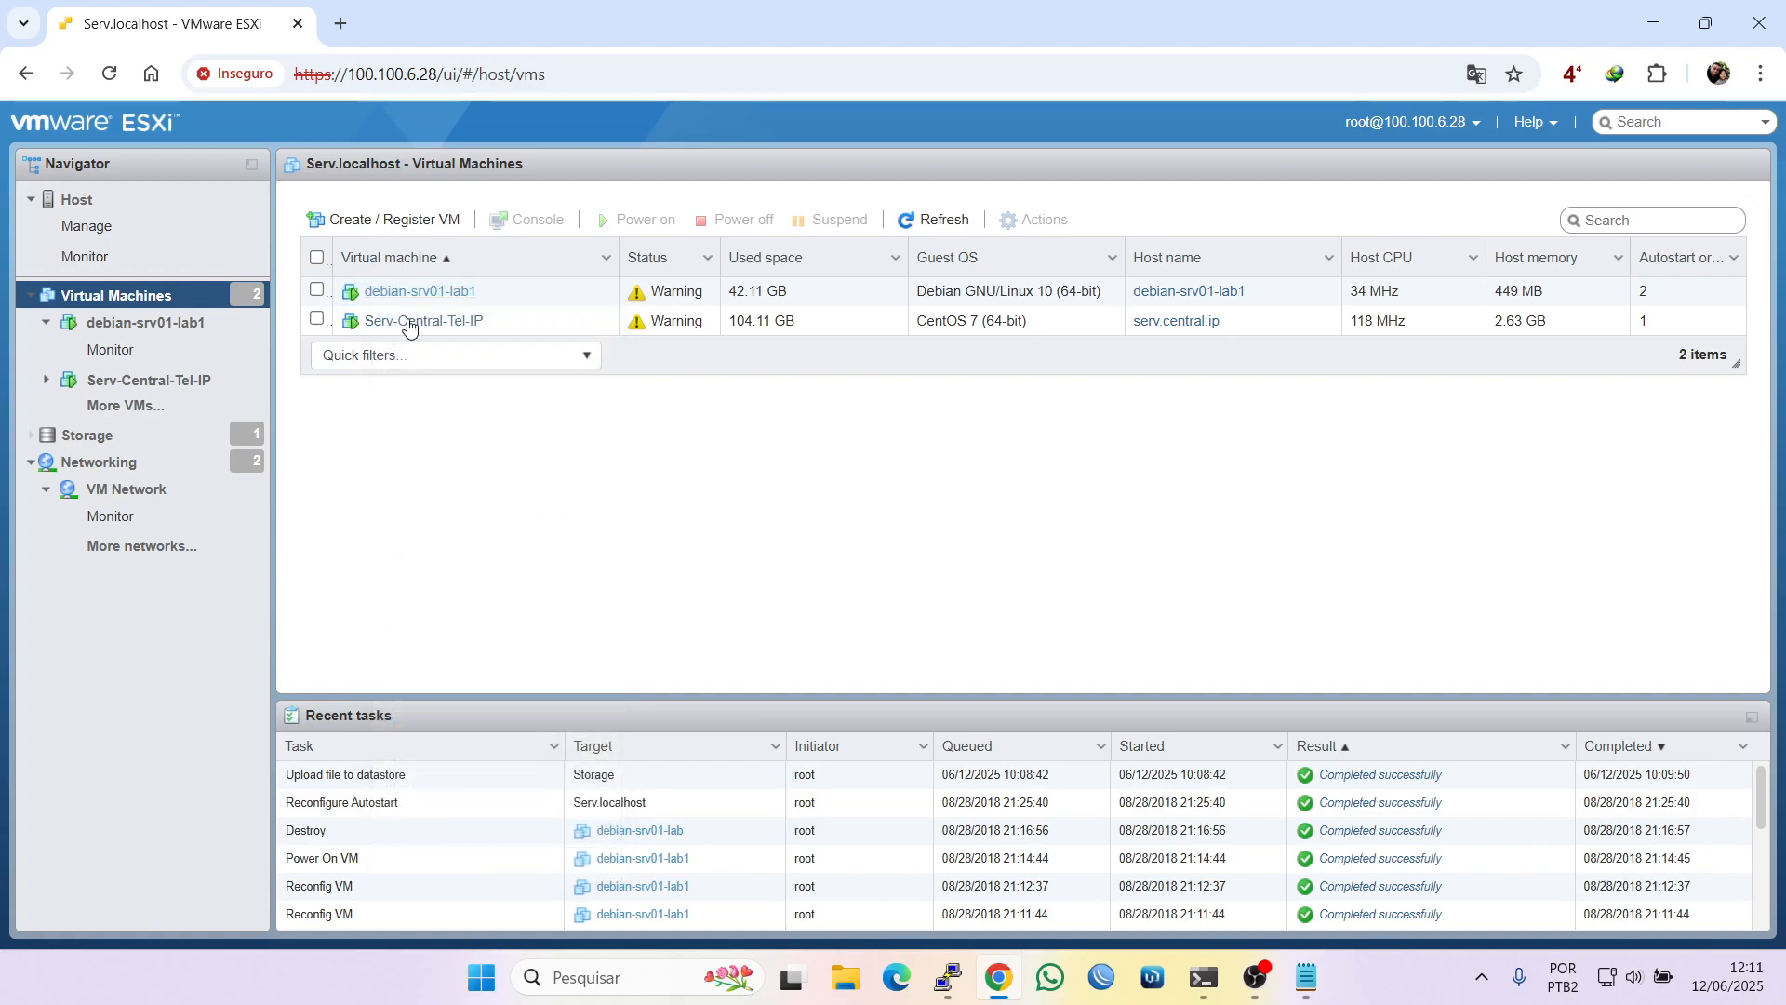
right_click(400, 324)
mouse_move(524, 521)
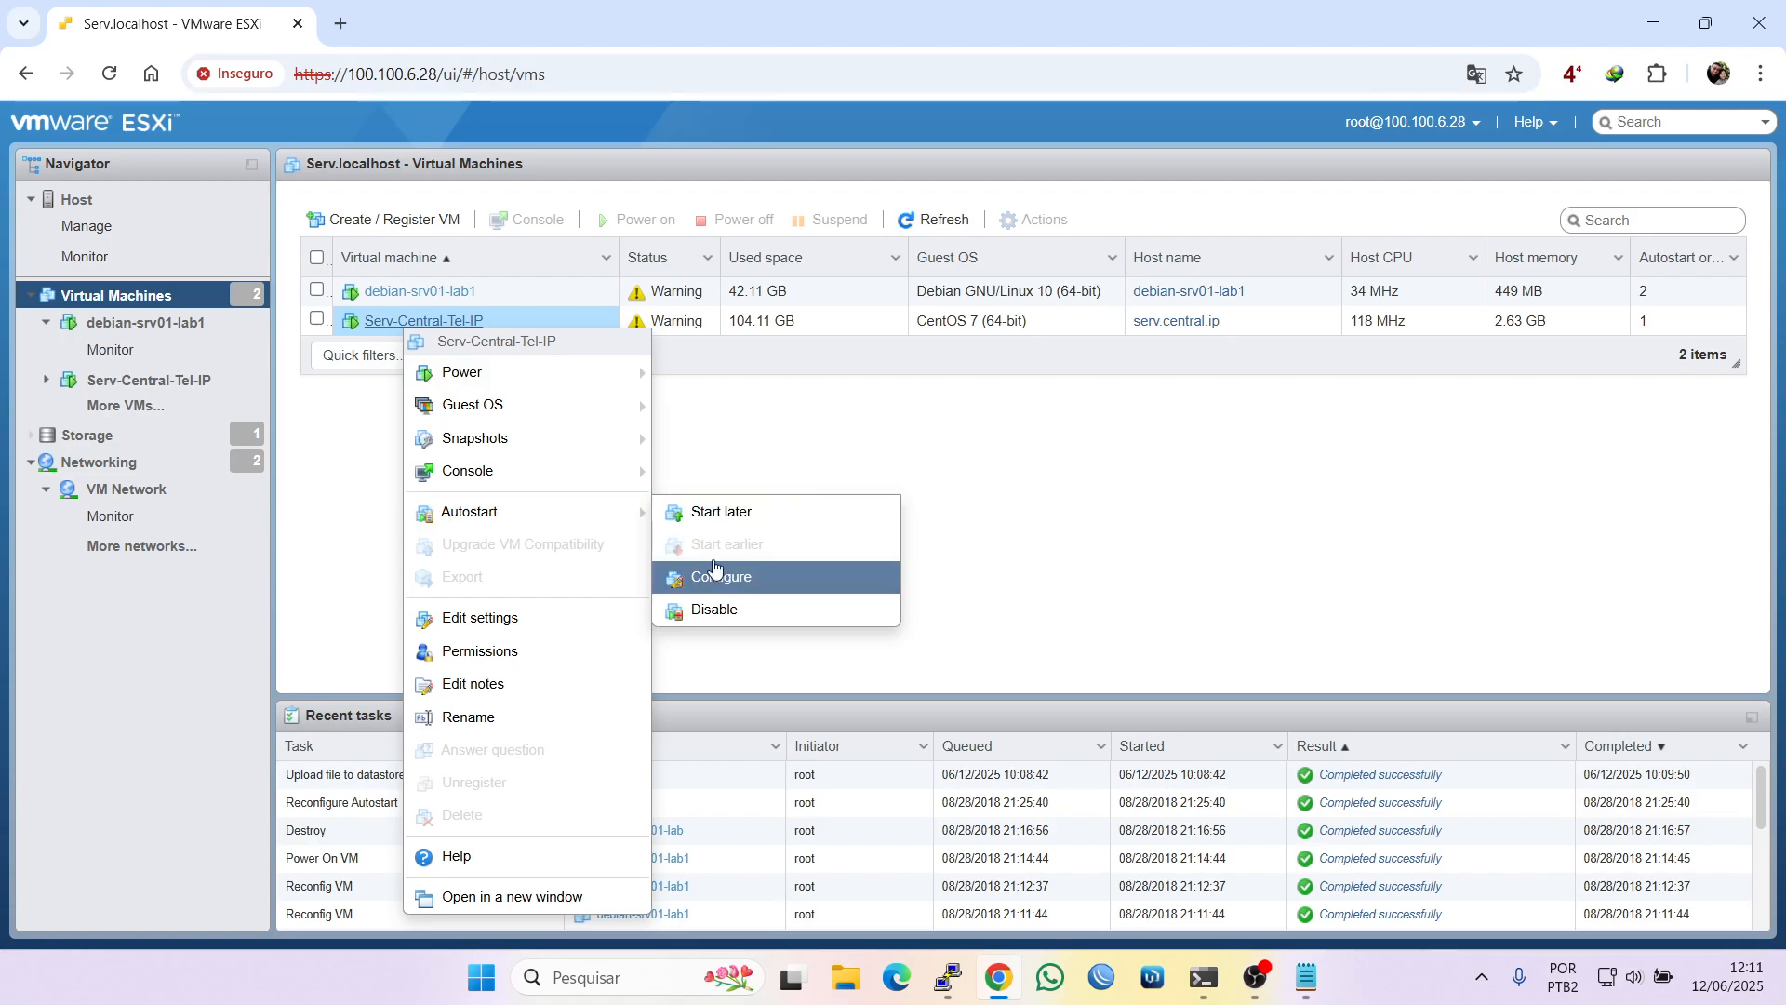
left_click(717, 416)
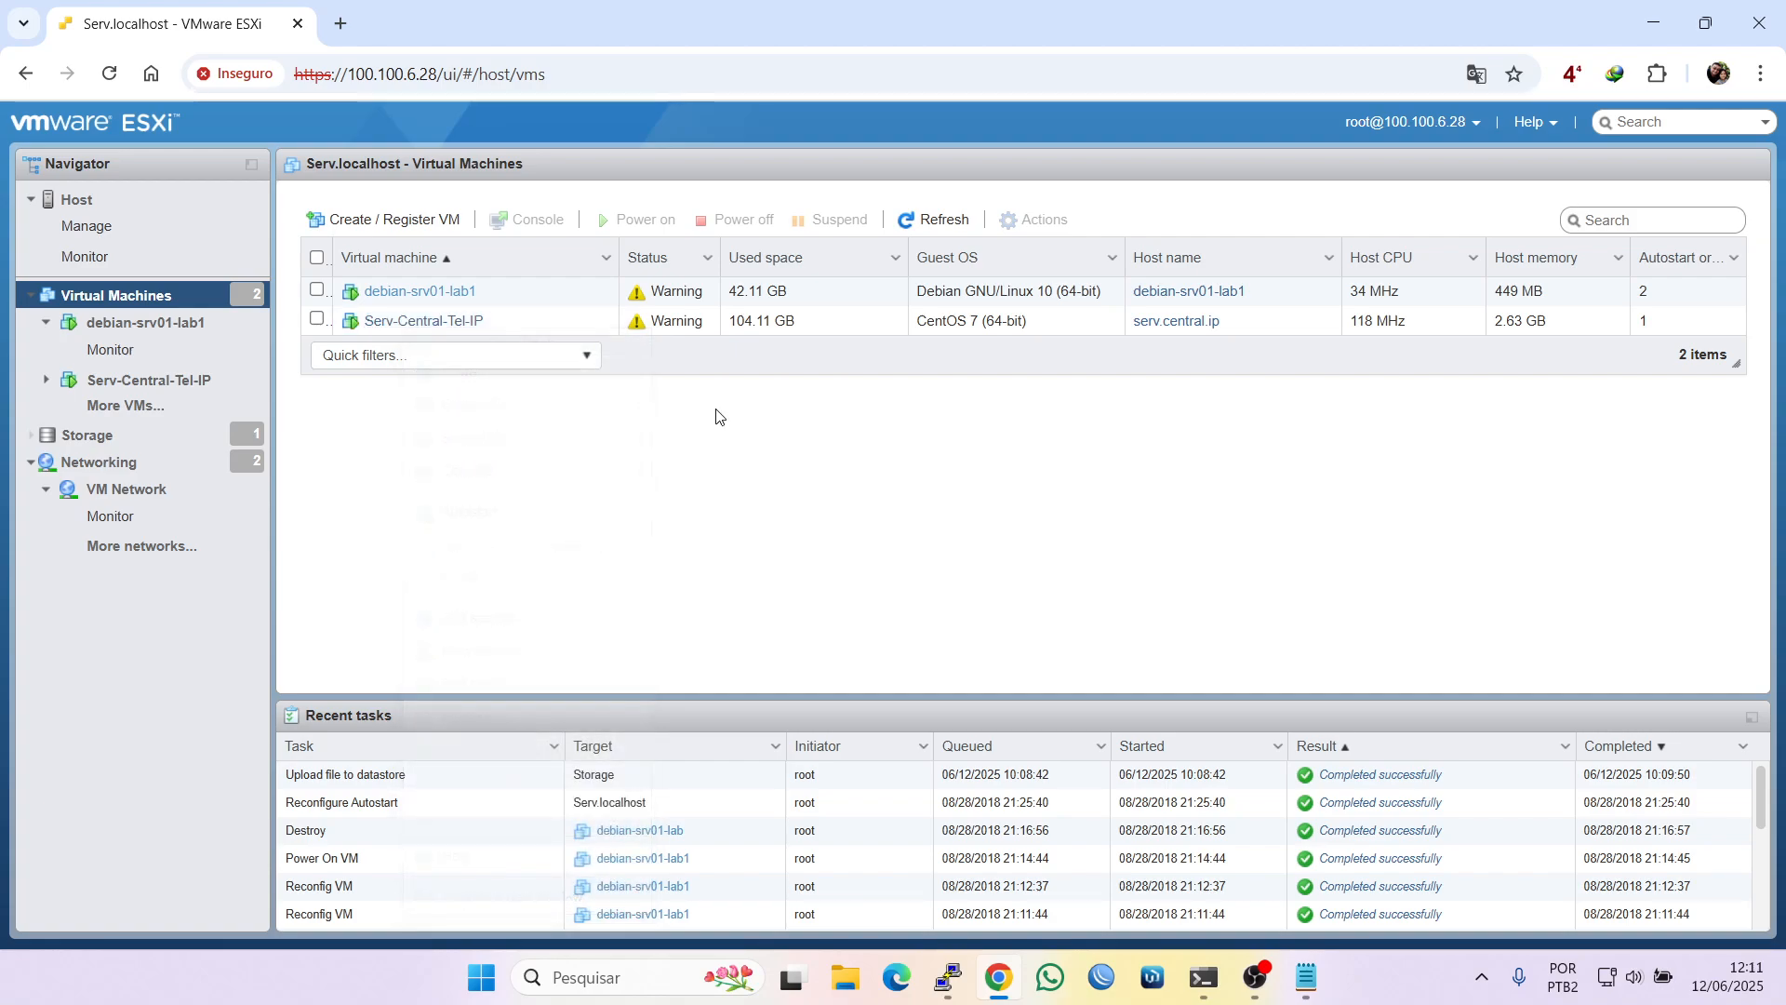
Examine the autostart configuration of debian-srv01-lab1, including its delays, stop action and heartbeat setting, and leave it without saving
right_click(400, 296)
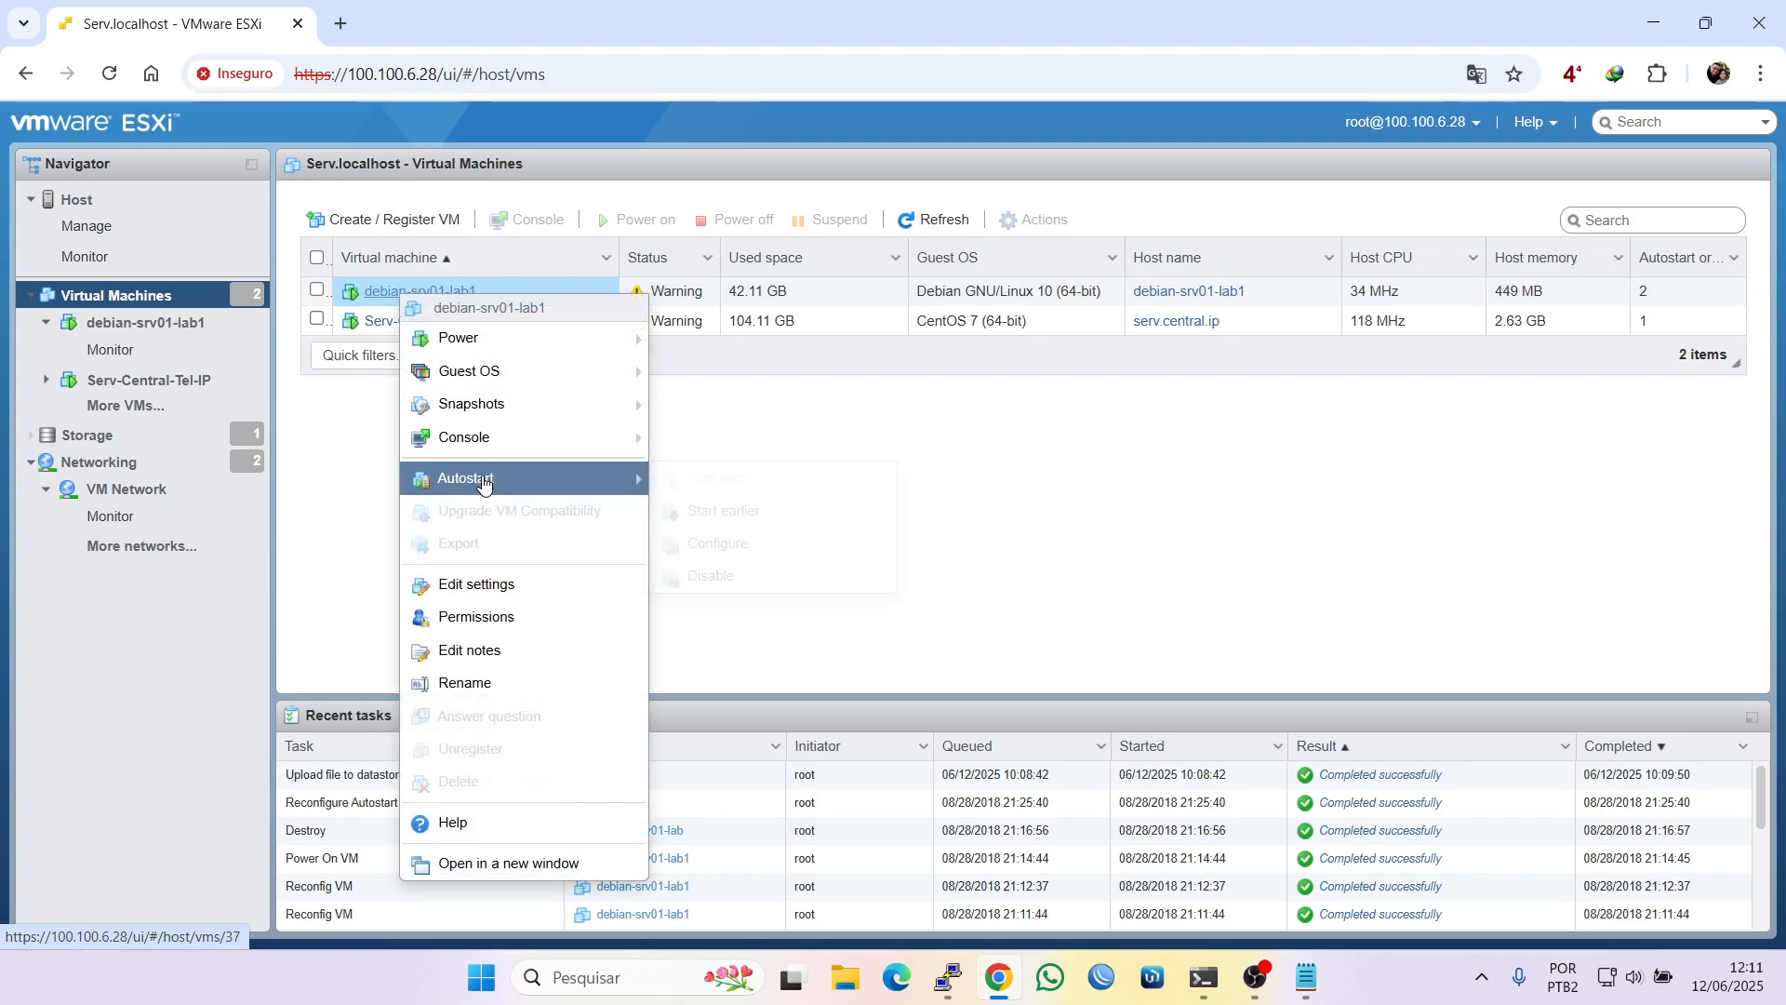
mouse_move(496, 479)
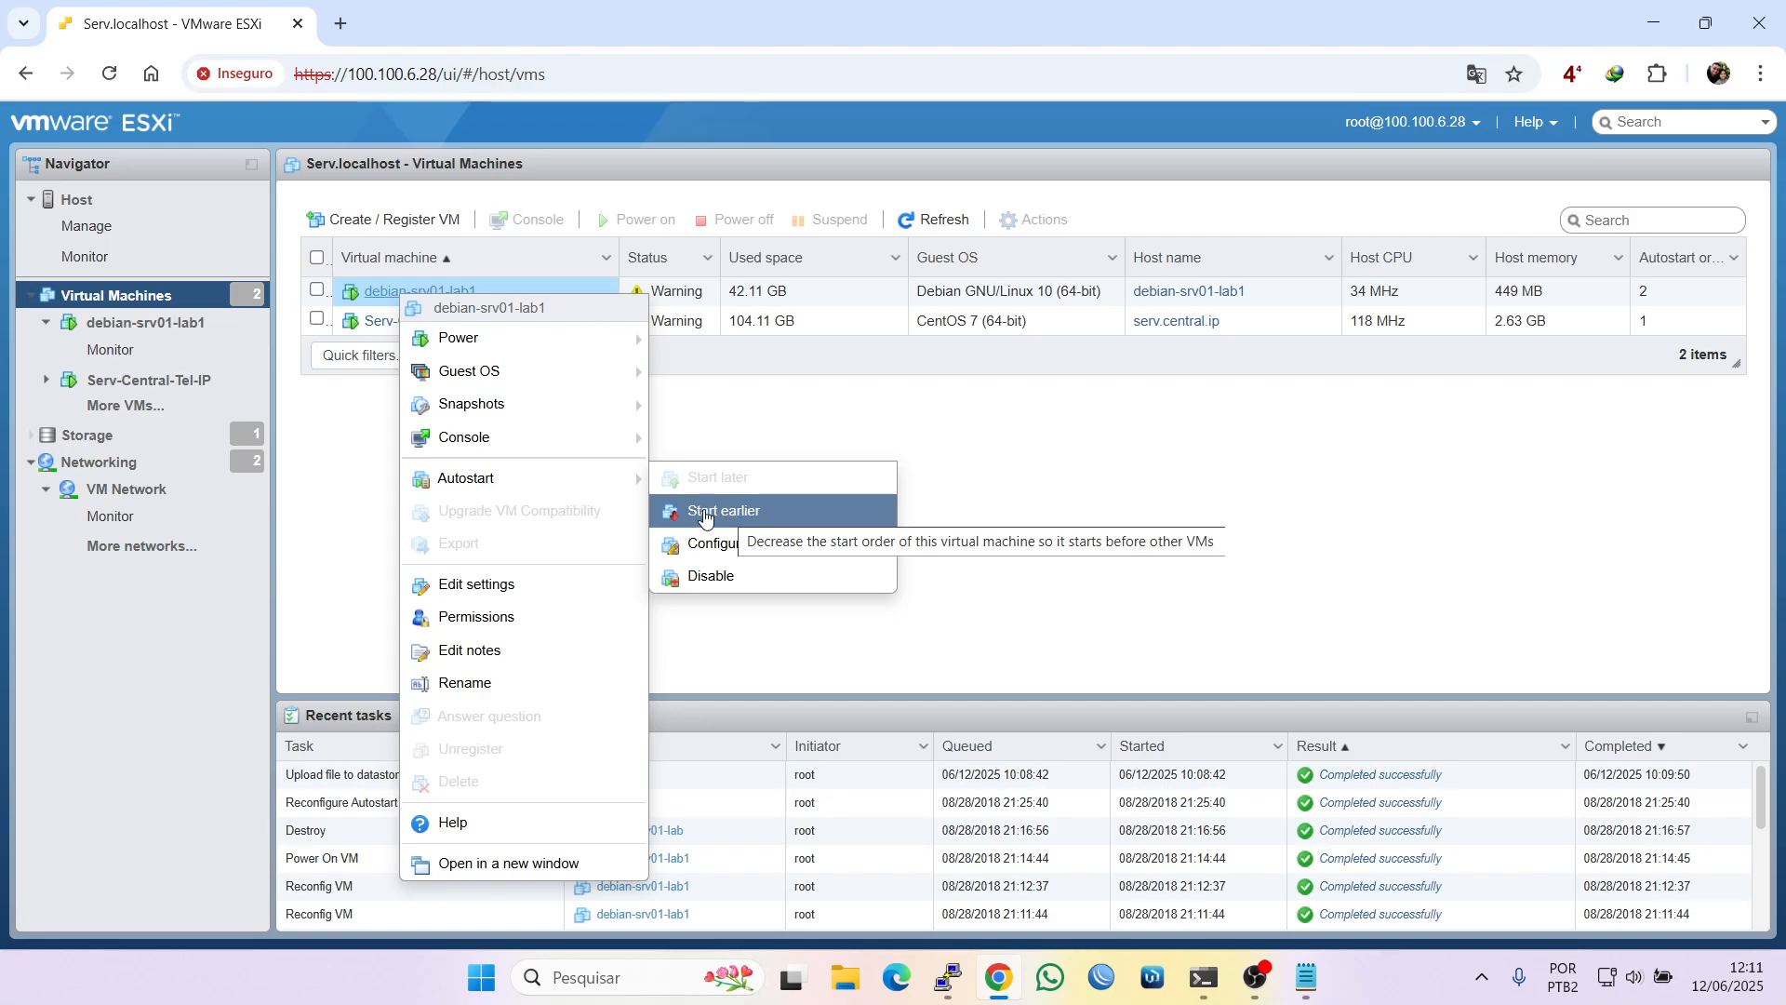
left_click(707, 546)
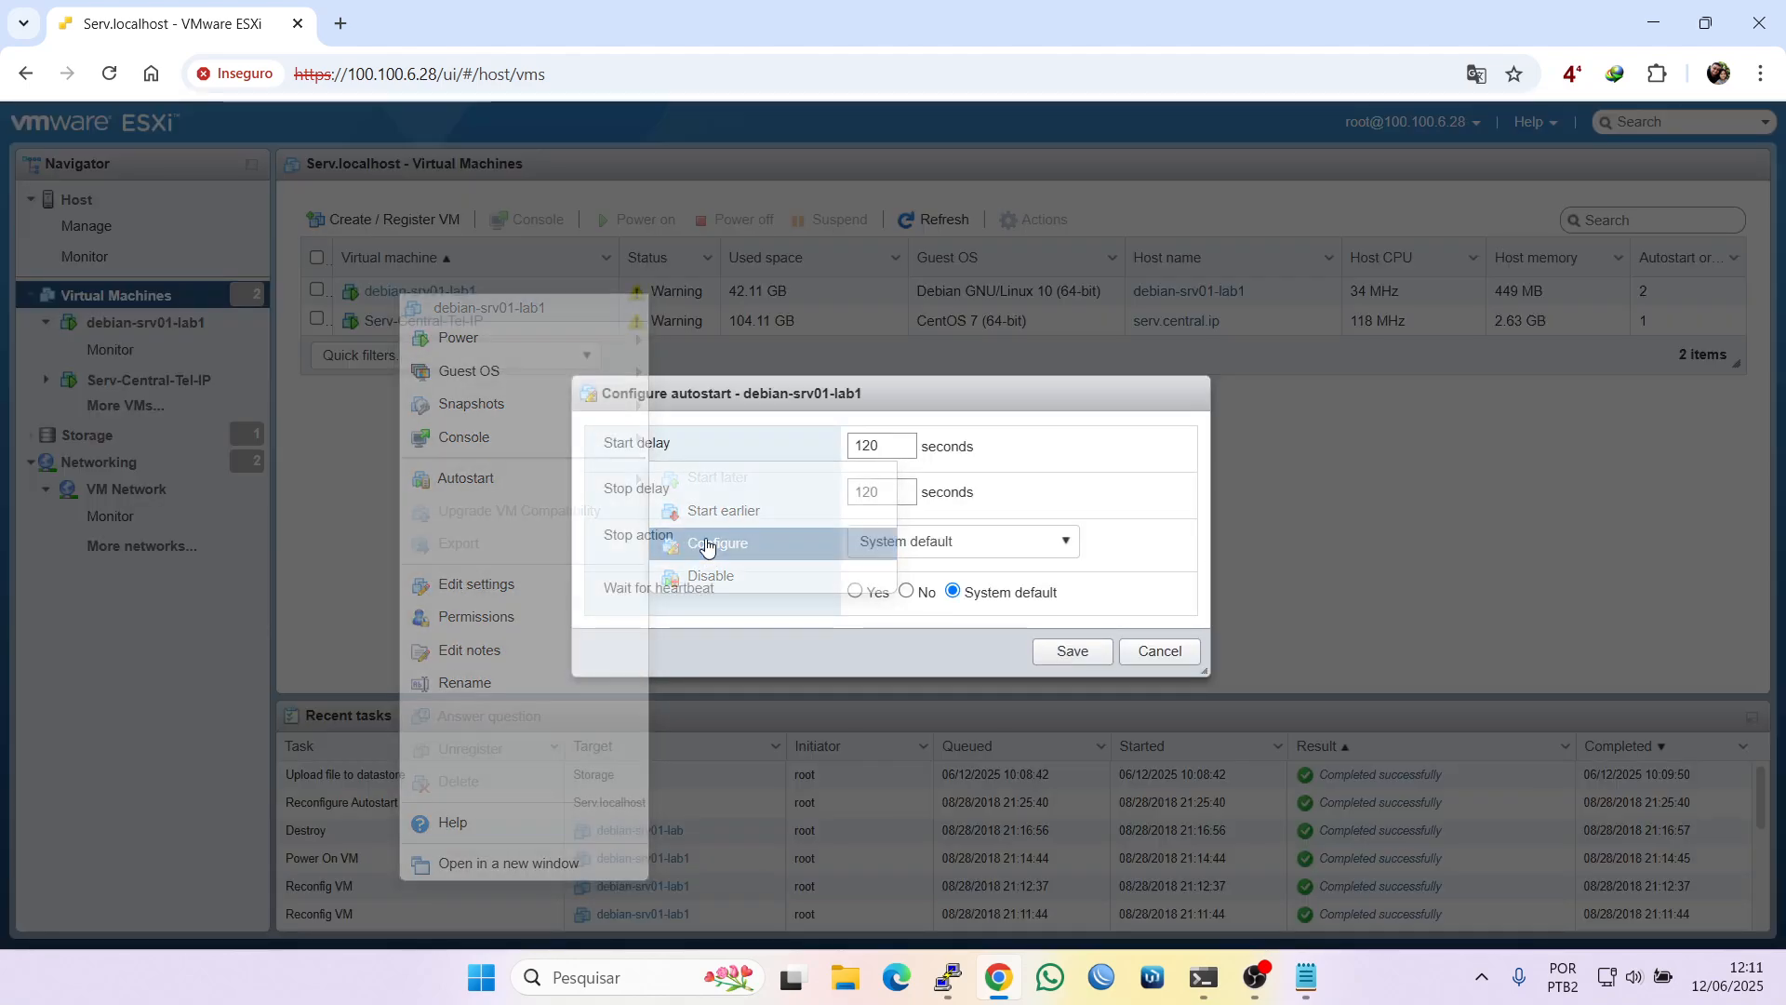
left_click(1155, 655)
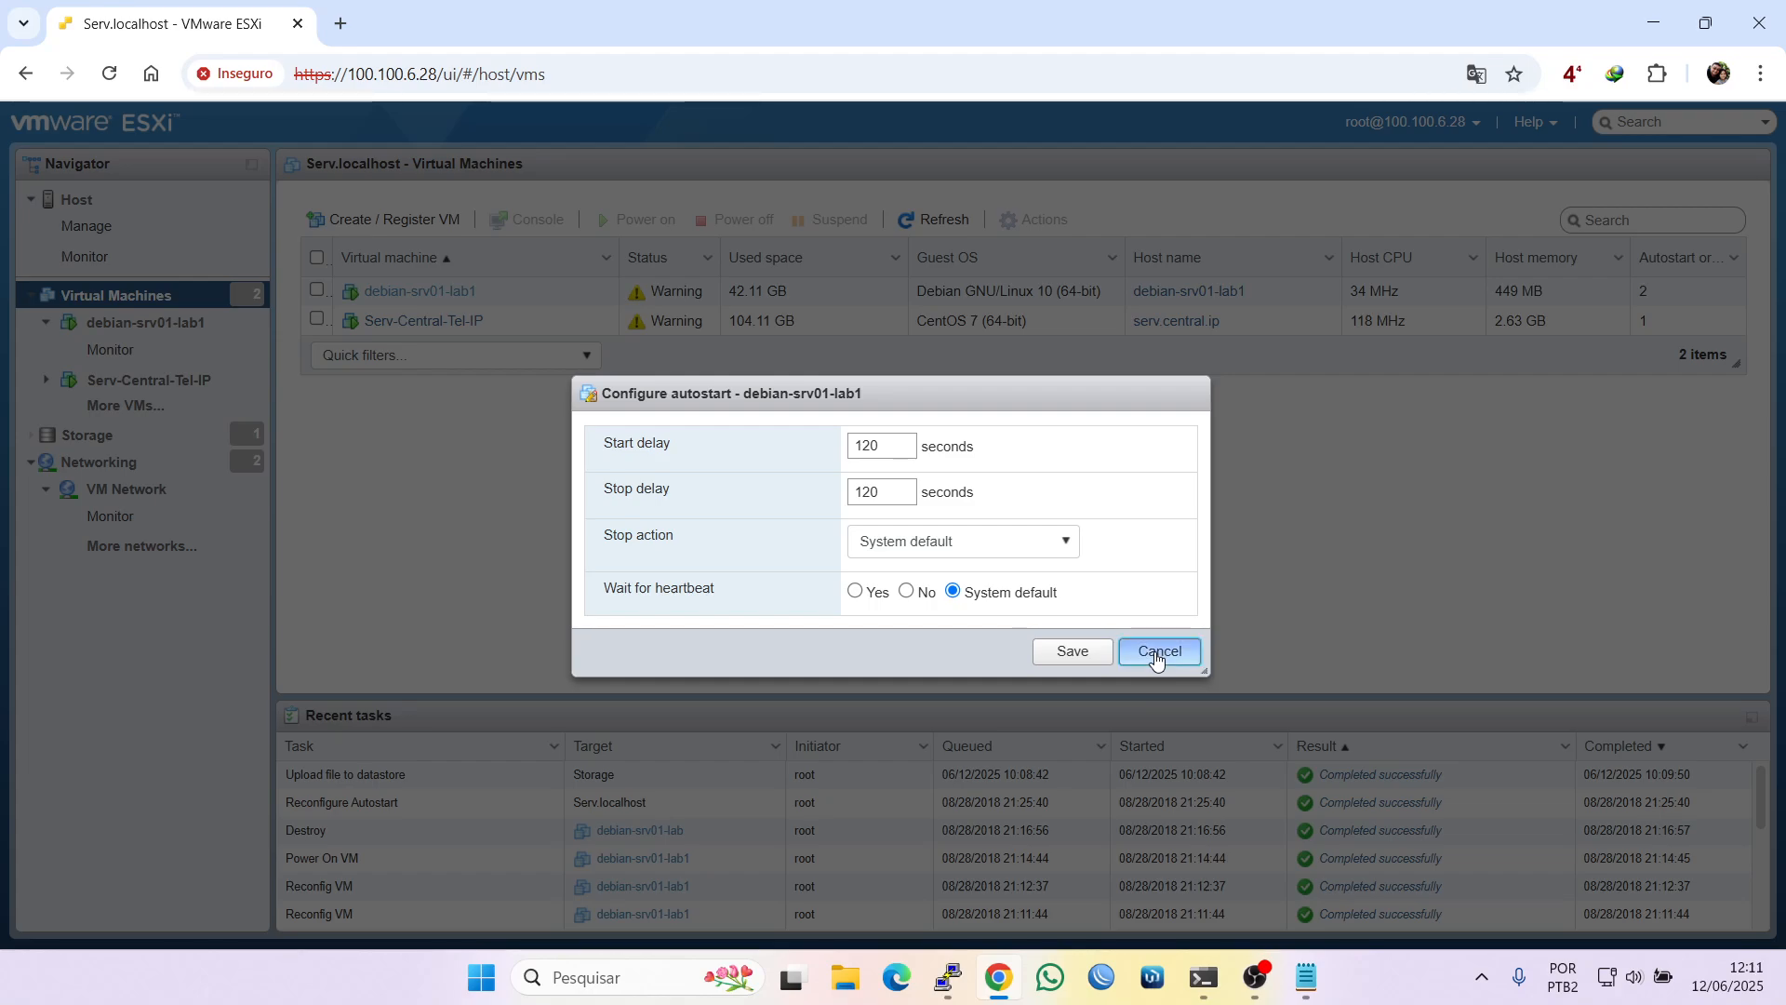
Move debian-srv01-lab1 earlier in the autostart order and return it to starting after Serv-Central-Tel-IP
right_click(416, 296)
mouse_move(578, 484)
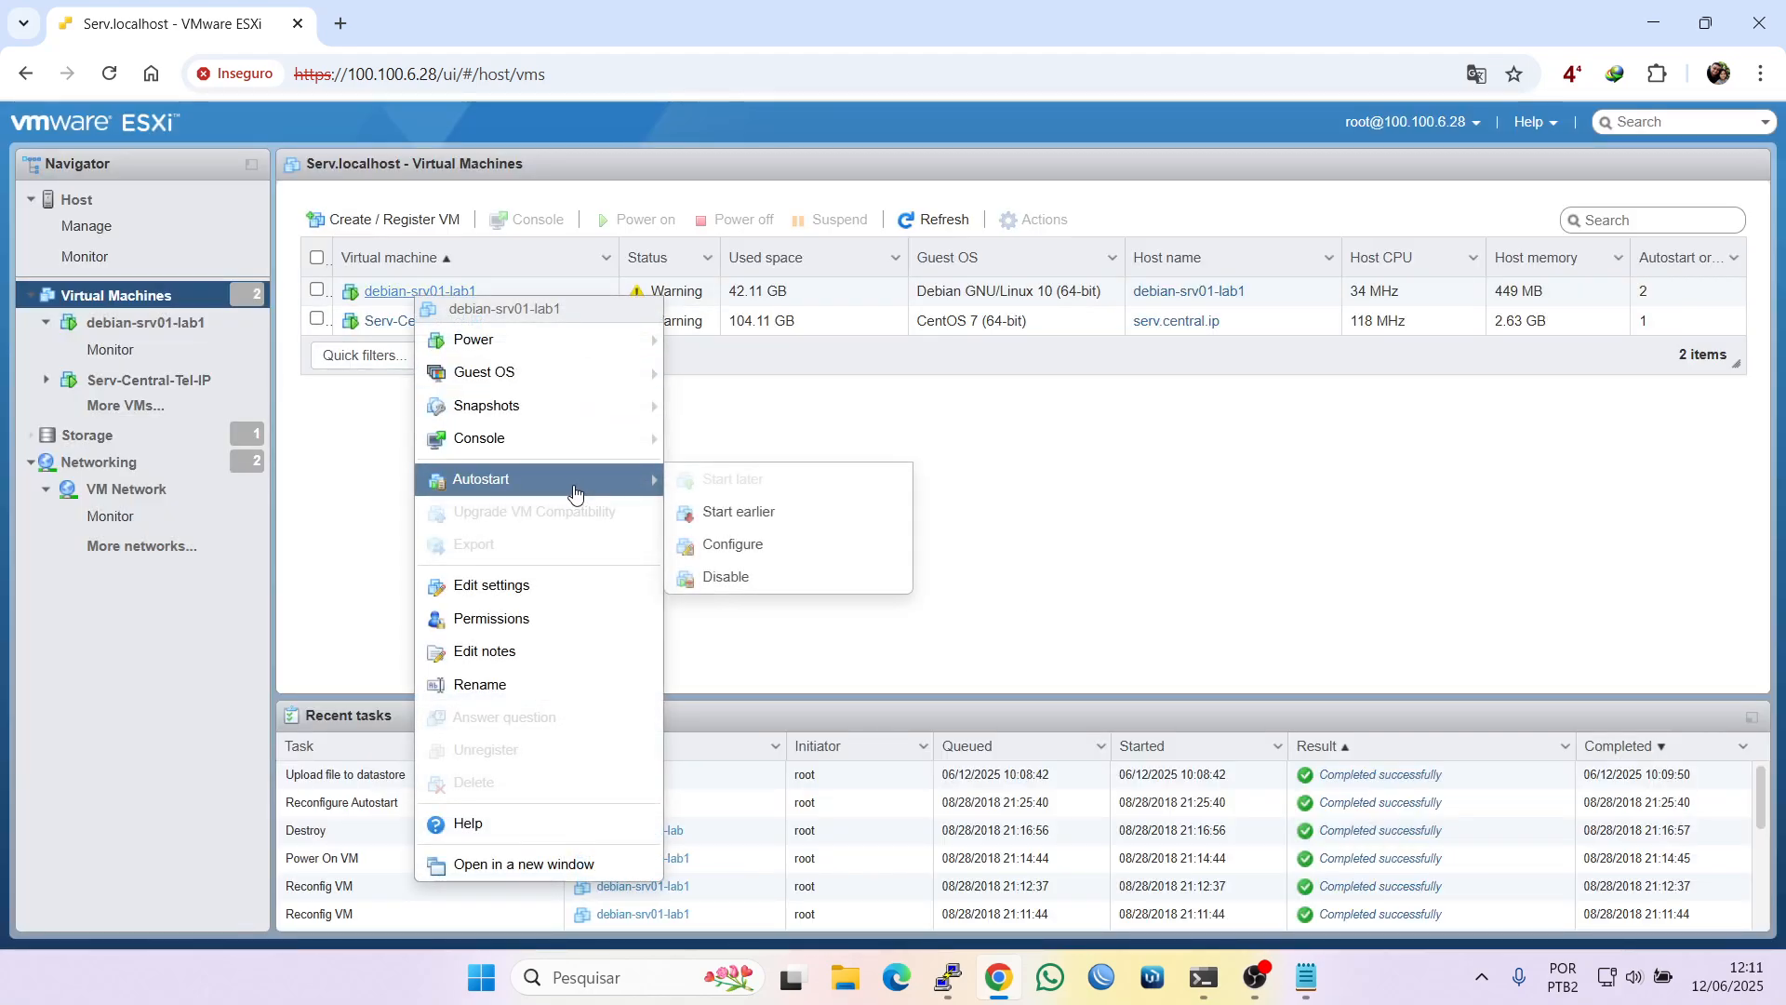
left_click(732, 523)
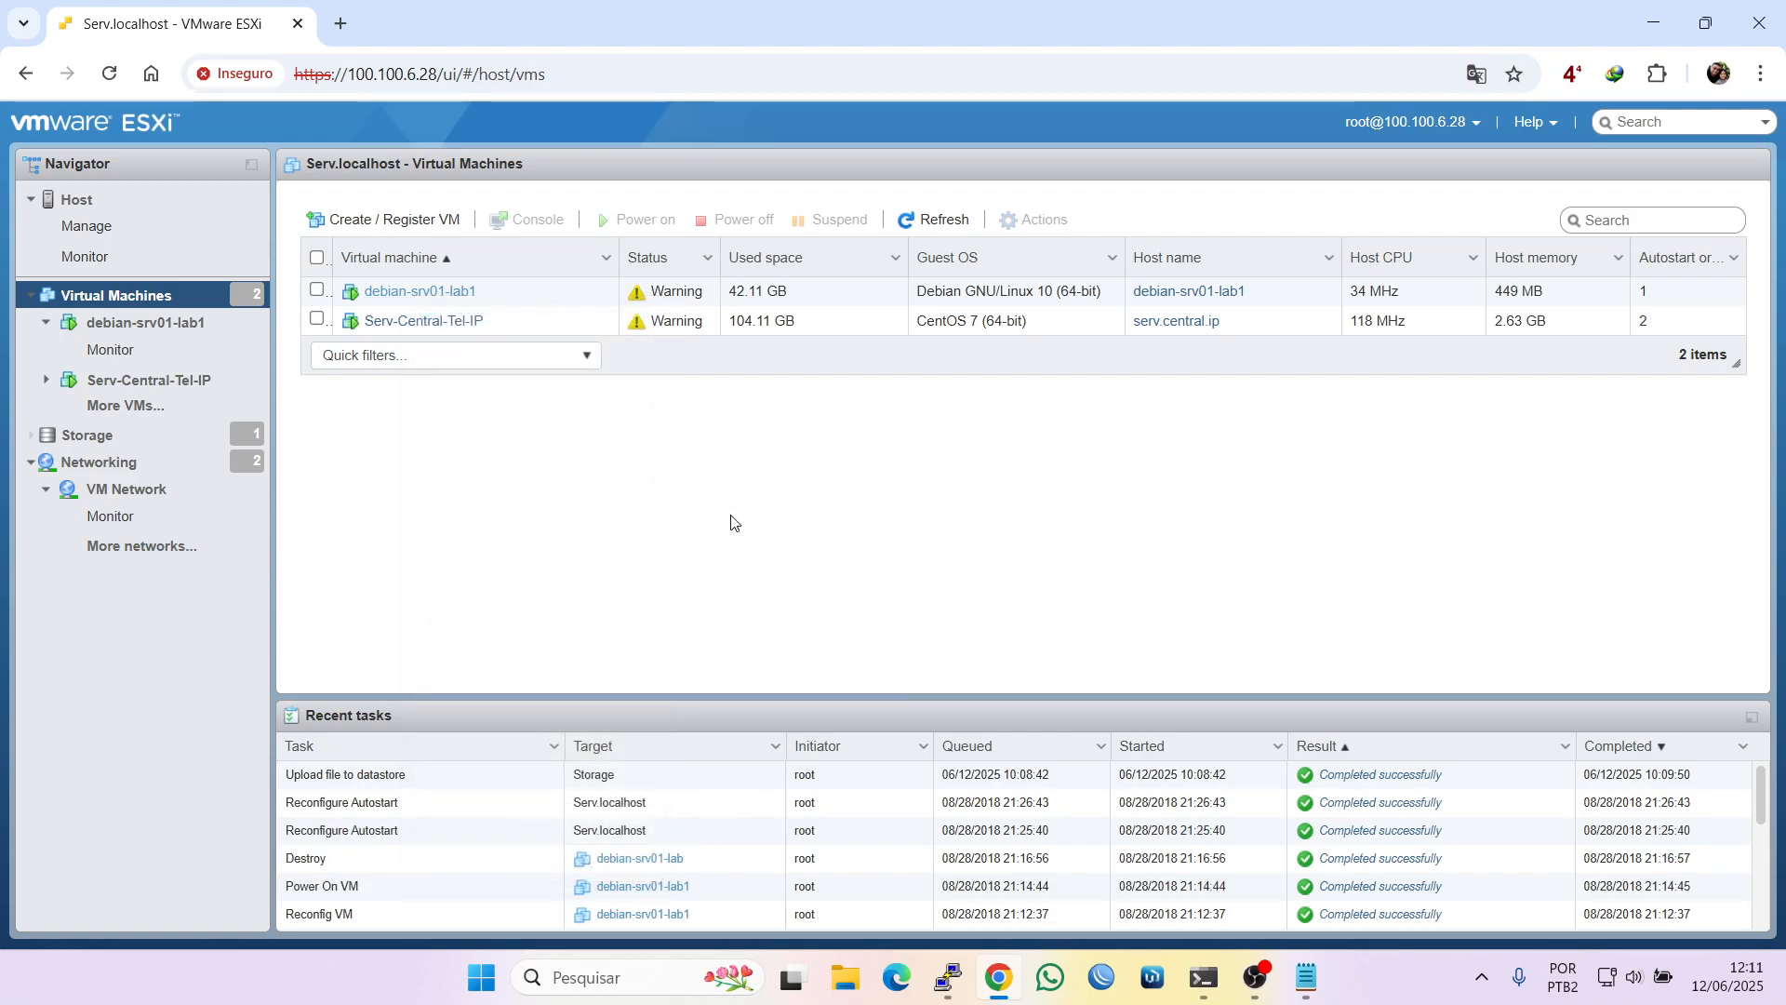
right_click(390, 291)
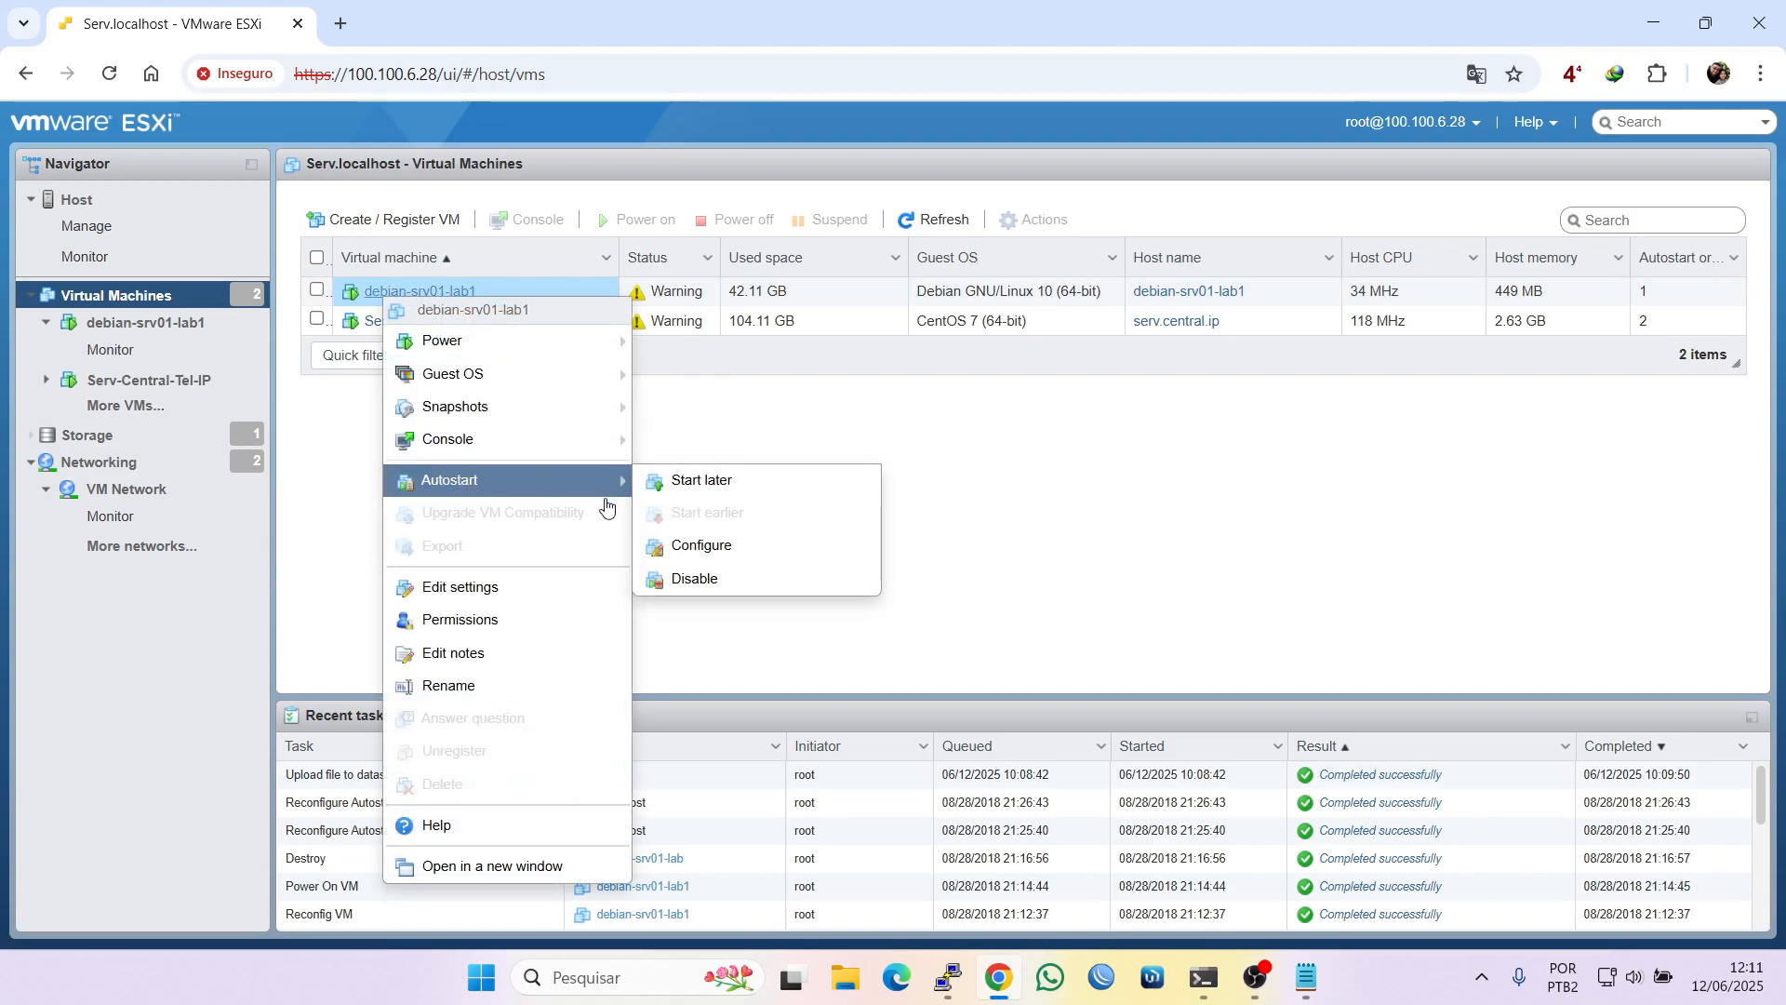
mouse_move(605, 480)
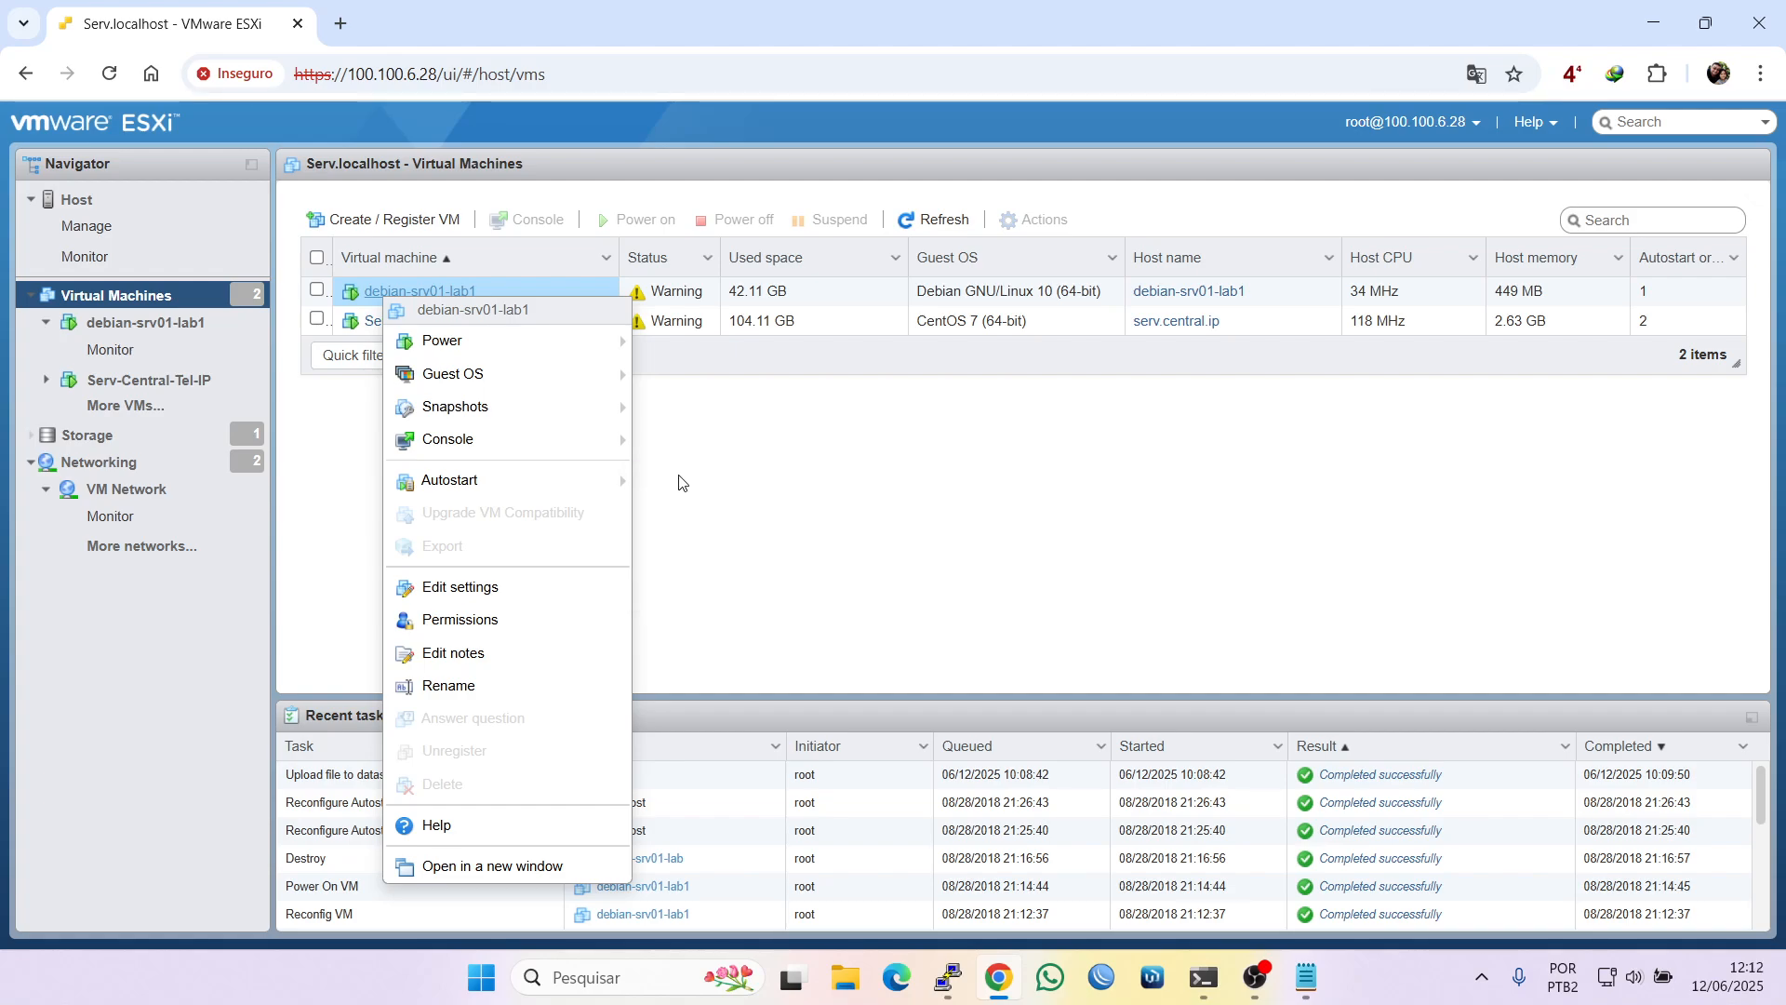
left_click(768, 486)
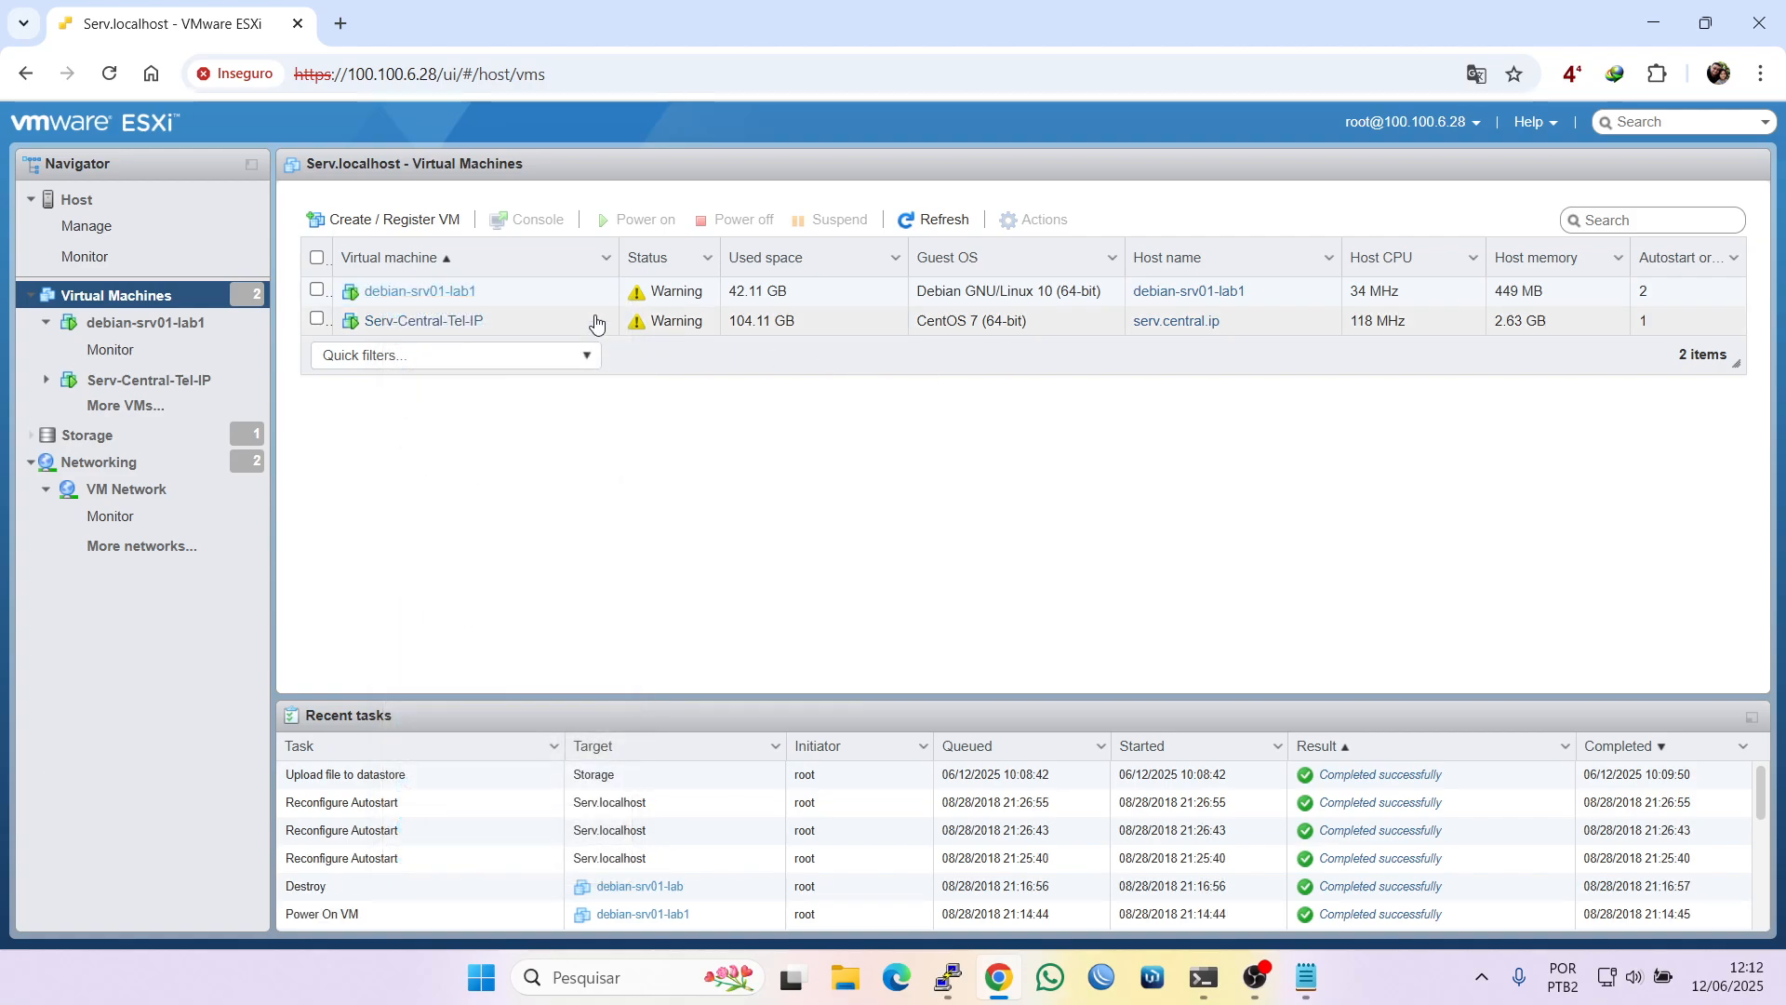
Check the Start earlier autostart option of debian-srv01-lab1 and translate the page into Portuguese
right_click(383, 296)
mouse_move(475, 486)
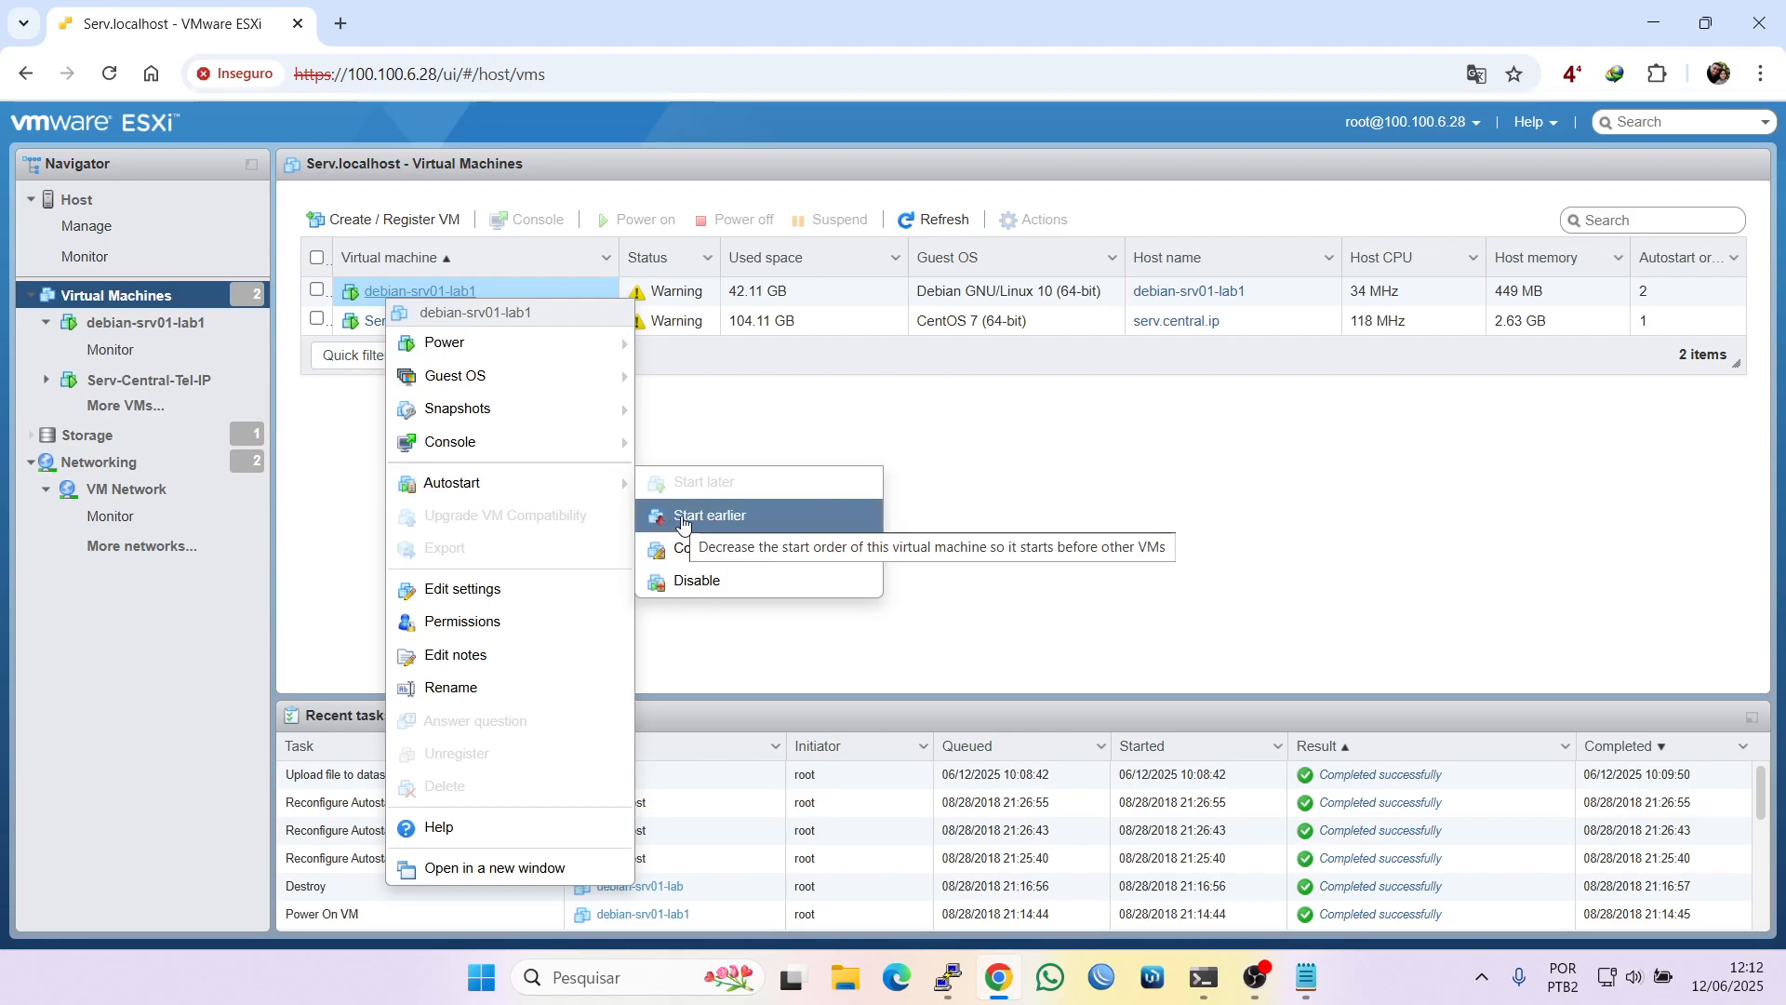
right_click(1070, 856)
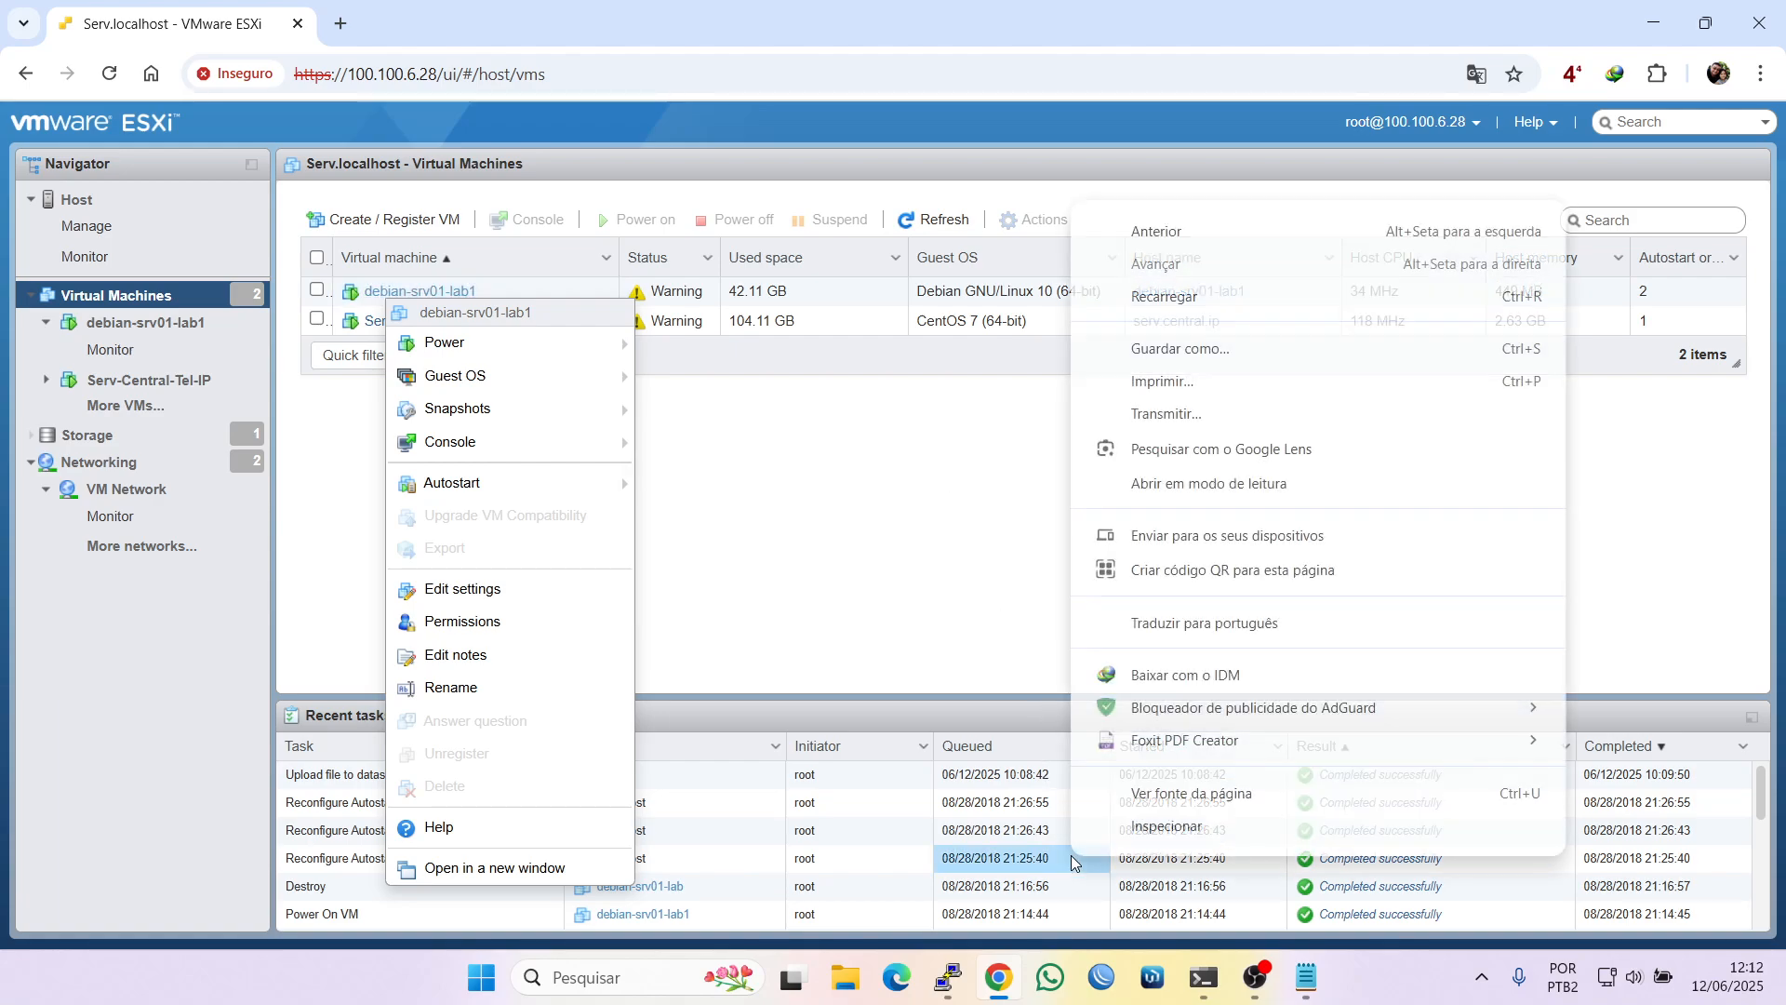
left_click(887, 791)
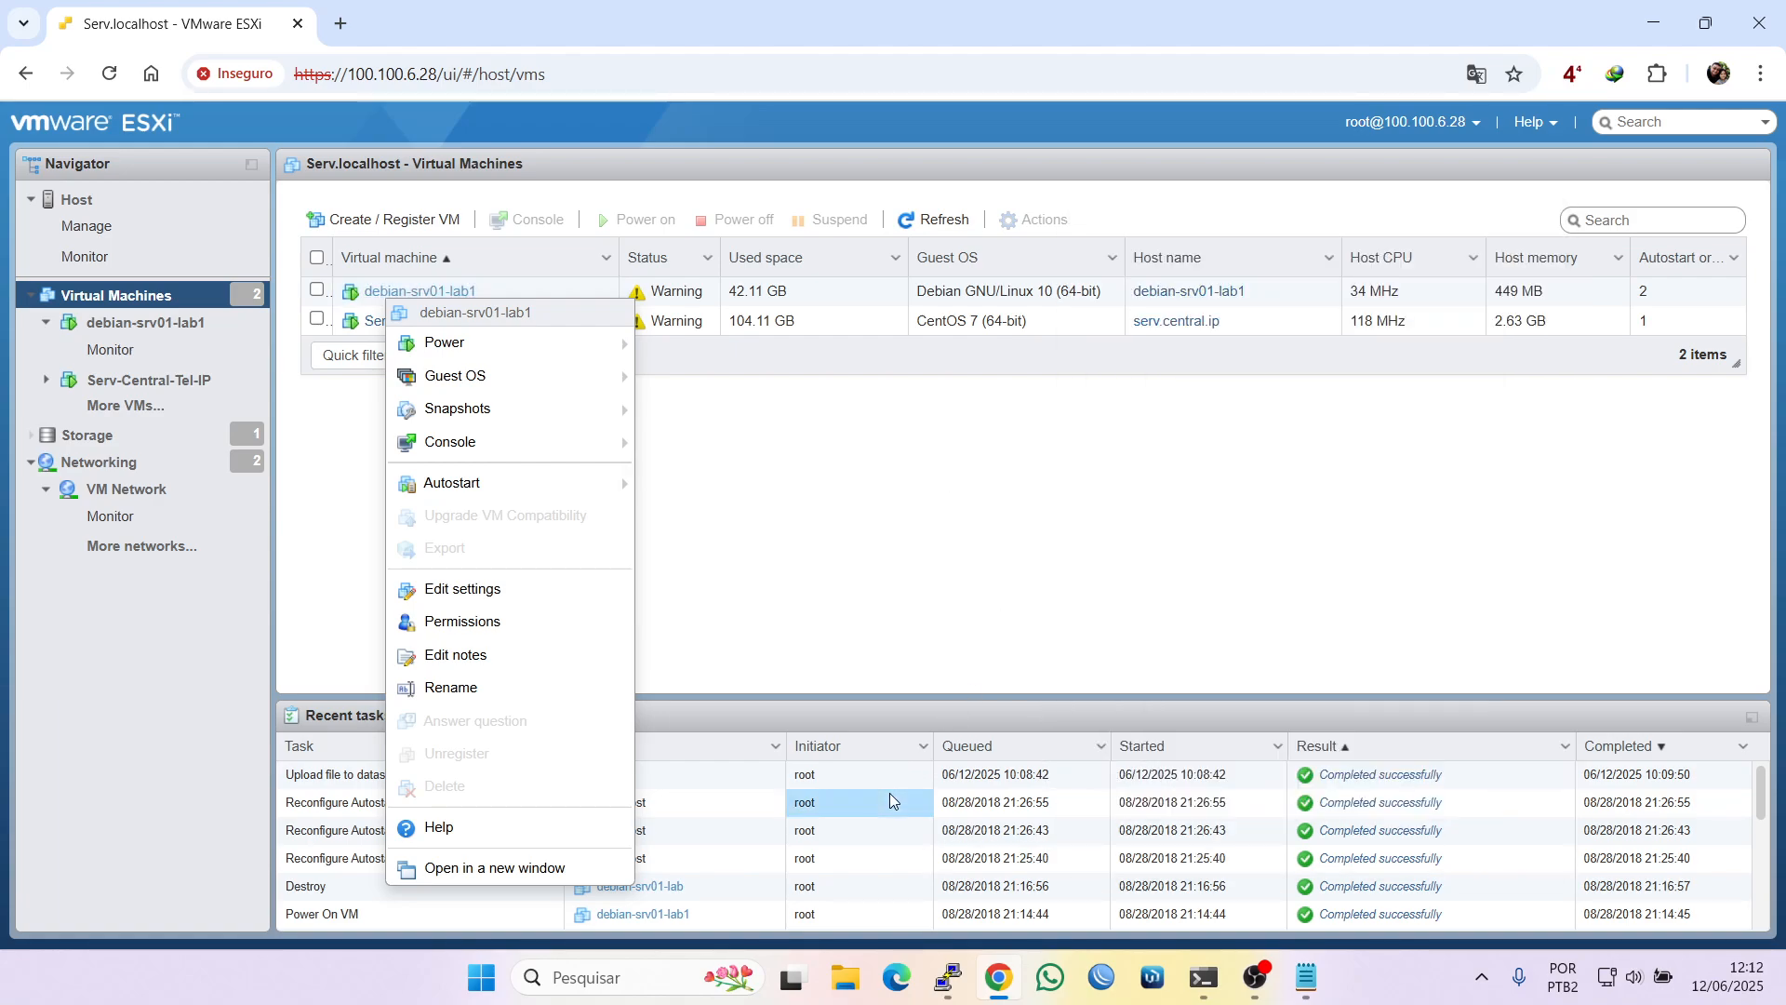
right_click(819, 525)
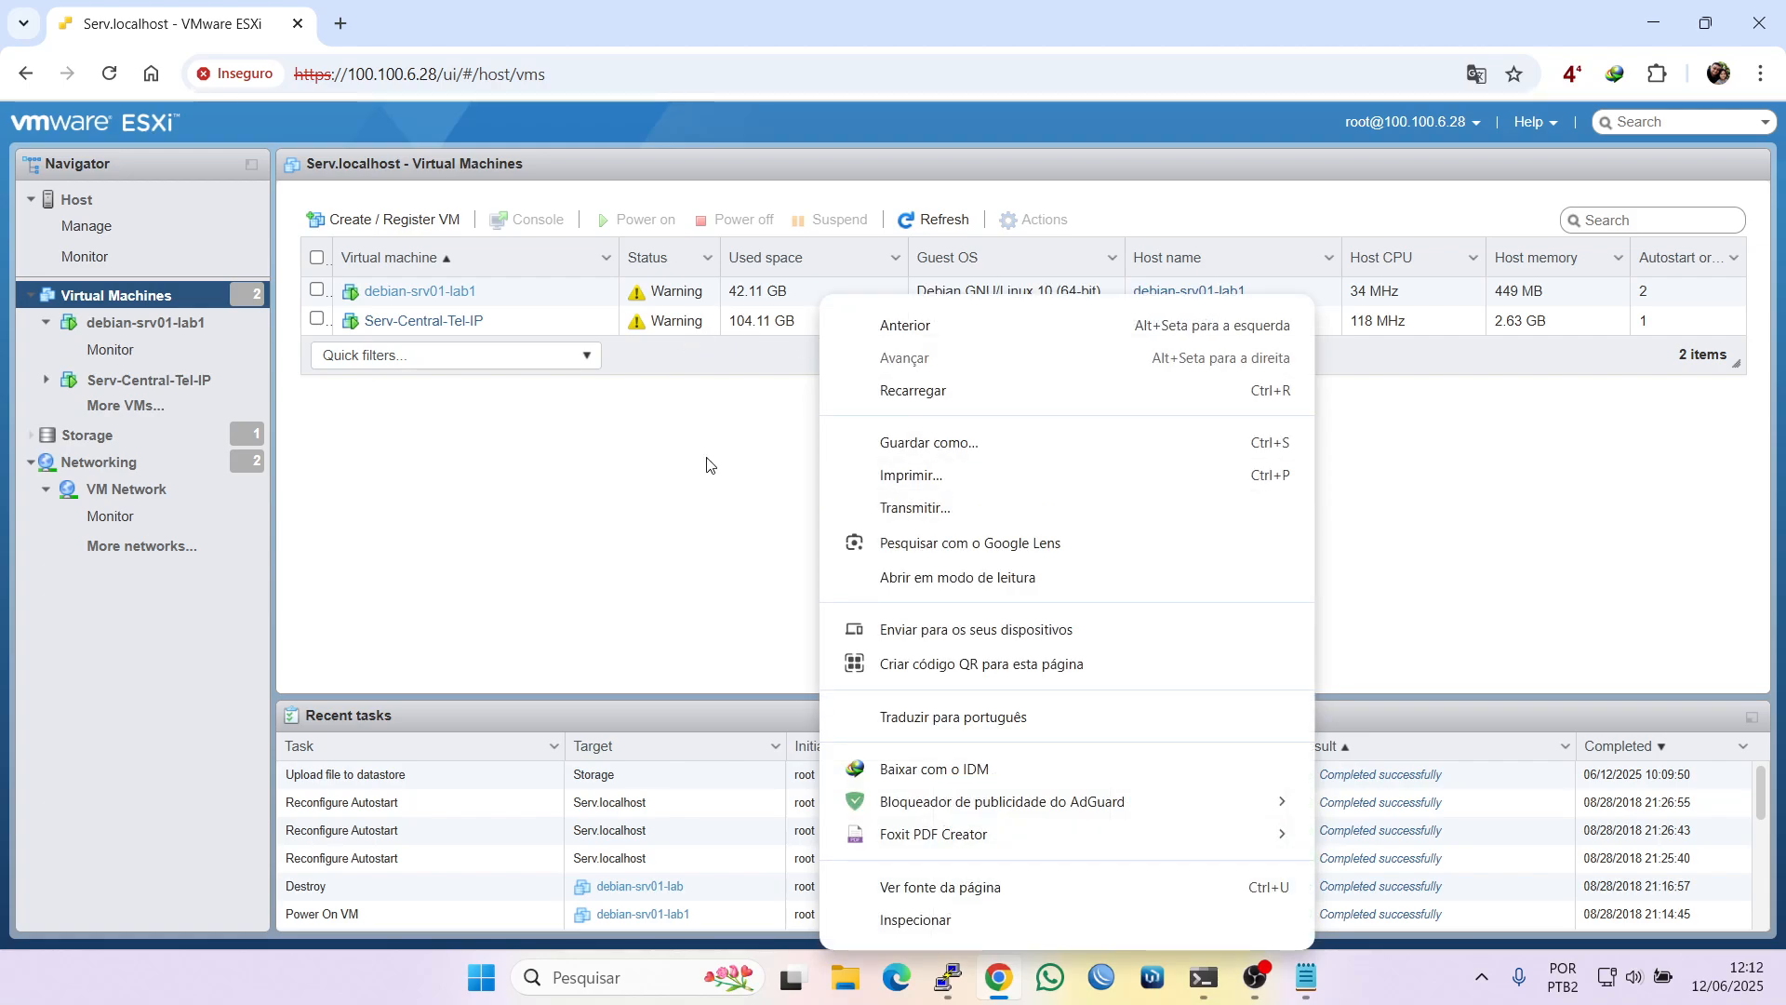
left_click(958, 718)
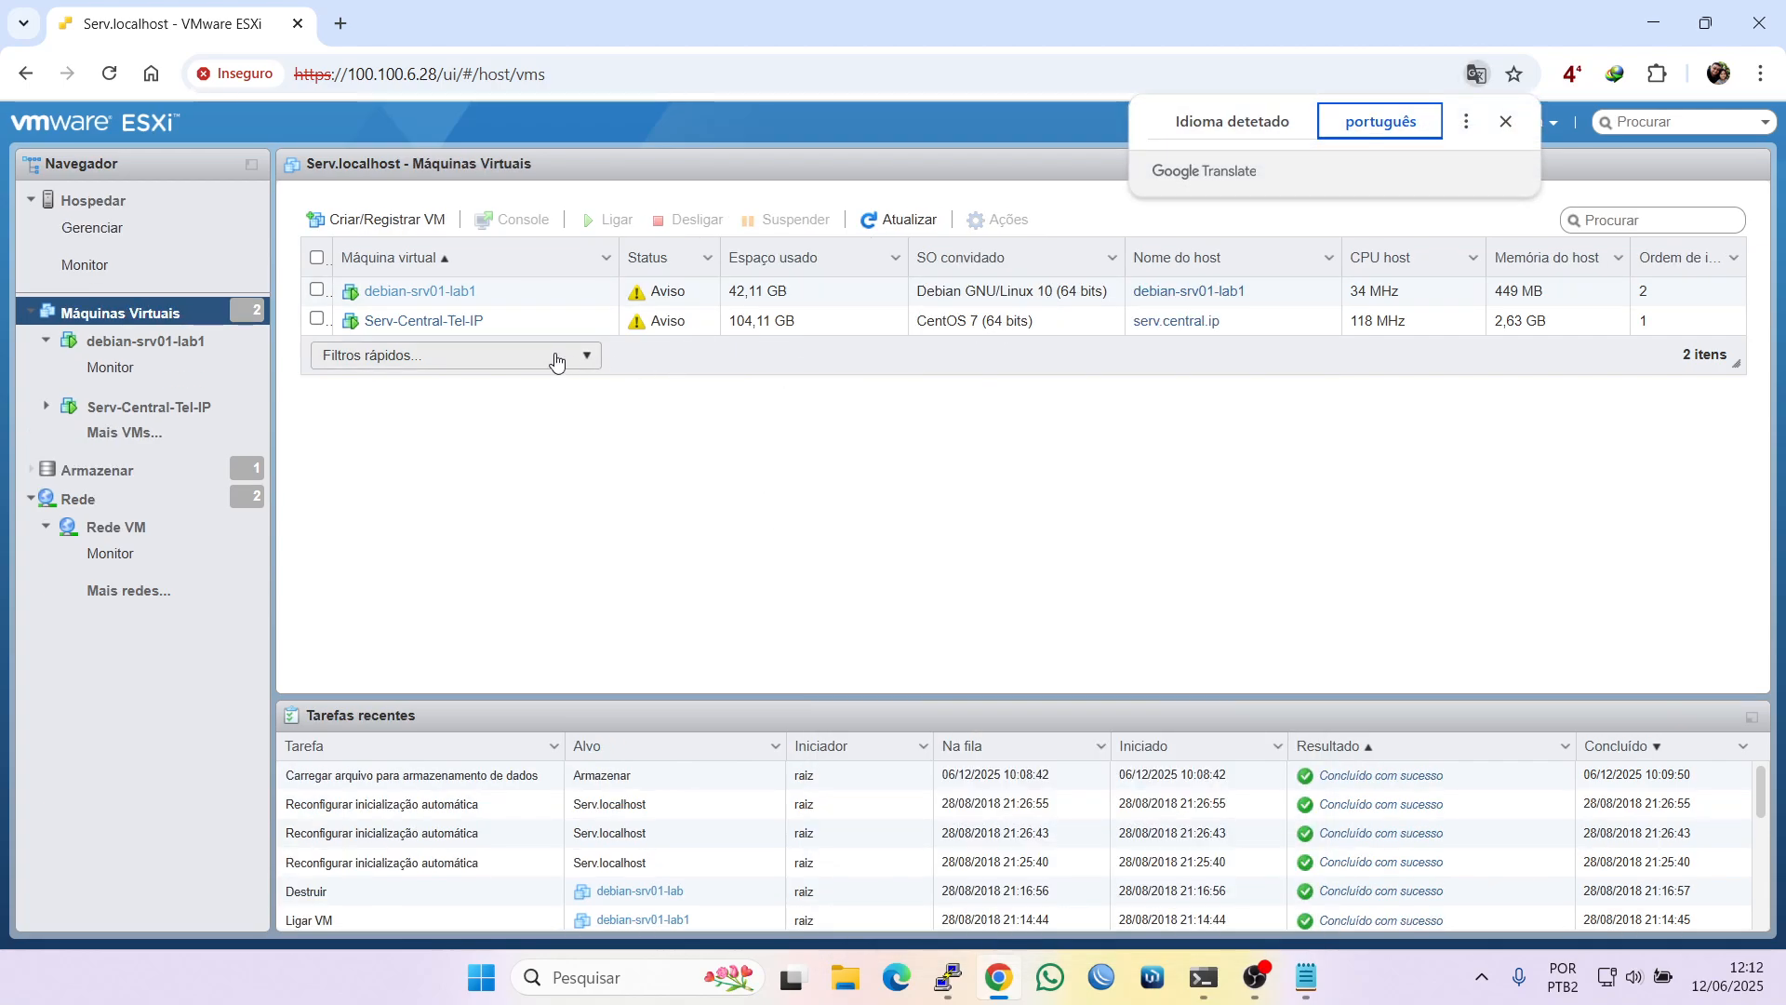
Look at debian-srv01-lab1 and the virtual machines list in the translated interface and restore the page's original language
left_click(433, 294)
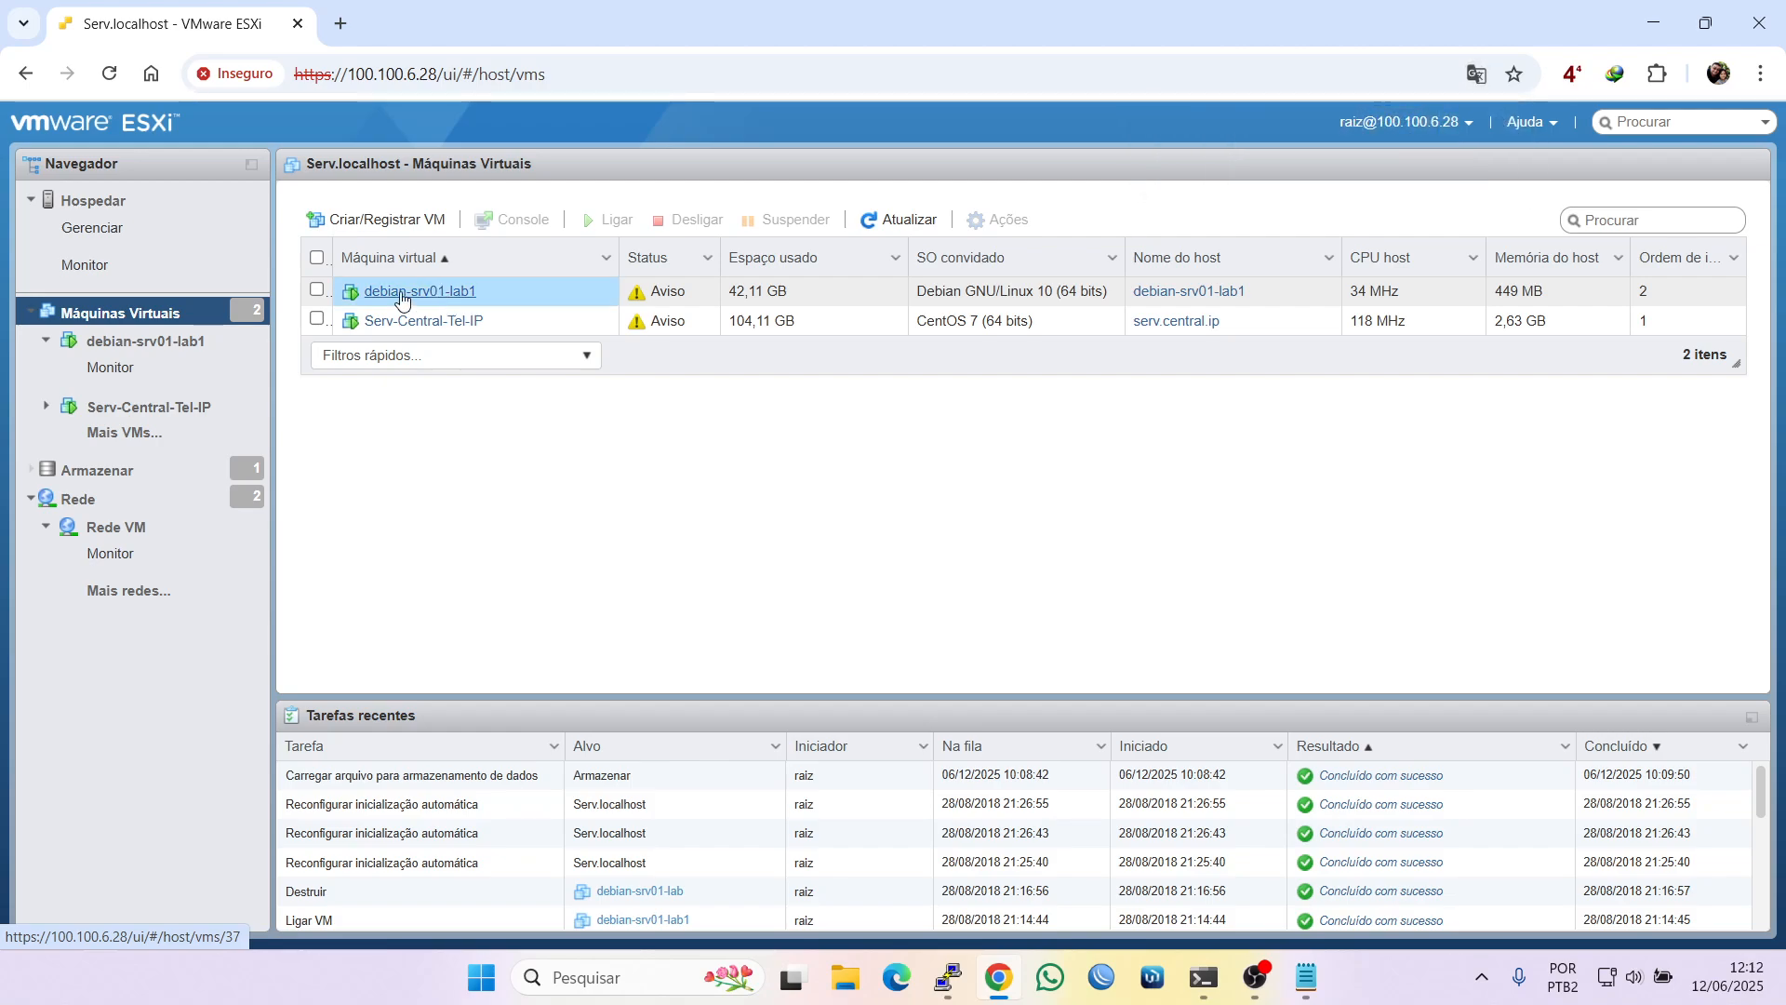
left_click(590, 532)
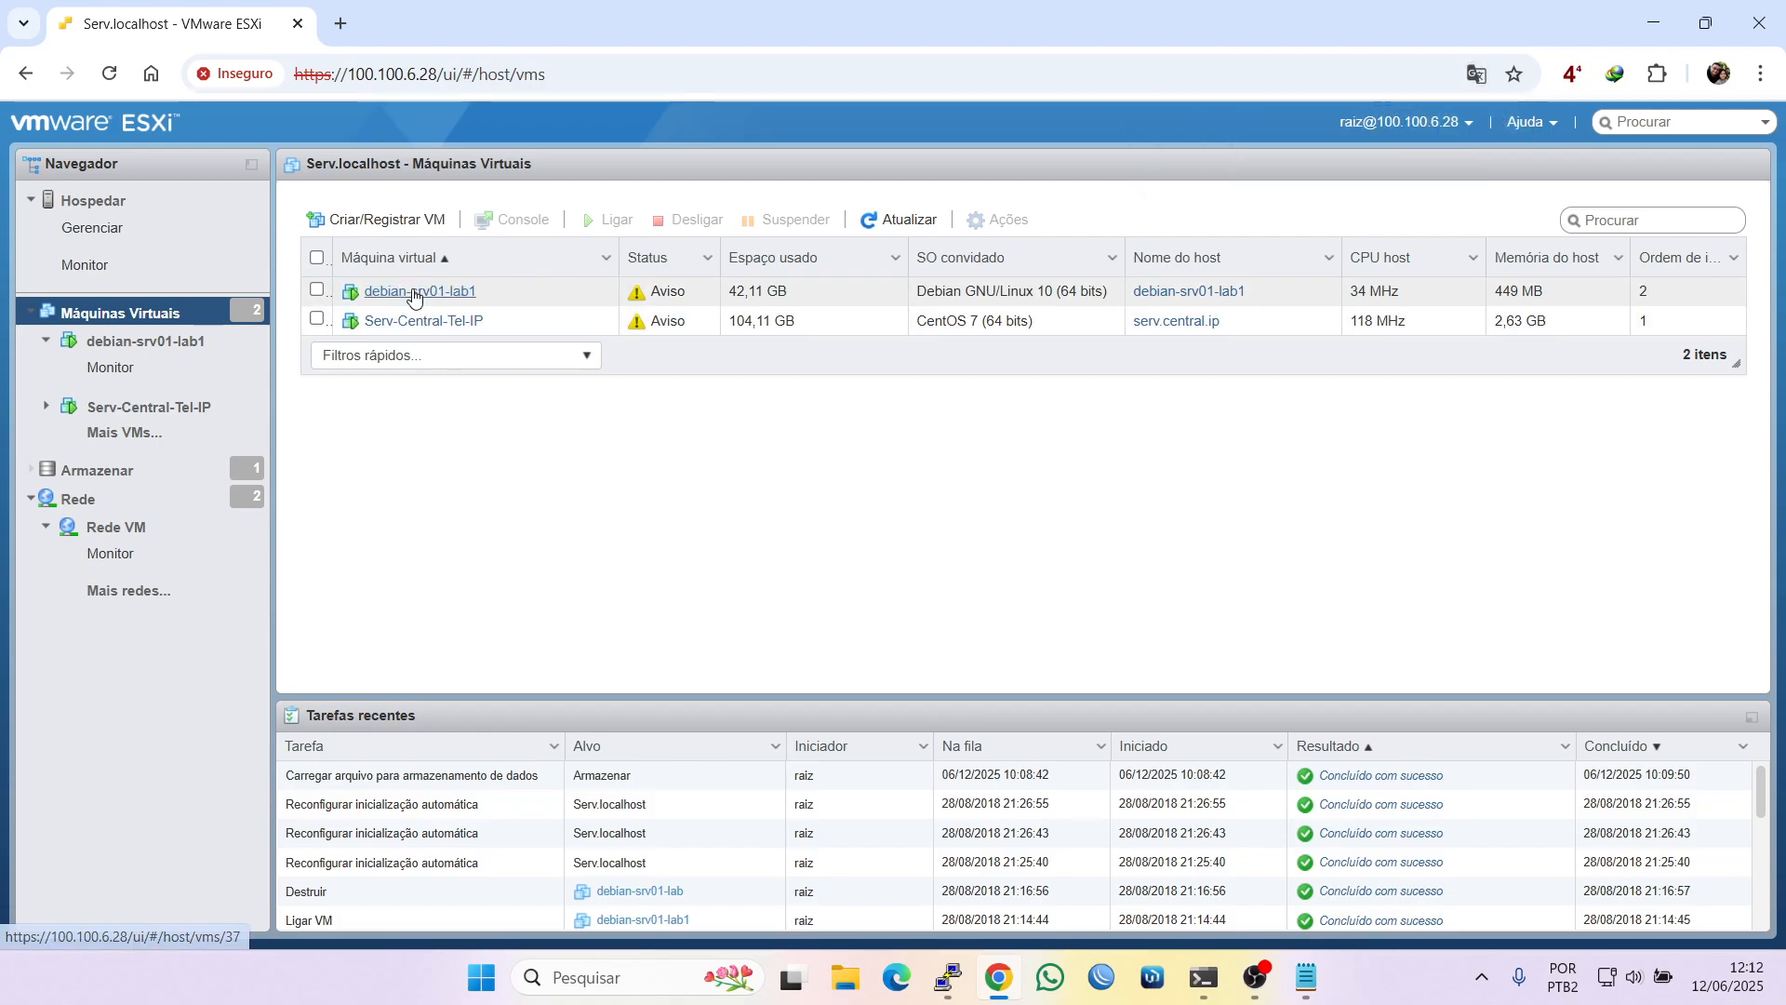
left_click(415, 293)
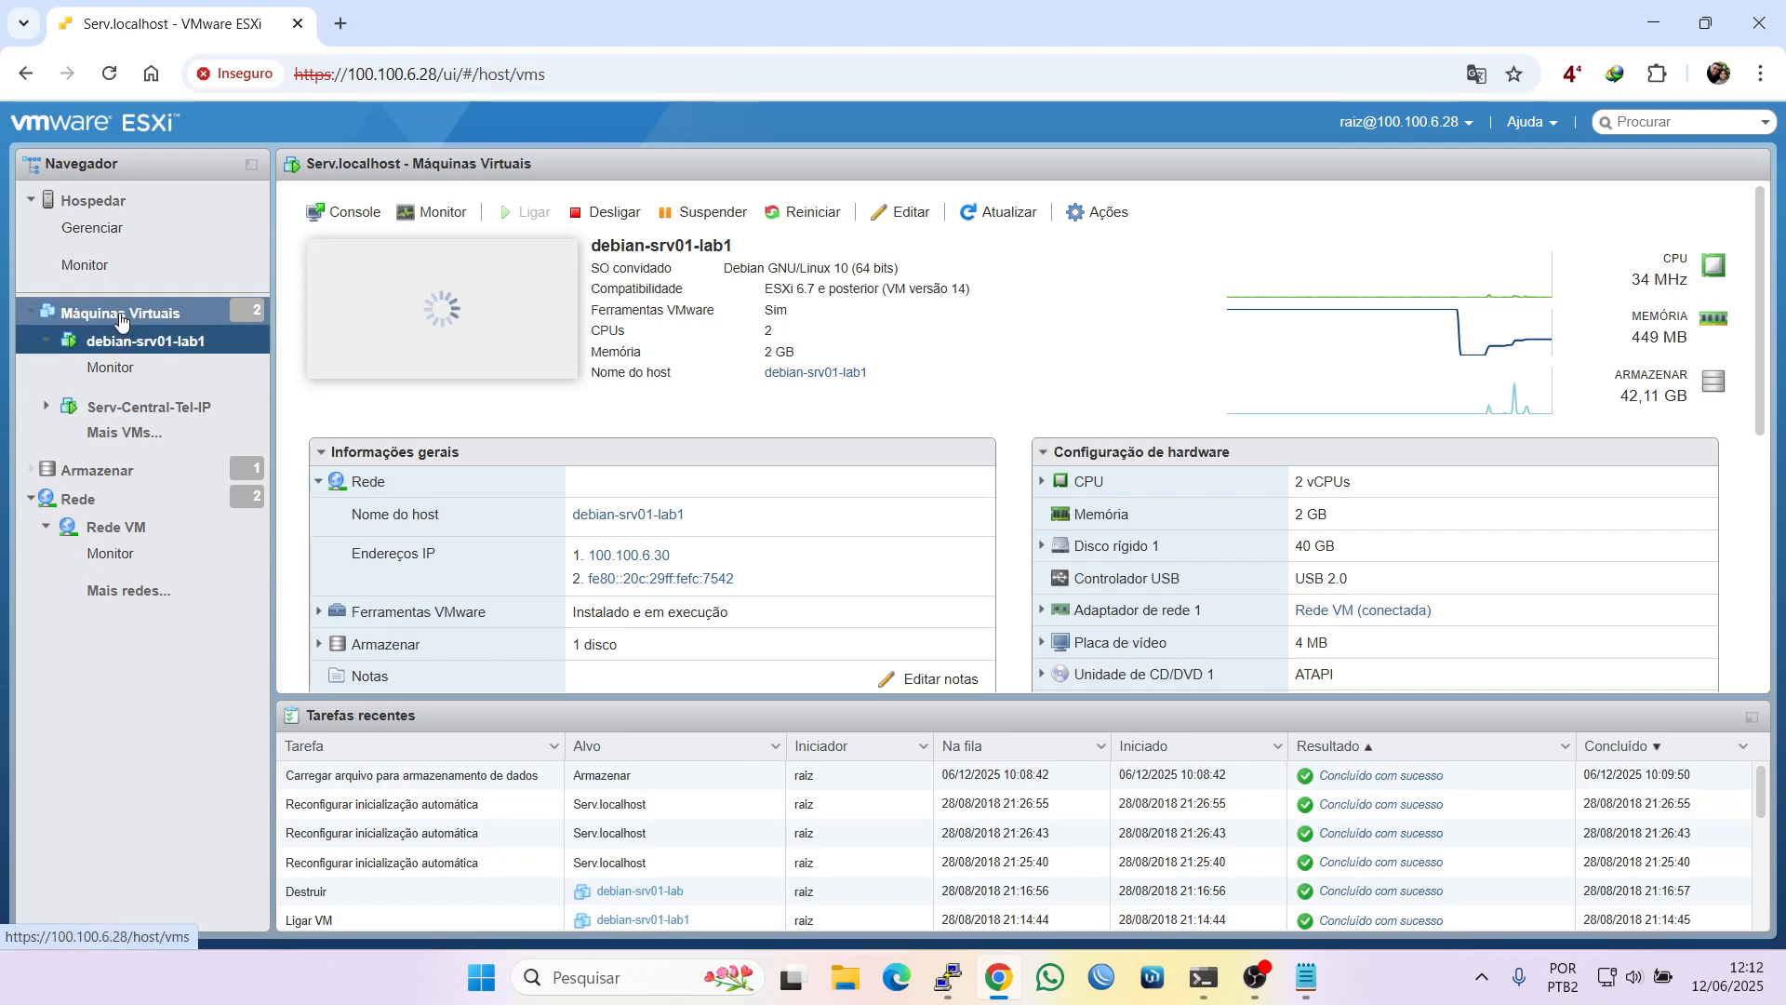
left_click(120, 319)
left_click(386, 296)
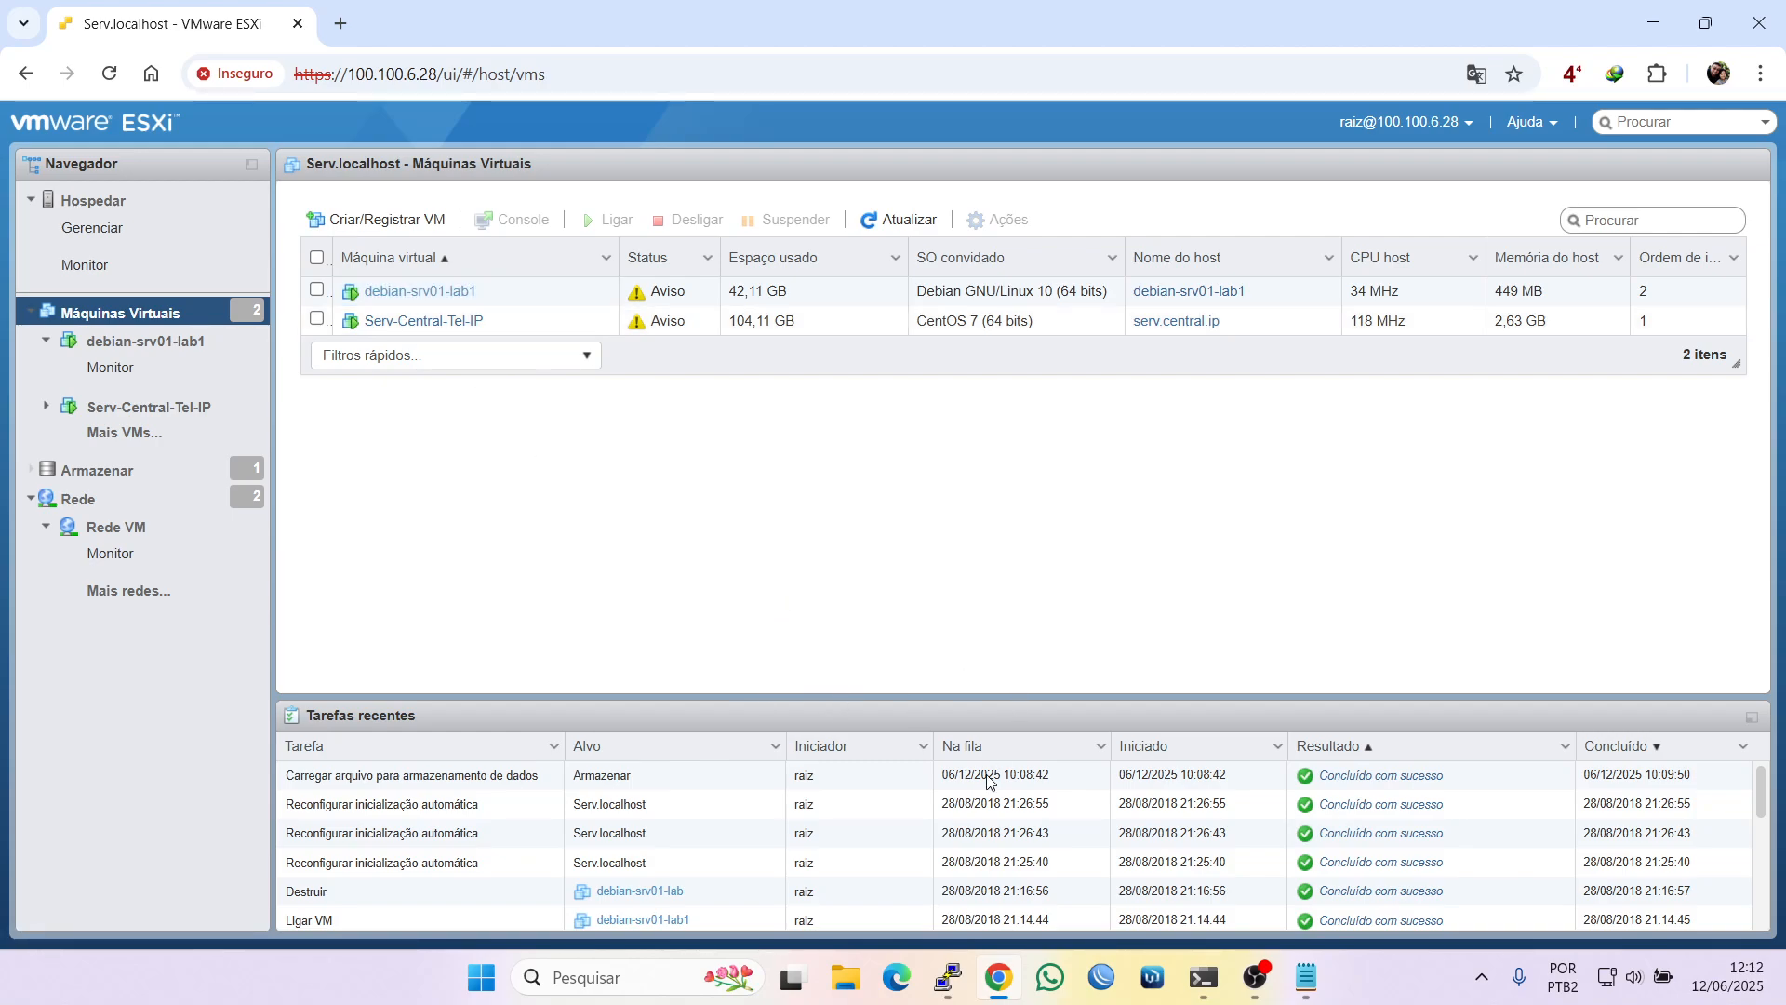
right_click(897, 854)
left_click(707, 549)
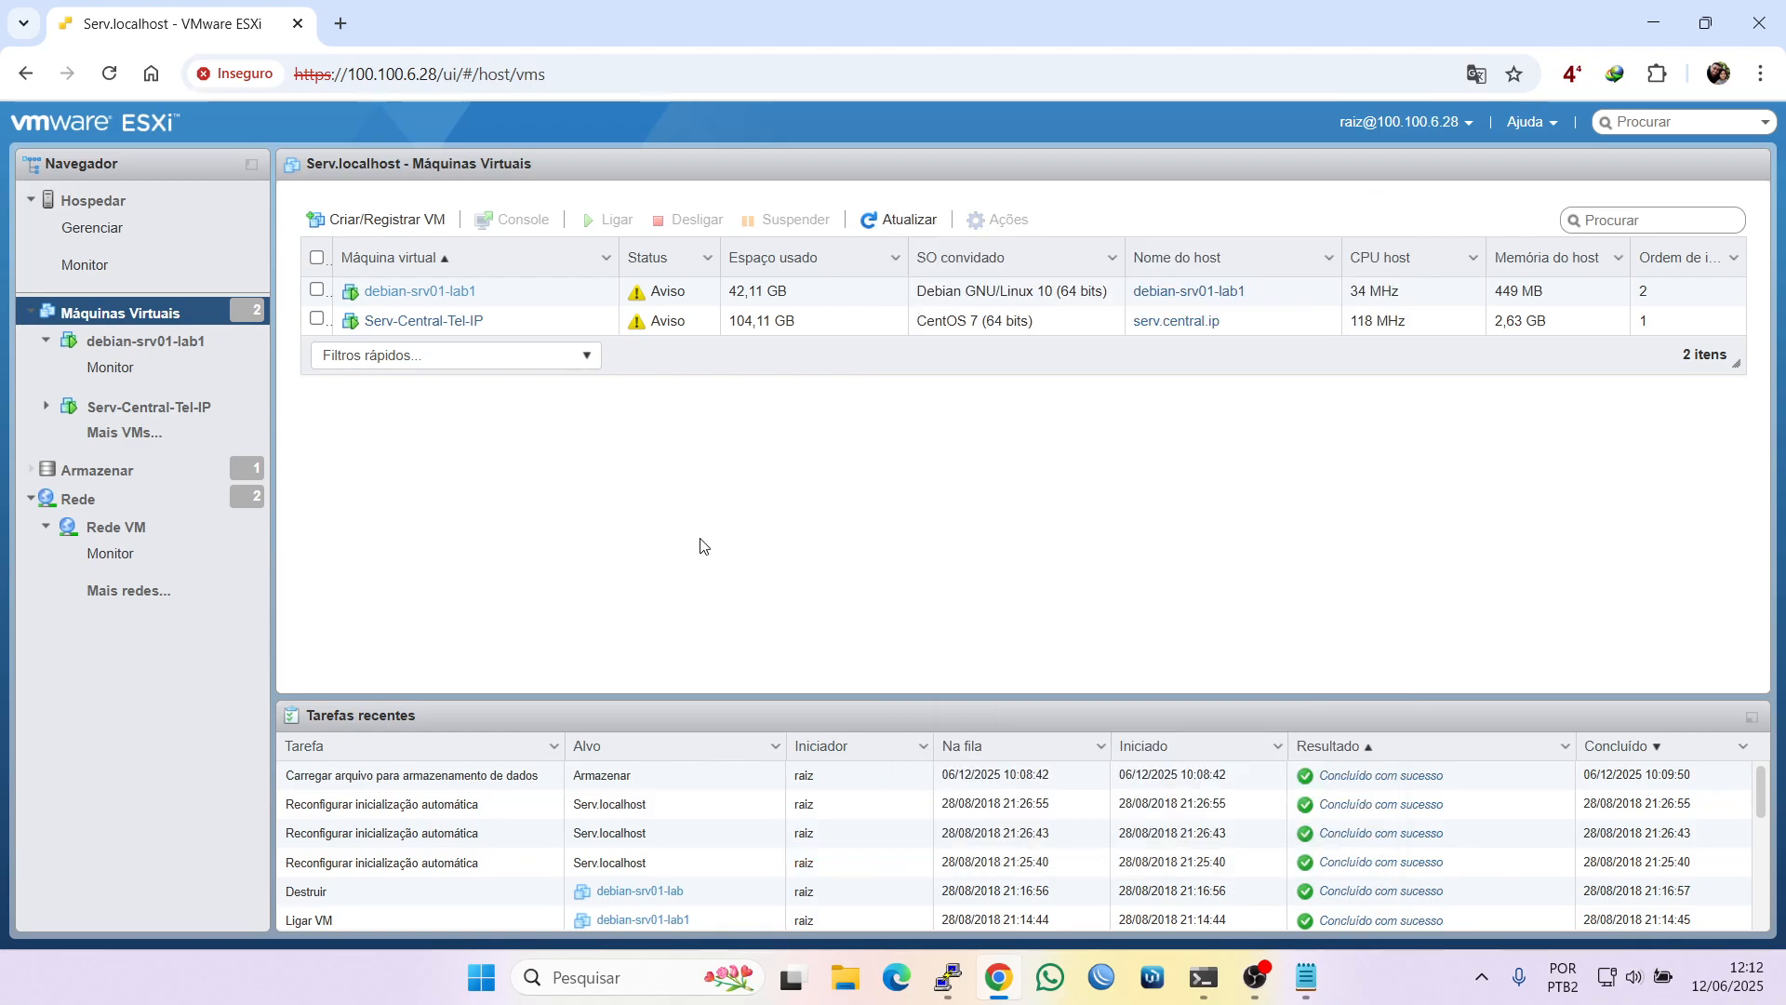
left_click(400, 294)
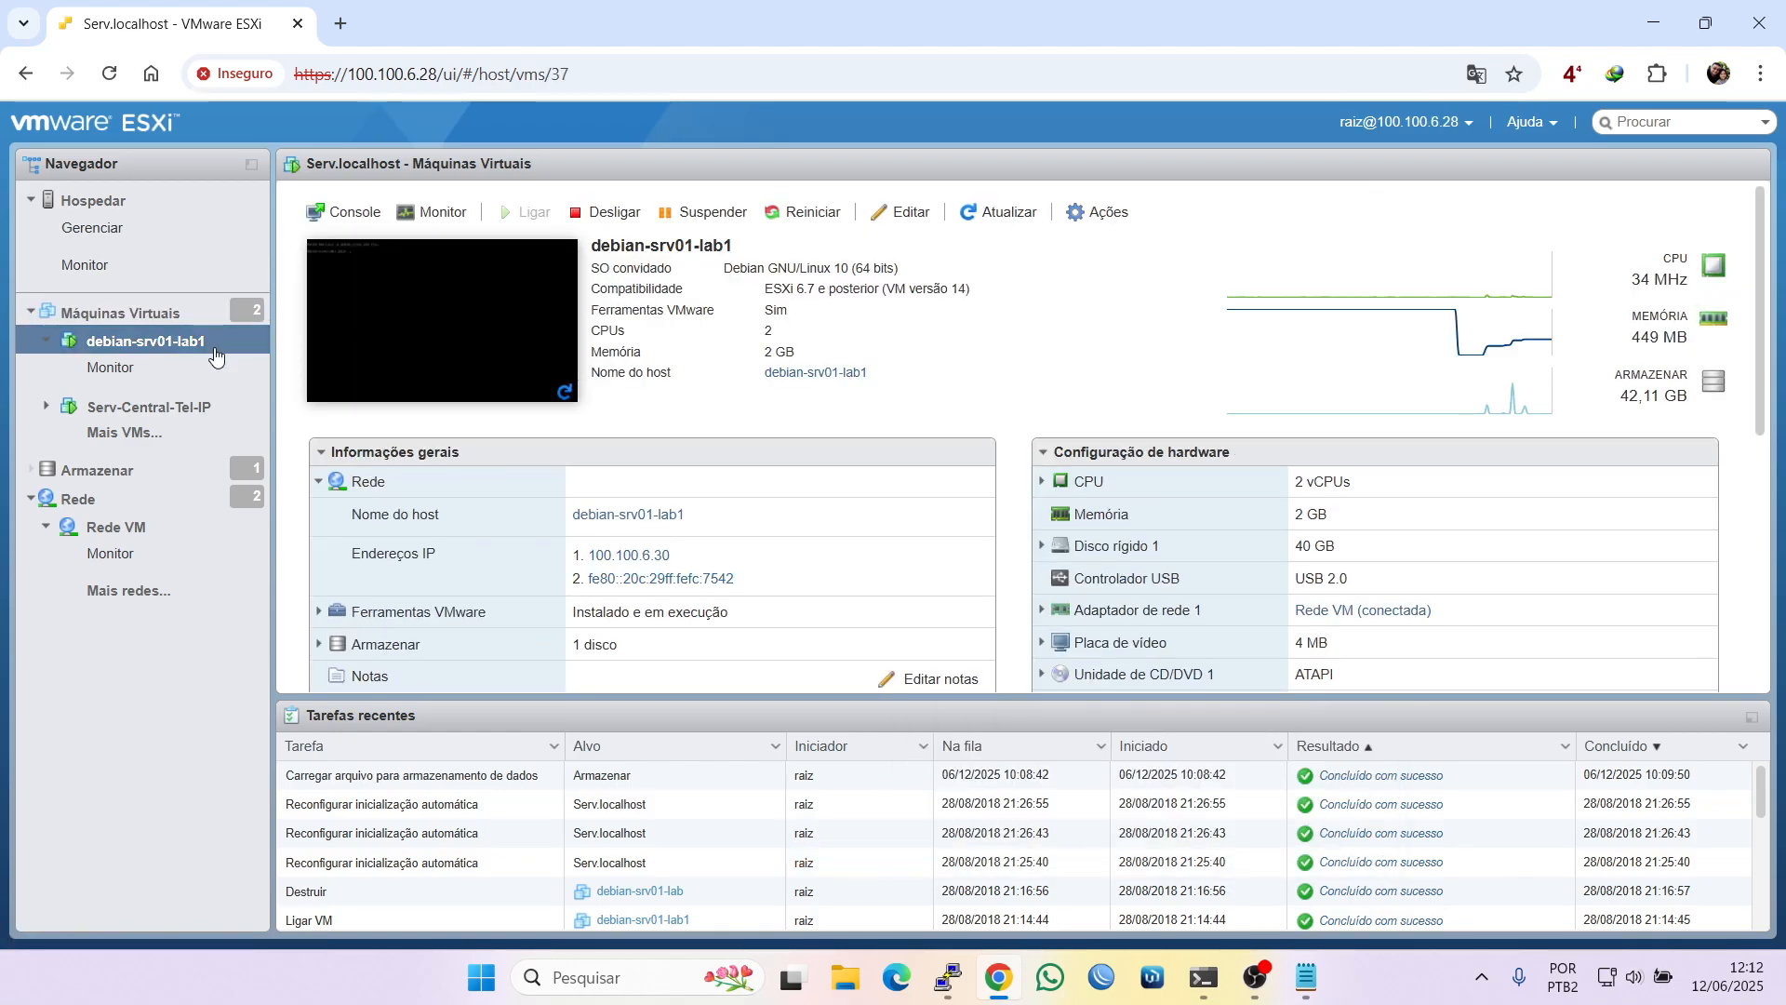
left_click(120, 314)
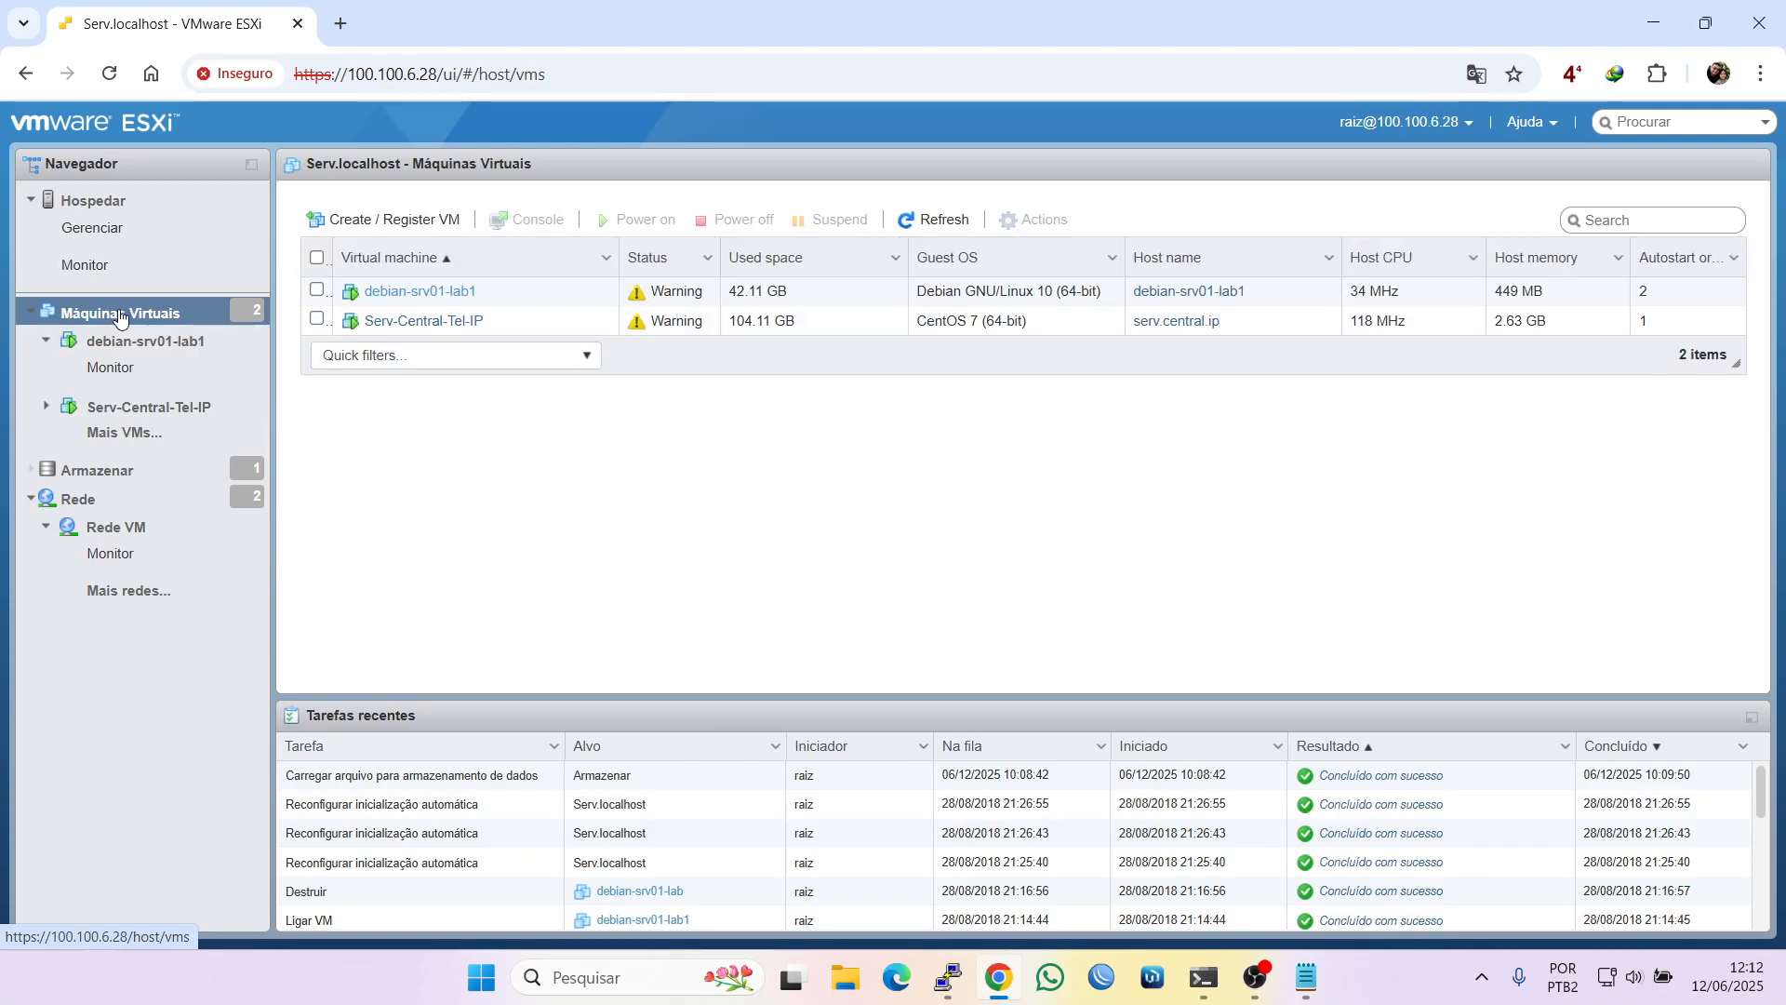
left_click(1476, 74)
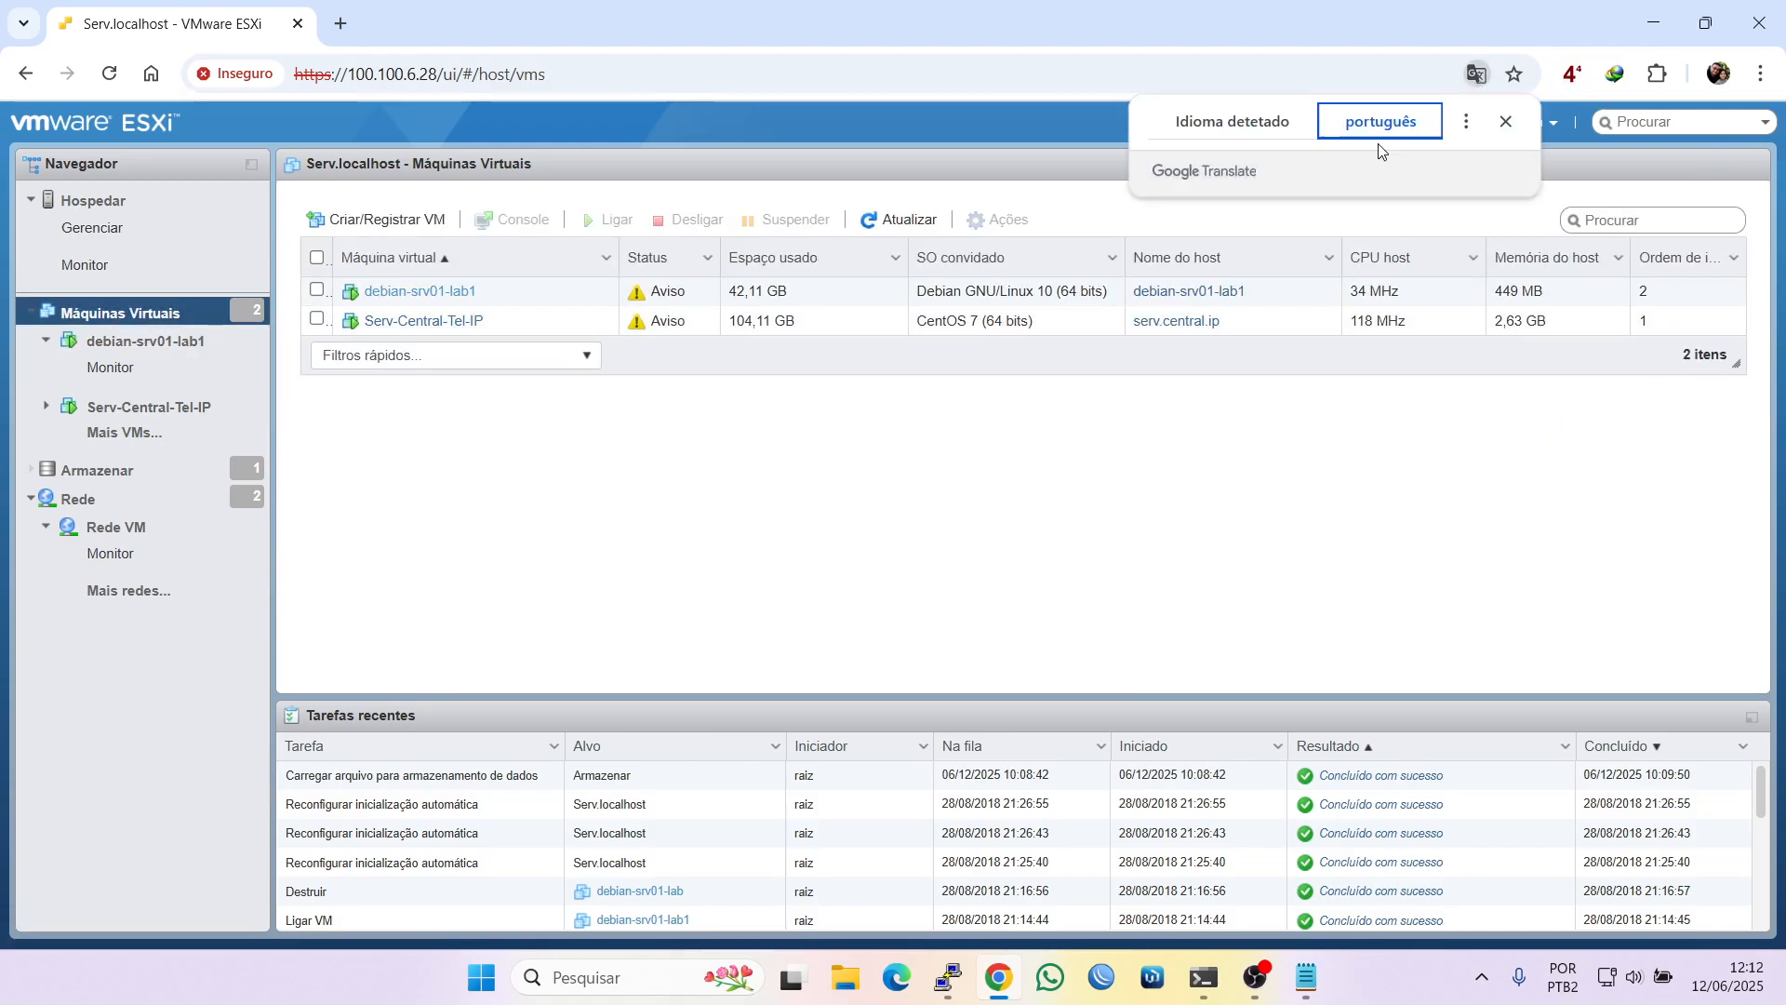
left_click(1234, 121)
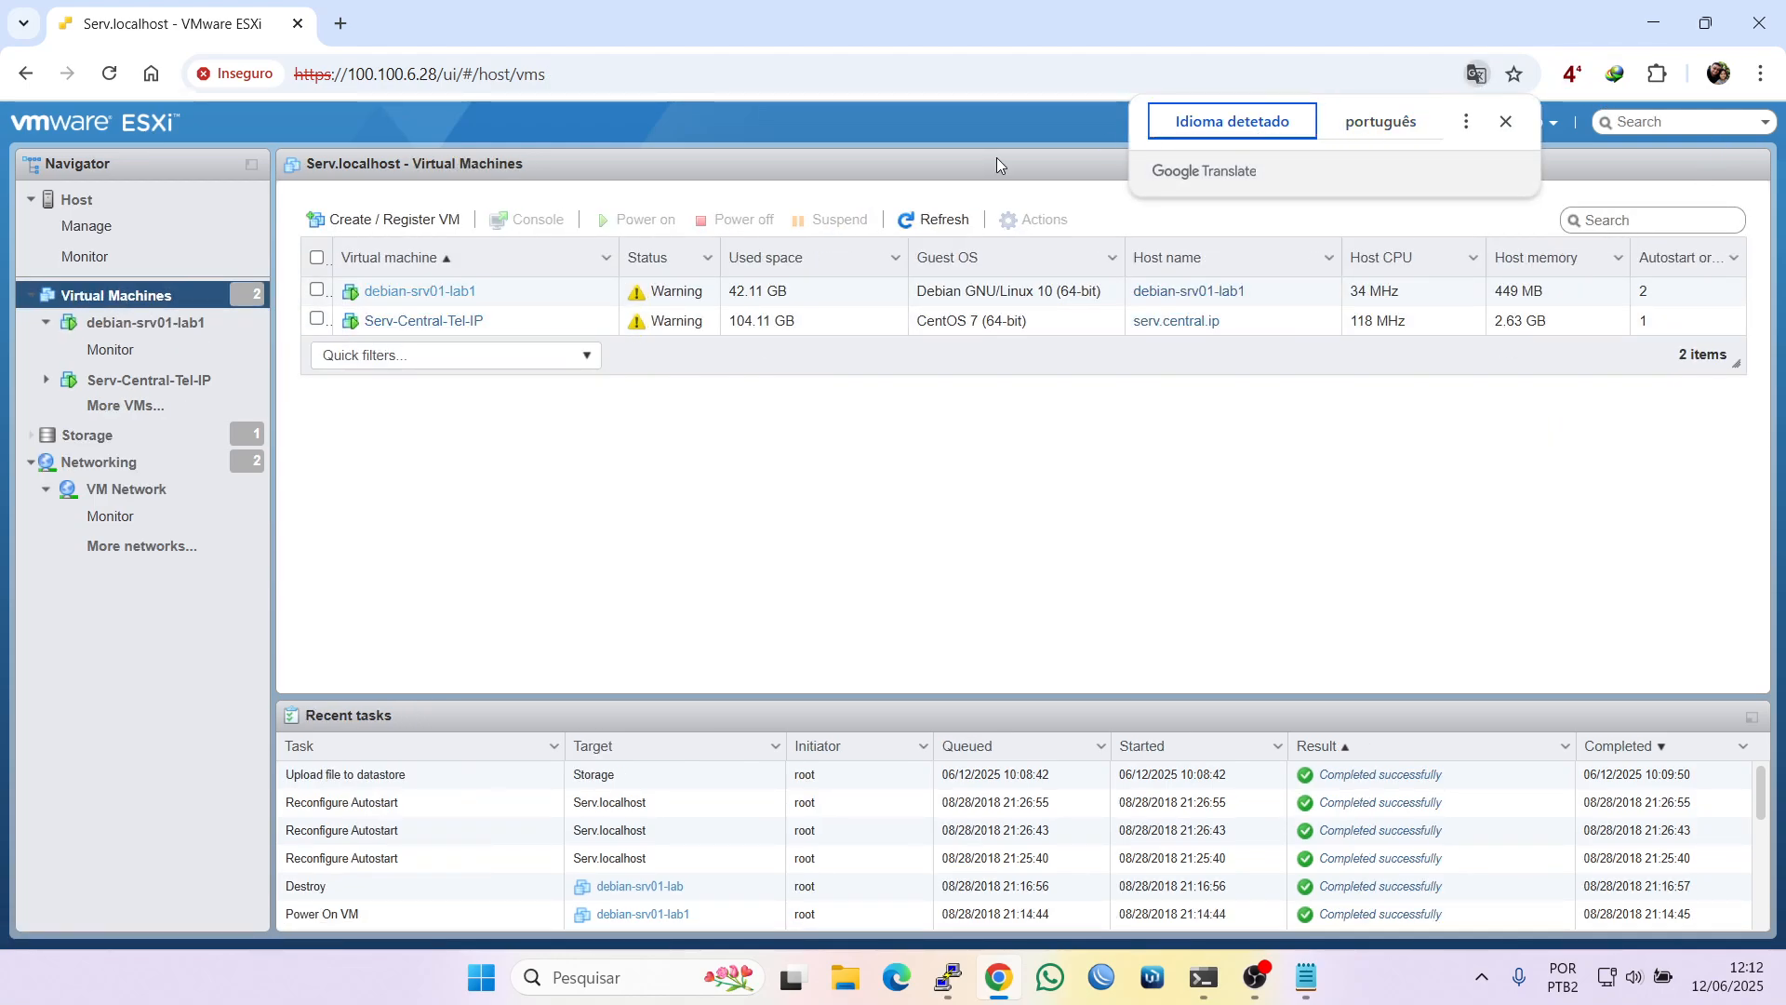
Set debian-srv01-lab1 to start earlier in the autostart order, ahead of Serv-Central-Tel-IP
right_click(428, 303)
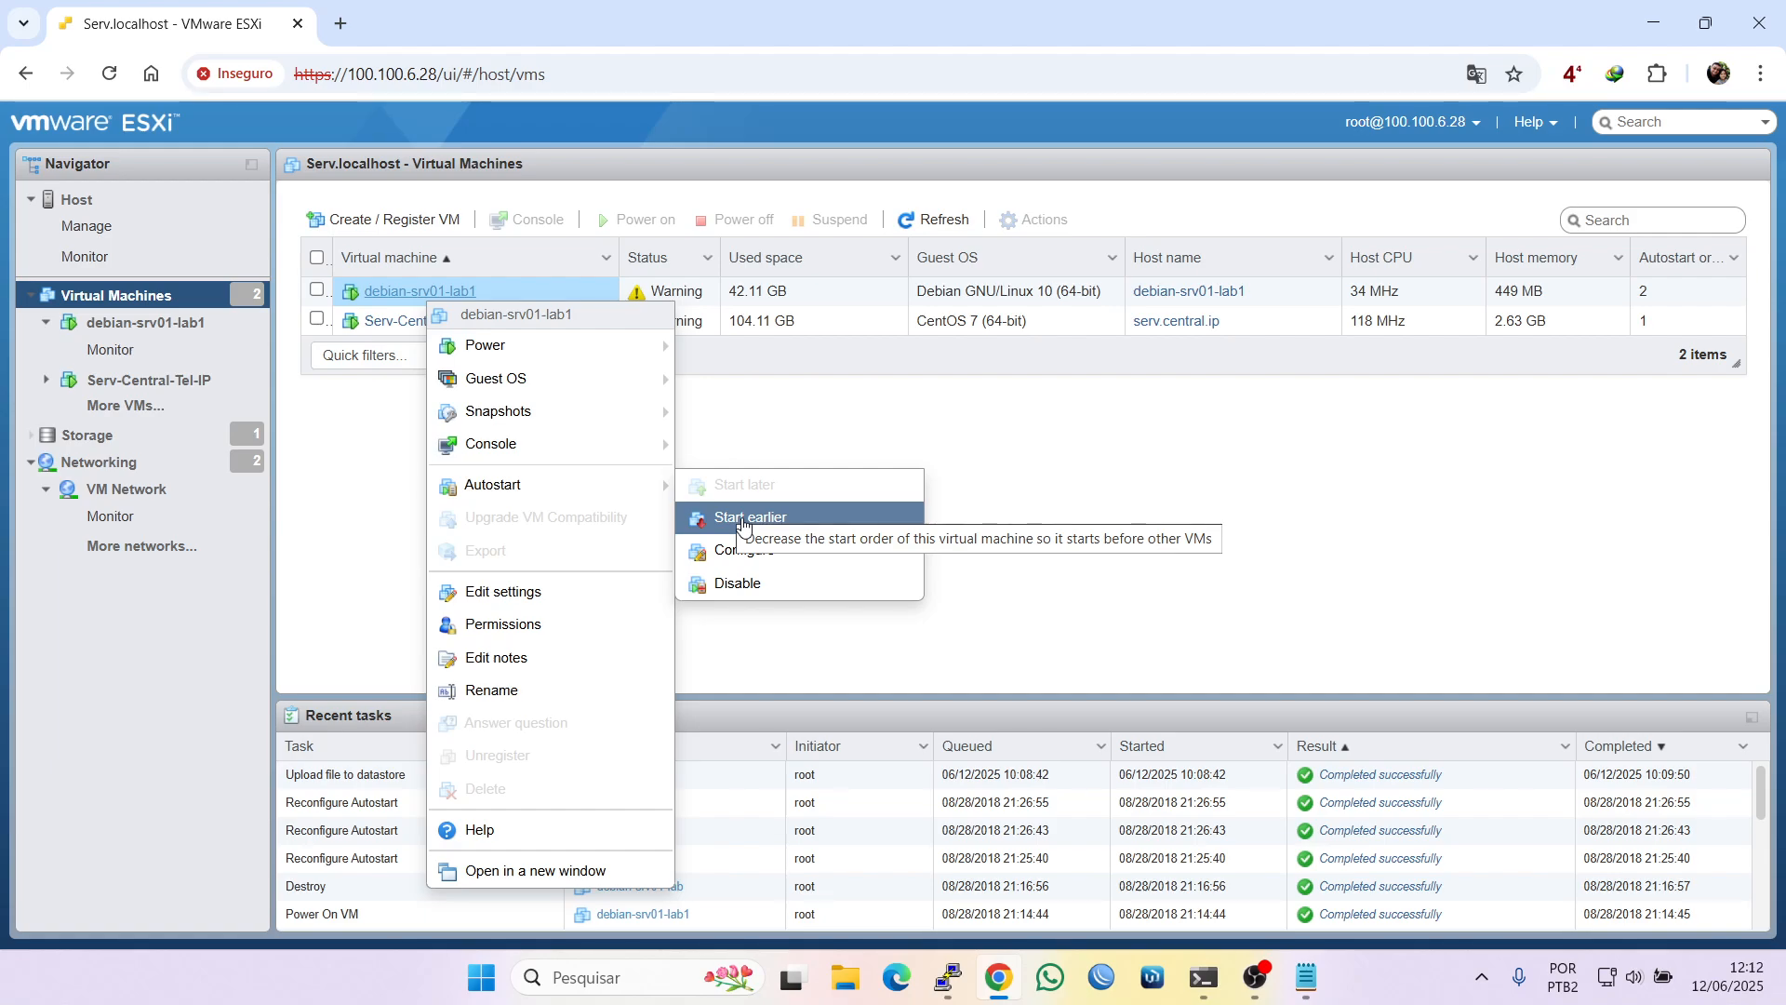
left_click(790, 439)
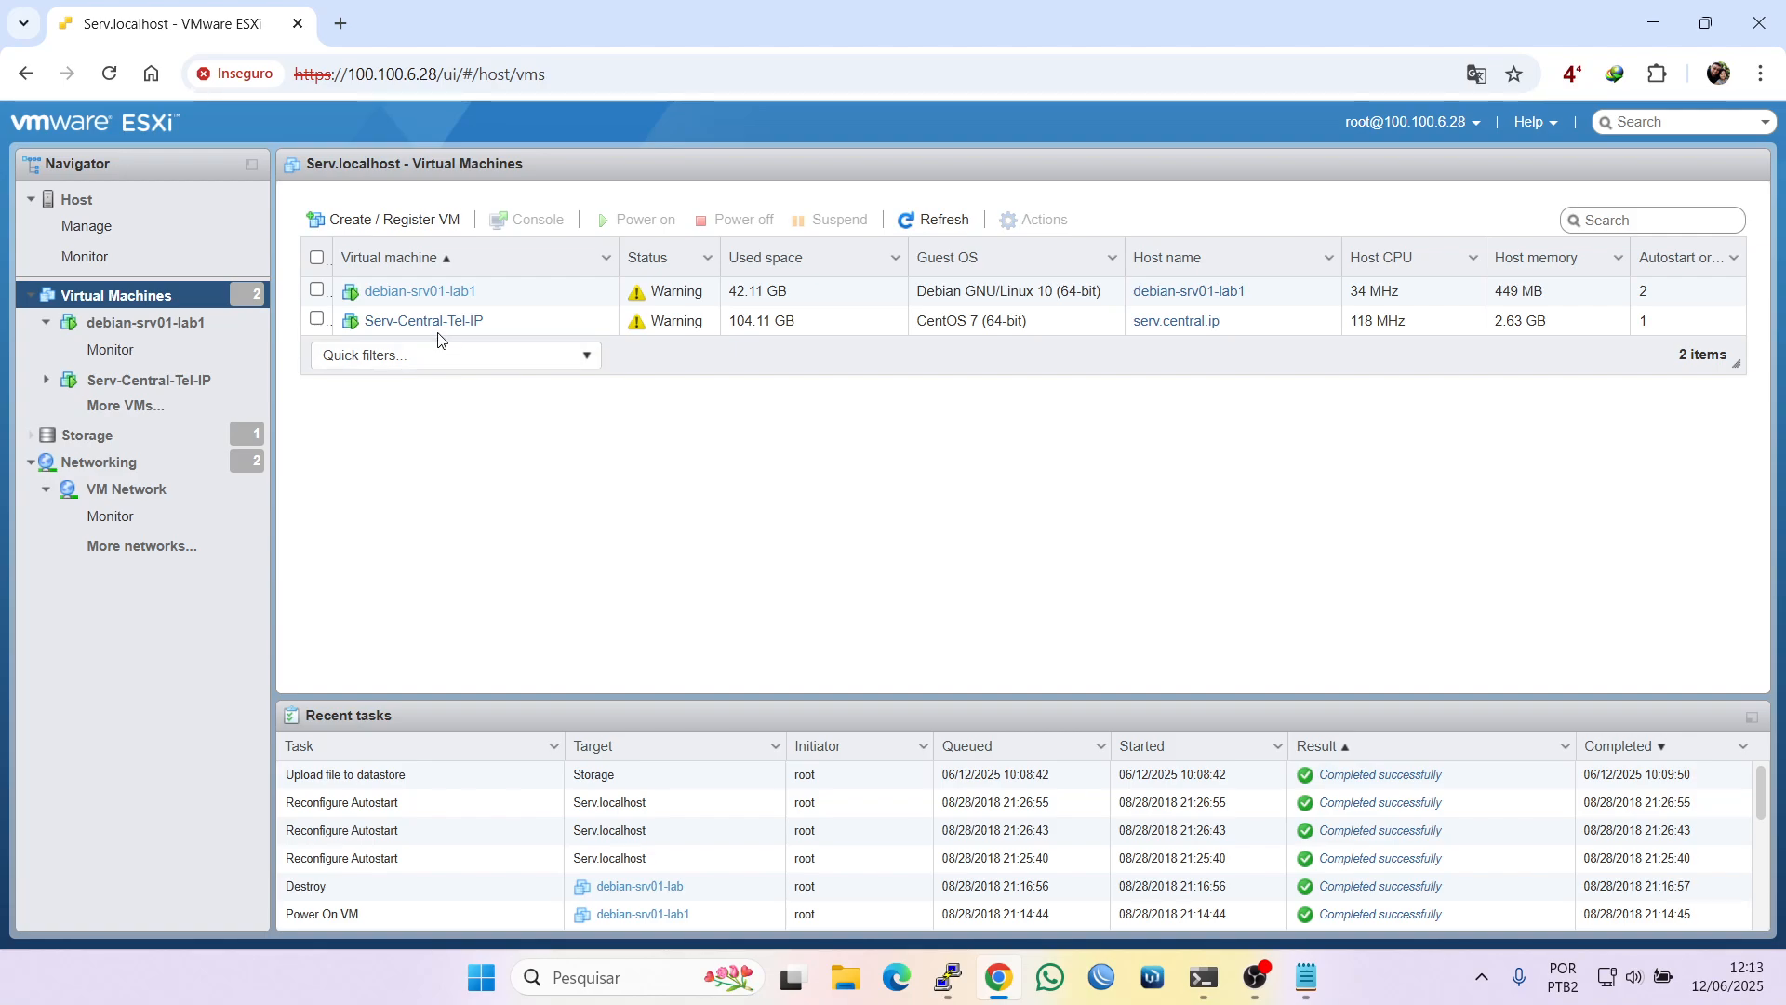
right_click(429, 291)
mouse_move(503, 479)
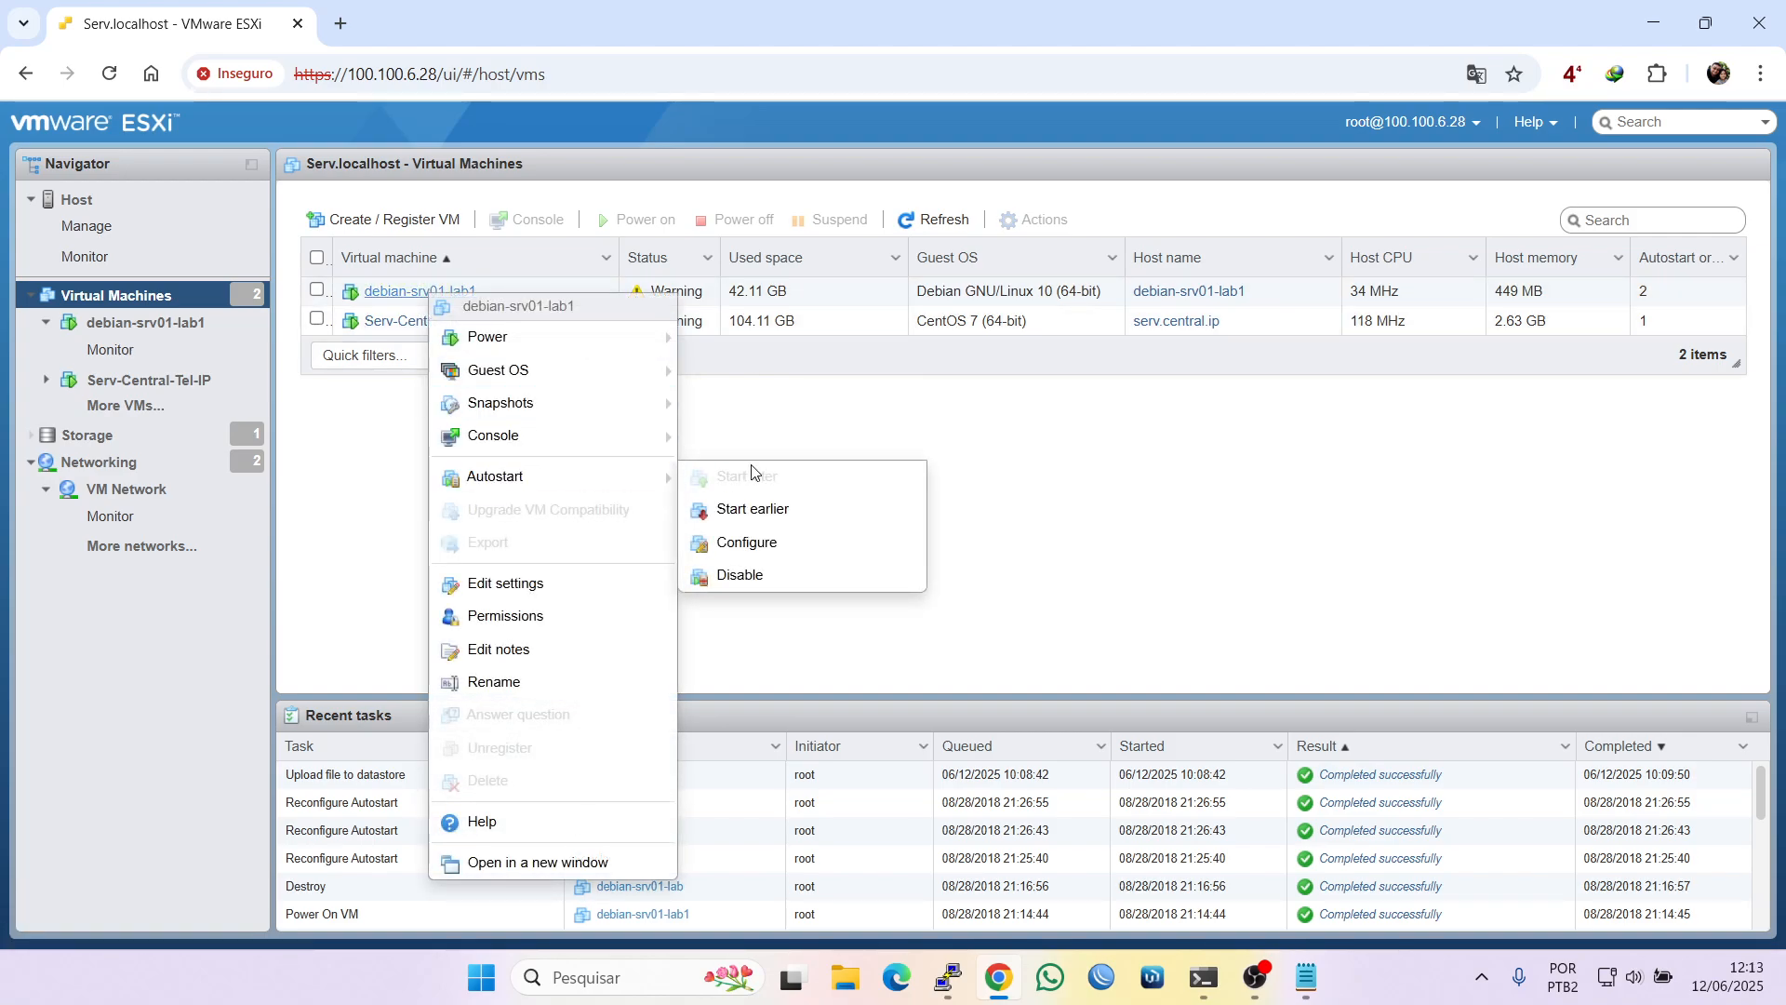
left_click(730, 519)
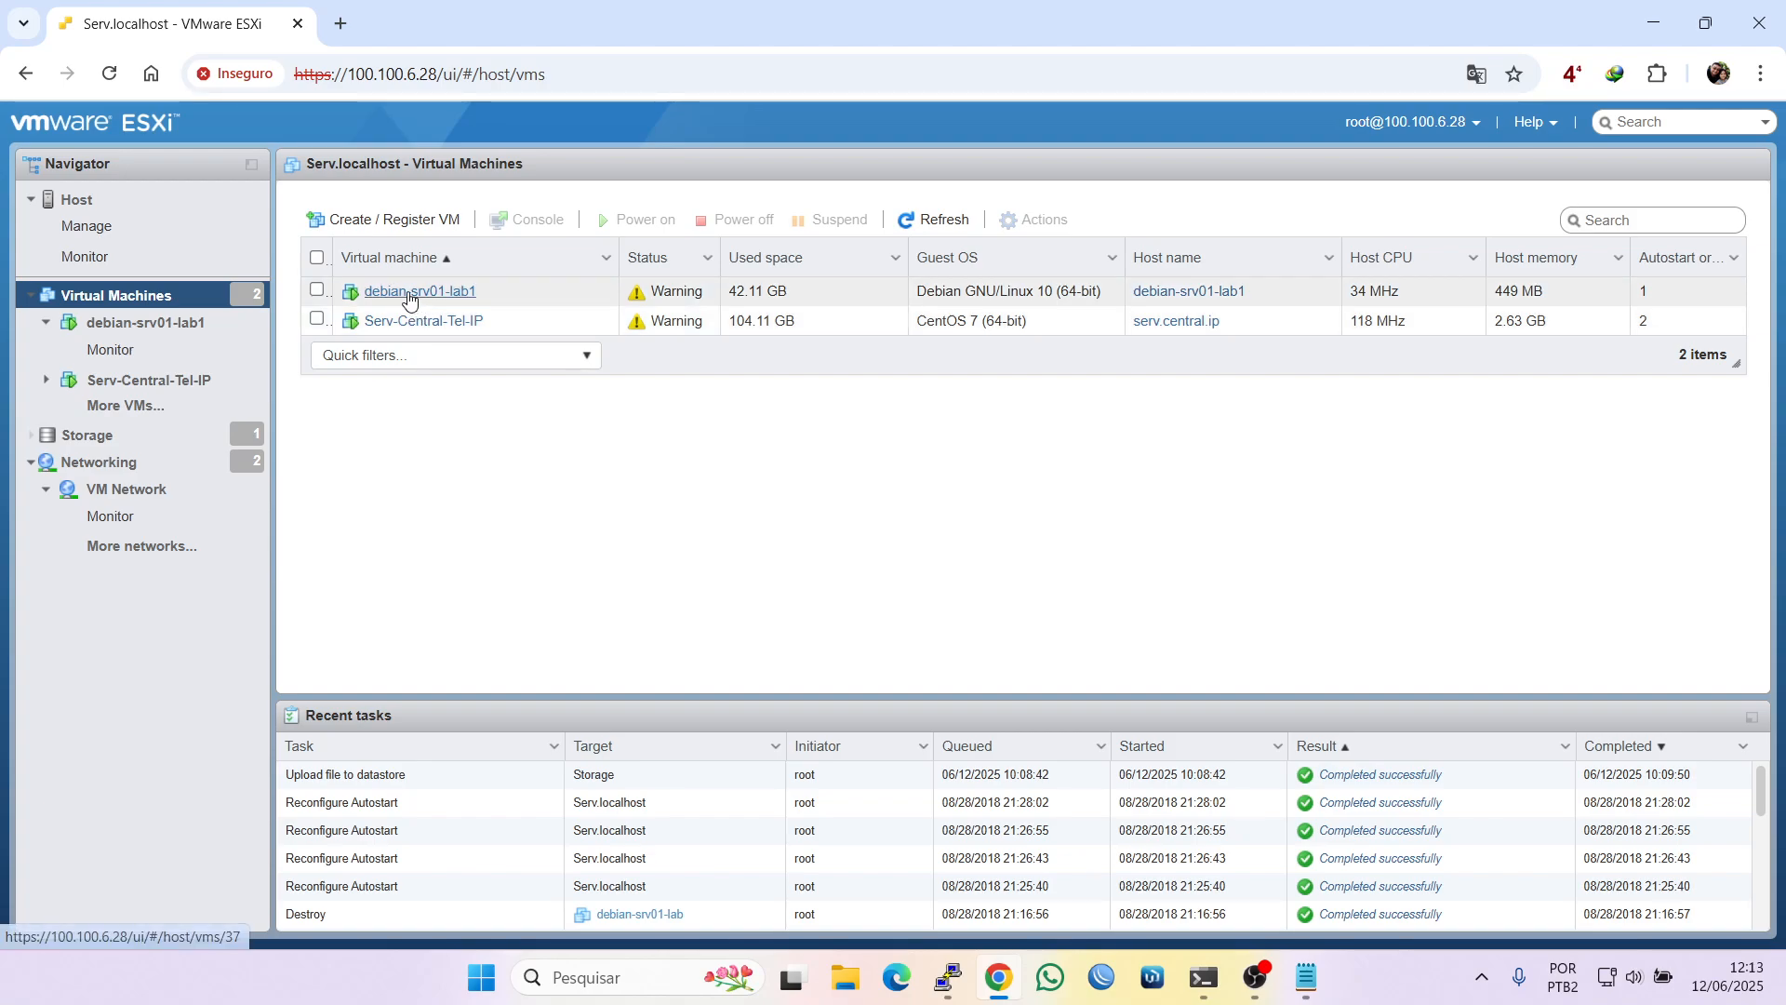
Review the autostart delay, stop action and heartbeat settings of debian-srv01-lab1 and close them without saving
right_click(460, 297)
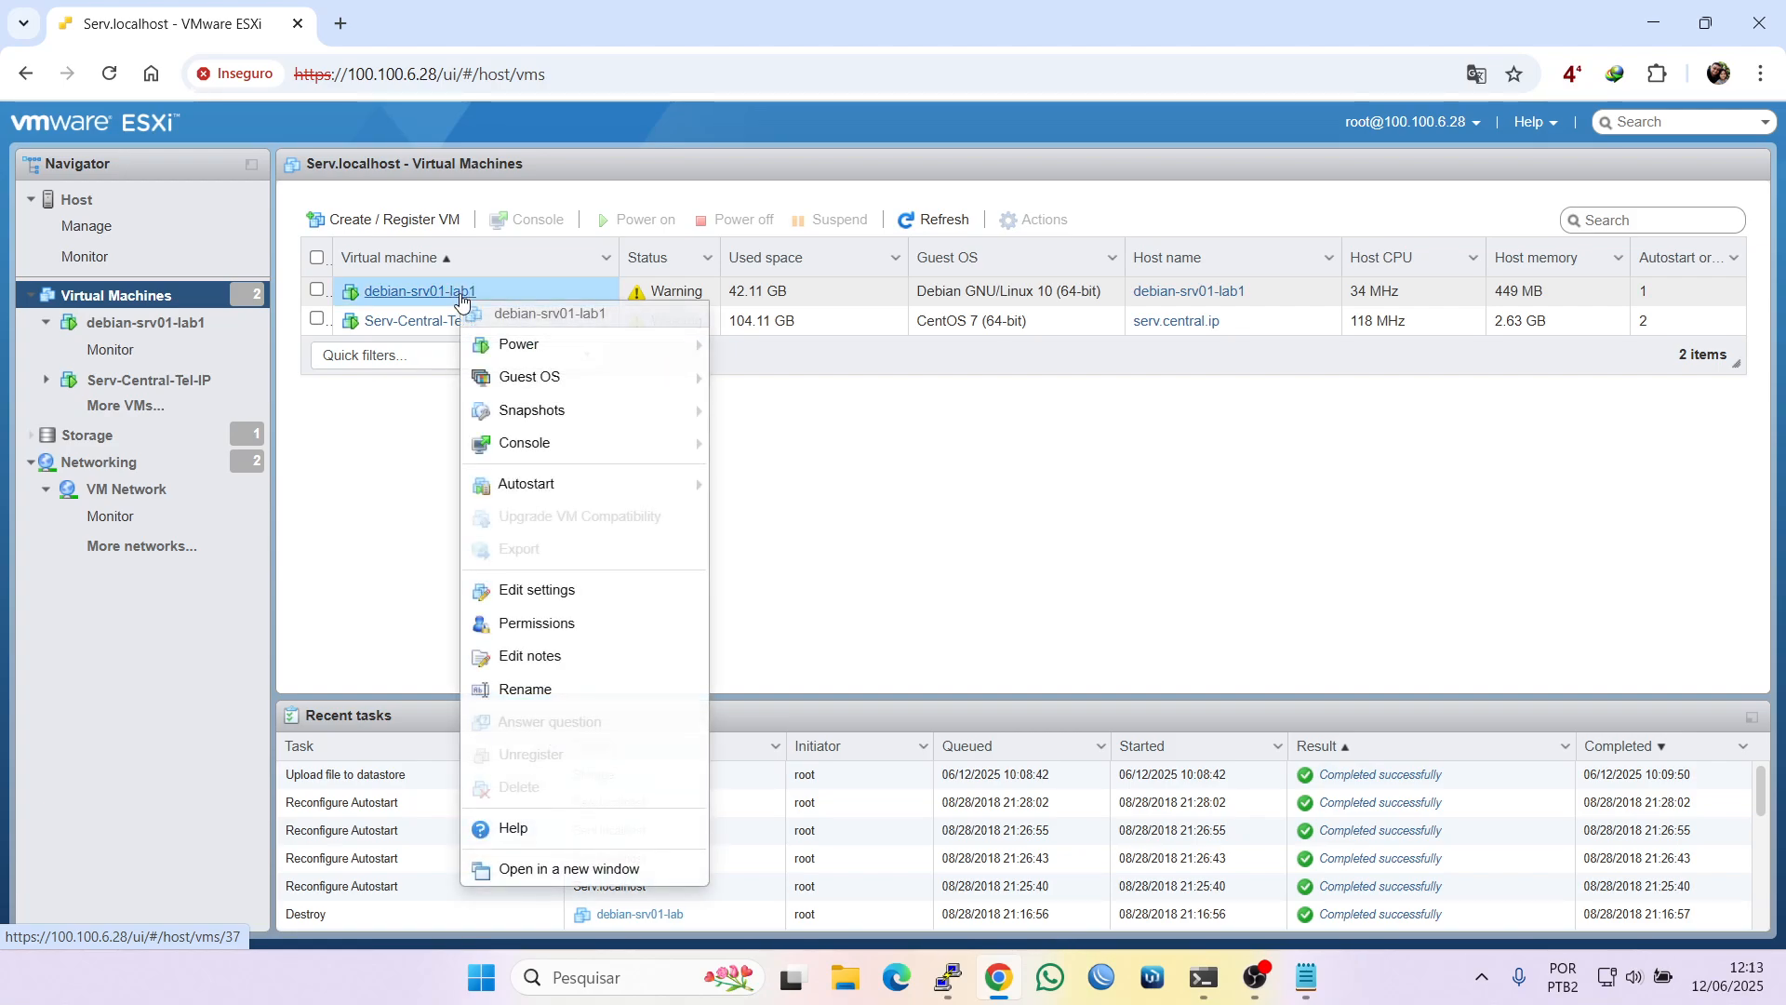
mouse_move(518, 483)
left_click(778, 549)
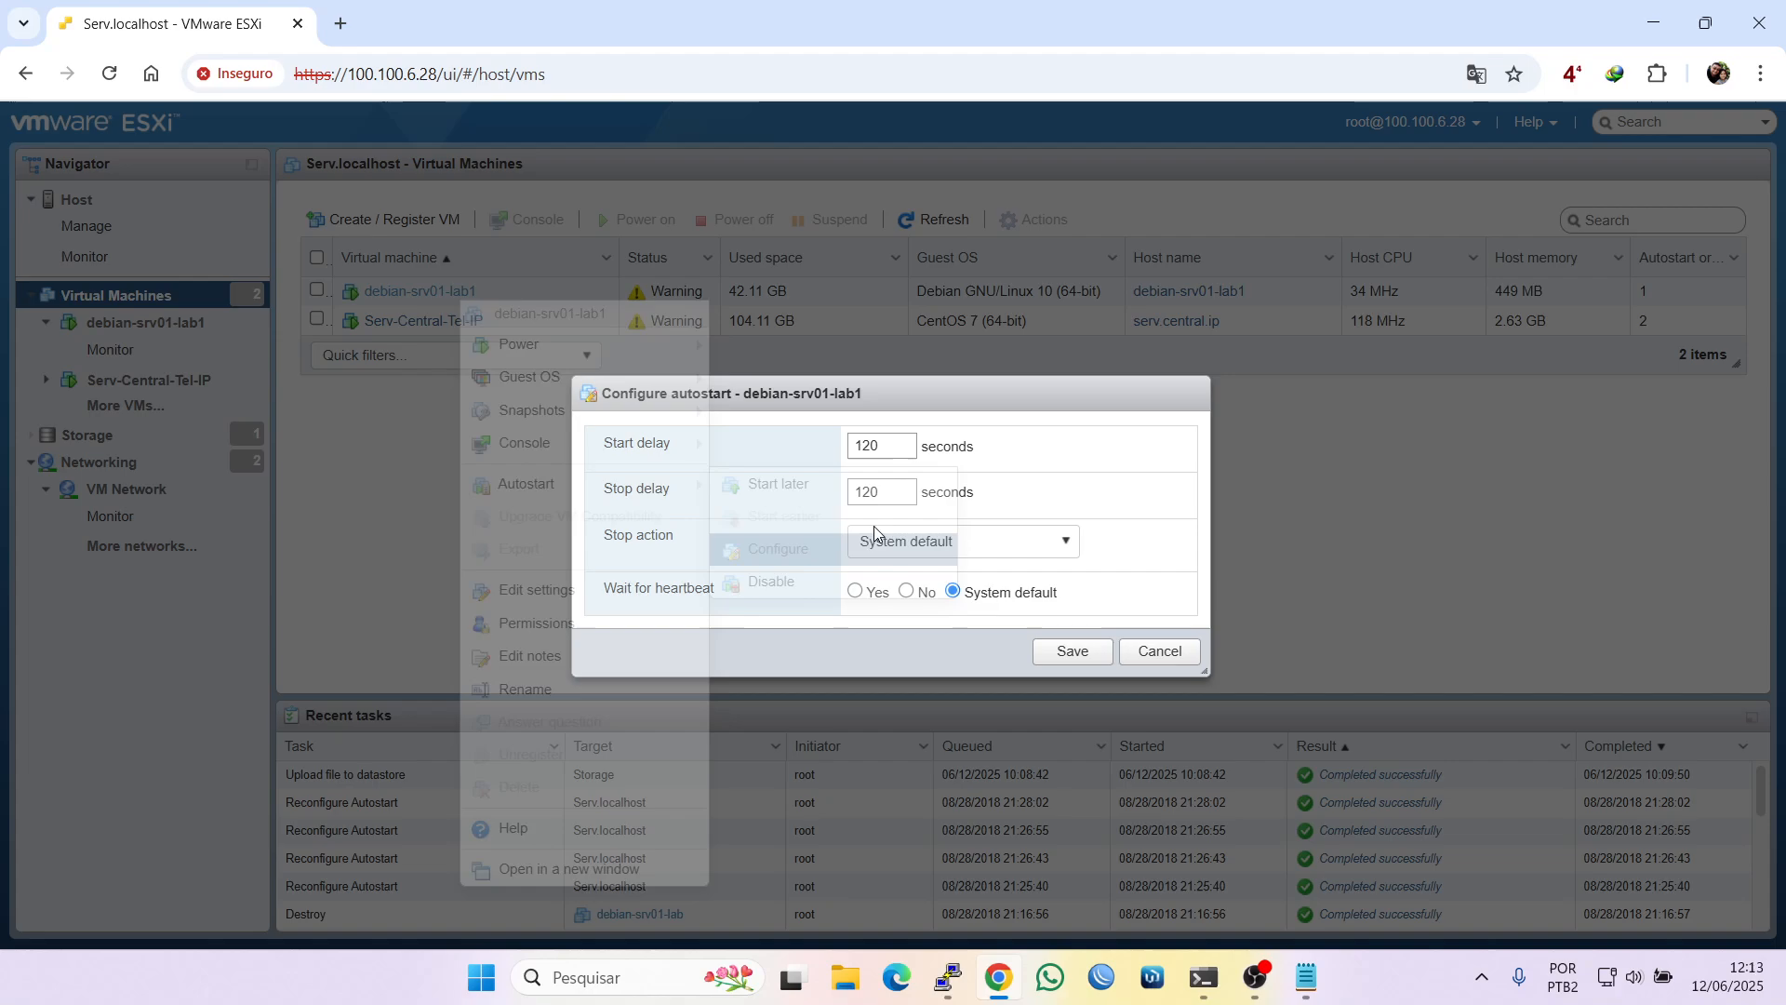
left_click_drag(859, 496, 889, 496)
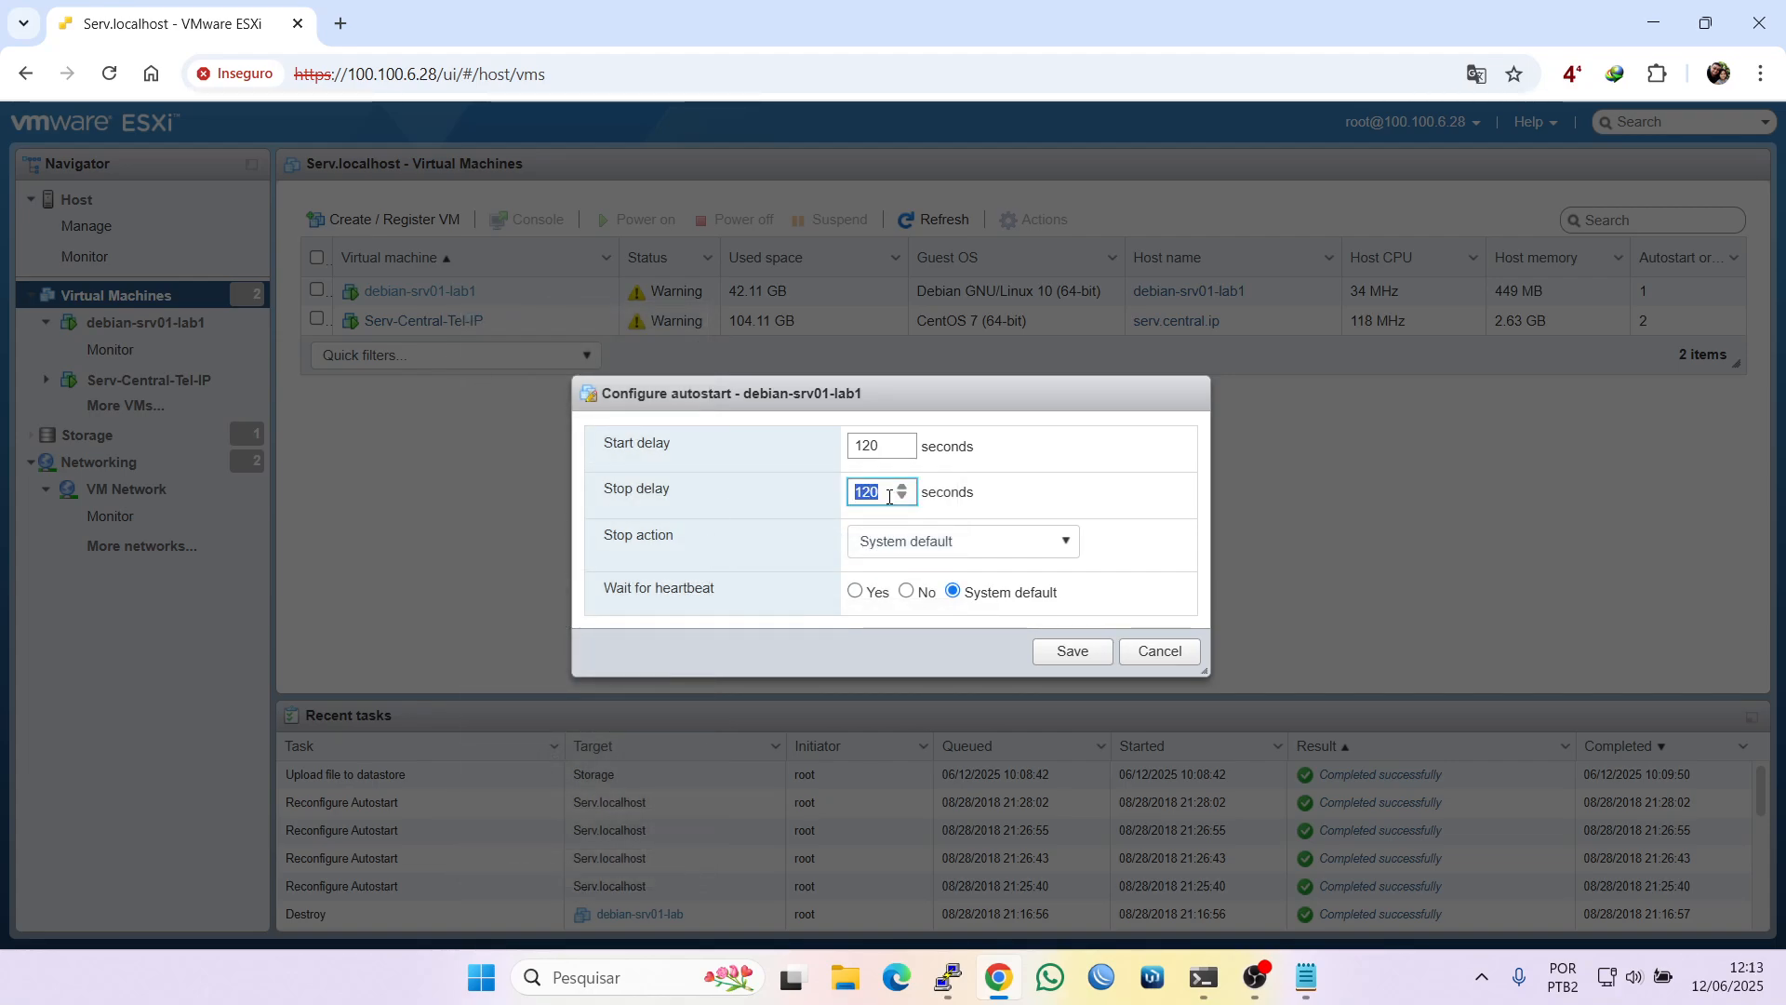
left_click(1154, 652)
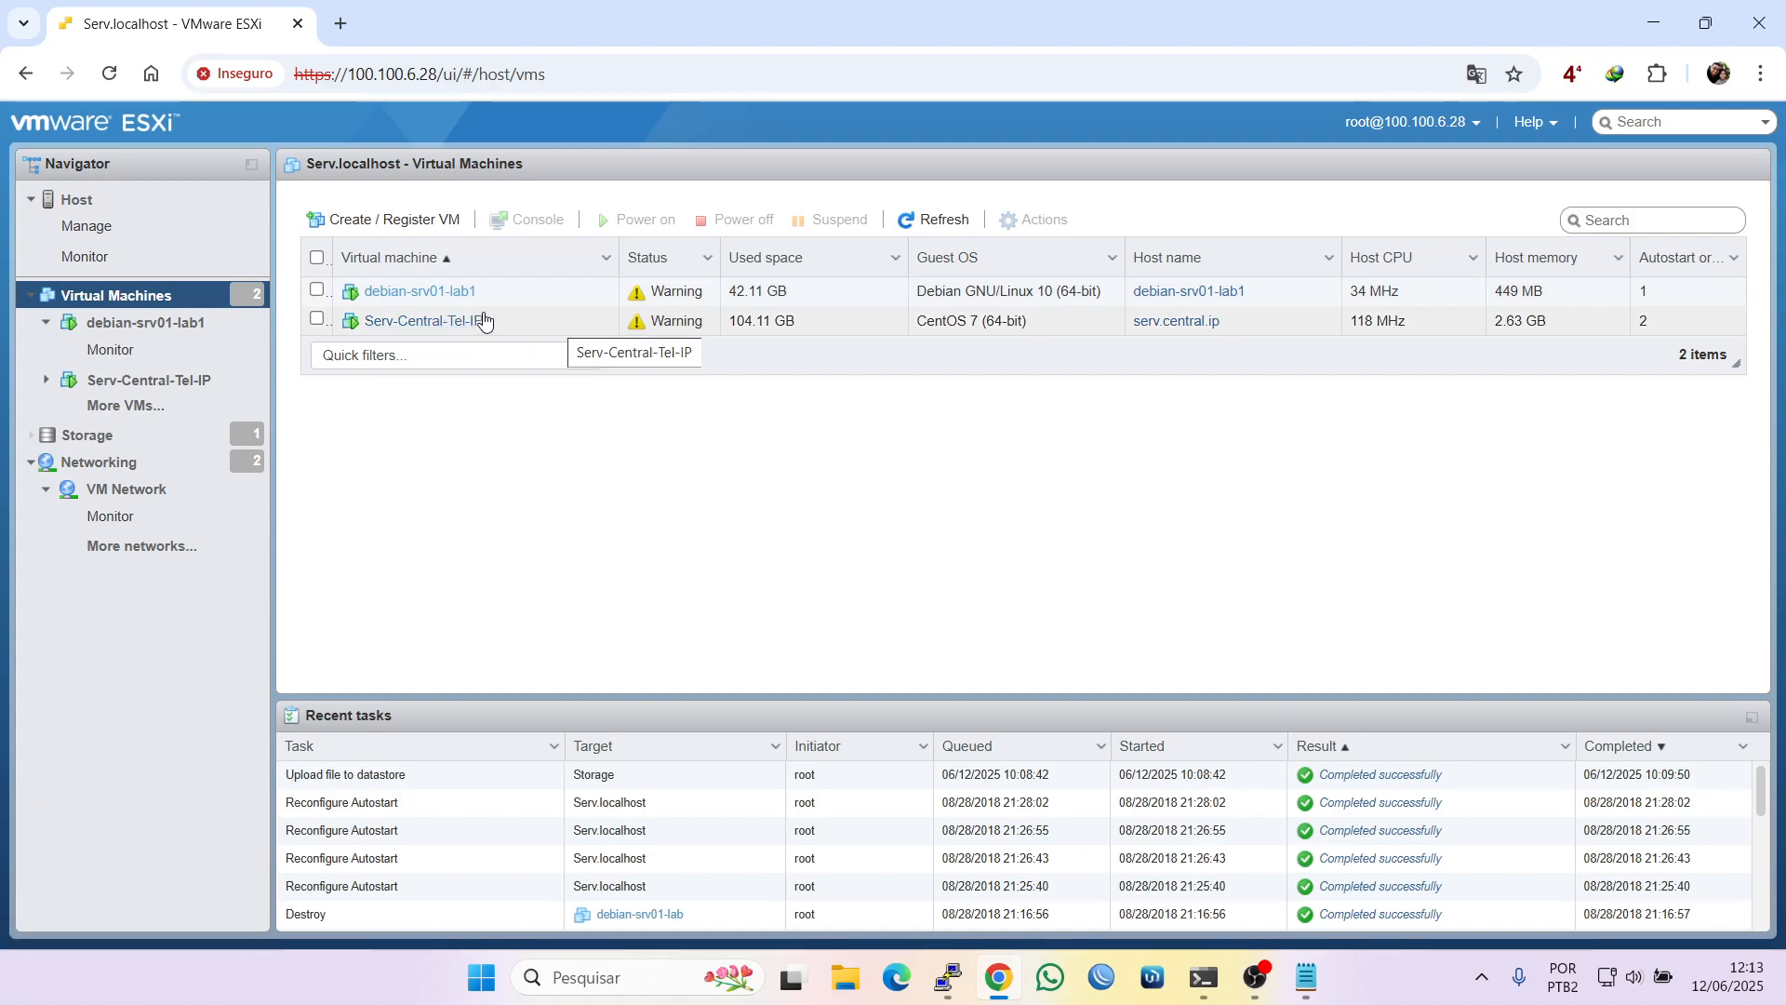
Move debian-srv01-lab1 to start after Serv-Central-Tel-IP in the autostart order and disable its autostart
right_click(420, 293)
mouse_move(492, 459)
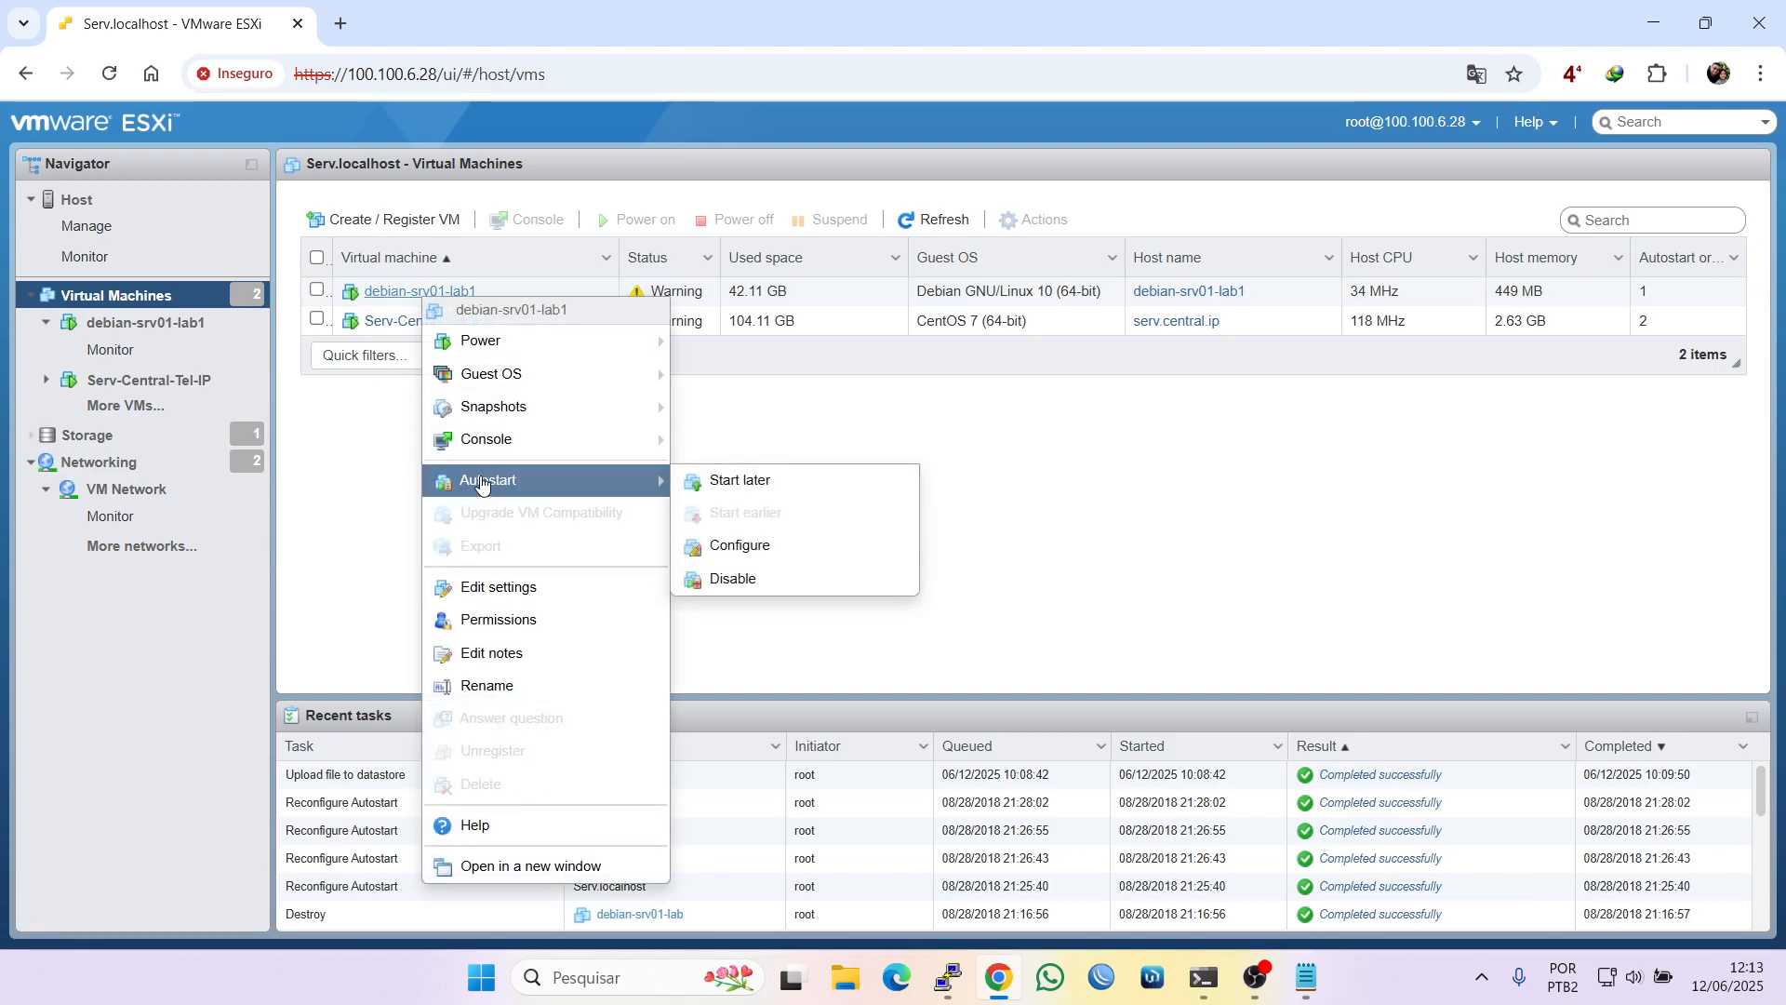
left_click(721, 483)
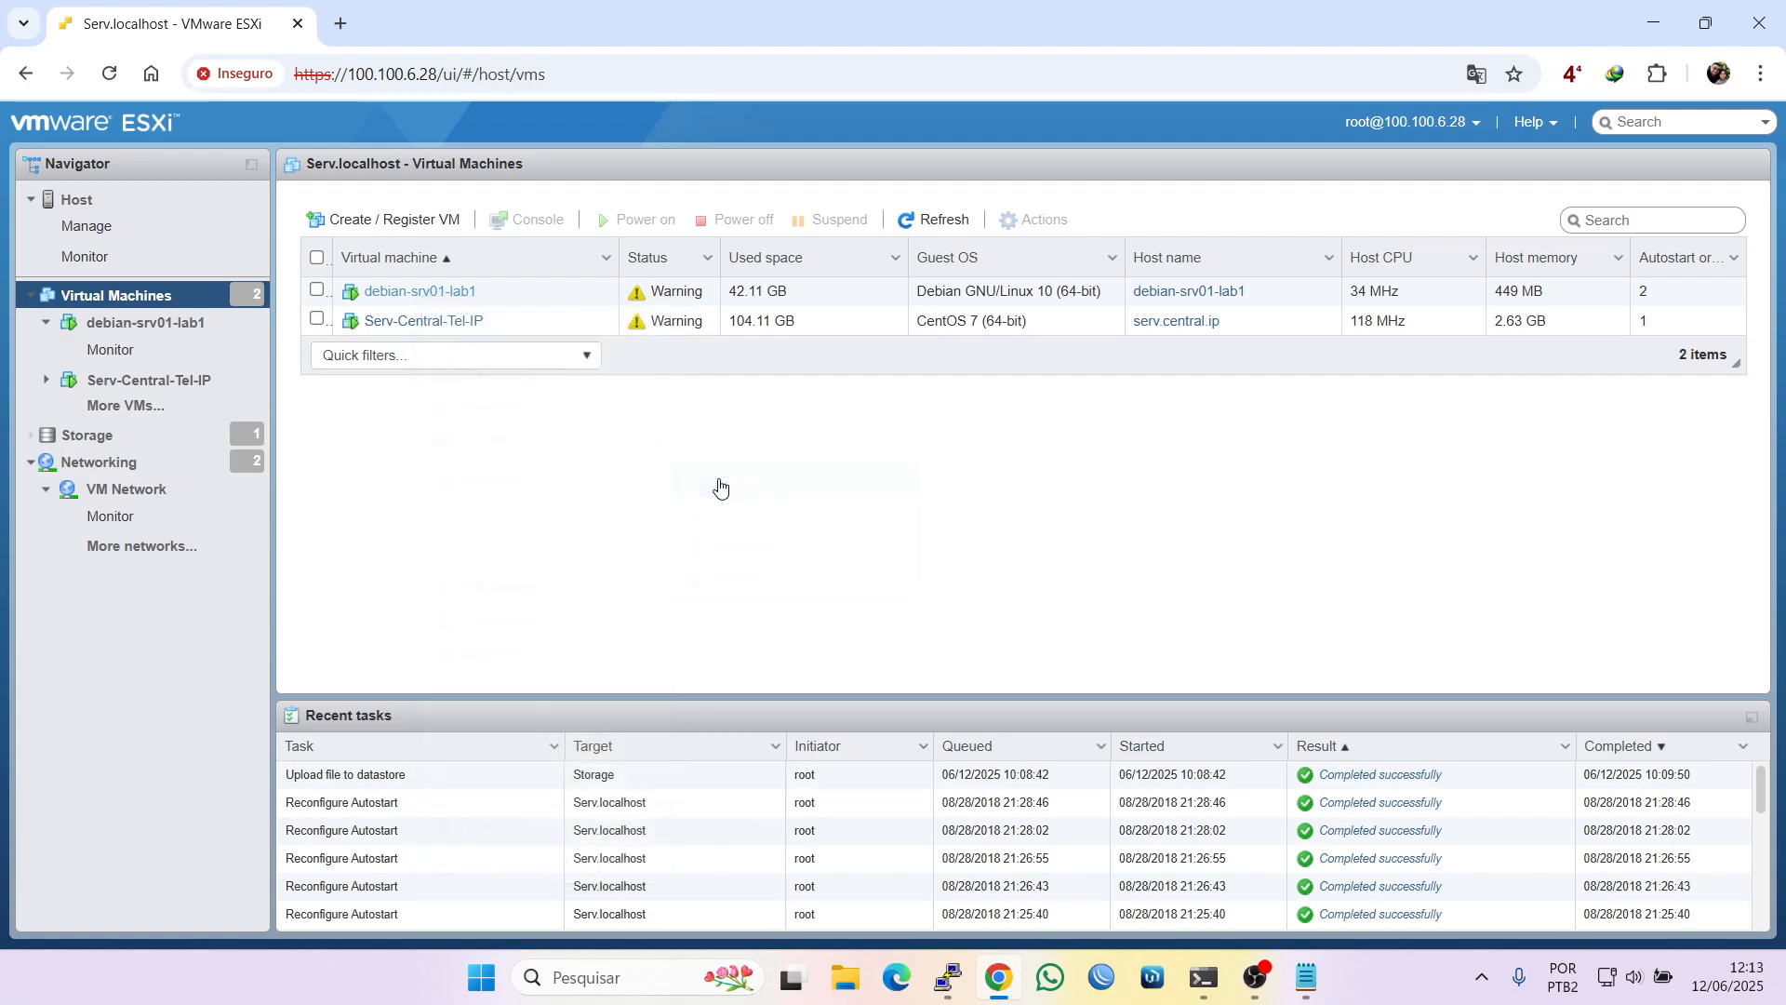
right_click(438, 297)
mouse_move(586, 477)
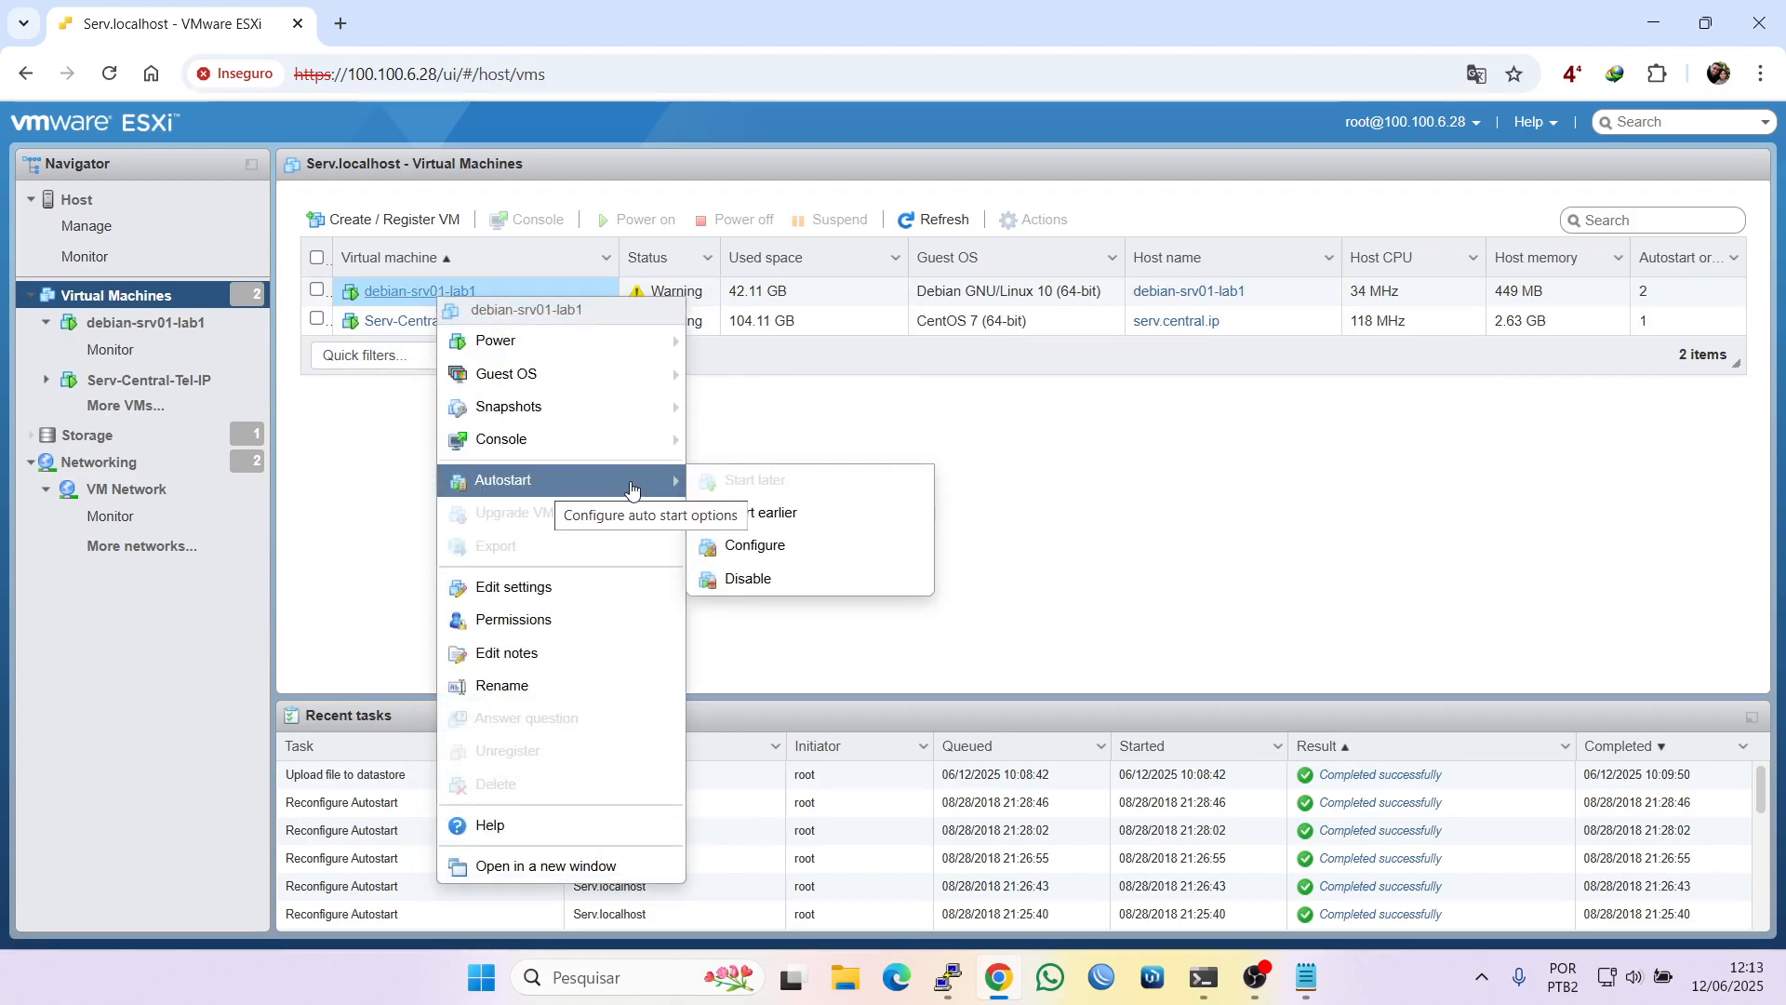
left_click(749, 579)
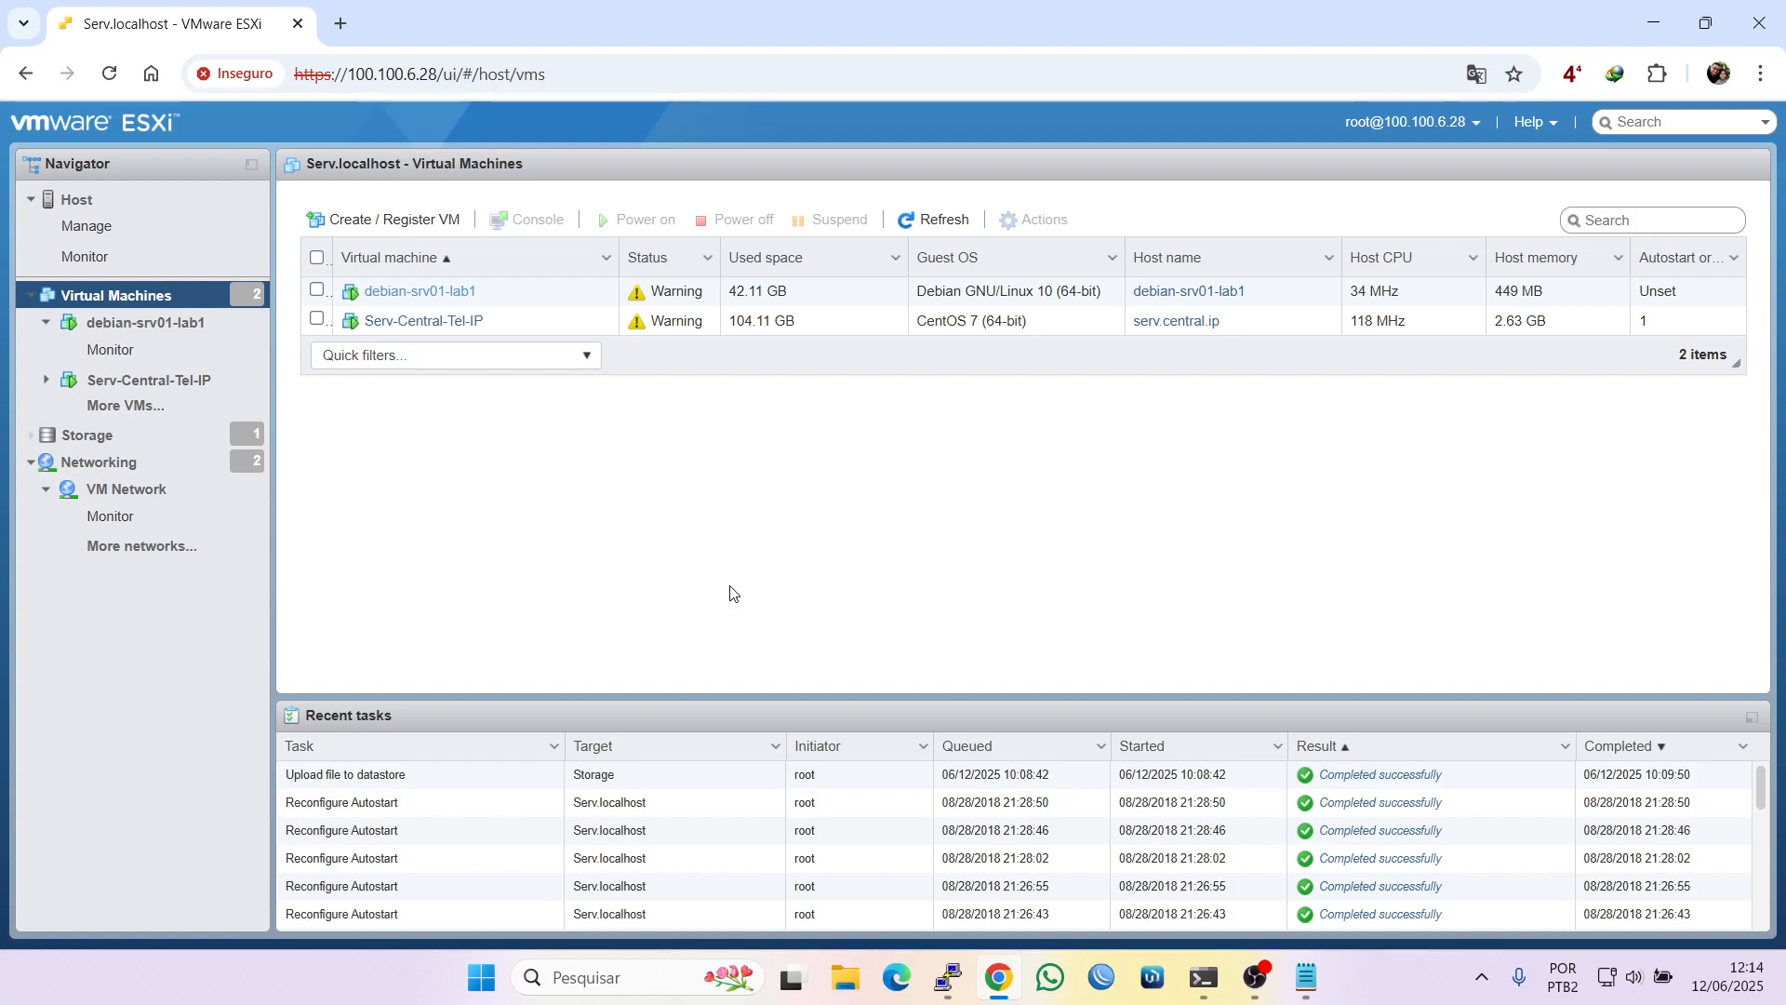
Power off the debian-srv01-lab1 virtual machine
right_click(402, 292)
mouse_move(492, 492)
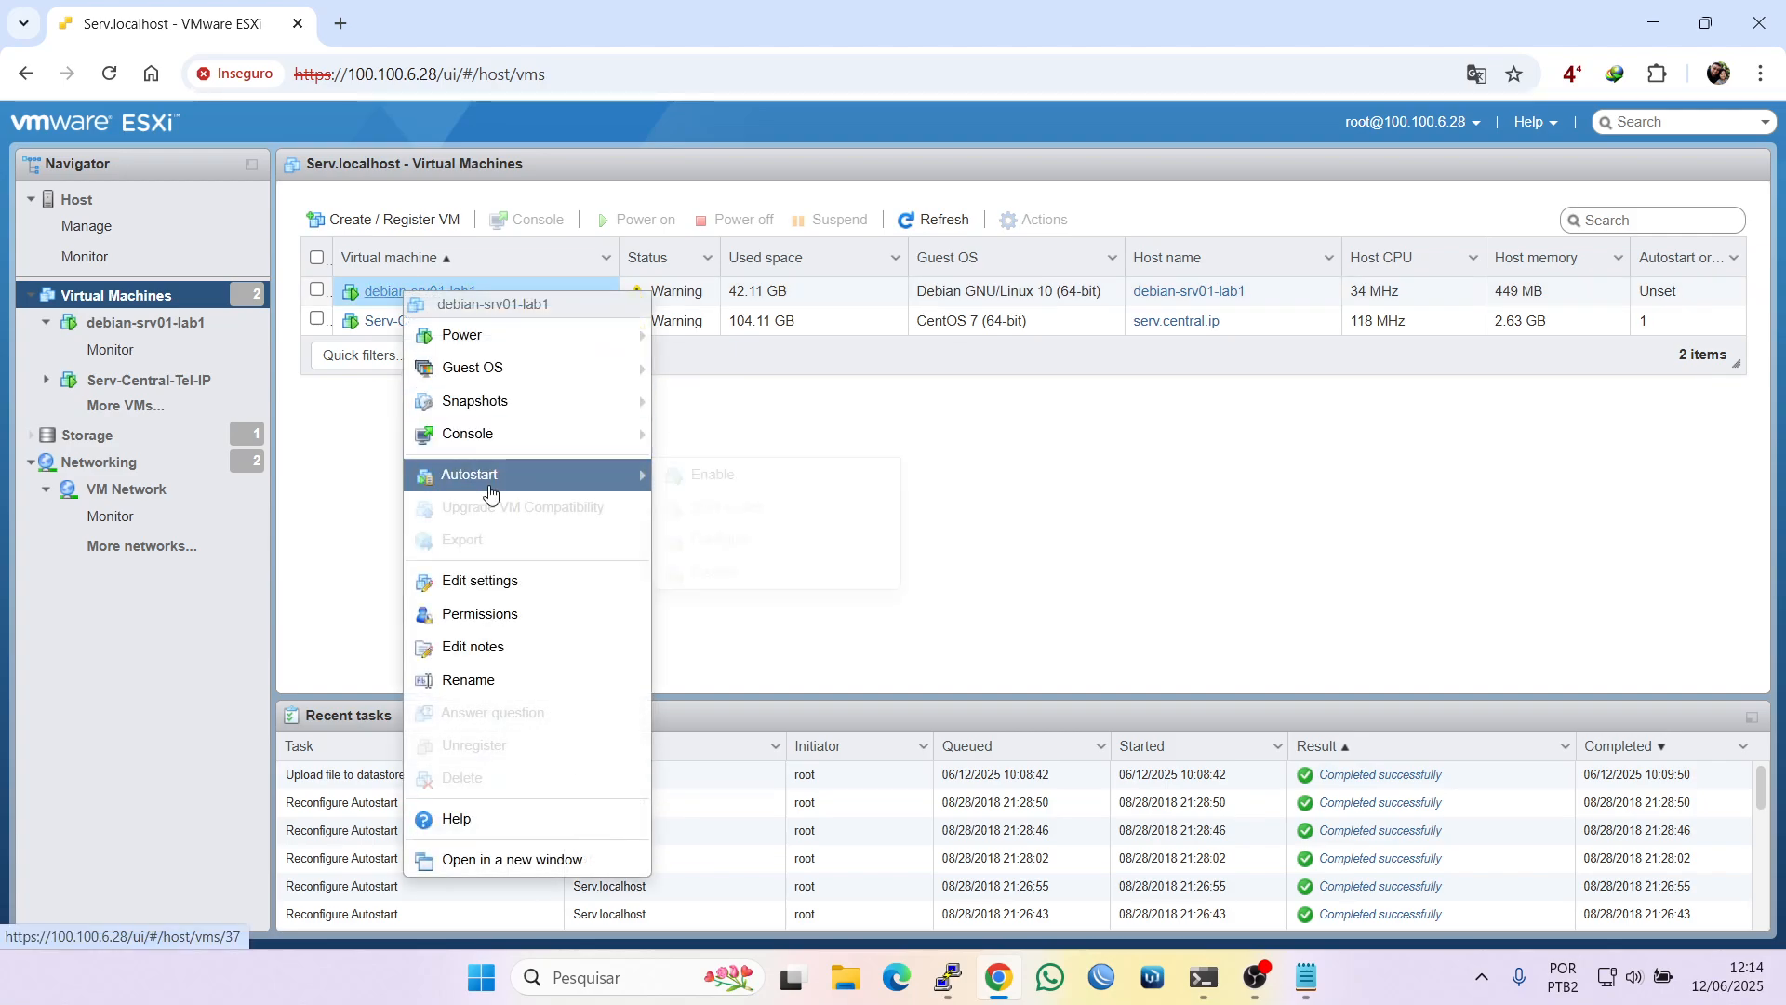
mouse_move(502, 337)
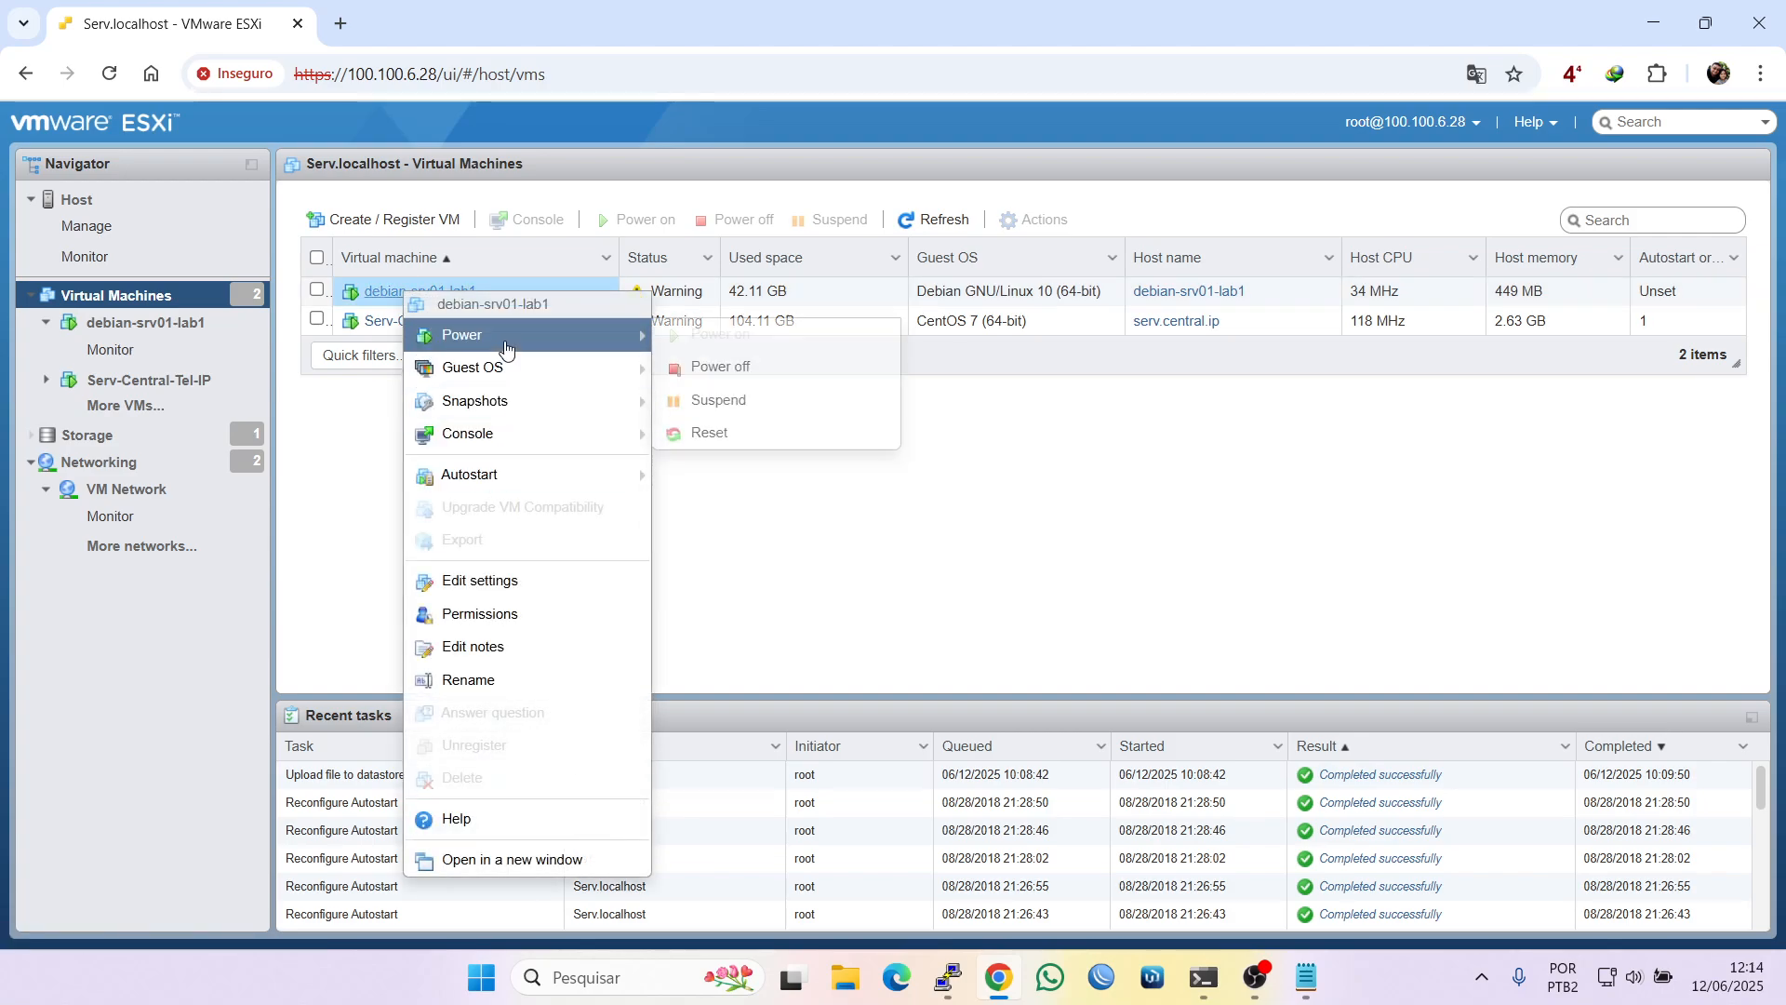
left_click(734, 369)
left_click(1071, 607)
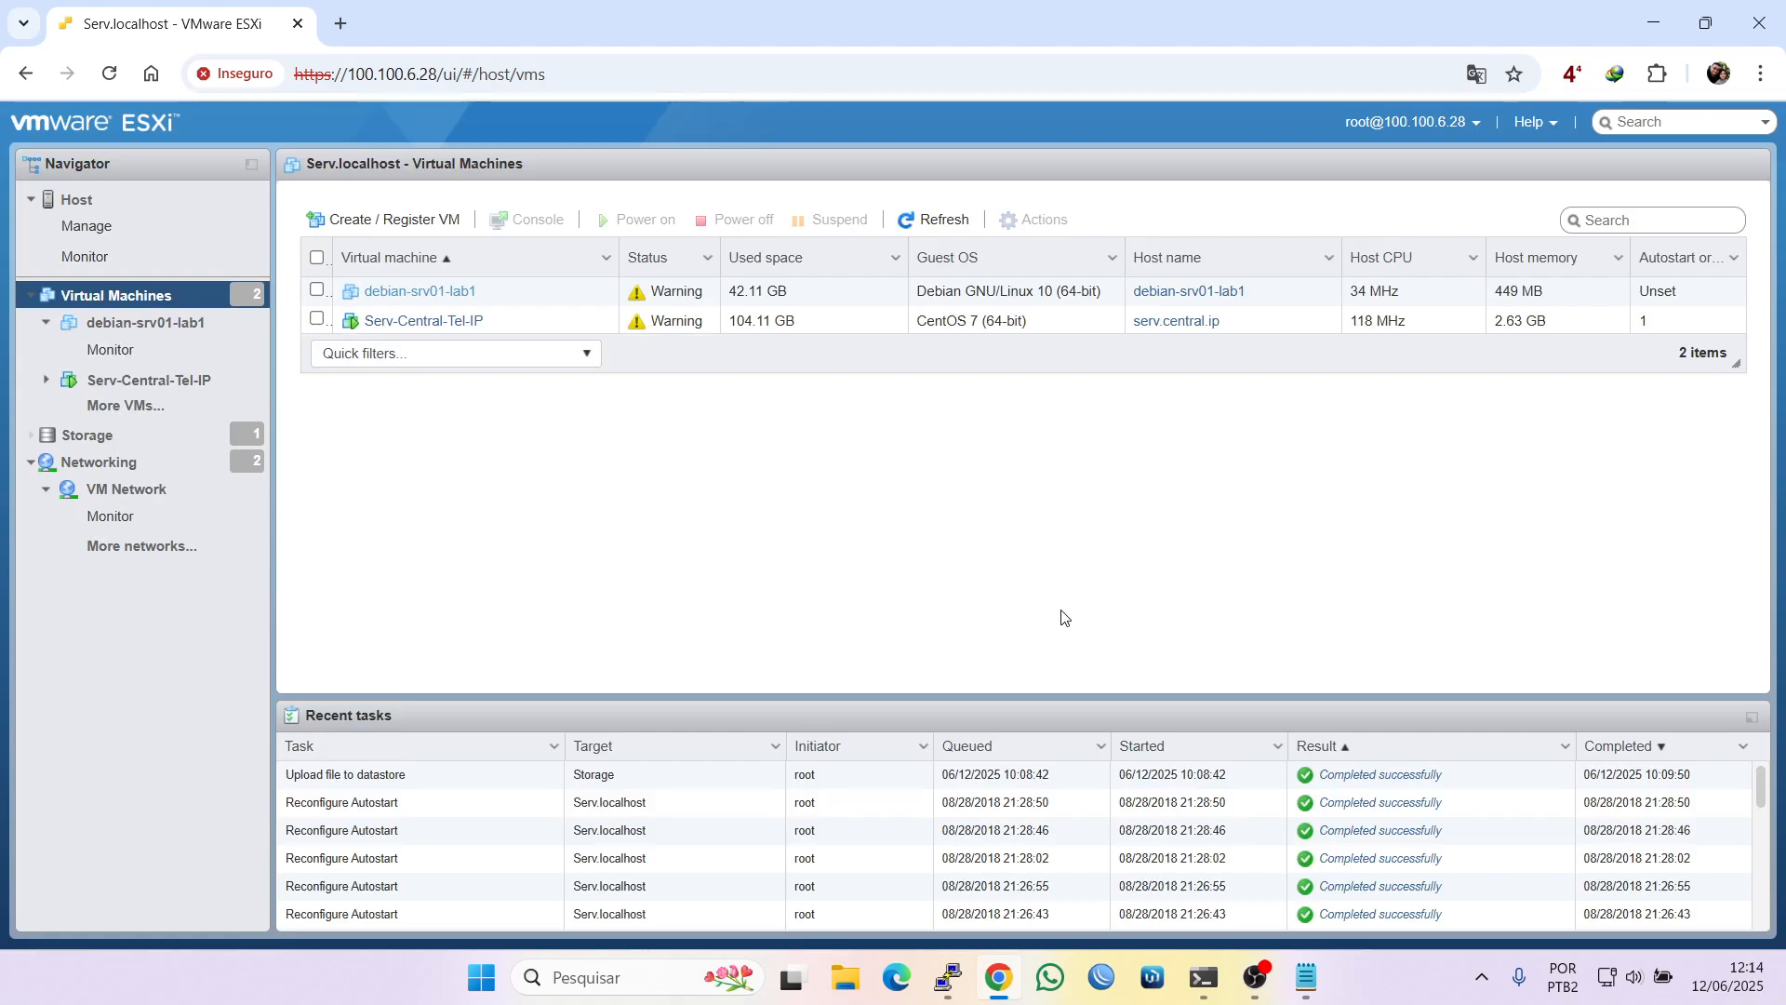
Enable autostart for the powered-off debian-srv01-lab1 and disable it again
right_click(368, 292)
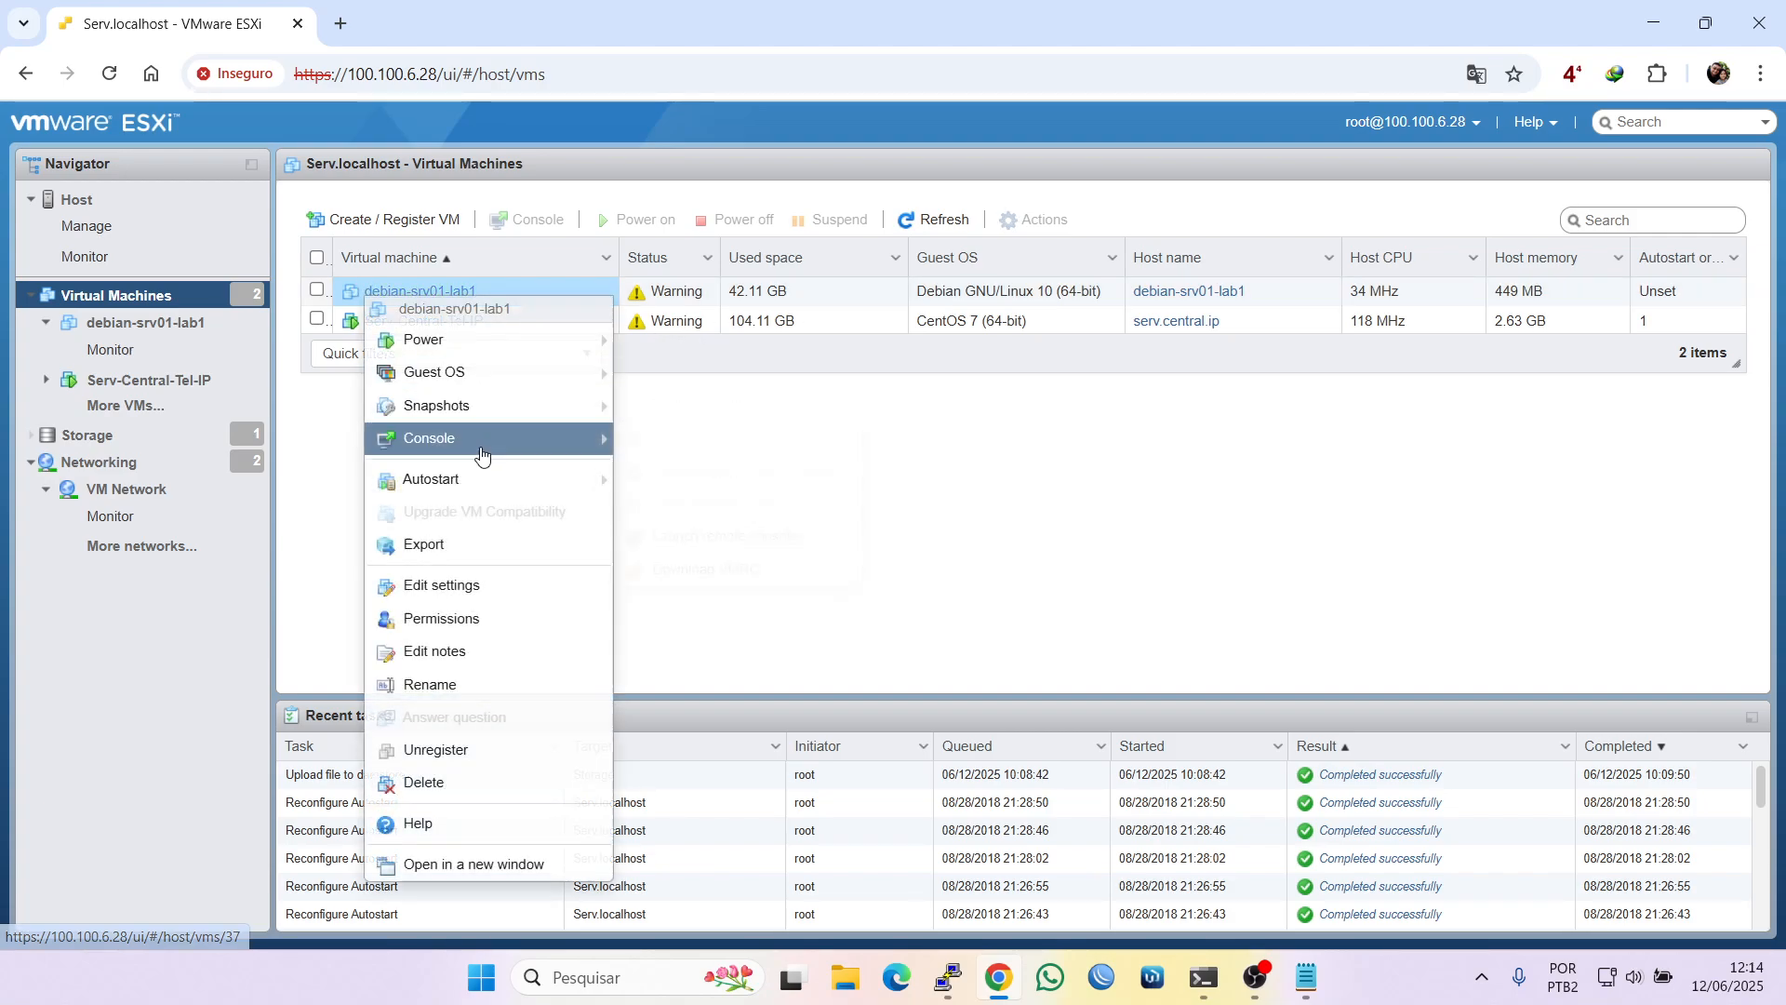
mouse_move(471, 487)
left_click(658, 479)
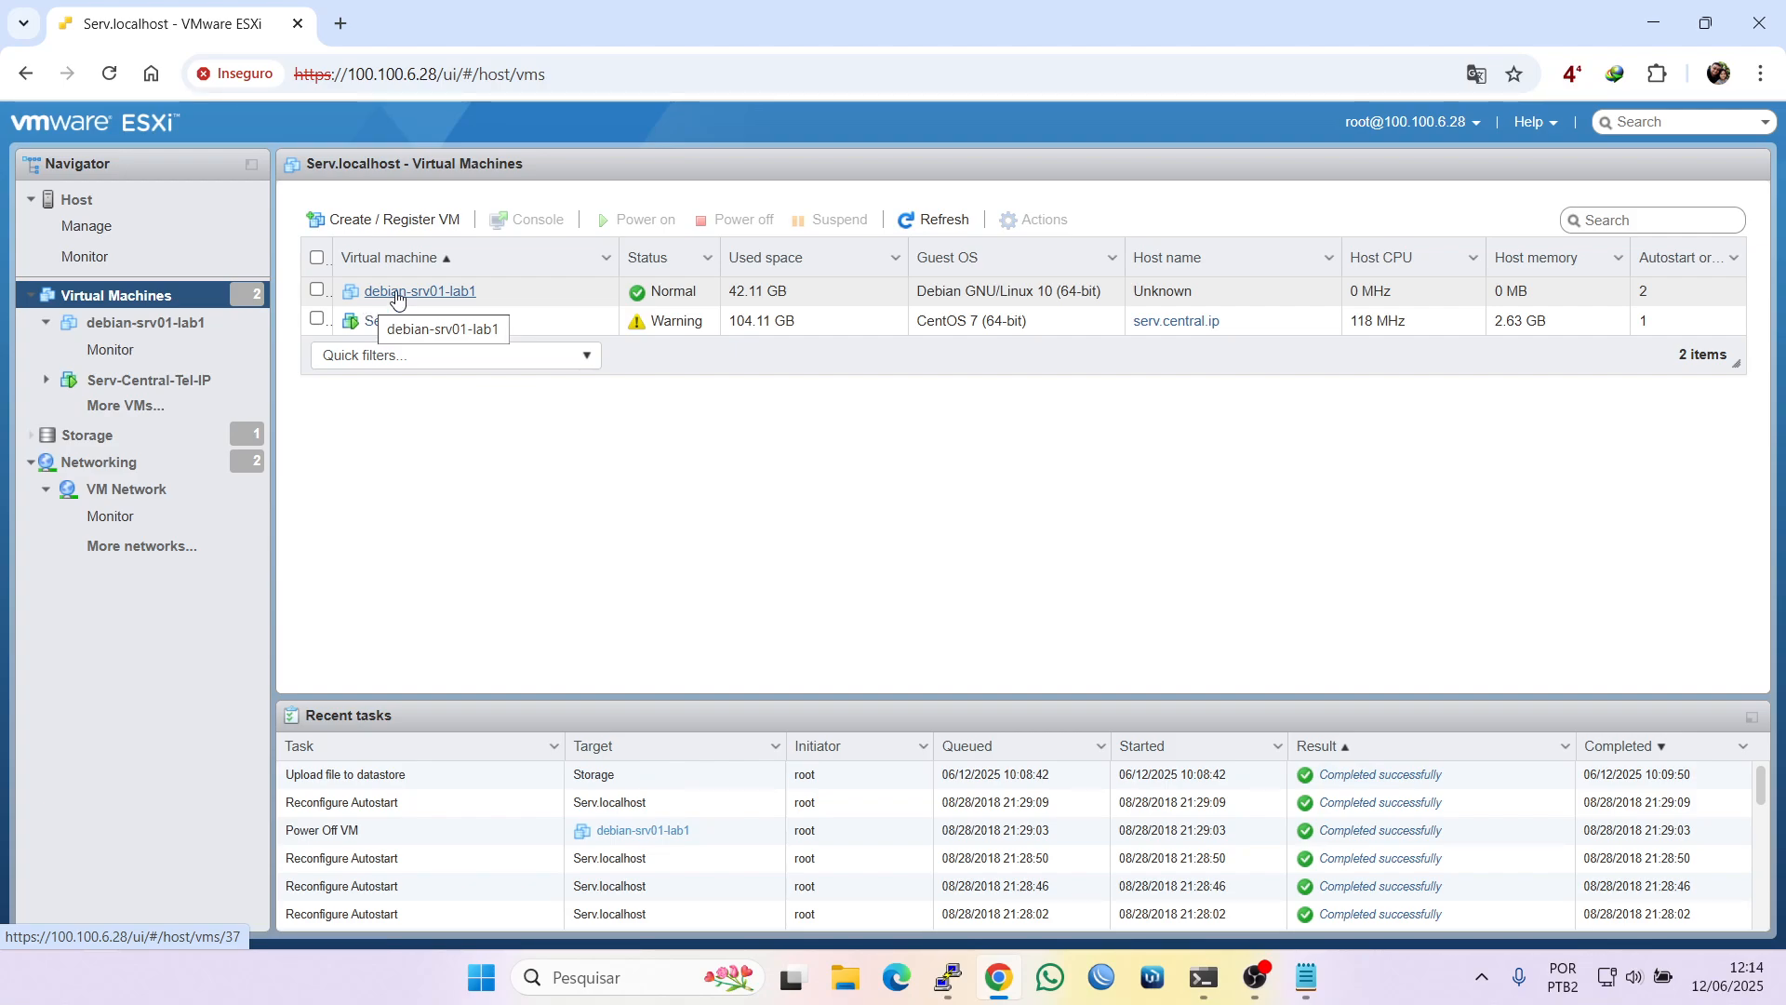
right_click(447, 294)
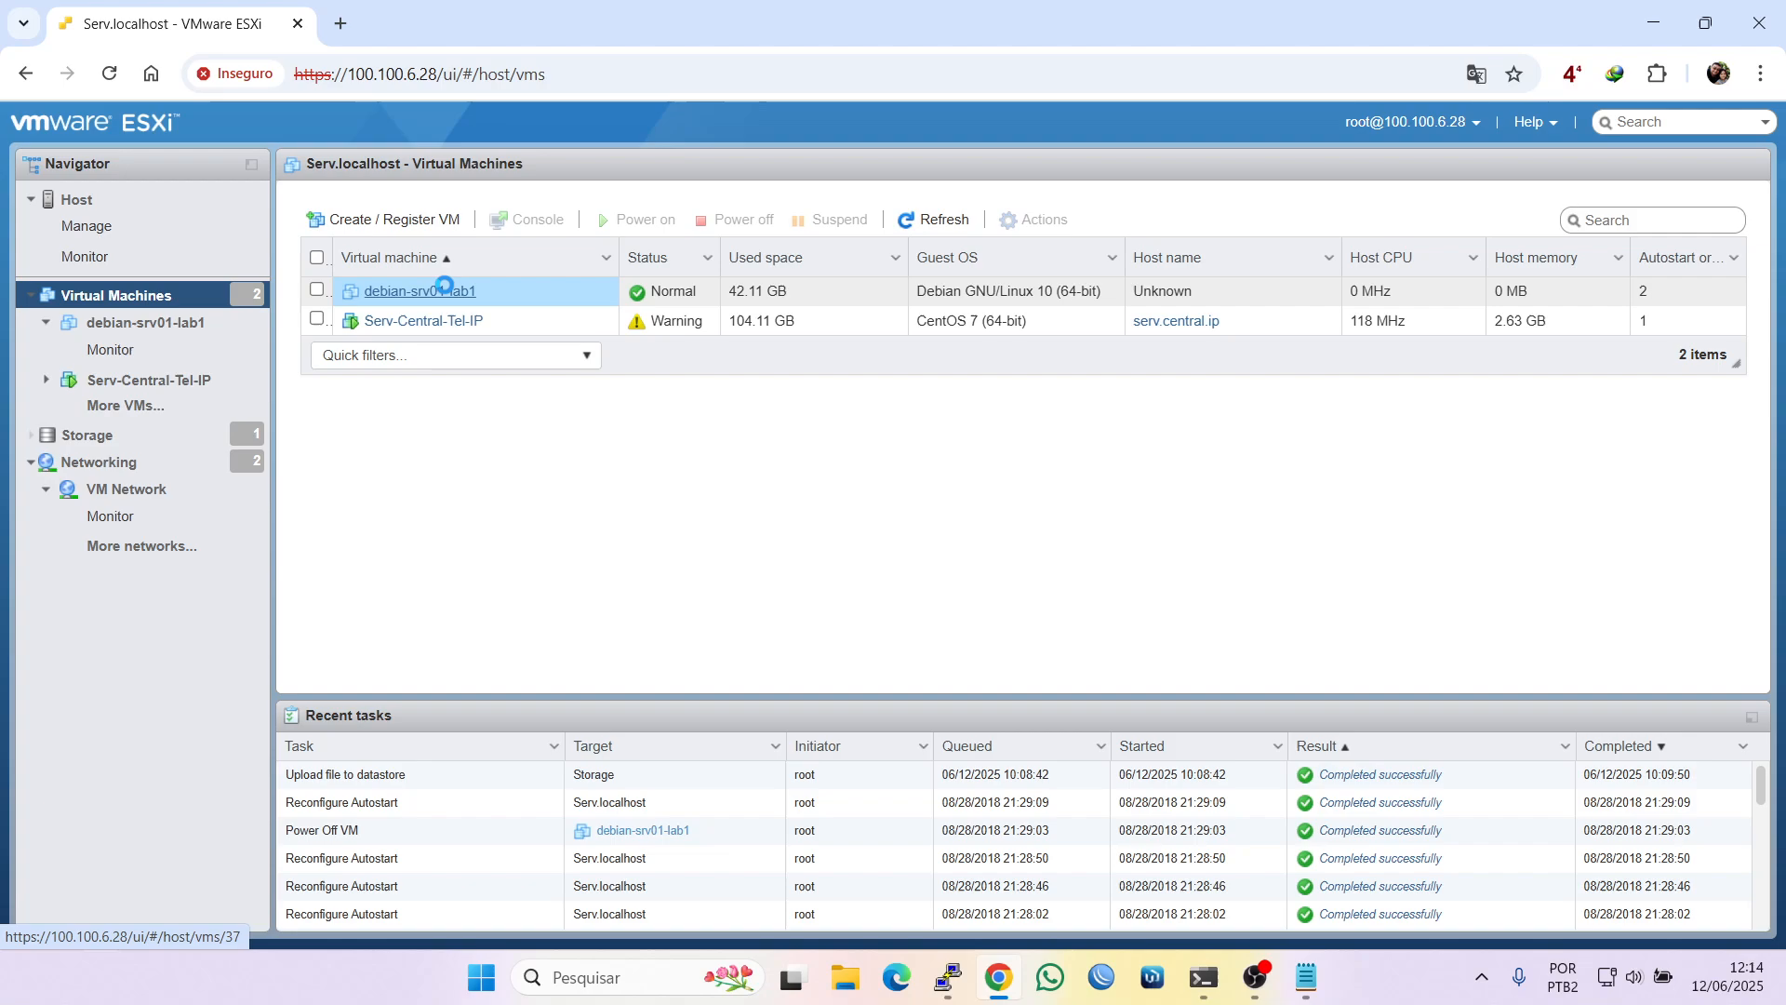
mouse_move(642, 476)
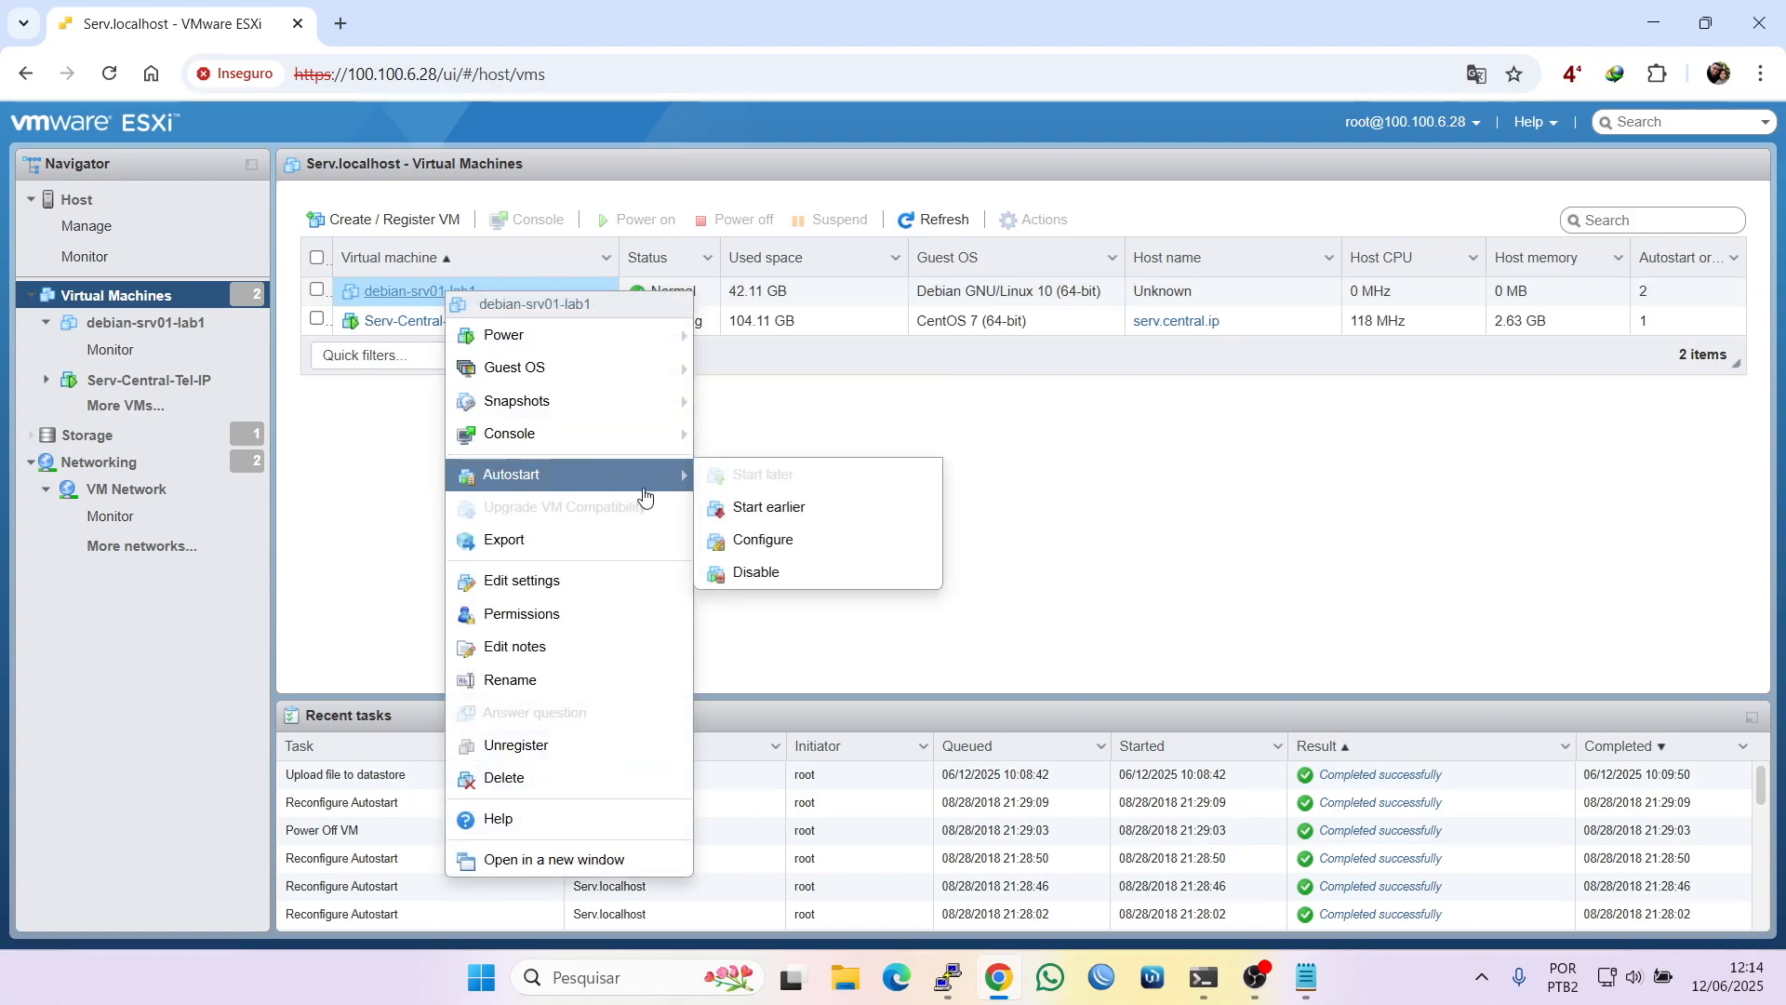
left_click(764, 574)
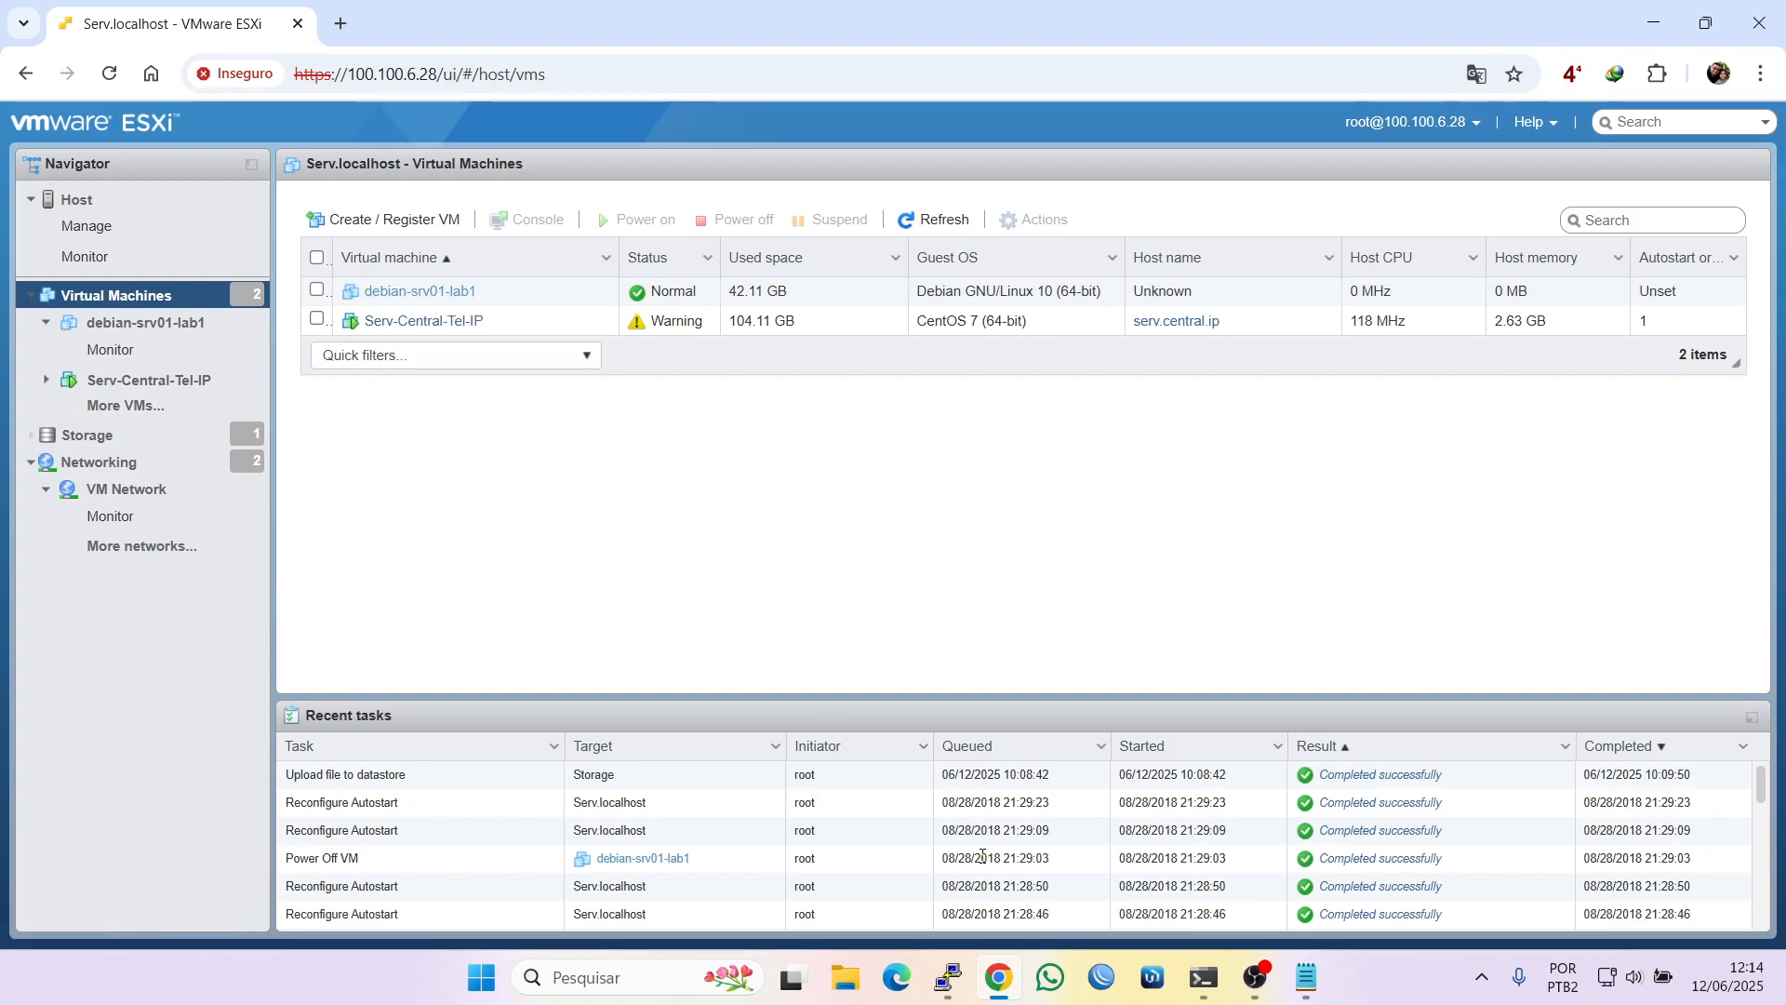
left_click(948, 977)
left_click(1046, 882)
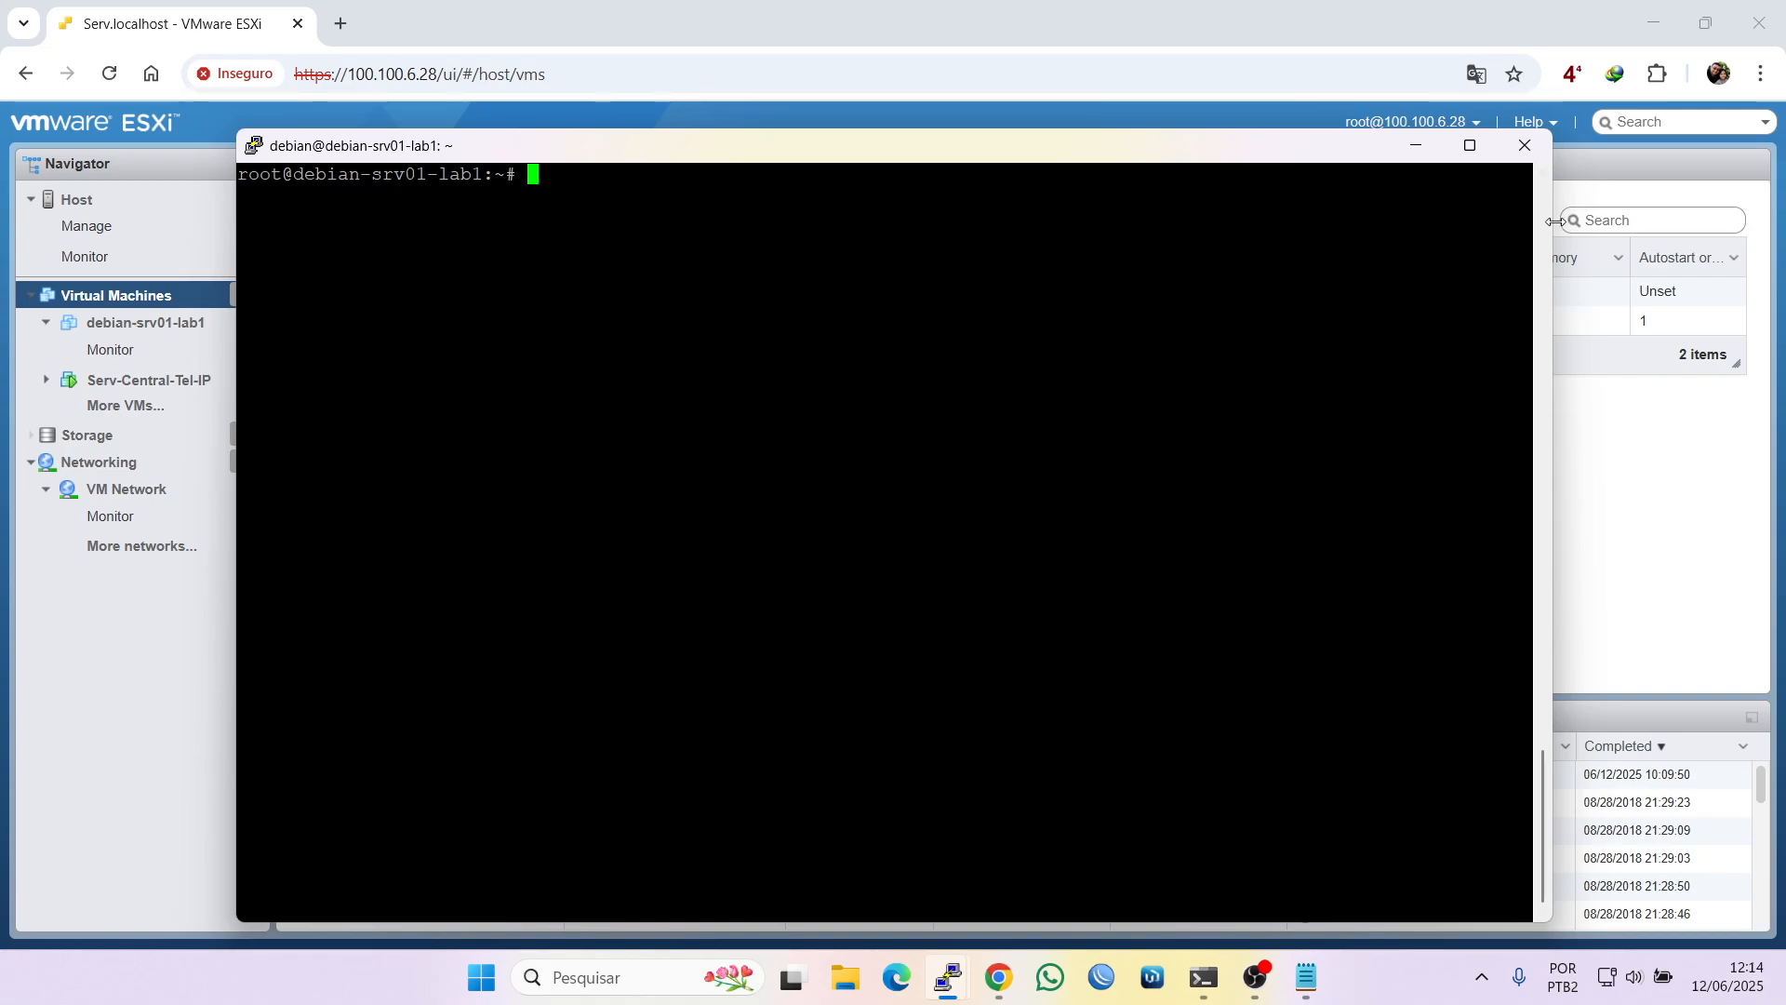
left_click(1525, 146)
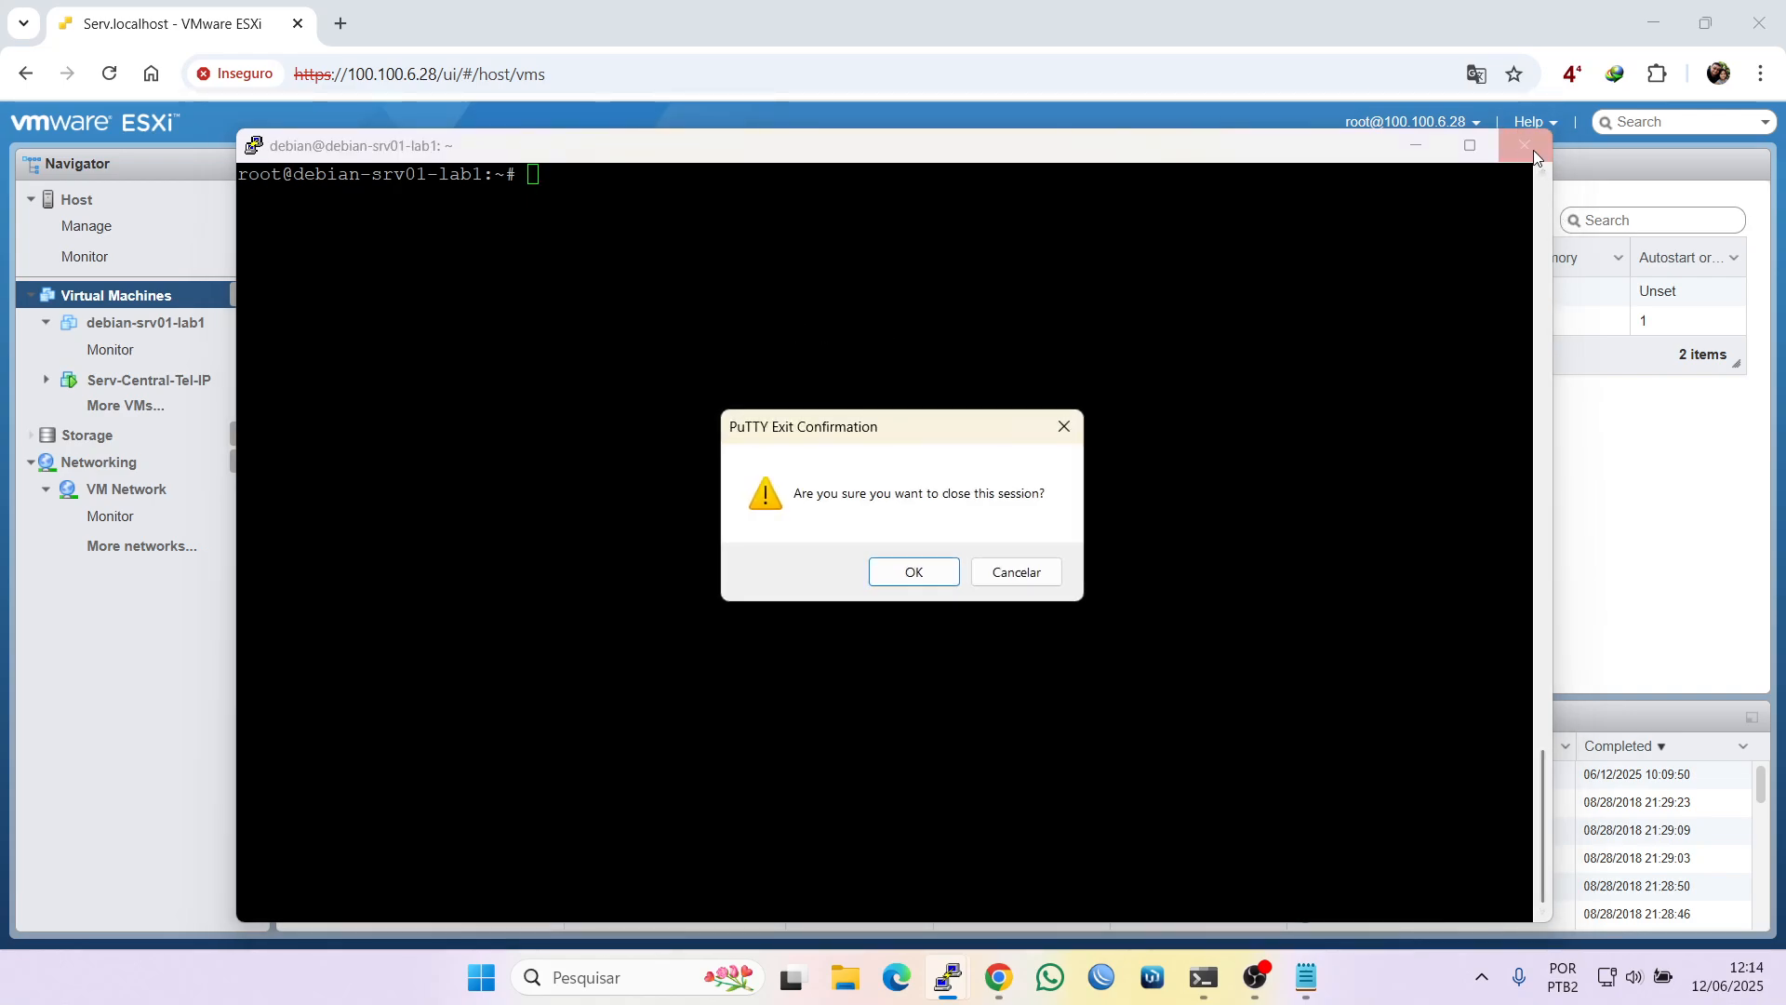
left_click(1004, 572)
left_click(1416, 145)
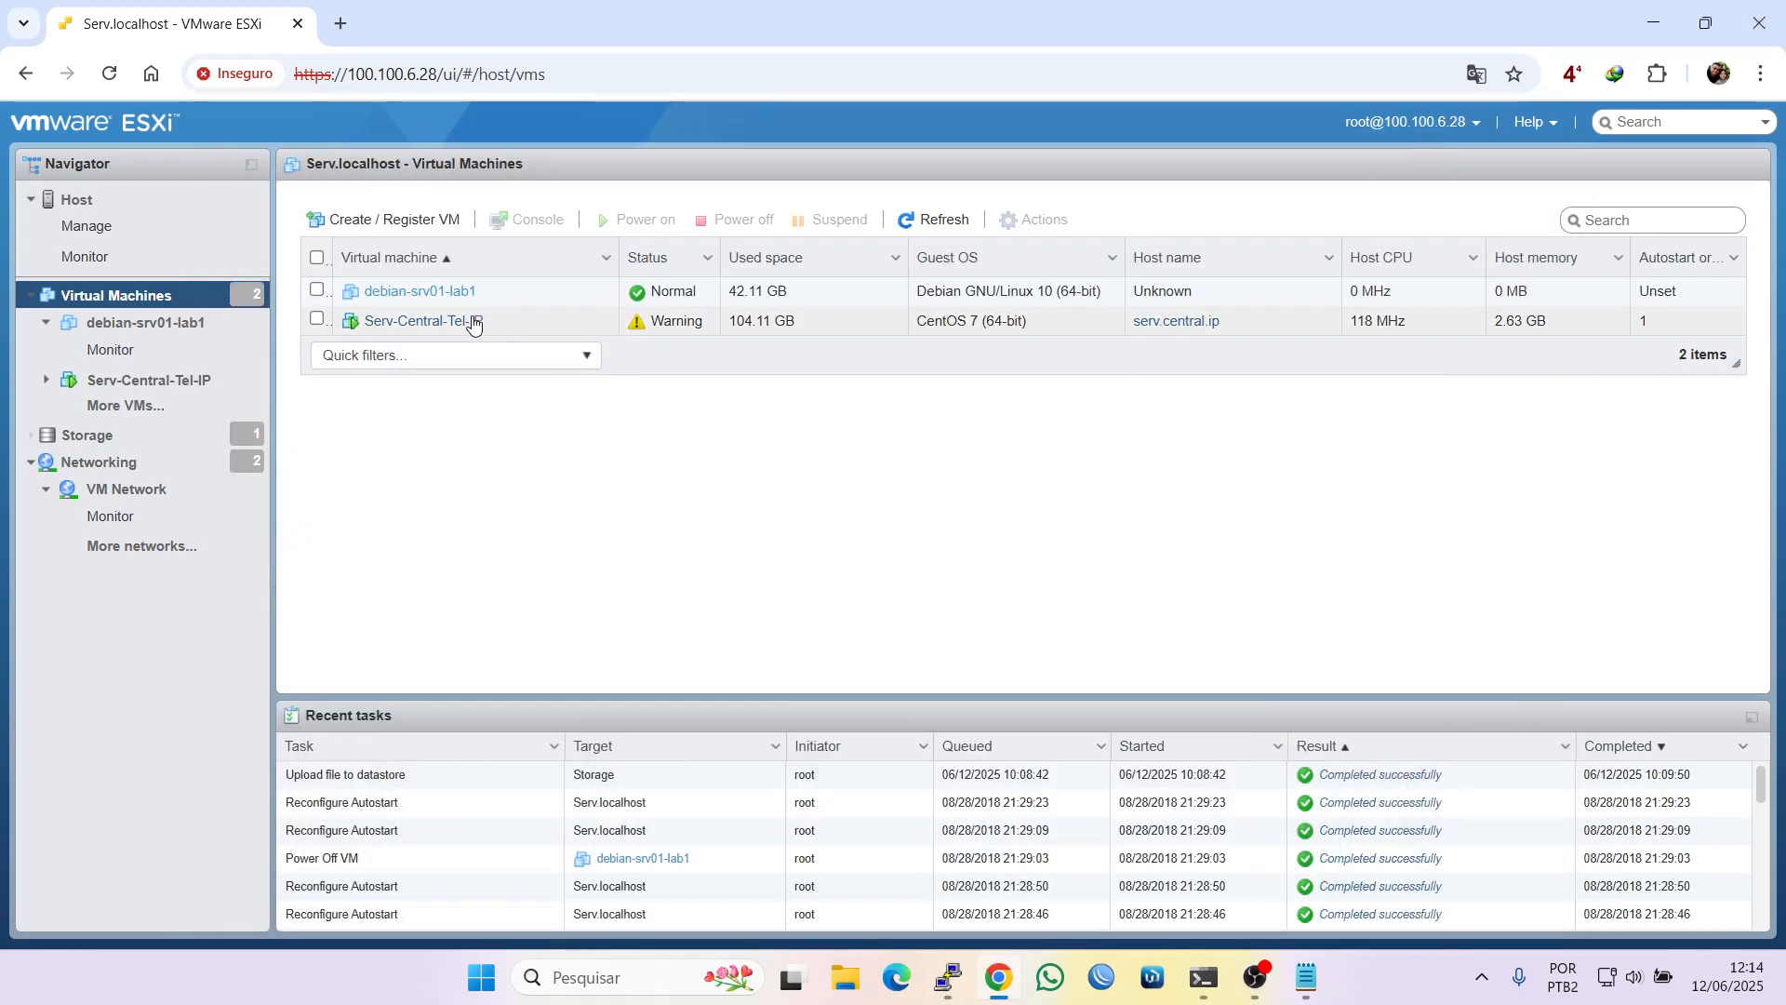